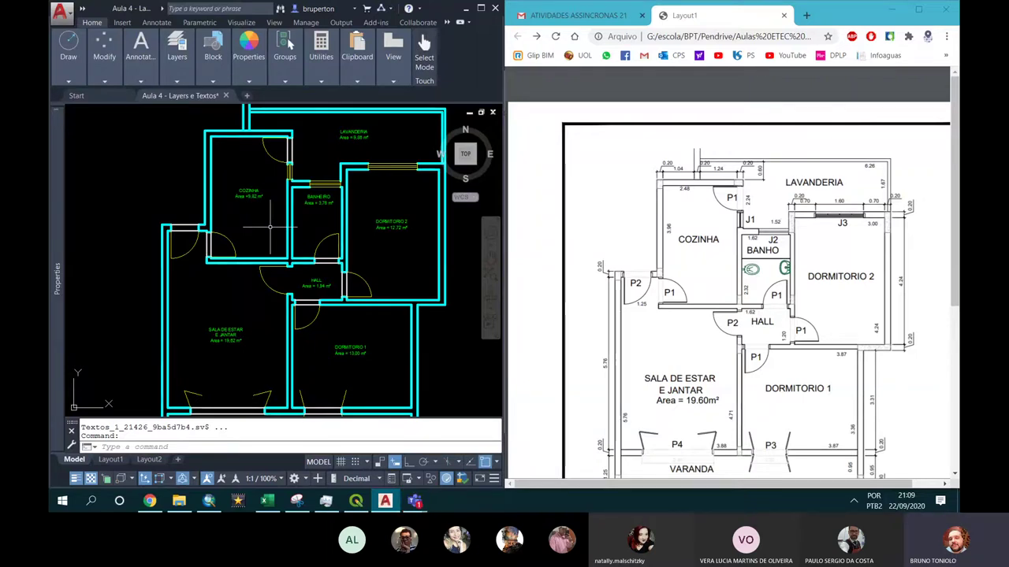
Navigate the drawing and cancel any pending command
scroll(895, 285, down, 3)
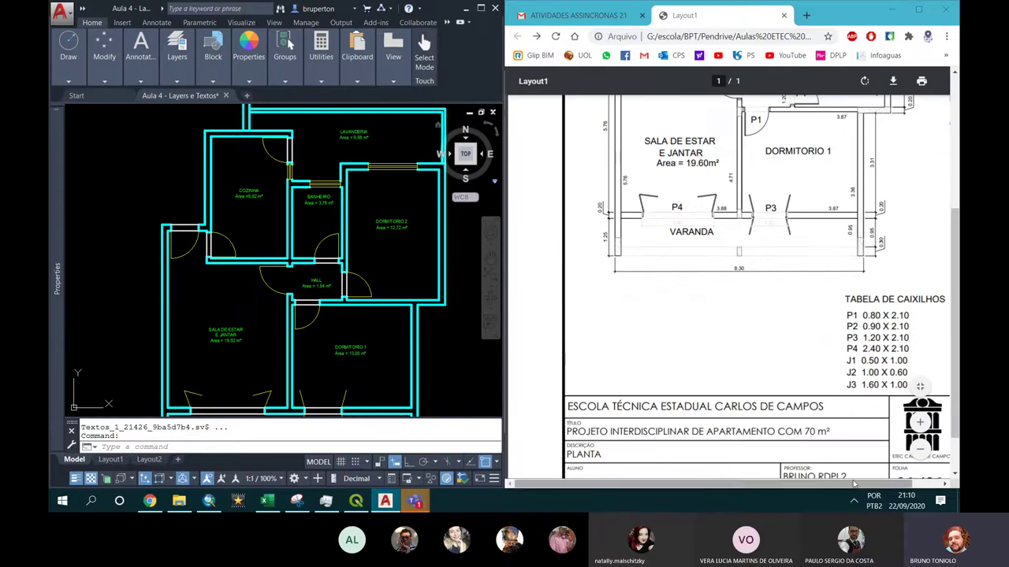
scroll(871, 355, right, 2)
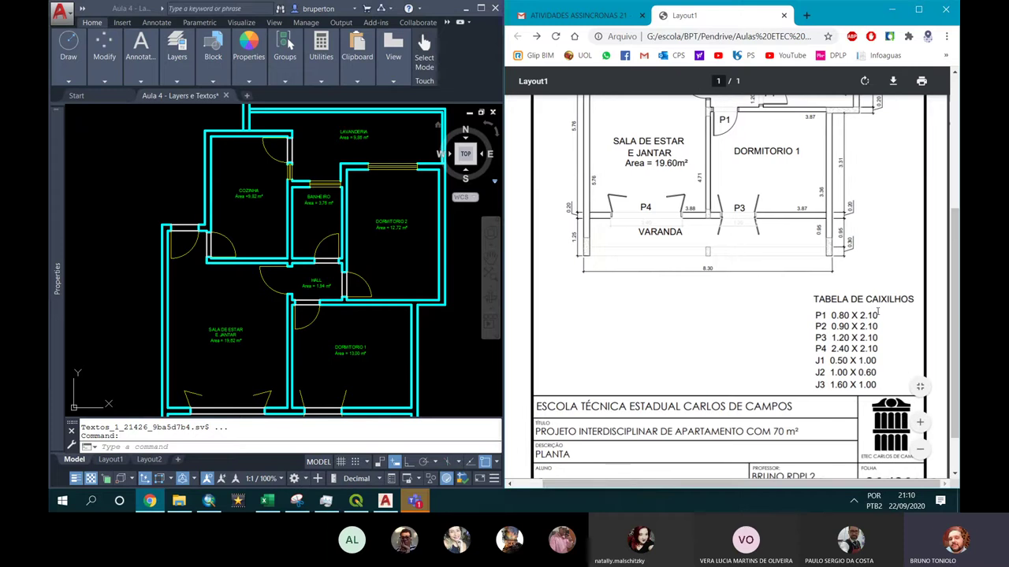
click(296, 279)
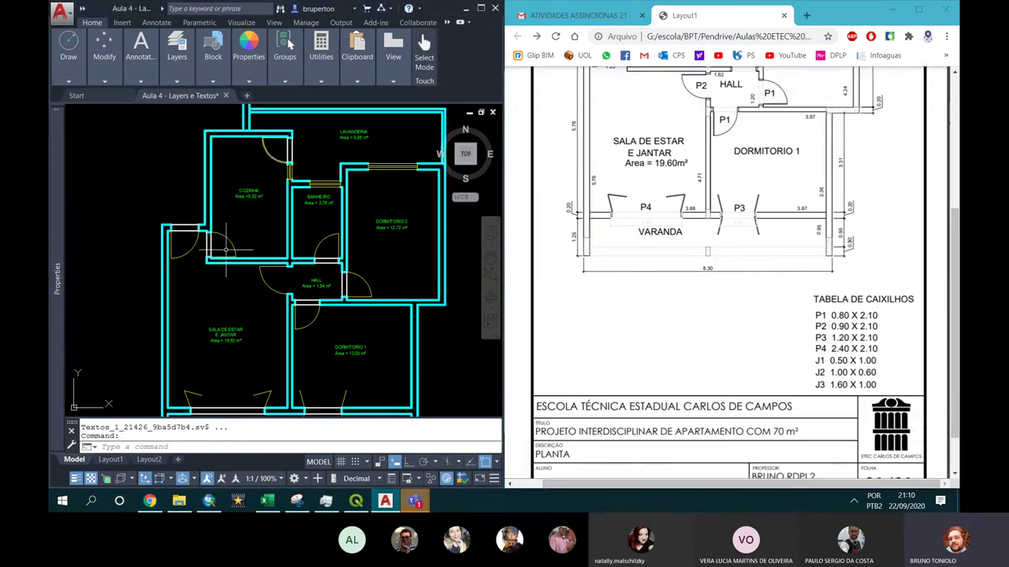
scroll(227, 260, down, 1)
scroll(233, 292, up, 3)
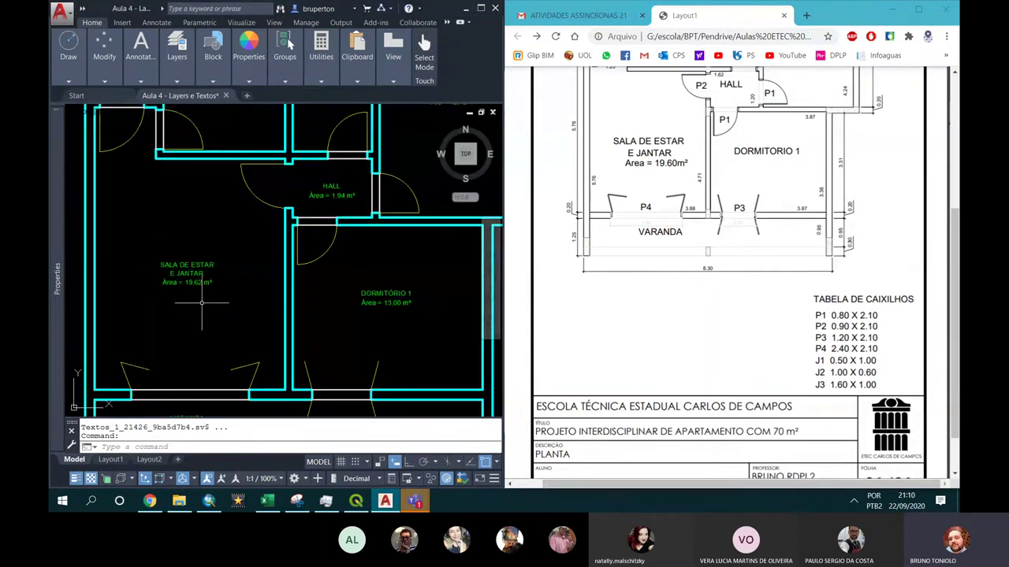
scroll(202, 301, down, 2)
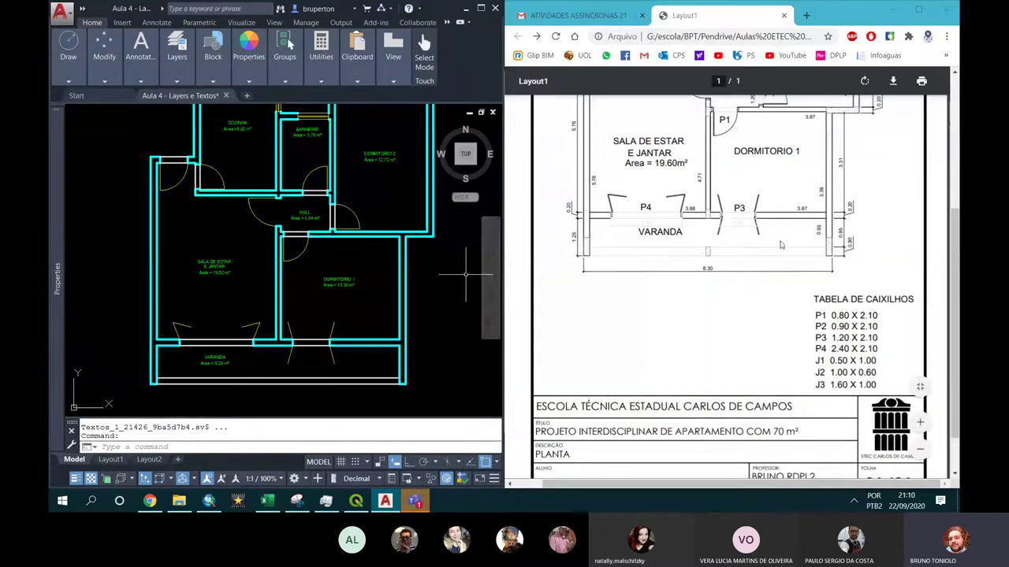
key(Escape)
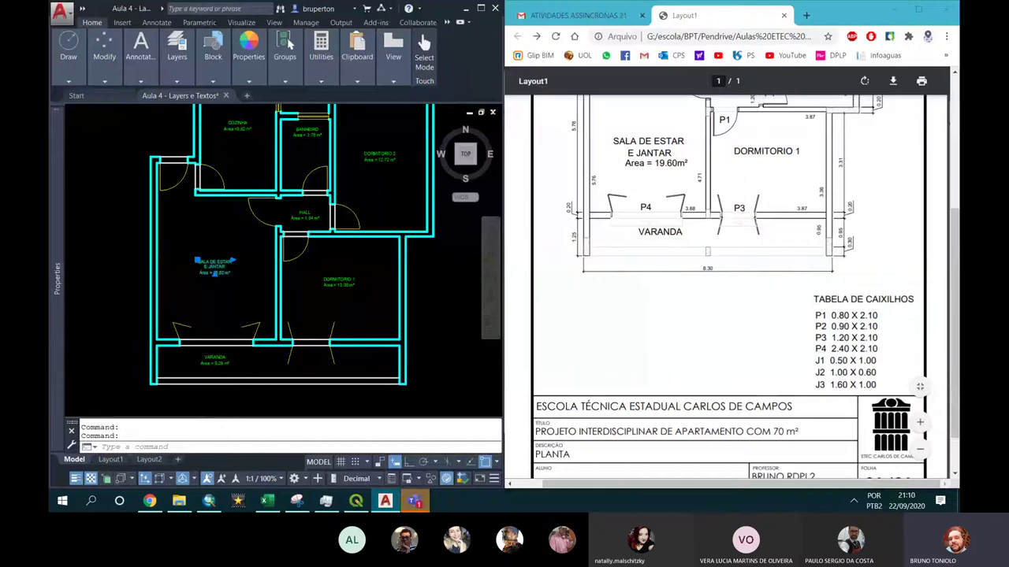
scroll(210, 272, up, 5)
Select the SALA DE ESTAR E JANTAR label and try its right-click actions, then dismiss them
click(323, 254)
click(223, 252)
right_click(223, 252)
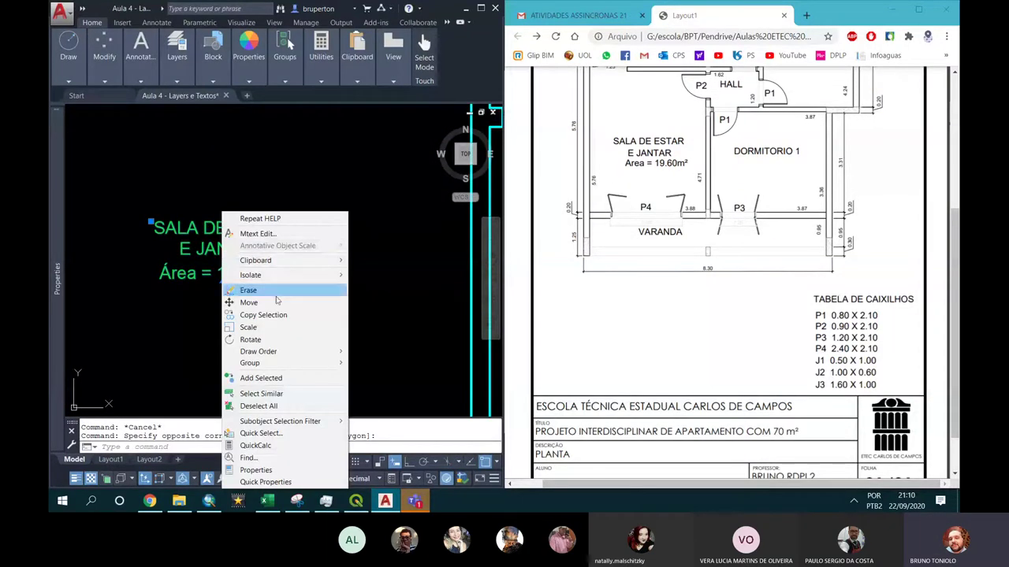
key(Escape)
key(Escape)
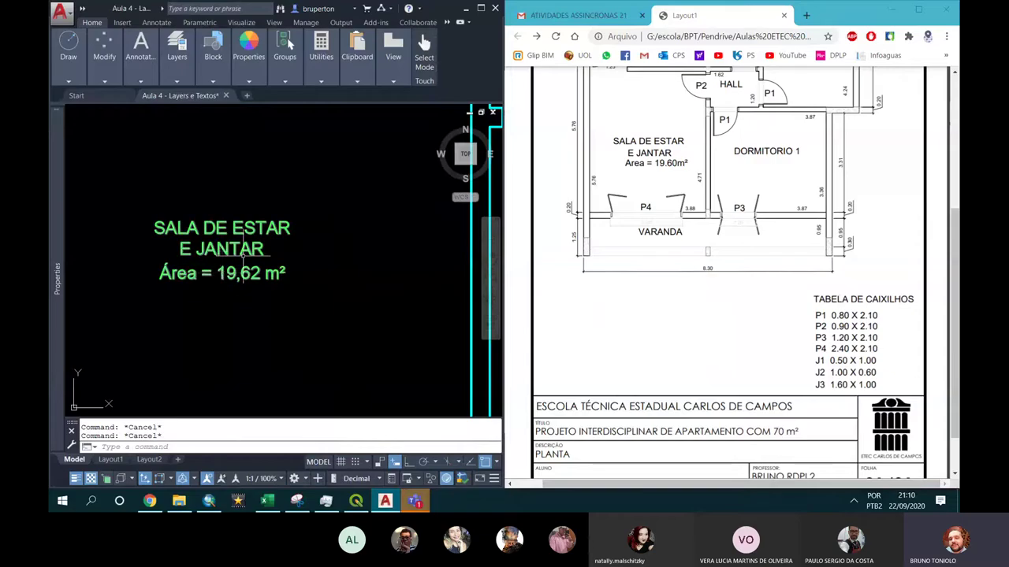
scroll(251, 246, down, 2)
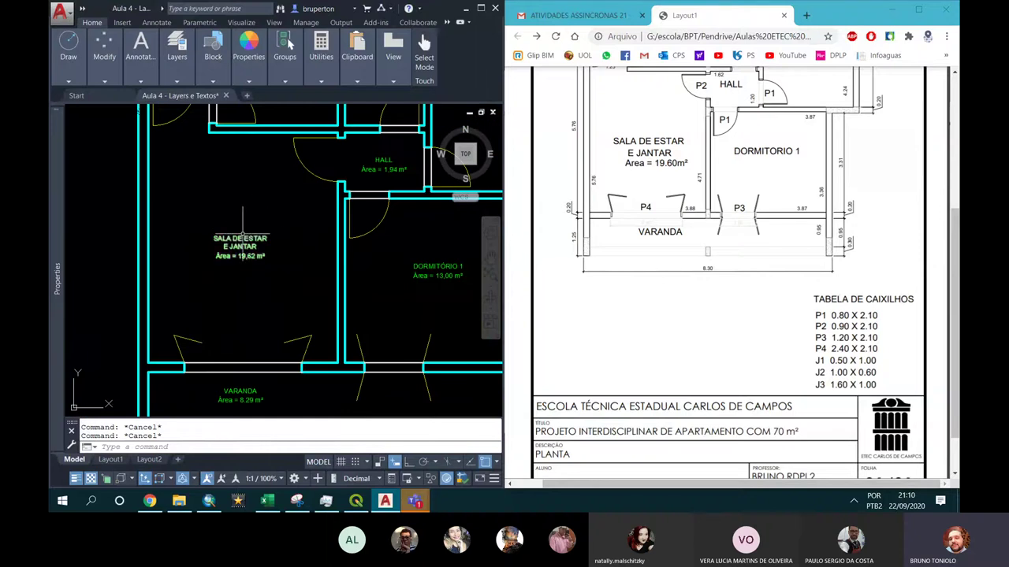
right_click(254, 211)
key(Escape)
Copy the SALA DE ESTAR E JANTAR label to empty space beside the floor plan
click(255, 238)
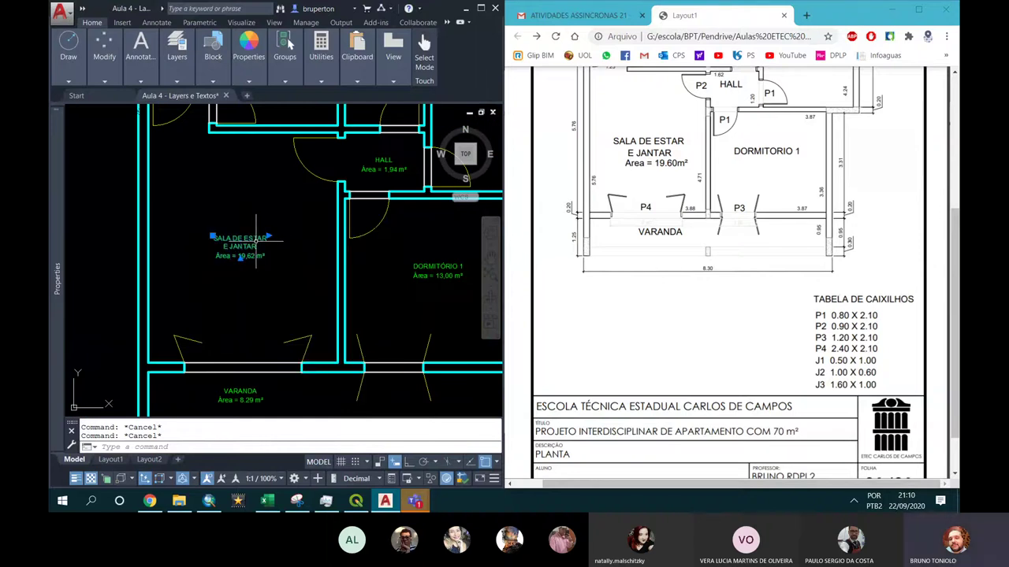
right_click(255, 238)
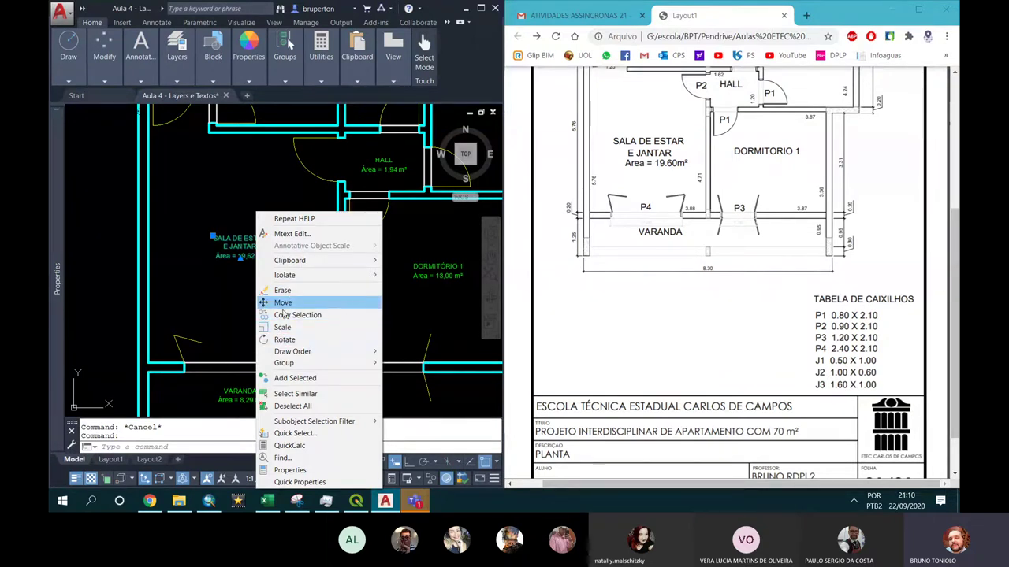
click(294, 316)
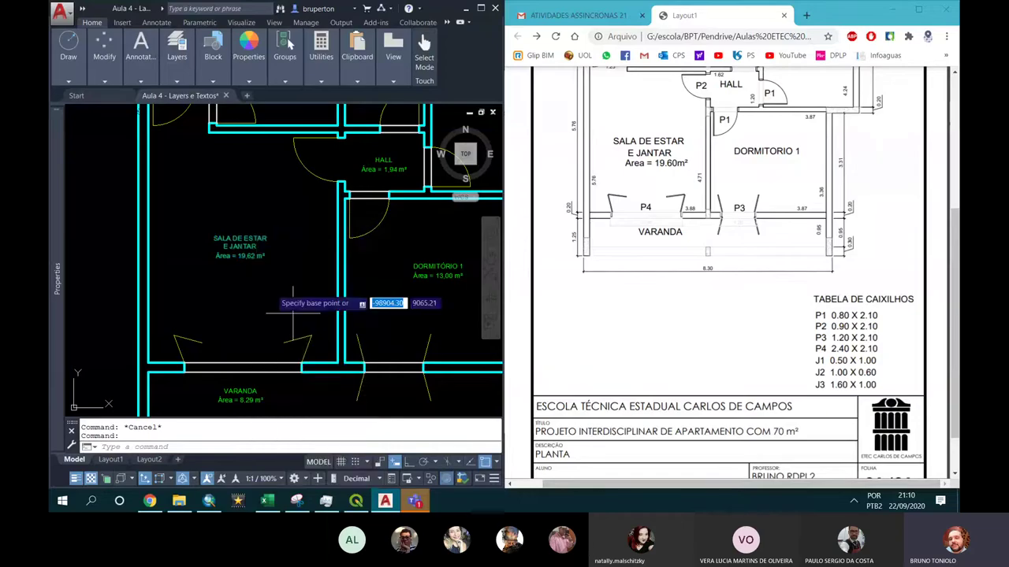
click(239, 236)
scroll(228, 252, down, 2)
scroll(315, 276, down, 2)
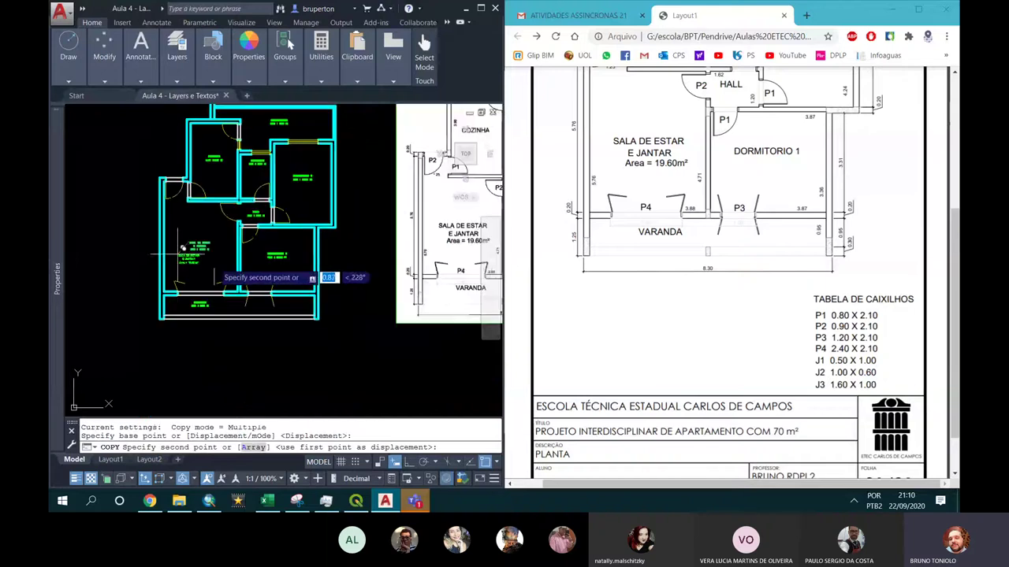
scroll(336, 275, up, 5)
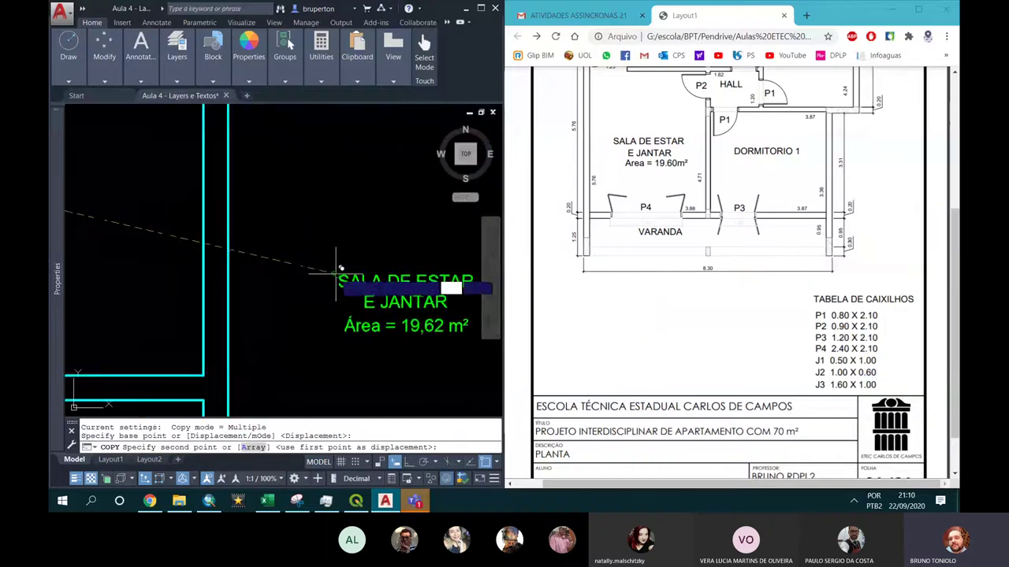
click(337, 275)
key(Escape)
Open the copied label for text editing
middle_drag(378, 281, 299, 240)
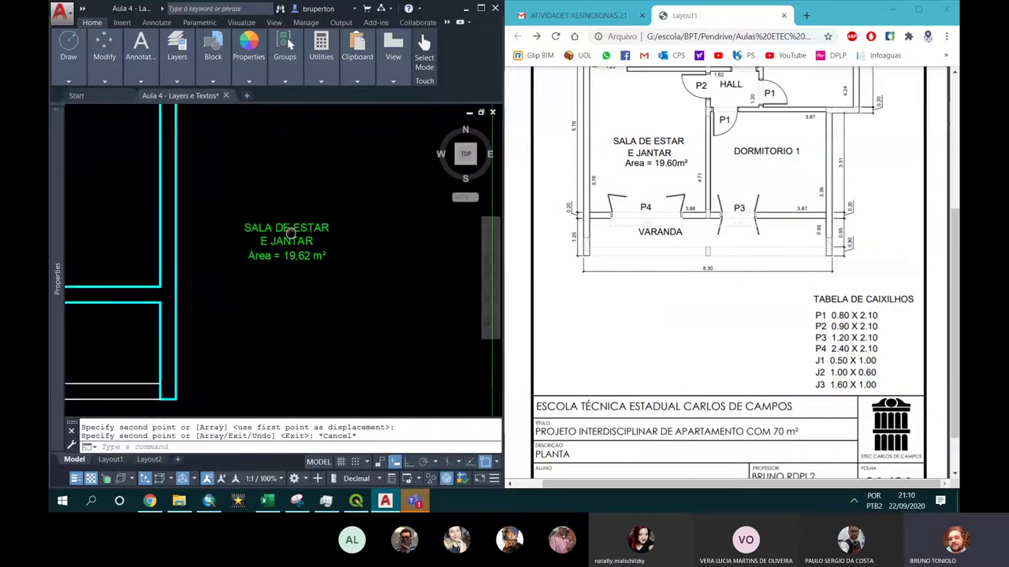
click(287, 255)
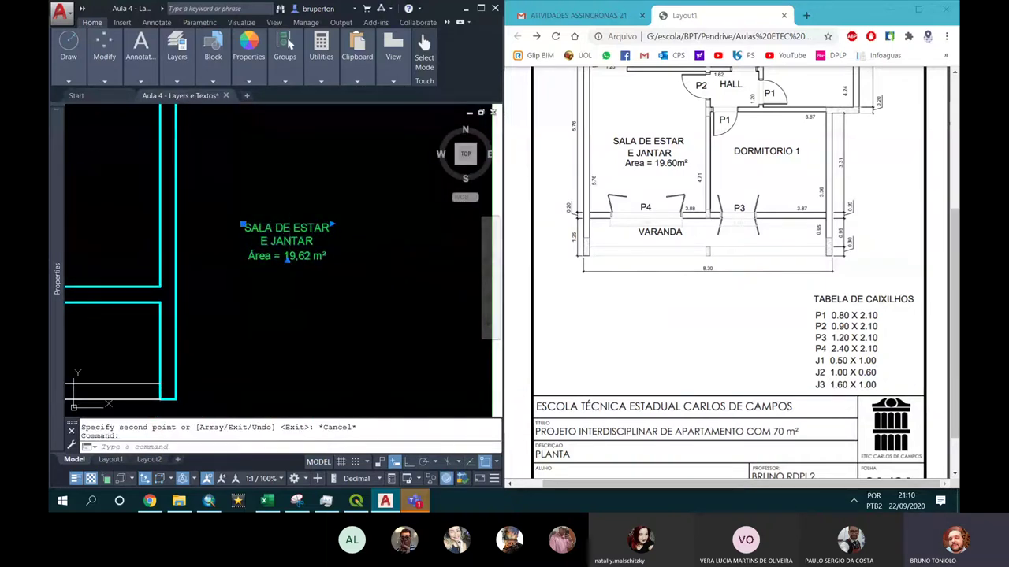
double_click(308, 241)
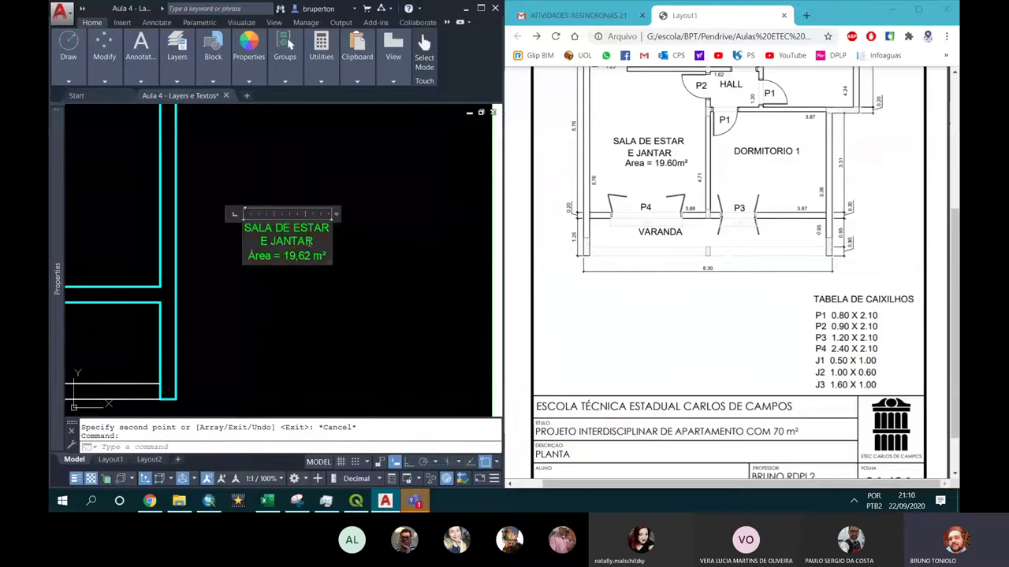
Select the TABELA DE CAIXILHOS heading in the reference PDF, then return to the label
mouse_move(878, 388)
mouse_down()
mouse_move(805, 304)
mouse_move(877, 385)
mouse_move(816, 300)
mouse_up()
click(244, 292)
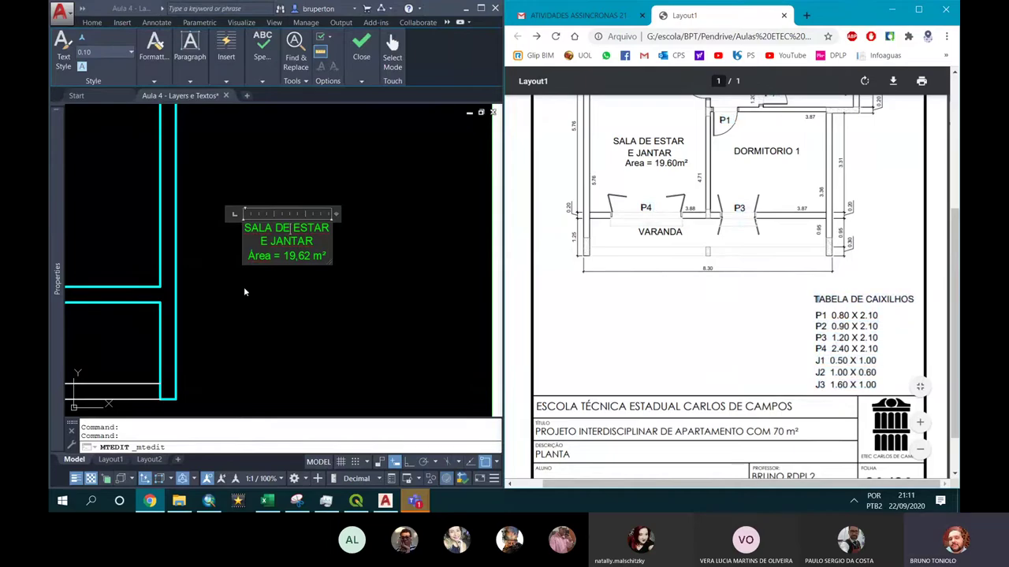
click(325, 256)
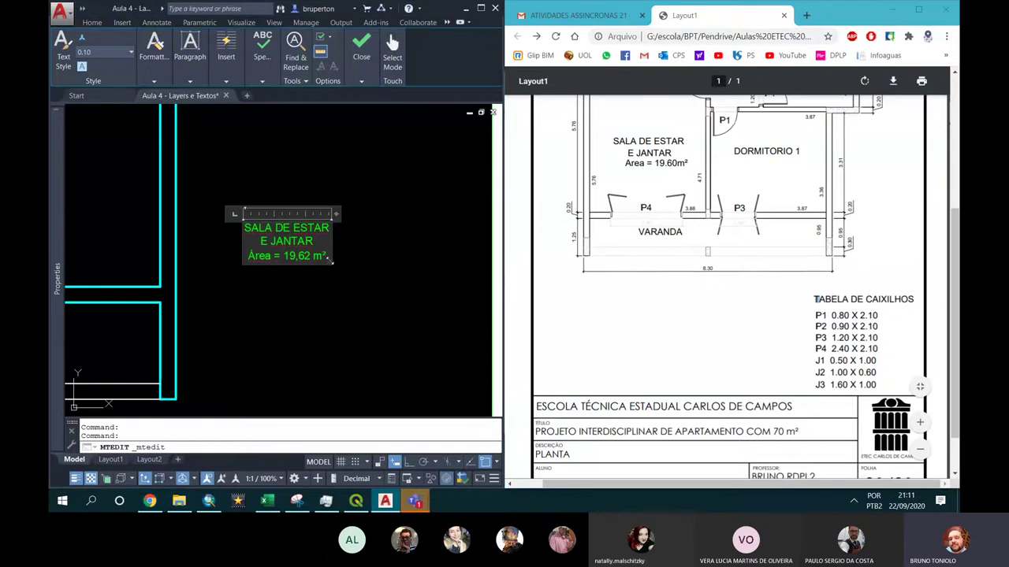
Replace the label text with TABELA DE ESQUADRIAS and begin the P1 line below it
key(ctrl+v)
key(ctrl+z)
text(TABELA DE ESQ)
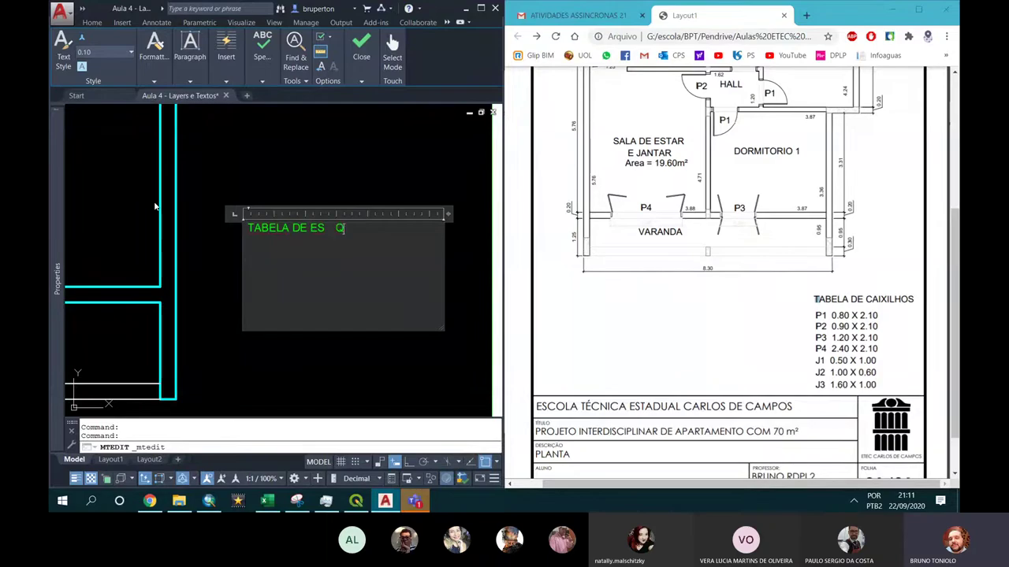
text(UADRIAS)
key(Return)
key(Return)
text(P1 - 0,80 x 2)
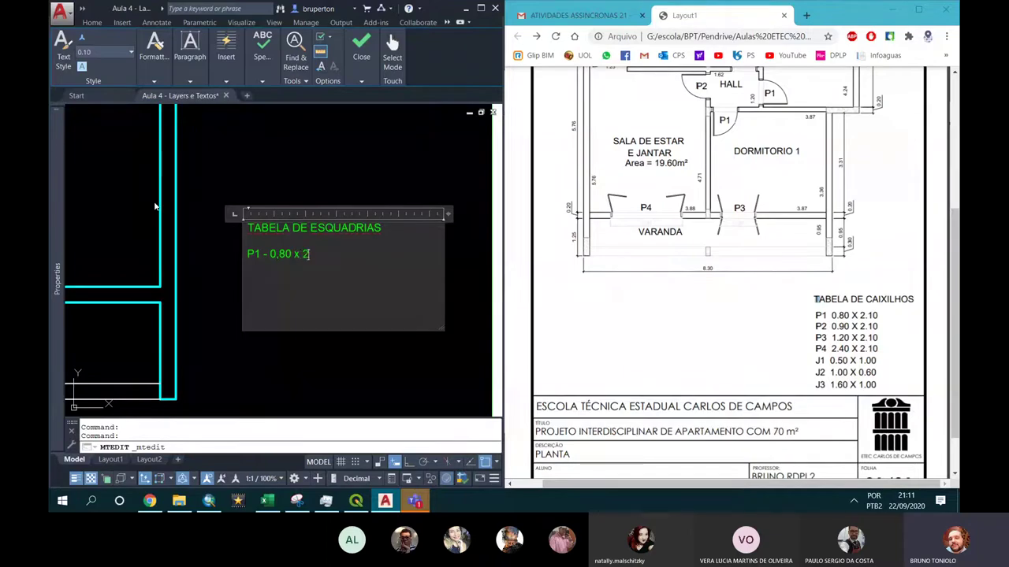
text(,4)
key(BackSpace)
key(BackSpace)
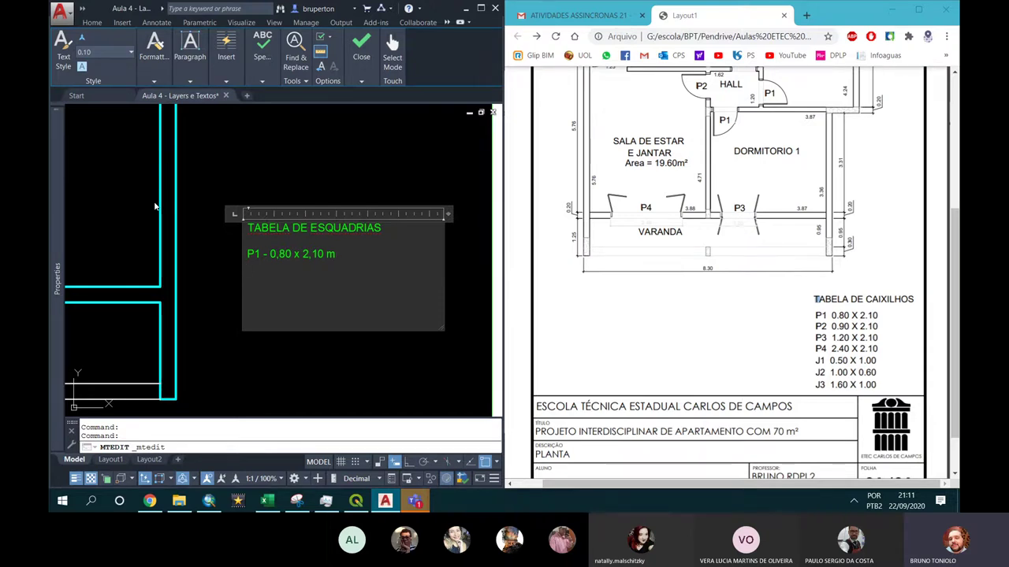
Type door lines P2 0,90 x 2,10 m, P3, P4 2,40 x 2,10 m, and J1 0,50 x 1,00
text(0,90 x)
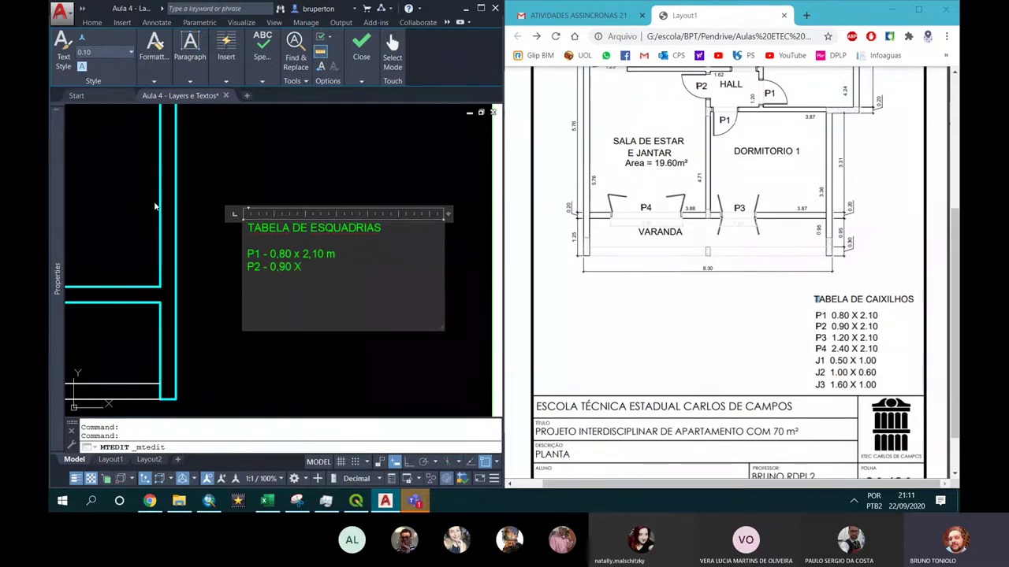
text( 2,10 m)
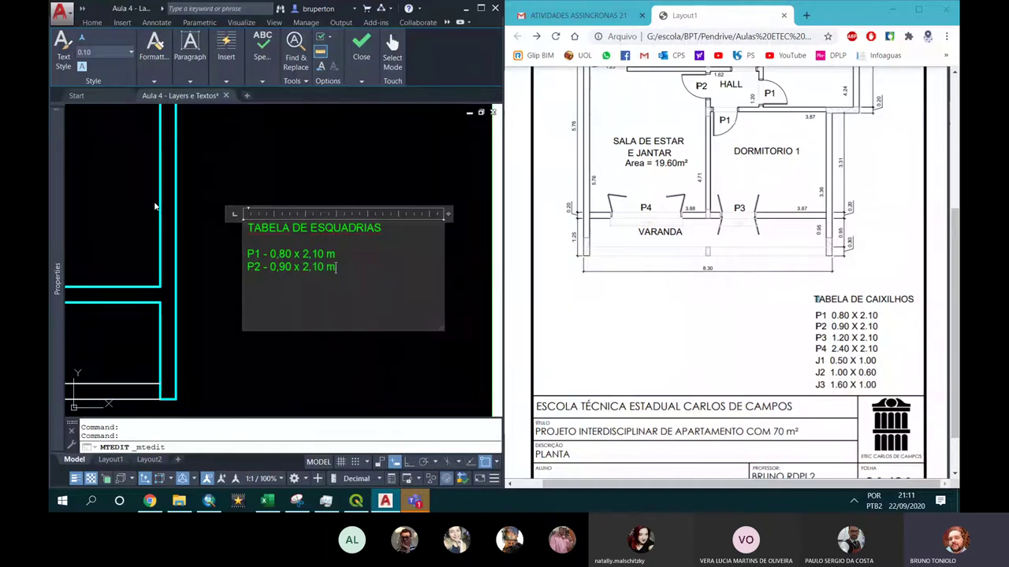
key(Return)
text(P)
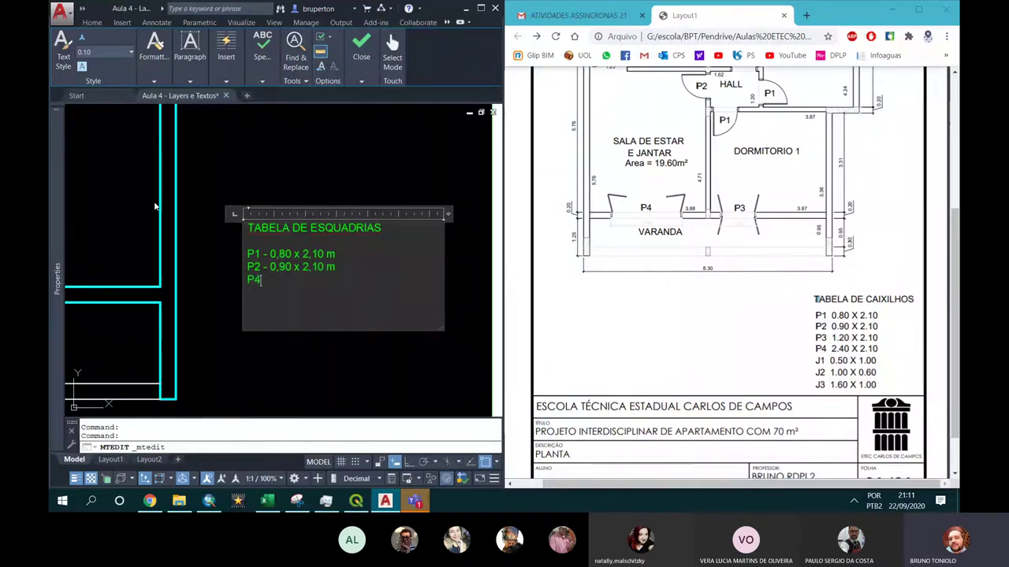
text(3 )
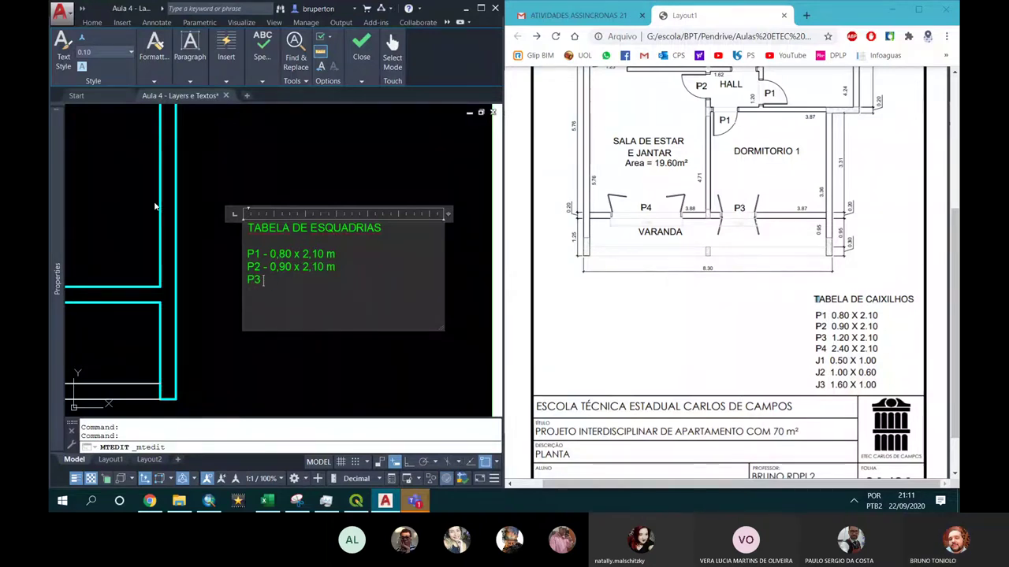
text(- 1,2 x)
key(BackSpace)
text(X)
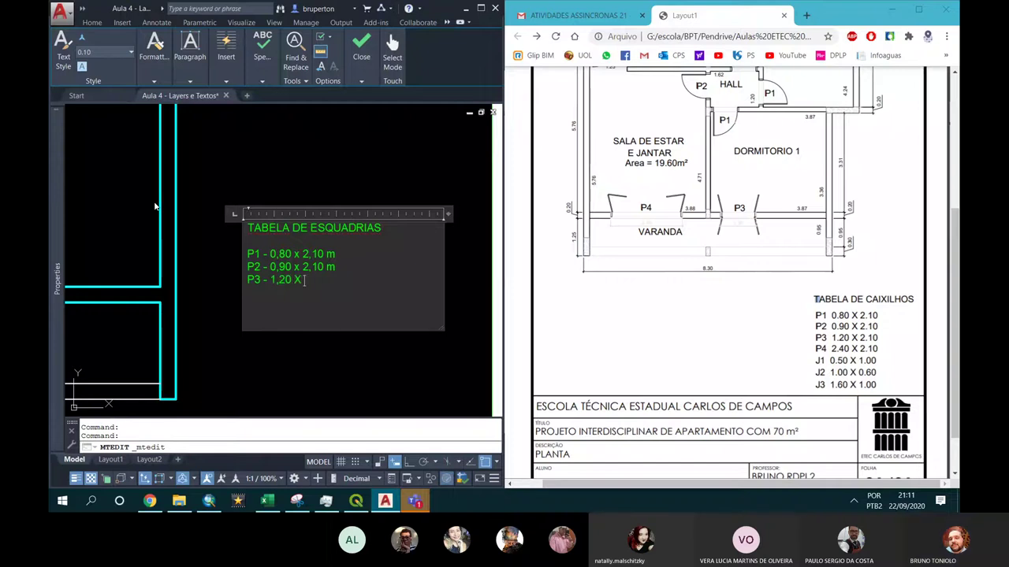
text( ,10 m)
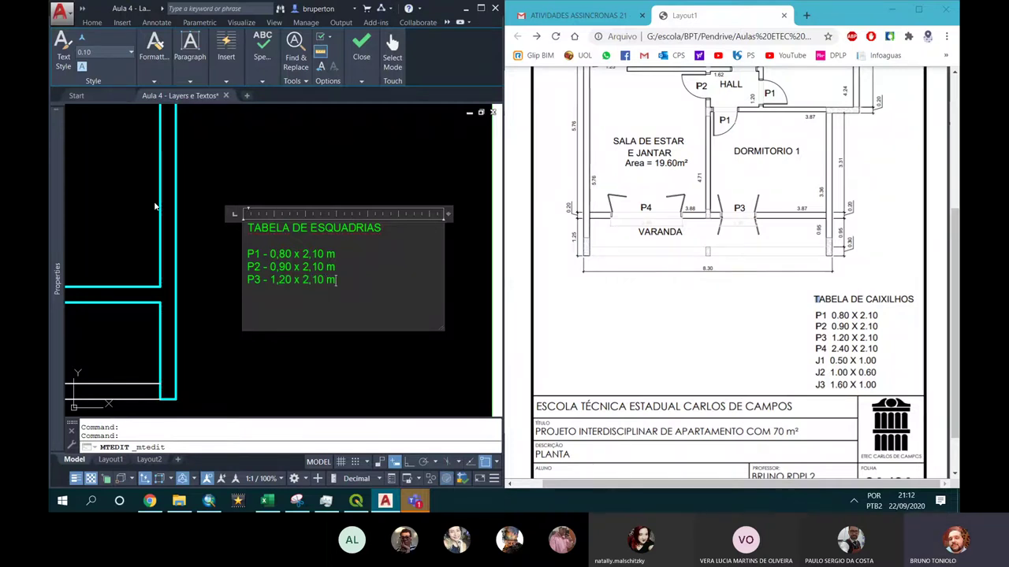
key(Return)
text(4 - )
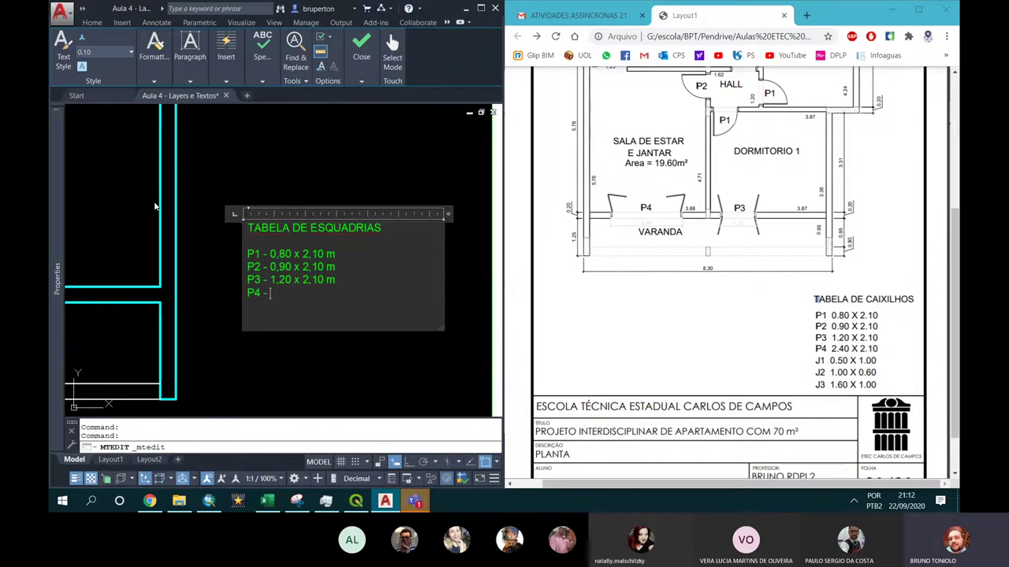
text(2,40 )
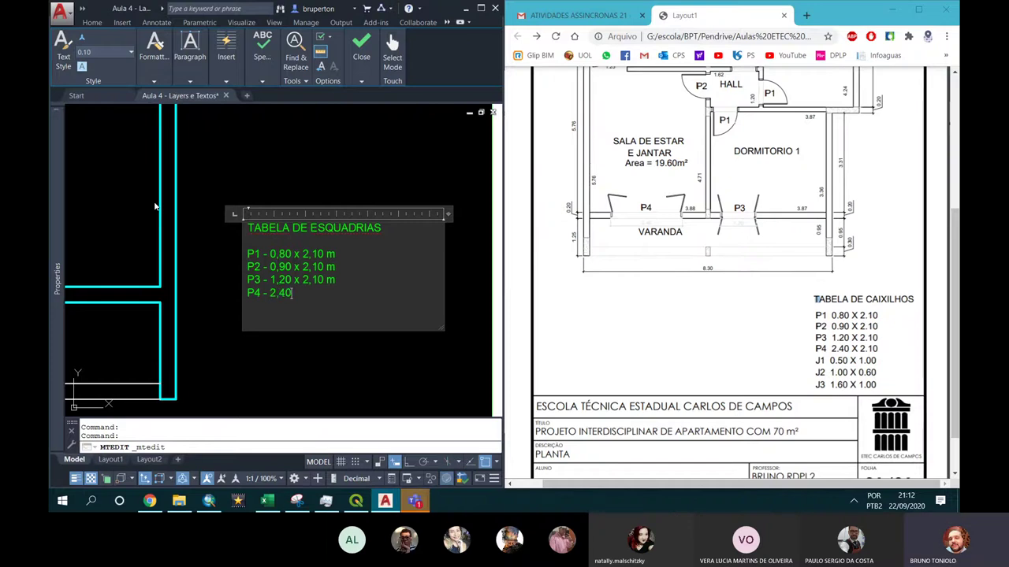
text(x)
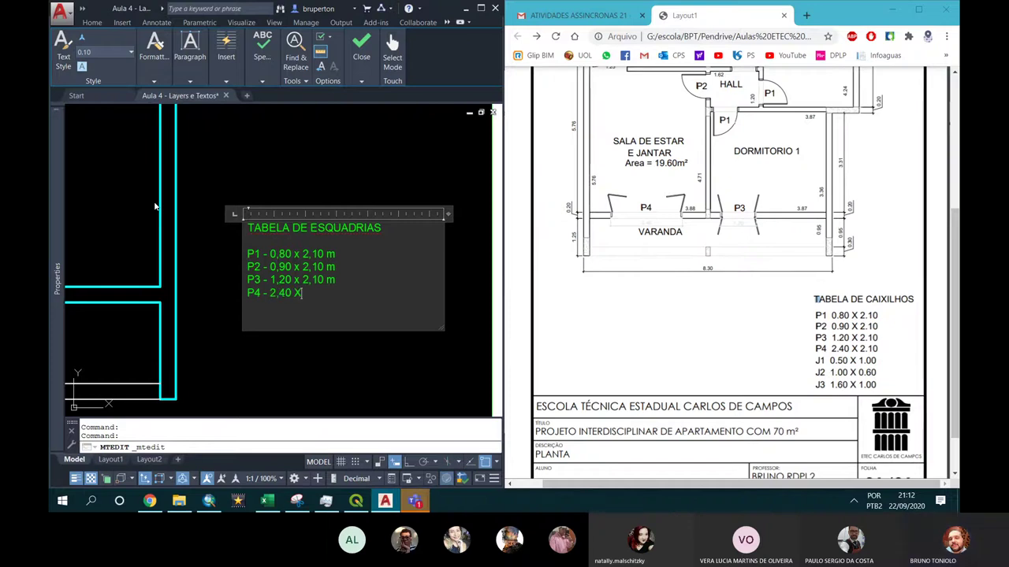
text( 2)
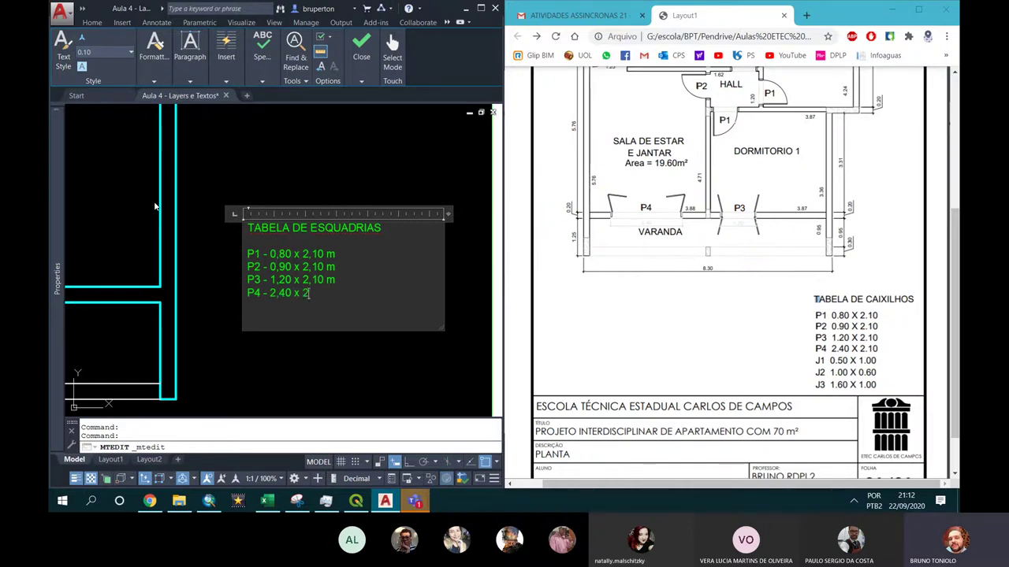
text(,10 m )
text(J1)
text( - 0,)
text(50)
text( x)
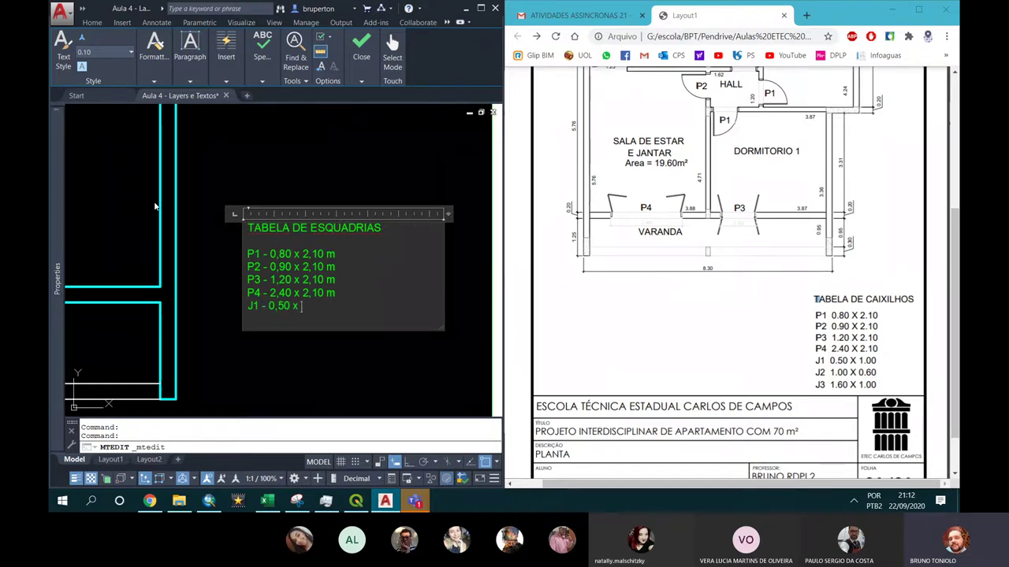
text( 1,00)
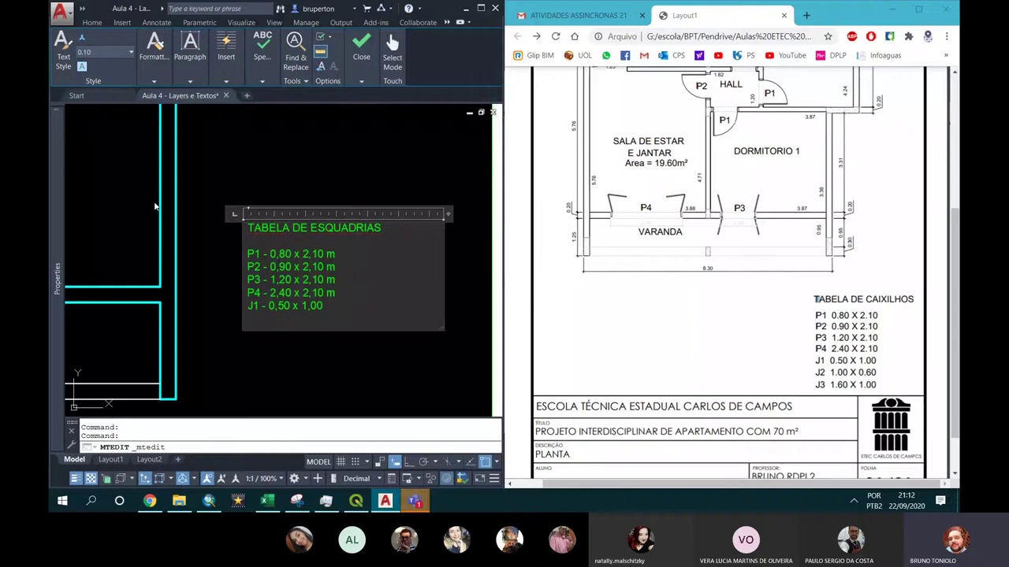
text( x)
scroll(154, 207, down, 2)
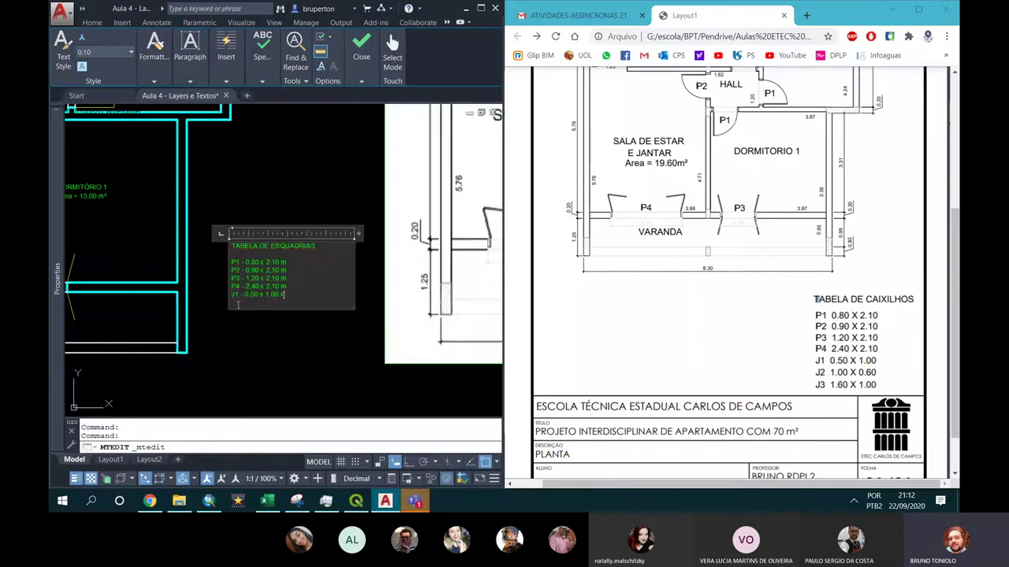
Zoom in and out to compare the table text against the PDF plan
scroll(155, 207, down, 2)
scroll(172, 222, up, 5)
scroll(172, 223, down, 4)
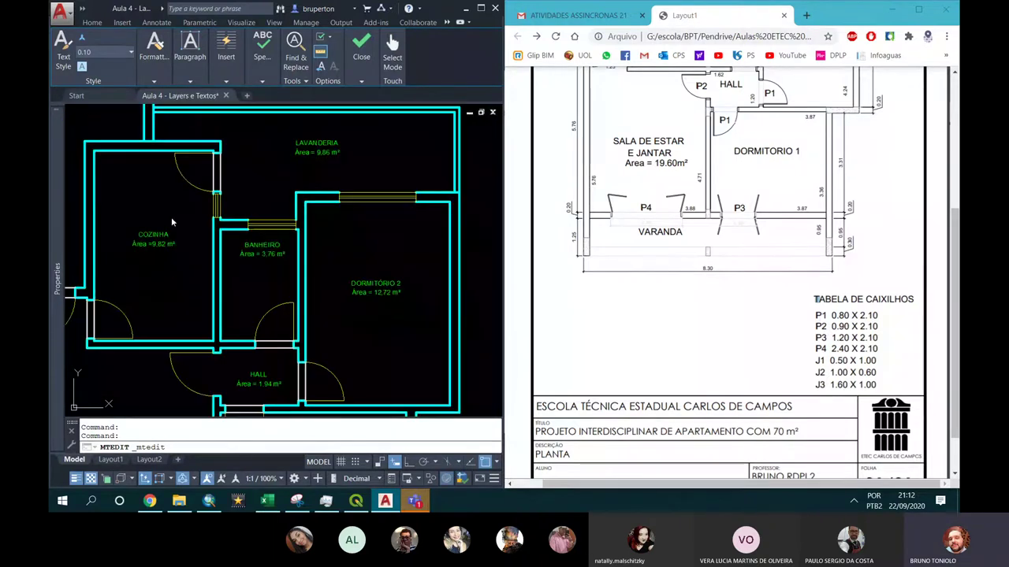
scroll(869, 224, up, 2)
scroll(848, 216, up, 1)
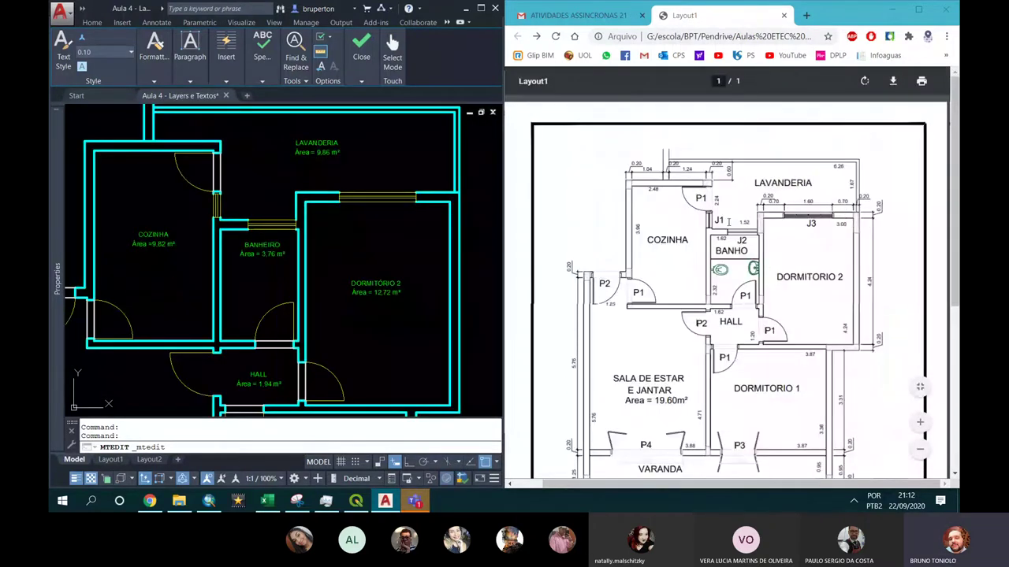
scroll(293, 332, down, 5)
scroll(293, 332, up, 5)
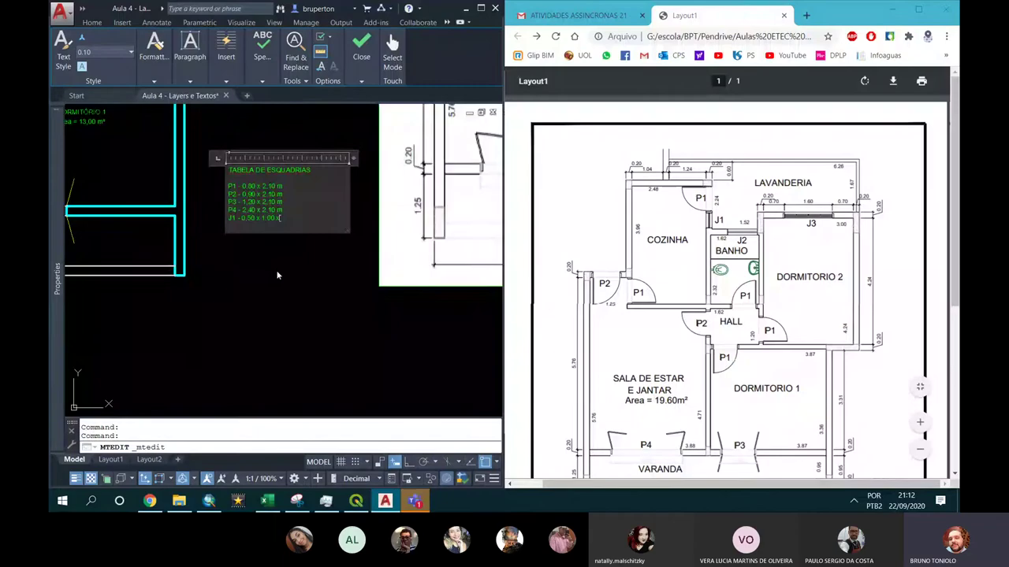
scroll(279, 275, up, 2)
scroll(335, 246, down, 2)
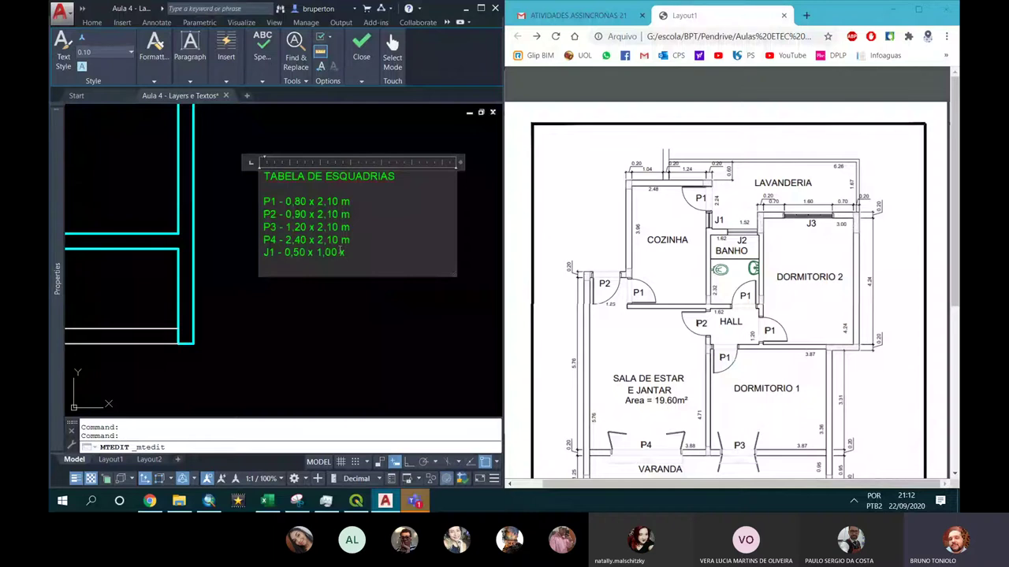
scroll(340, 250, up, 2)
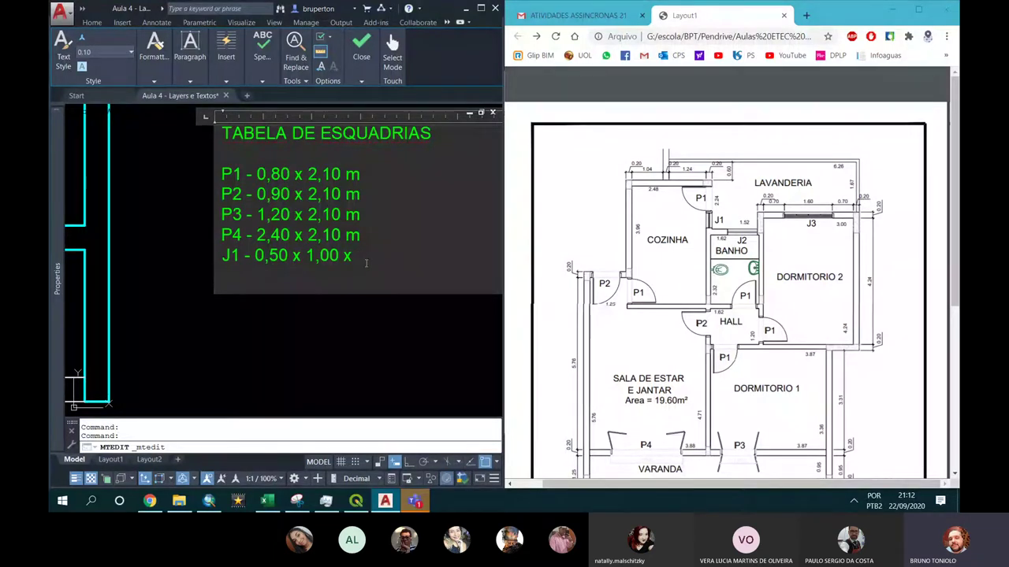
Finish J1 with 1,10 m and add the J2 line with 1,00 x 0,60 x 1,50 m
text(1,1)
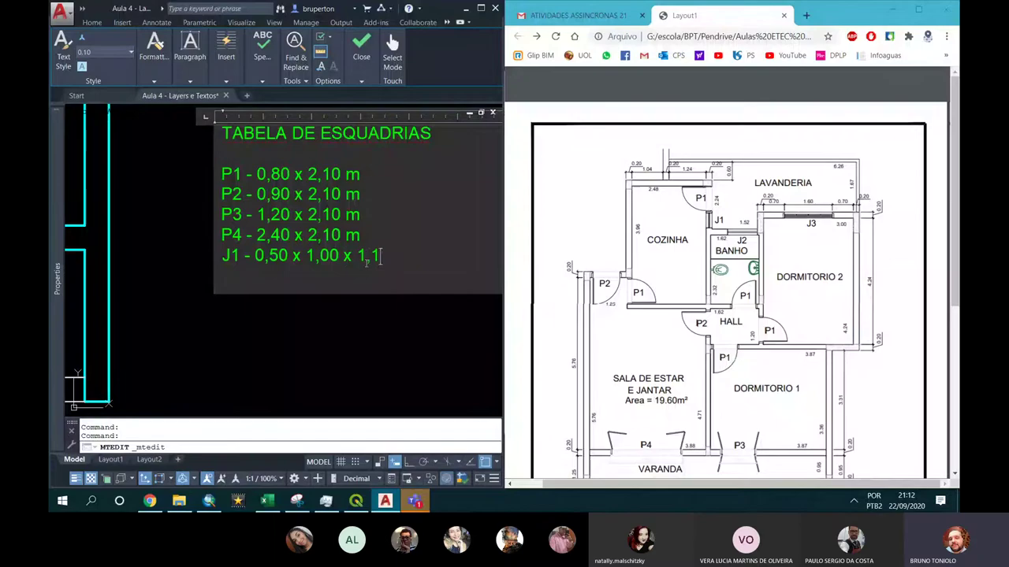
text(0 m)
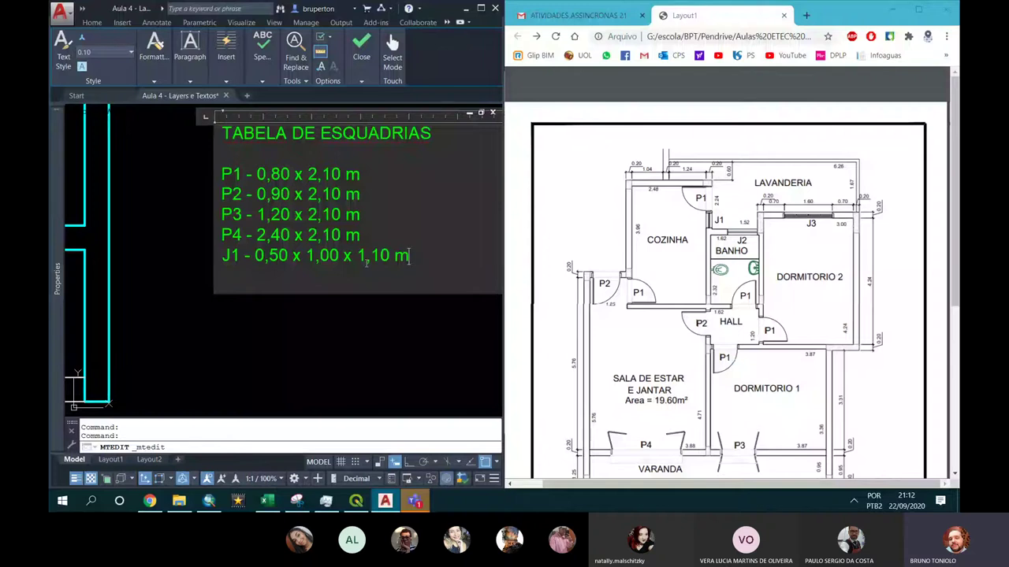
key(Return)
text(J)
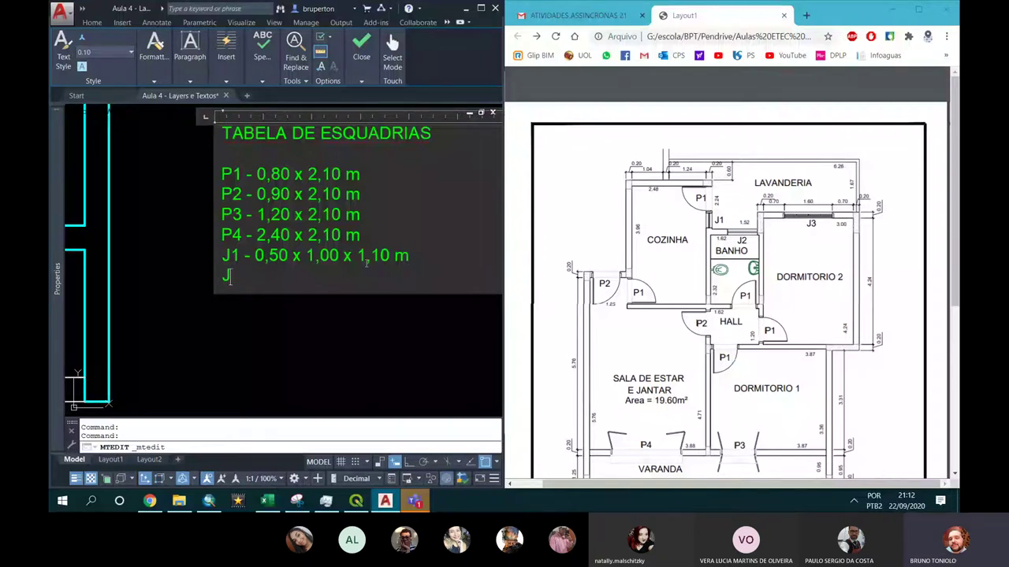
text(2 -)
scroll(592, 292, down, 3)
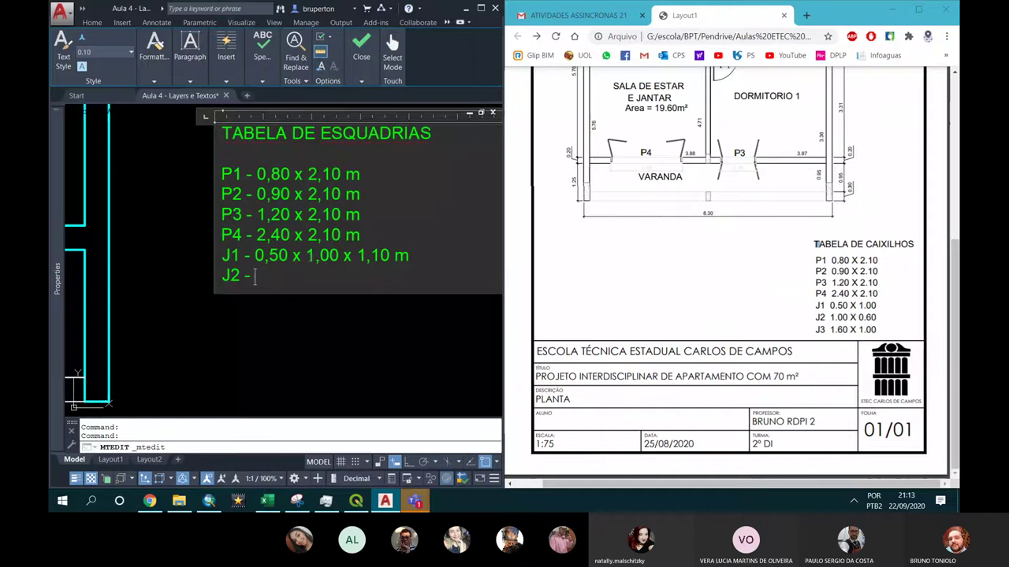
text(1)
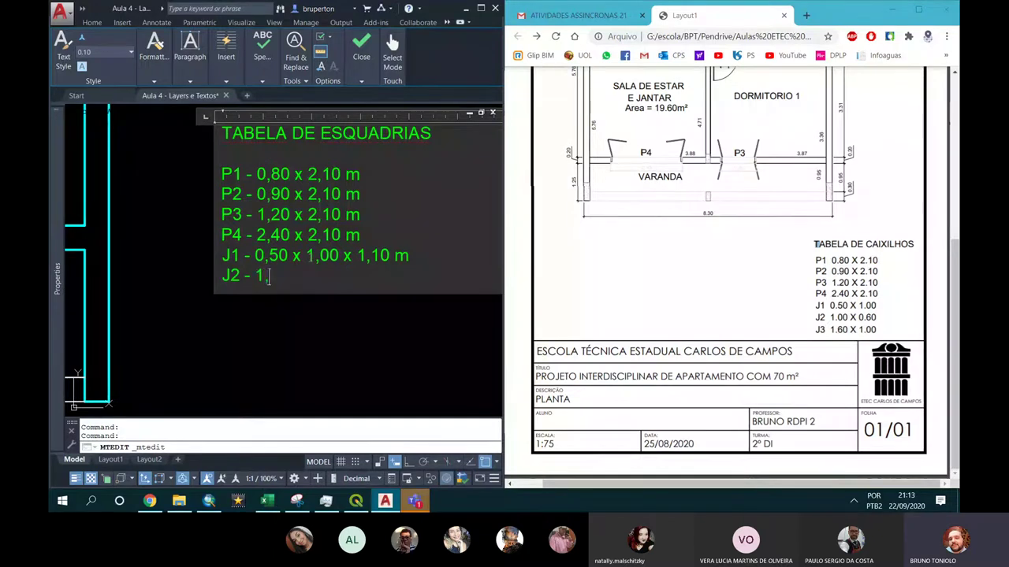
text(,00 x 0,60 x 1,50 M)
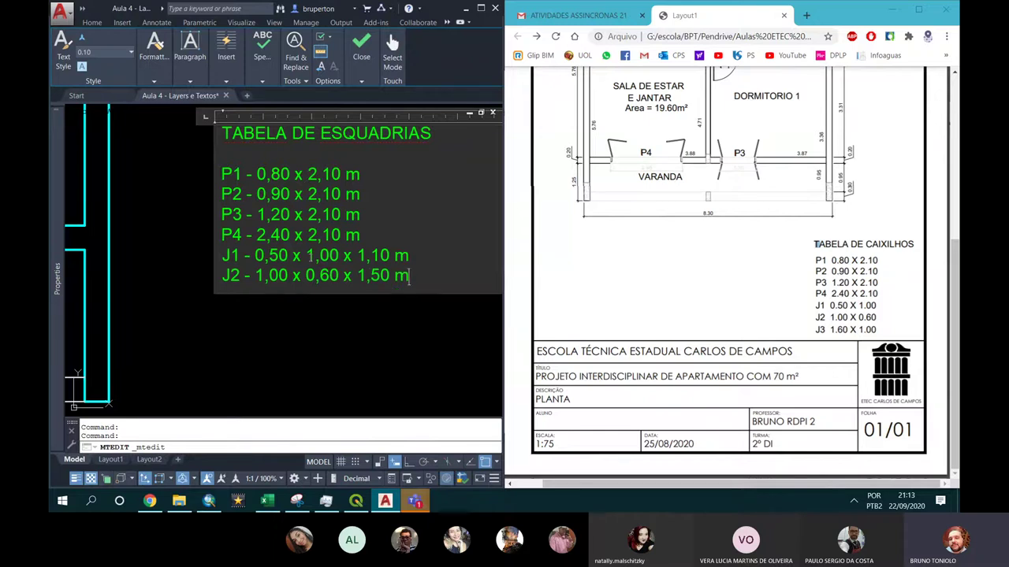
scroll(310, 258, up, 5)
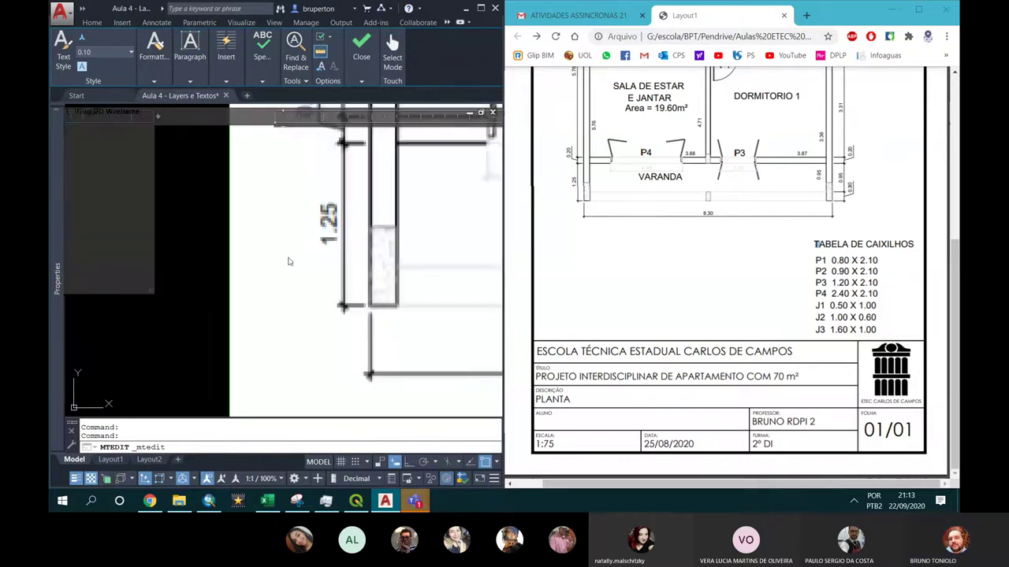
scroll(309, 258, down, 5)
scroll(260, 229, up, 3)
scroll(436, 283, down, 1)
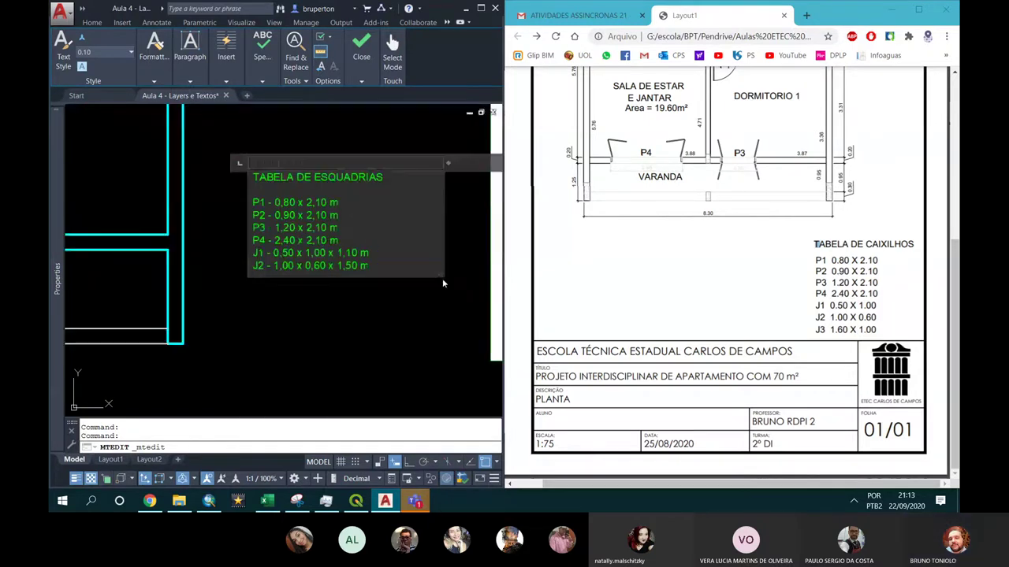
Add the line J3 - 1,60 x 1,00 x 1,10 m and close the text editor
key(Return)
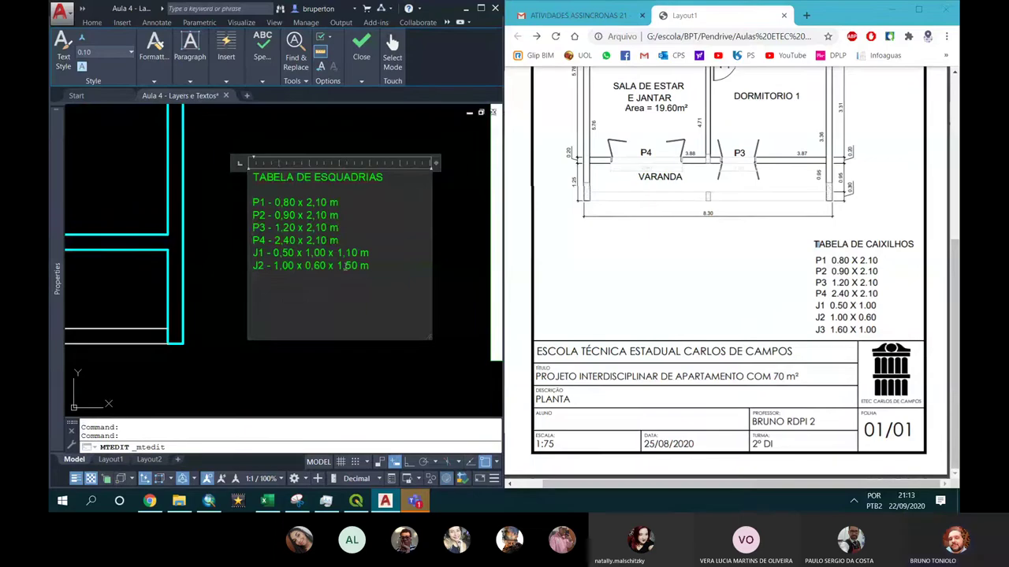
text(J3 - 1)
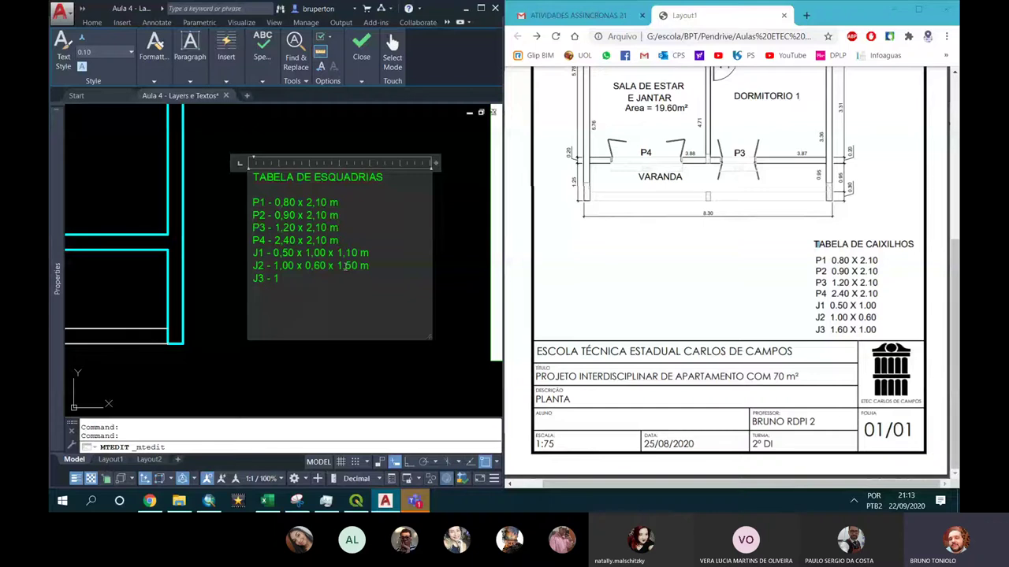
text(,60 x )
text(1,00 )
text(x)
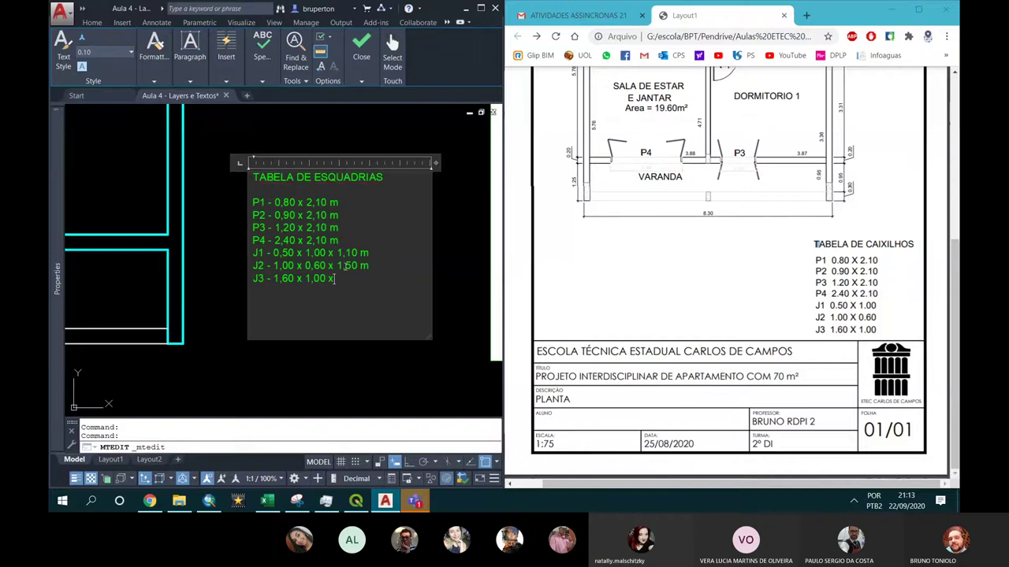
text( 1,10 m)
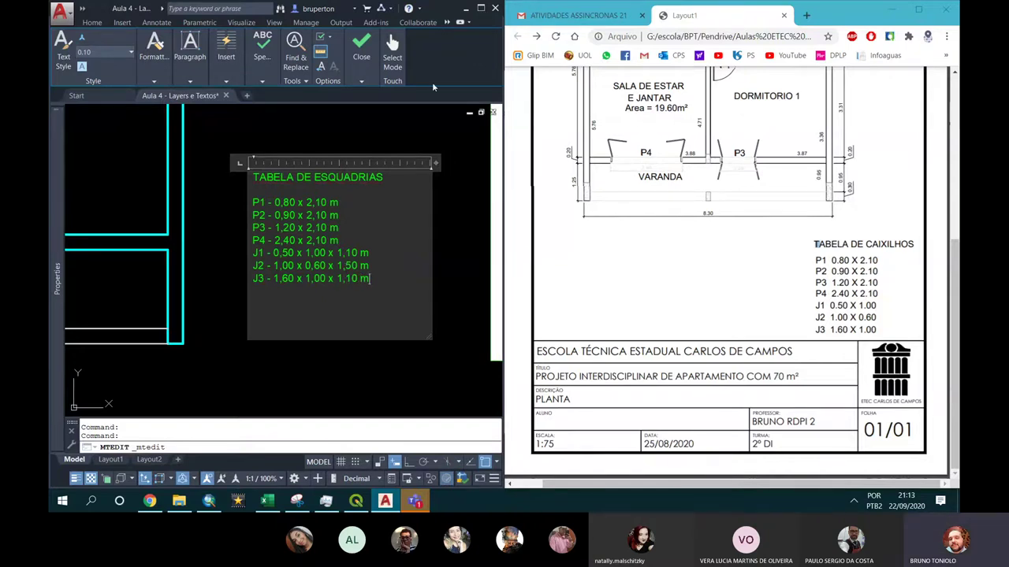
click(436, 110)
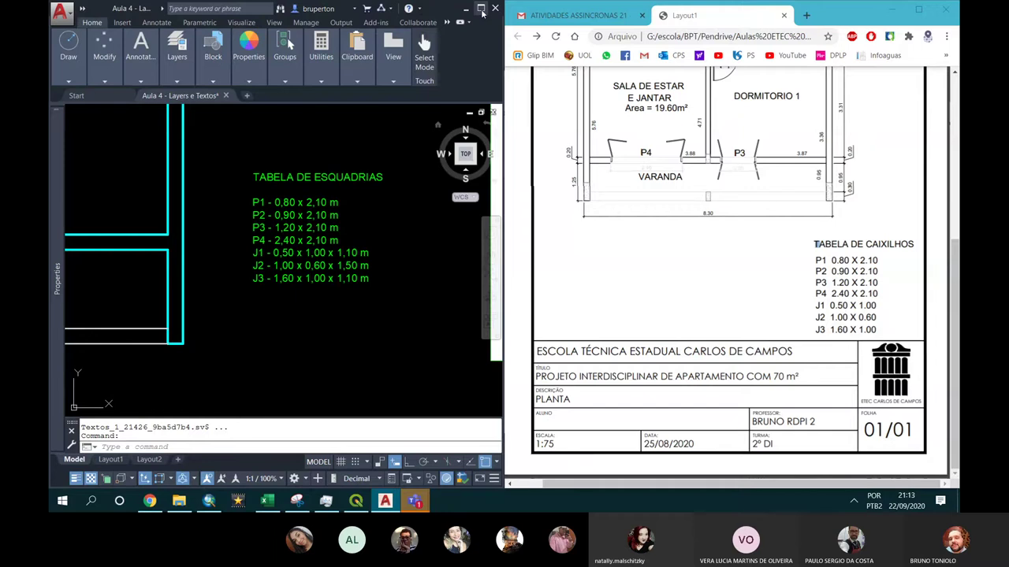
Maximize AutoCAD and centre-align the lines of the TABELA DE ESQUADRIAS text
click(481, 8)
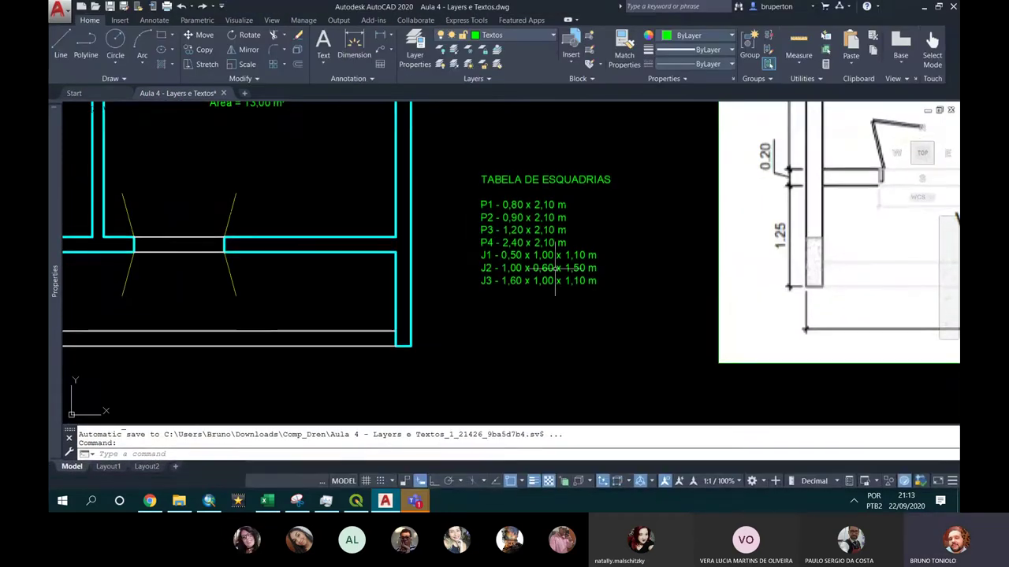
click(538, 236)
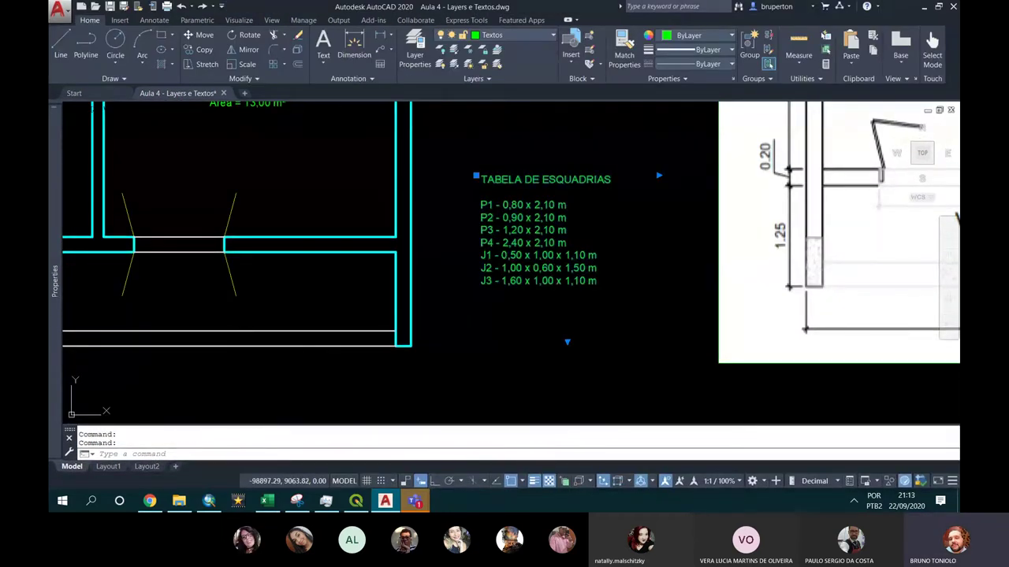
double_click(539, 236)
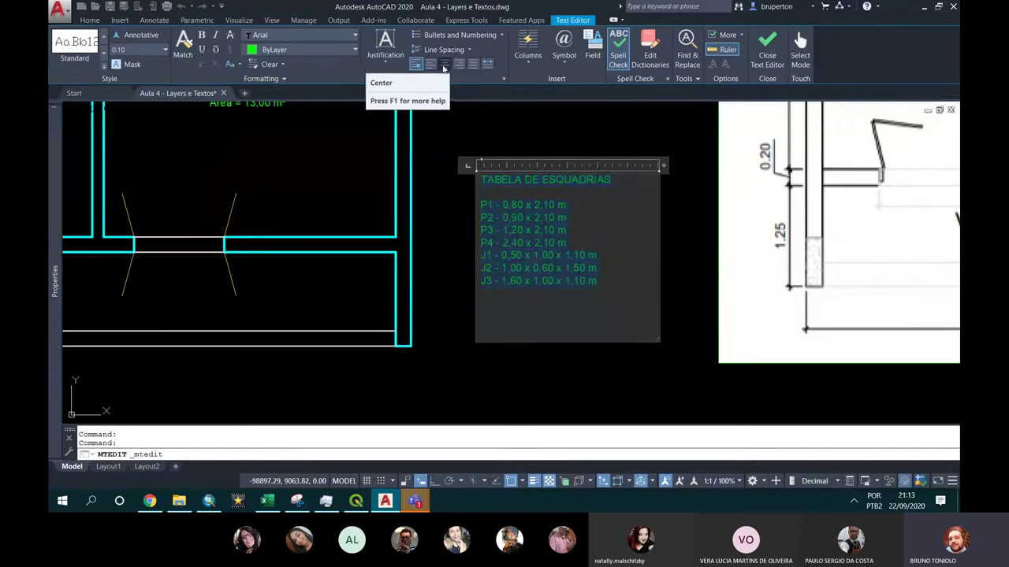
click(445, 66)
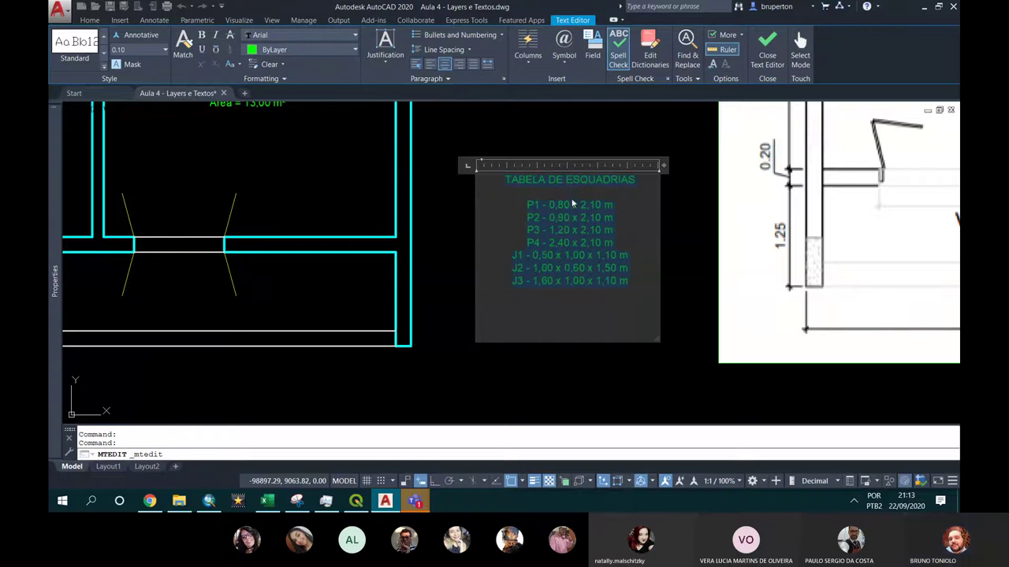
click(648, 219)
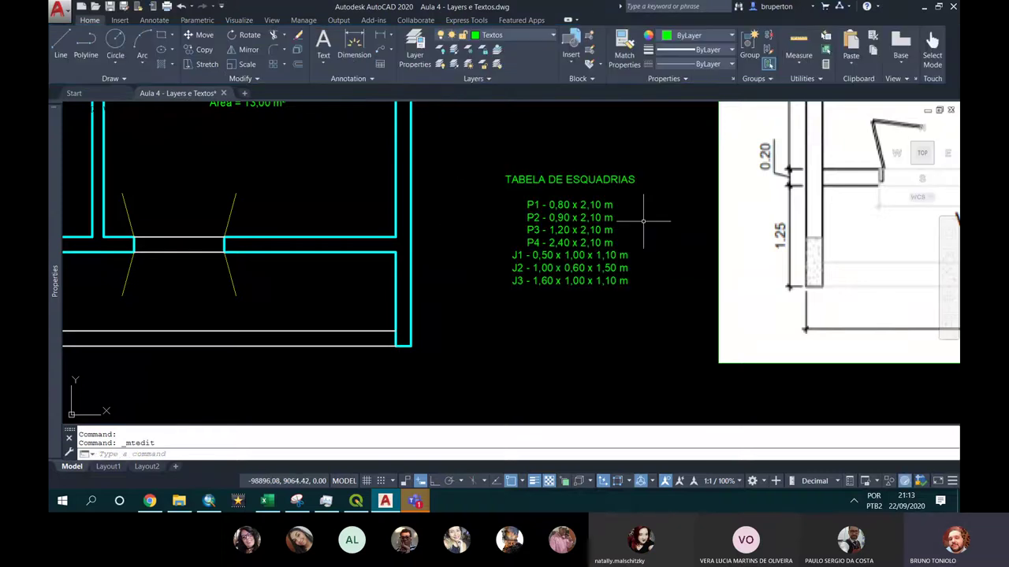
scroll(670, 235, down, 2)
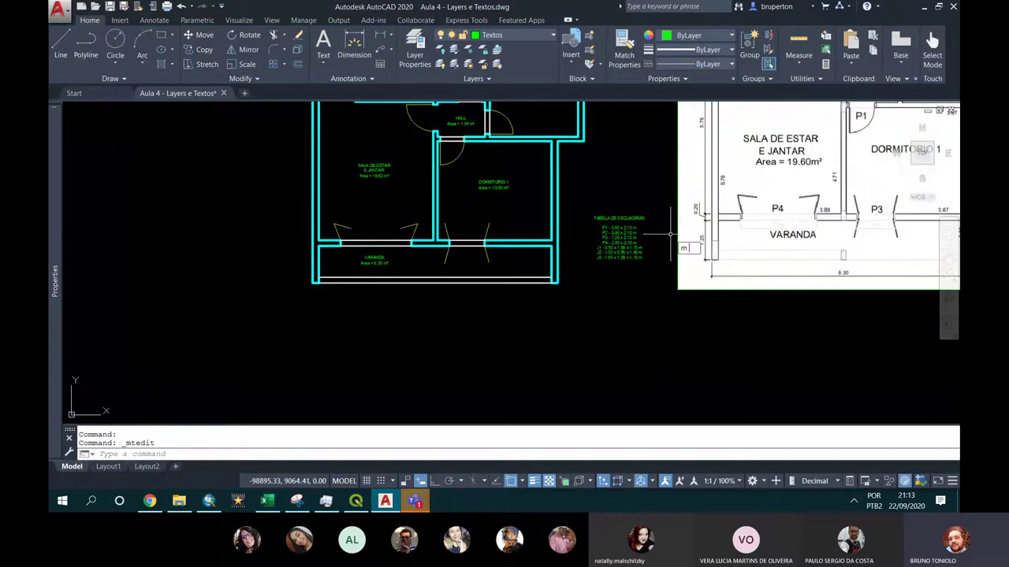
click(615, 254)
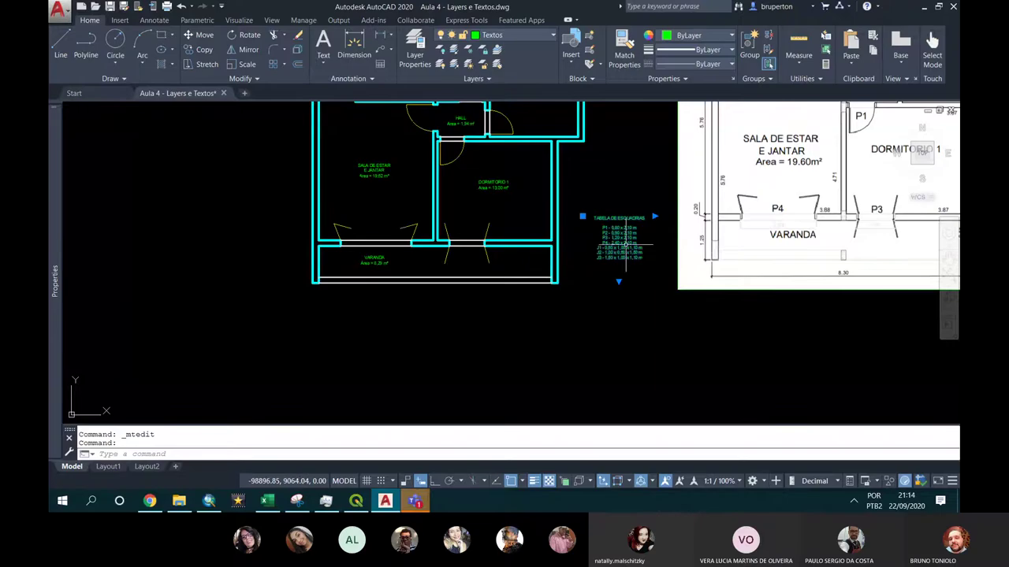
Move the TABELA DE ESQUADRIAS with M to sit beside the DORMITÓRIO 1 wall
scroll(626, 246, up, 2)
text(m)
key(Return)
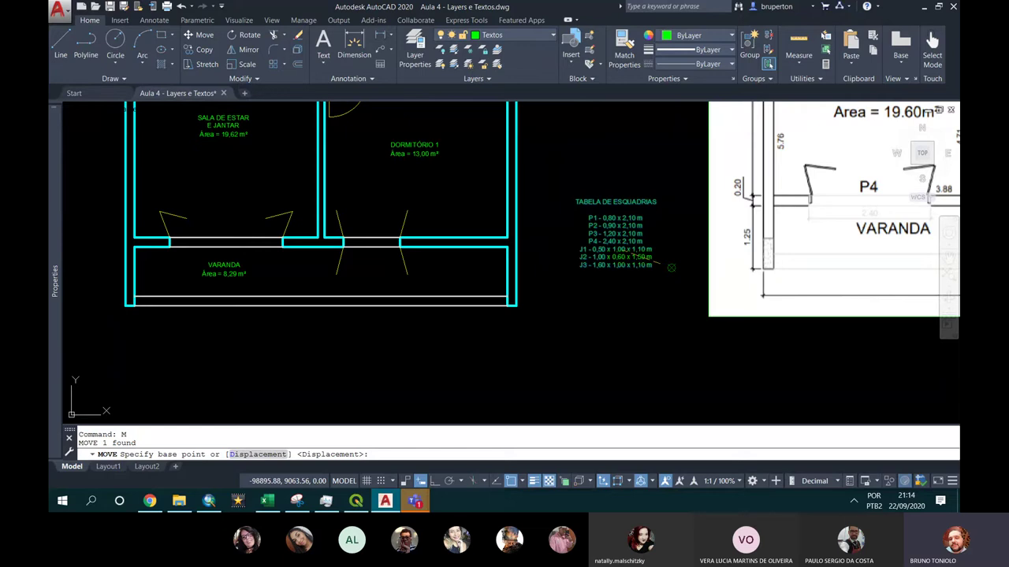
click(671, 268)
scroll(623, 252, down, 2)
scroll(646, 251, up, 5)
scroll(622, 276, down, 1)
scroll(622, 288, down, 1)
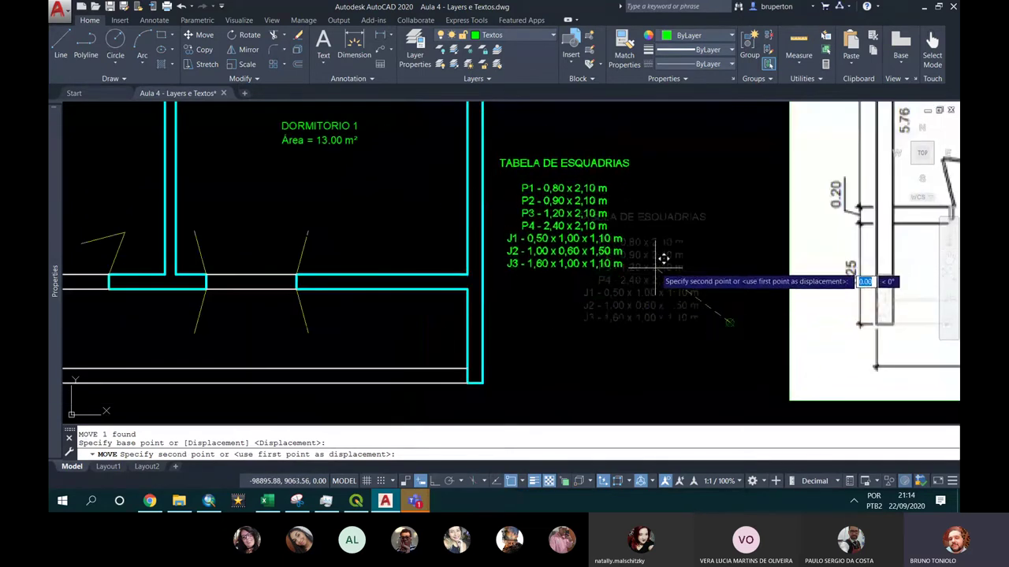
click(660, 261)
scroll(591, 280, down, 2)
scroll(579, 267, down, 2)
scroll(571, 217, up, 4)
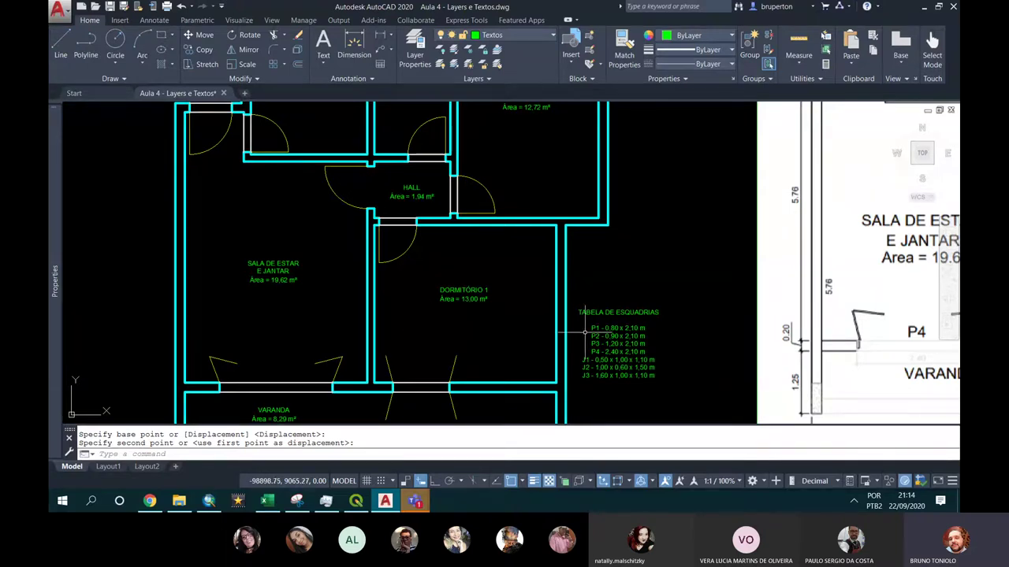
click(804, 68)
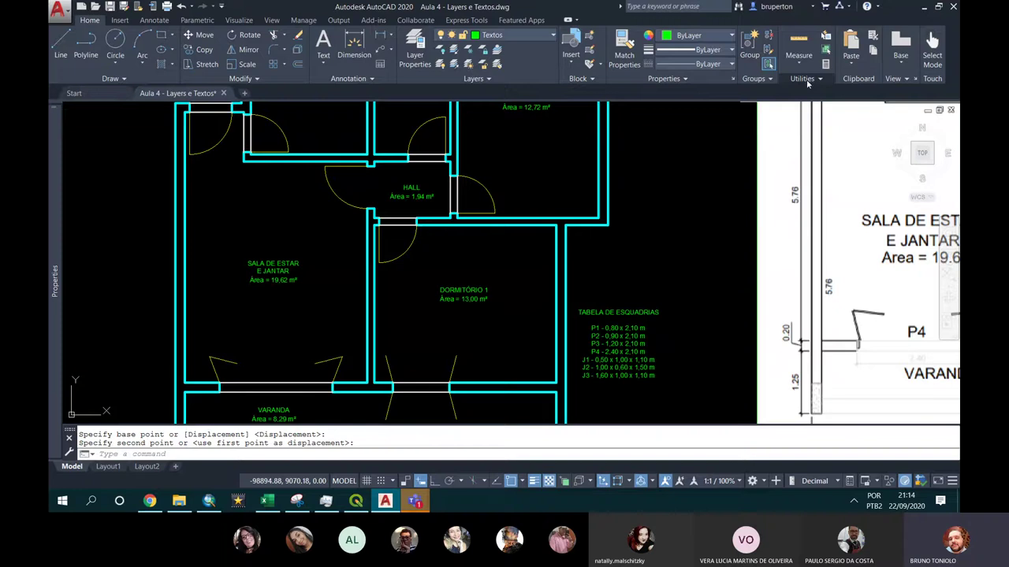
Start Quick measure from the Utilities Measure dropdown to read DORMITÓRIO 1's dimensions
click(808, 86)
click(727, 142)
click(806, 71)
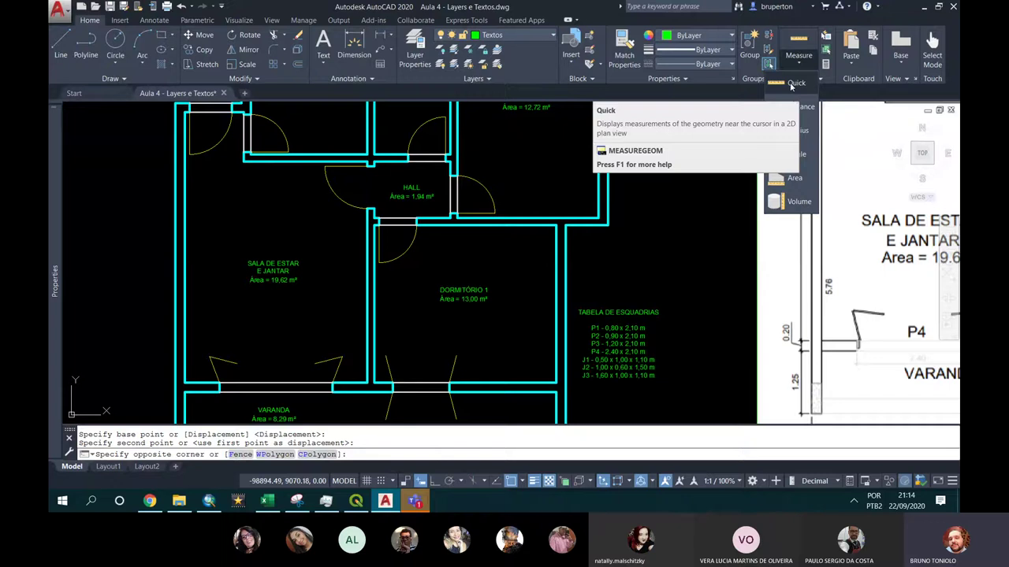
click(791, 87)
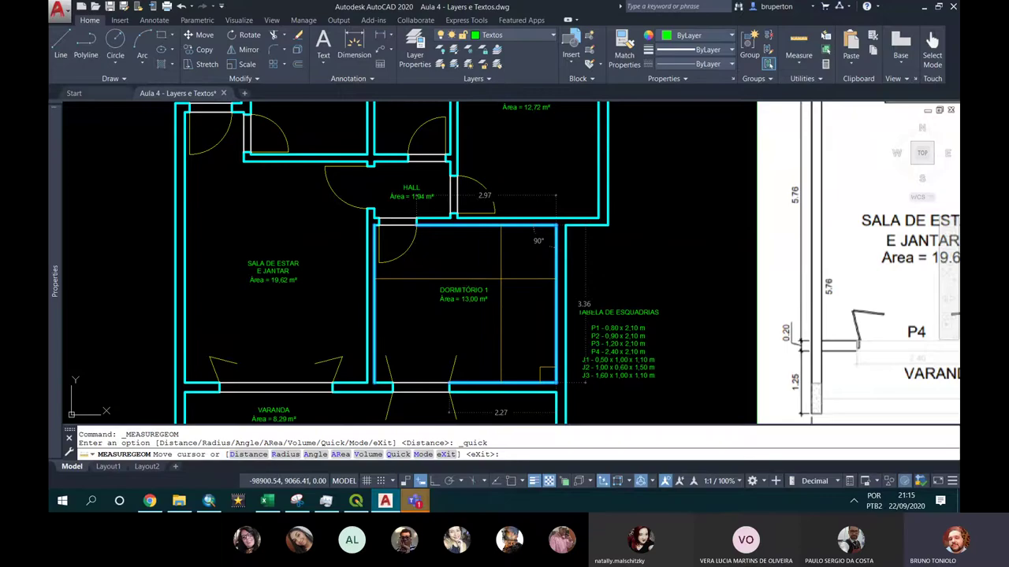
Pan and zoom over the VARANDA to read its quick-measure size, 7.90 by 1.25
scroll(552, 233, up, 2)
middle_drag(520, 351, 516, 223)
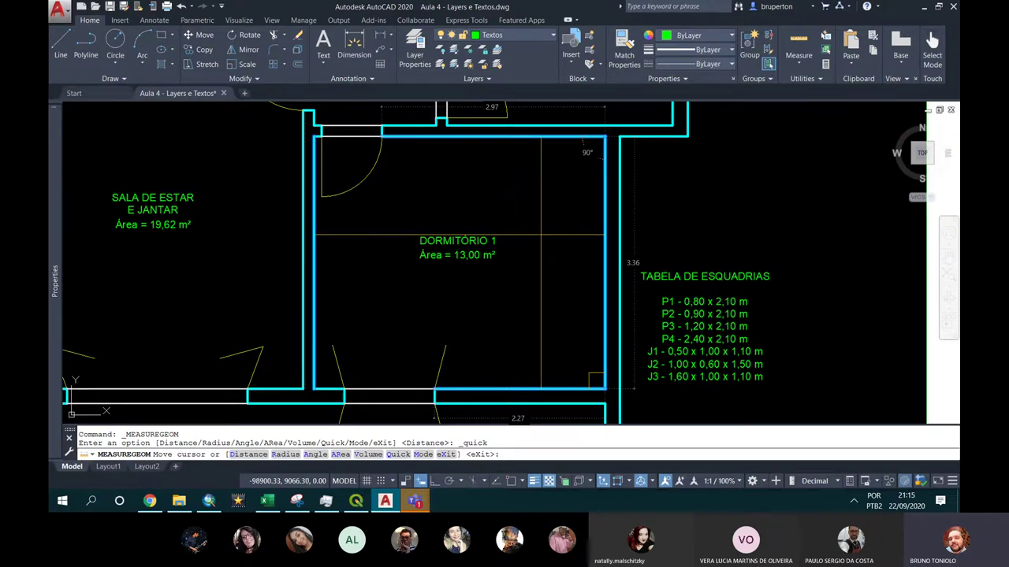
scroll(530, 312, down, 4)
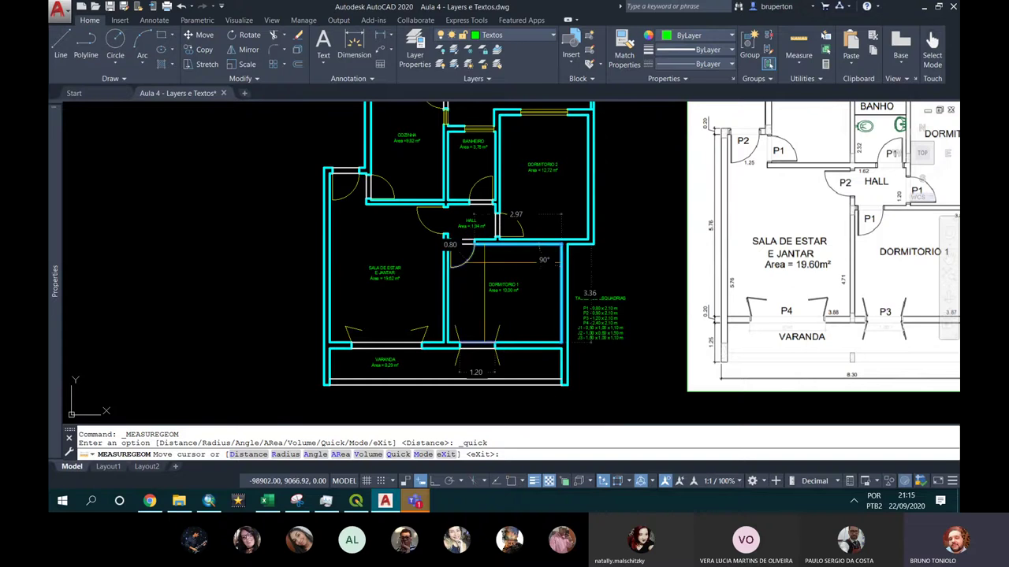
scroll(434, 365, up, 4)
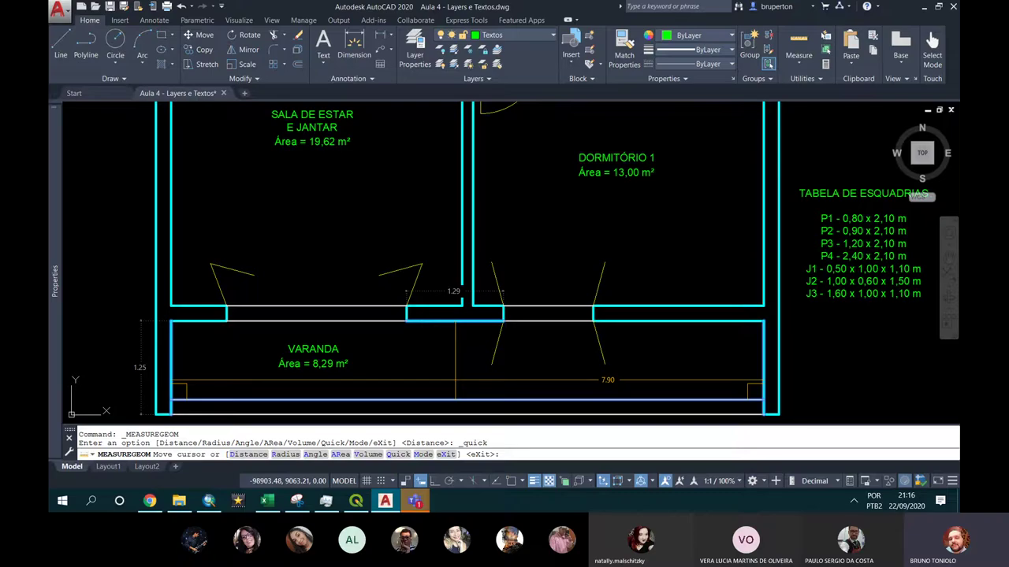
Read the BANHEIRO's 2.32 depth with quick measure, then end the measurement
scroll(455, 291, down, 4)
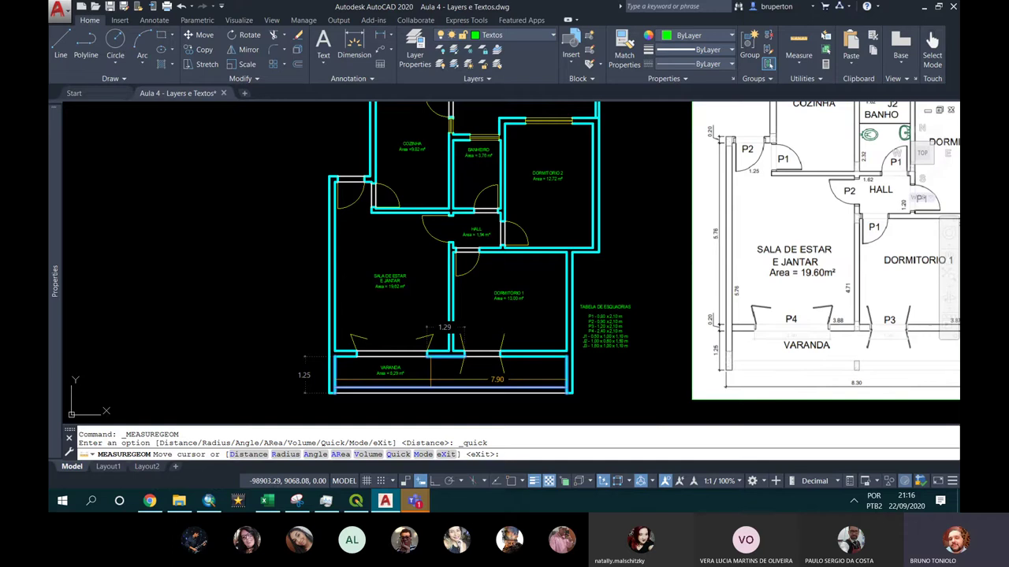
scroll(477, 154, up, 4)
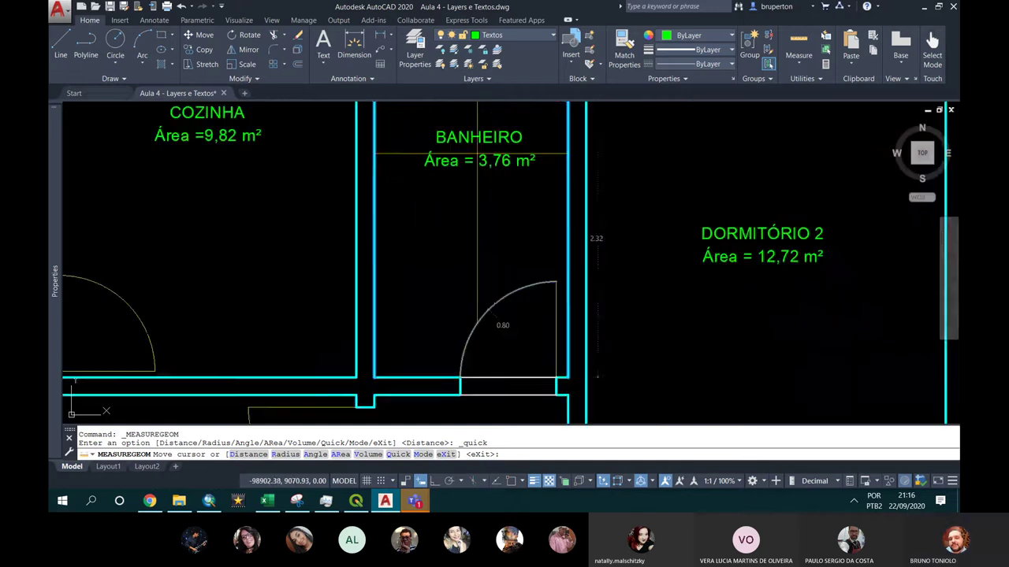
middle_drag(477, 153, 496, 209)
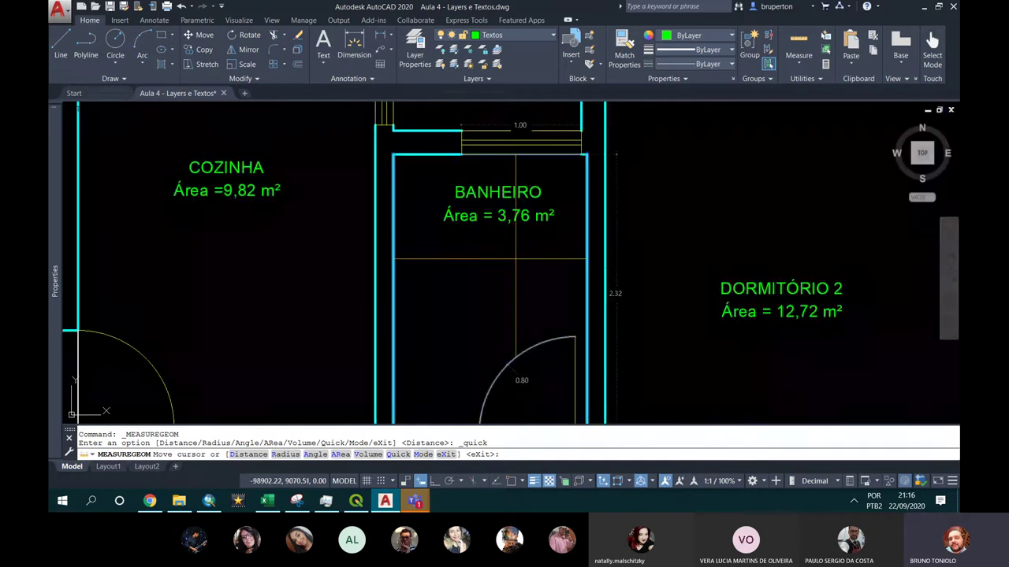
scroll(515, 259, down, 2)
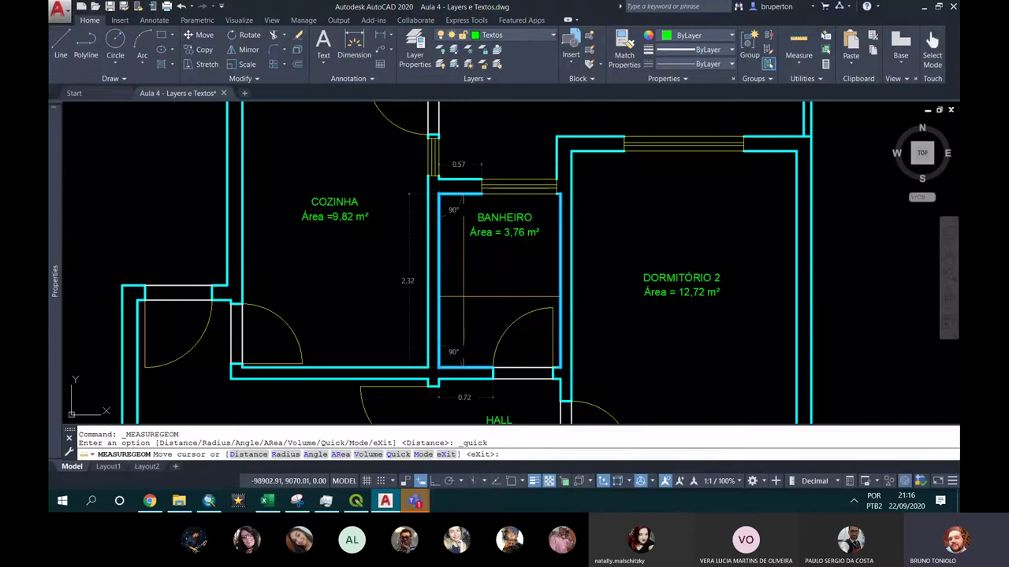
key(Escape)
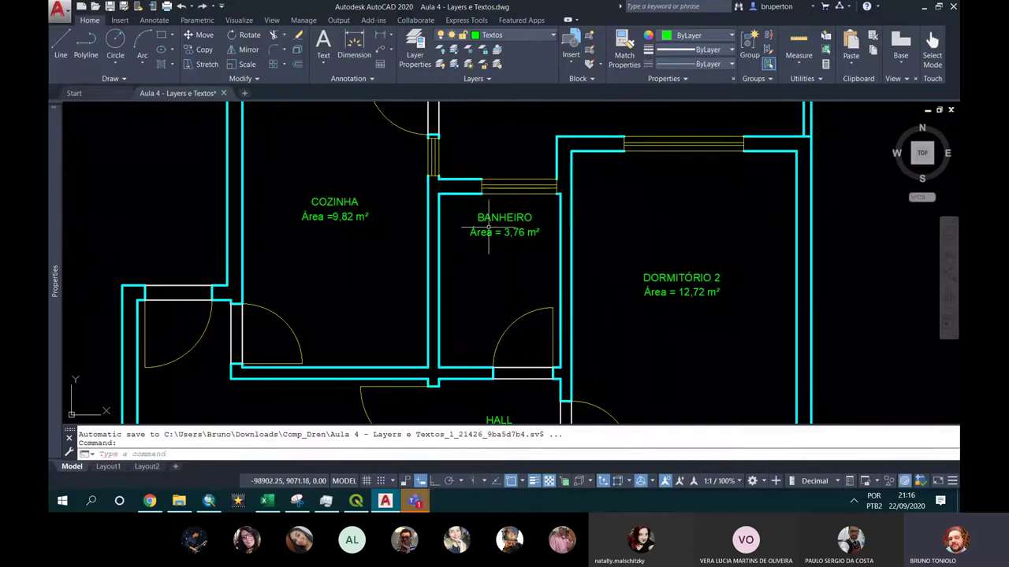
Measure DORMITÓRIO 2's top wall between its inner corners, reading 3.00, then cancel
click(798, 68)
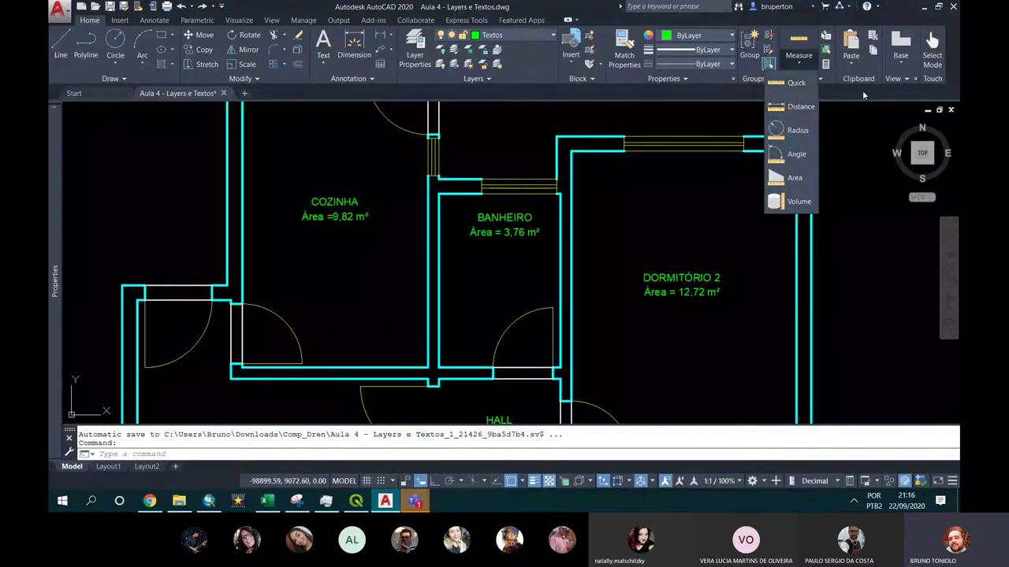
click(802, 108)
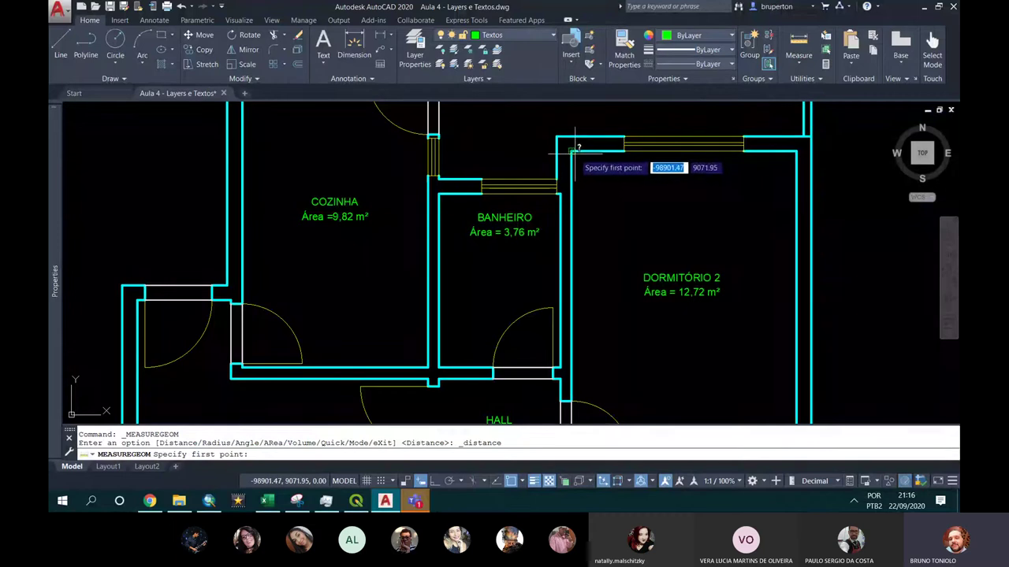
click(572, 151)
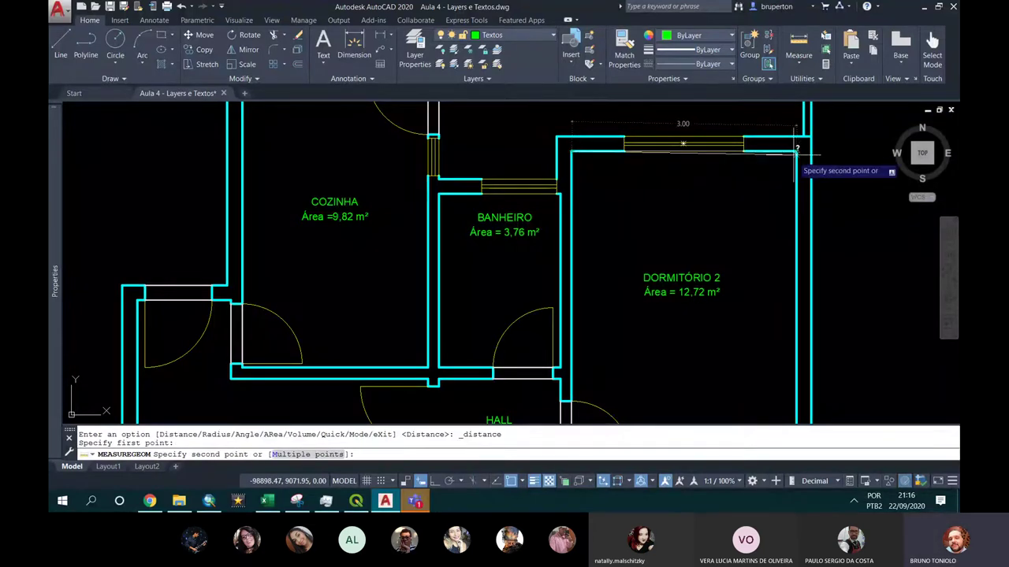
click(796, 151)
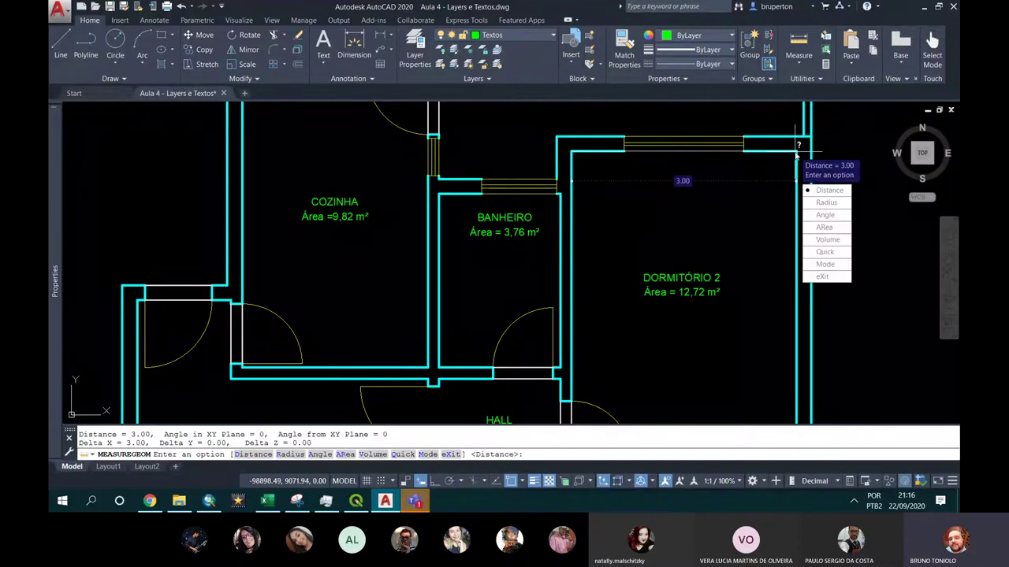
key(Escape)
Start a second distance check from DORMITÓRIO 2's corner, then cancel it
click(798, 69)
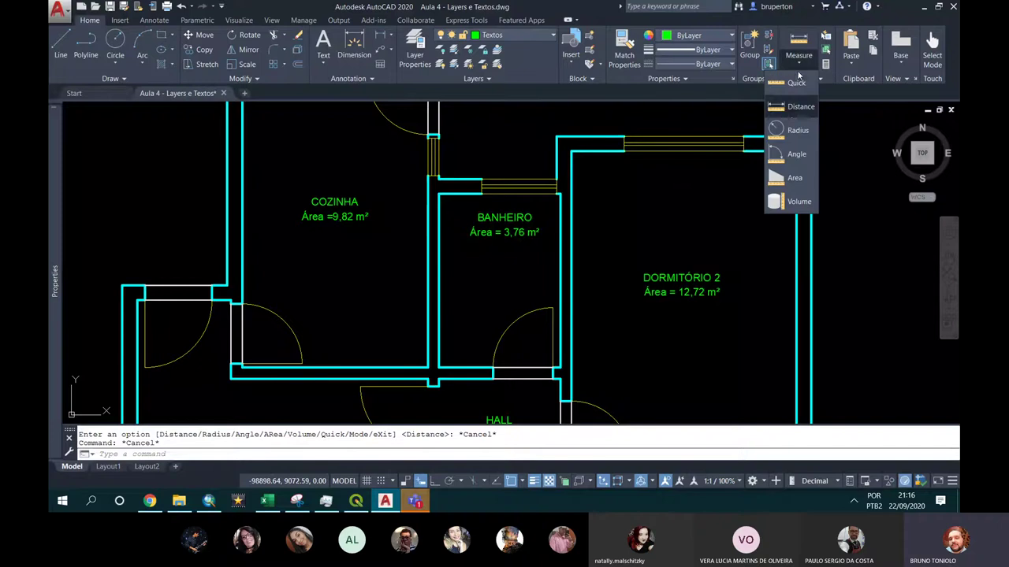
click(792, 110)
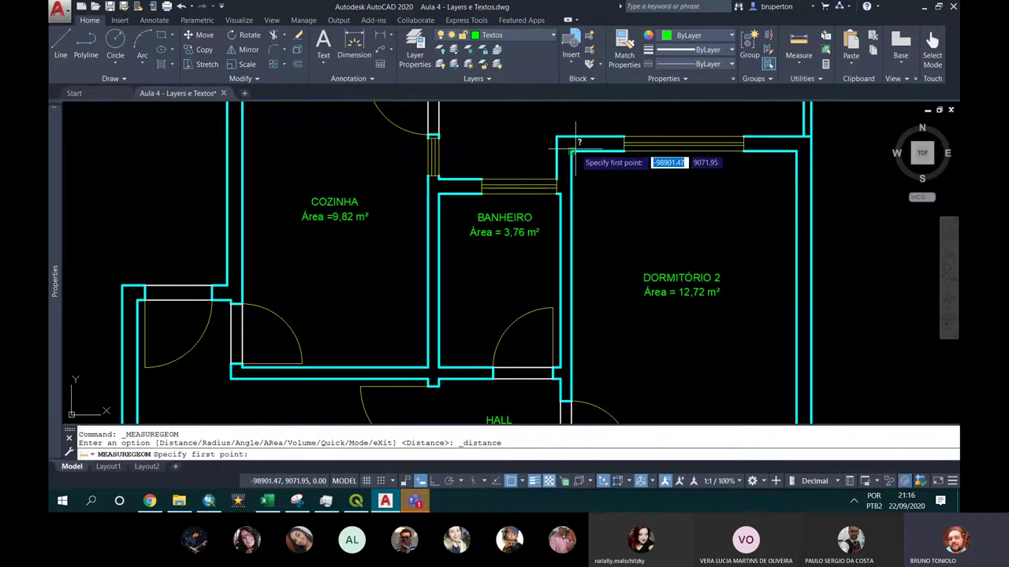
click(572, 151)
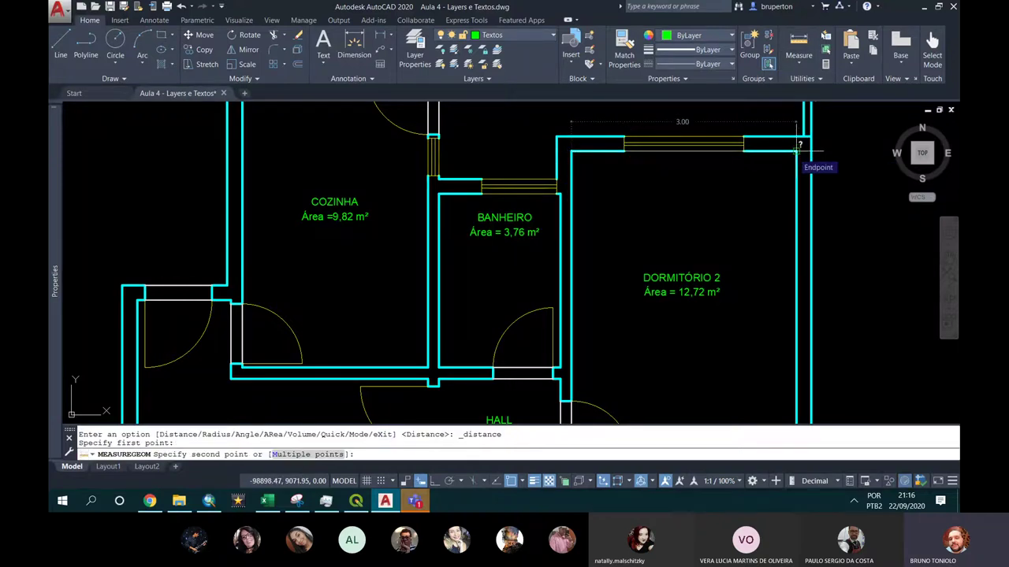
key(Escape)
key(Escape)
key(Escape)
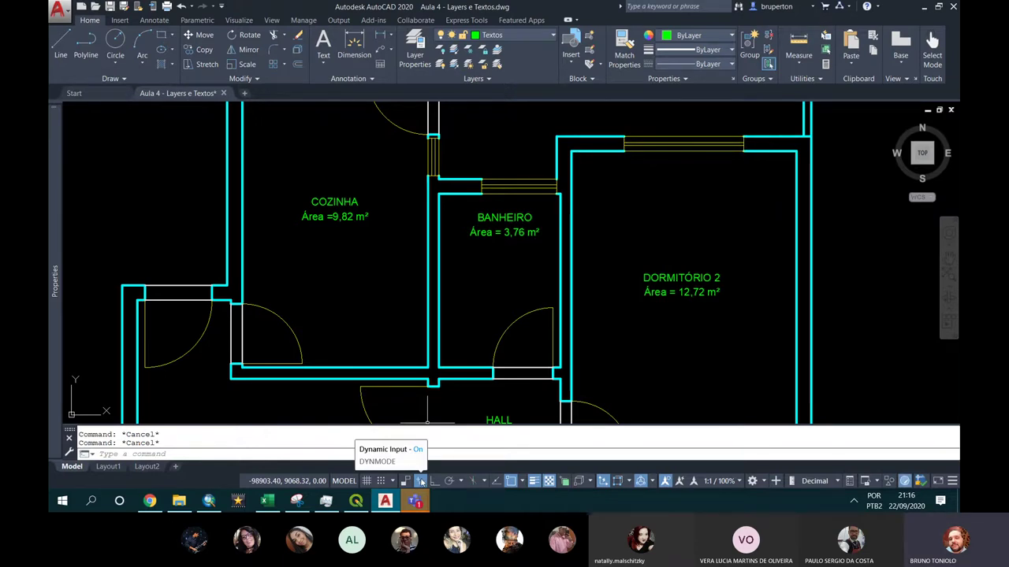
Turn dynamic input off, clear the partly typed command, and turn dynamic input back on
click(422, 482)
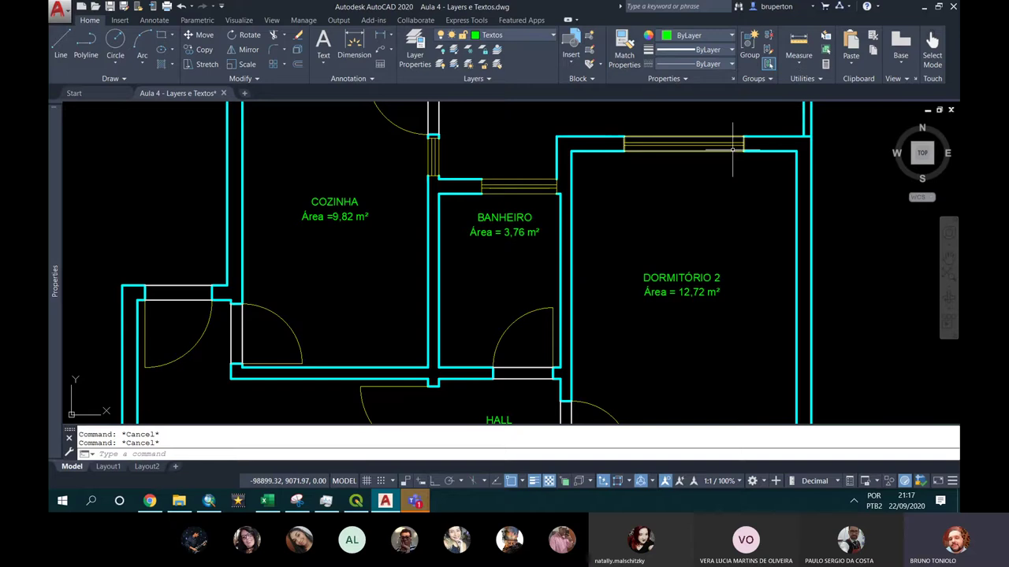
text(lll)
key(Escape)
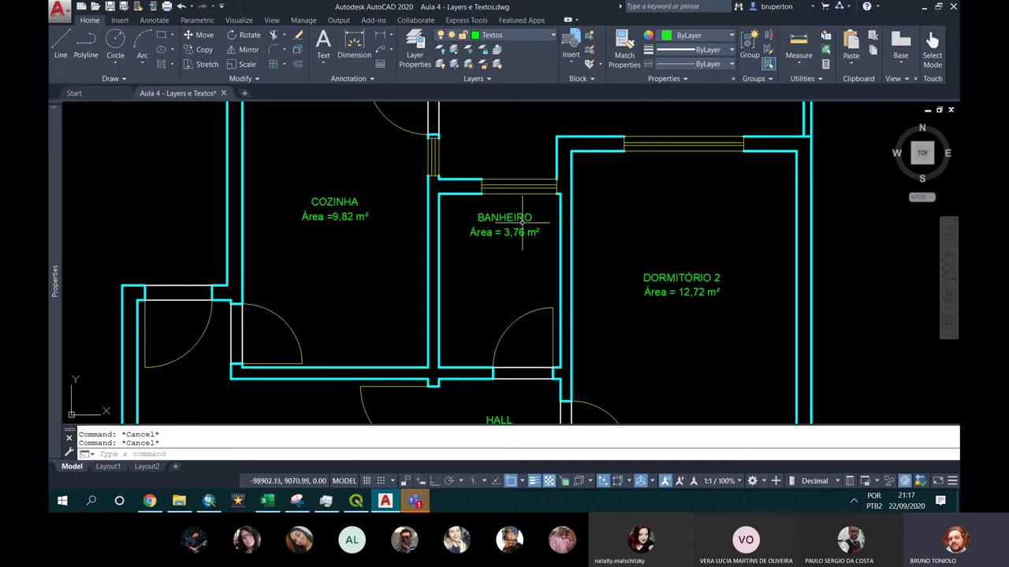
text(lol)
key(Escape)
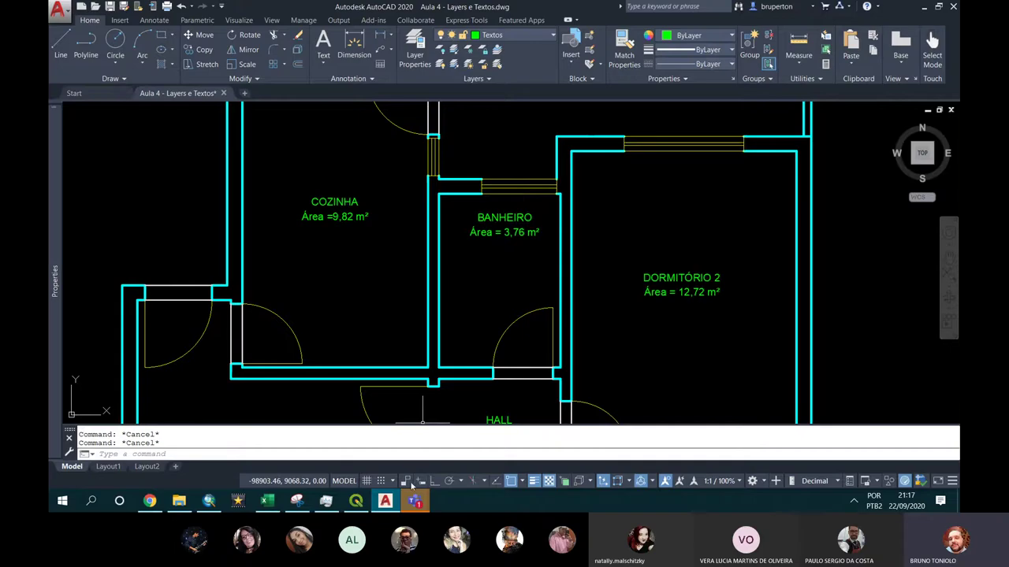
click(420, 480)
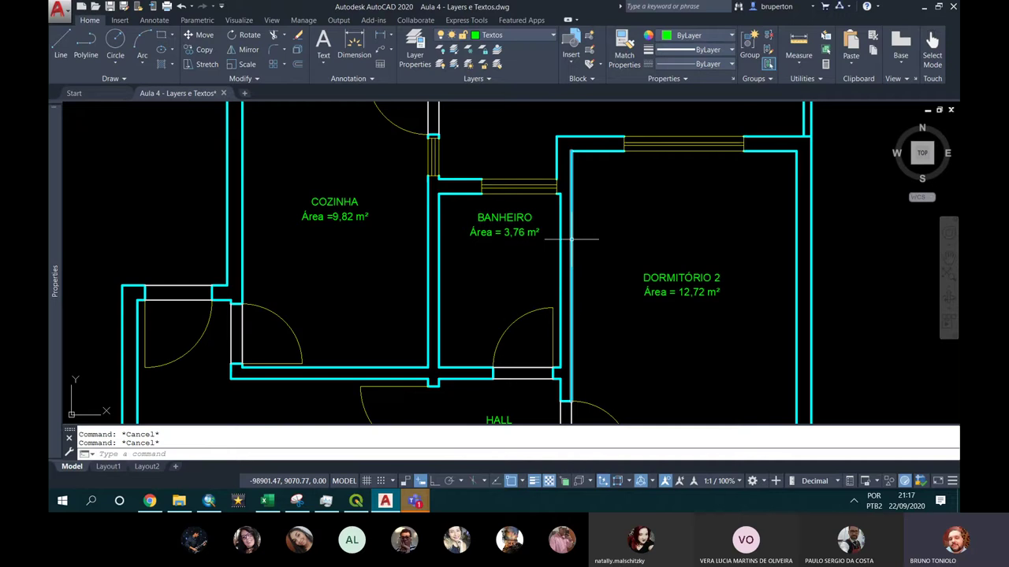
Start a distance check at the kitchen's top-left corner, then cancel it
click(797, 61)
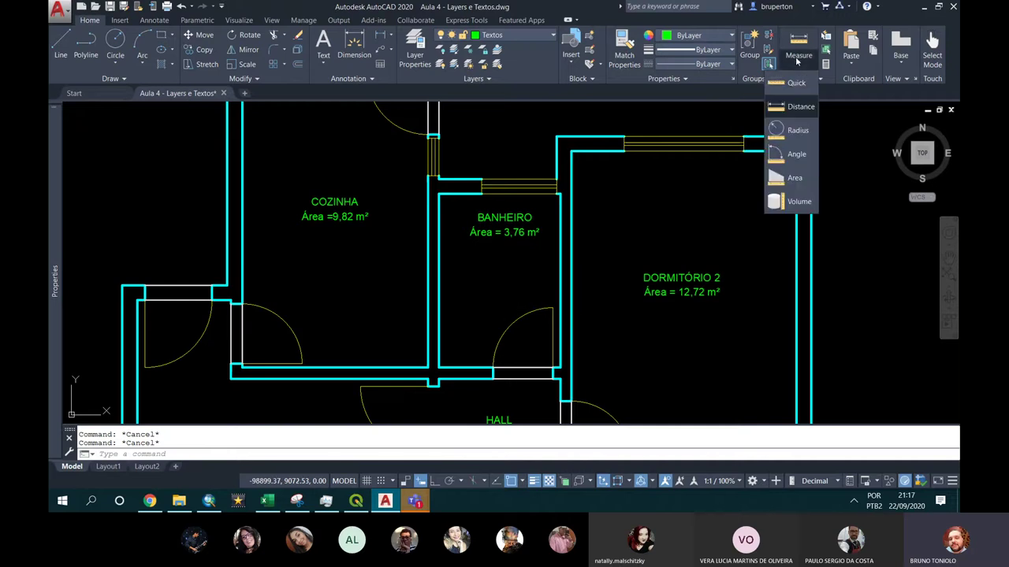
click(798, 110)
scroll(552, 236, down, 5)
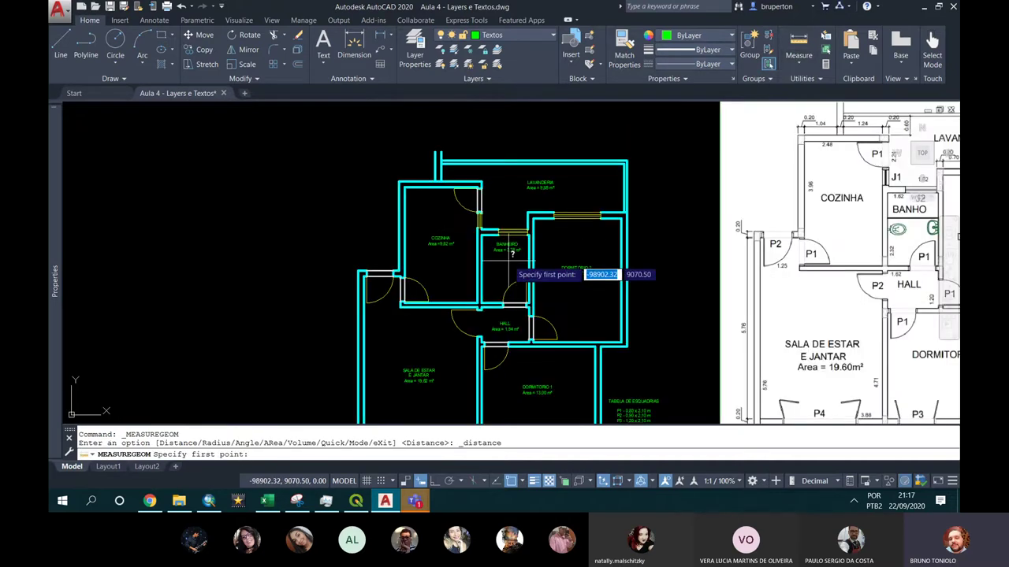
scroll(398, 182, up, 3)
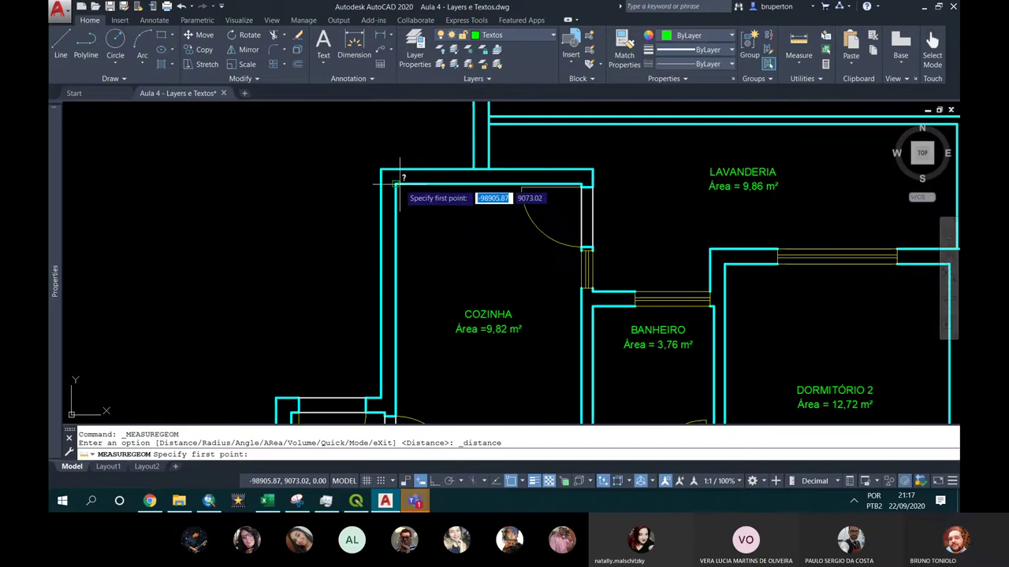
click(395, 184)
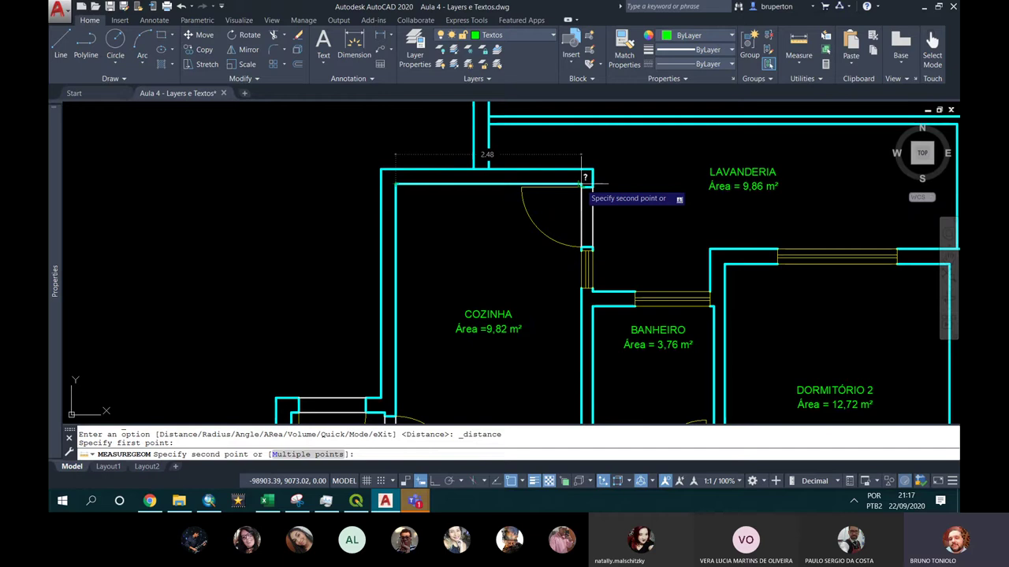
key(Escape)
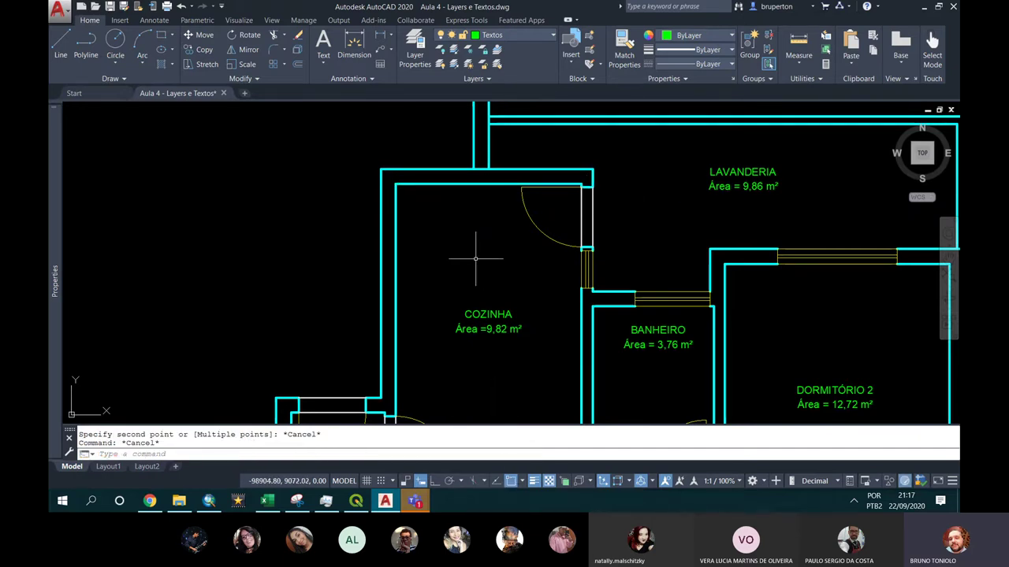
Measure the COZINHA's top wall width with DIST, previewing 2.48, then cancel
scroll(477, 315, down, 4)
scroll(498, 266, up, 4)
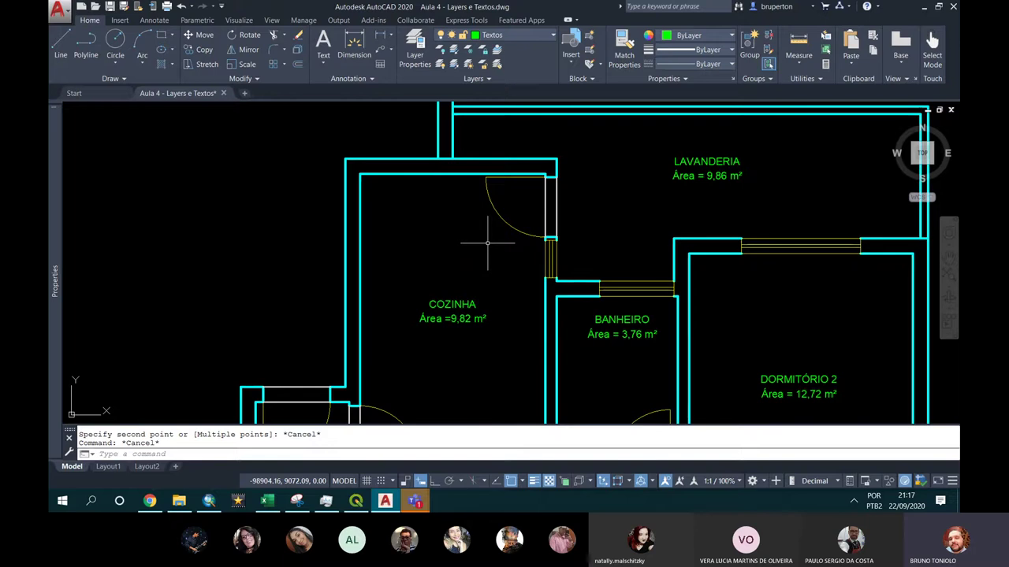
text(DI)
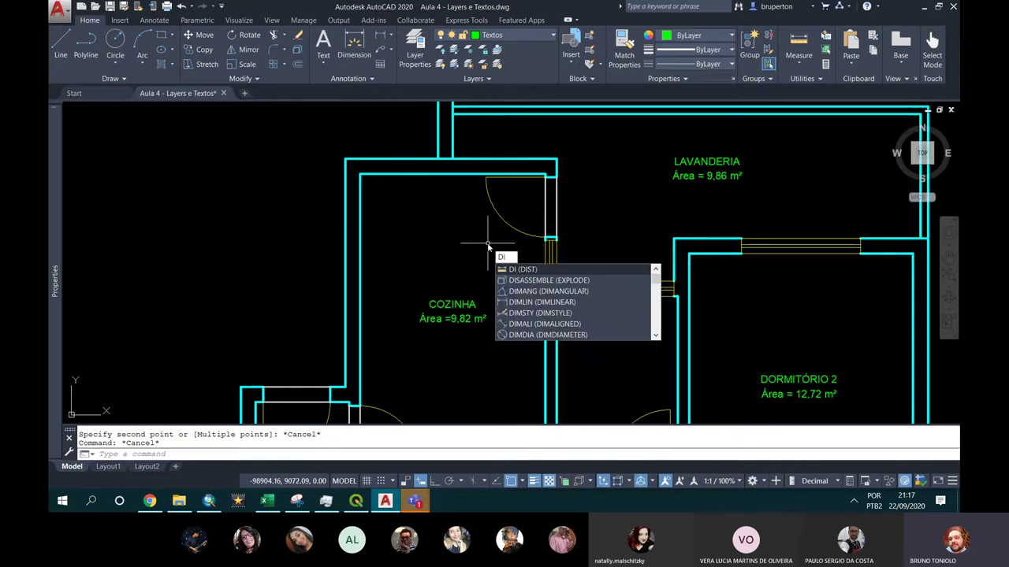
key(Return)
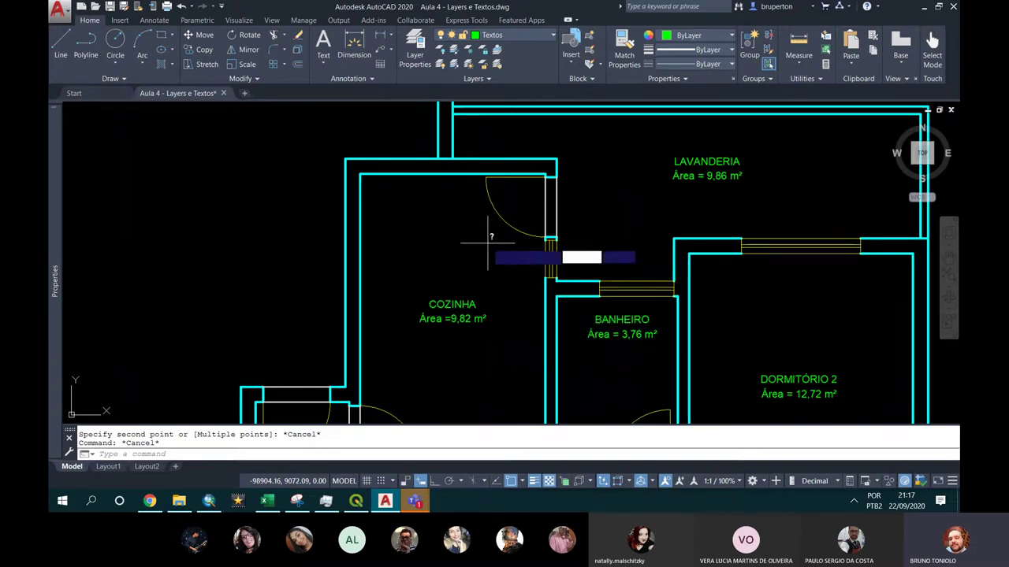
click(360, 174)
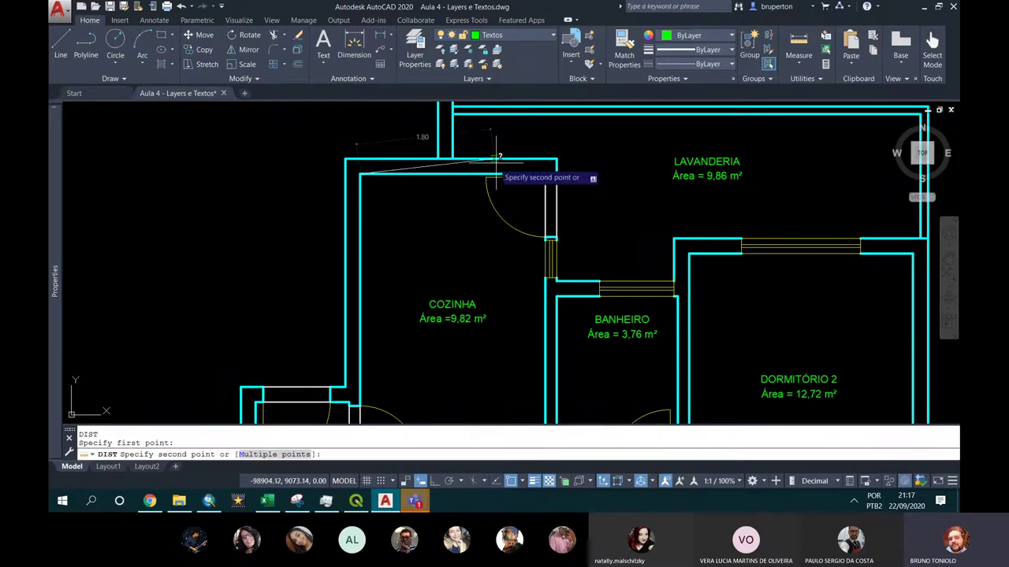
click(543, 169)
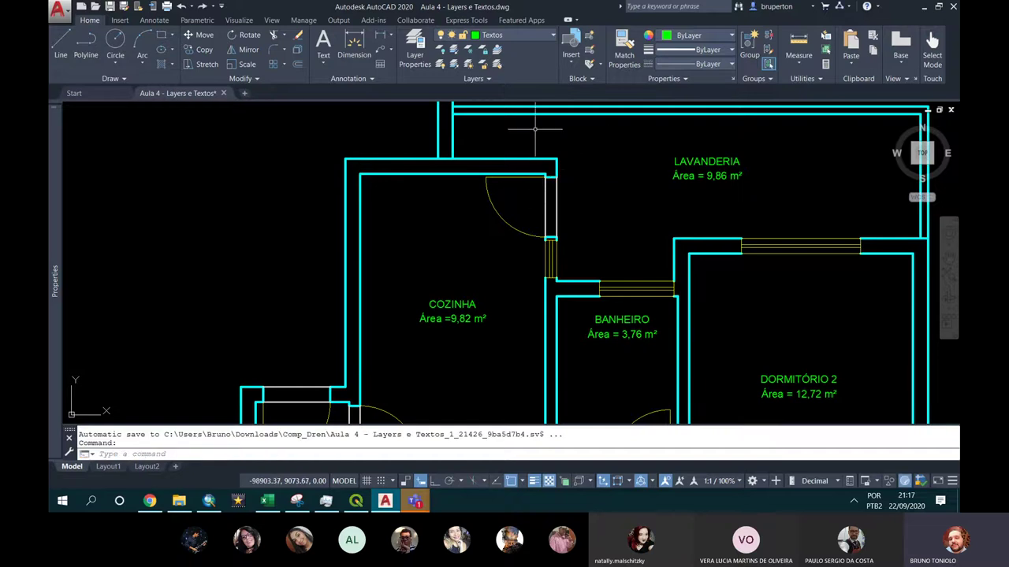
scroll(535, 129, down, 2)
scroll(747, 144, up, 2)
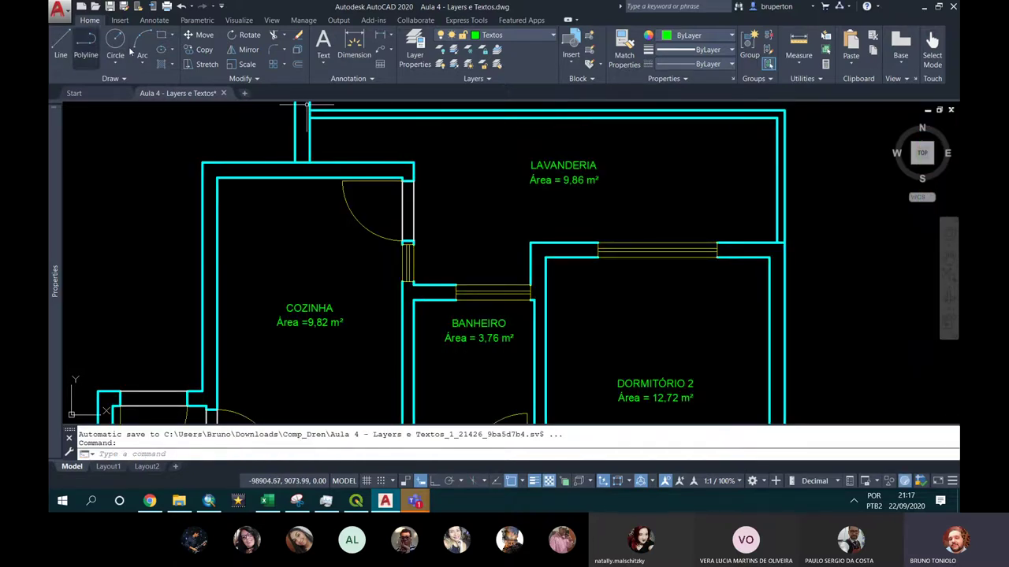
key(Escape)
key(Escape)
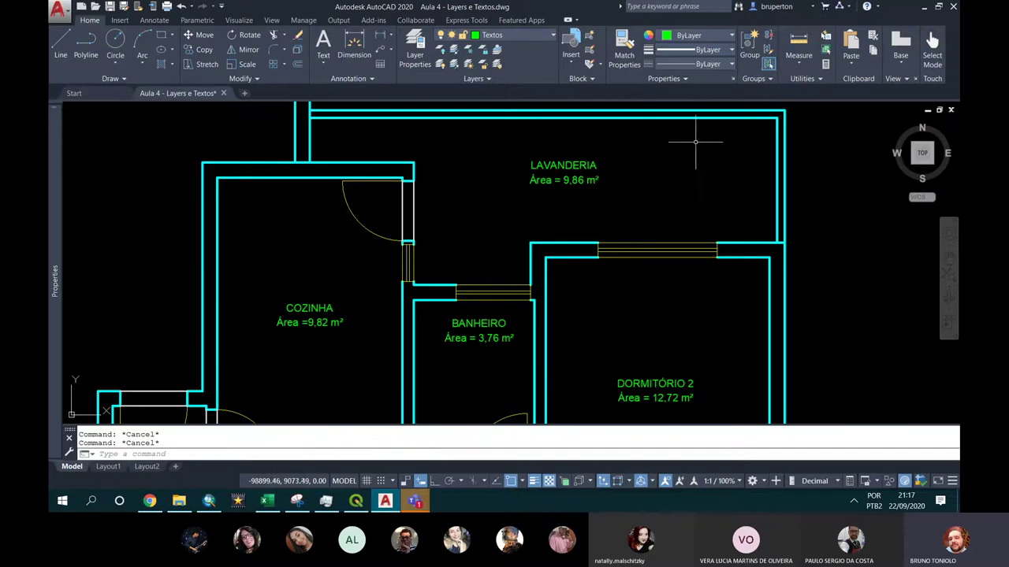
click(797, 66)
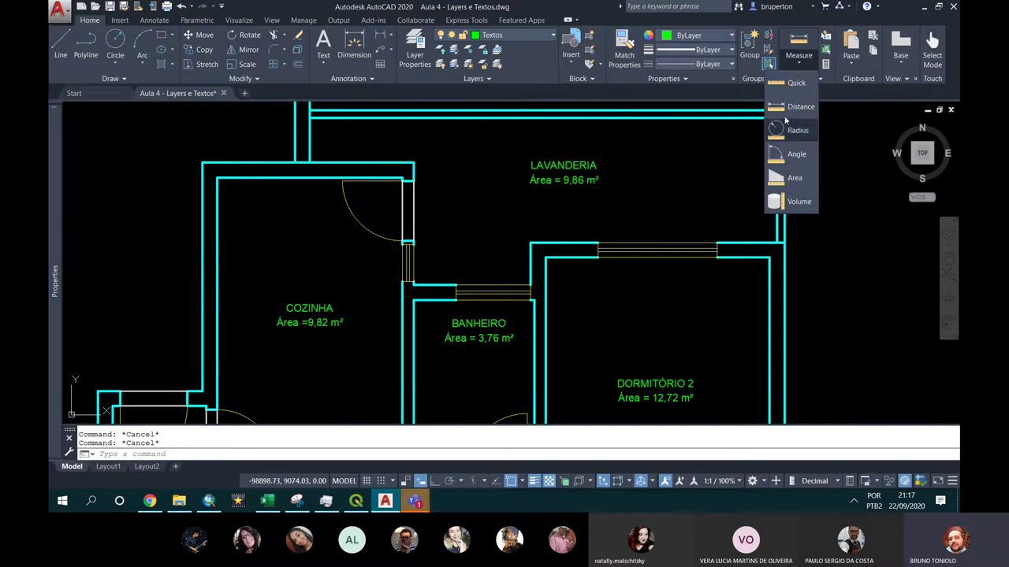
Measure DORMITÓRIO 2's area from its four inner corners: 12.72, perimeter 14.48
click(792, 180)
scroll(573, 181, down, 4)
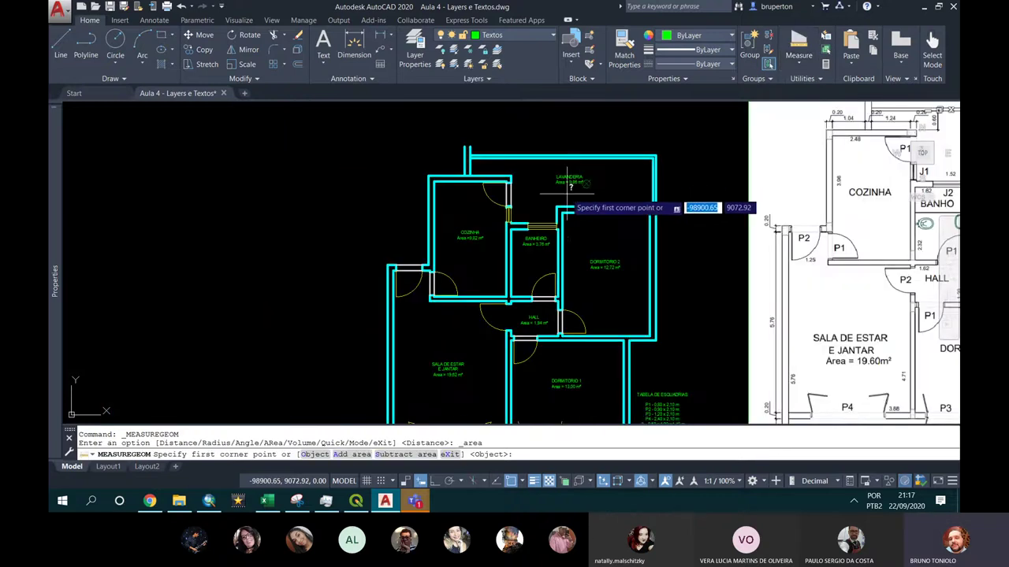
scroll(508, 293, up, 2)
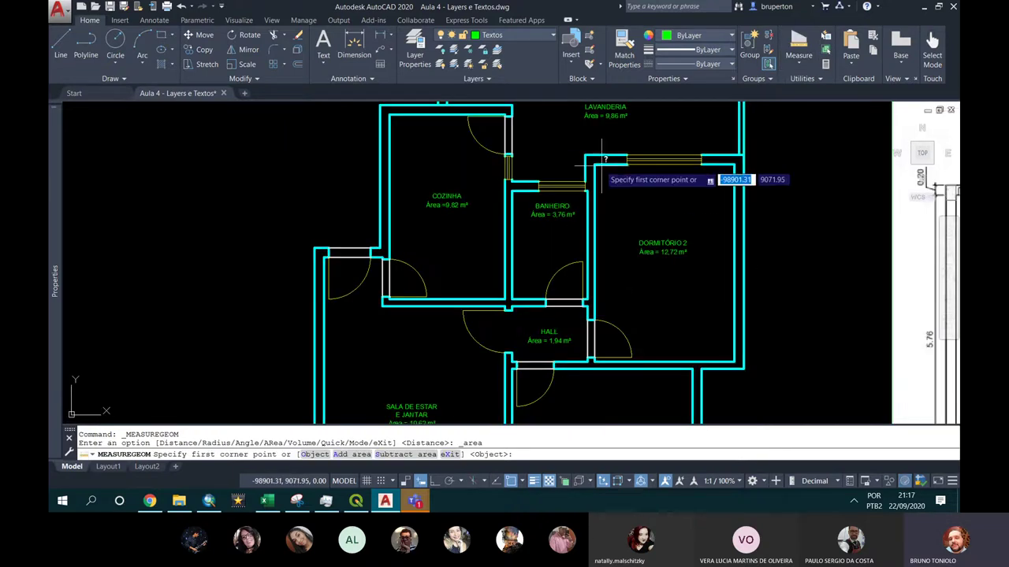
middle_drag(792, 164, 733, 178)
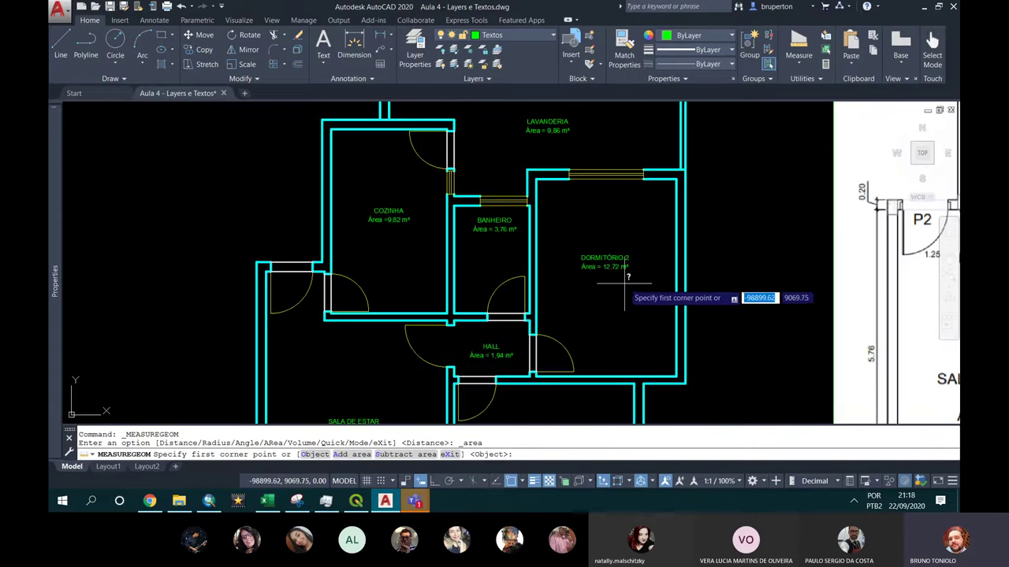
scroll(622, 276, up, 2)
scroll(546, 193, down, 2)
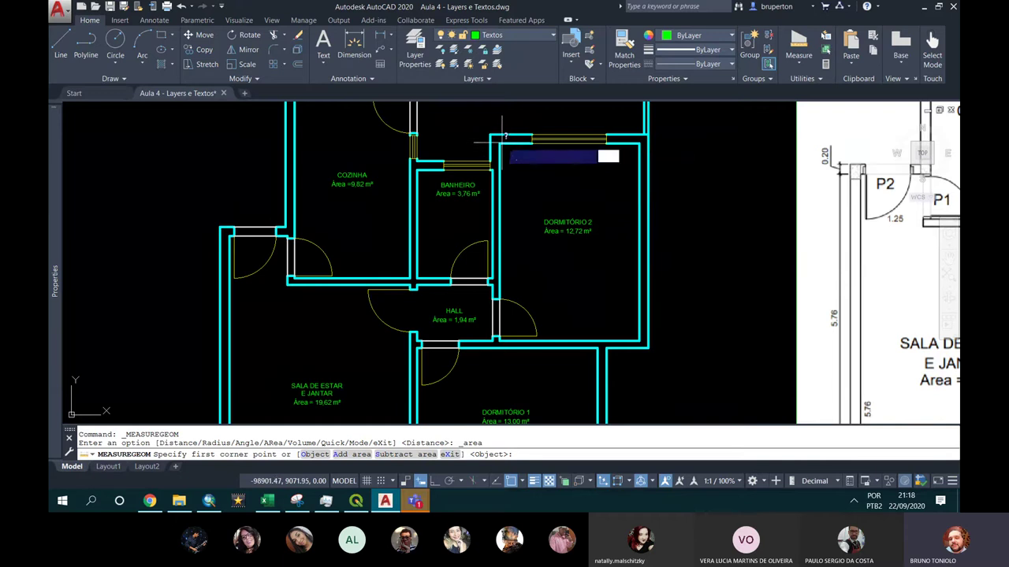
click(500, 138)
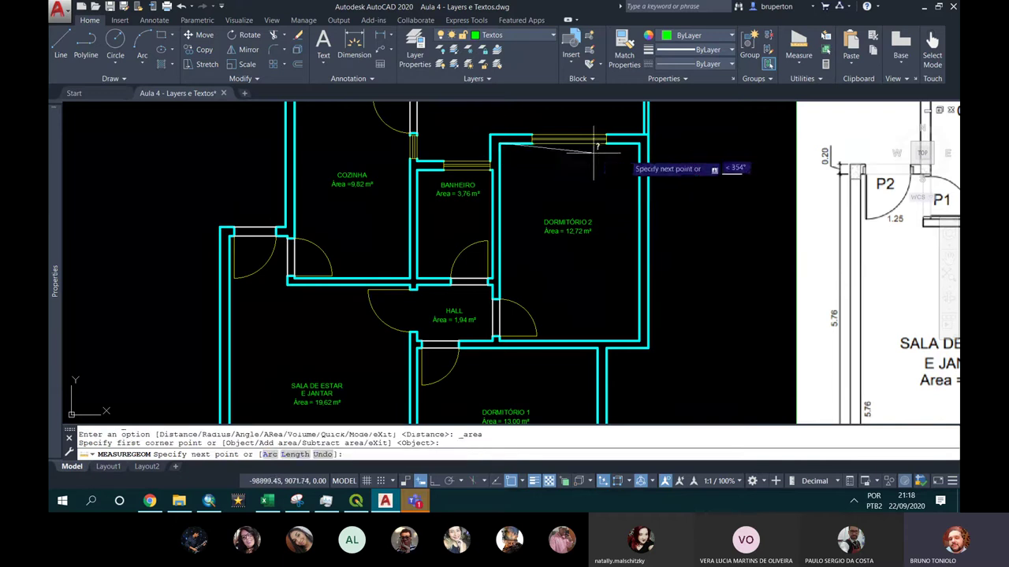
click(640, 142)
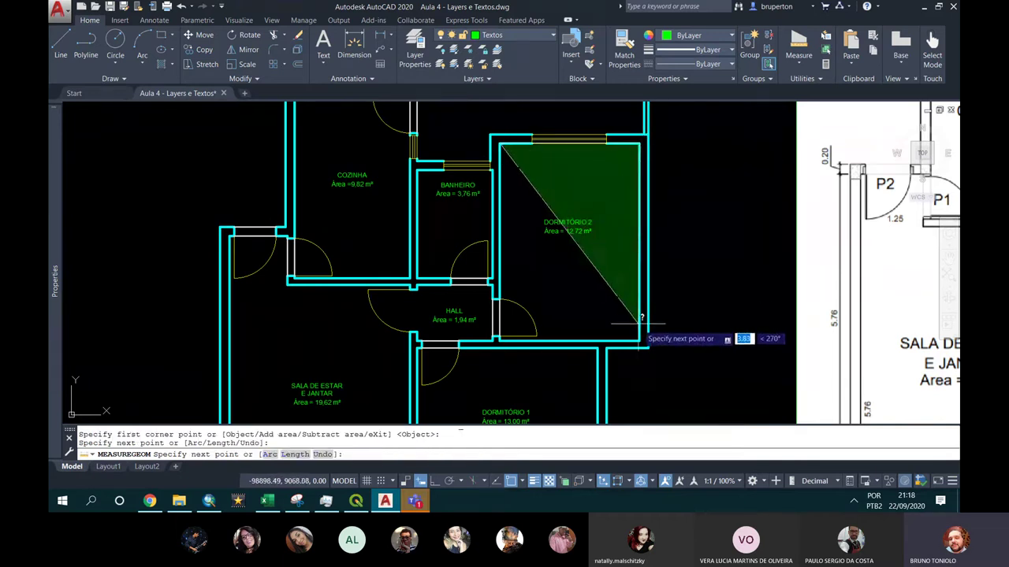
click(640, 343)
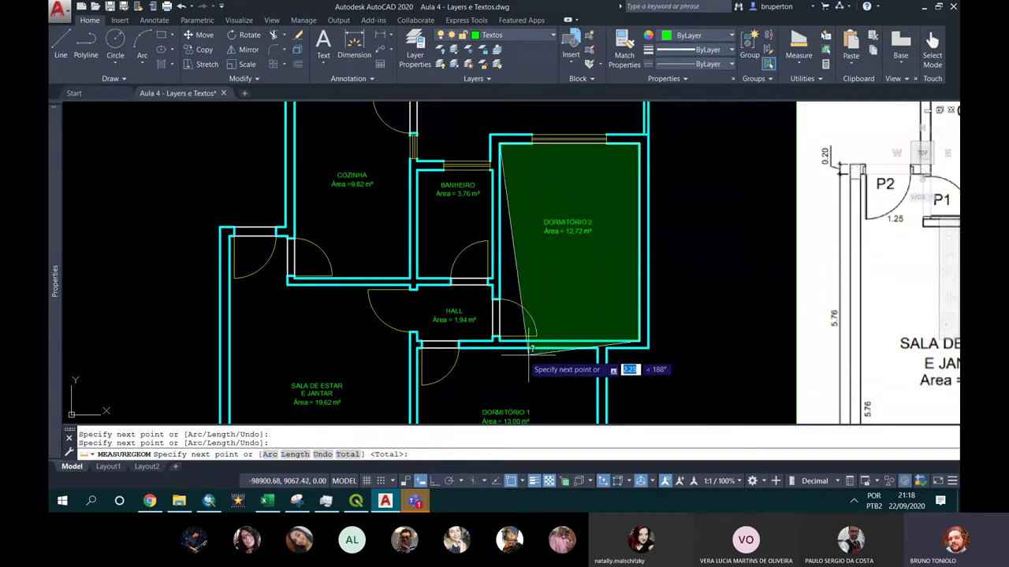
click(498, 341)
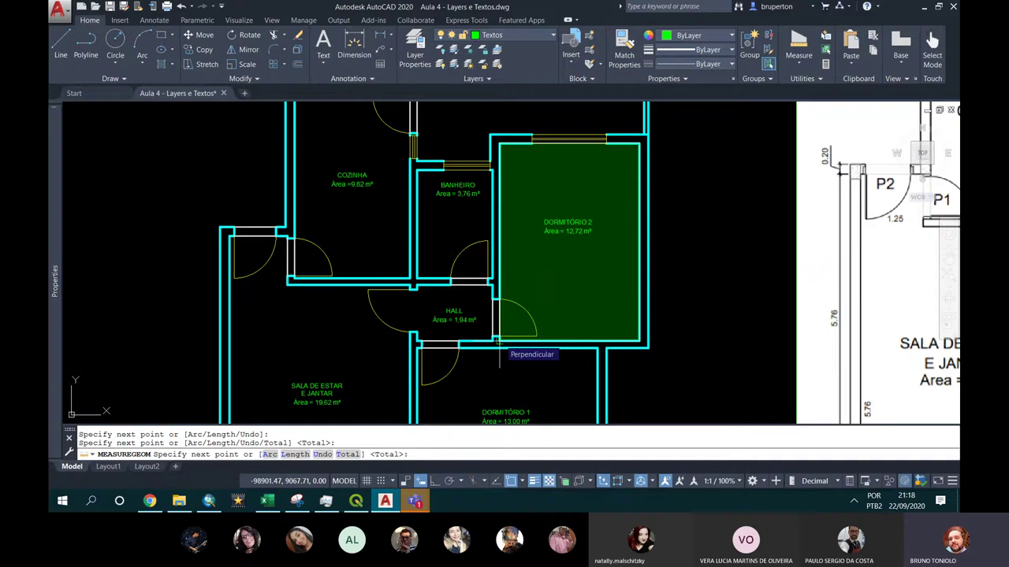
key(Return)
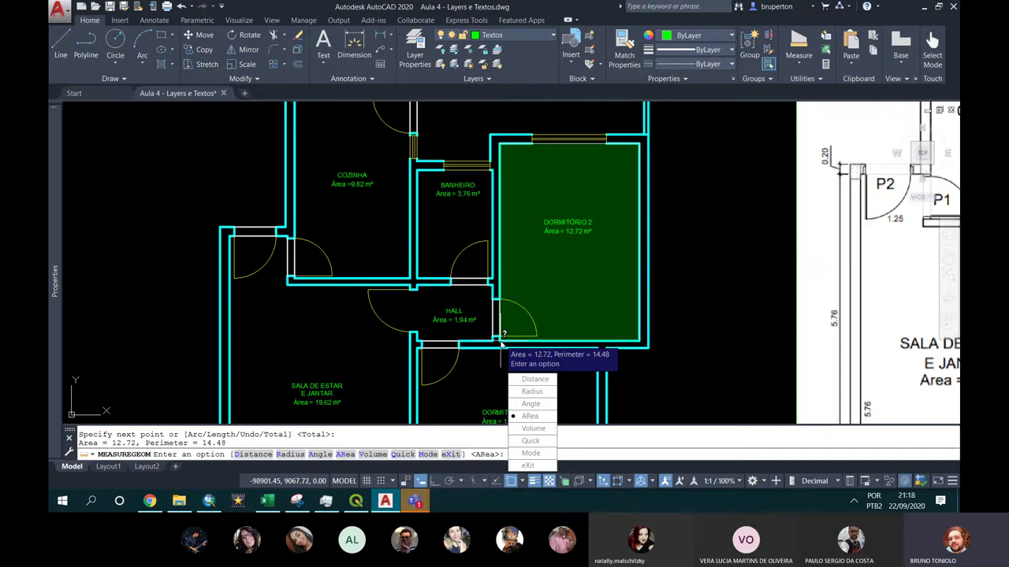
key(Escape)
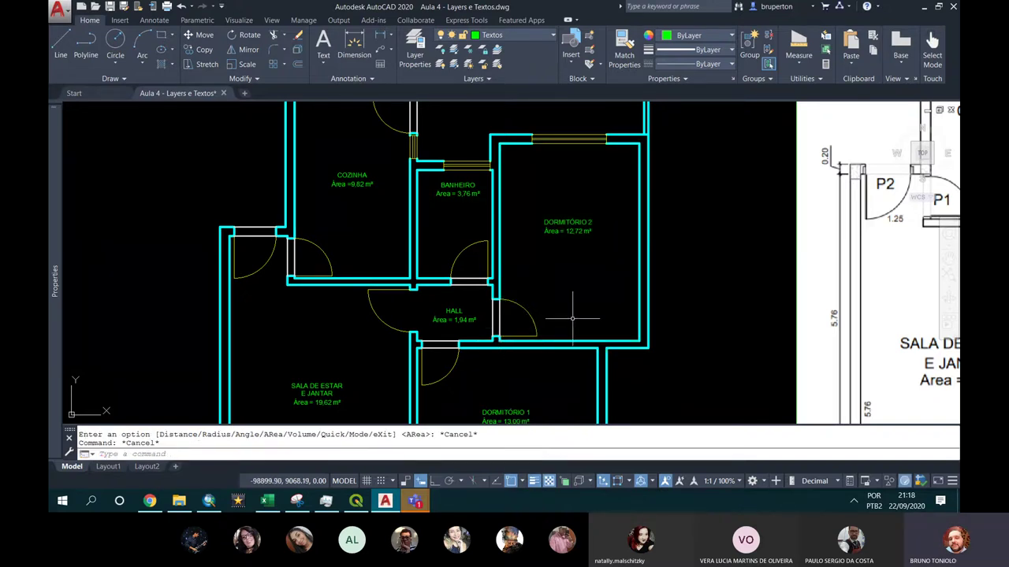
scroll(575, 315, down, 2)
scroll(347, 270, up, 2)
text(c)
key(Return)
click(299, 249)
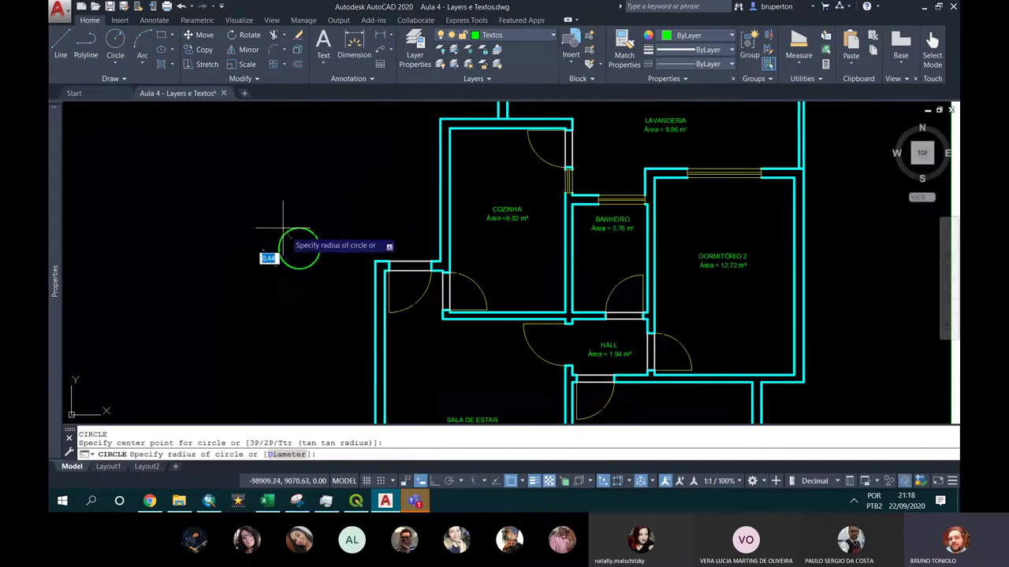
click(275, 266)
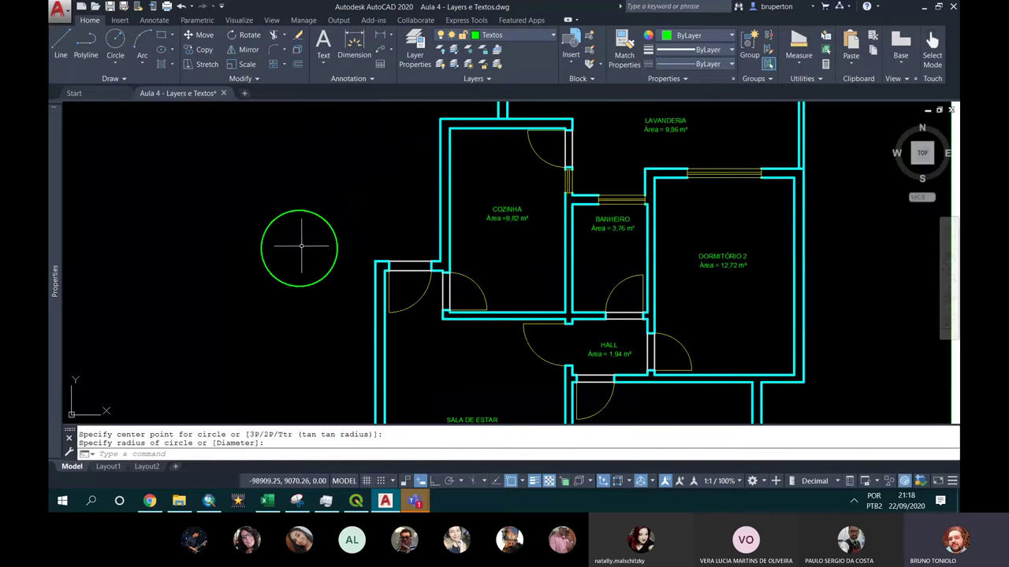
click(796, 61)
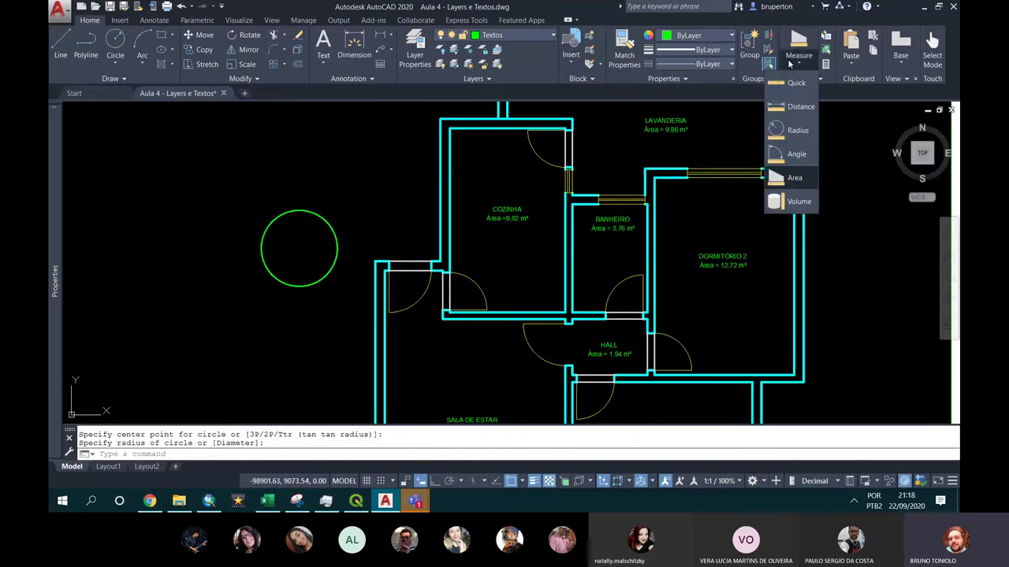
click(798, 131)
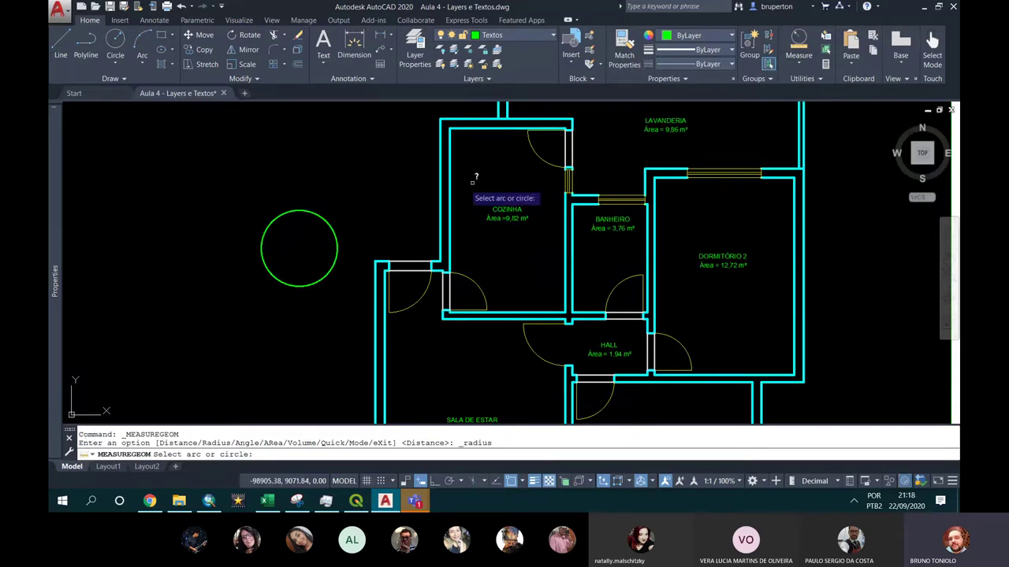
click(326, 220)
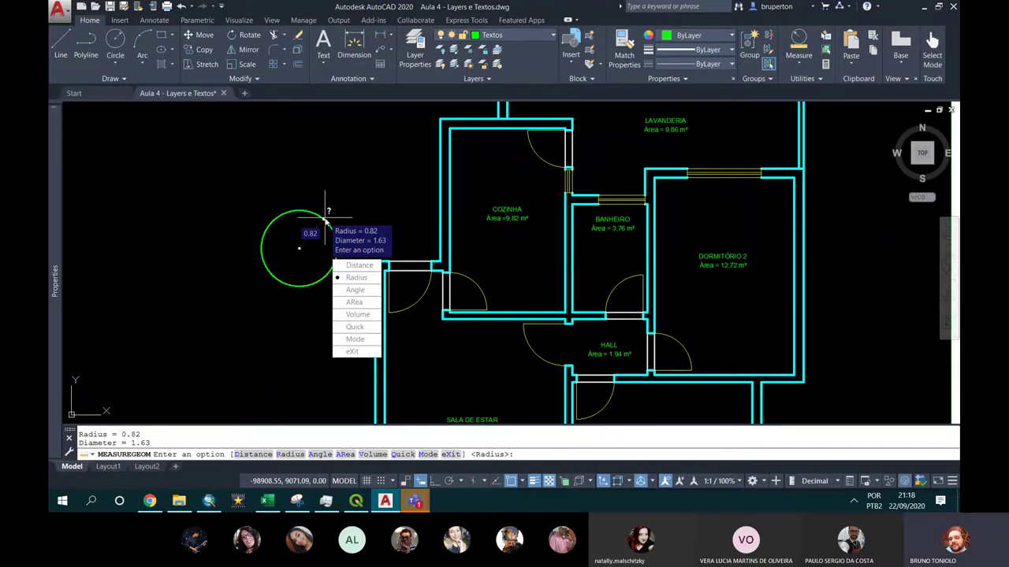
key(Escape)
click(324, 217)
key(Delete)
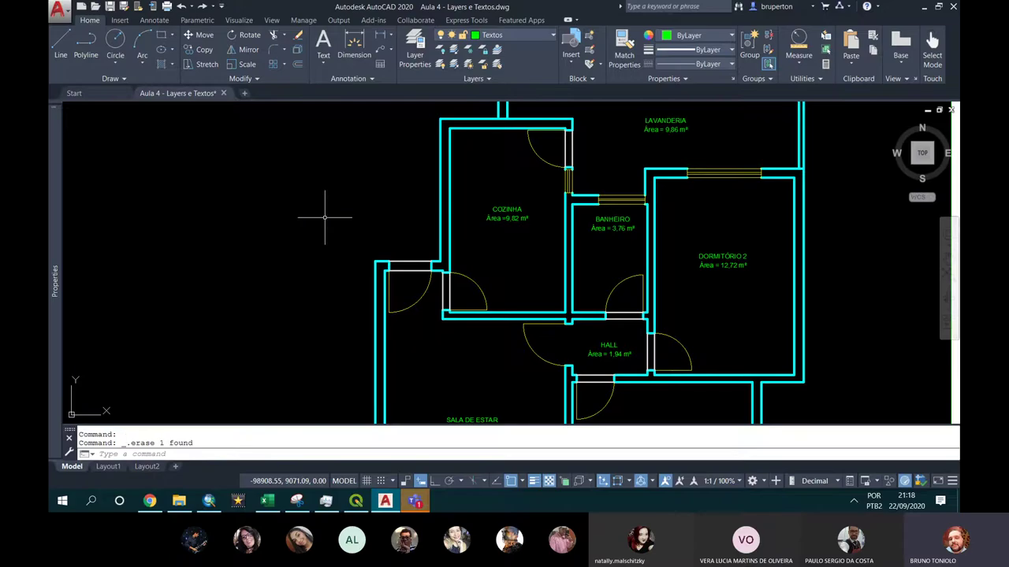
Draw a tall rectangle in the empty space left of the floor plan
scroll(325, 218, down, 2)
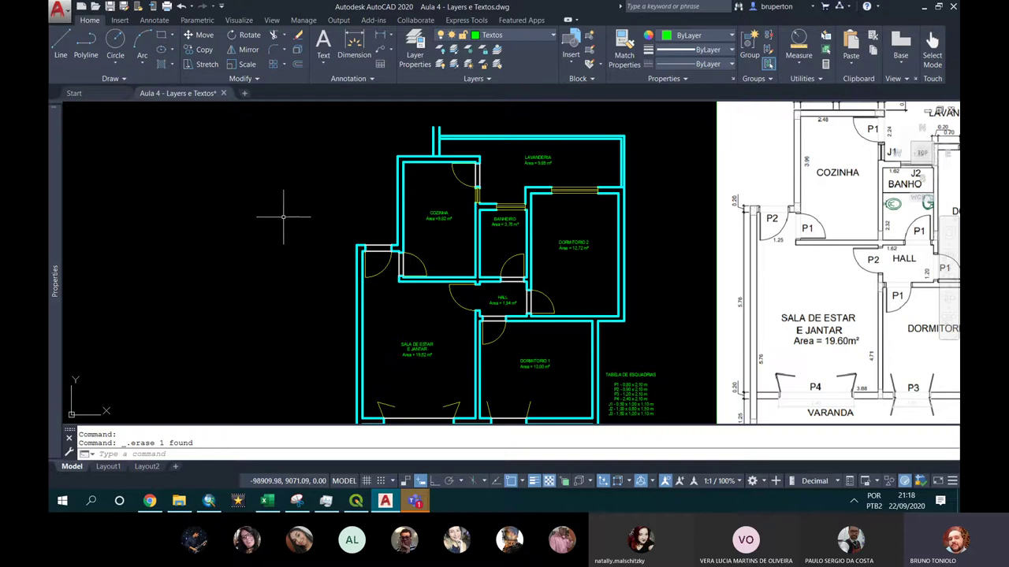
middle_drag(283, 218, 376, 224)
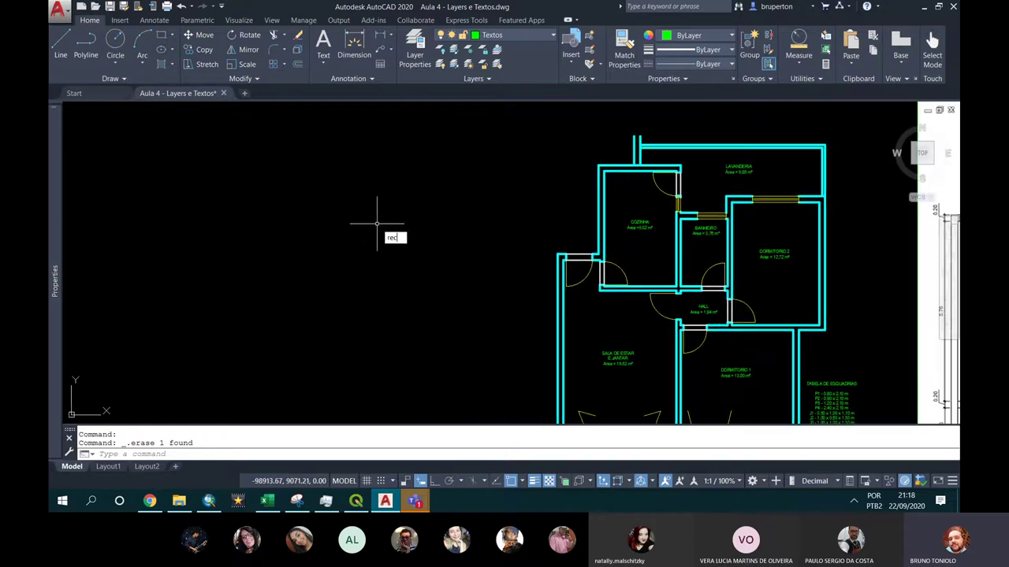
text(rec)
key(Return)
click(219, 169)
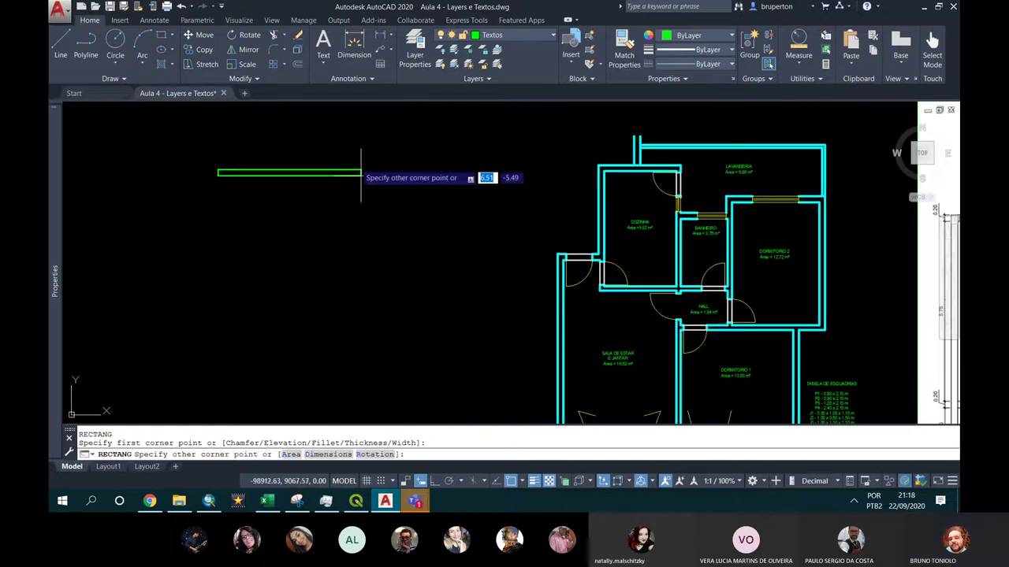
scroll(353, 162, down, 4)
click(391, 311)
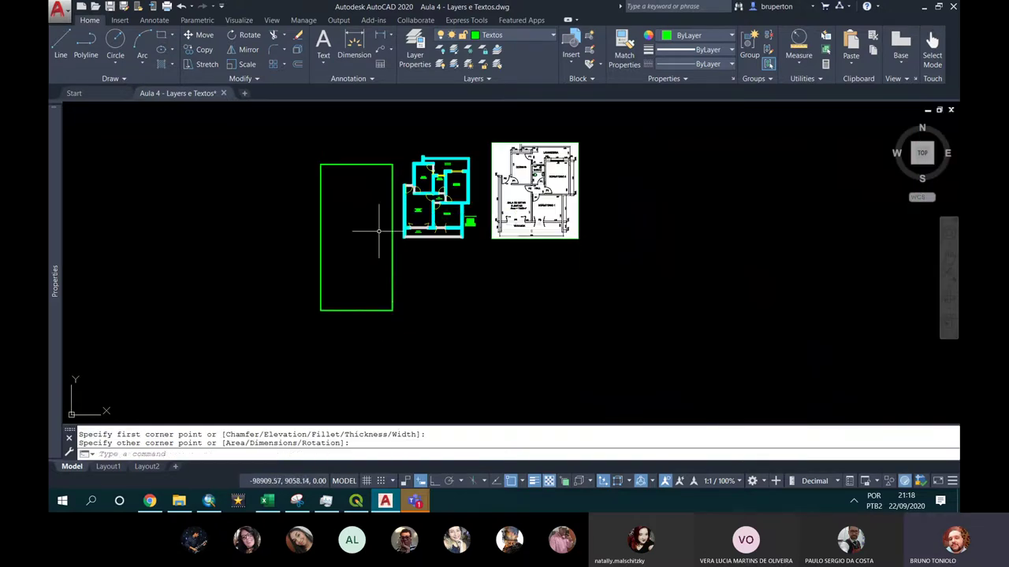
scroll(347, 176, up, 2)
Draw a closed freeform spline loop beside the rectangle
text(Spl)
key(Return)
click(120, 223)
click(157, 169)
click(223, 189)
click(234, 233)
click(175, 281)
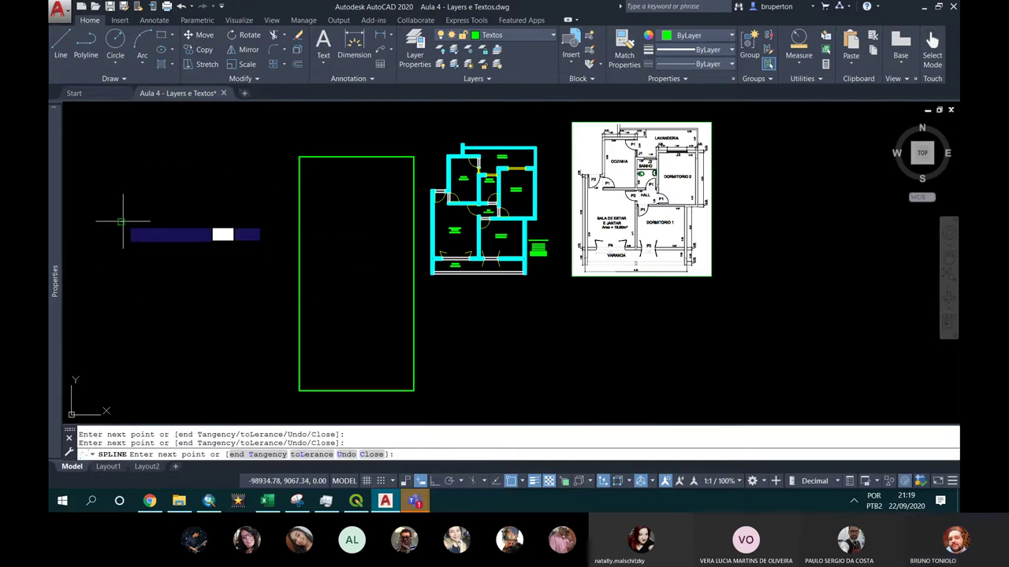
click(122, 221)
key(Return)
mouse_move(251, 201)
middle_down()
mouse_move(371, 203)
mouse_move(338, 202)
middle_up()
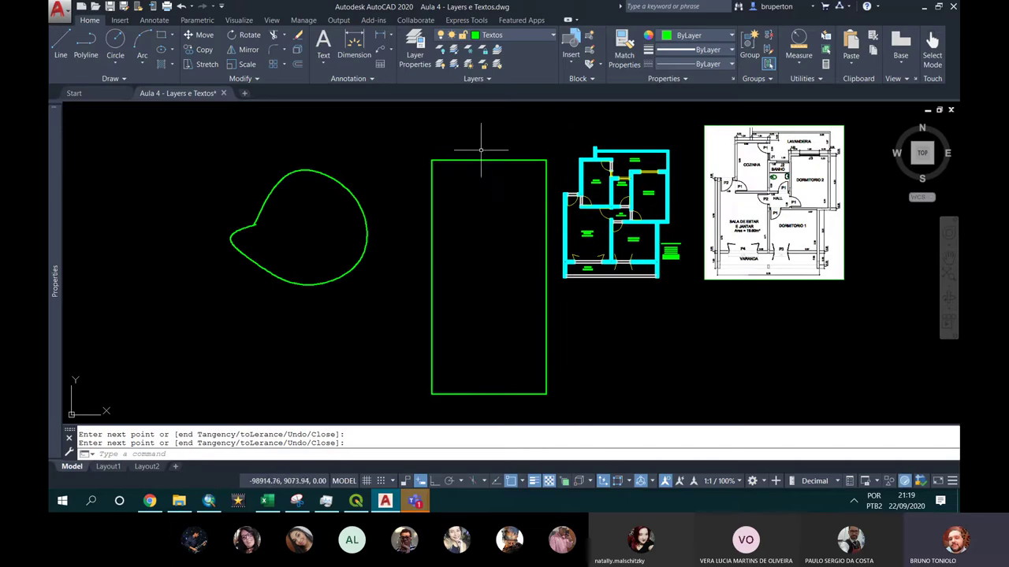
scroll(513, 229, up, 2)
scroll(505, 224, down, 2)
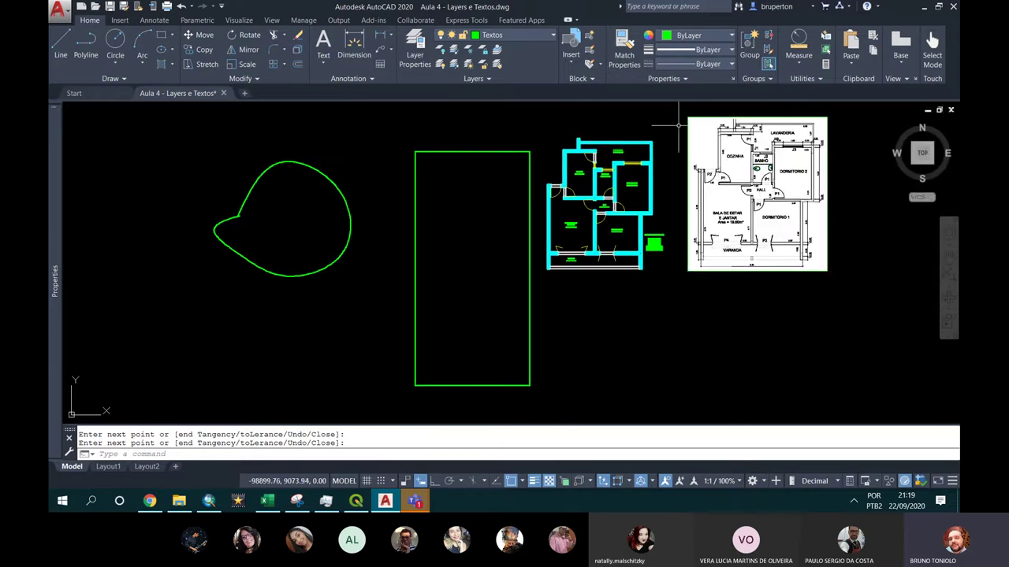
click(801, 64)
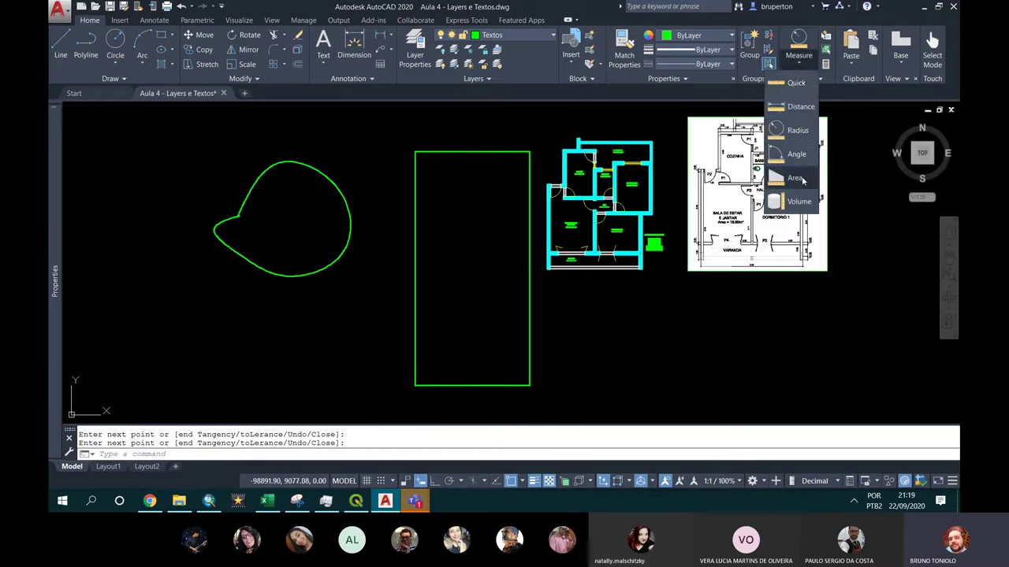
Measure the tall rectangle's area by its corners: 208.03, perimeter 61.40
click(795, 177)
click(529, 151)
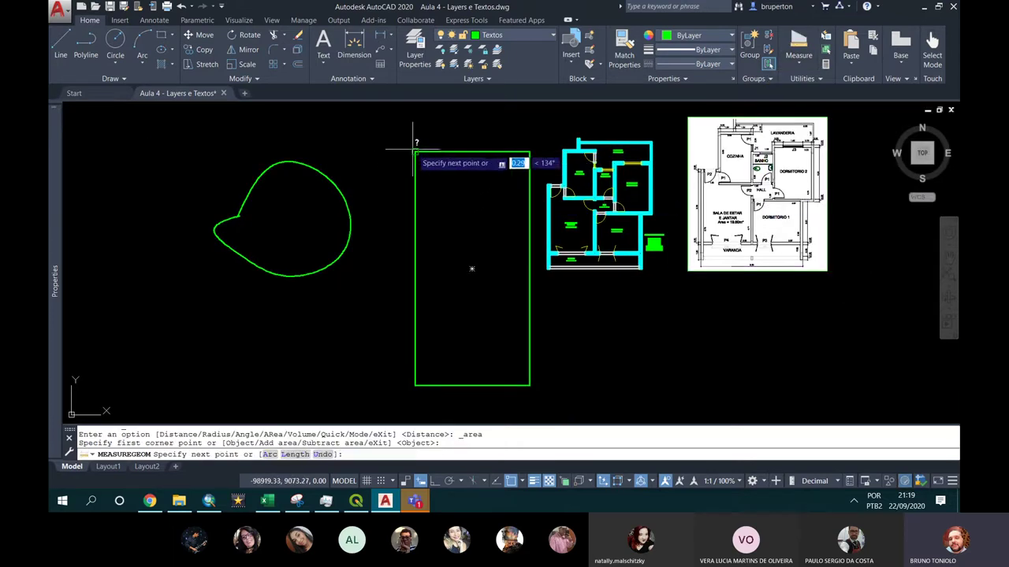
click(529, 385)
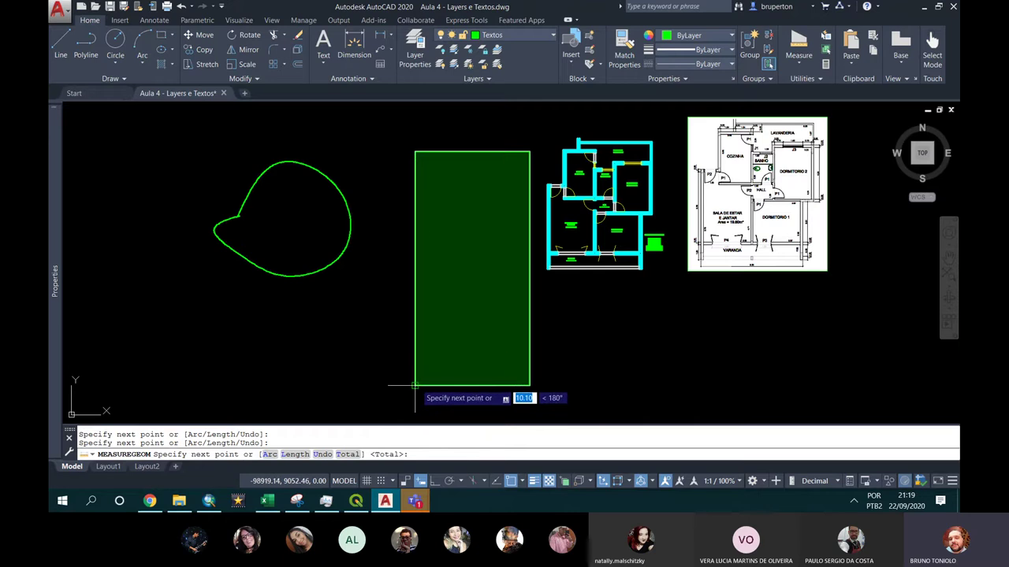
click(415, 385)
key(Return)
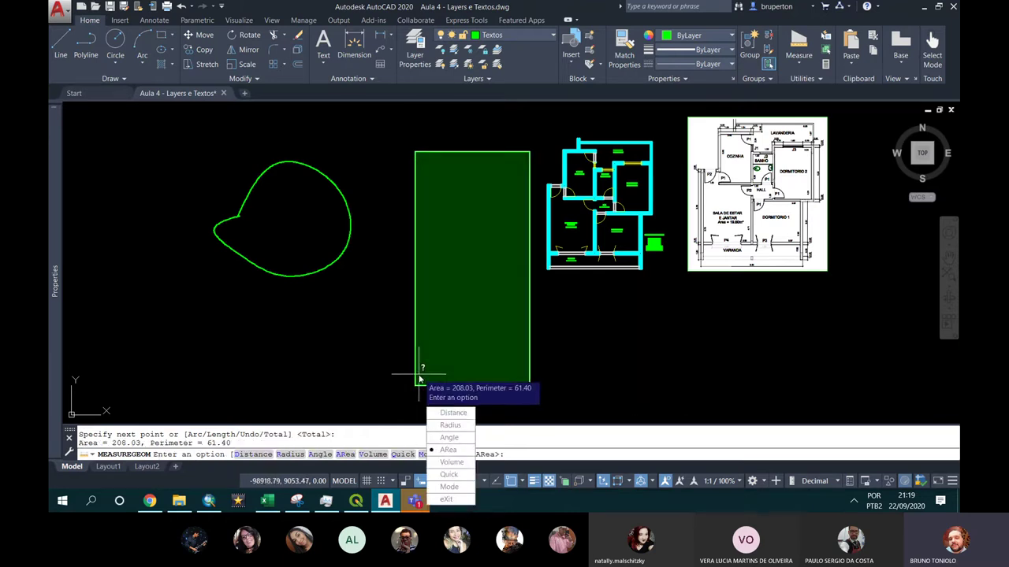
key(Escape)
scroll(286, 171, up, 4)
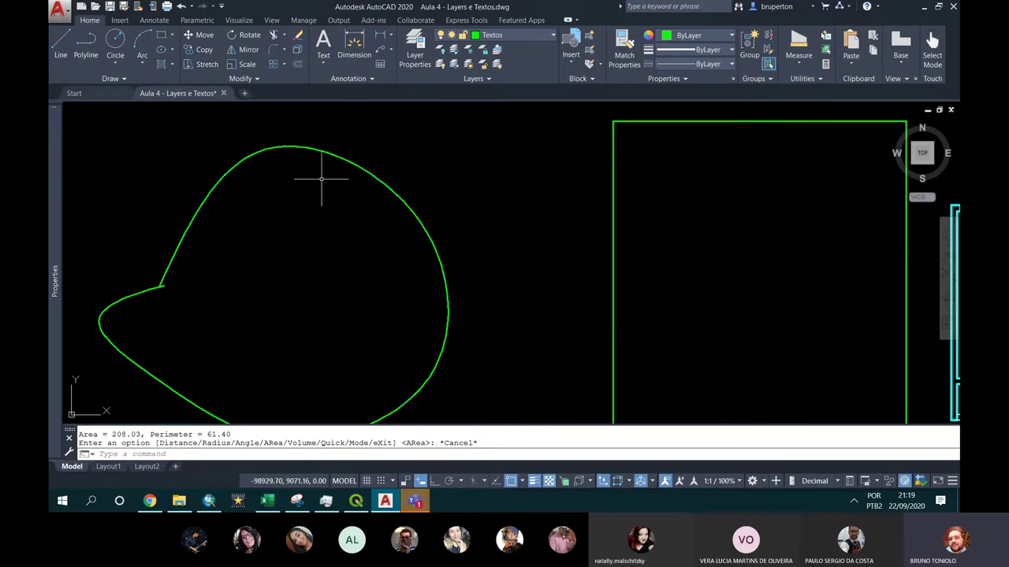
scroll(349, 231, up, 2)
scroll(343, 241, up, 2)
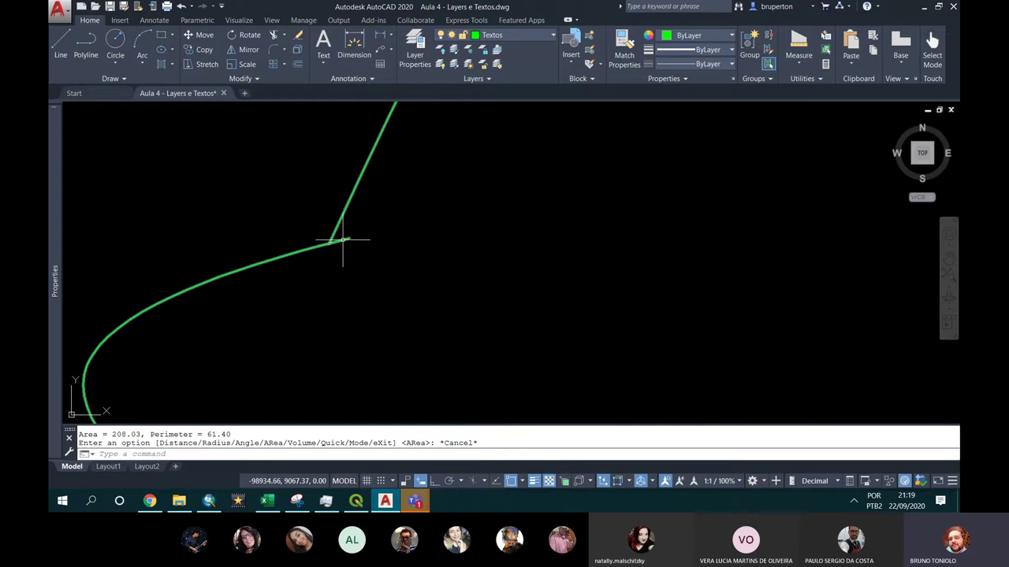
key(Return)
click(342, 242)
key(Return)
scroll(329, 243, down, 5)
key(Escape)
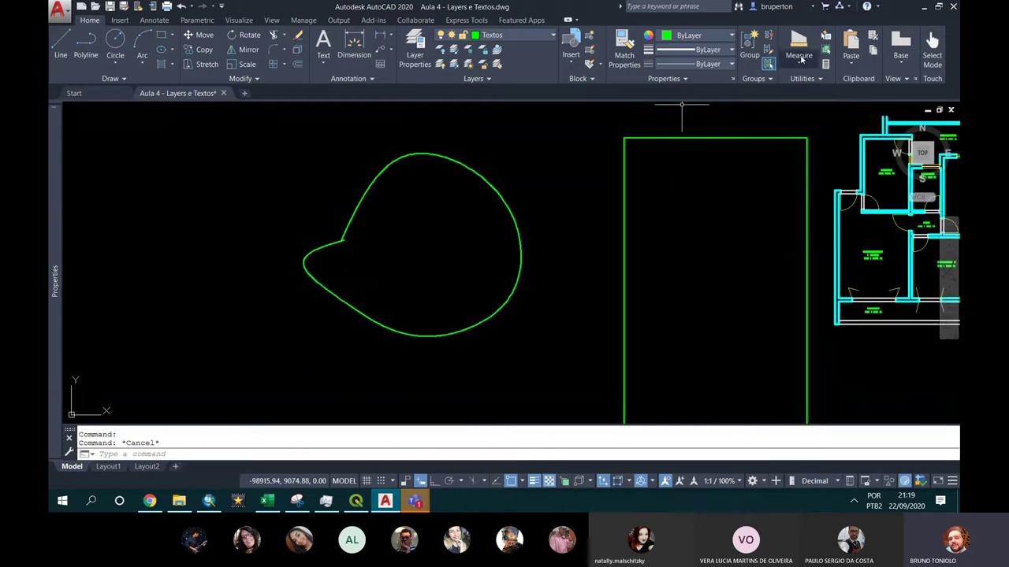
click(799, 63)
click(792, 177)
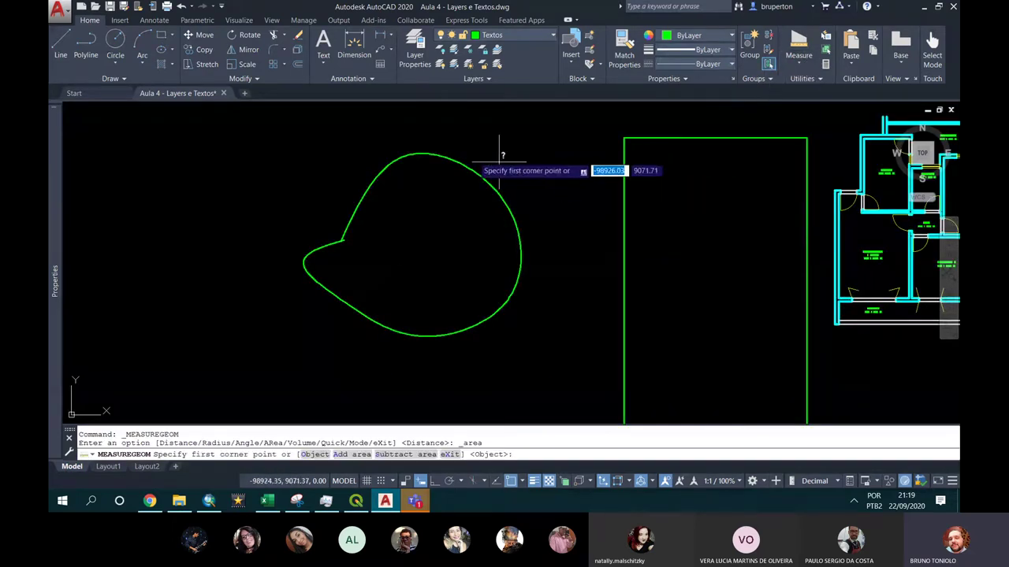
click(422, 149)
click(432, 154)
click(458, 166)
click(485, 180)
click(503, 200)
click(516, 218)
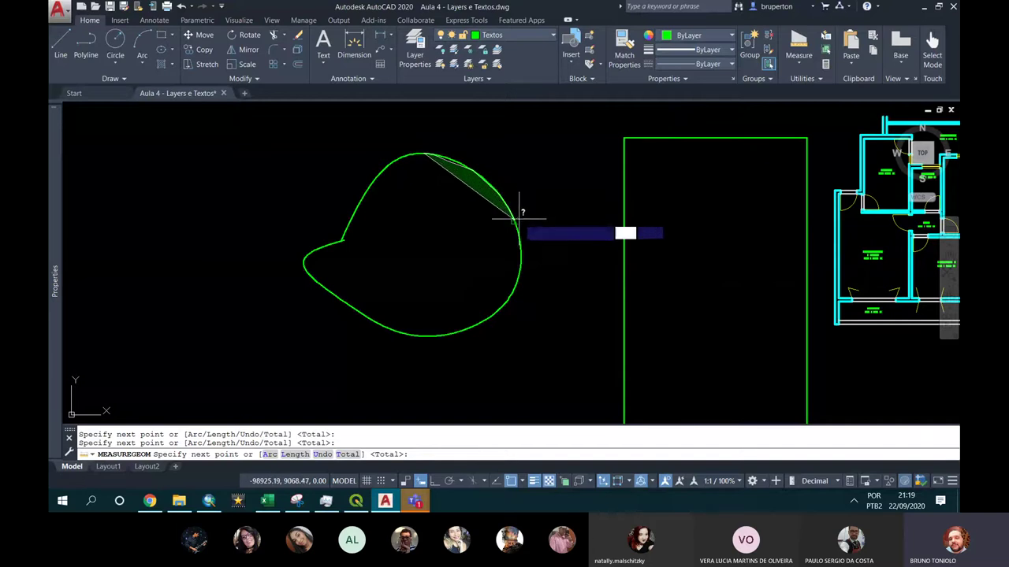
scroll(440, 143, up, 5)
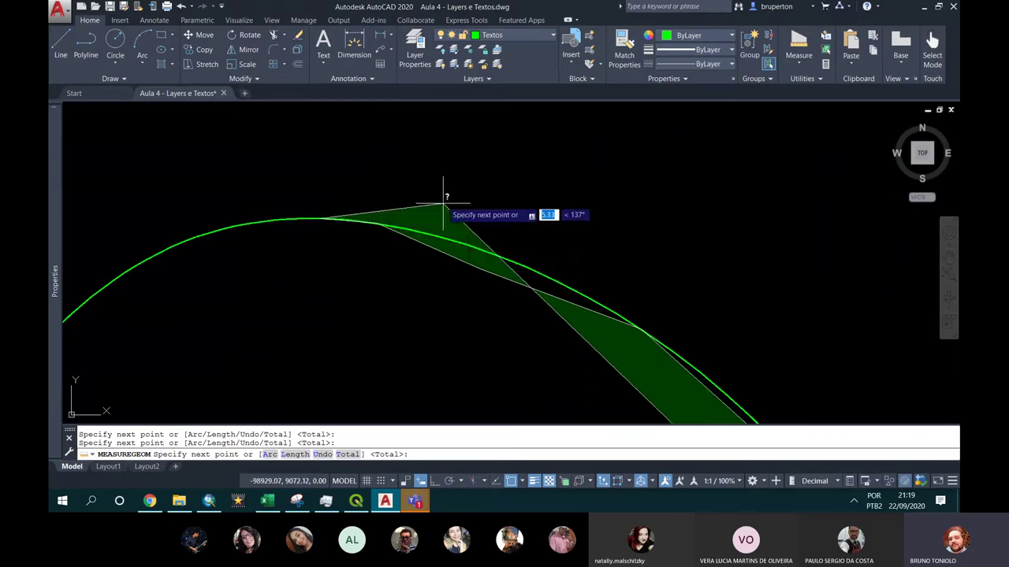
scroll(440, 194, down, 3)
scroll(440, 195, down, 5)
scroll(433, 220, up, 3)
key(Escape)
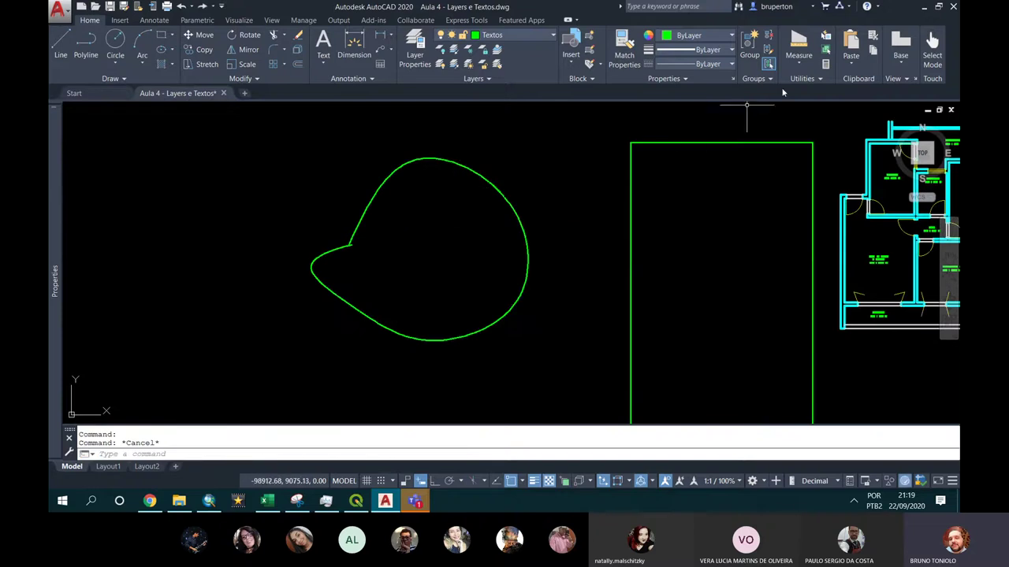
Measure the green spline loop as an object: area 82.86, length 34.23
click(799, 64)
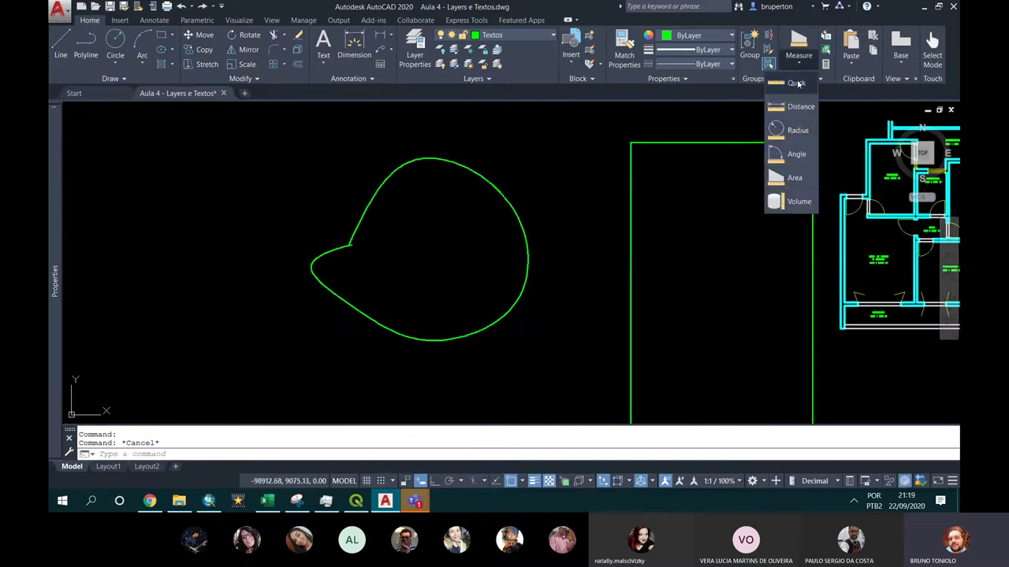
click(795, 178)
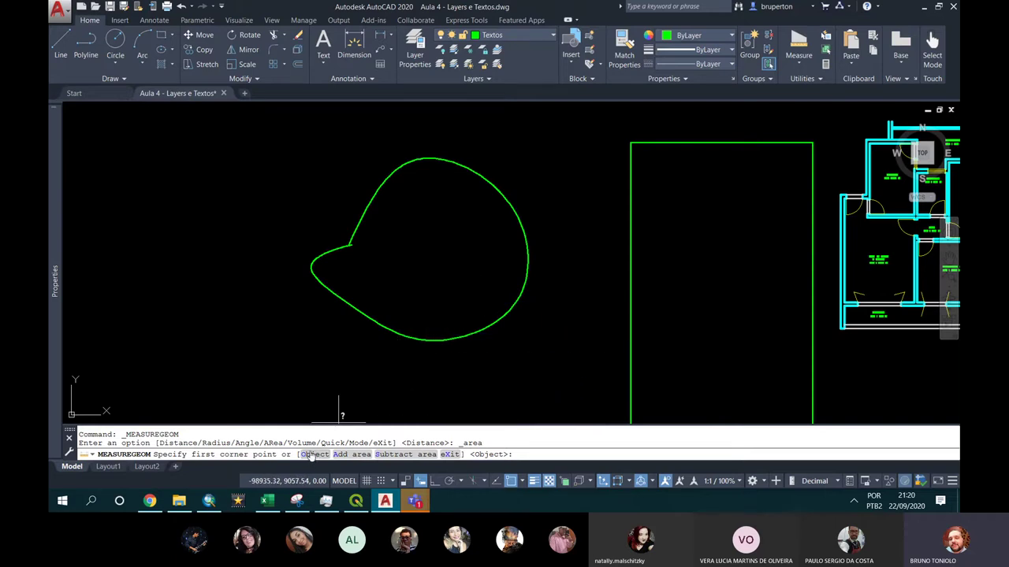
click(314, 455)
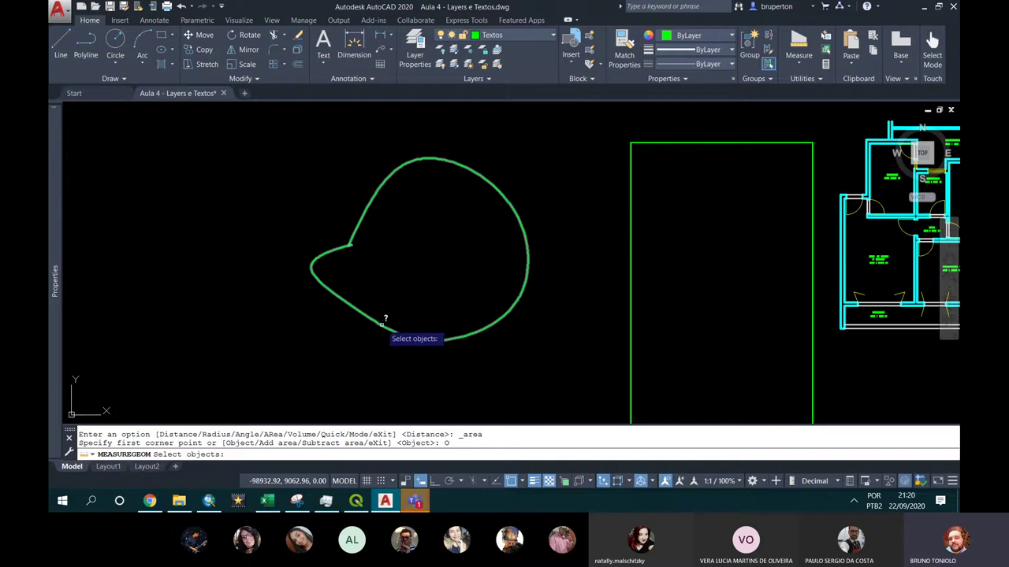
click(383, 321)
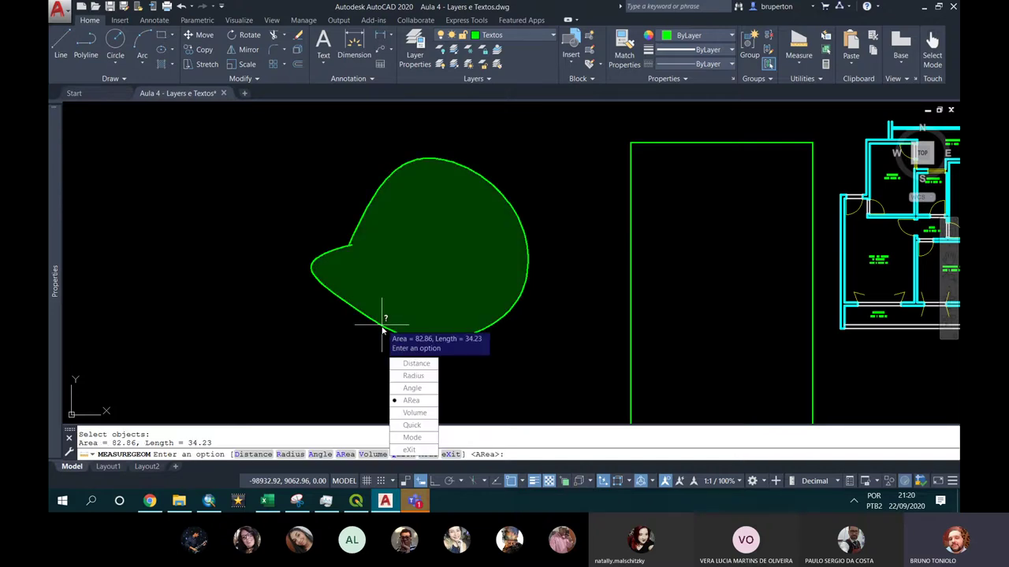
key(Escape)
key(Escape)
click(800, 59)
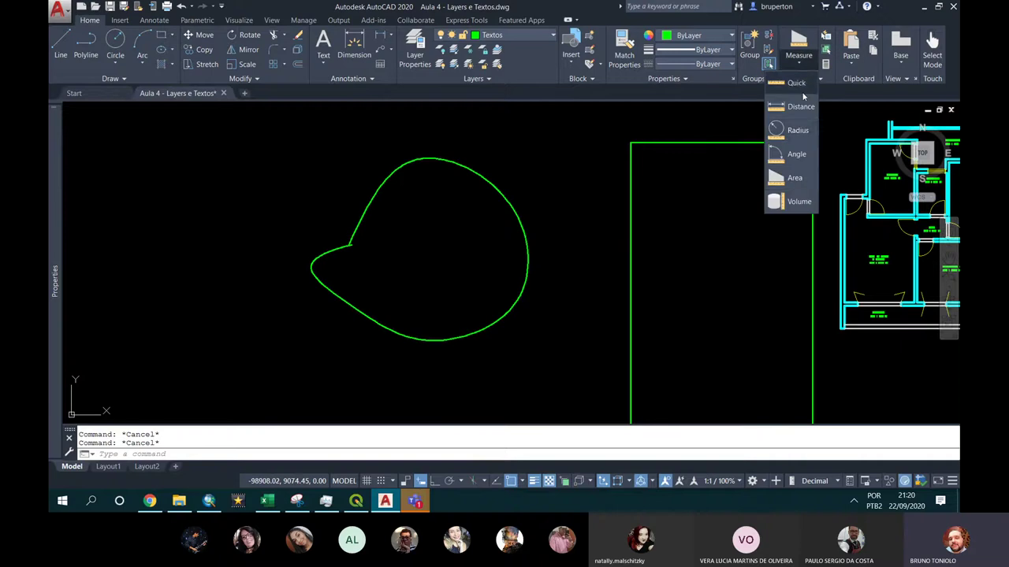
Measure the tall rectangle as an object, confirming area 208.03 and perimeter 61.40
click(788, 176)
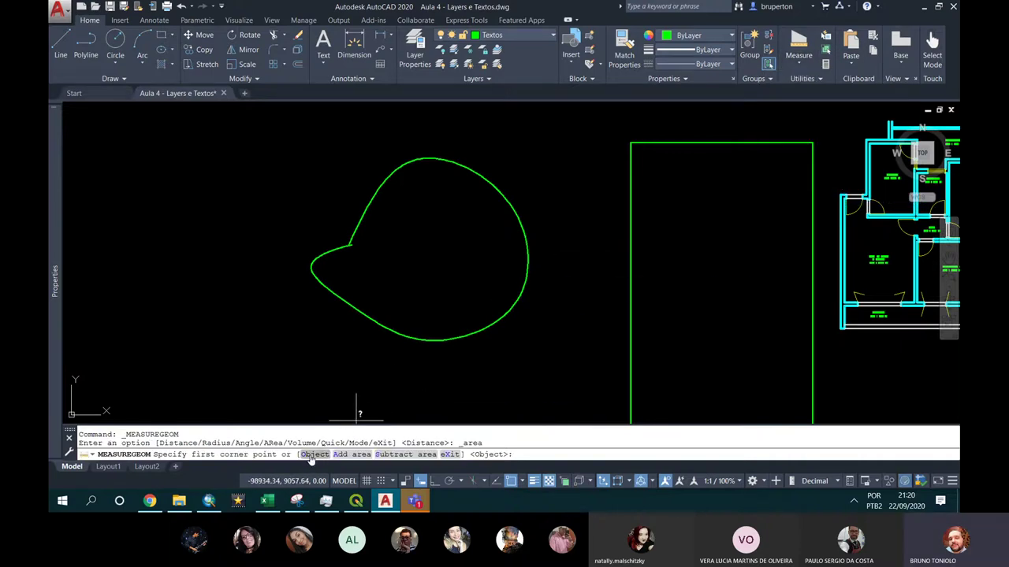
click(312, 456)
scroll(422, 241, down, 3)
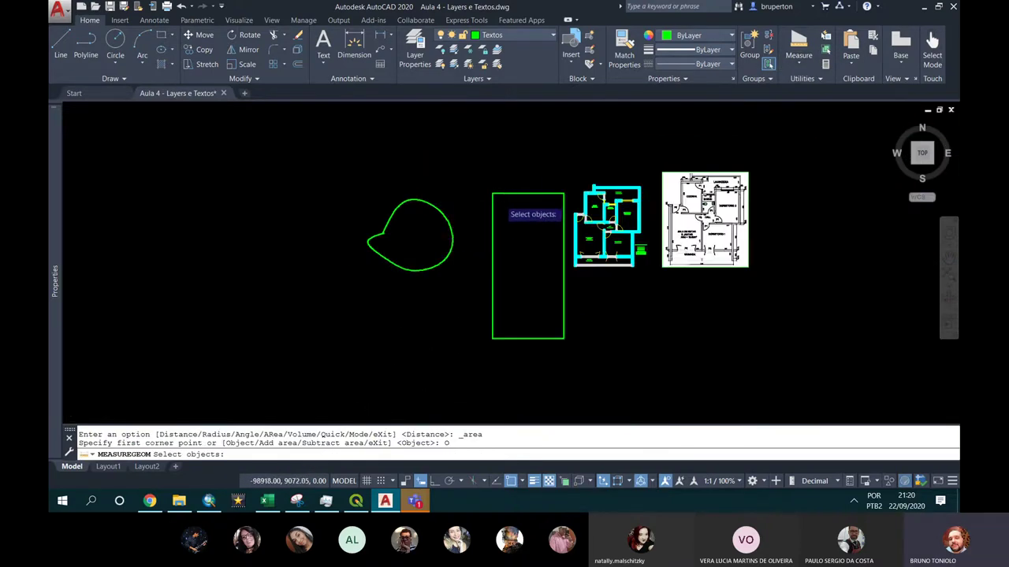
scroll(502, 198, up, 2)
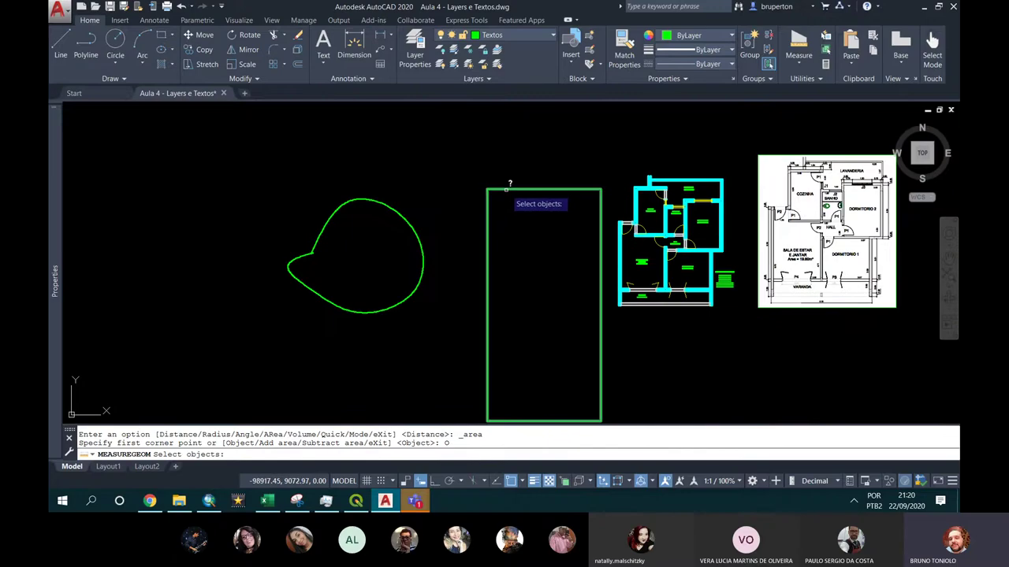
click(506, 188)
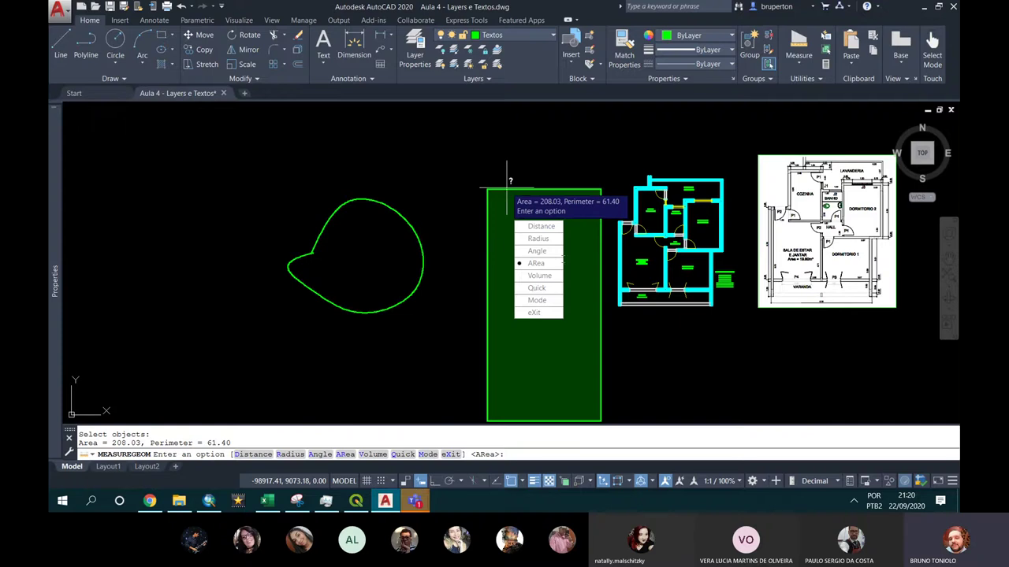
key(Escape)
key(Escape)
Pan and zoom back over the floor plan and its room labels
scroll(523, 228, up, 2)
middle_drag(522, 227, 357, 228)
scroll(670, 252, up, 3)
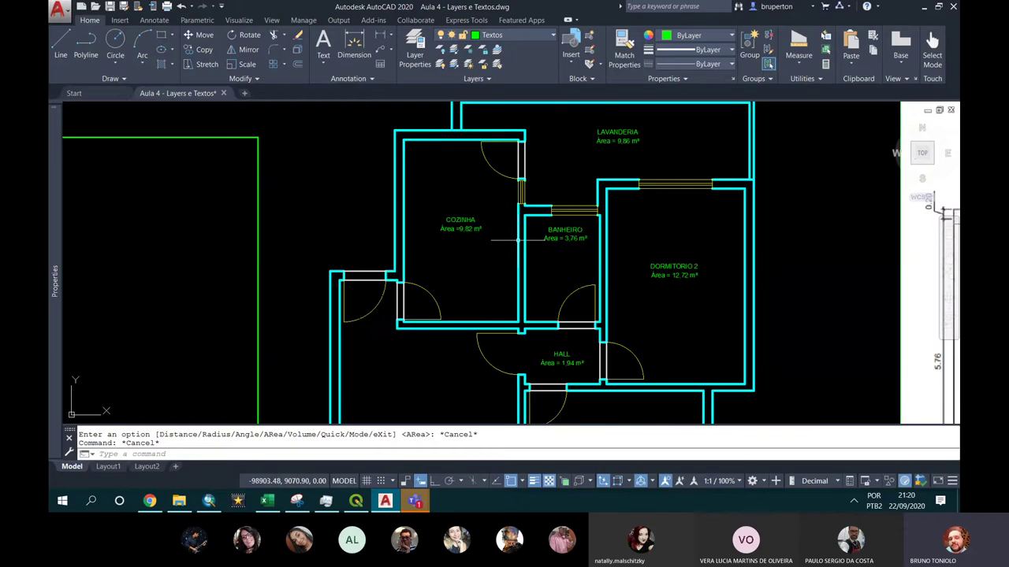
scroll(517, 238, down, 2)
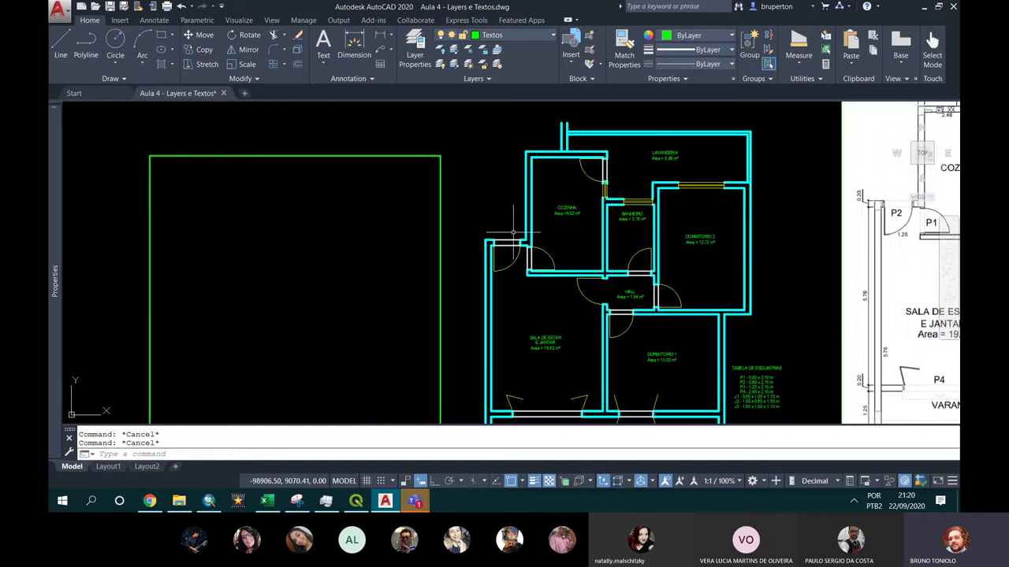
scroll(397, 226, down, 2)
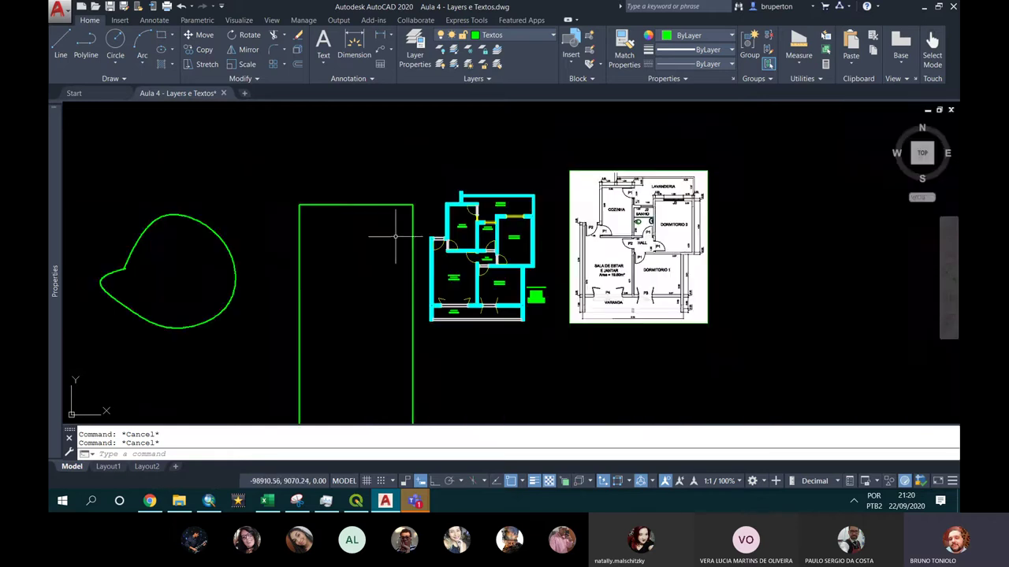
middle_drag(532, 218, 26, 297)
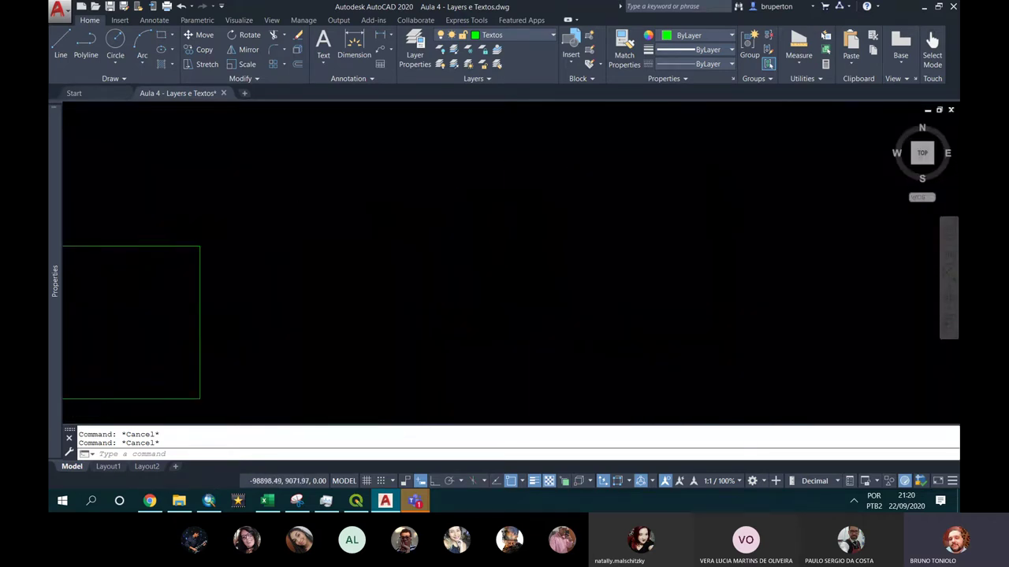
Start a new drawing in SW isometric view, deleting a first trial rectangle
click(243, 92)
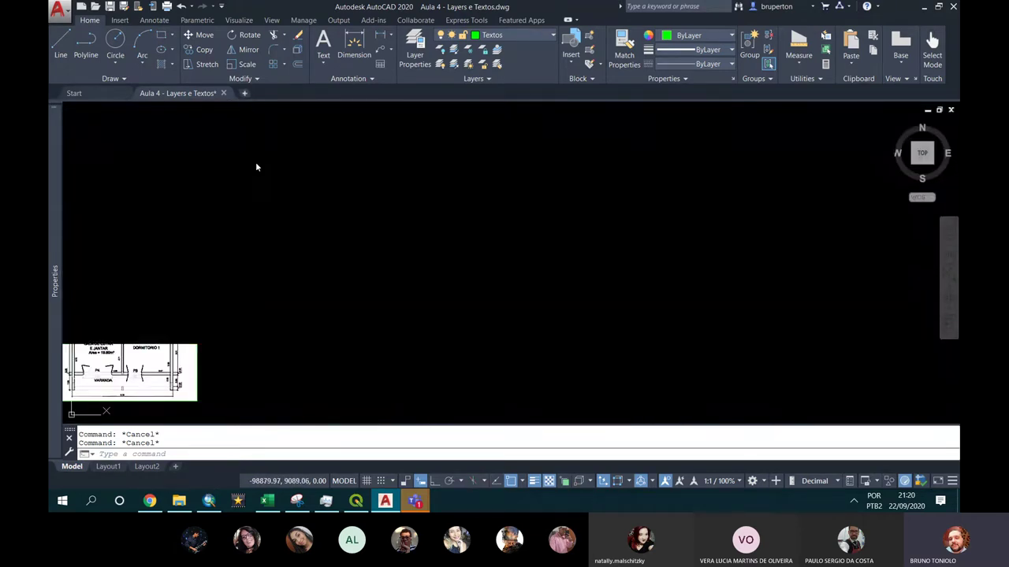
click(911, 167)
key(Escape)
text(rec)
key(Return)
click(381, 385)
click(407, 277)
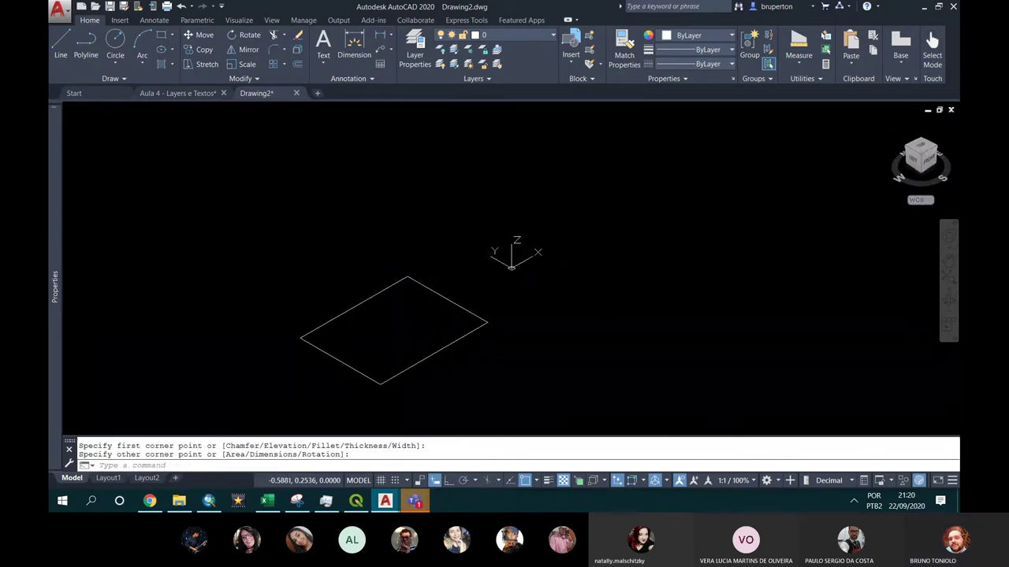
text(ext)
key(Return)
key(Escape)
click(339, 272)
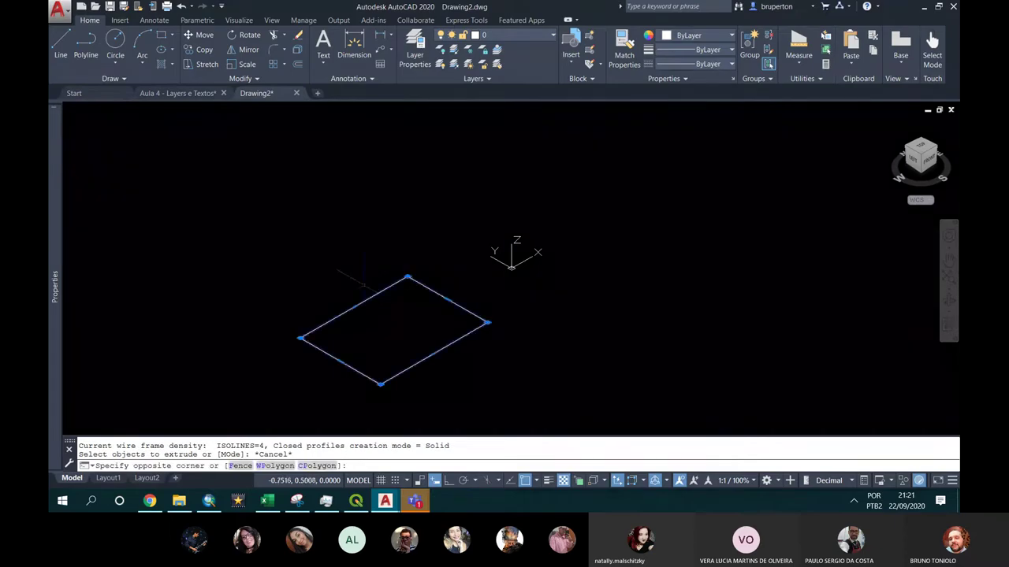
key(Delete)
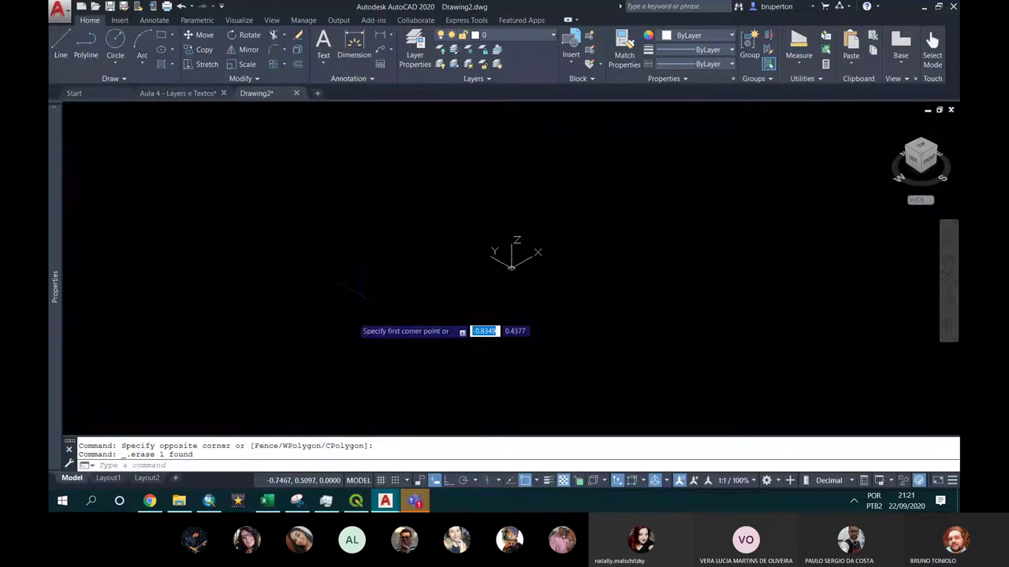
Draw a 10 by 12 rectangle
text(rec)
key(Return)
click(350, 335)
text(10)
key(Tab)
text(12)
key(Return)
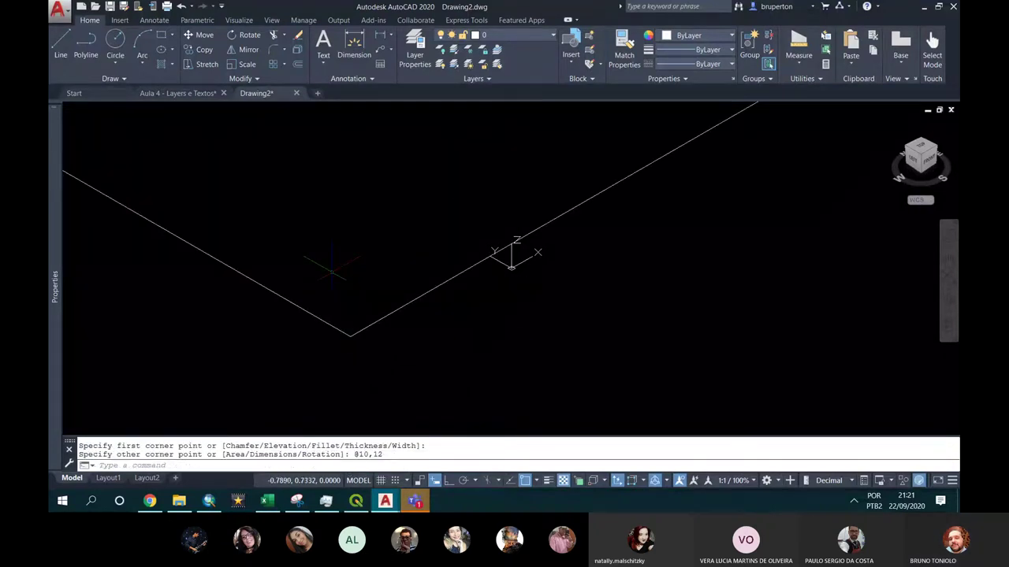
Extrude the rectangle 30 units into a solid box
scroll(331, 272, down, 3)
text(ext)
key(Return)
click(418, 388)
key(Return)
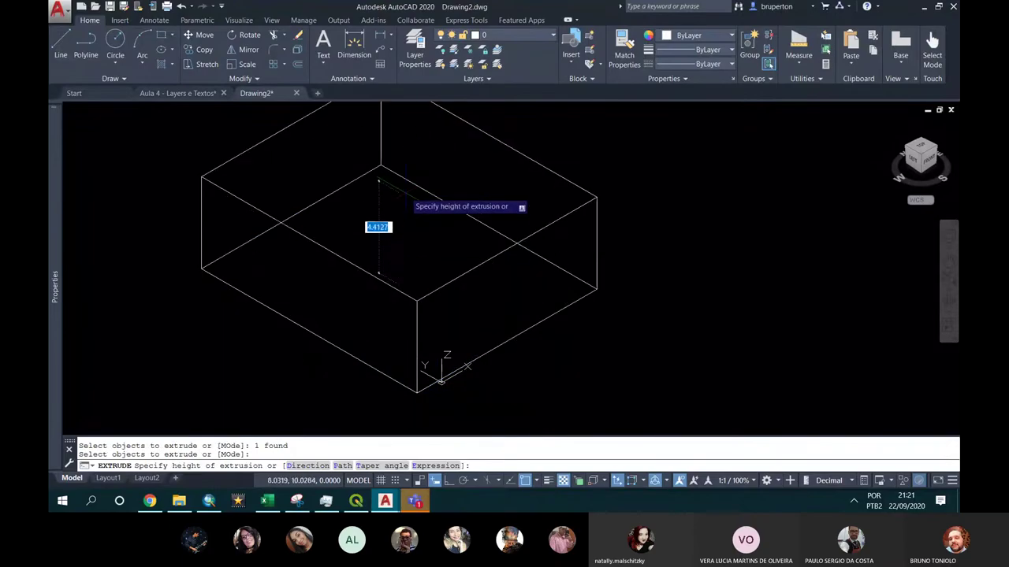
text(30)
key(Return)
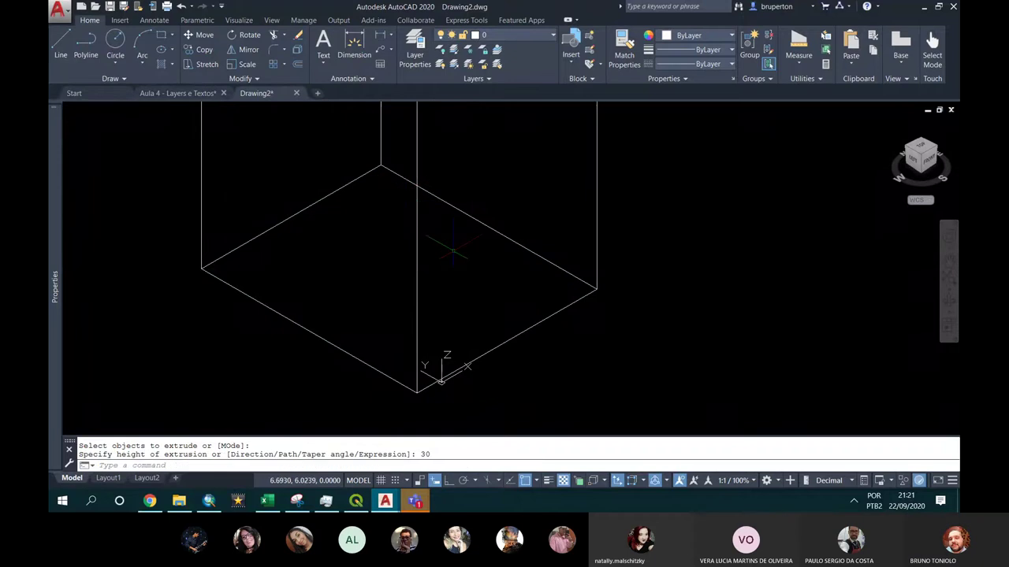
Zoom to extents and shade the box in the Conceptual visual style
text(z)
key(Return)
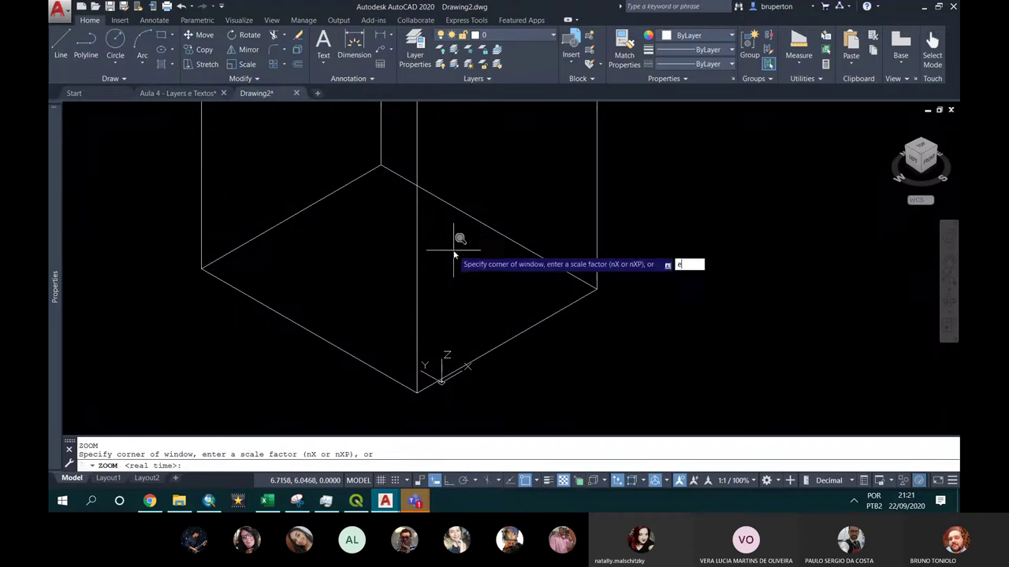
text(e)
key(Return)
text(vs)
key(Return)
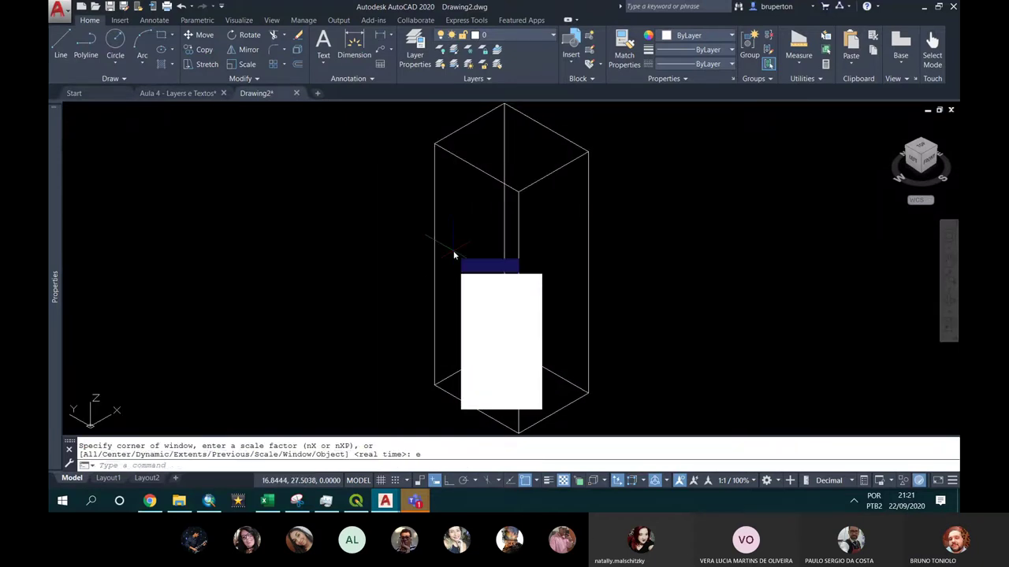
click(492, 329)
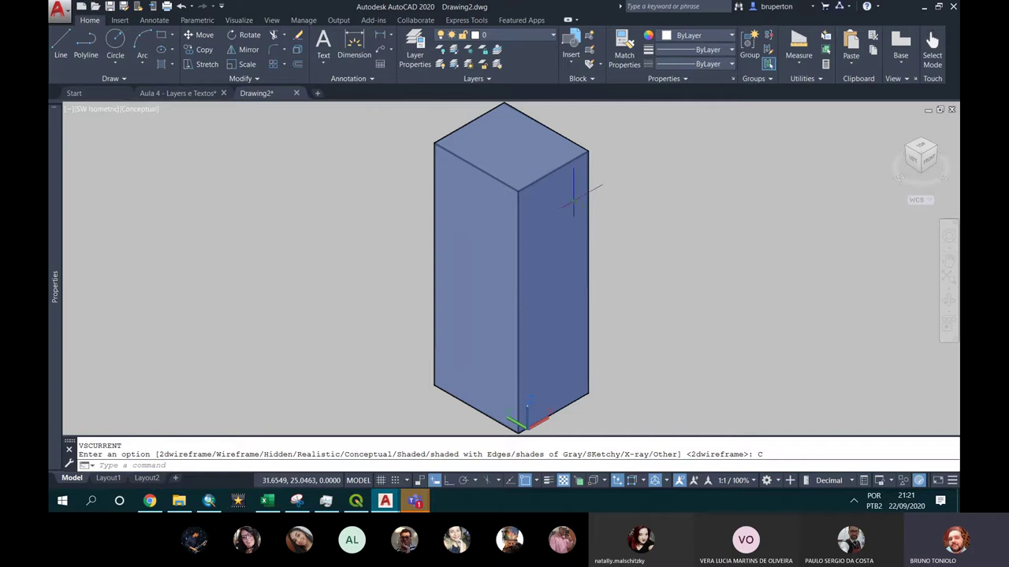
Measure the box's volume as an object, reading 3600.0000
click(802, 67)
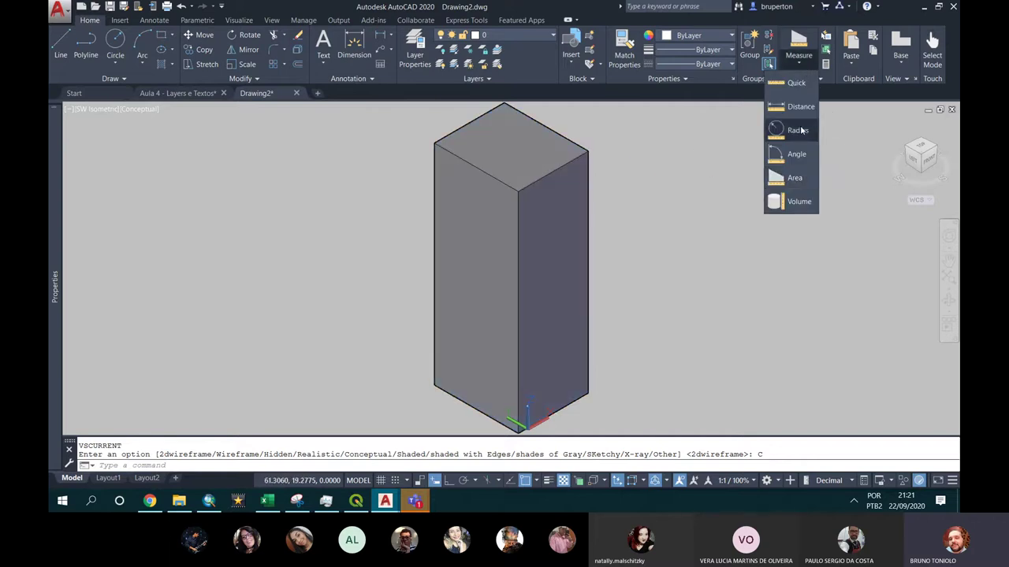
click(792, 201)
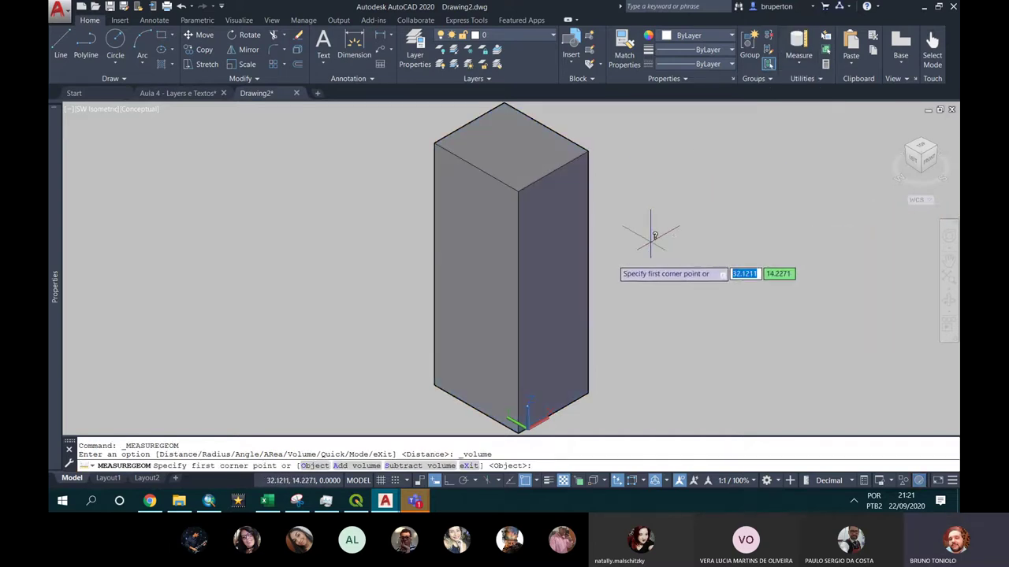
click(313, 466)
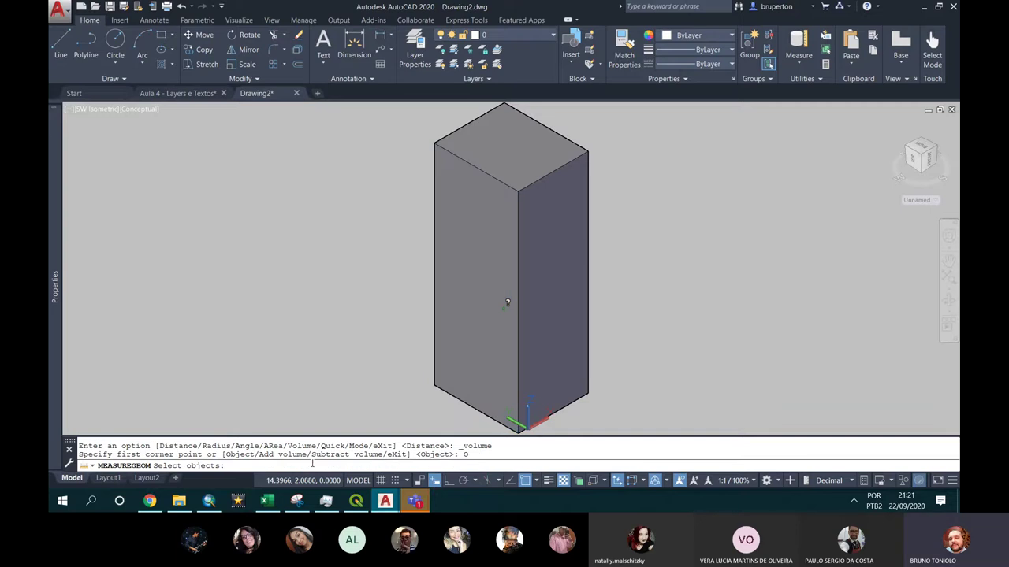
click(511, 188)
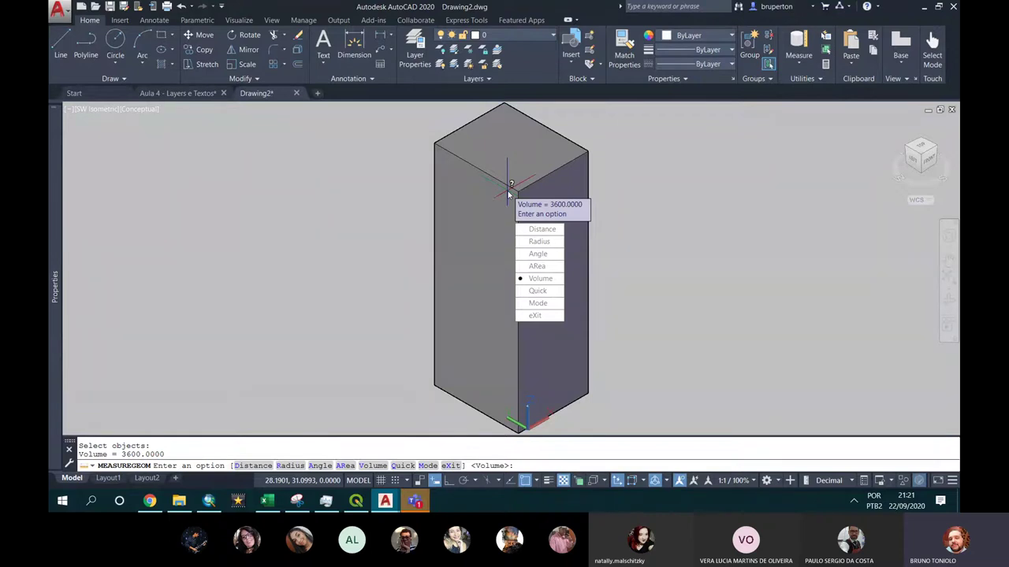
key(Escape)
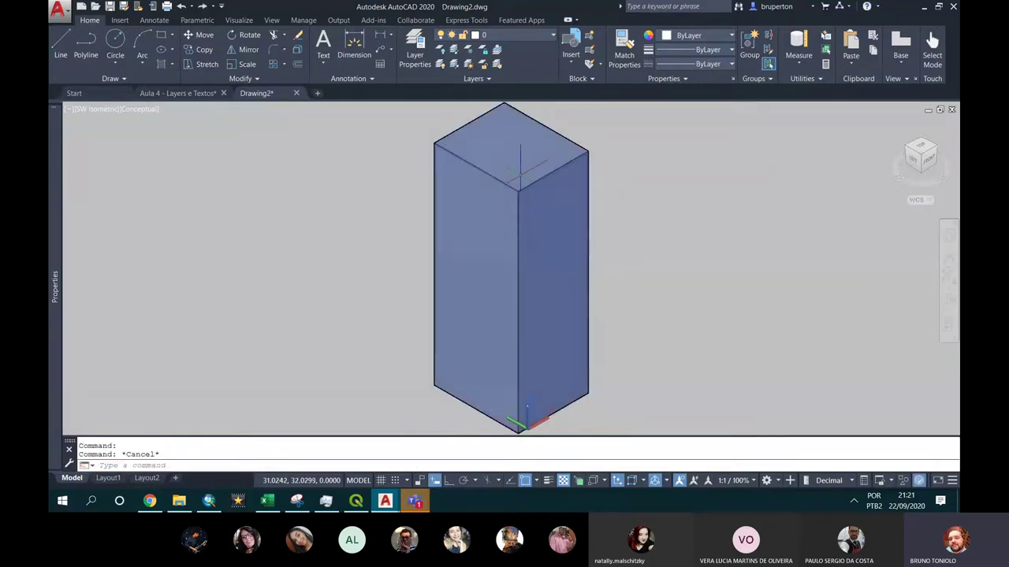
Select the 3D box and bring up its context menu
click(520, 179)
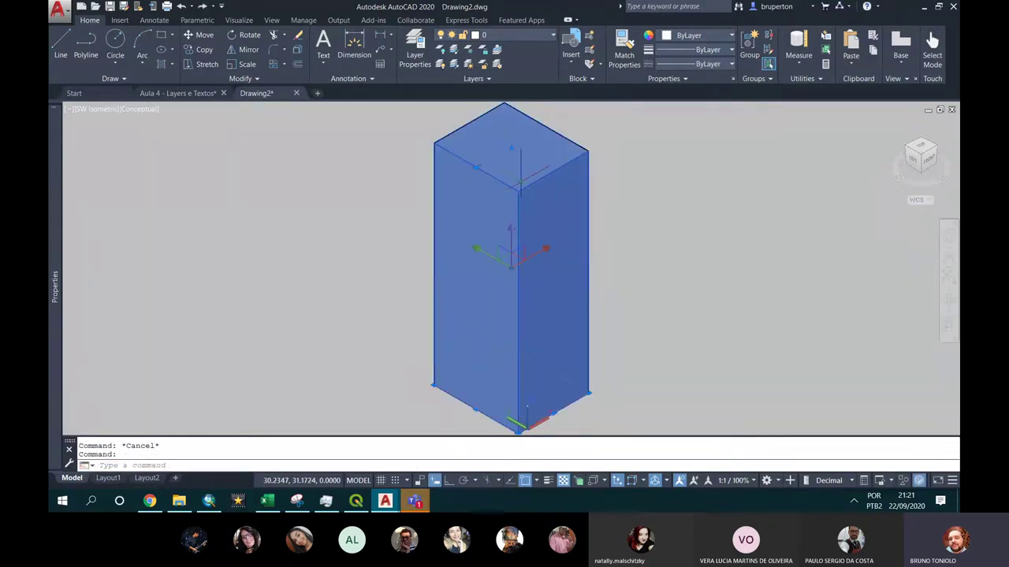
key(Escape)
click(520, 183)
right_click(521, 182)
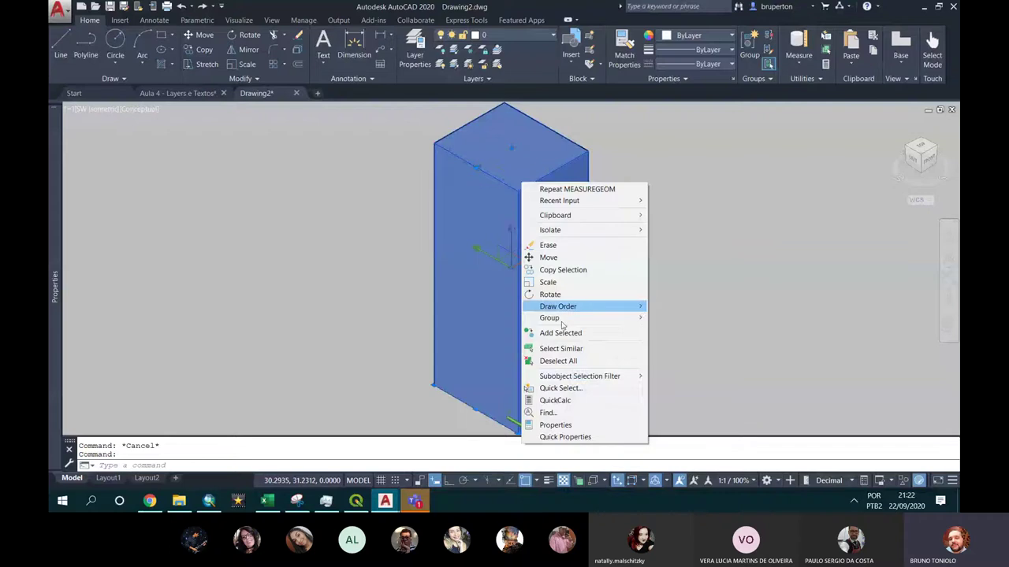
Check the box's Properties, confirming a 3D Solid extrusion 30.0000 high, then close and deselect
click(556, 425)
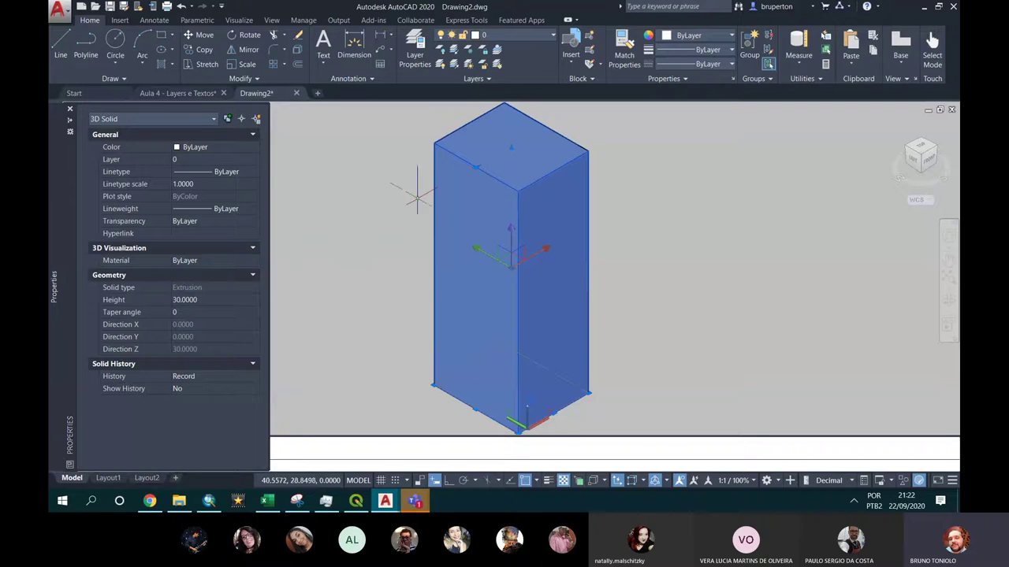
mouse_move(55, 287)
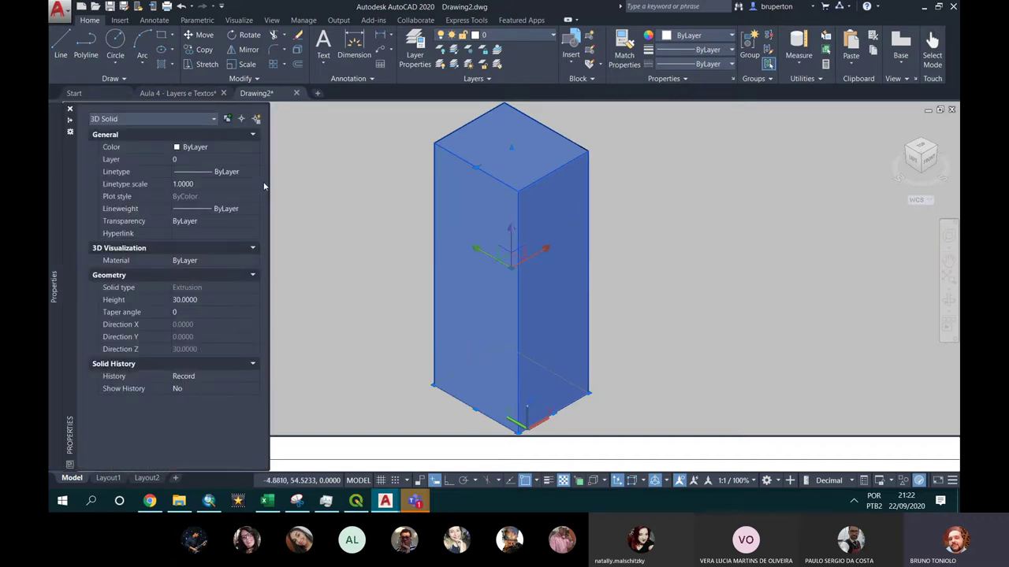
key(ctrl+1)
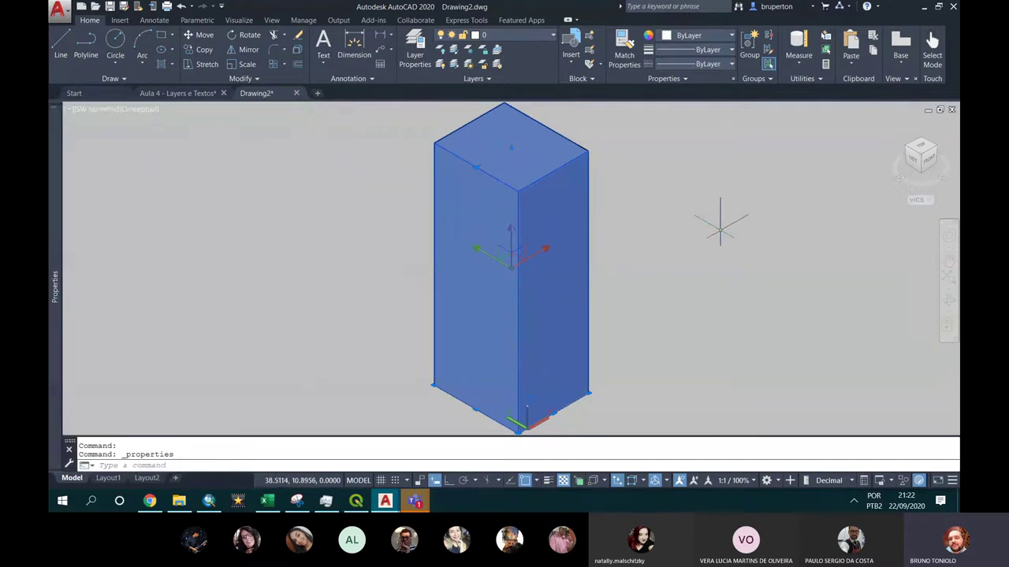
key(Escape)
key(Escape)
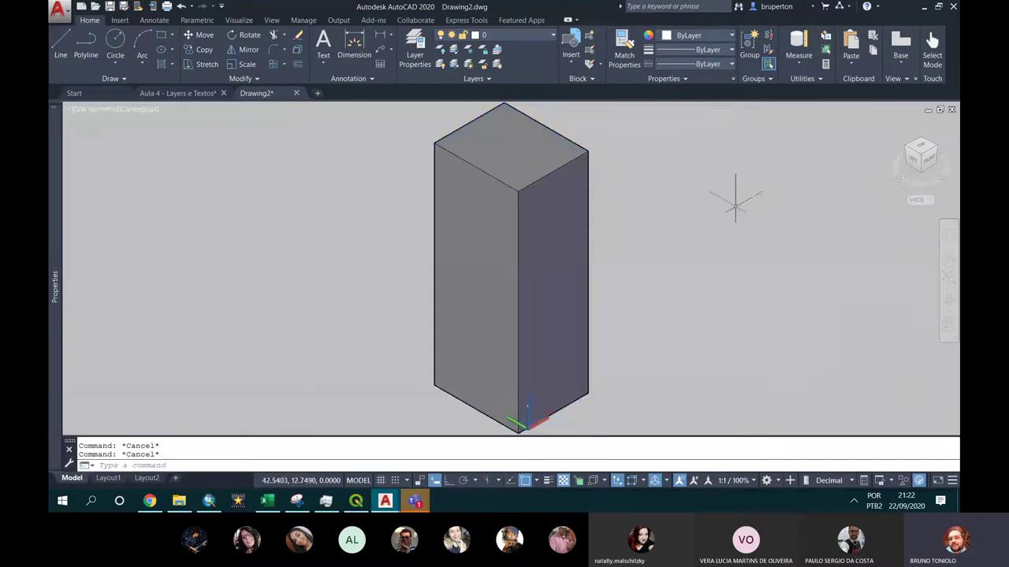
Draw a circle to the right of the box and extrude it into a cylinder
text(c)
key(Return)
click(792, 345)
click(788, 271)
text(ext)
key(Return)
click(781, 263)
key(Return)
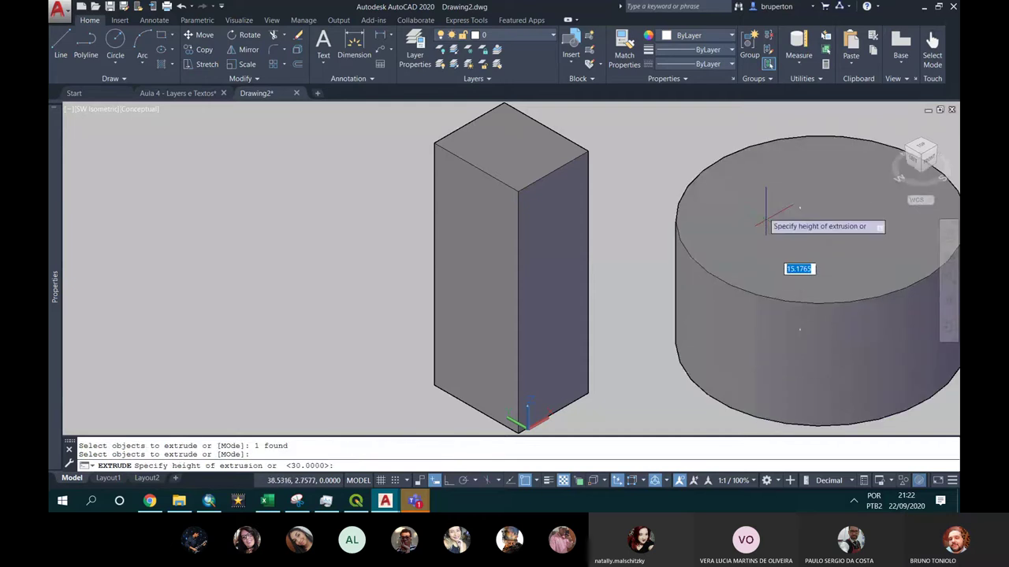
click(759, 161)
scroll(643, 237, down, 3)
scroll(642, 236, up, 2)
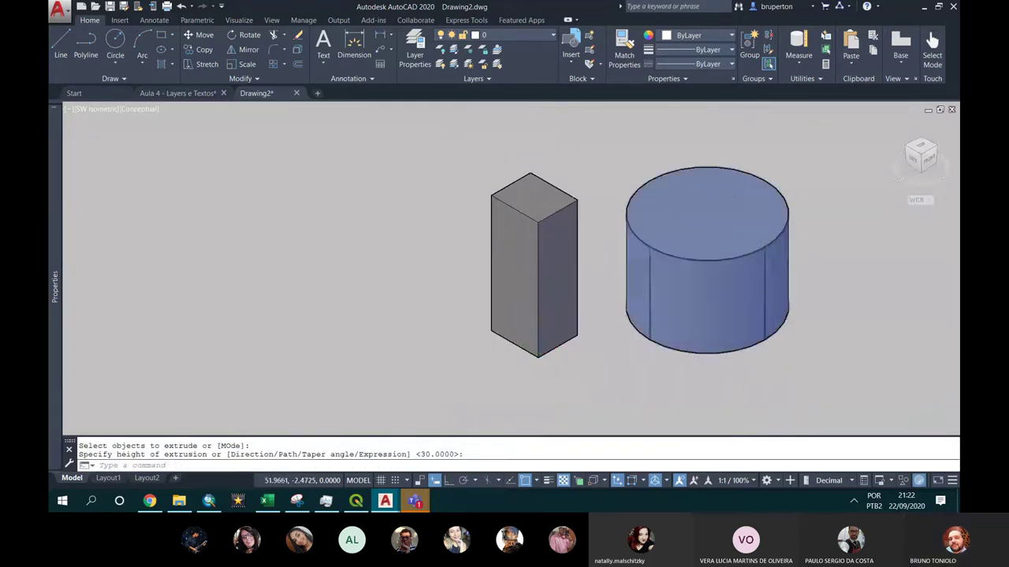
Measure the cylinder's volume by object, reading 13995.6702
scroll(765, 238, up, 2)
click(798, 55)
click(799, 176)
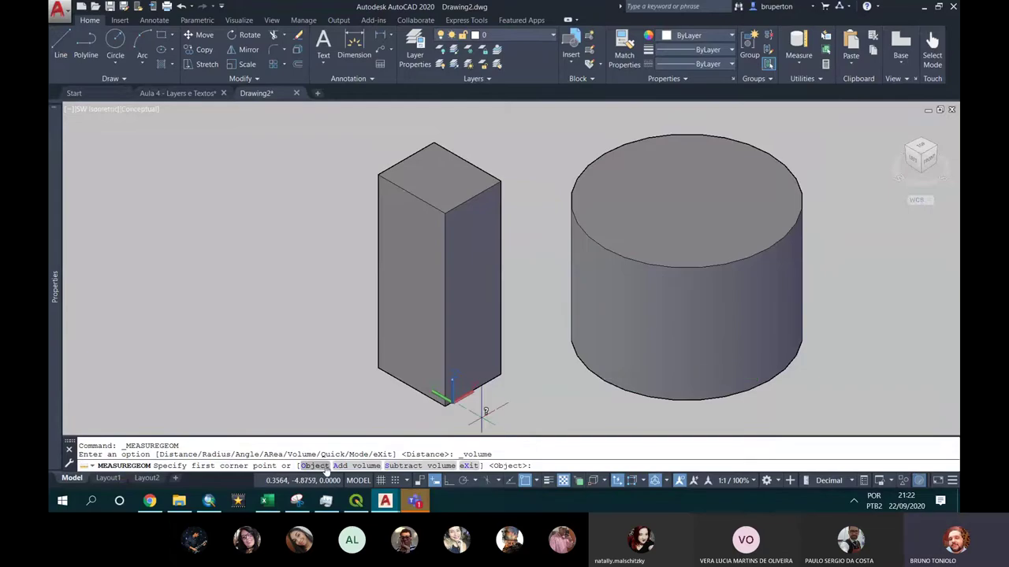
text(O)
key(Return)
click(692, 287)
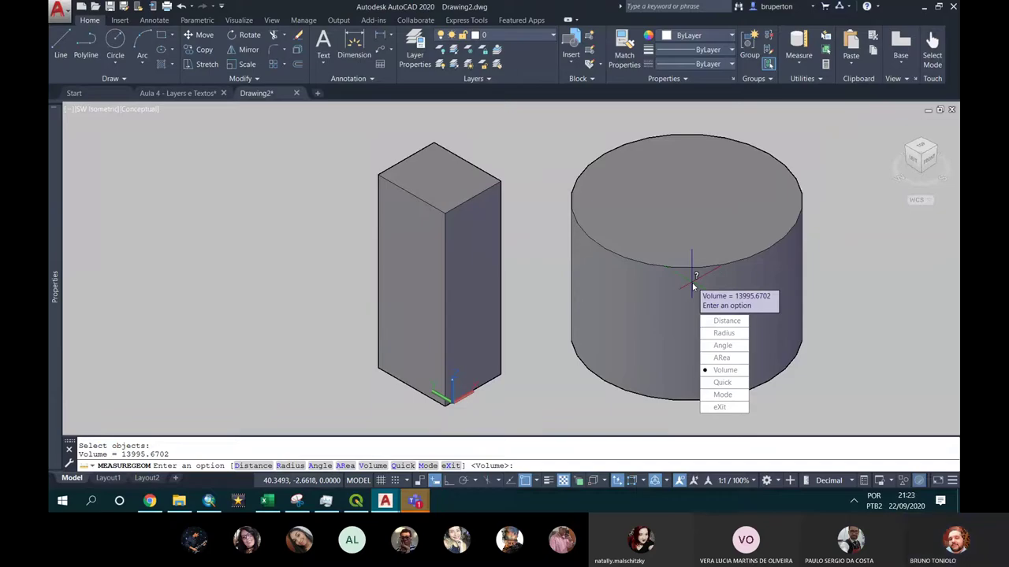
key(Escape)
key(Escape)
Show the chat messages in the Teams meeting, then bring AutoCAD back to the front
mouse_move(415, 501)
click(439, 442)
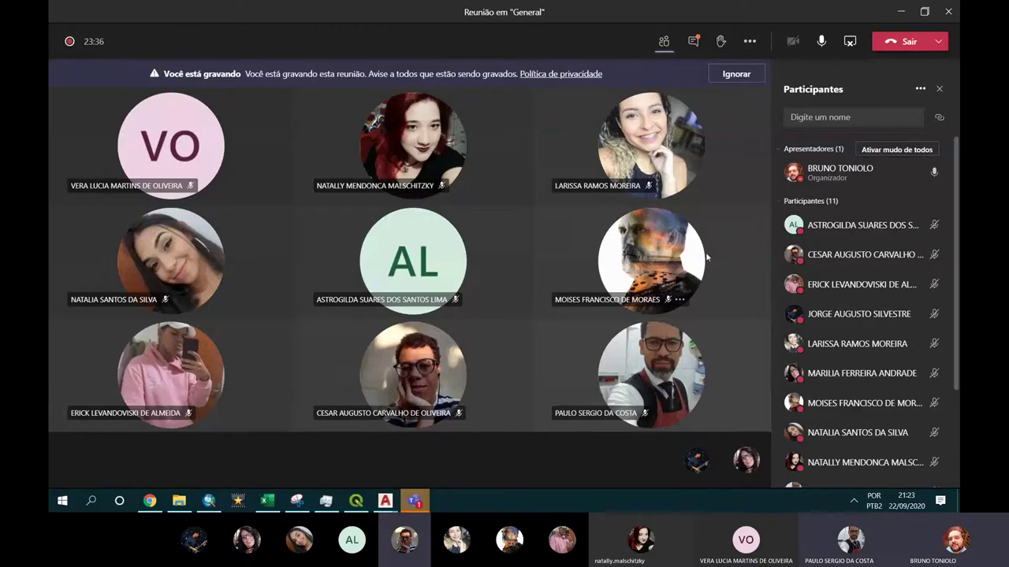
click(693, 46)
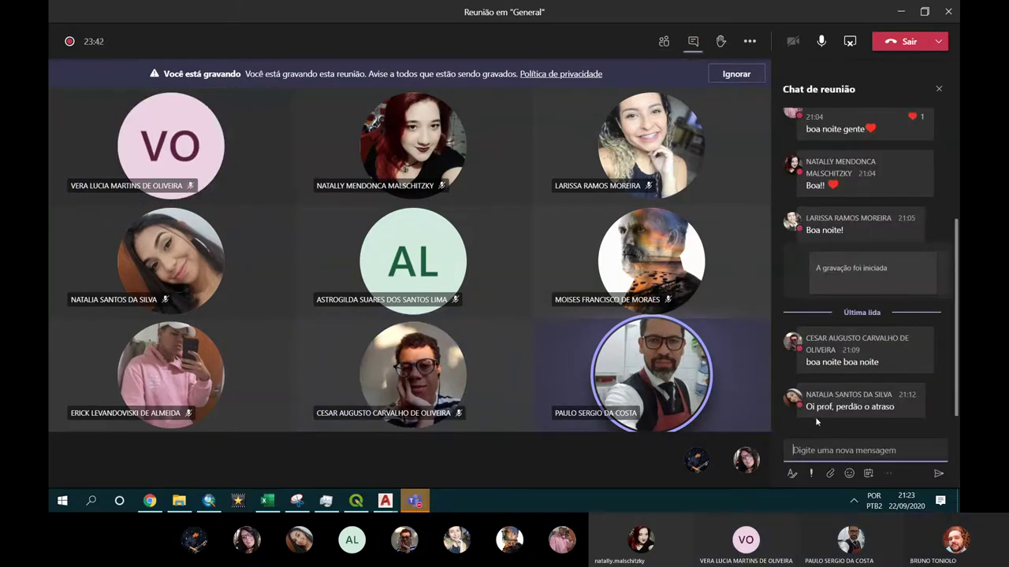
click(418, 500)
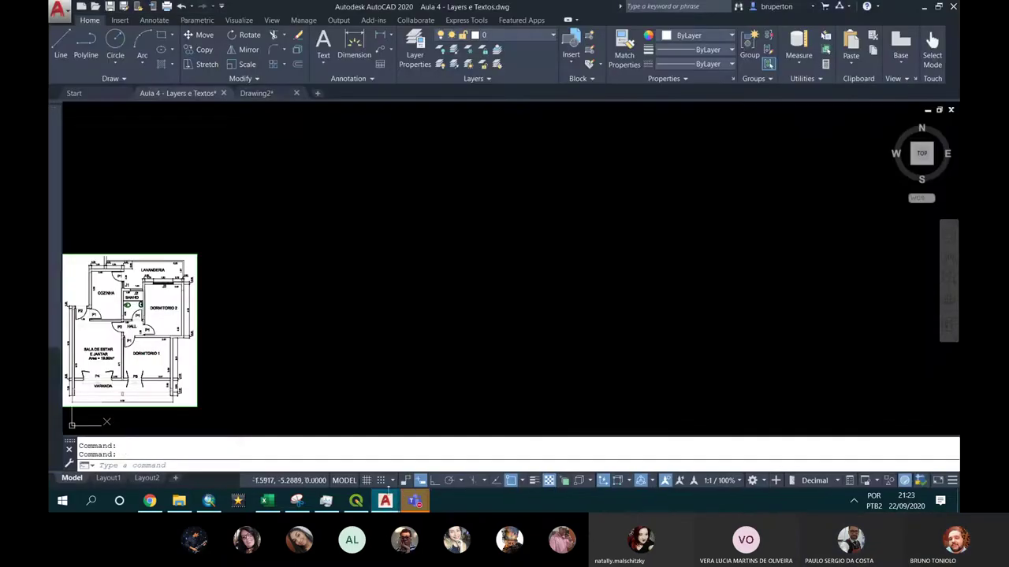
Close the Drawing2 drawing from its tab, answering the save-changes prompt
click(316, 175)
click(268, 93)
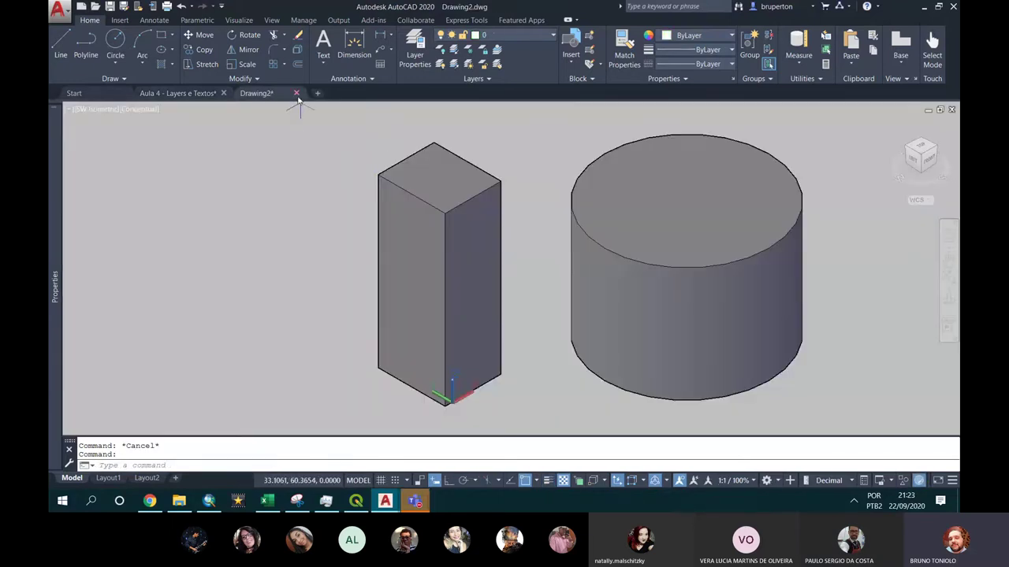
click(296, 93)
click(507, 276)
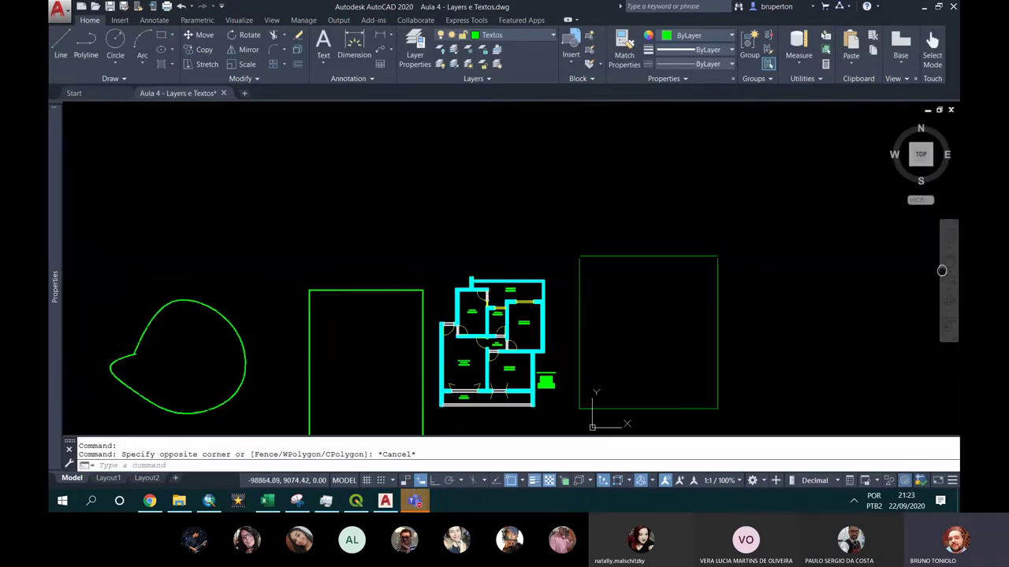
Erase the stray green rectangle and the green curved outline beside the floor plan
scroll(488, 323, up, 2)
scroll(518, 341, up, 2)
scroll(518, 340, down, 1)
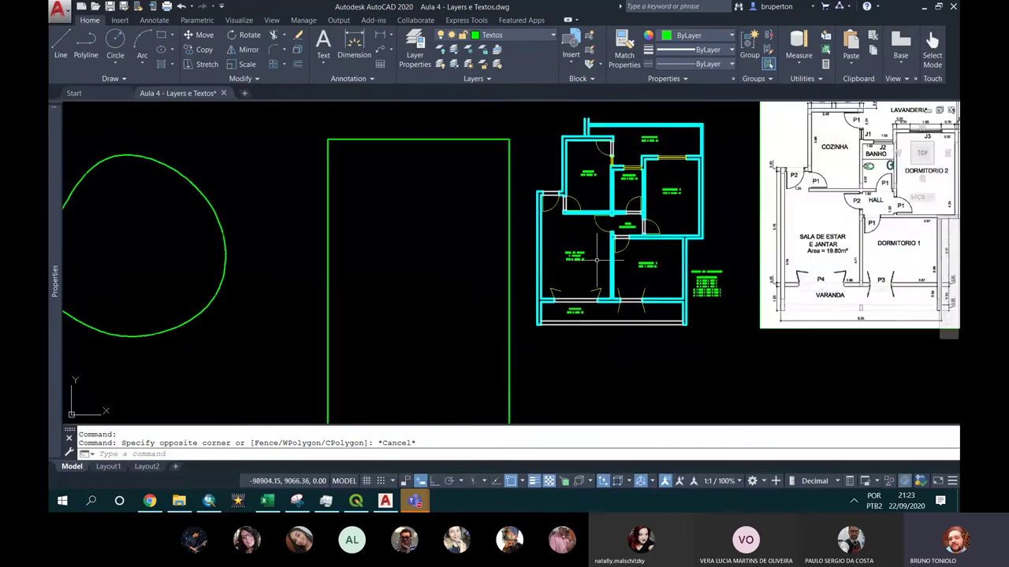
scroll(499, 320, down, 1)
scroll(603, 276, up, 4)
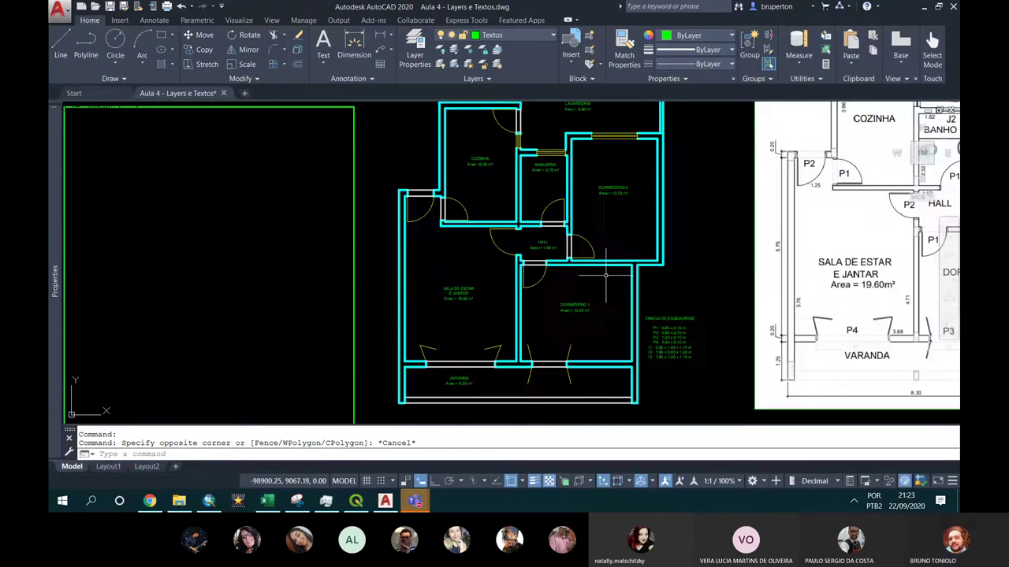
scroll(543, 206, down, 2)
click(424, 201)
key(Delete)
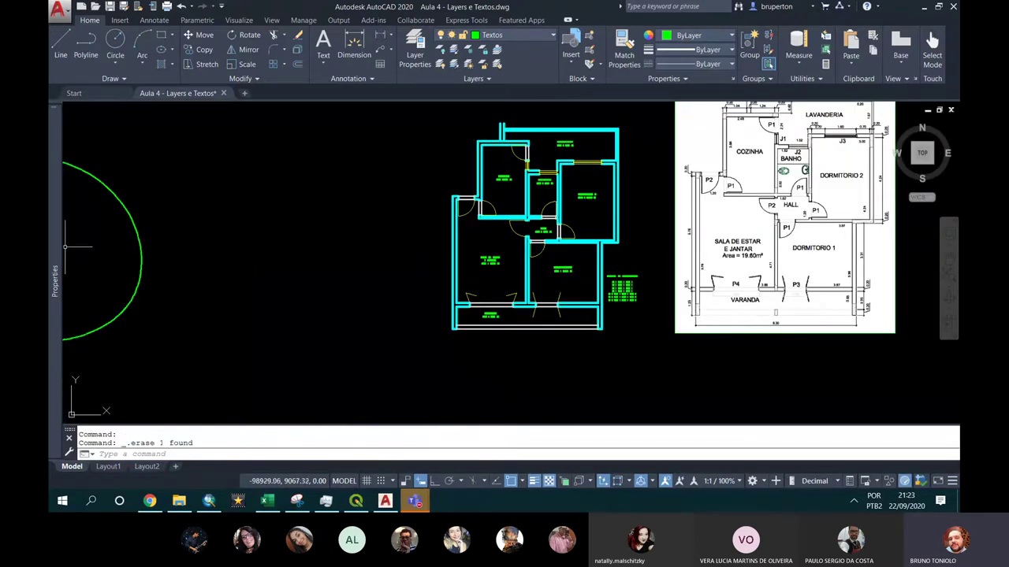
drag(204, 293, 94, 258)
key(Delete)
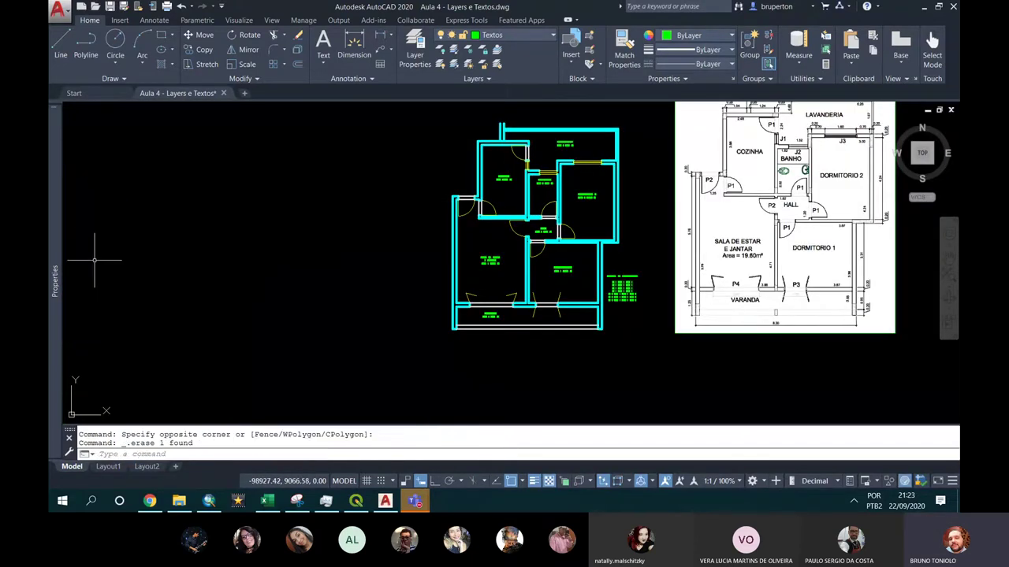
middle_drag(468, 197, 301, 234)
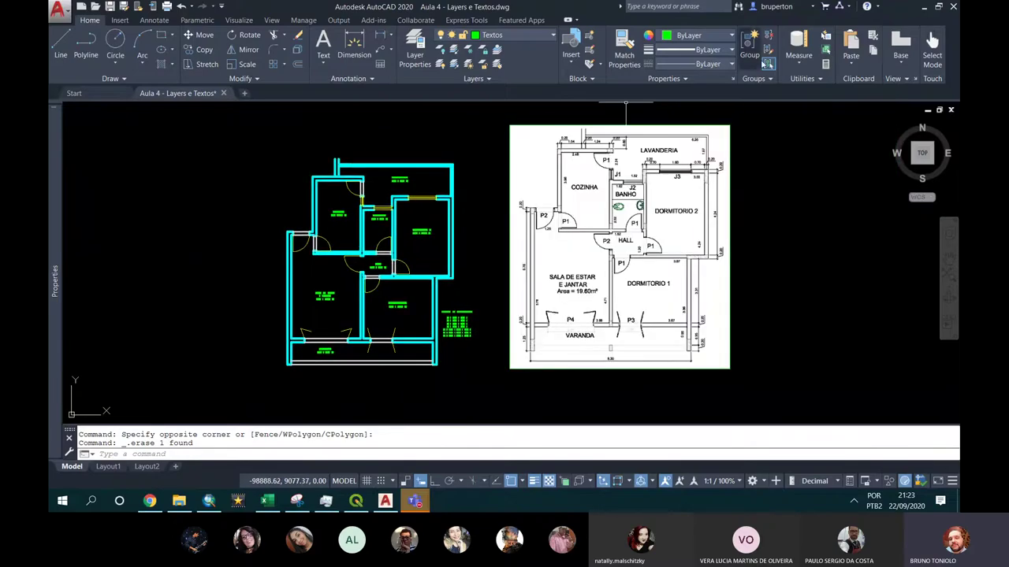
Zoom and pan to frame the labelled floor plan right beside the reference image
click(798, 65)
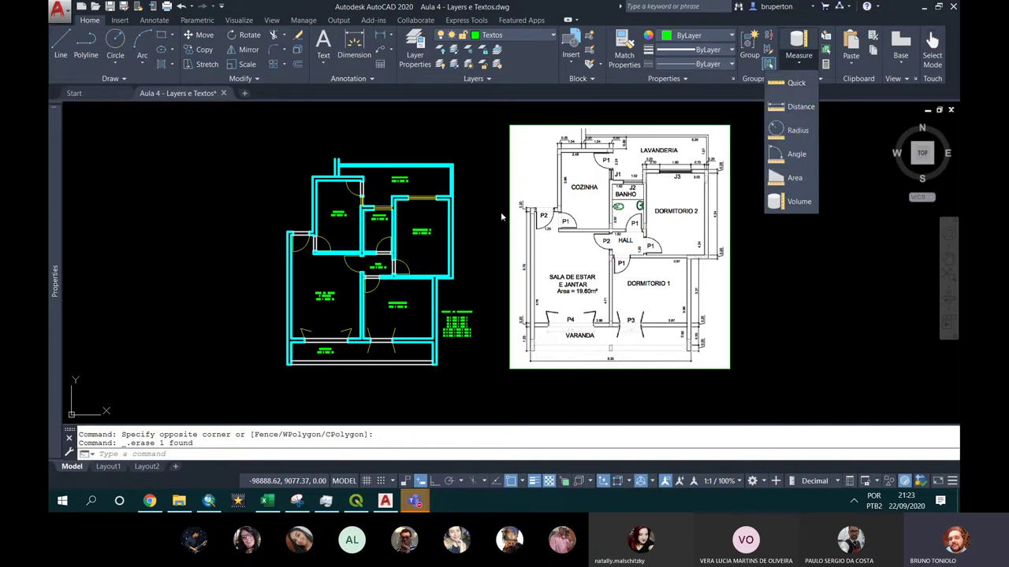
scroll(479, 236, up, 2)
mouse_move(479, 236)
middle_down()
mouse_move(491, 229)
mouse_move(500, 249)
middle_up()
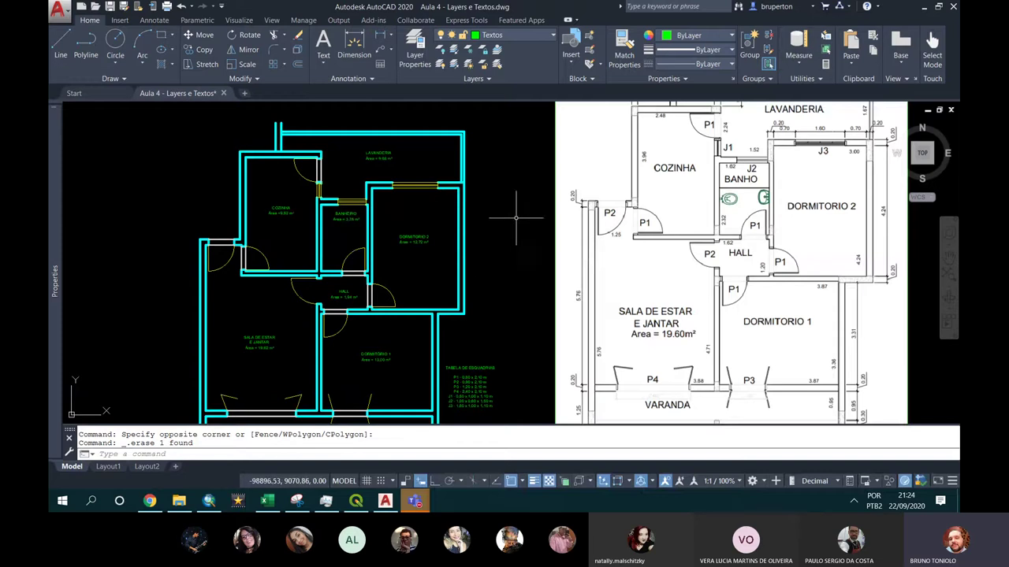
text(A)
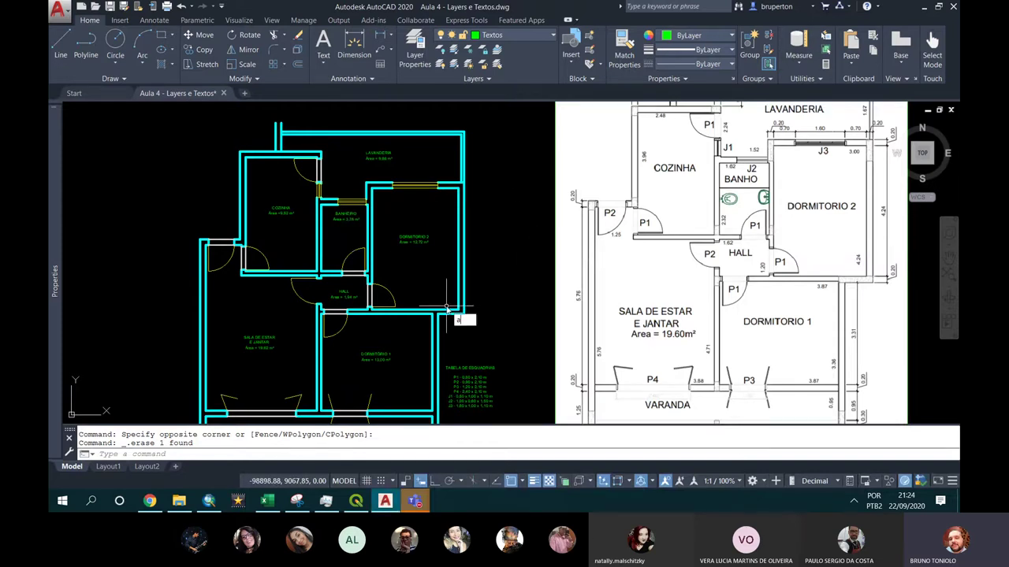
text(A)
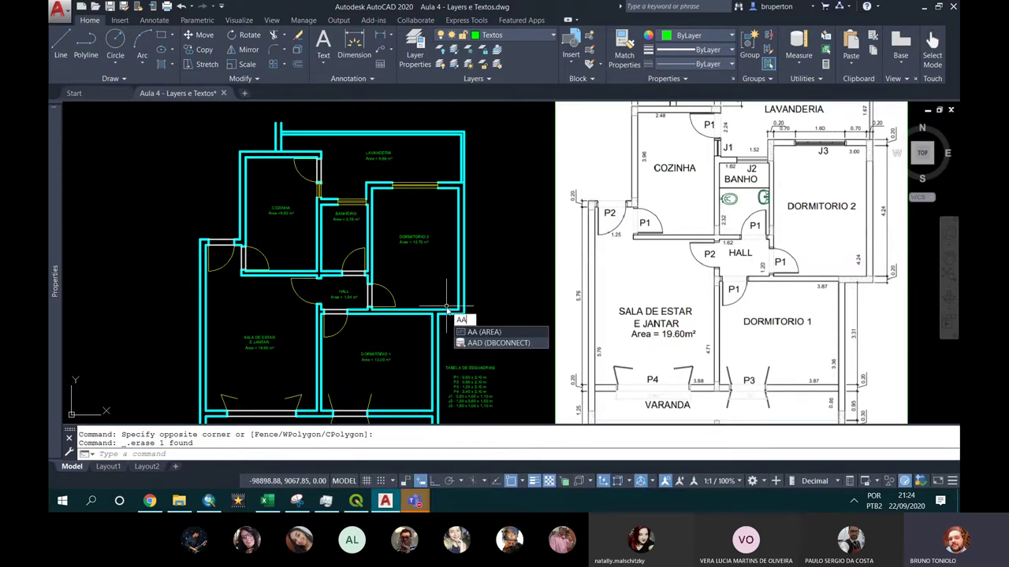
key(Return)
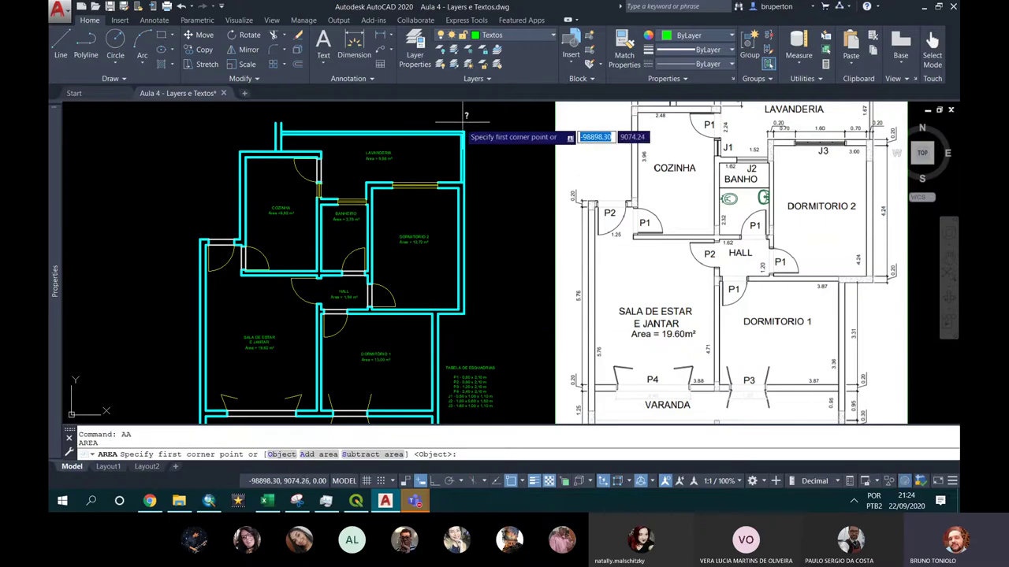
click(462, 125)
click(533, 116)
click(529, 183)
click(410, 203)
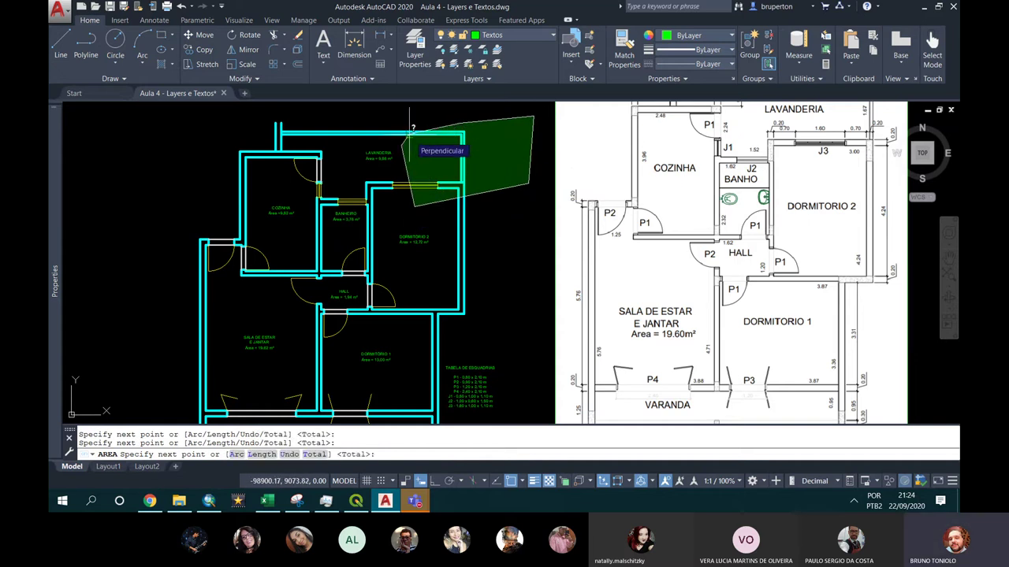
key(Escape)
key(Escape)
text(AA)
key(Return)
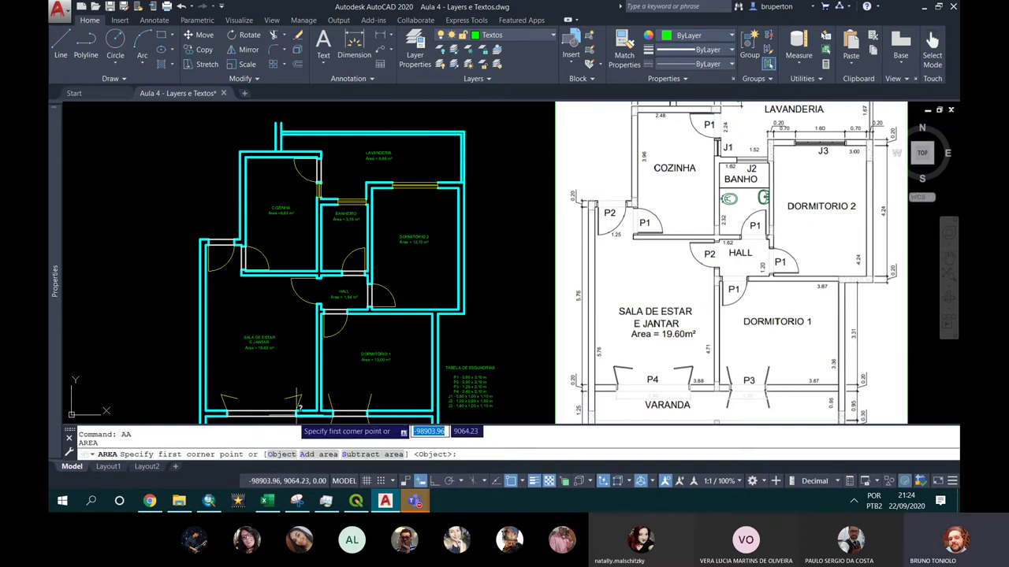
text(o)
key(Return)
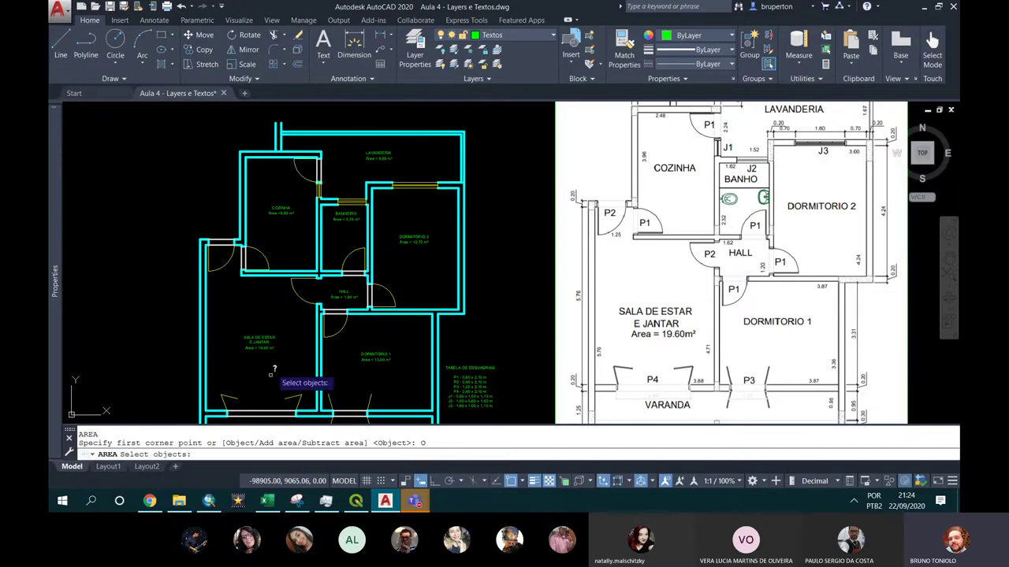
scroll(553, 252, down, 2)
scroll(552, 252, down, 2)
click(553, 251)
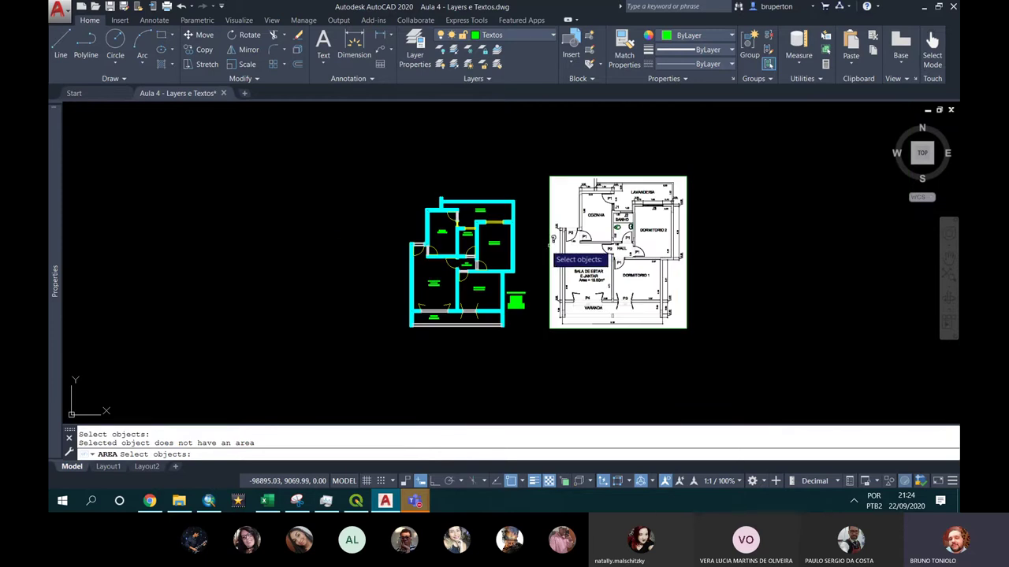
scroll(435, 275, up, 4)
key(Escape)
key(Escape)
middle_drag(435, 275, 385, 296)
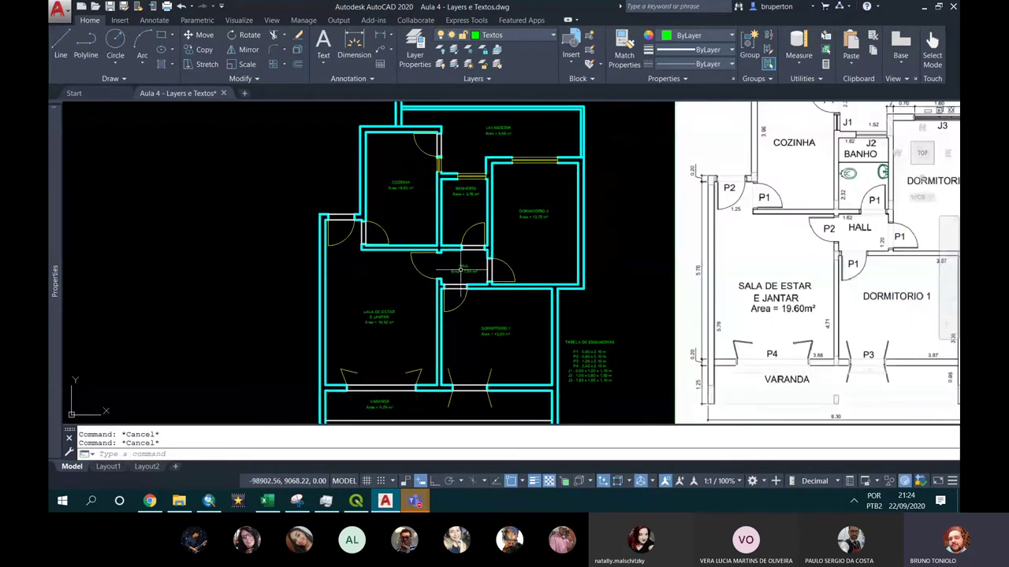
middle_drag(534, 270, 514, 268)
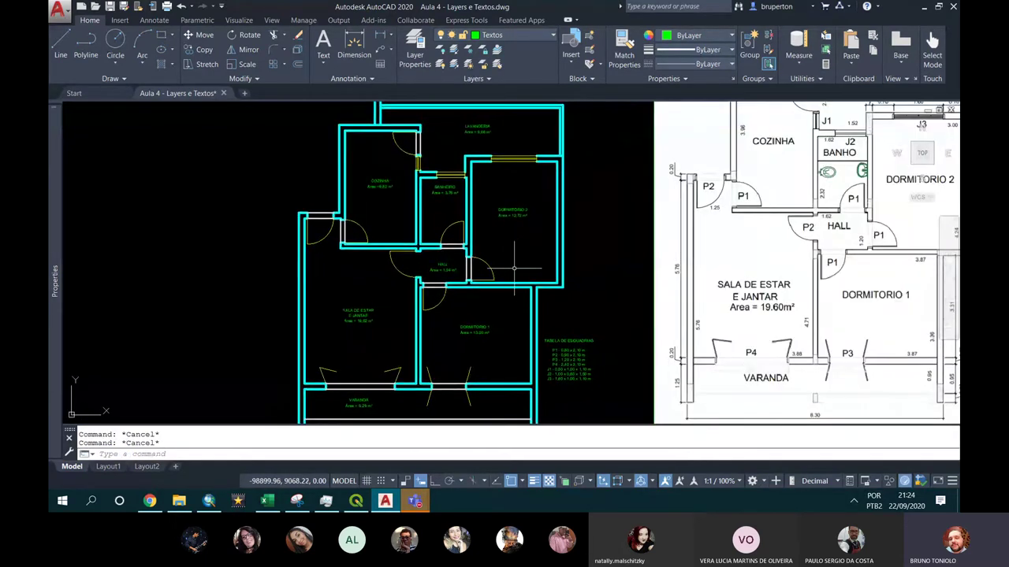
scroll(514, 268, down, 2)
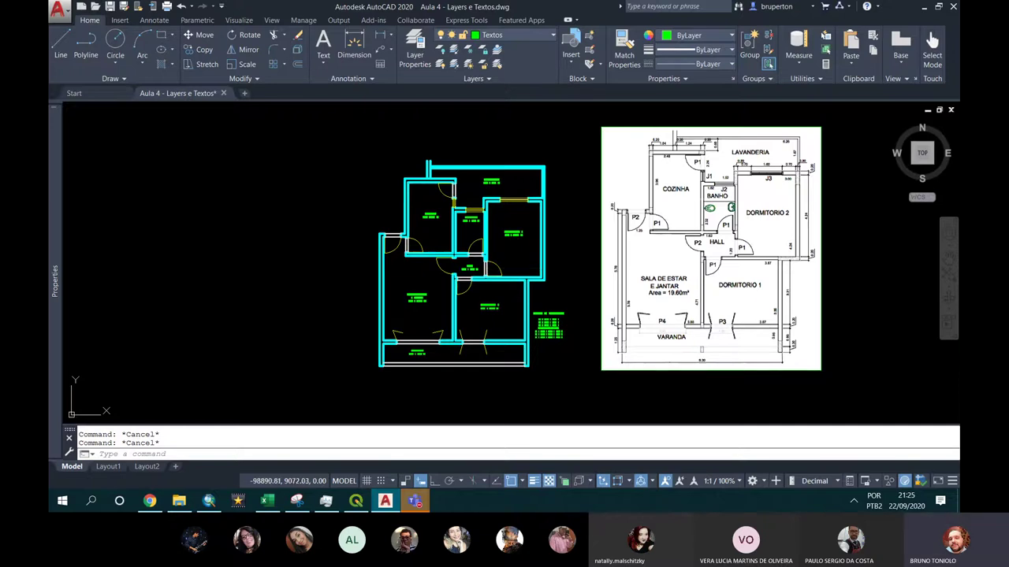
scroll(603, 159, up, 8)
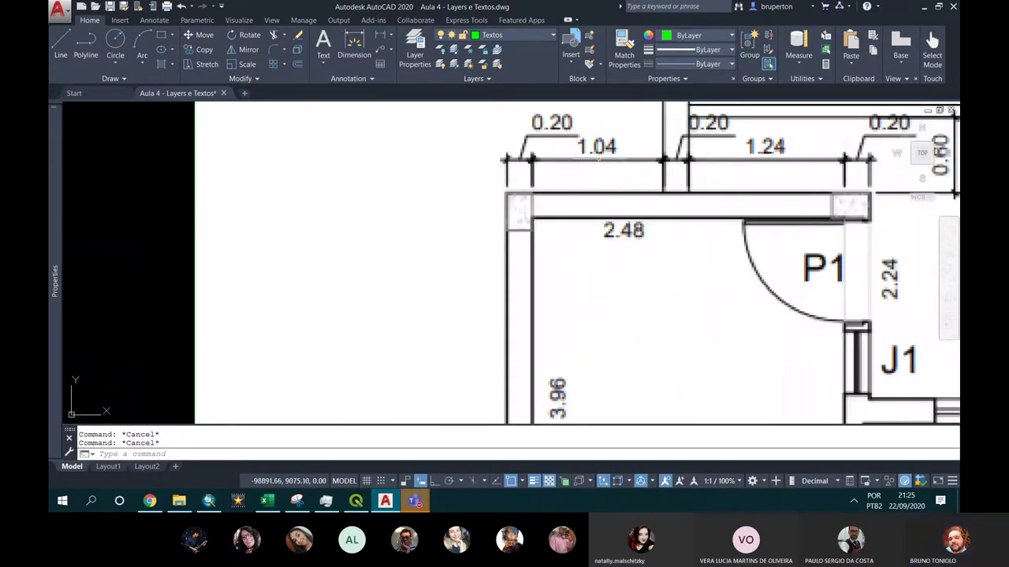
scroll(603, 159, down, 4)
scroll(593, 162, up, 5)
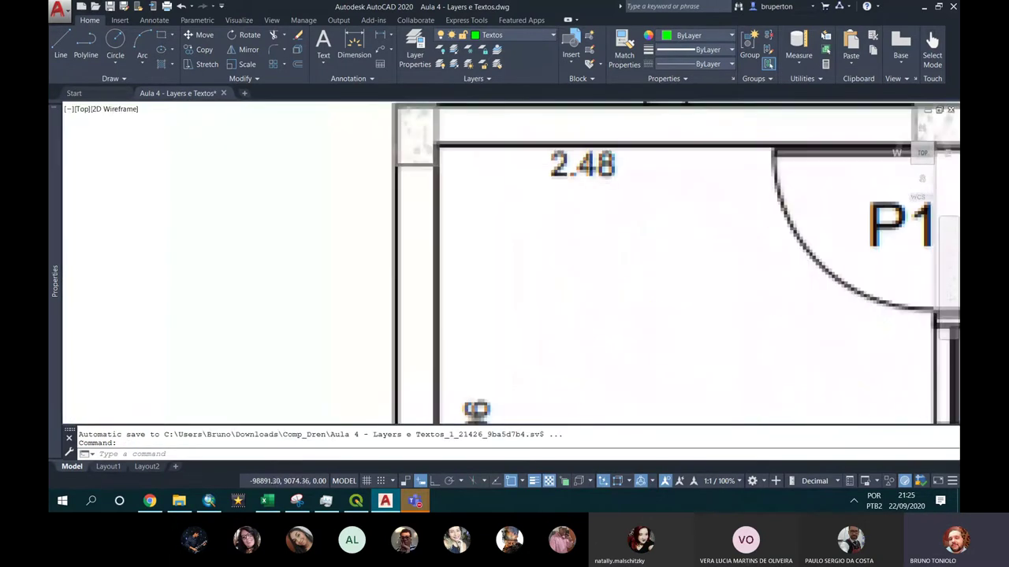
scroll(593, 161, down, 2)
scroll(592, 161, down, 1)
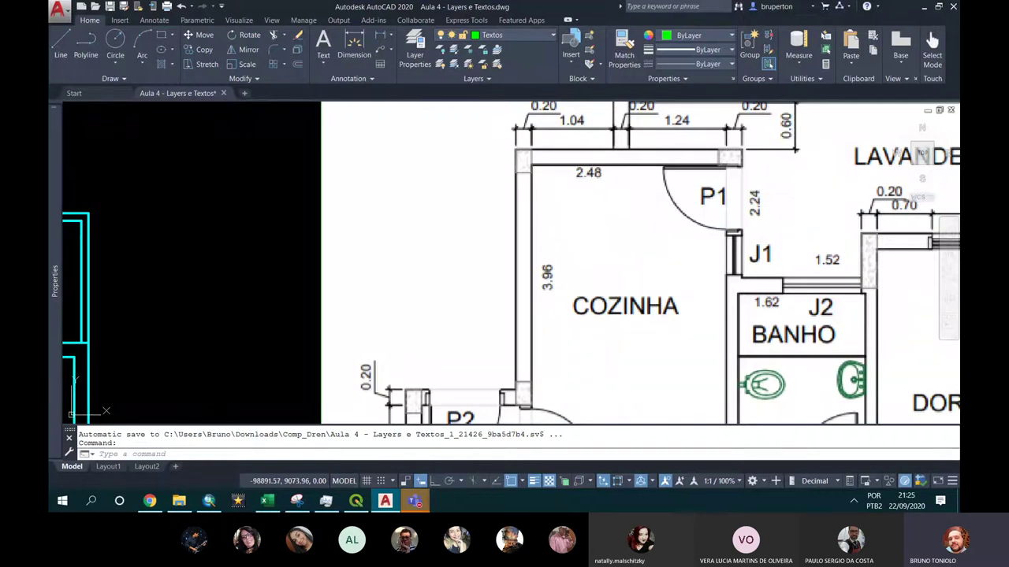
scroll(601, 228, down, 2)
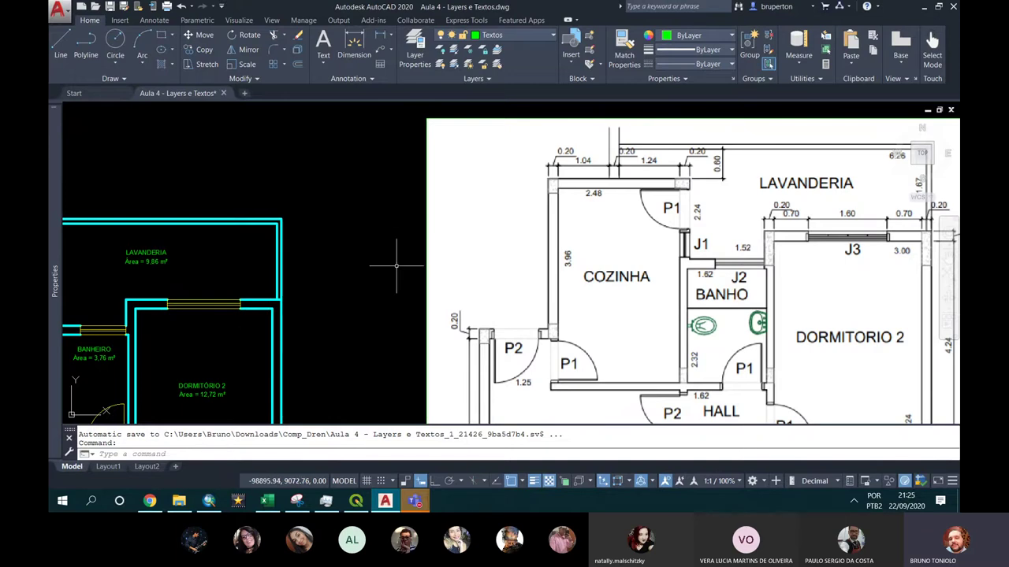
scroll(347, 362, down, 3)
scroll(347, 362, up, 3)
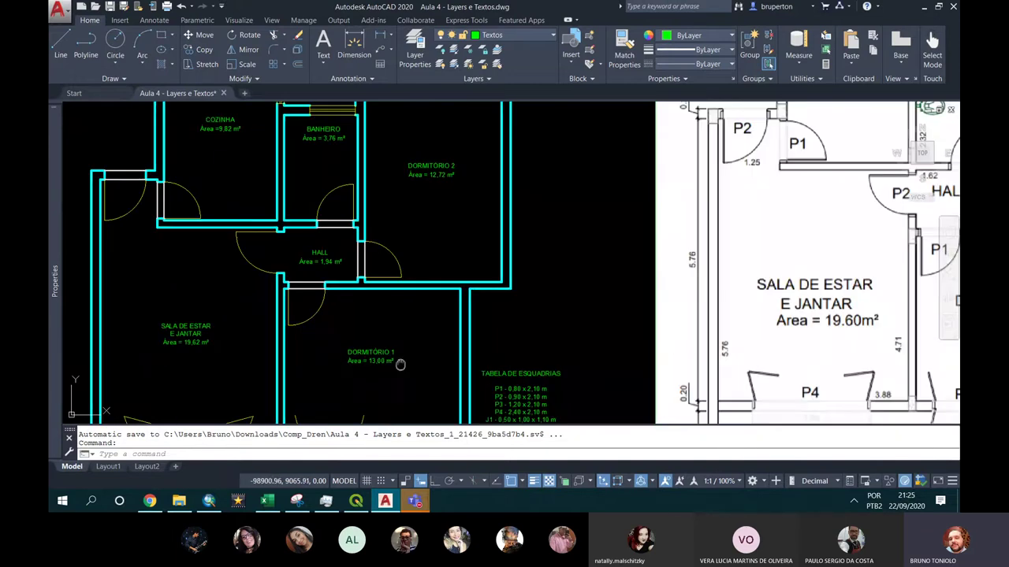
scroll(508, 187, up, 1)
scroll(508, 188, down, 1)
Copy the VARANDA 8,29 m² label into empty space and open the original for editing
scroll(527, 221, up, 1)
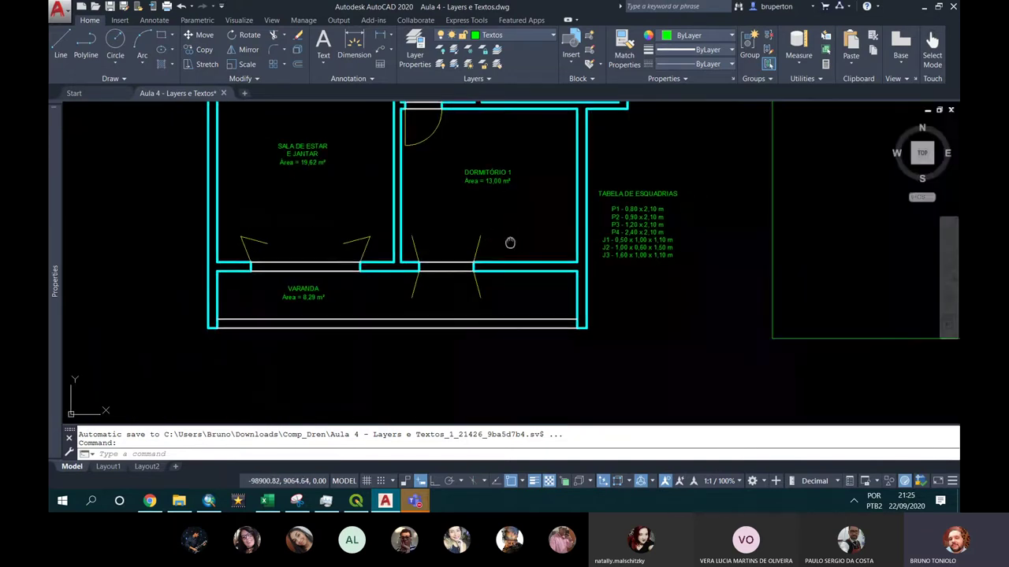
middle_drag(526, 222, 583, 145)
click(357, 234)
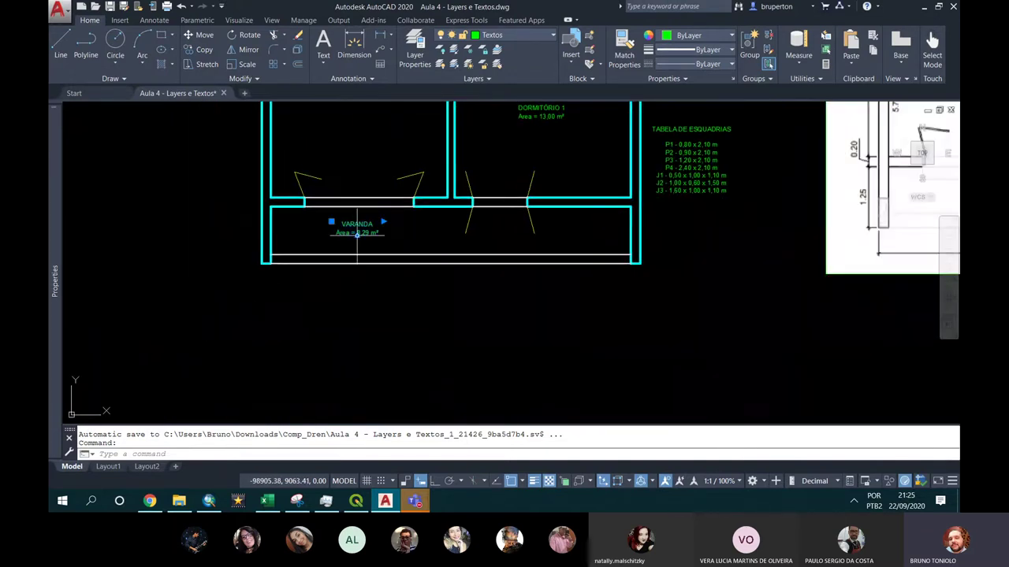
text(co)
key(Return)
click(357, 234)
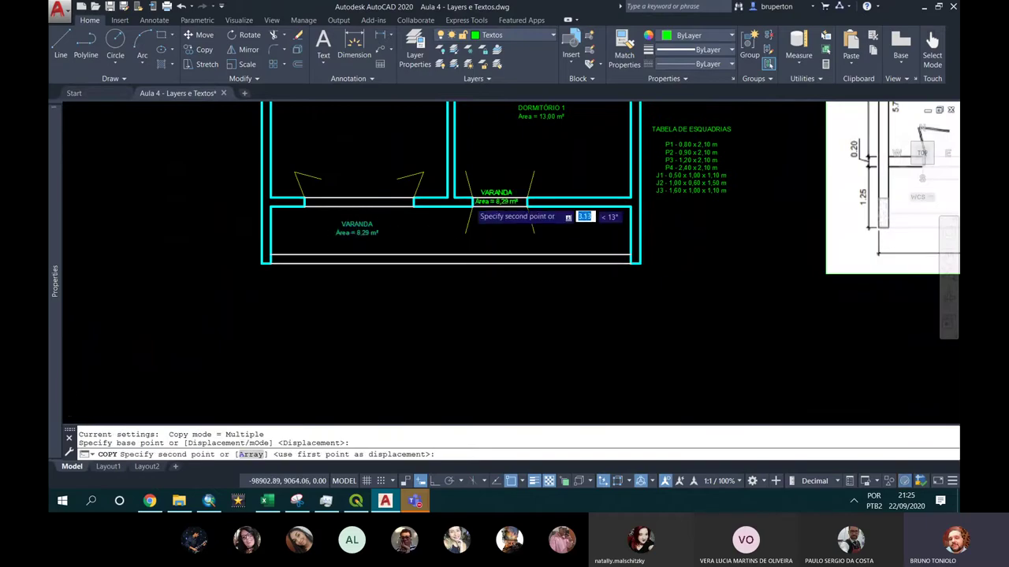
scroll(468, 208, down, 4)
scroll(423, 288, up, 4)
scroll(441, 303, up, 2)
click(463, 301)
key(Escape)
key(Escape)
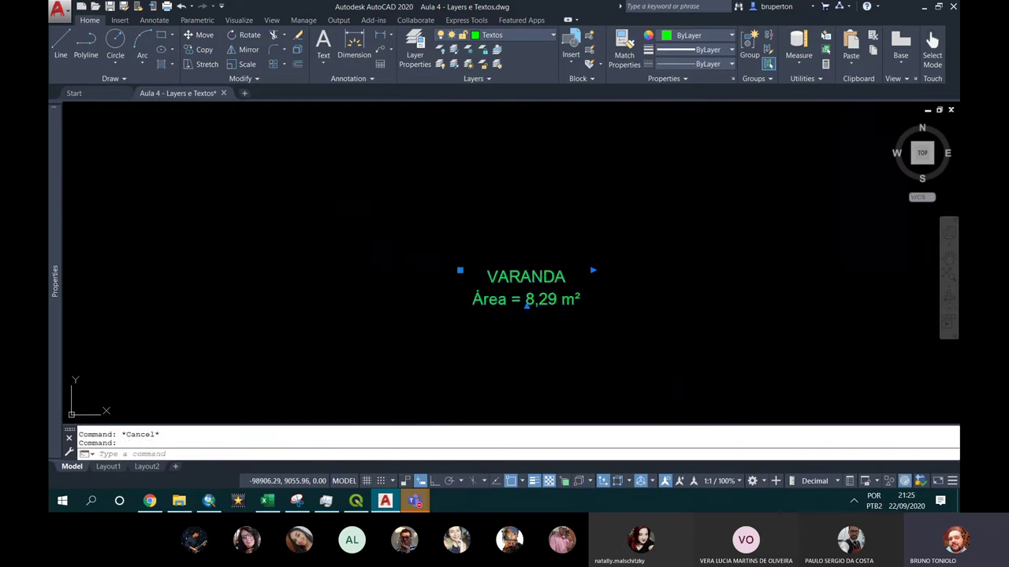
double_click(494, 295)
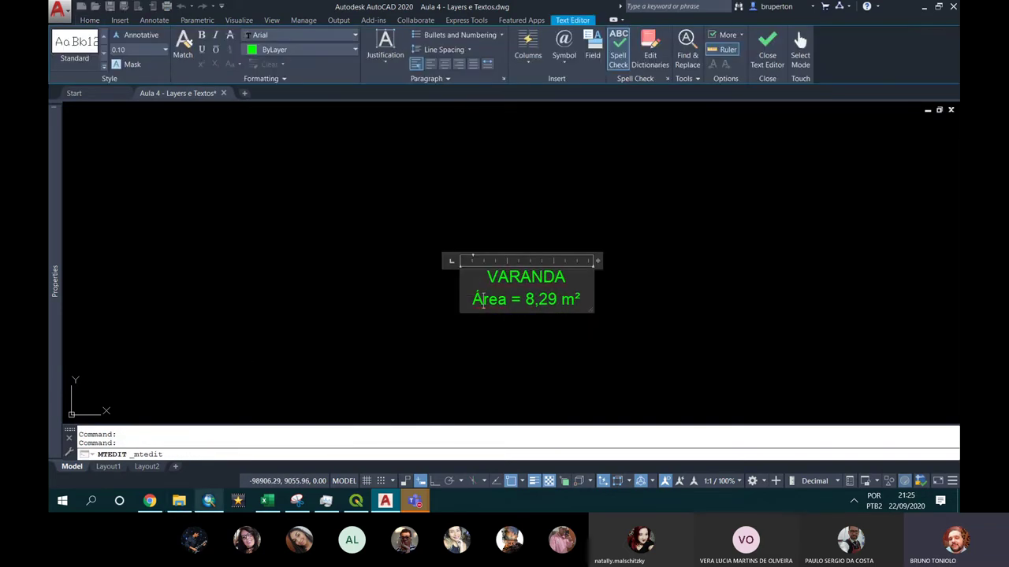
click(180, 503)
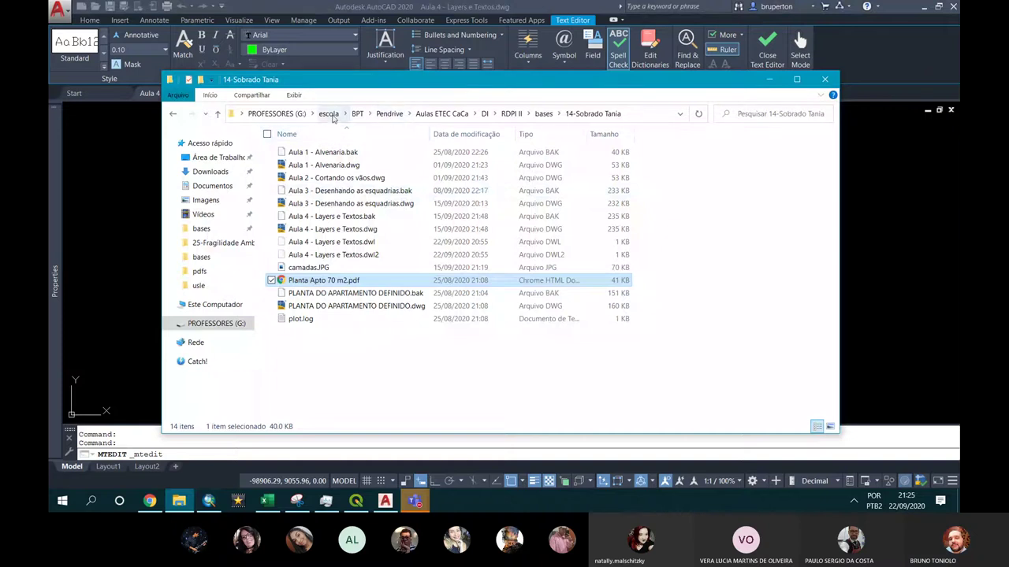
Search the escola folder for 'texto' and open Escala x Altura Texto.jpg
click(328, 114)
click(726, 114)
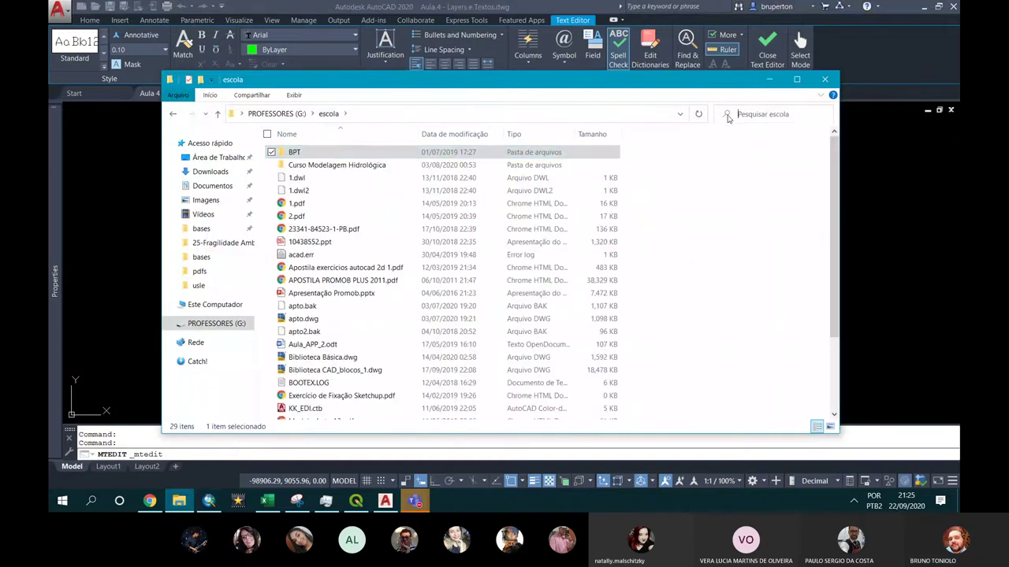
text(texto)
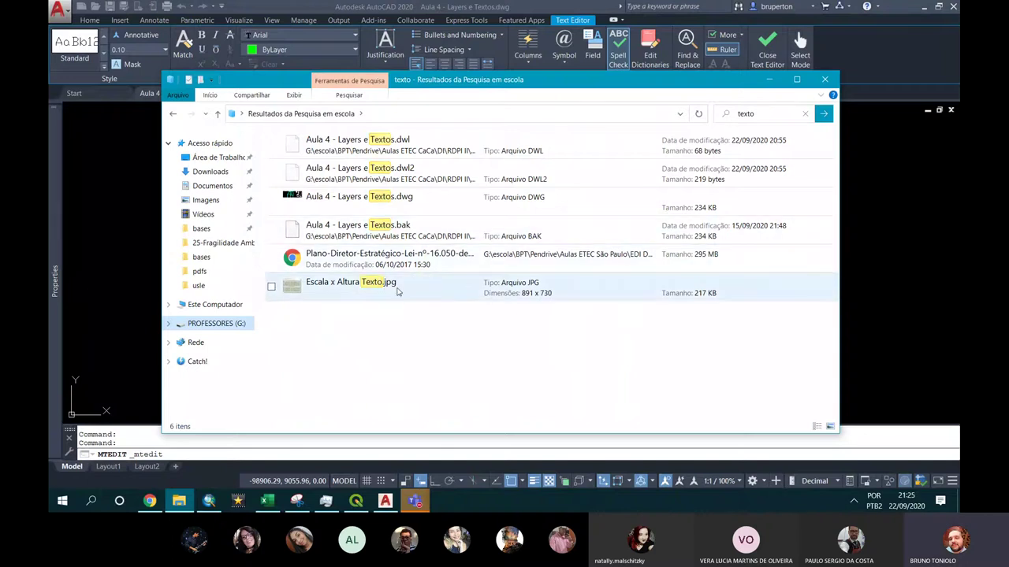
double_click(398, 291)
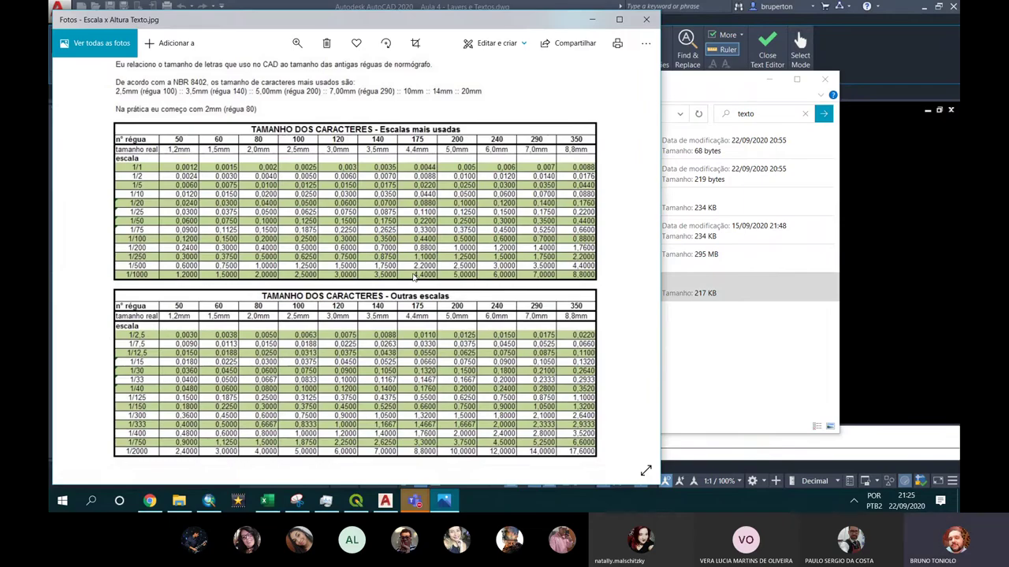
Review the character-size table full-screen in Photos, then return to the AutoCAD drawing
key(super+Up)
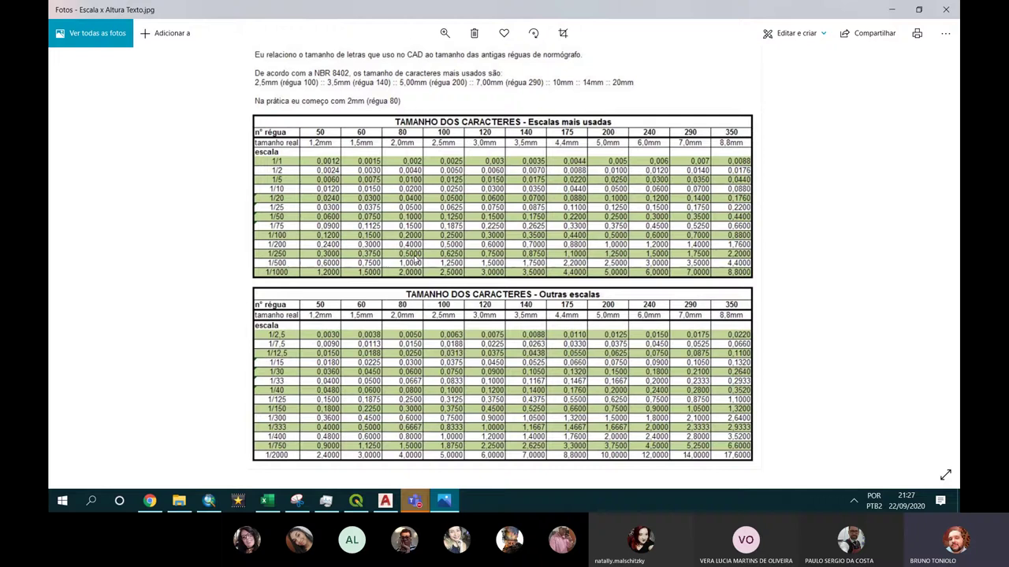
click(386, 502)
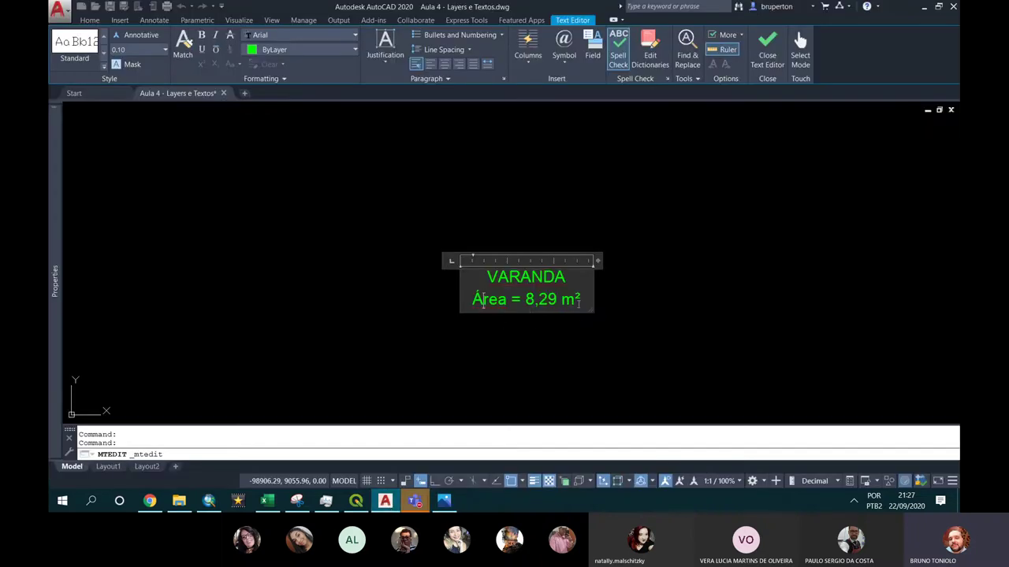
Close the text editor and delete the copied VARANDA label
click(630, 315)
scroll(551, 231, down, 10)
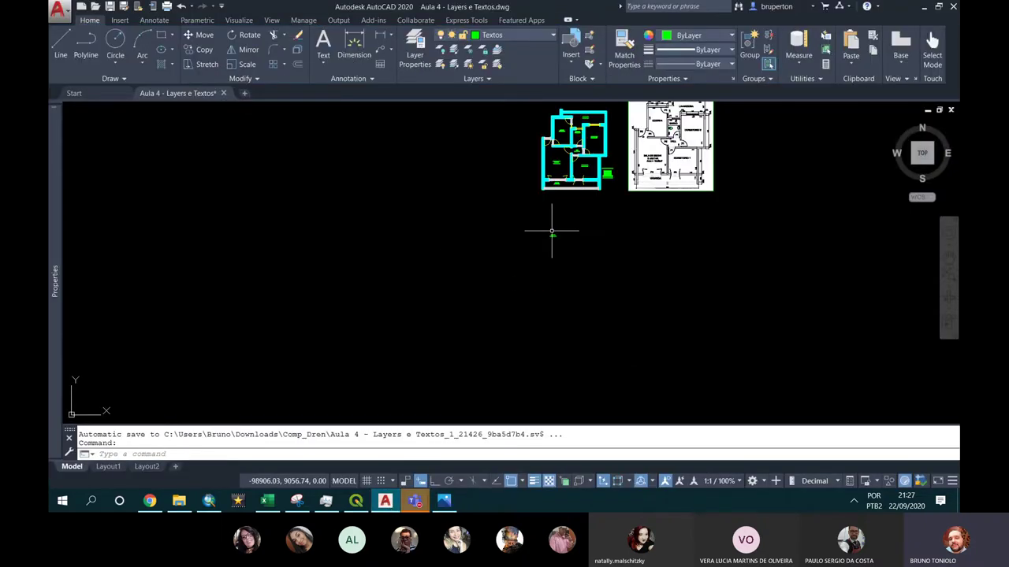
scroll(552, 231, up, 2)
scroll(524, 338, up, 3)
click(508, 406)
click(473, 360)
key(Delete)
Check the DORMITÓRIO 1 label's text height without changing it, then view the size table again
scroll(484, 365, down, 2)
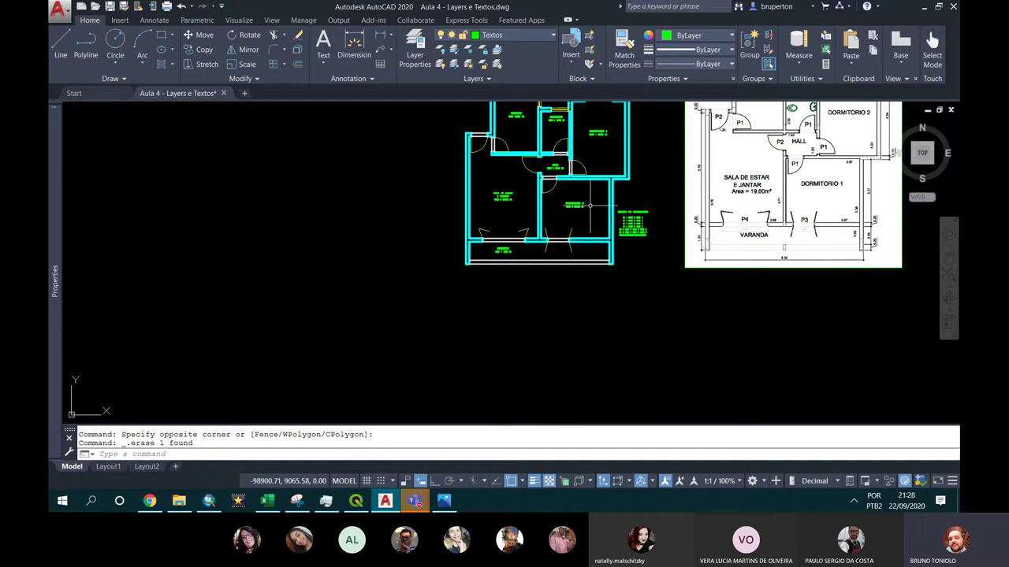
scroll(589, 205, up, 5)
click(529, 201)
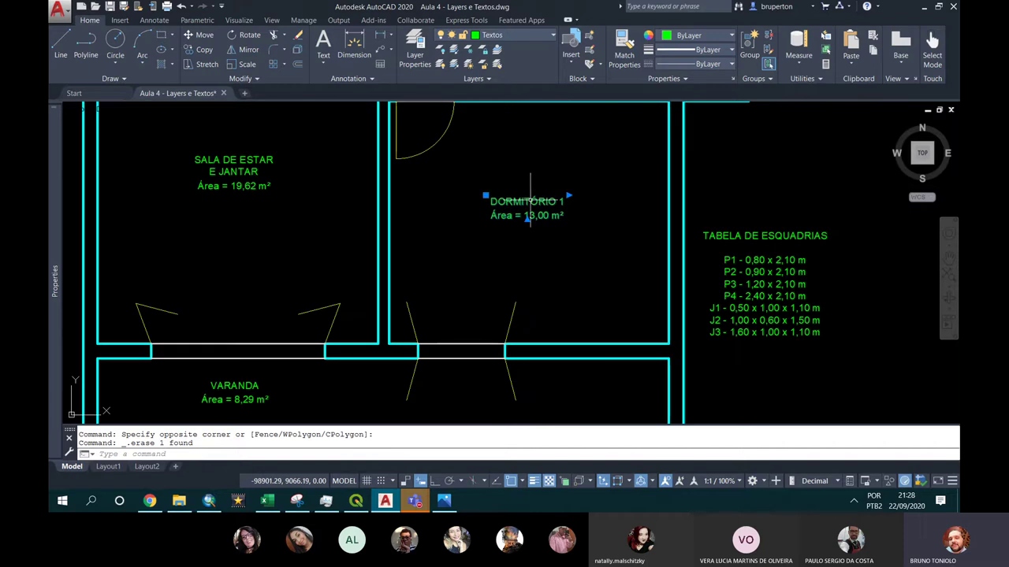
double_click(530, 202)
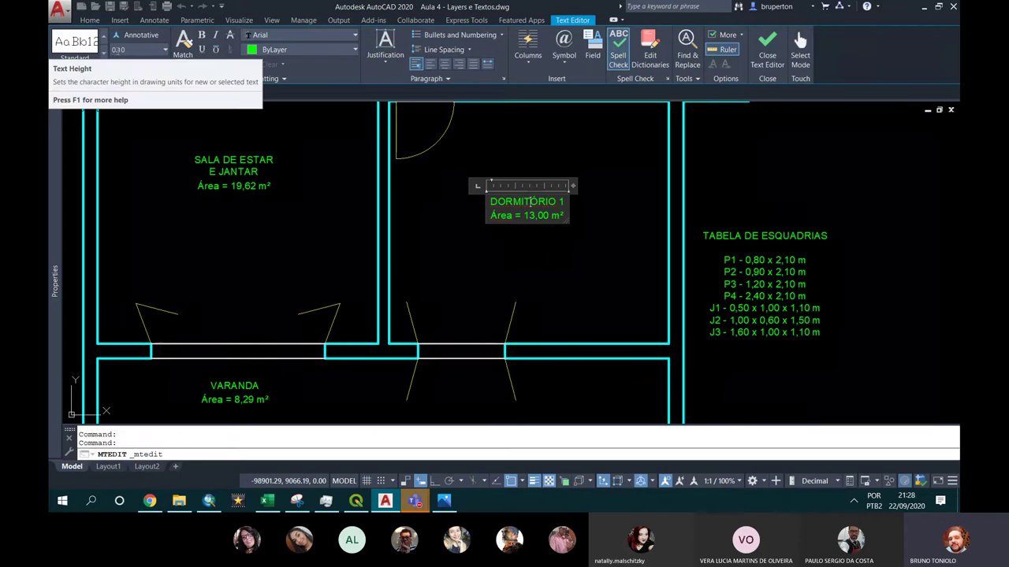
click(442, 253)
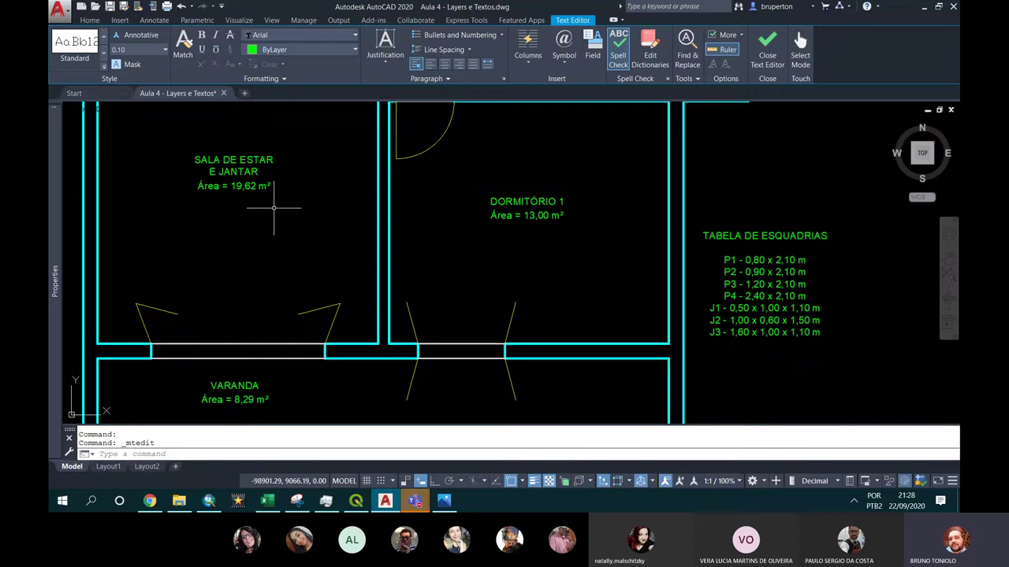
scroll(271, 214, down, 5)
scroll(412, 303, up, 3)
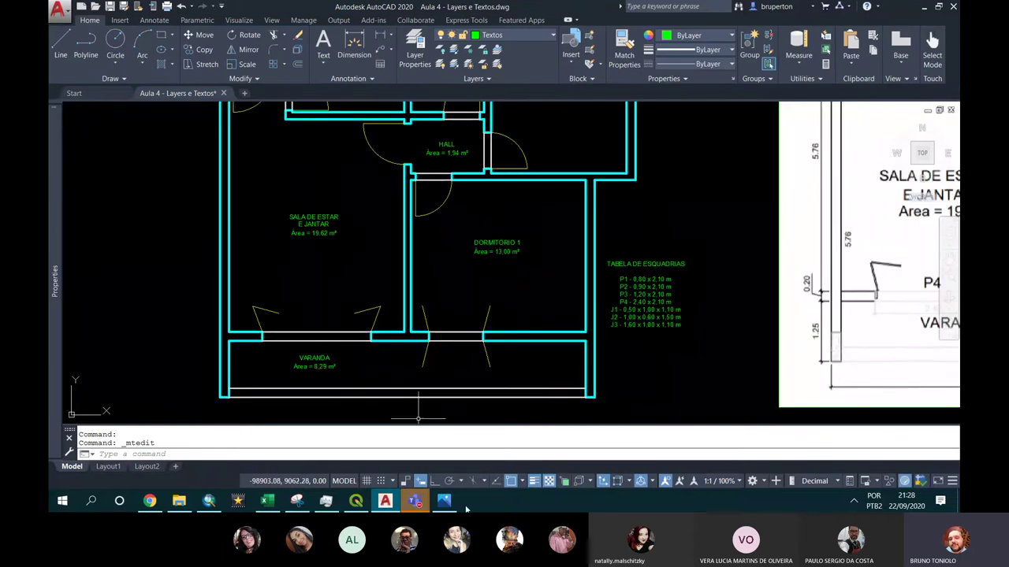
click(444, 500)
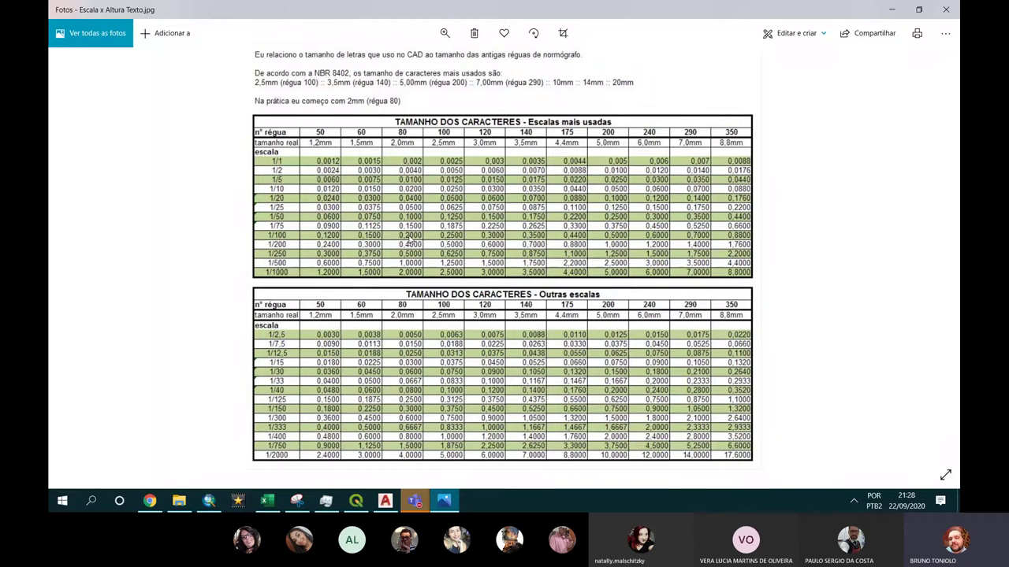
scroll(411, 244, up, 1)
scroll(417, 256, up, 1)
scroll(425, 272, up, 1)
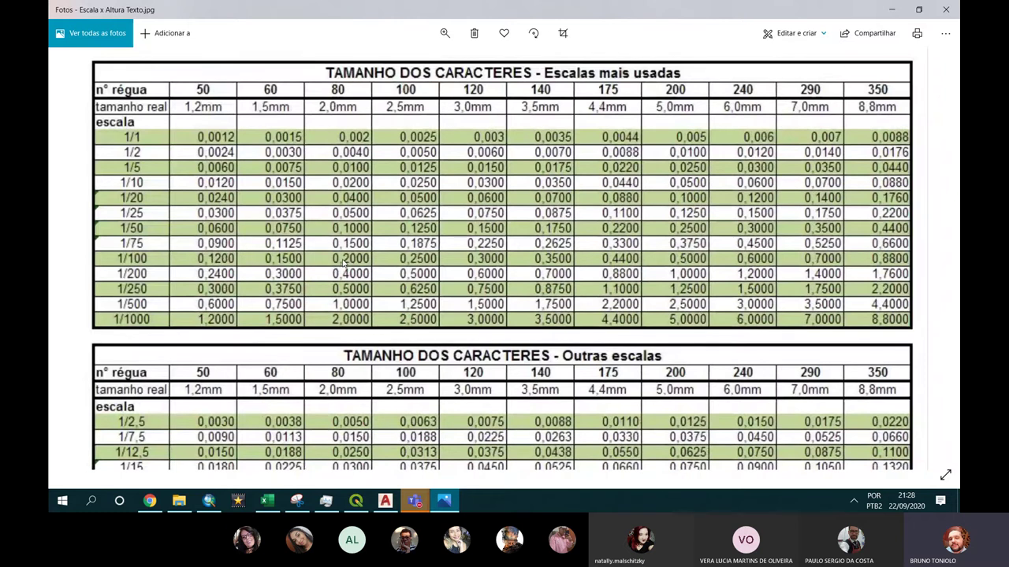
scroll(339, 268, down, 3)
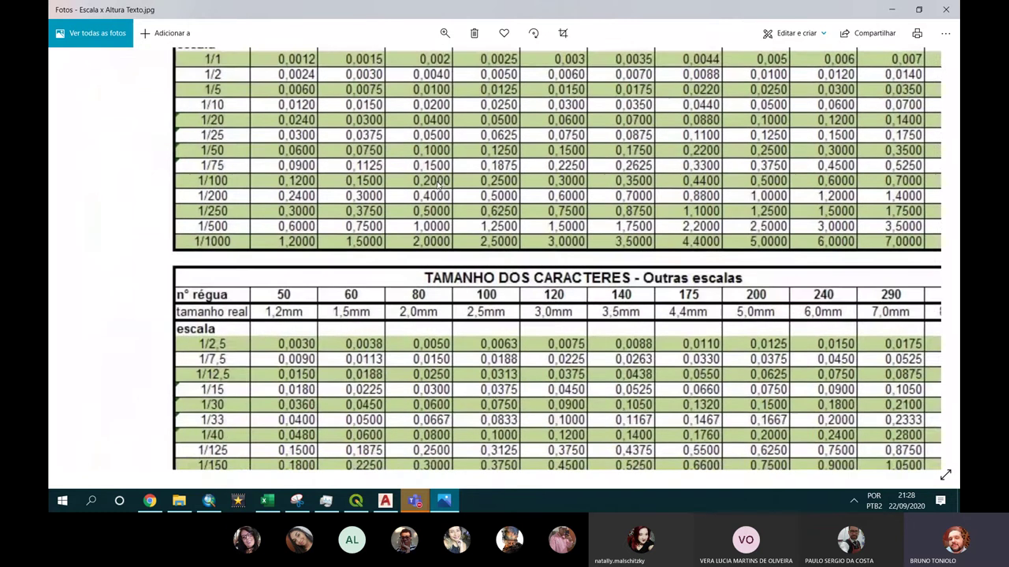
scroll(282, 313, up, 2)
scroll(331, 276, up, 3)
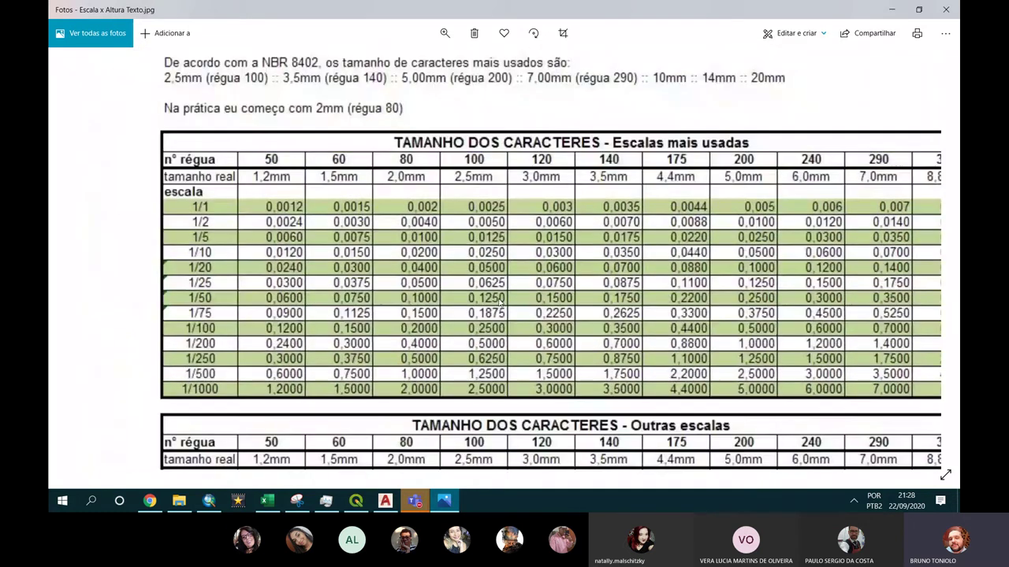
scroll(375, 242, left, 3)
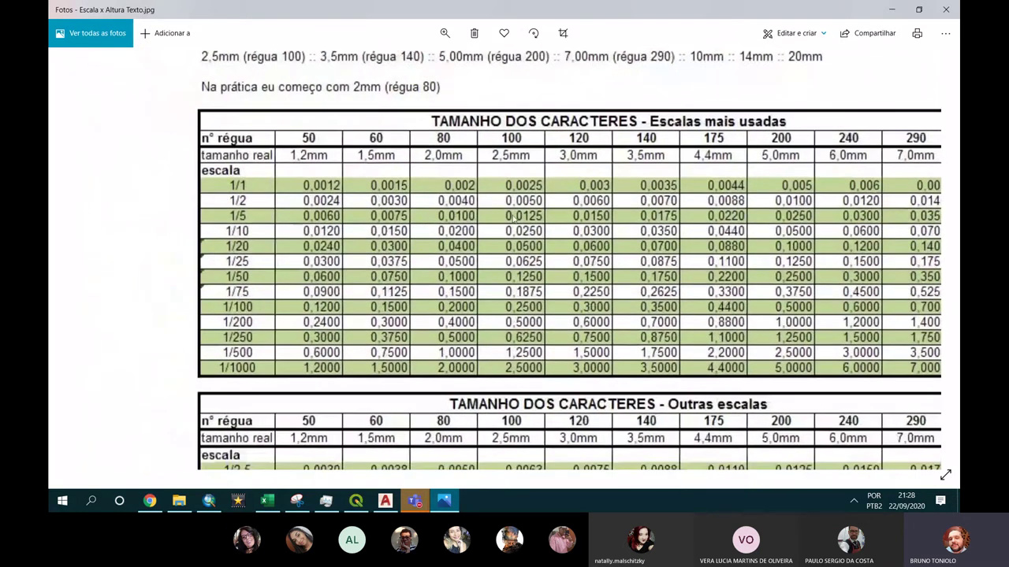
scroll(413, 259, right, 3)
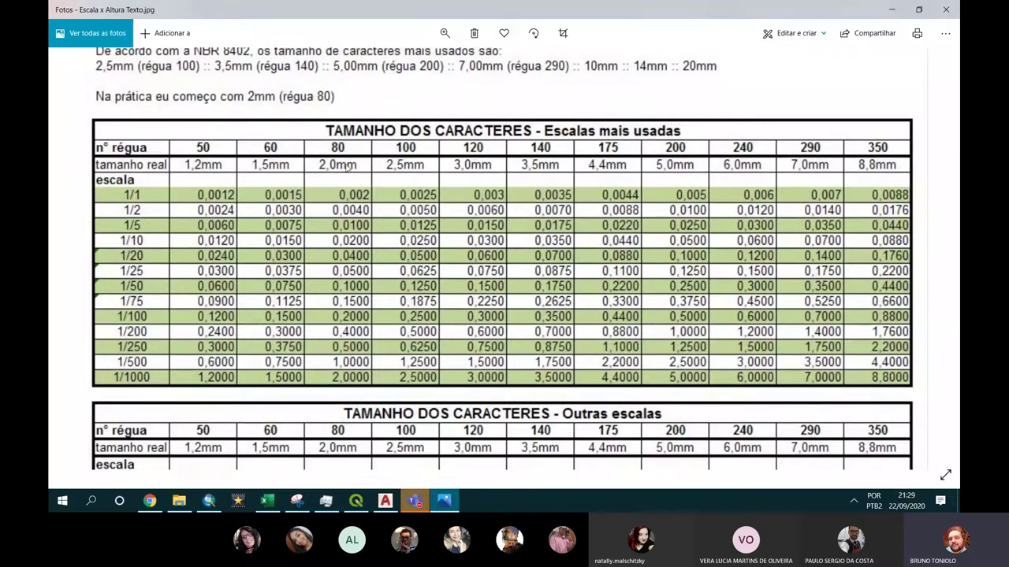
mouse_move(414, 500)
click(385, 500)
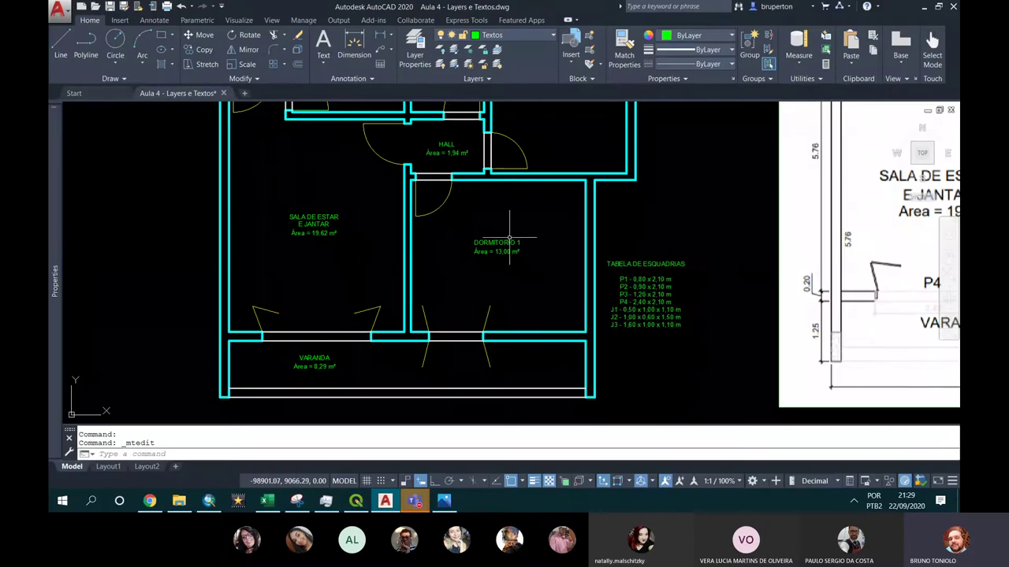
scroll(676, 306, up, 2)
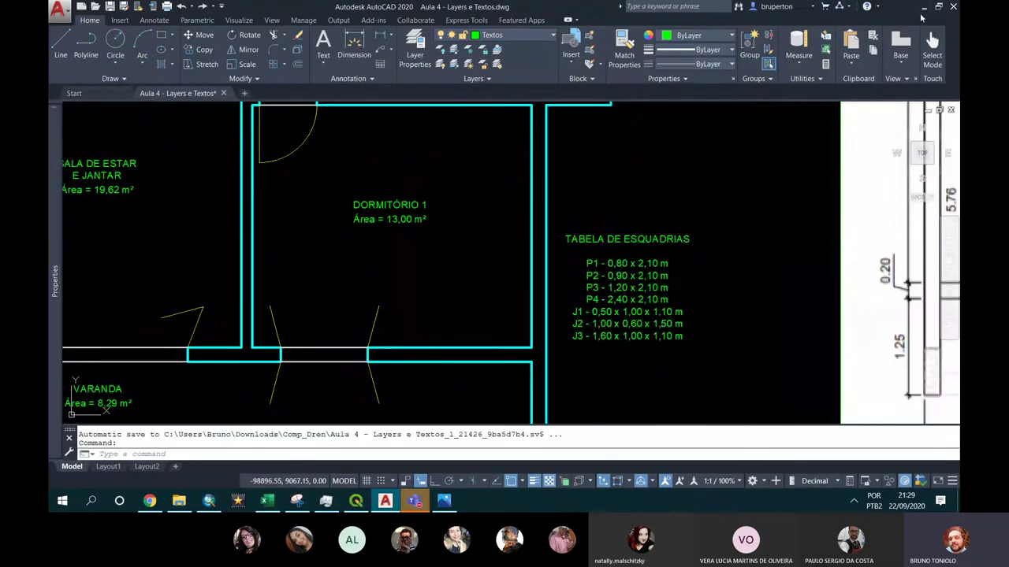
click(922, 7)
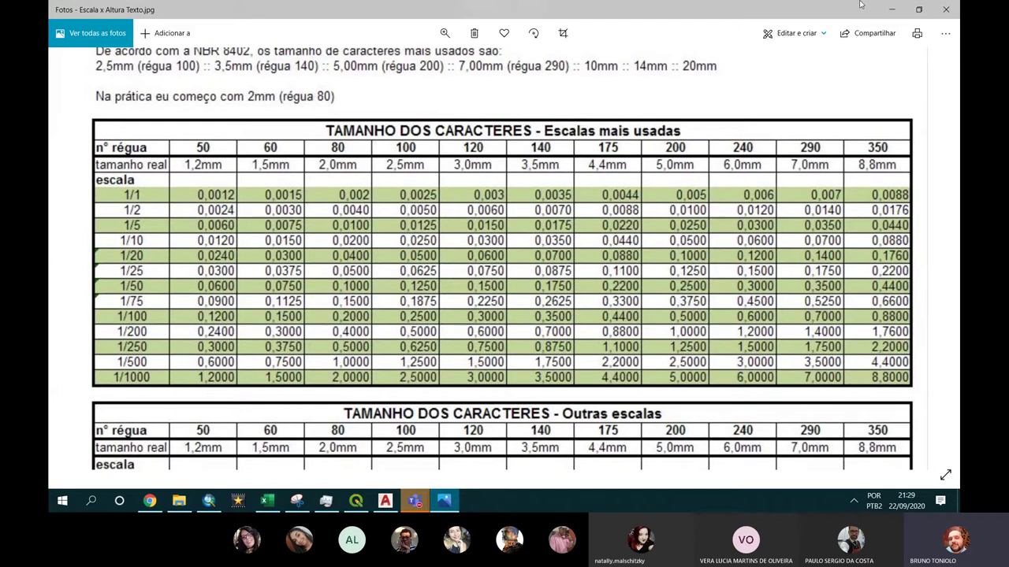
Minimize the character-size table image to return to the AutoCAD floor plan
click(893, 11)
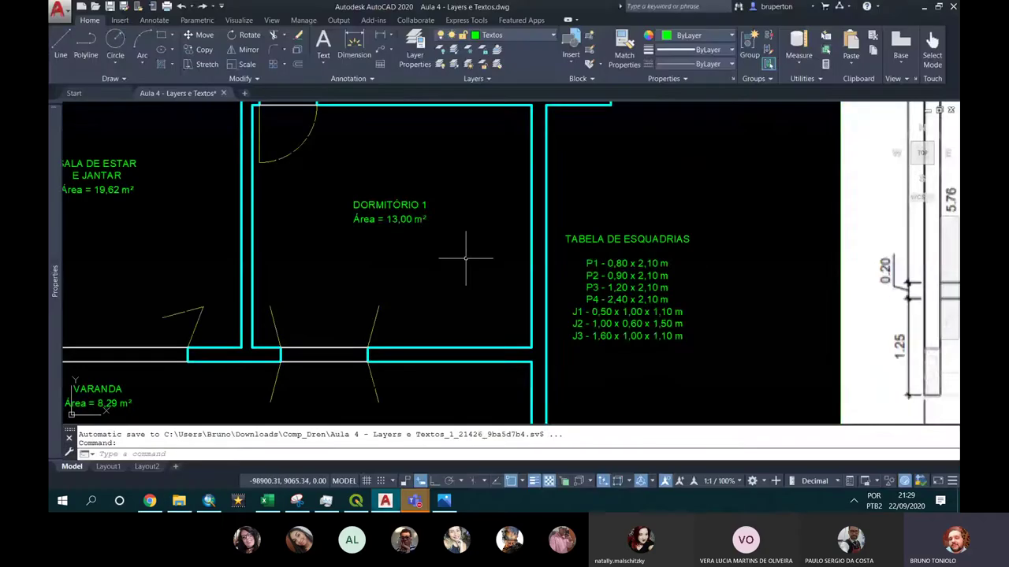
scroll(462, 259, down, 5)
scroll(418, 197, up, 5)
Pan to the balcony and window-select the VARANDA label
middle_drag(397, 158, 353, 441)
click(398, 346)
click(344, 313)
Copy the VARANDA / Área = 8,29 m² label to a spot below the floor plan
right_click(399, 211)
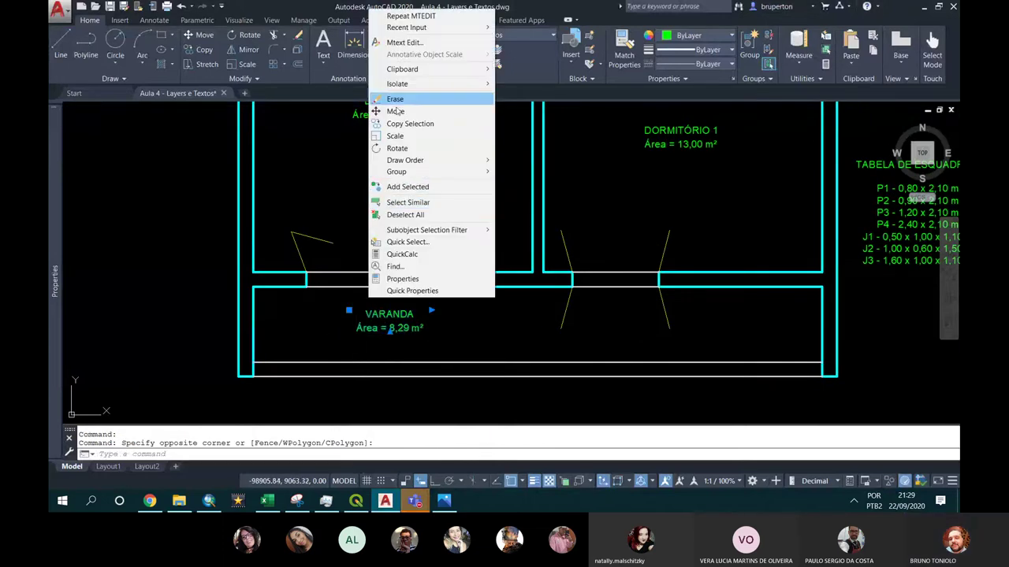
key(Escape)
click(390, 326)
scroll(407, 246, down, 3)
scroll(442, 309, up, 3)
scroll(439, 307, down, 1)
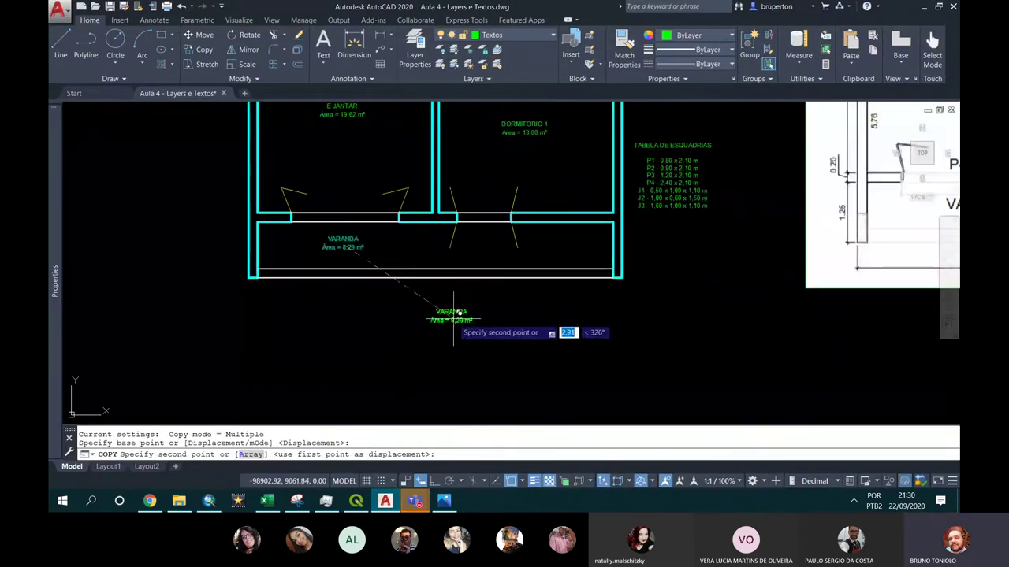
click(440, 307)
key(Escape)
click(439, 307)
scroll(438, 309, up, 2)
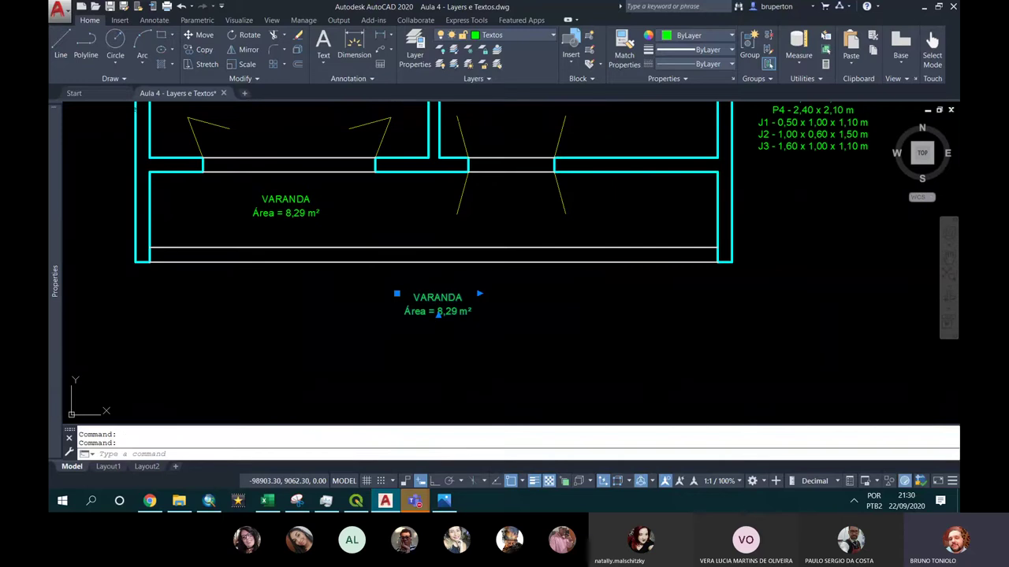
Retype the copied label's first lines as PLANTA / EXISTENTE, centred, in a wider box
double_click(438, 312)
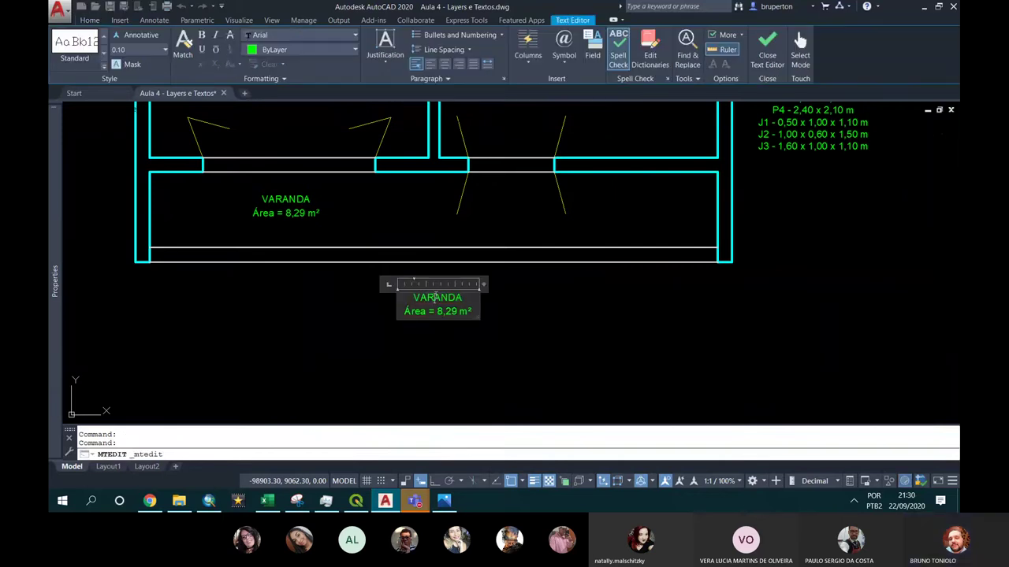
text(PLANTA DE A)
key(BackSpace)
key(BackSpace)
key(BackSpace)
text(EXISTENTE)
key(Return)
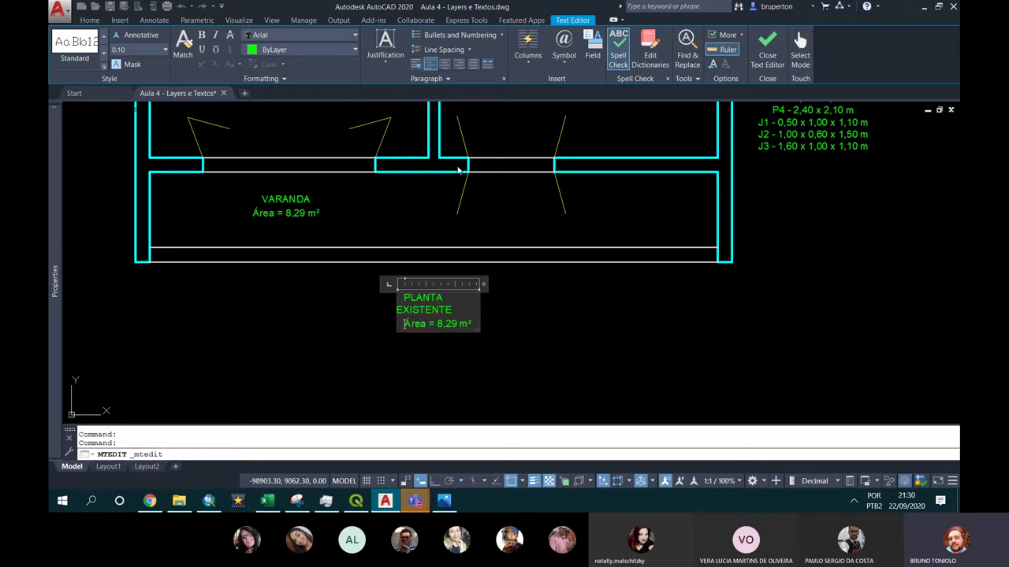
drag(478, 324, 369, 283)
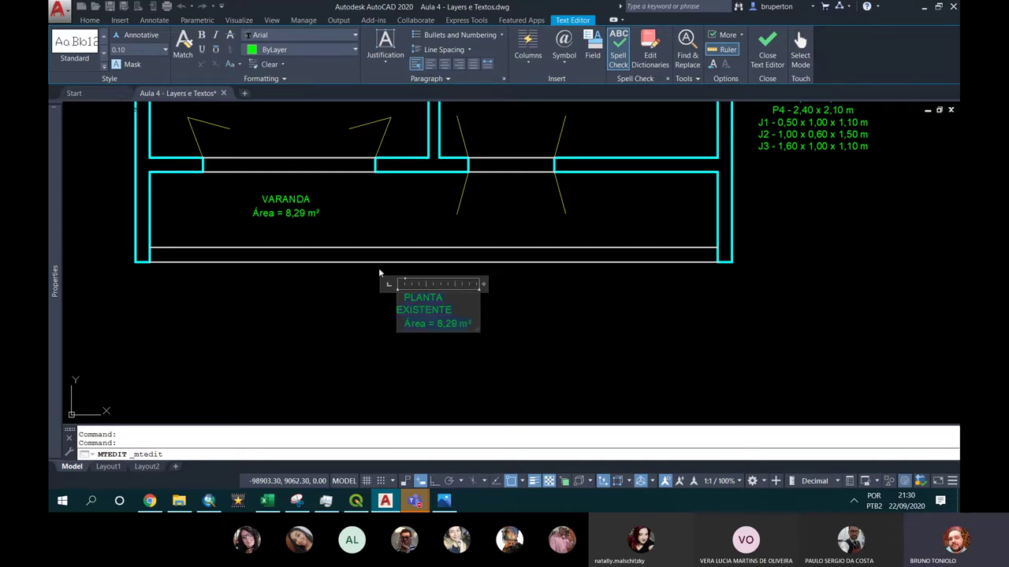
click(431, 63)
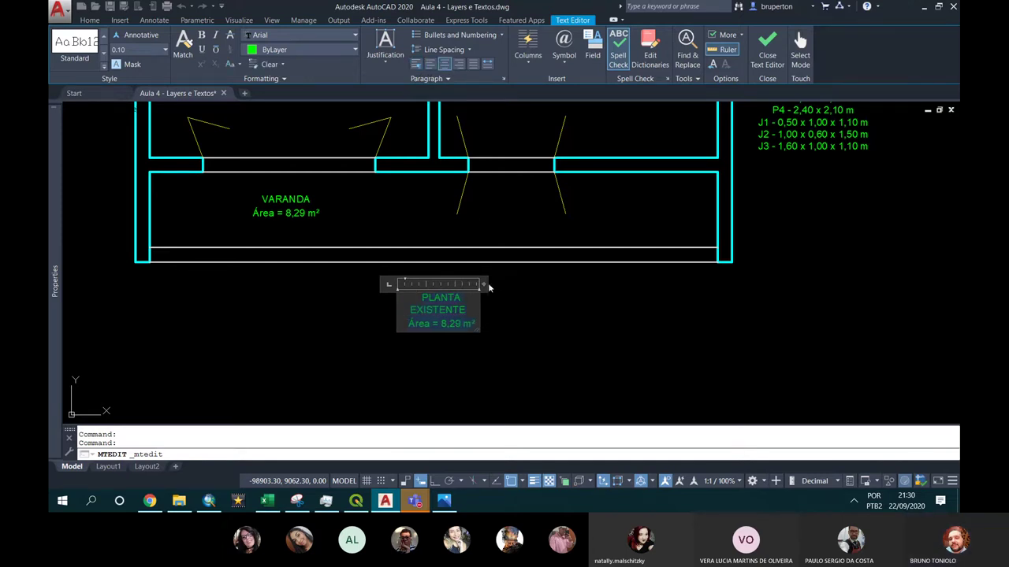
mouse_move(484, 284)
mouse_down()
mouse_move(597, 280)
mouse_move(562, 284)
mouse_up()
Complete the title as PLANTA DE DE ARQUITETURA and replace the area line with 'esc.: 1:50'
click(472, 299)
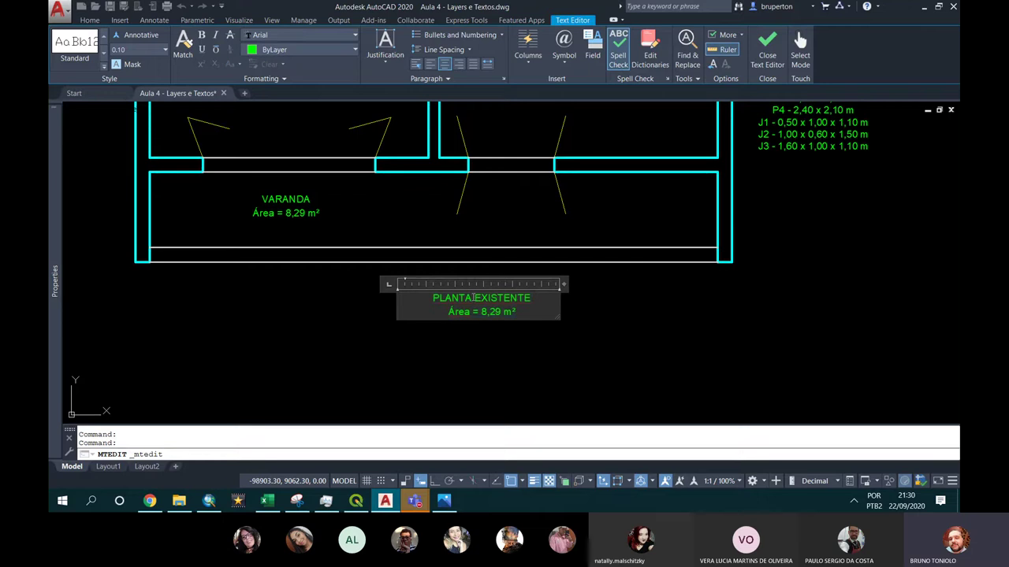
text(DE ARQUIET)
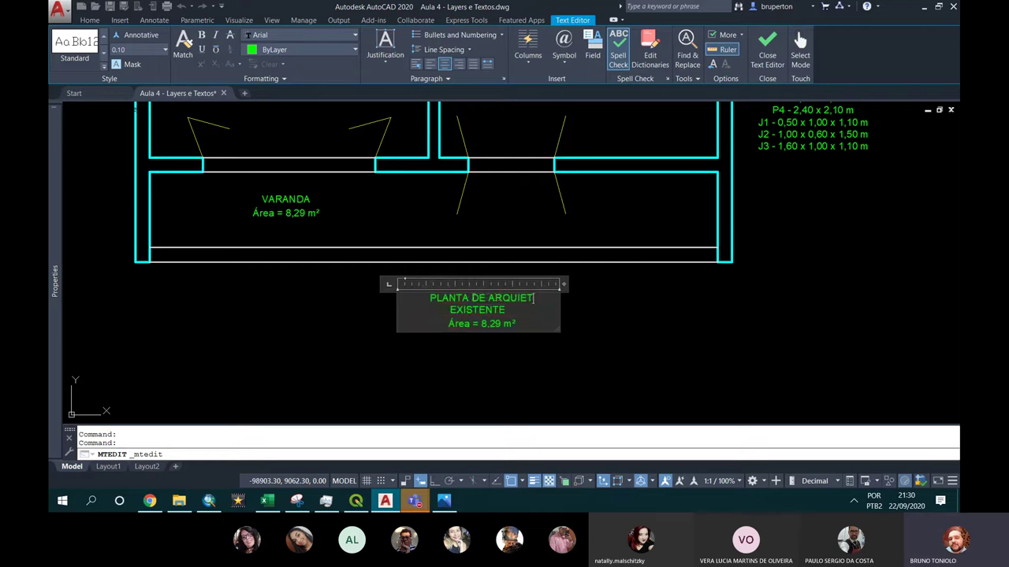
key(BackSpace)
key(BackSpace)
key(BackSpace)
key(BackSpace)
key(BackSpace)
key(BackSpace)
text(DE)
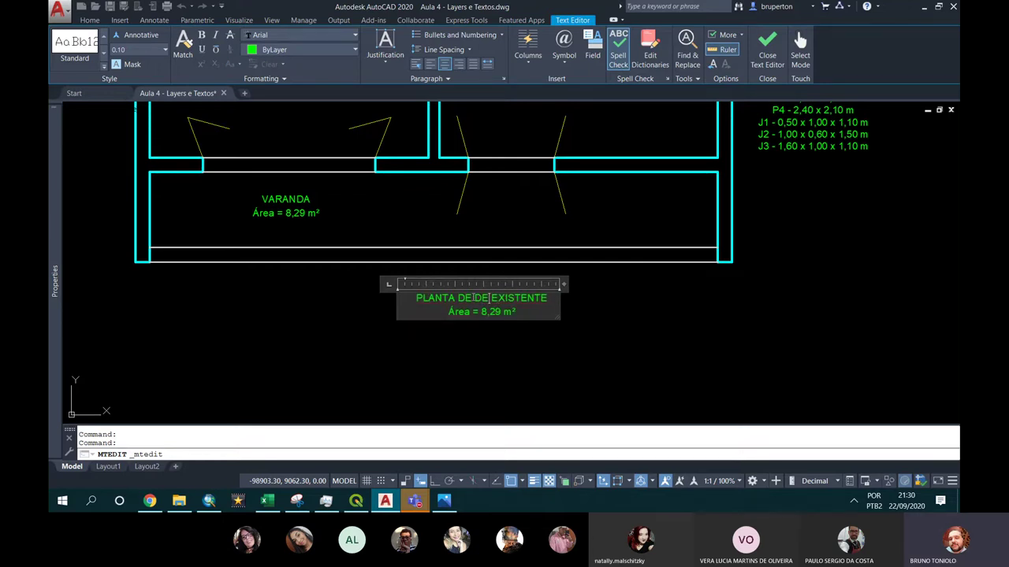
key(BackSpace)
key(BackSpace)
text(ARQU)
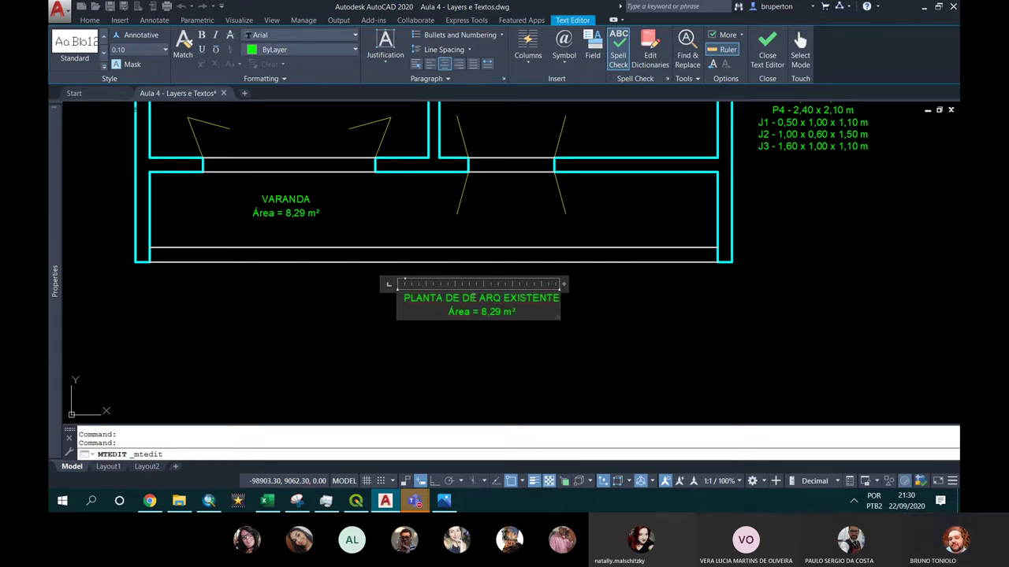
text(ITETURA)
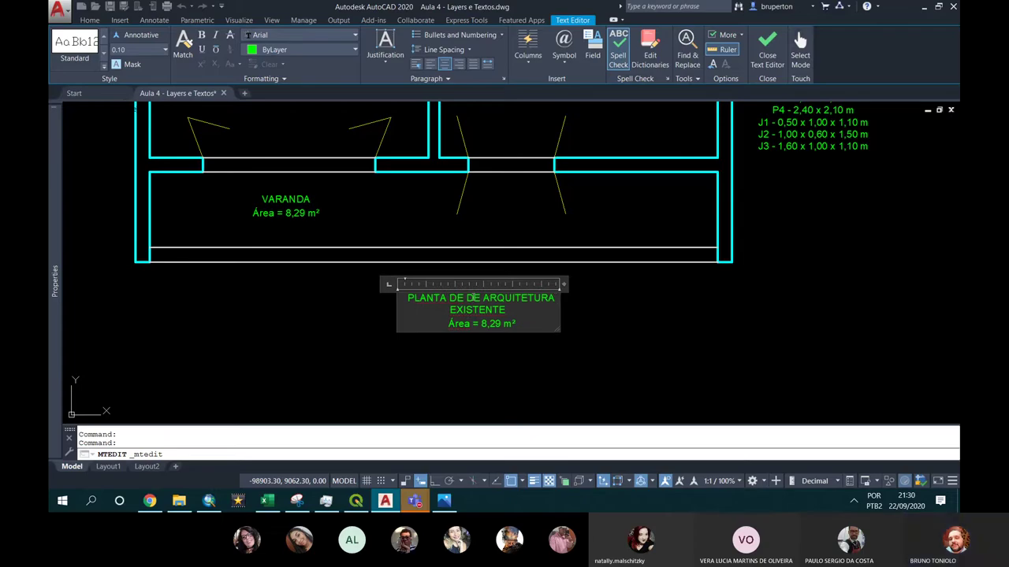
drag(516, 324, 451, 329)
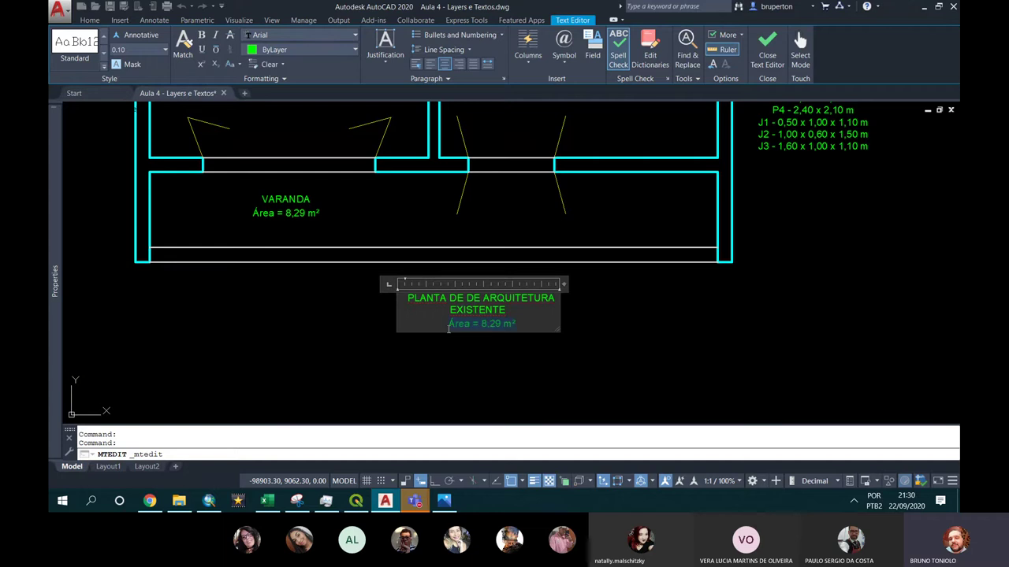
key(BackSpace)
text(es)
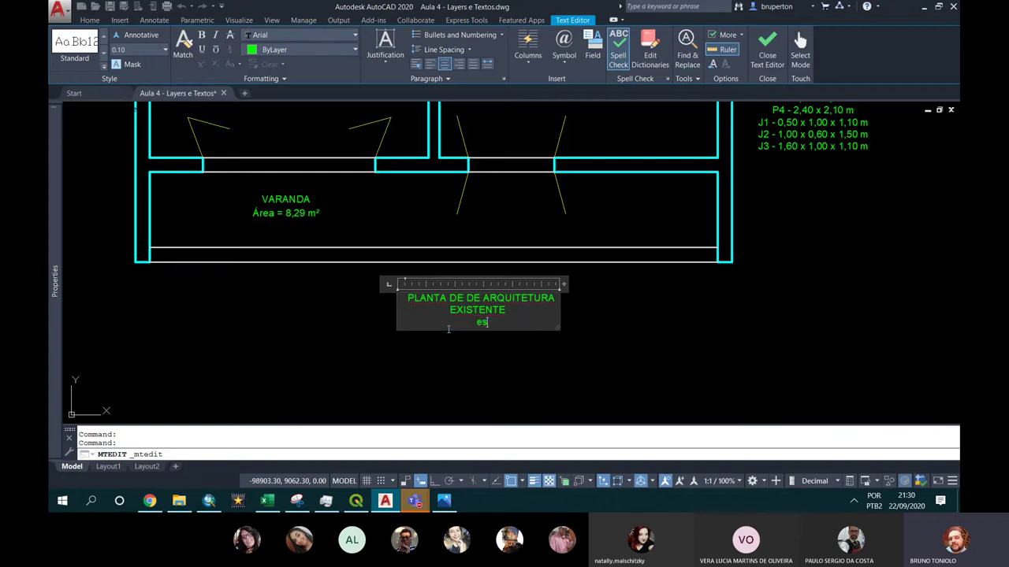
text(c)
text(.:)
text( 1:)
text(50)
Set the whole title to 0.15 text height and widen its text box
key(ctrl+a)
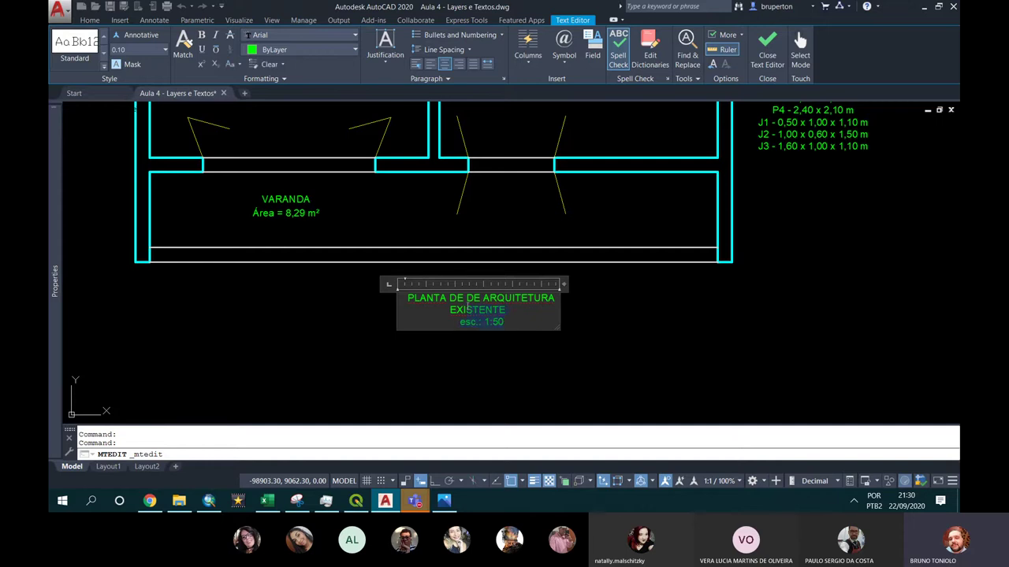
click(143, 49)
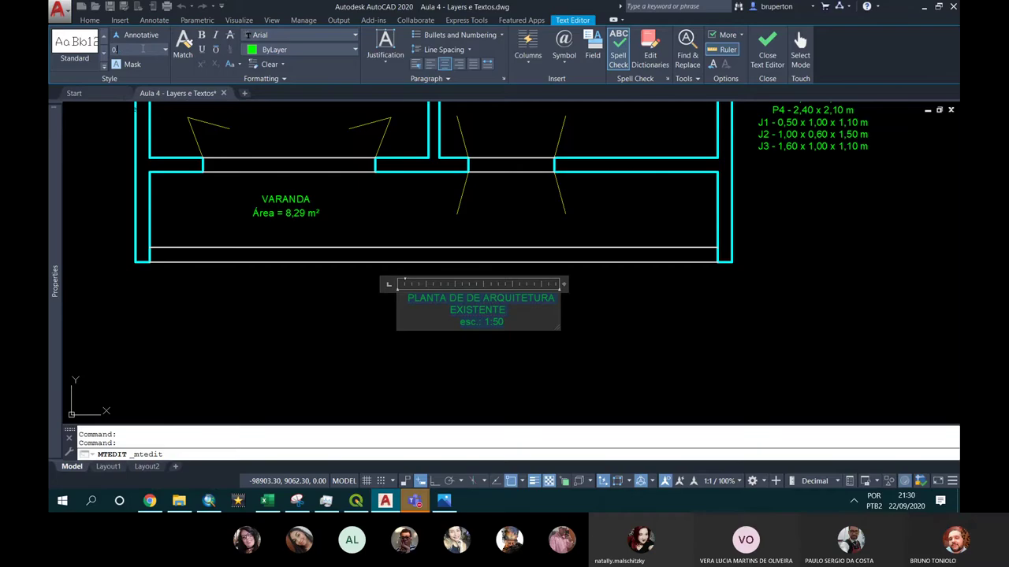
text(.15)
key(Return)
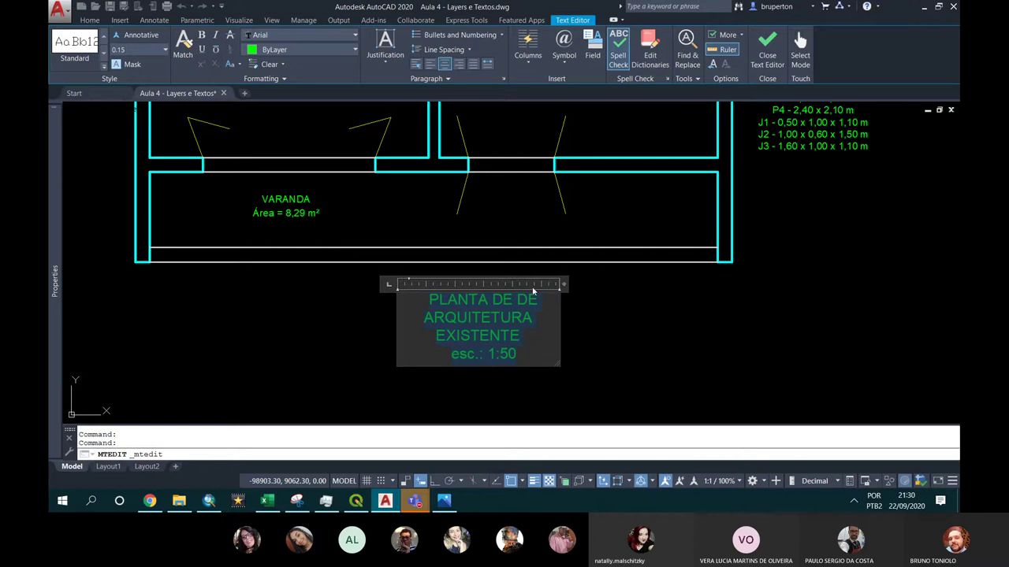
drag(565, 290, 637, 283)
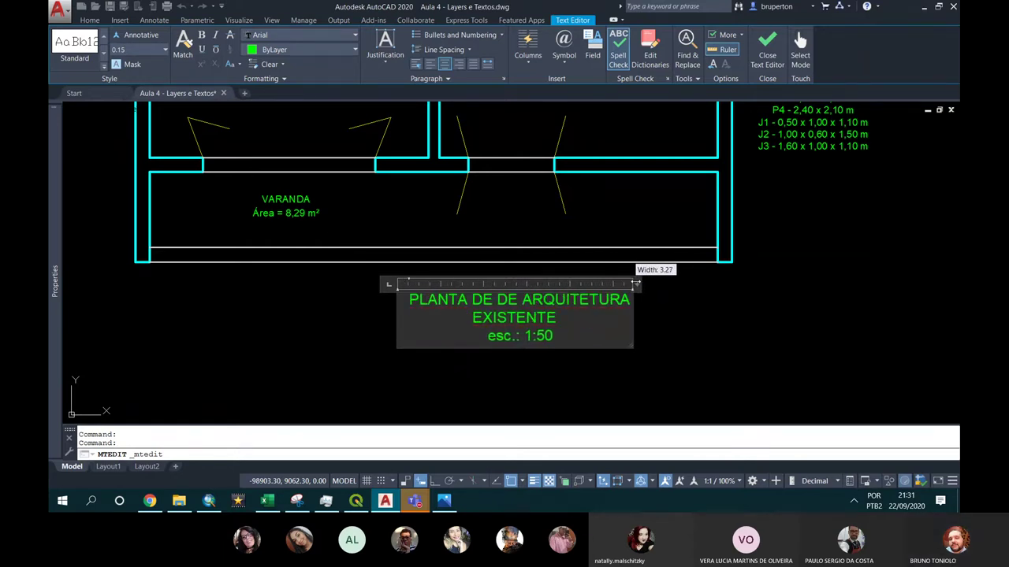
drag(637, 284, 635, 284)
click(555, 351)
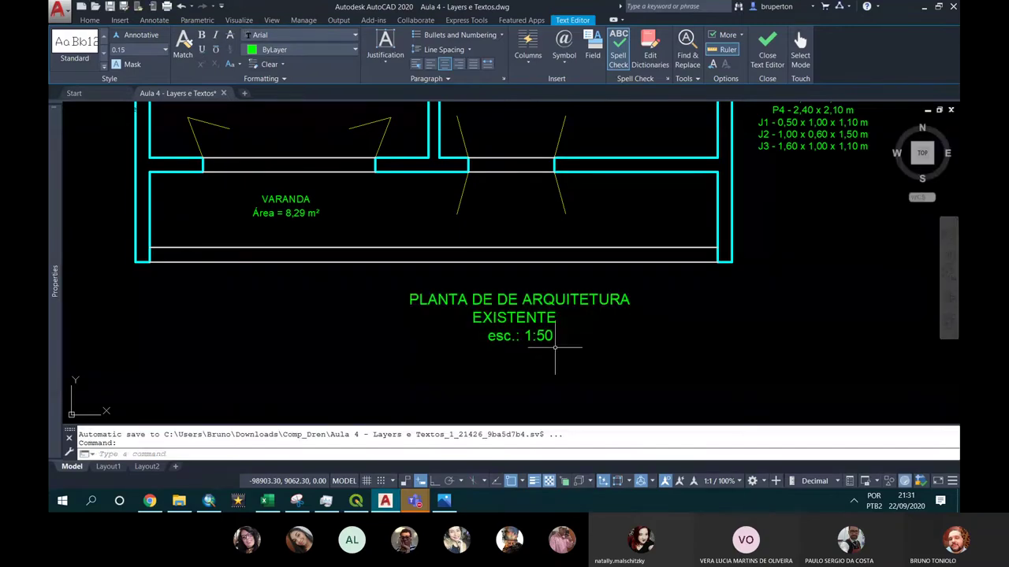
Select the title and grab its grip, toggling Ortho and the mid object snap
click(559, 342)
click(486, 320)
click(514, 339)
click(514, 339)
click(515, 339)
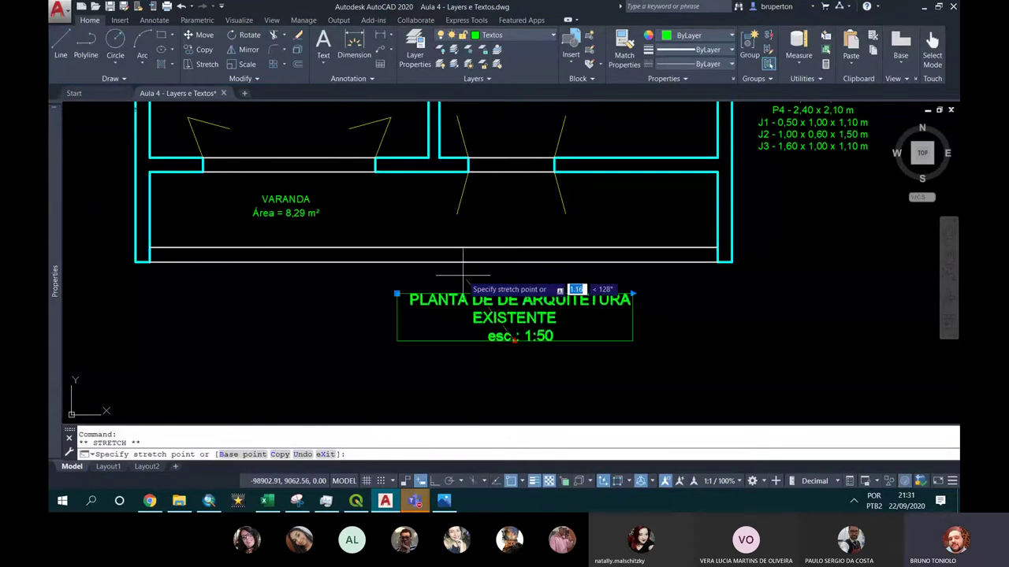
key(F8)
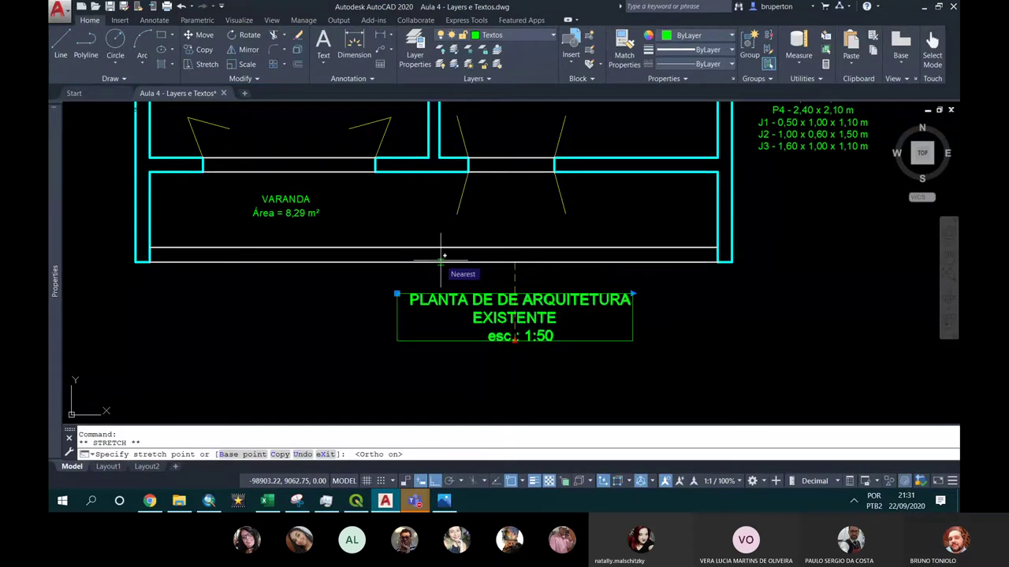
key(F8)
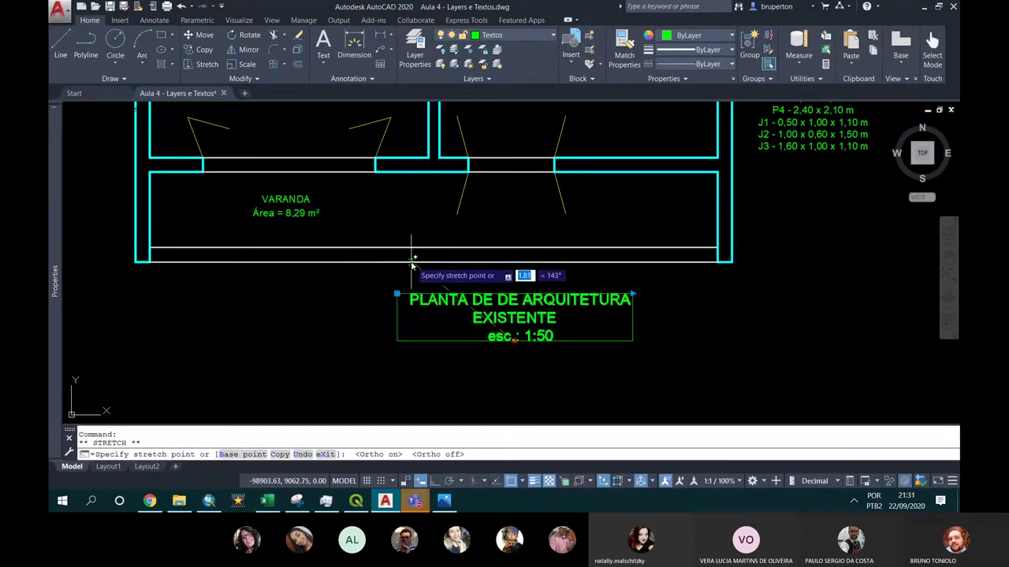
text(d)
key(Return)
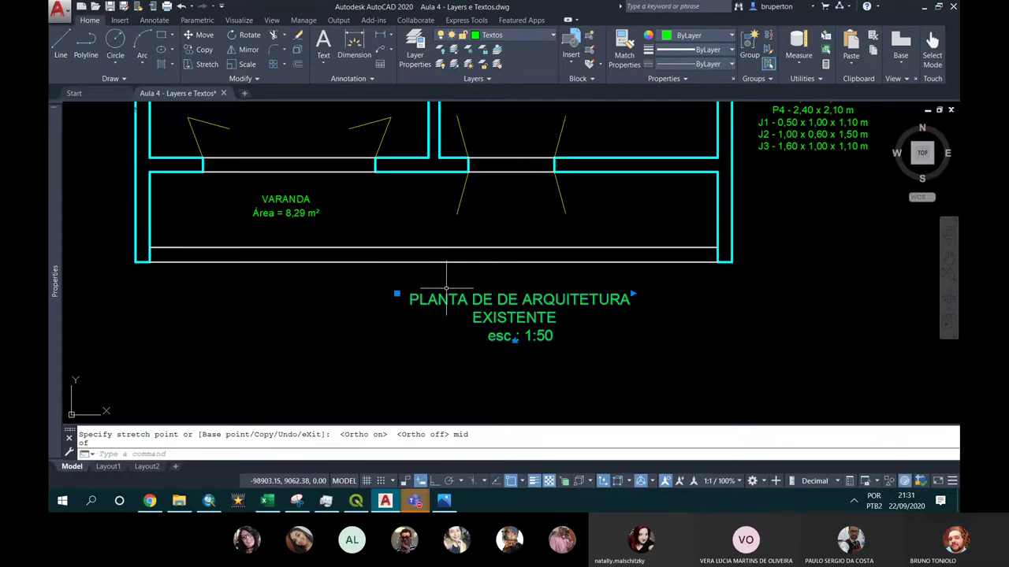
Move the title to sit centred beneath the floor plan, then reopen it for editing
key(Escape)
text(m)
key(Return)
click(469, 288)
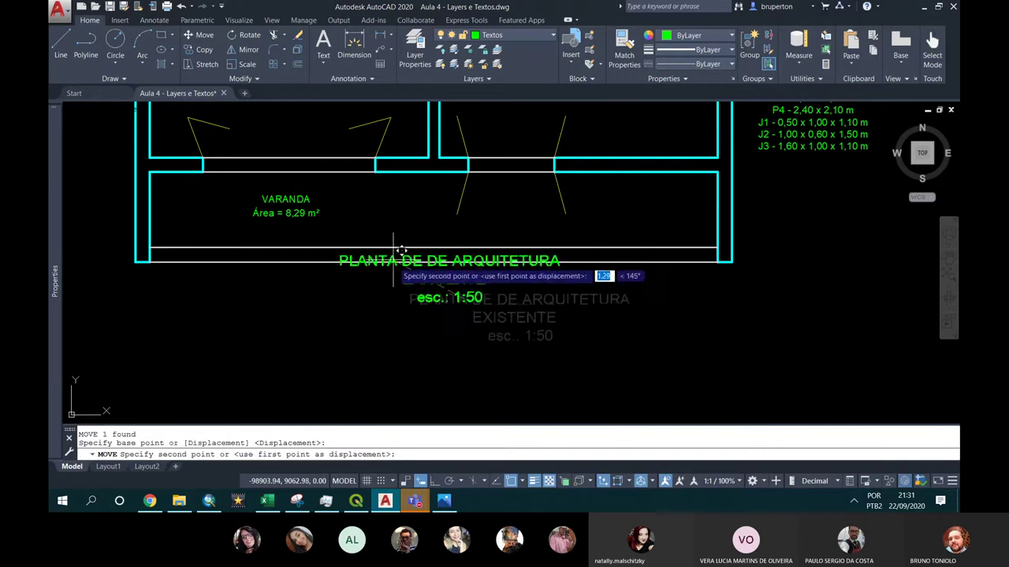
click(377, 297)
scroll(473, 331, down, 3)
scroll(463, 330, up, 2)
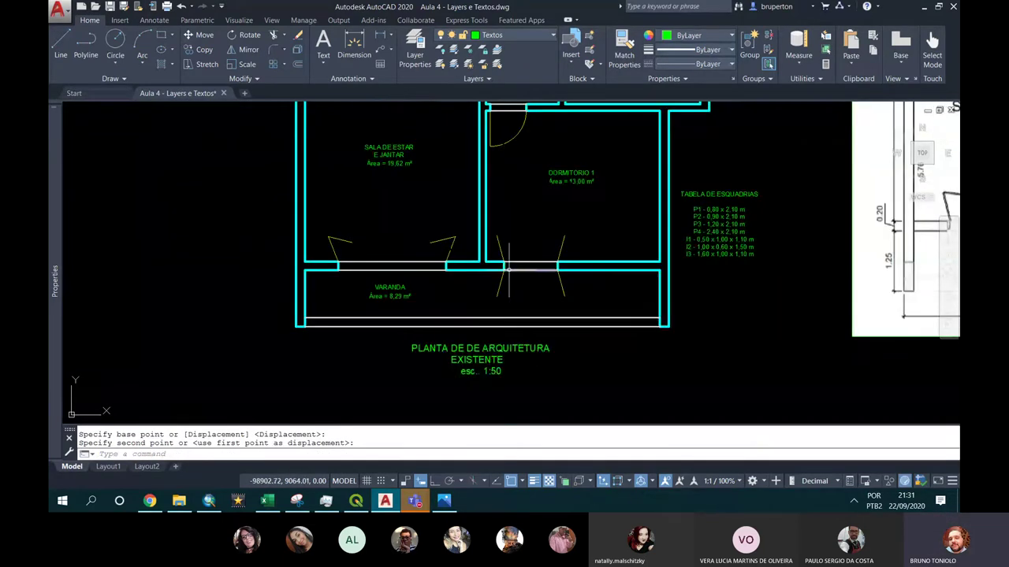
scroll(469, 348, up, 2)
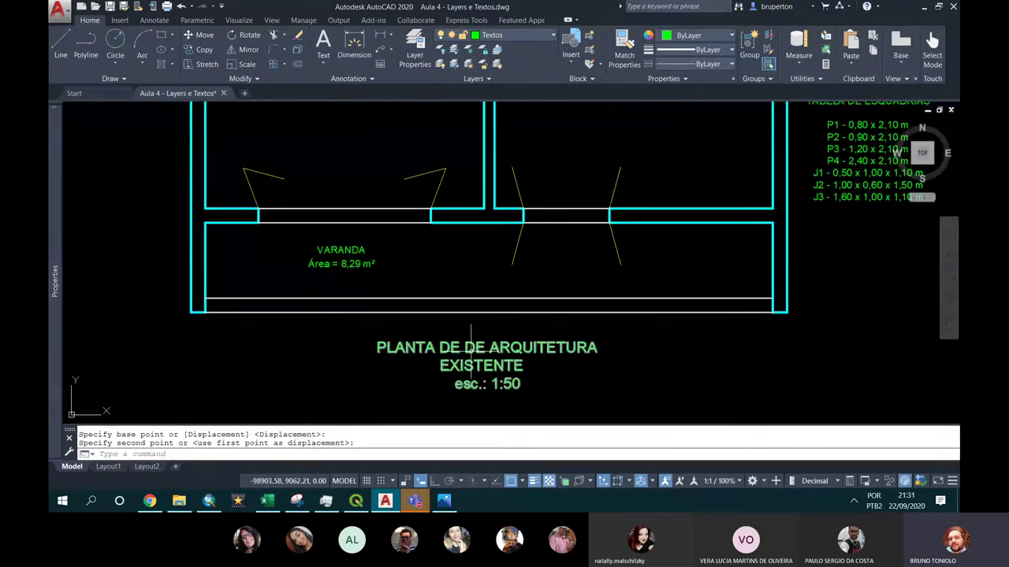
click(473, 346)
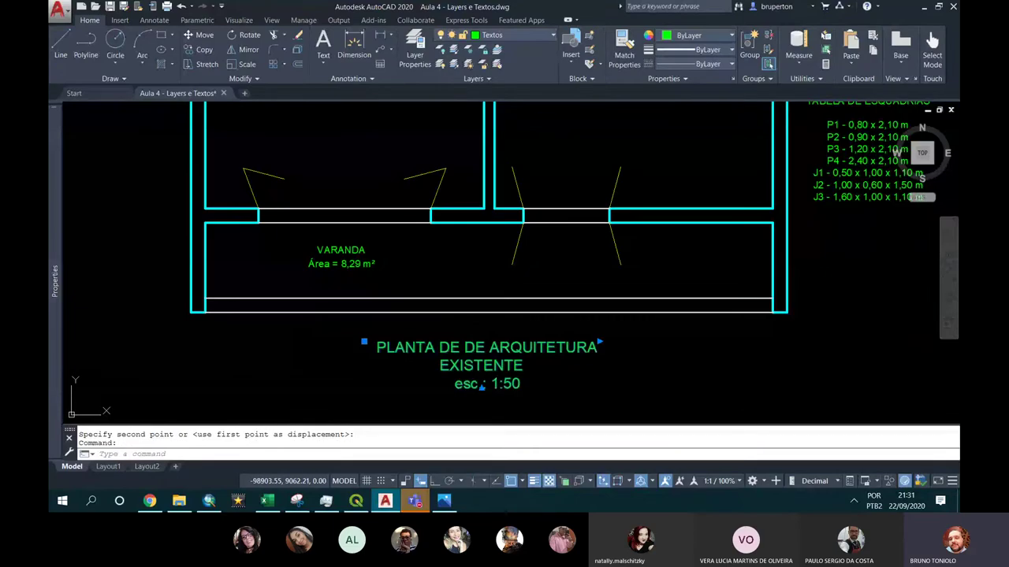
double_click(451, 348)
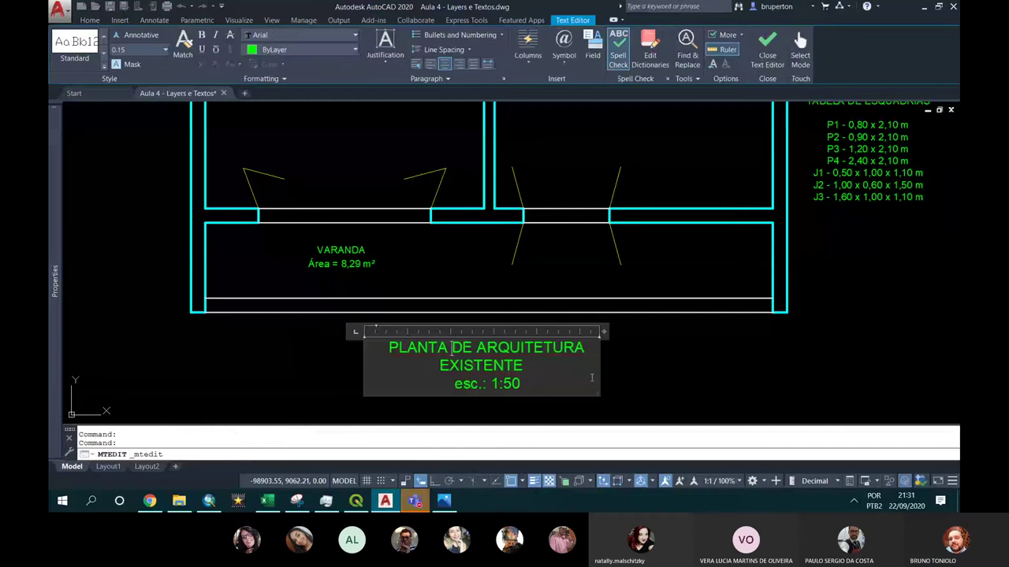
Finish the corrected title and zoom to show the whole plan and reference image
click(619, 376)
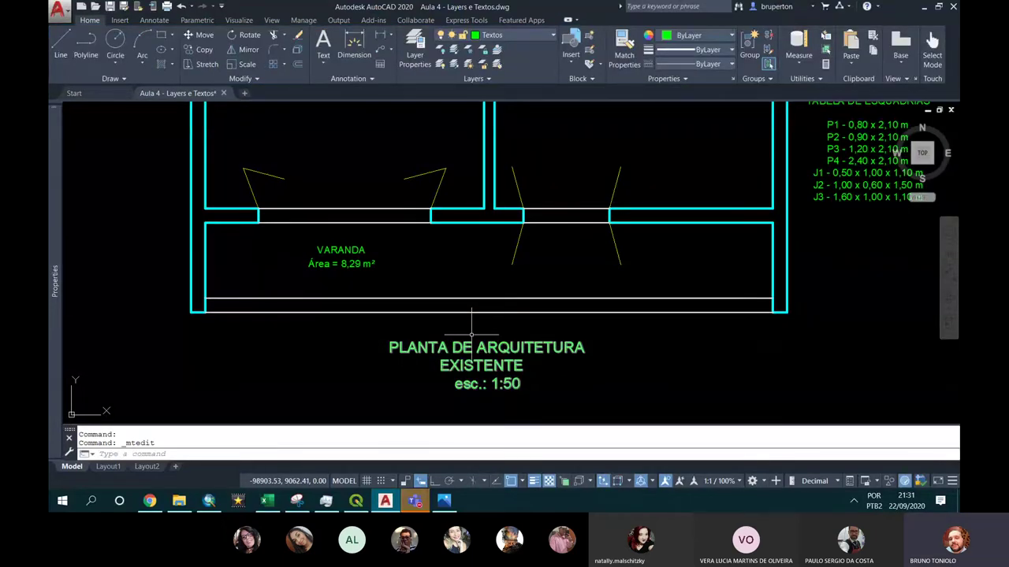
scroll(471, 335, down, 2)
scroll(461, 286, up, 3)
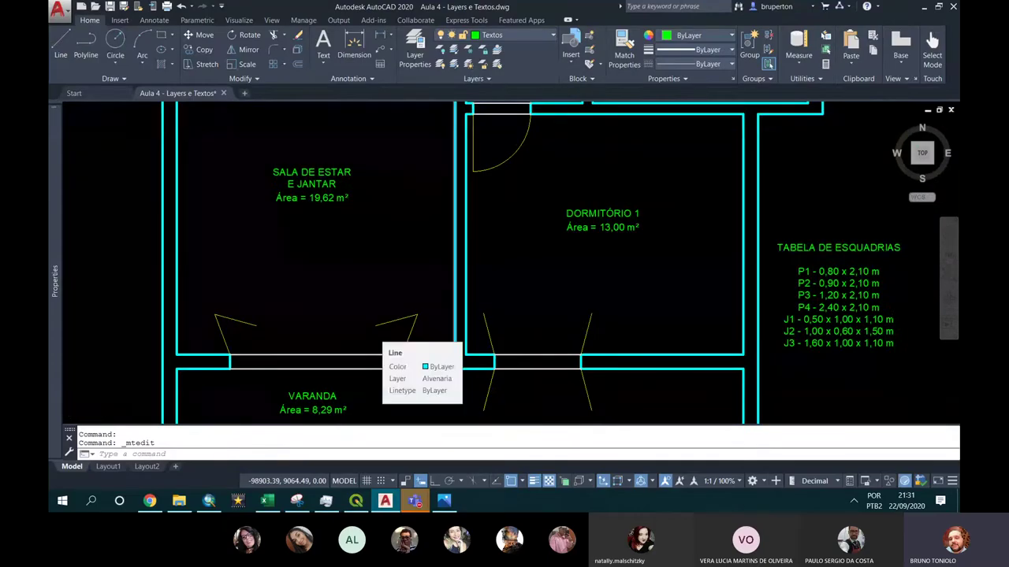
scroll(455, 334, down, 5)
scroll(462, 308, up, 2)
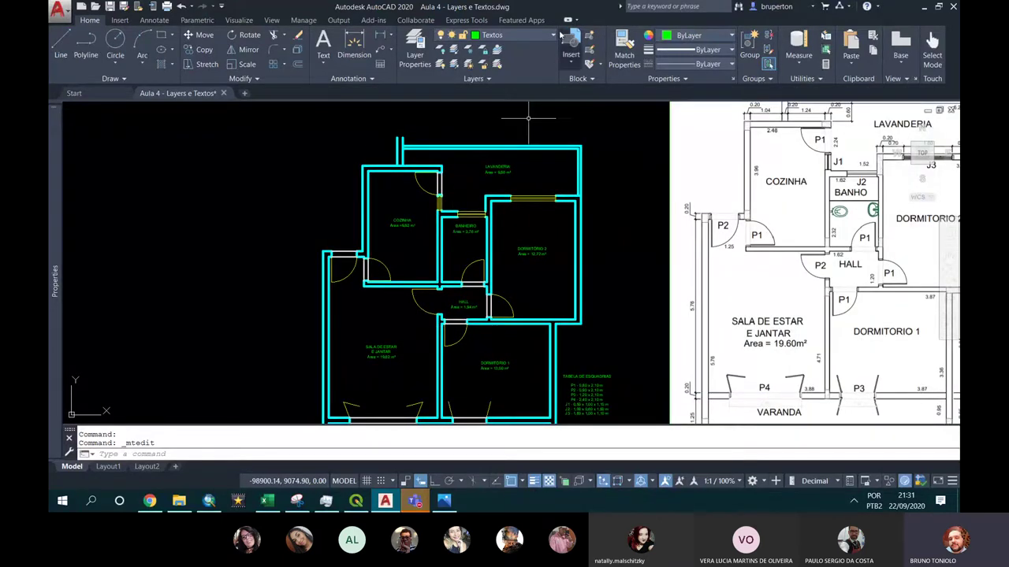
click(512, 39)
Switch the current layer from Textos to Cotas
scroll(512, 43, up, 1)
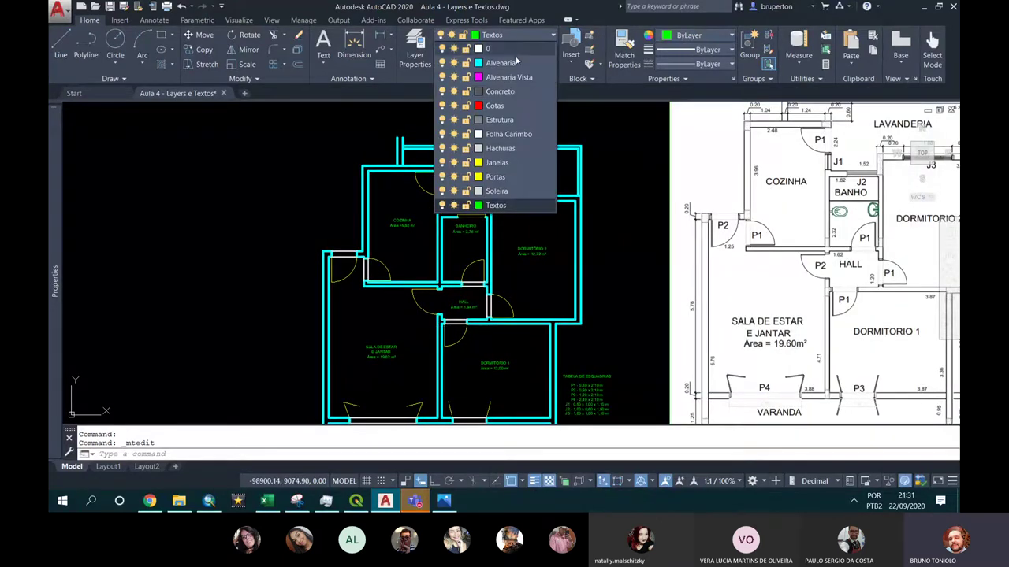
click(495, 106)
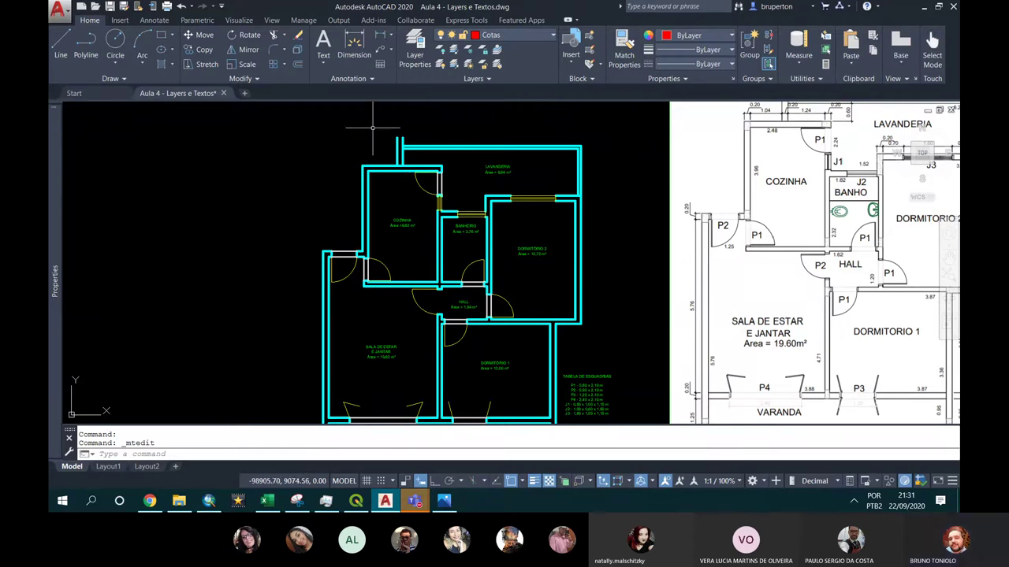
click(367, 80)
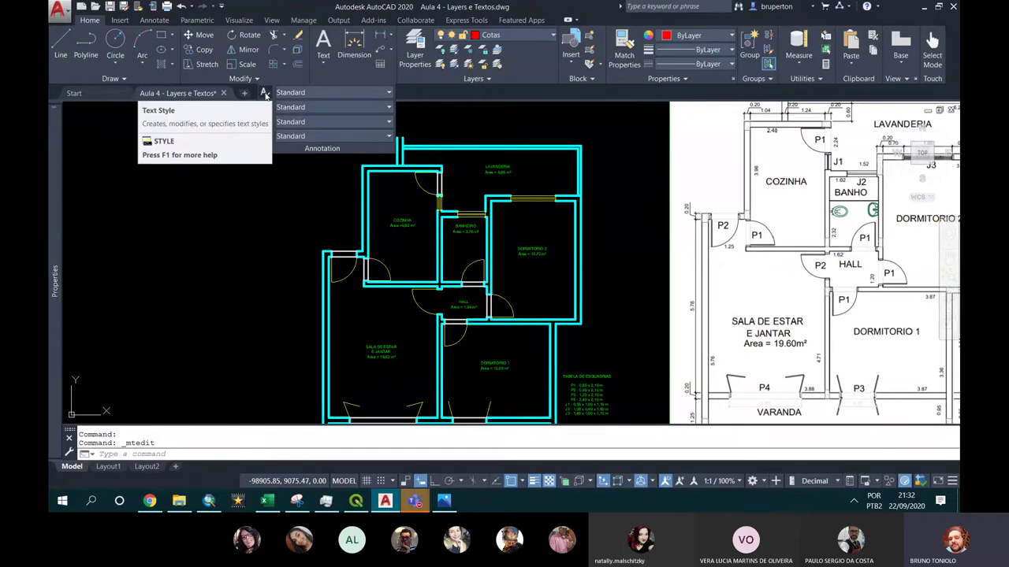
Create text style R80 using Arial at height 0.10
click(264, 94)
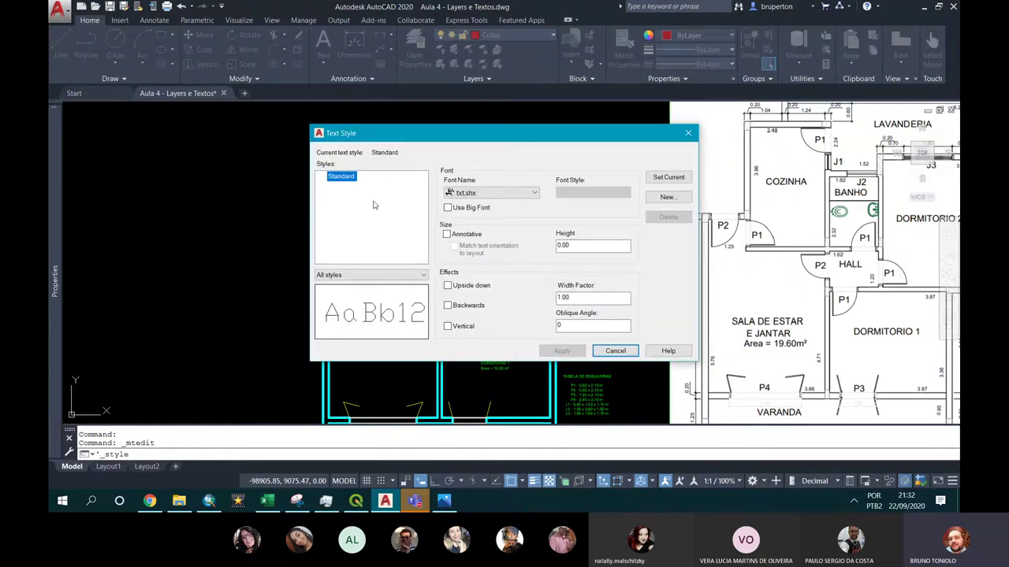
click(665, 197)
text(R80)
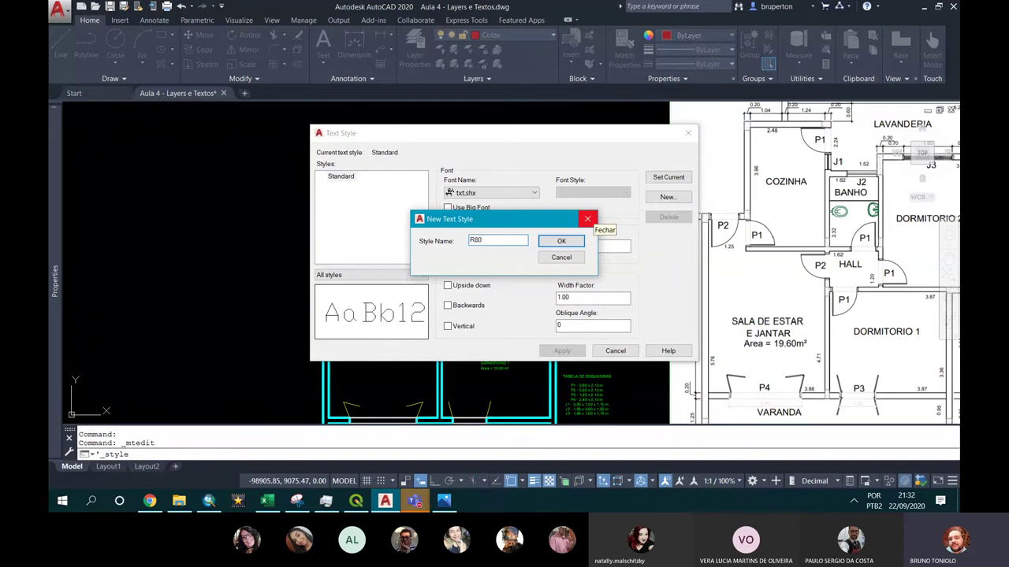
click(569, 241)
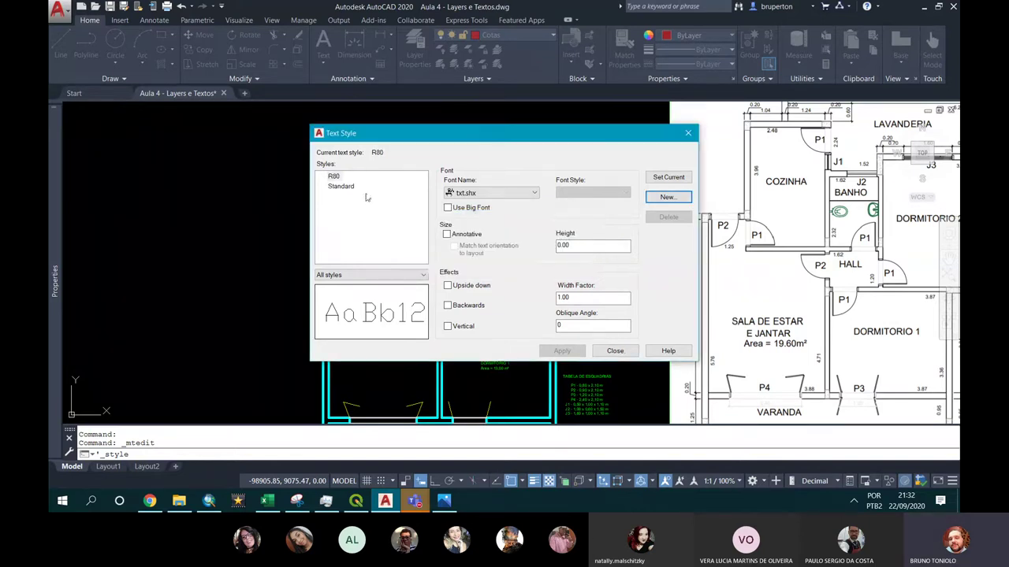
click(333, 175)
click(467, 193)
text(ar)
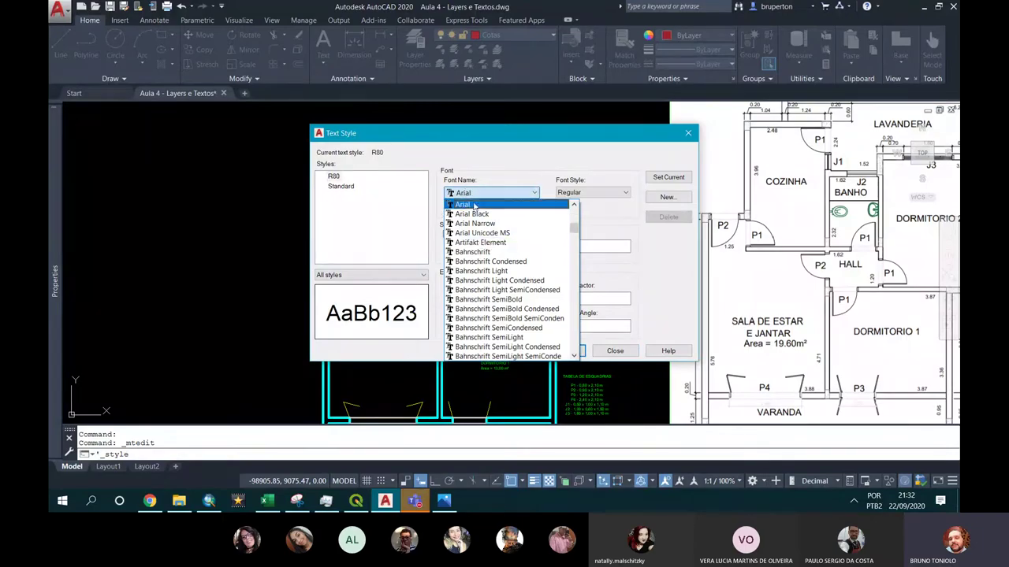
click(473, 206)
double_click(563, 244)
text(0.1)
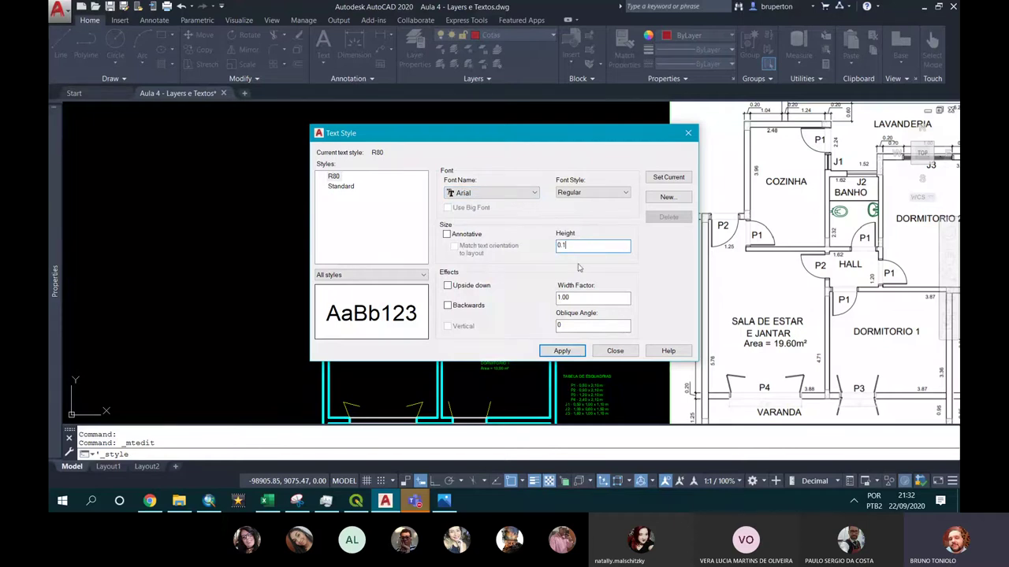
click(571, 351)
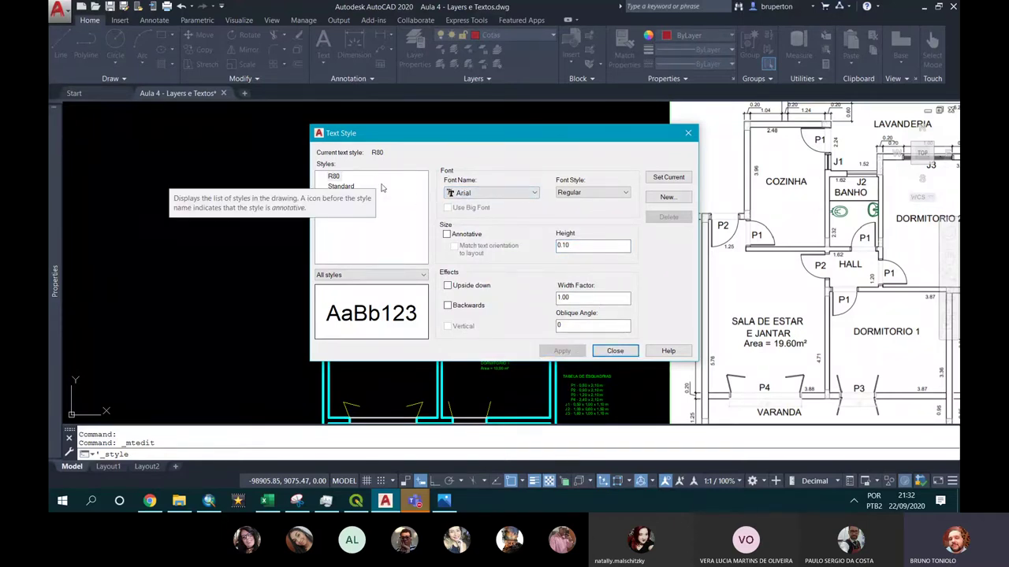
Create text style R60 using Arial at height 0.08
click(666, 197)
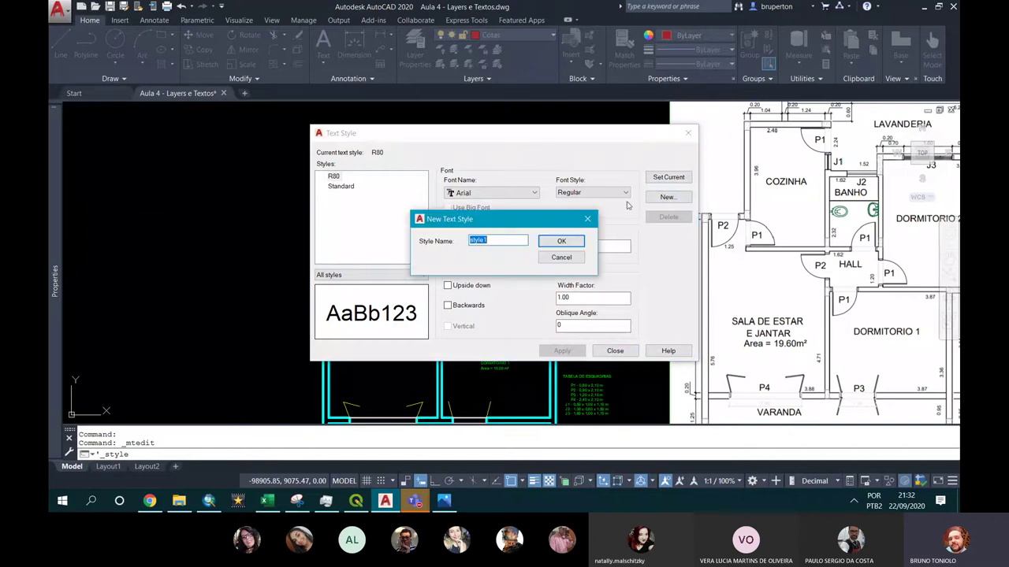
text(R60)
key(Return)
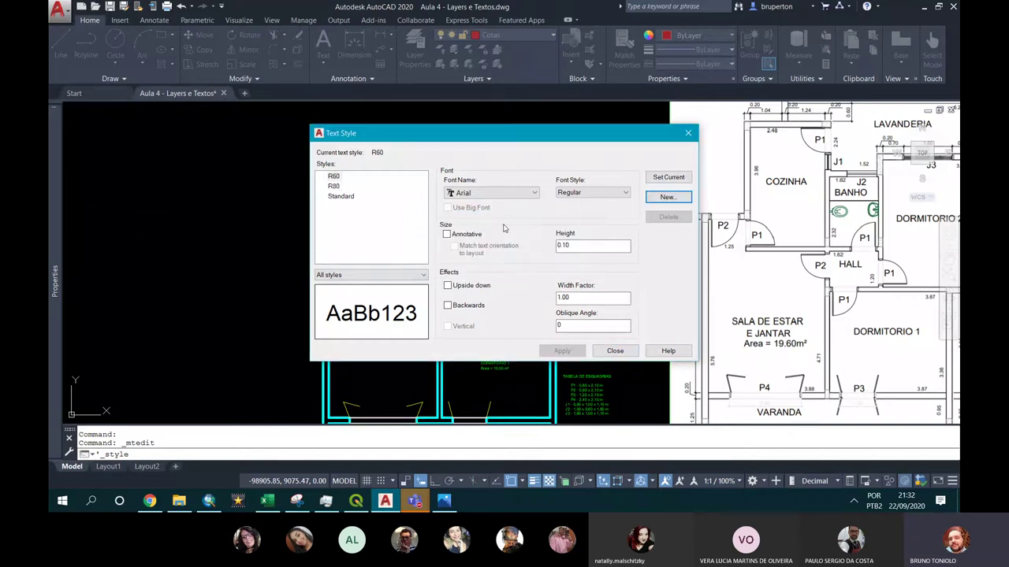
click(337, 177)
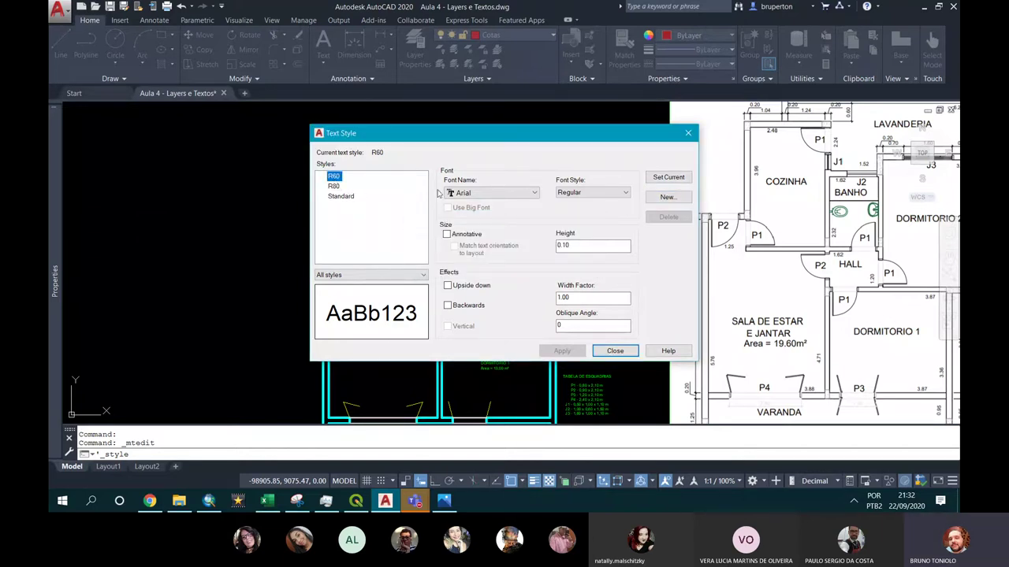
click(459, 195)
click(473, 203)
click(568, 245)
text(0)
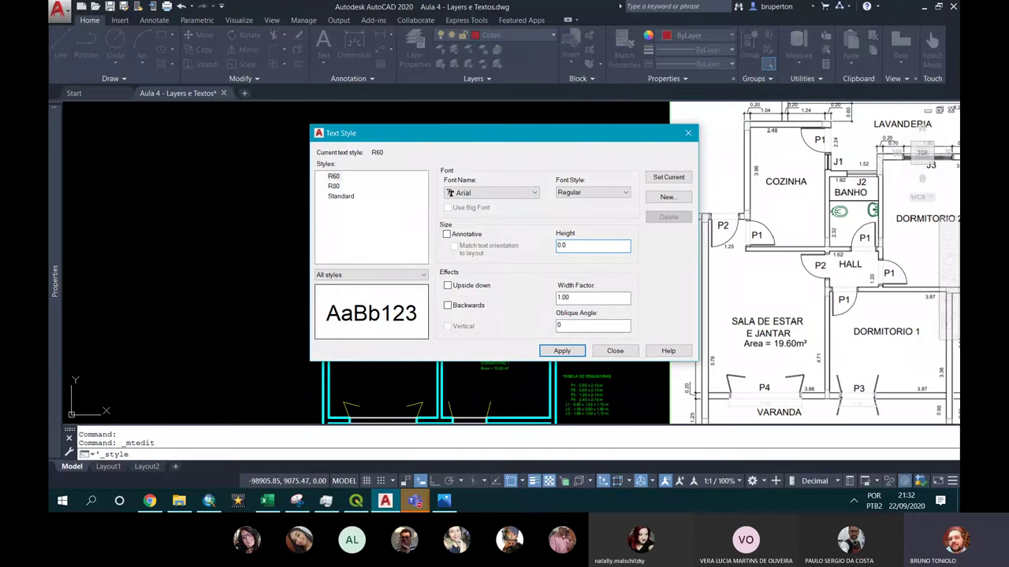
text(75)
click(563, 353)
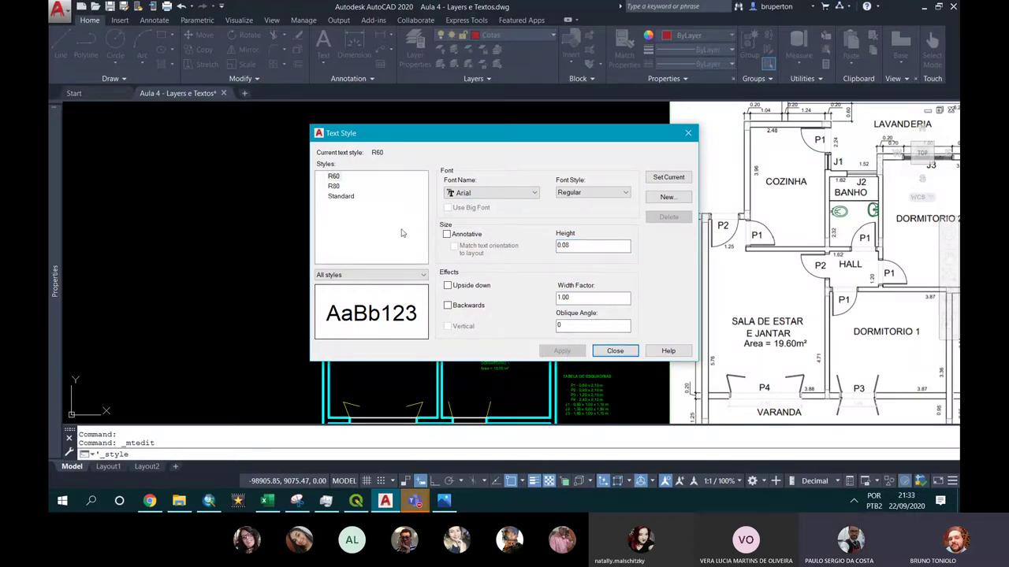
click(332, 177)
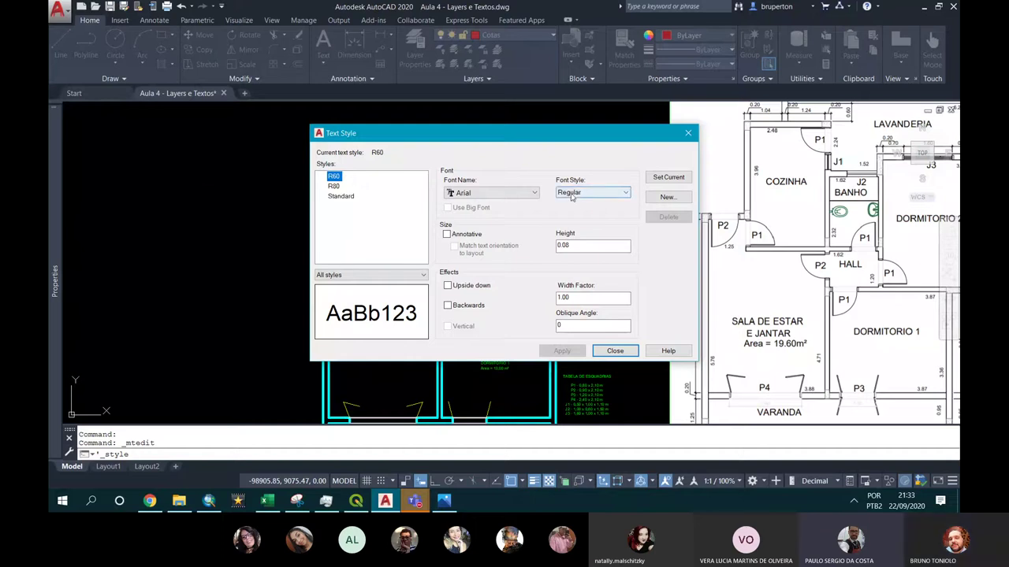
Create text style R120 at height 1.50 and apply it
click(666, 198)
click(665, 198)
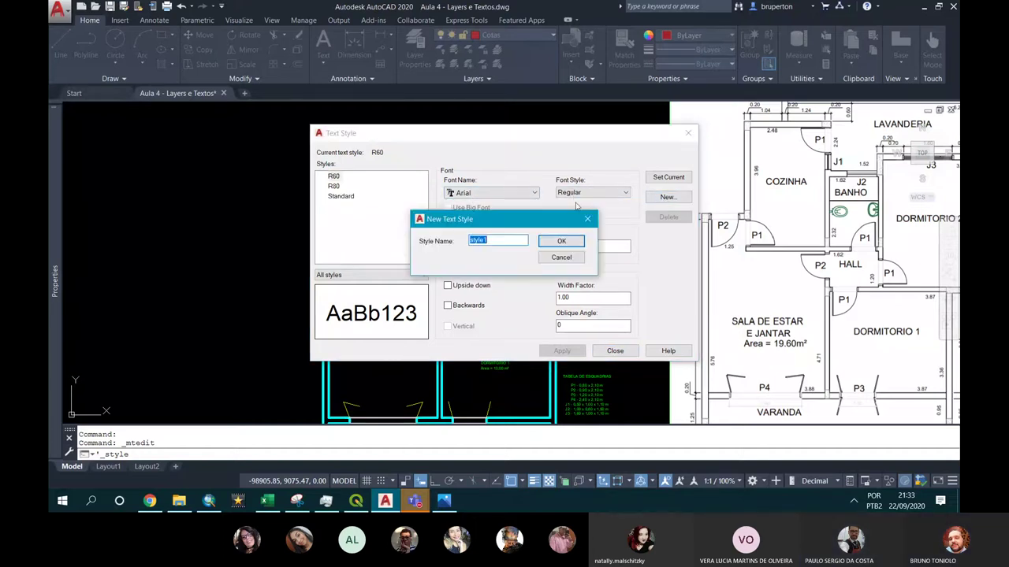
text(R120)
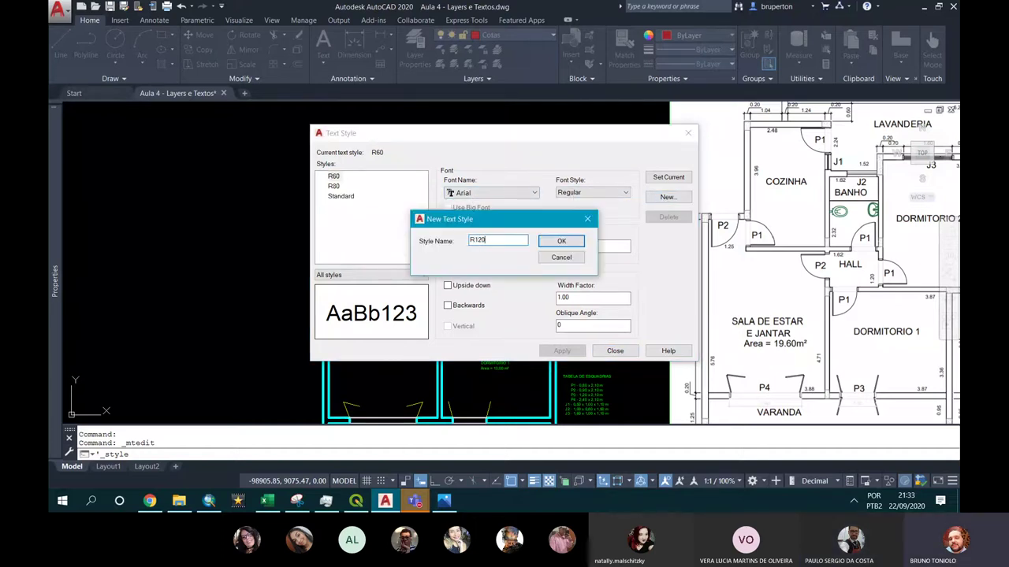
click(561, 241)
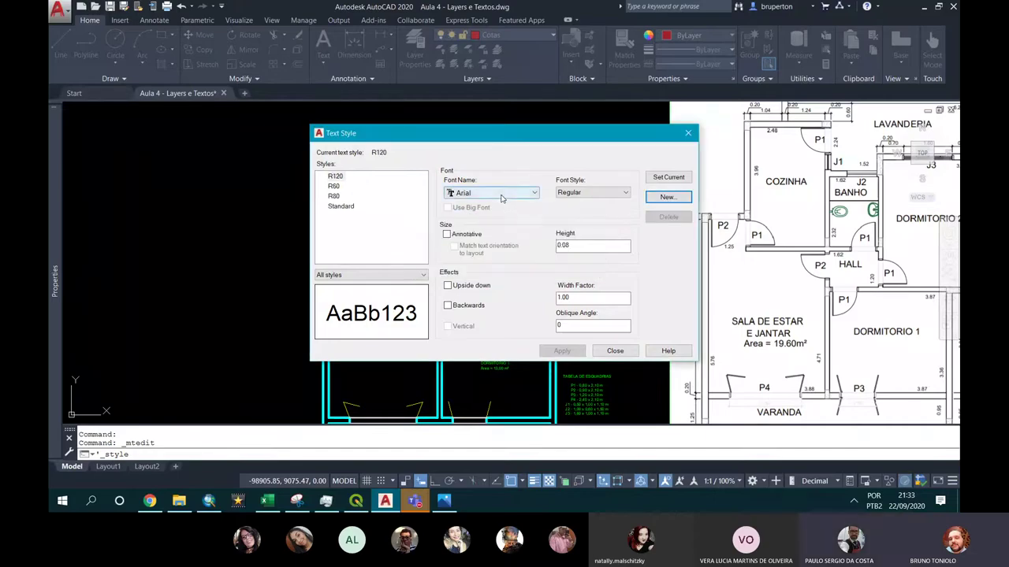
double_click(576, 243)
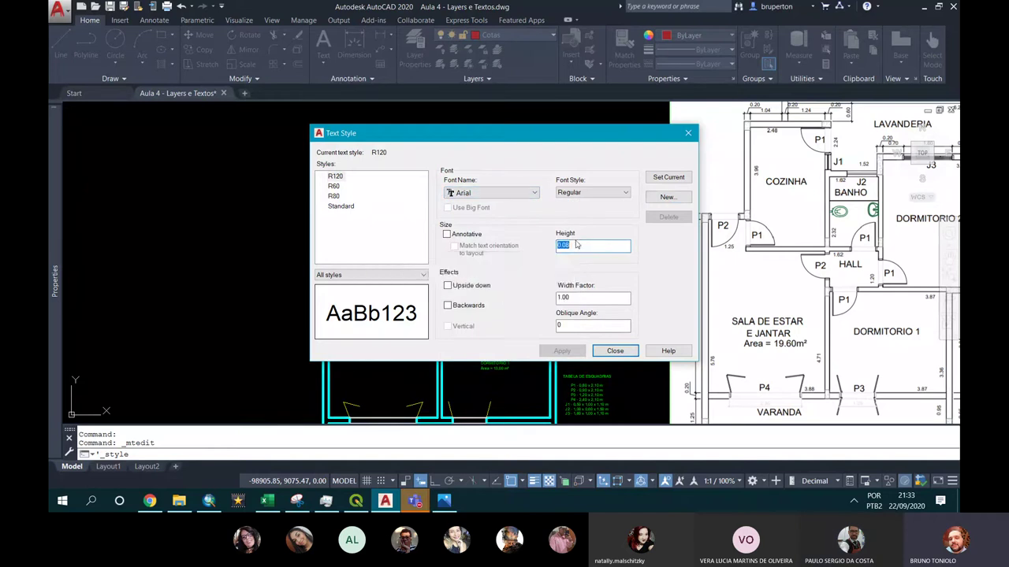
click(336, 176)
click(576, 242)
double_click(576, 242)
text(1.5)
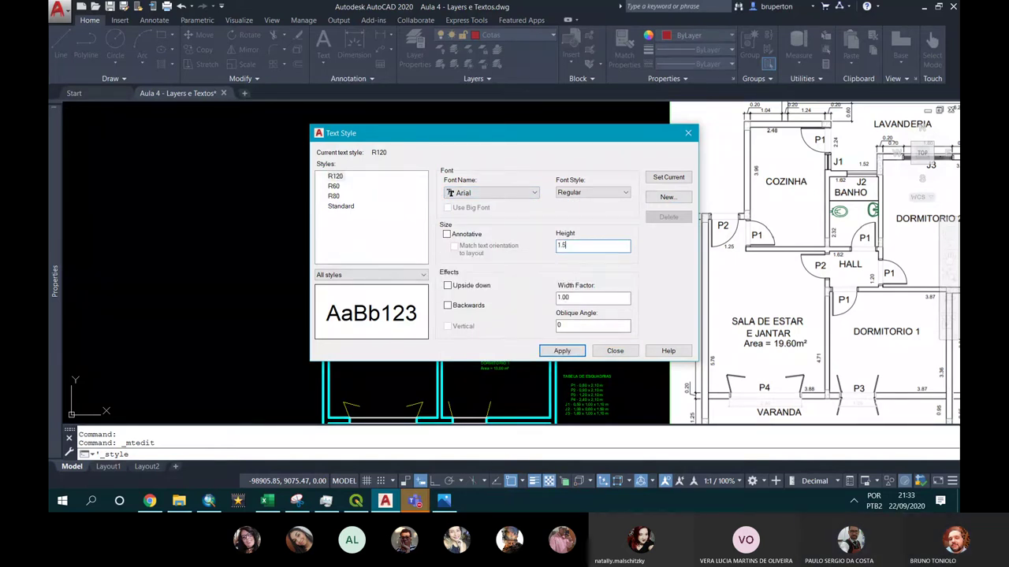
click(562, 351)
click(615, 351)
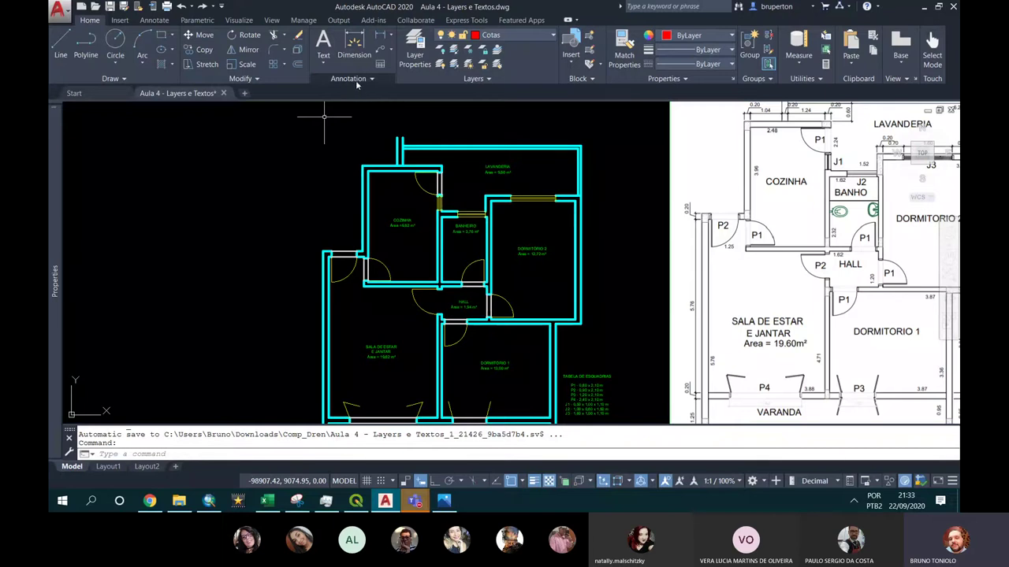
Reopen the Text Style dialog listing R120, R60, R80 and Standard
click(359, 80)
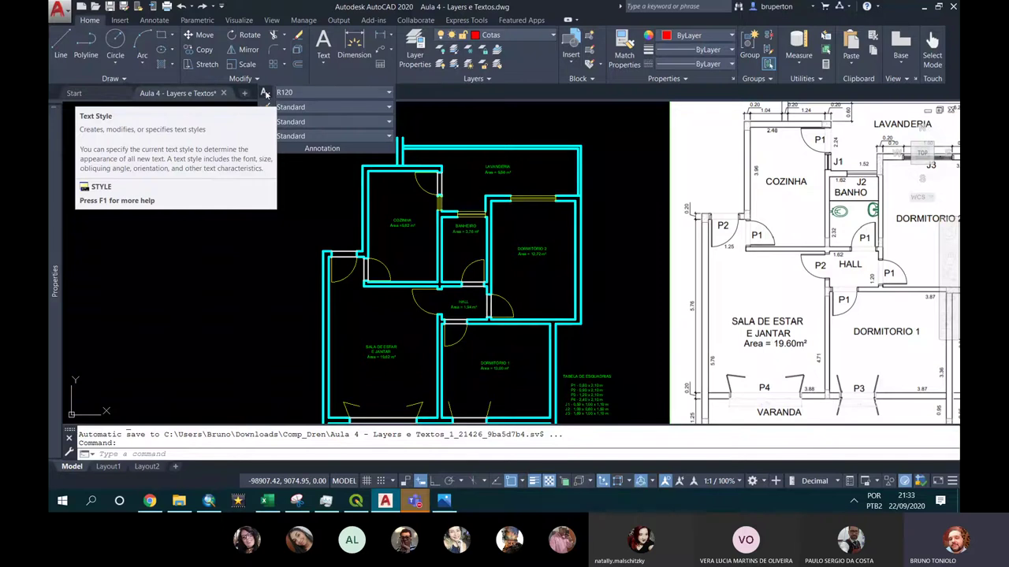
click(266, 93)
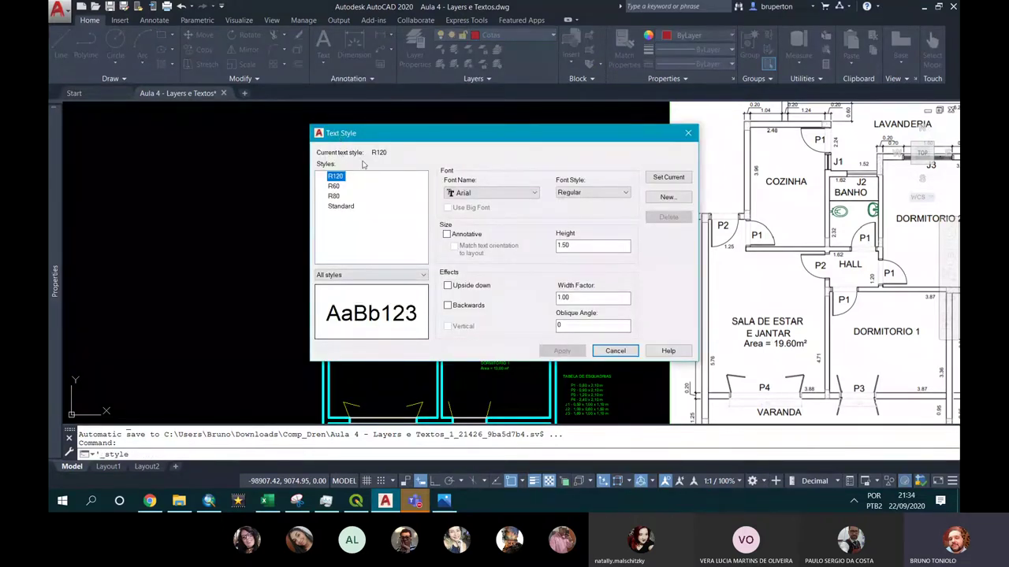
click(334, 186)
click(334, 197)
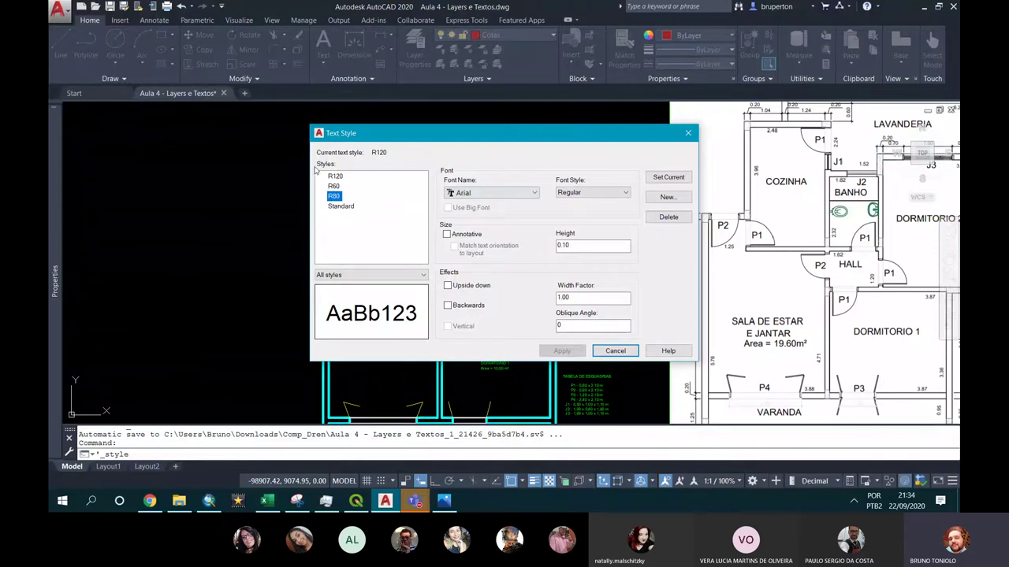
click(336, 197)
click(335, 187)
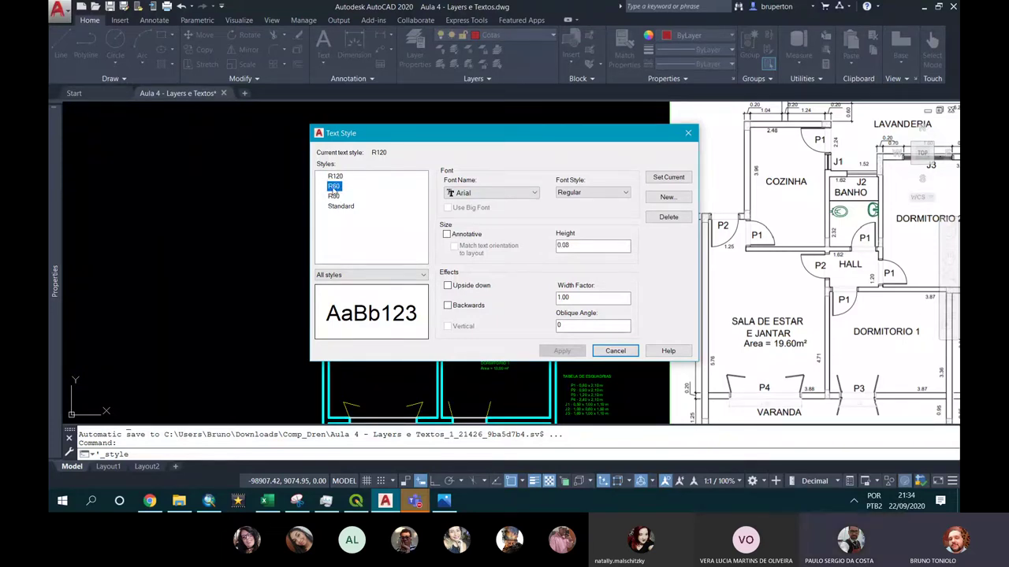
click(337, 176)
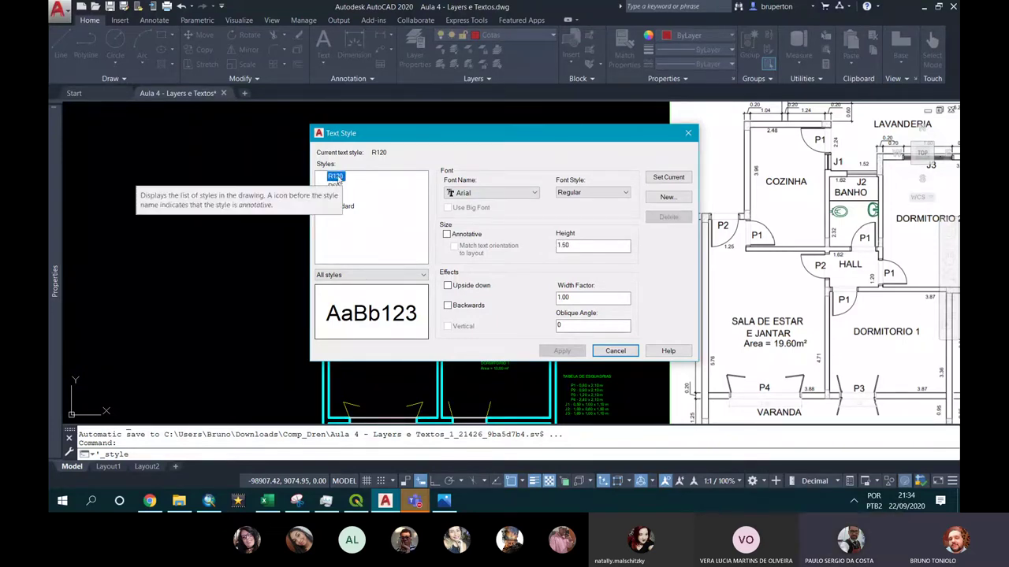
click(334, 197)
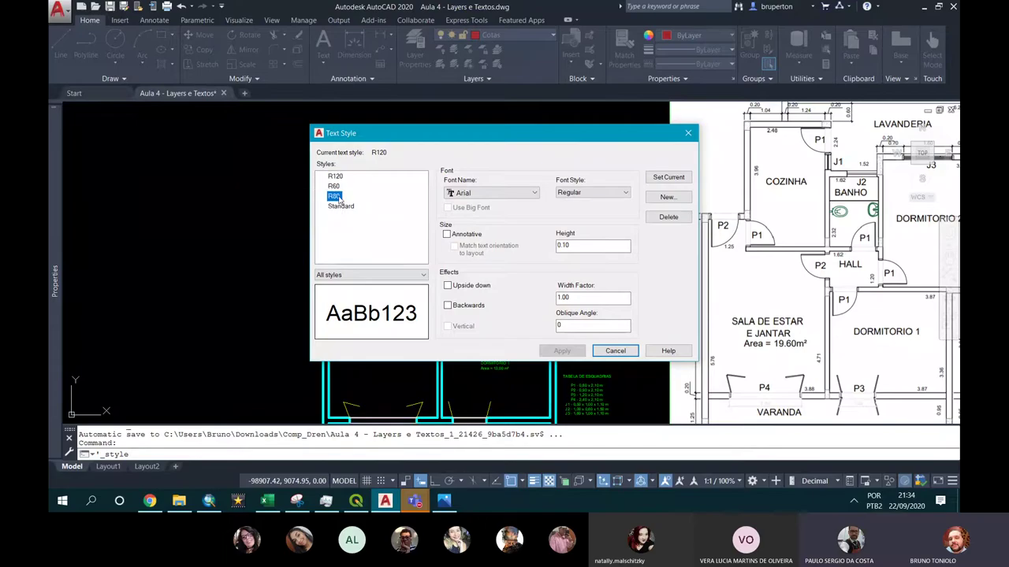
click(666, 198)
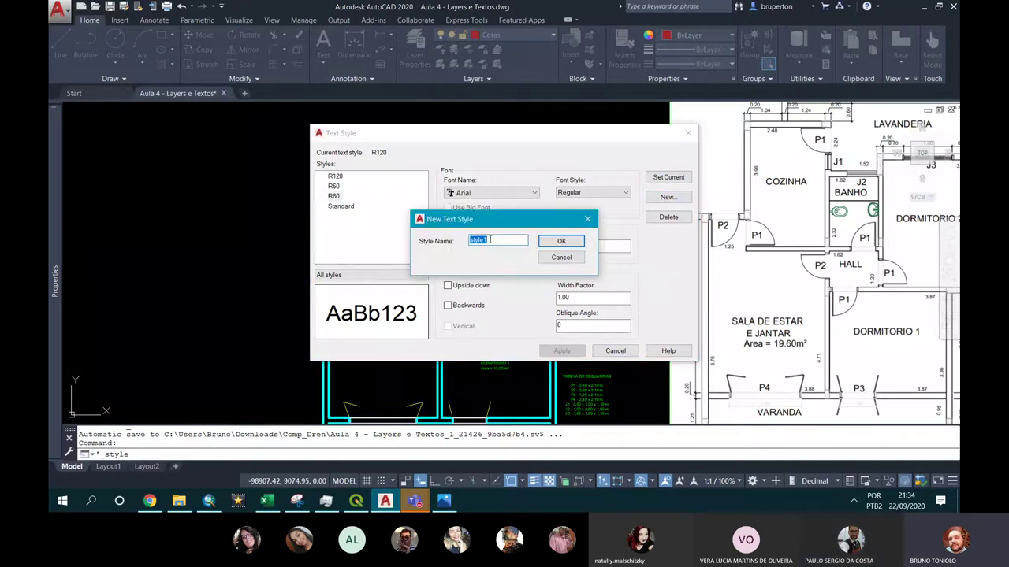
text(TEXTO)
key(Return)
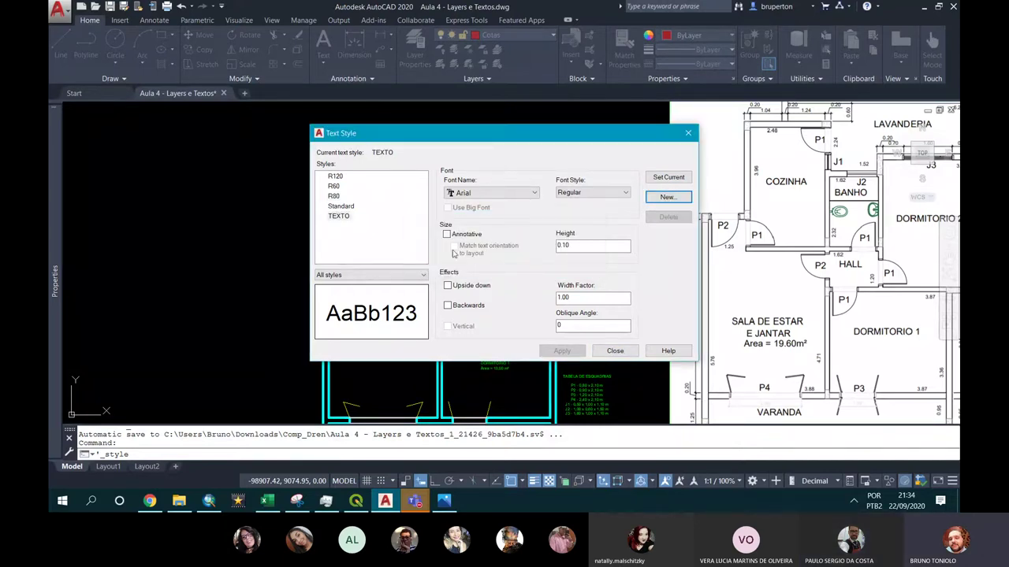
click(339, 216)
click(487, 194)
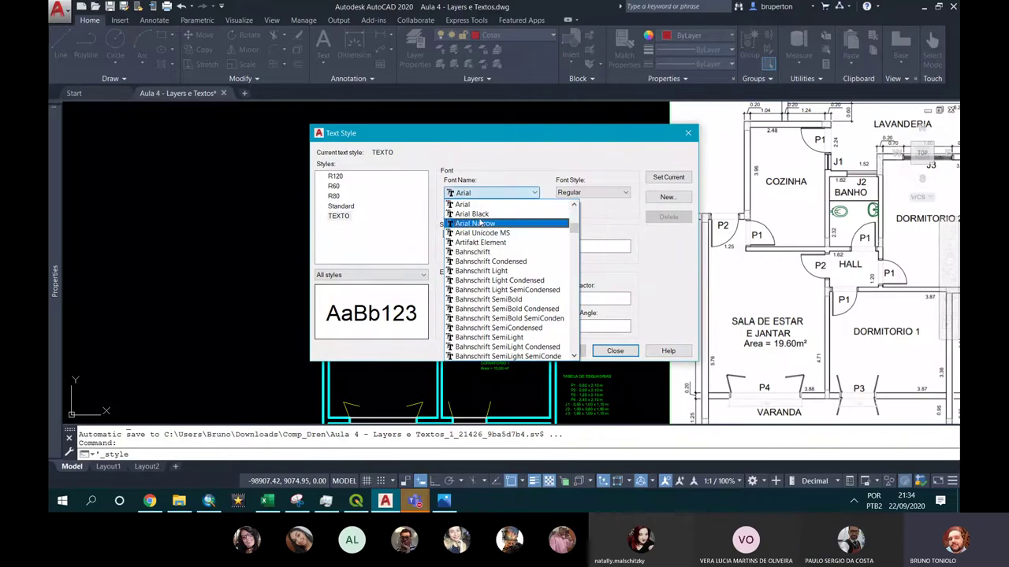
click(481, 215)
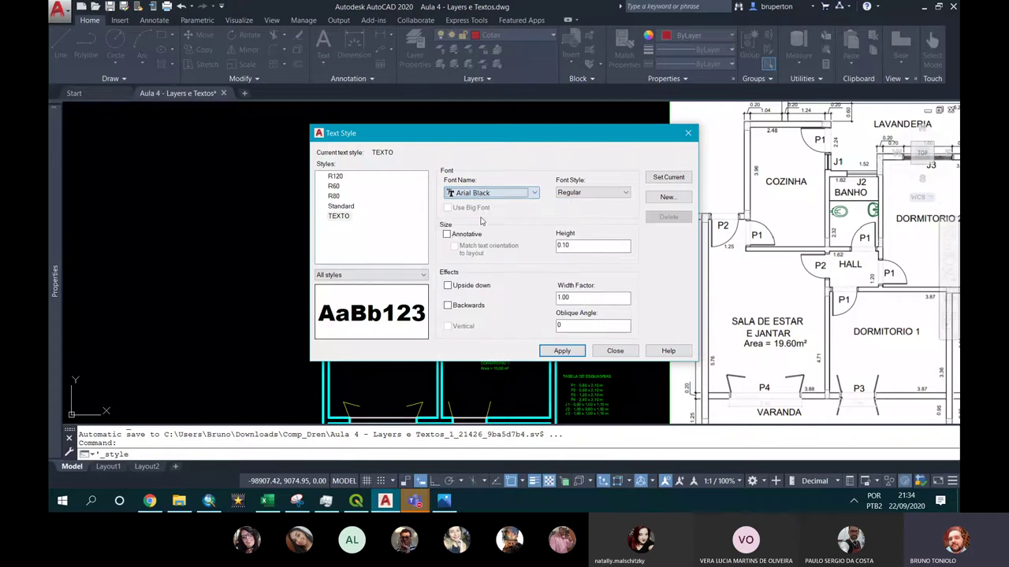
click(351, 224)
click(371, 274)
click(362, 282)
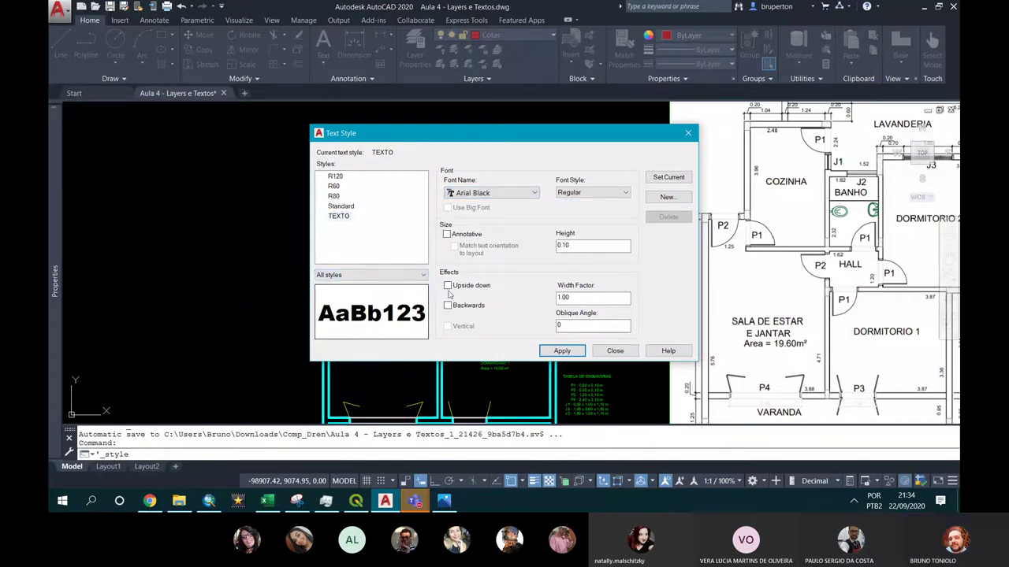
click(600, 194)
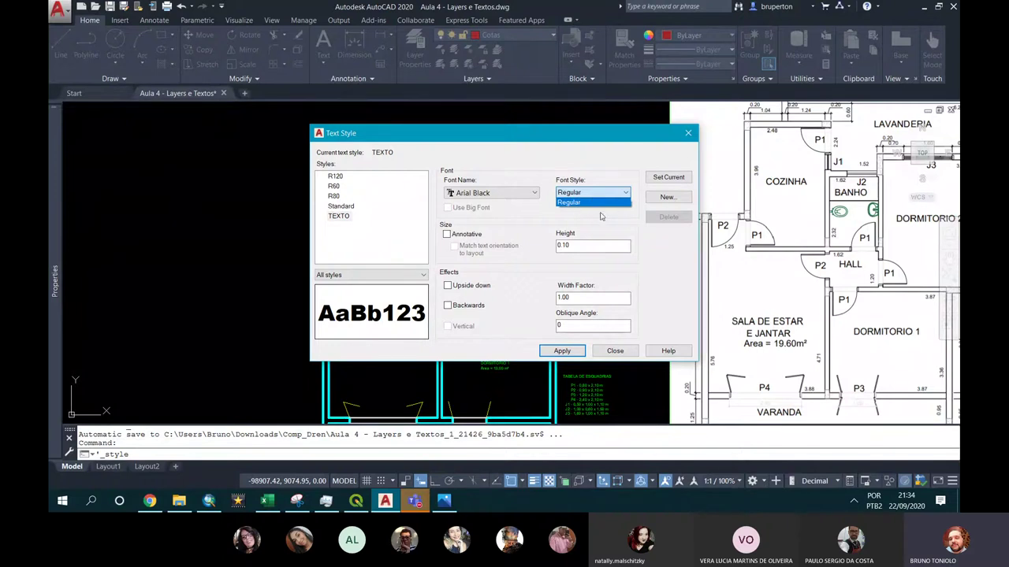
click(600, 203)
click(507, 194)
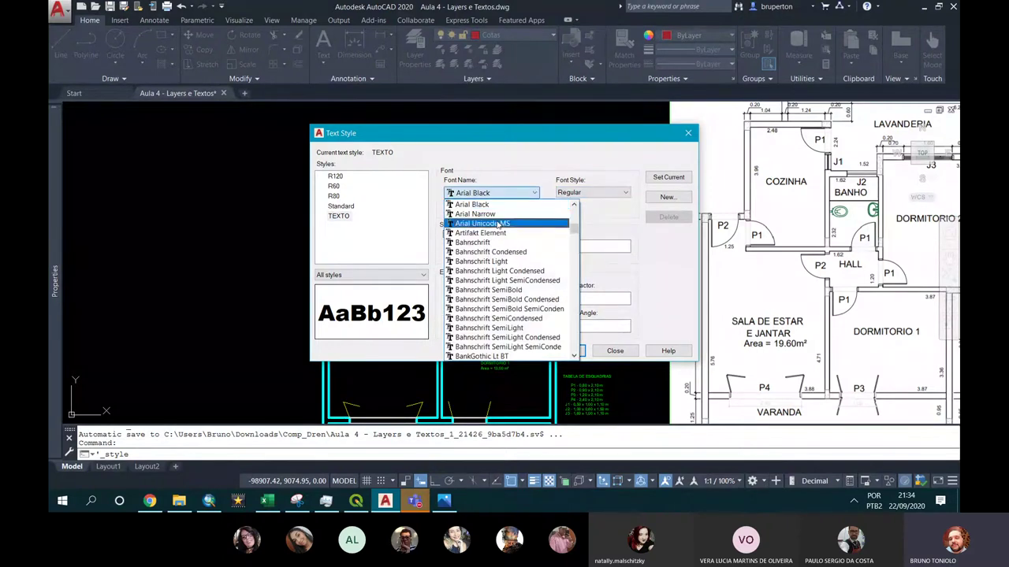
key(t)
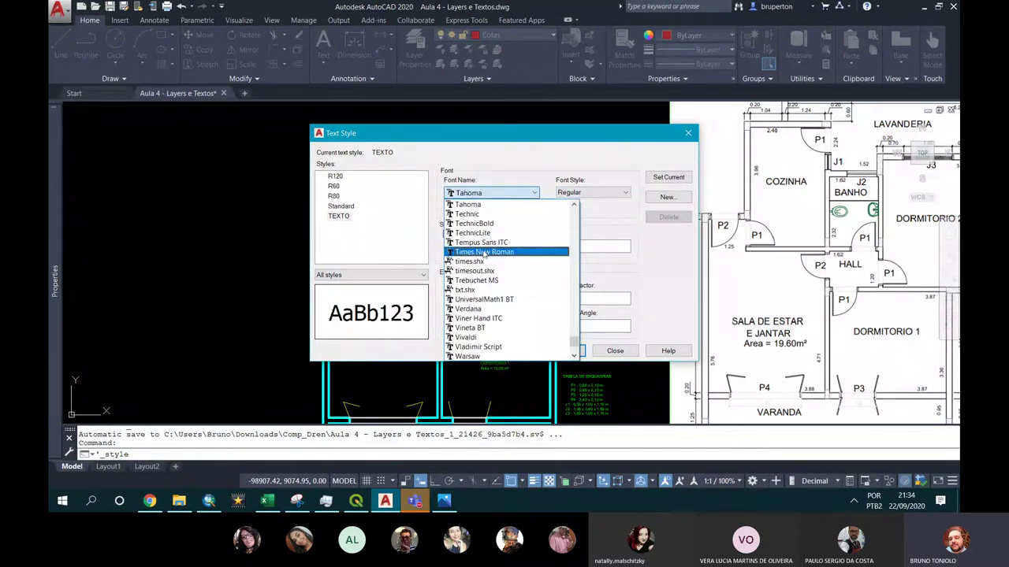
click(484, 252)
click(597, 193)
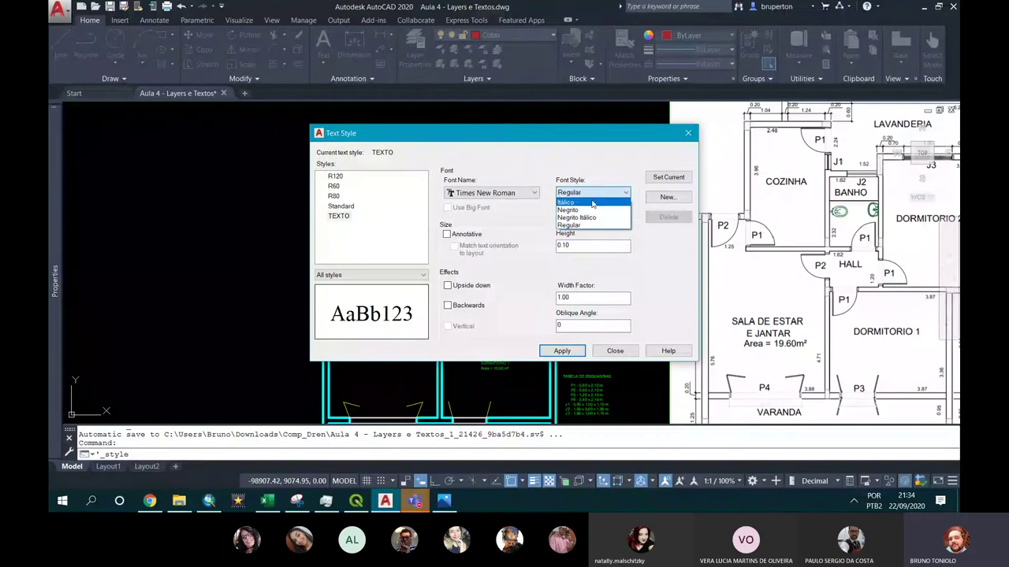
click(591, 202)
click(585, 194)
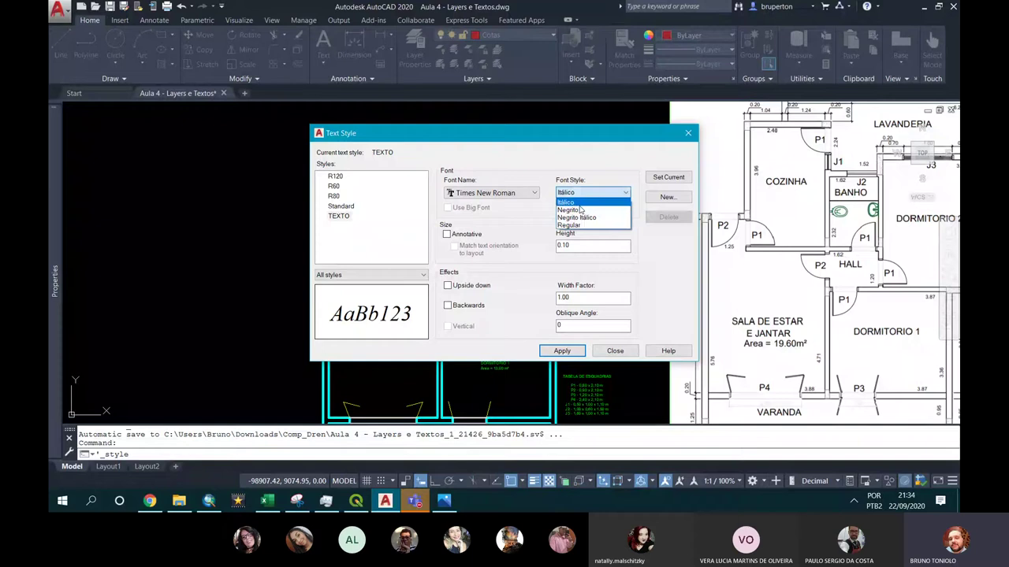
click(581, 210)
click(591, 192)
click(583, 217)
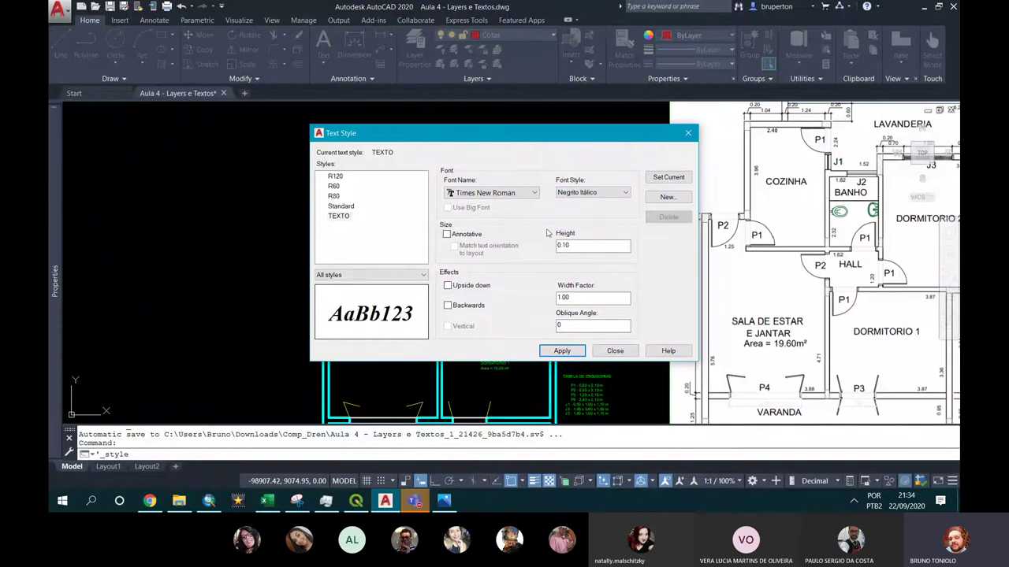
key(Tab)
text(2)
click(572, 297)
drag(579, 246, 551, 247)
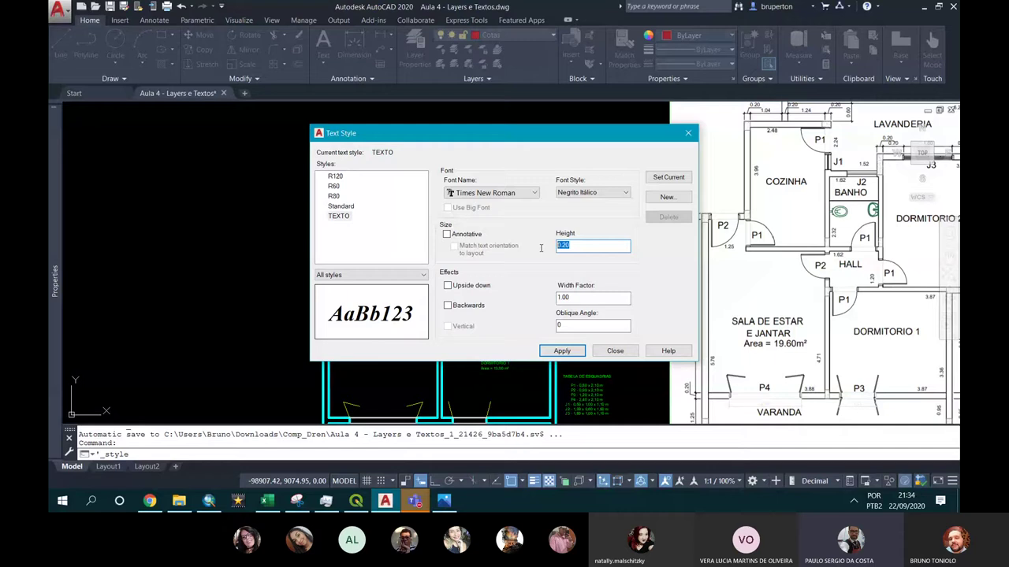
click(333, 198)
click(532, 274)
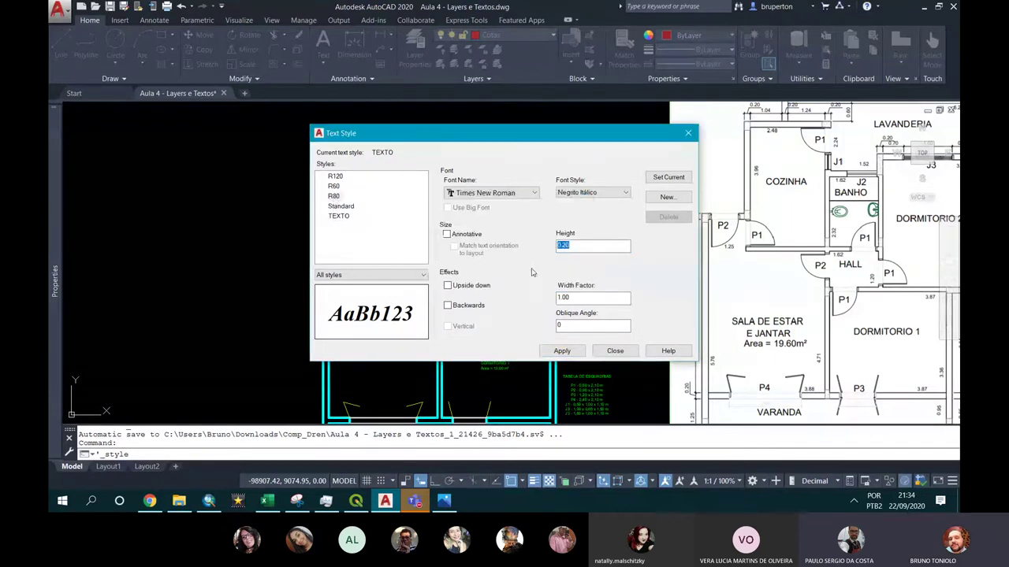
Rename text styles R120, R60 and R80 to TITULO, COTA and TXT NORMAL
click(332, 196)
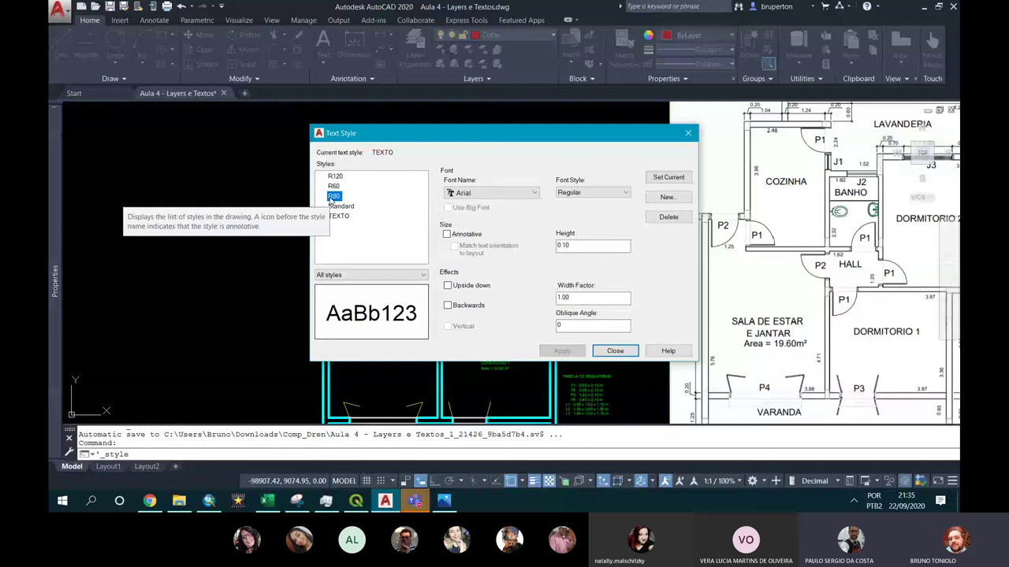
click(335, 187)
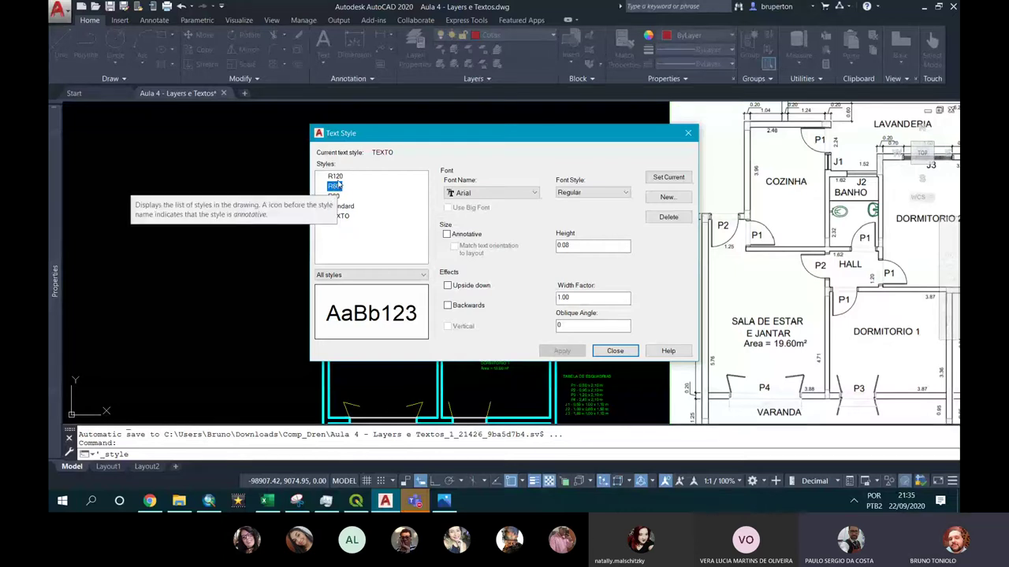
key(Up)
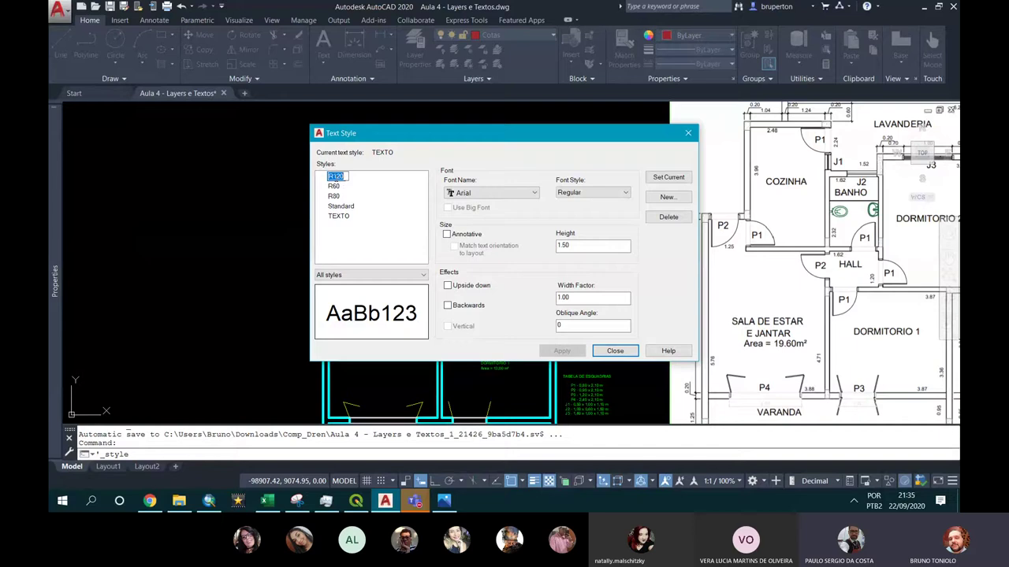
text(TITULO)
key(Return)
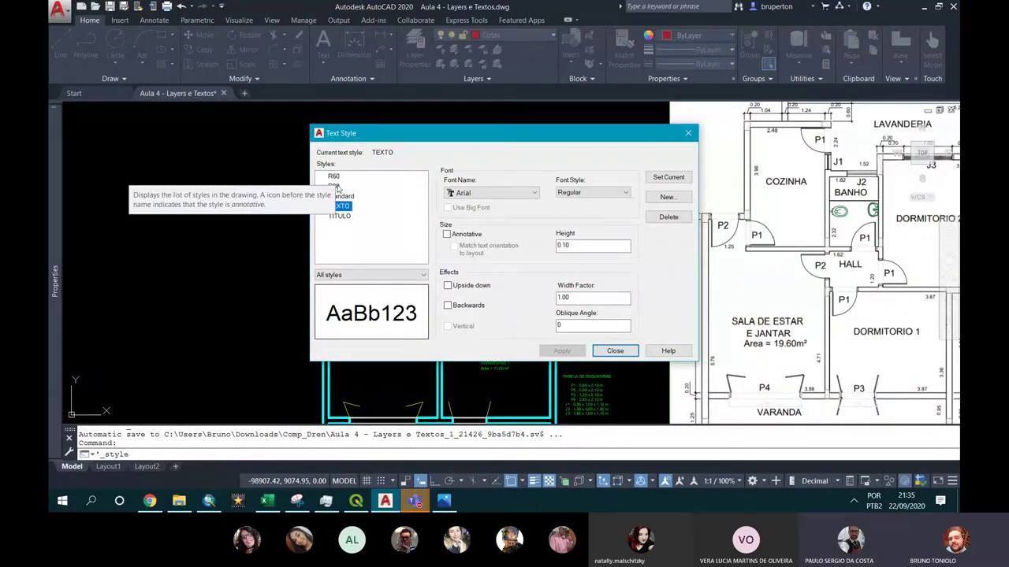
click(338, 181)
click(334, 176)
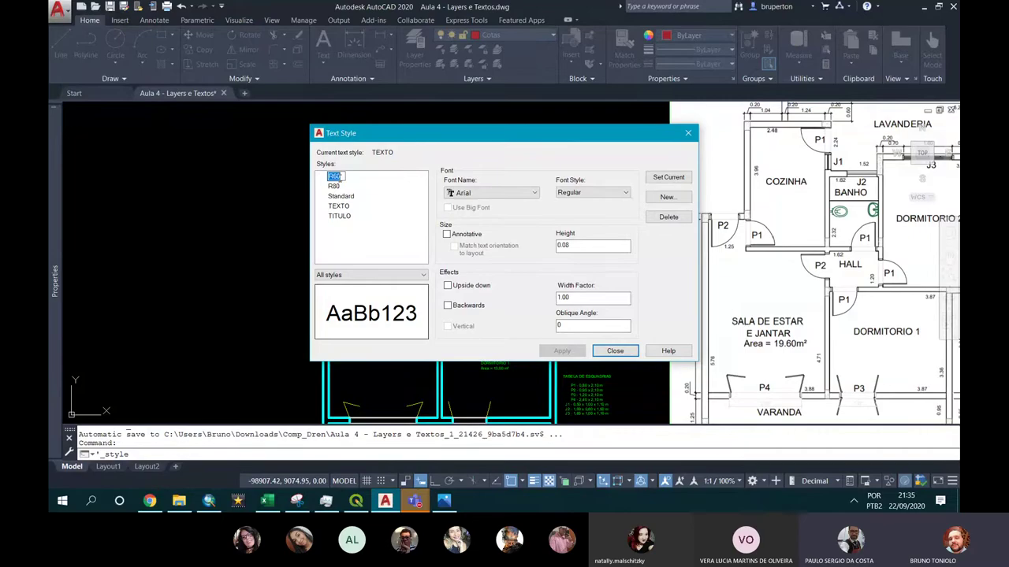
text(COTA)
key(Return)
click(333, 186)
click(334, 186)
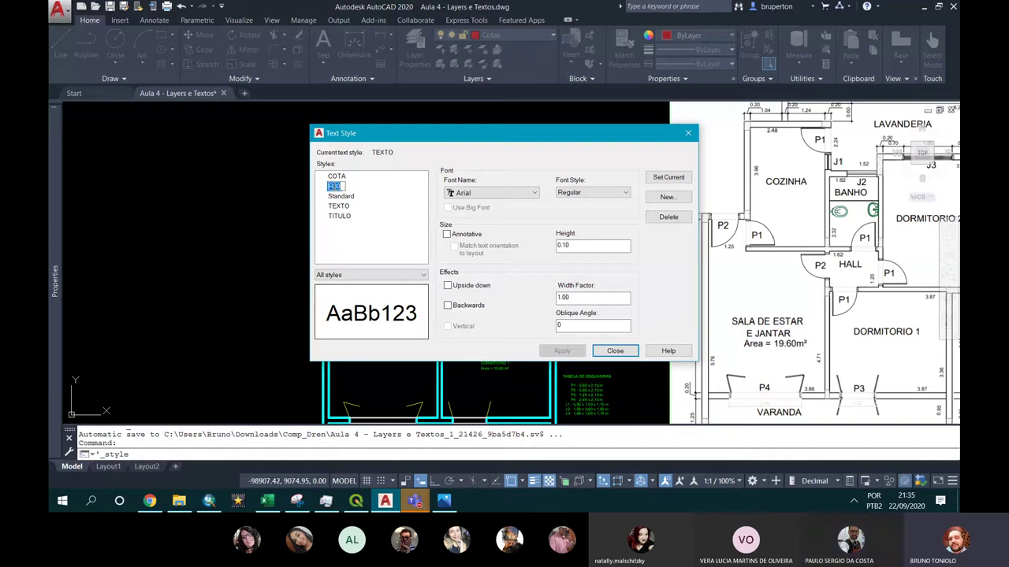
text(NO)
text(TE)
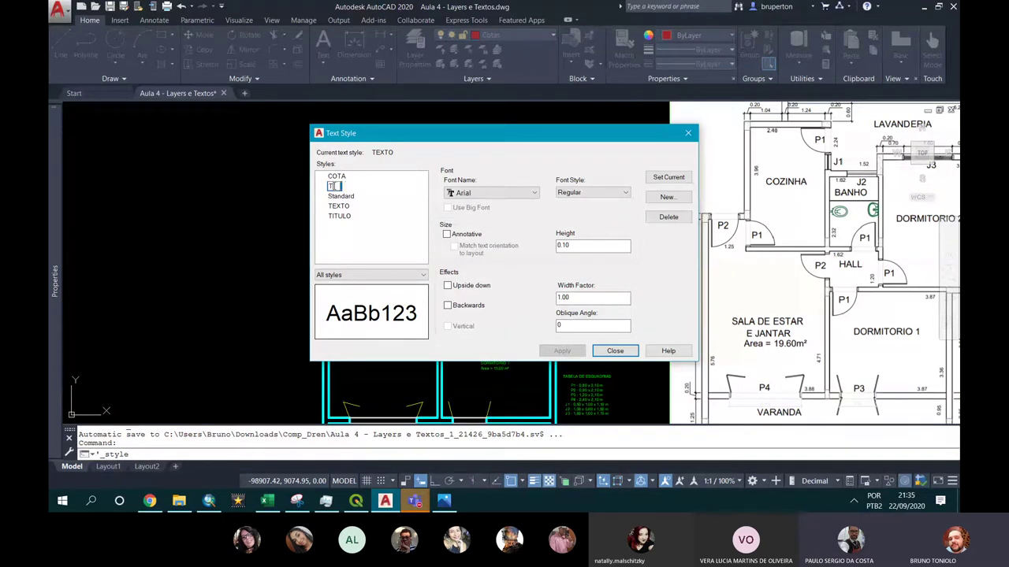
text(XT NORMAL)
key(Return)
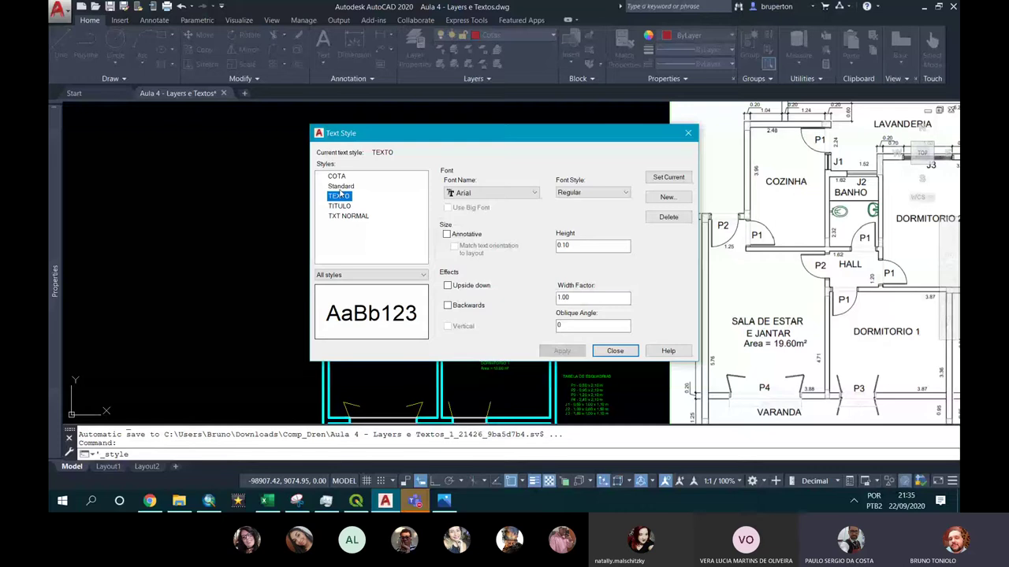
Make TXT NORMAL the current text style and delete the TEXTO style
click(340, 187)
click(346, 216)
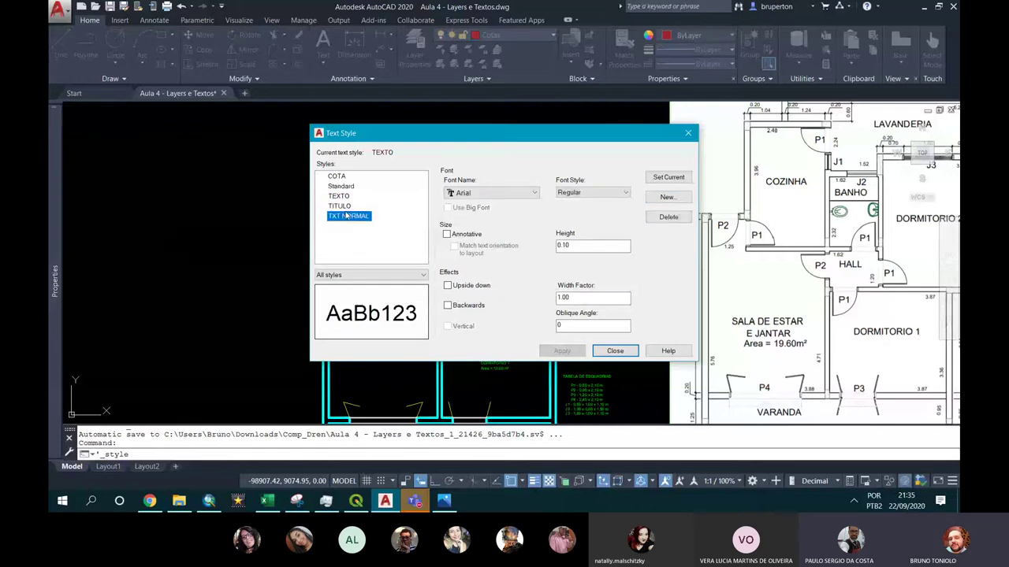
click(340, 196)
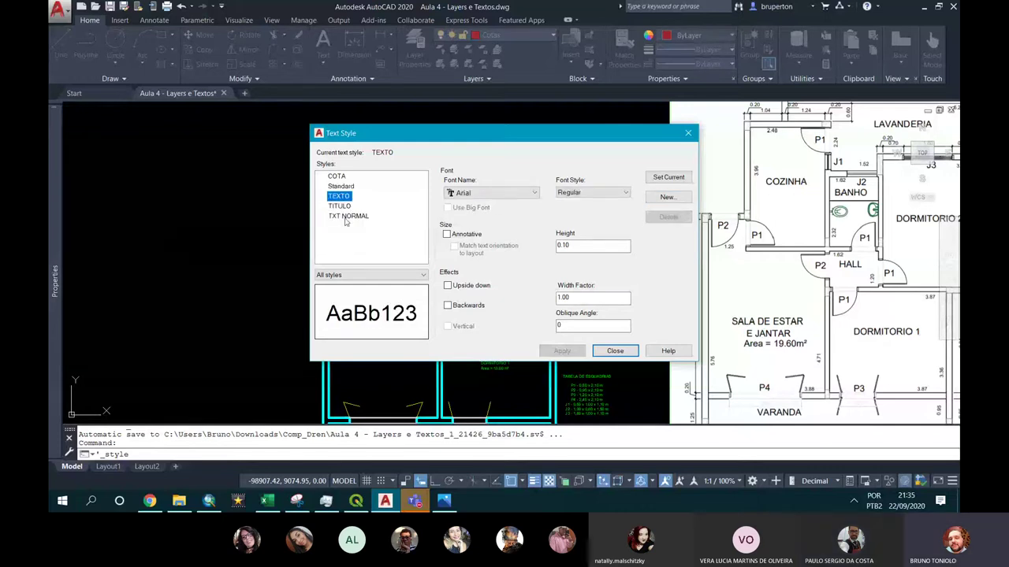
click(347, 207)
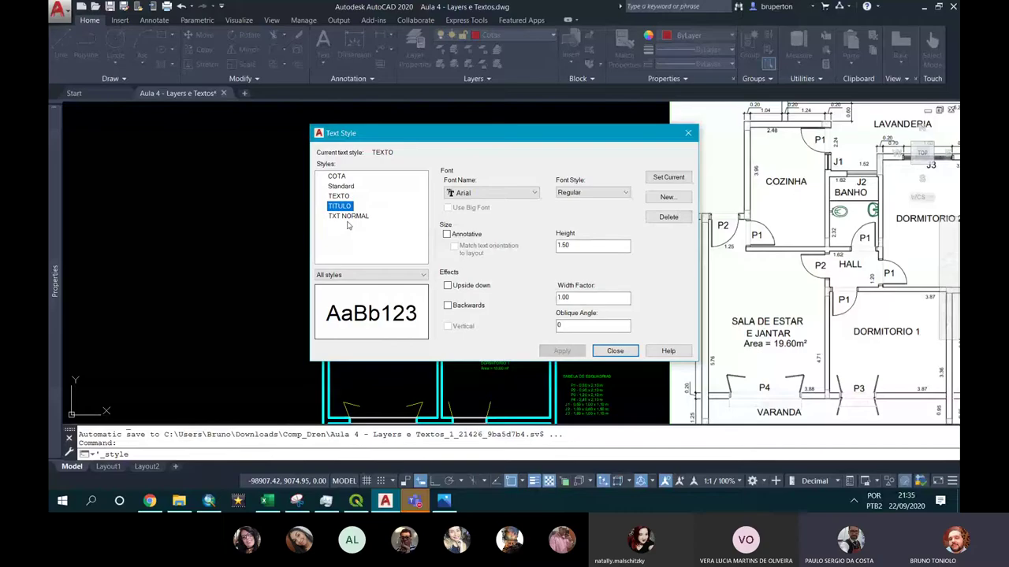
click(348, 216)
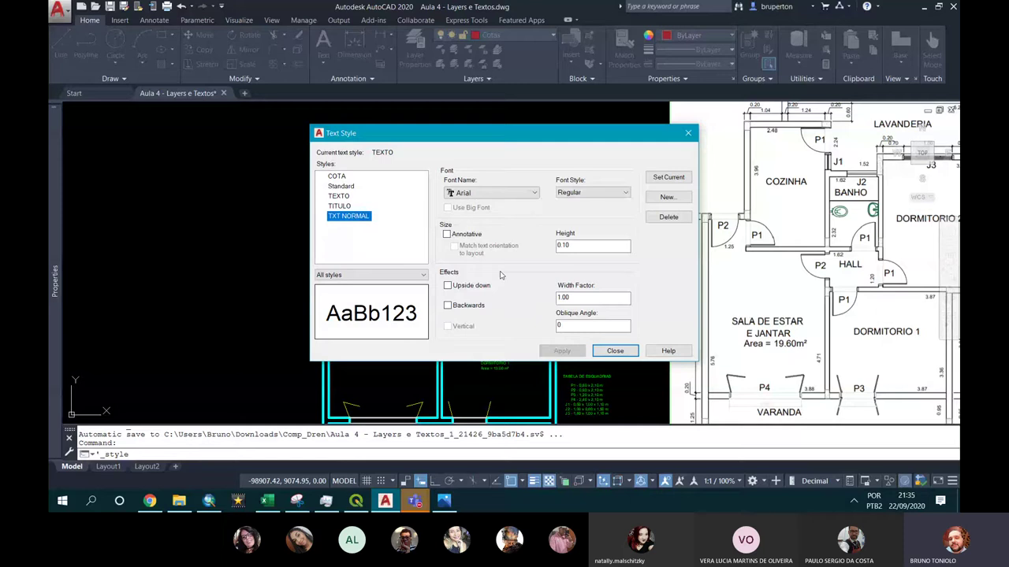
click(341, 197)
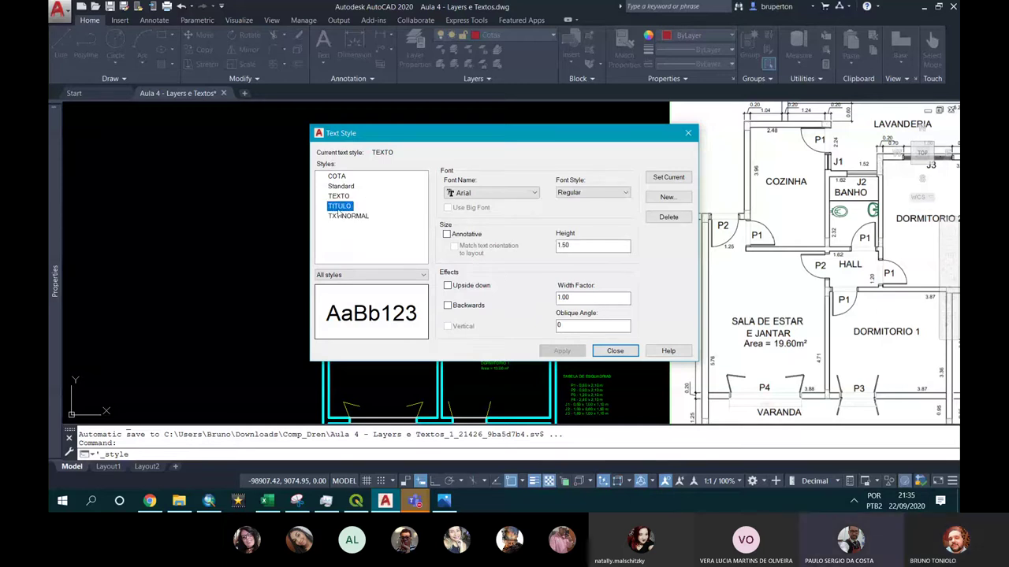
double_click(345, 216)
click(340, 196)
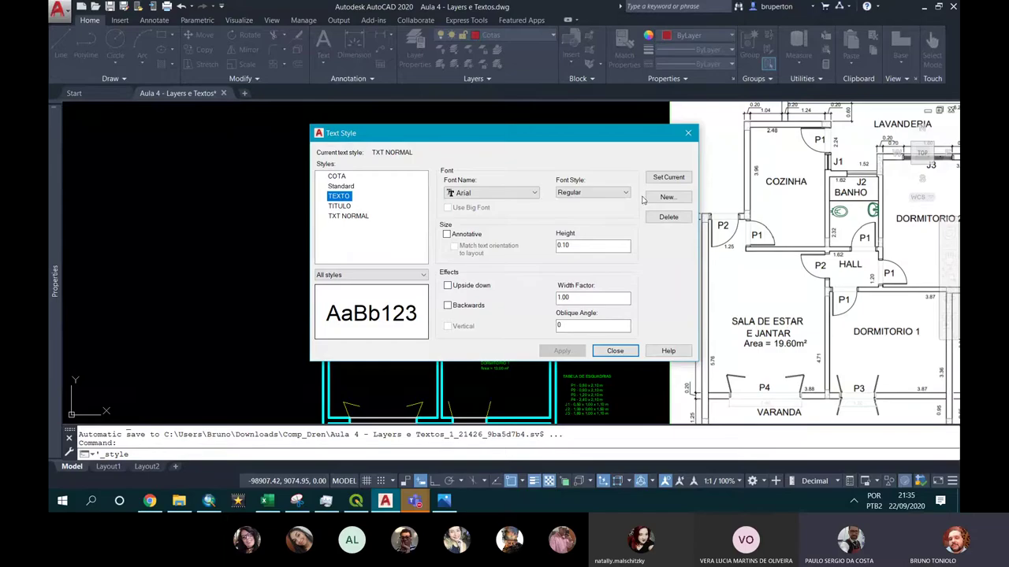
click(666, 220)
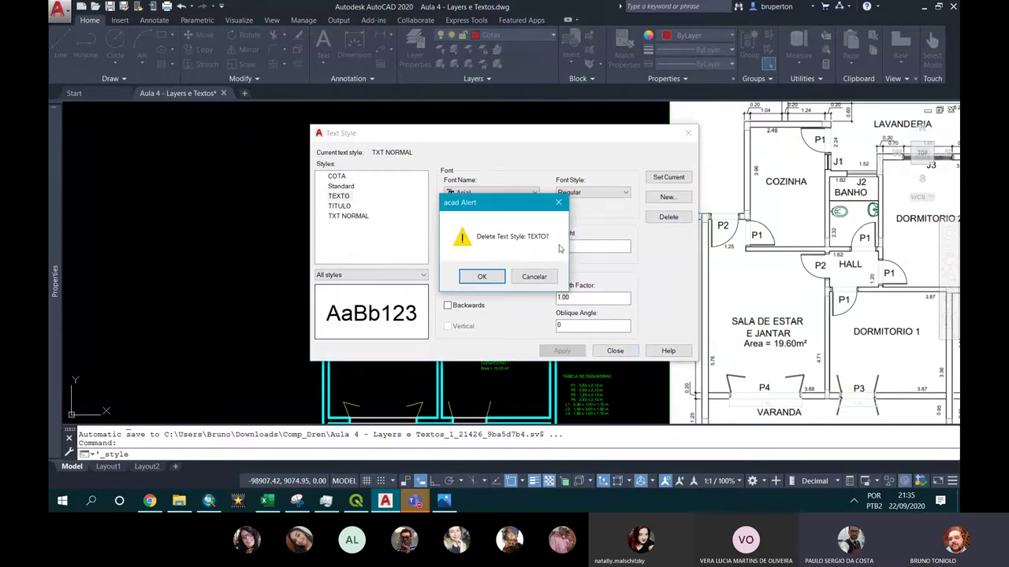
click(480, 277)
click(614, 350)
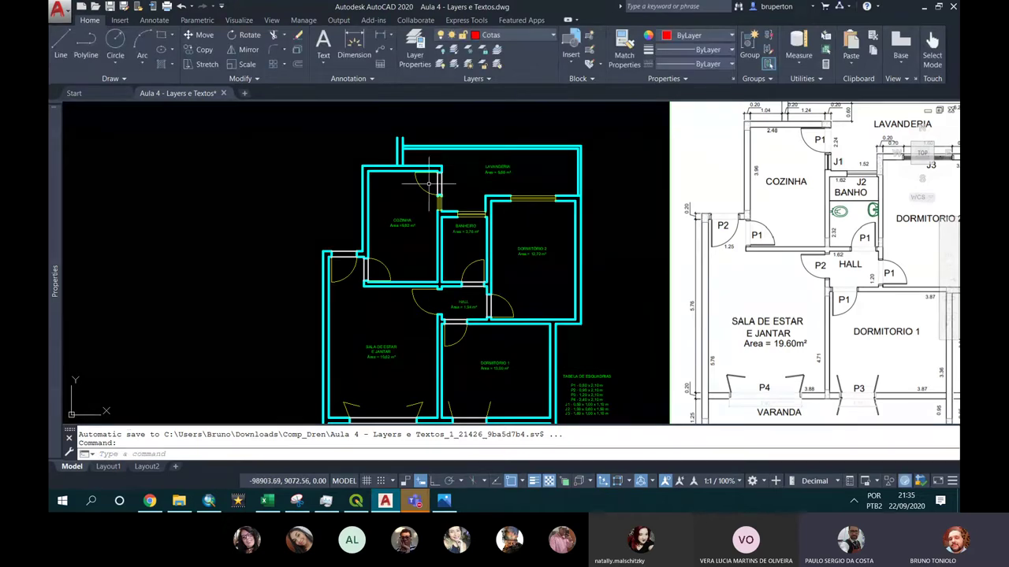
Open the Dimension Style Manager, where Standard is the only style
click(351, 78)
click(342, 94)
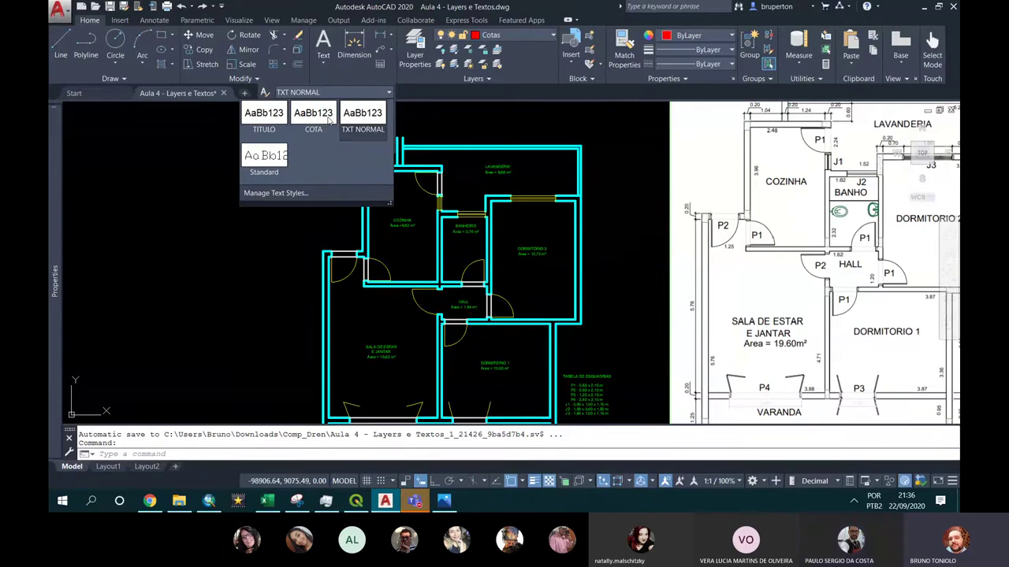
click(264, 115)
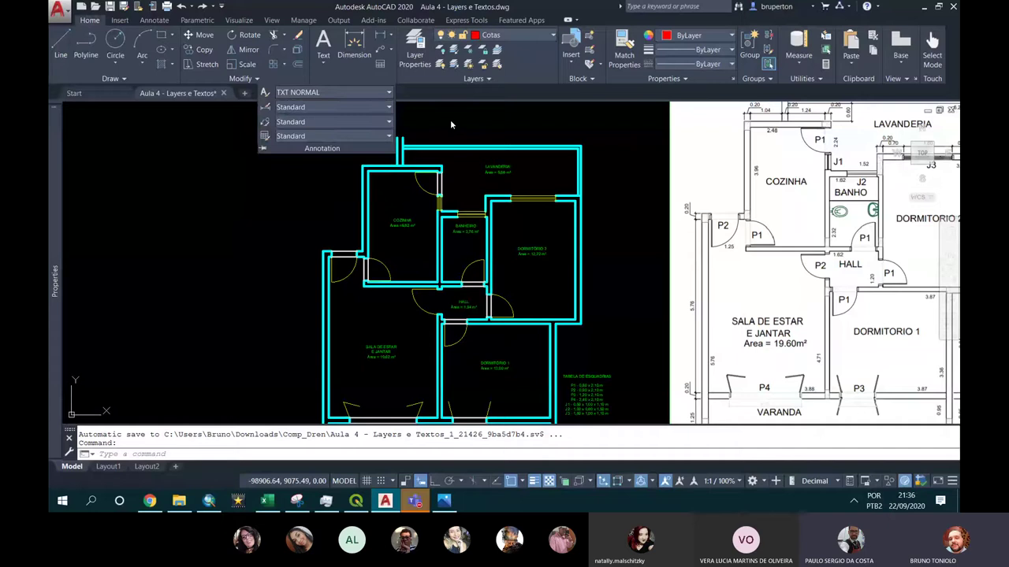
click(348, 78)
click(265, 108)
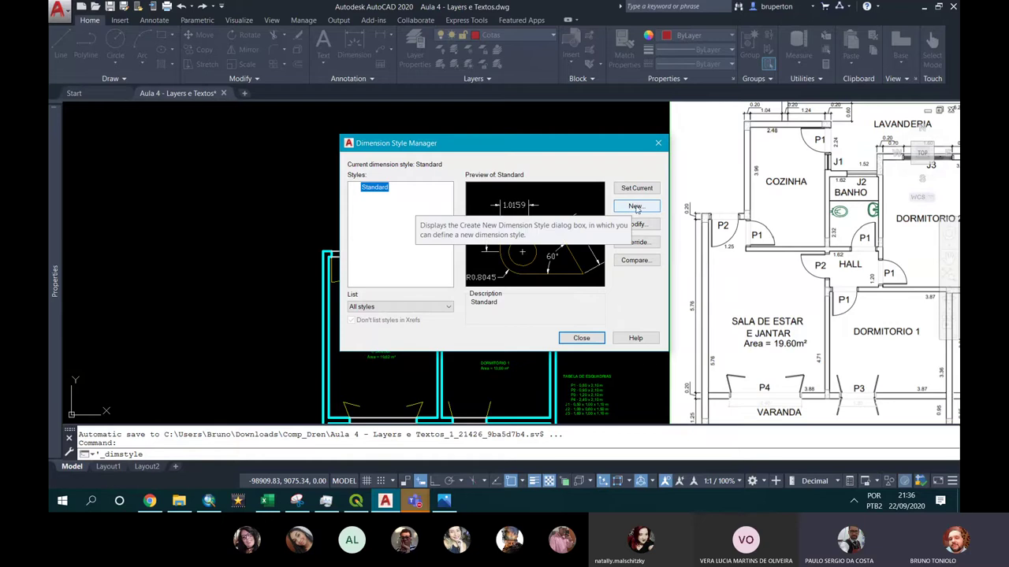
Start a new dimension style named 'COTA 1:50' based on Standard
click(636, 207)
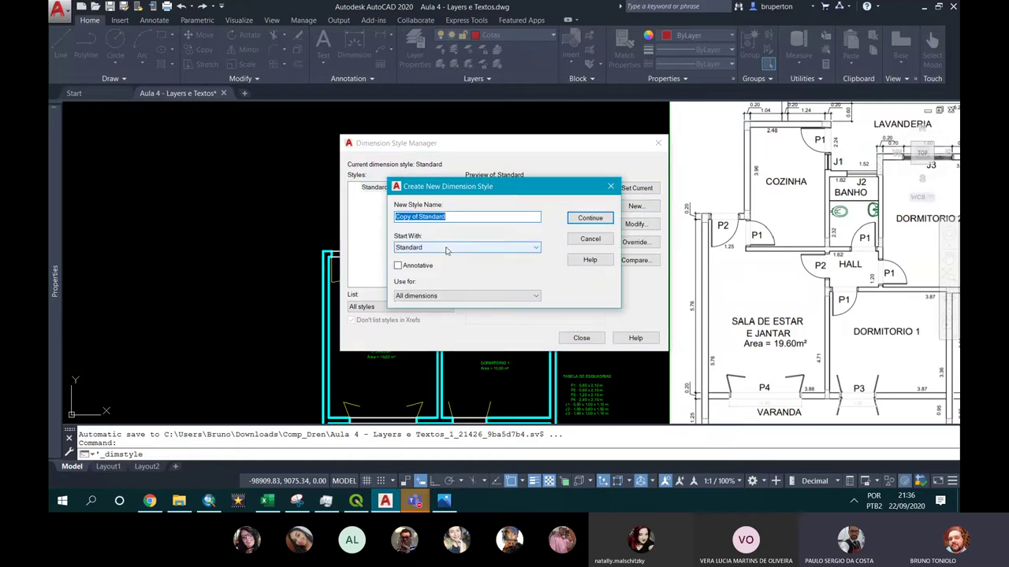
mouse_move(478, 193)
mouse_down()
mouse_move(547, 228)
mouse_move(456, 252)
mouse_up()
click(519, 250)
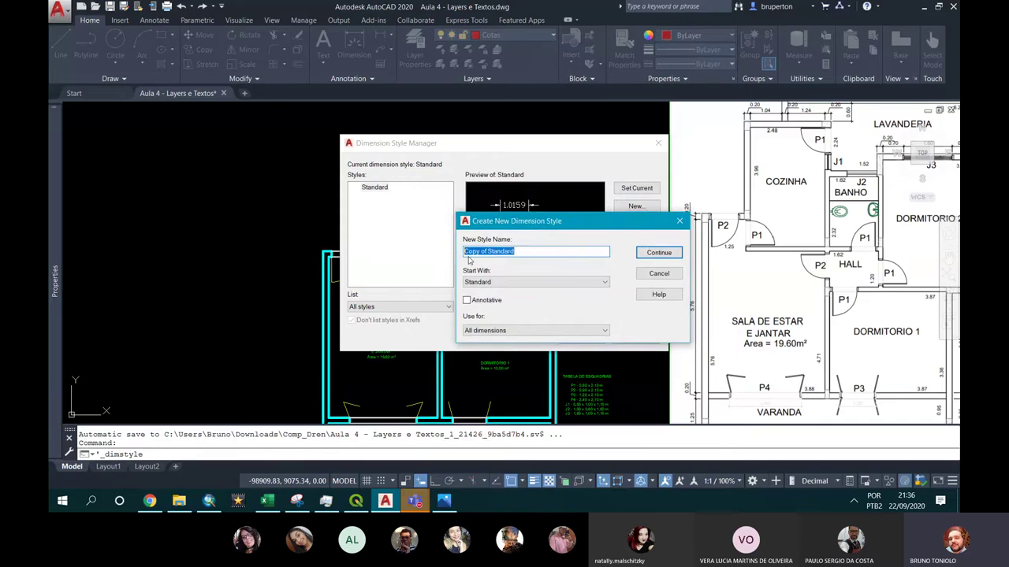
text(COTA 1)
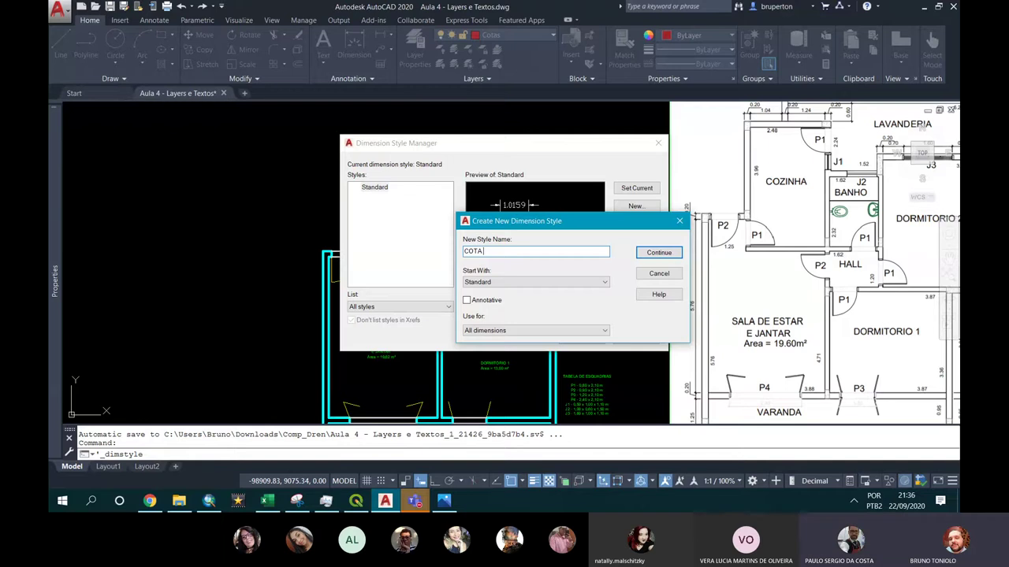
text(:50)
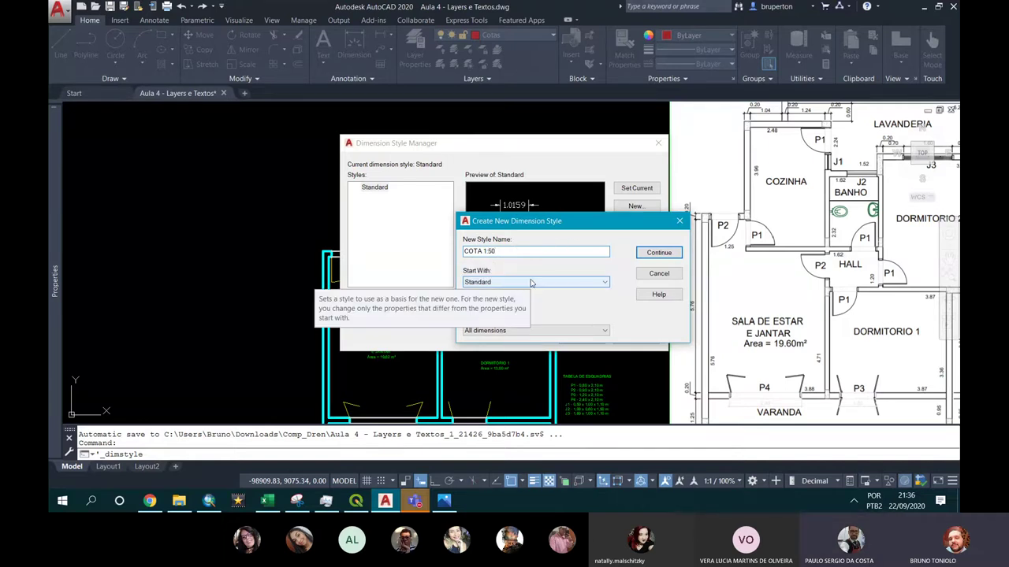
click(530, 282)
click(475, 288)
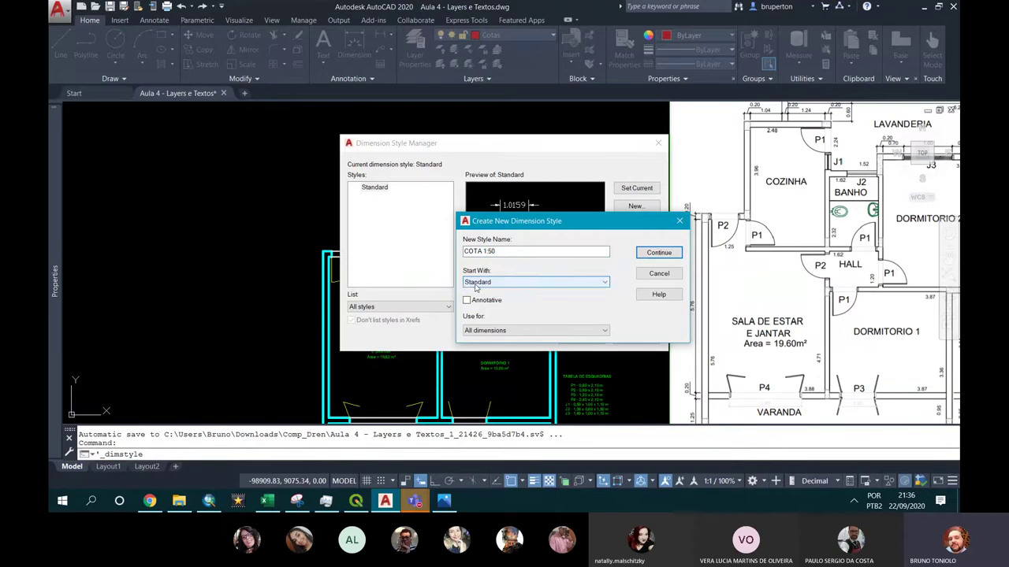
click(512, 282)
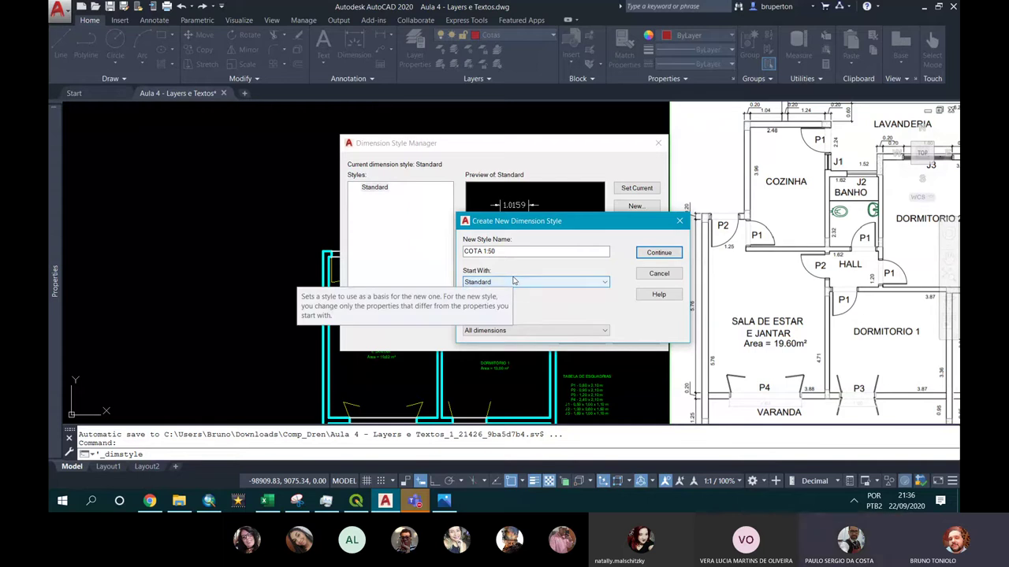
click(511, 282)
click(504, 281)
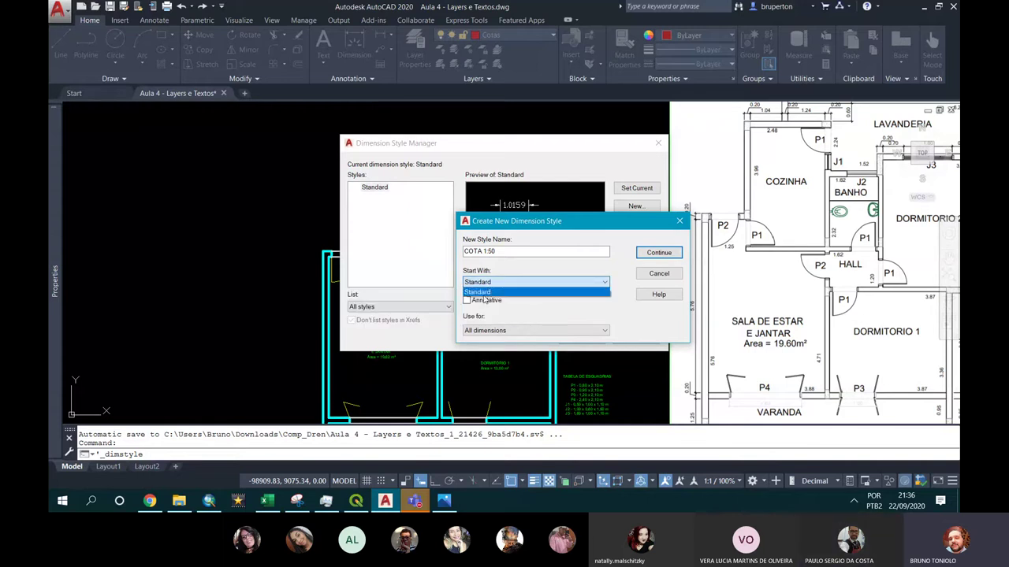
click(484, 293)
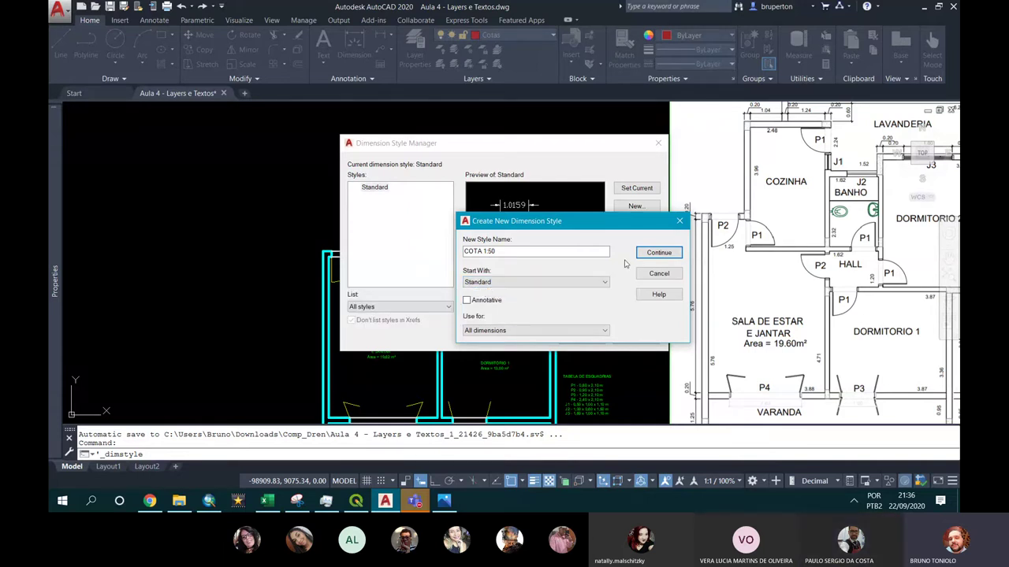
Replace the unsupported colon so the style is named 'COTA 1-50', and continue to its settings
click(651, 253)
click(577, 261)
click(654, 252)
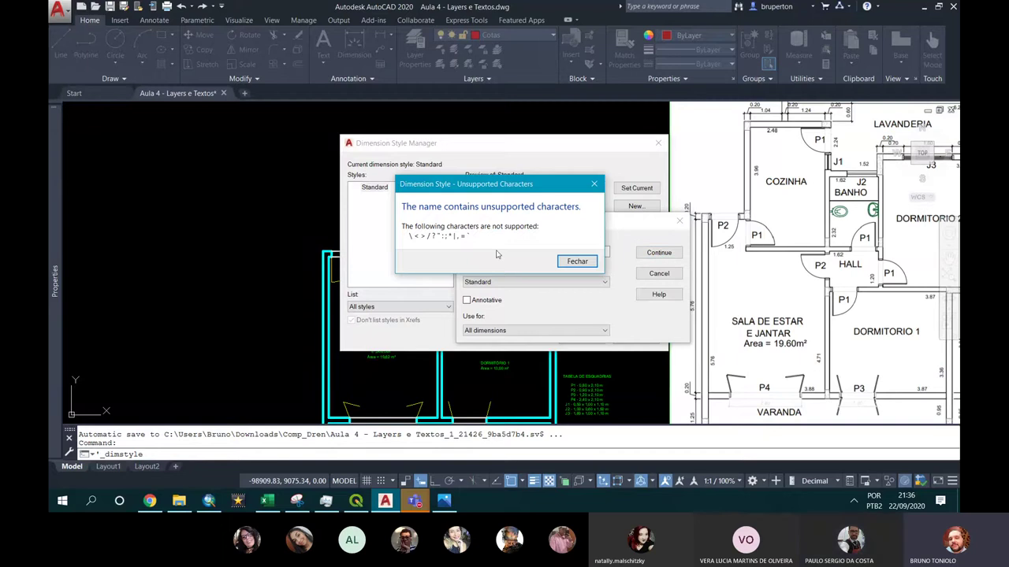
click(576, 260)
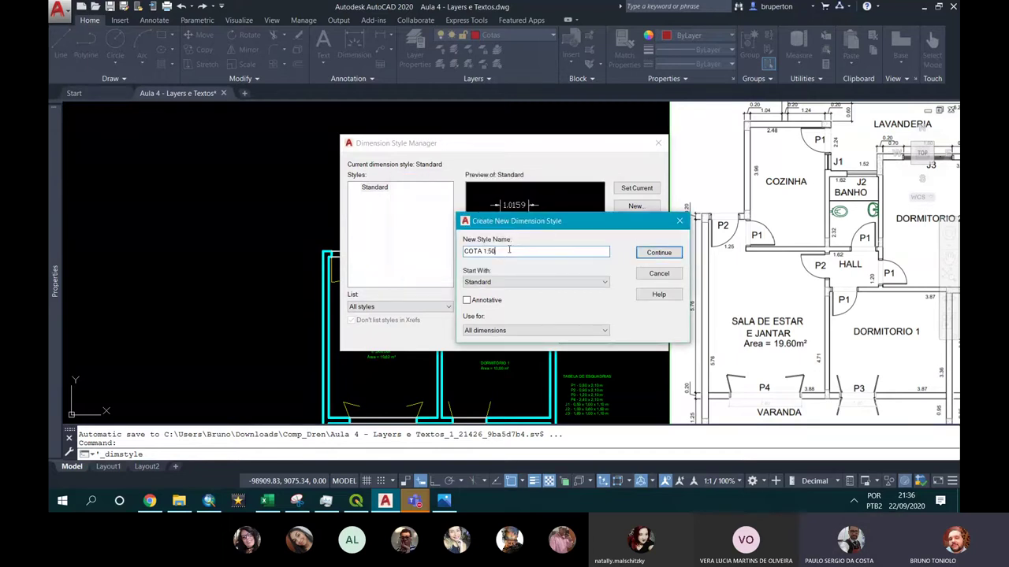
click(490, 250)
key(BackSpace)
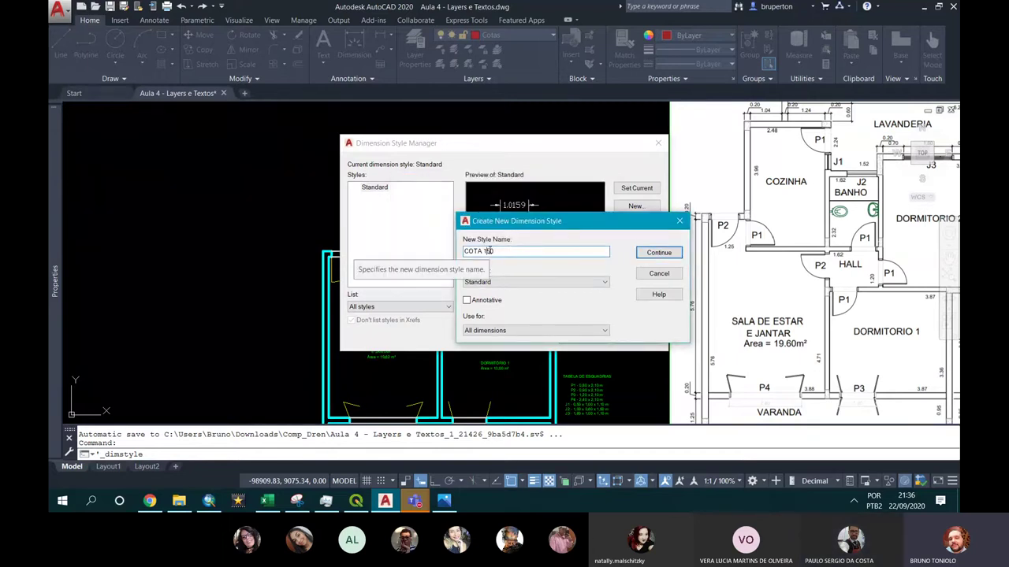
text(-)
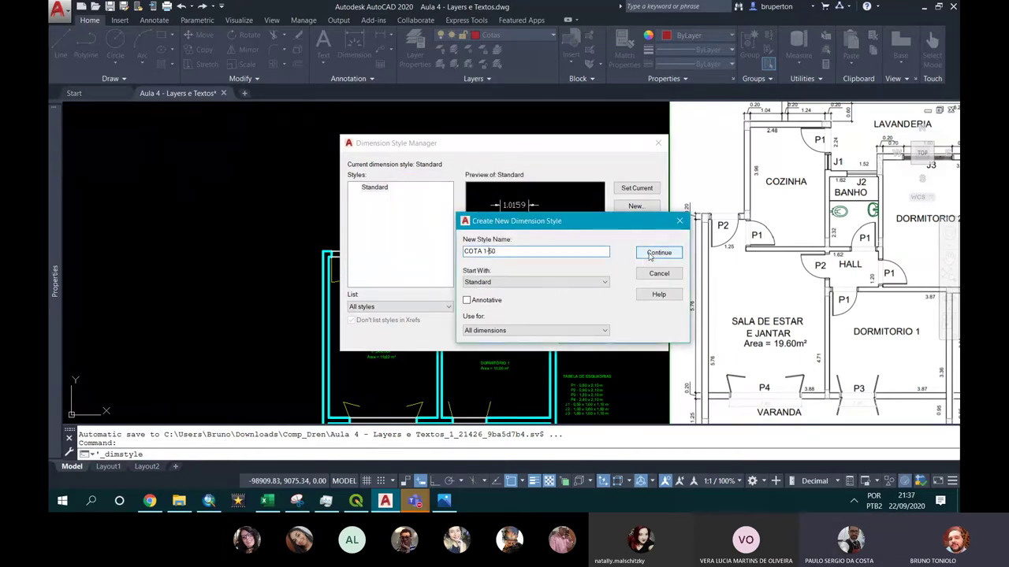
click(650, 254)
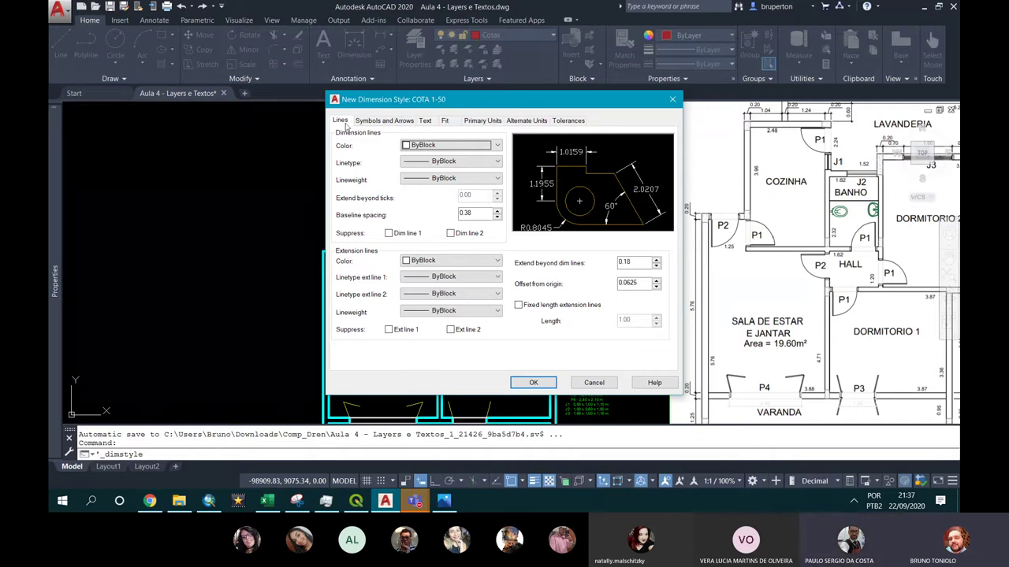
Set the COTA 1-50 dimension line and extension line colours to ByLayer
mouse_move(387, 100)
mouse_down()
mouse_move(557, 179)
mouse_move(504, 154)
mouse_up()
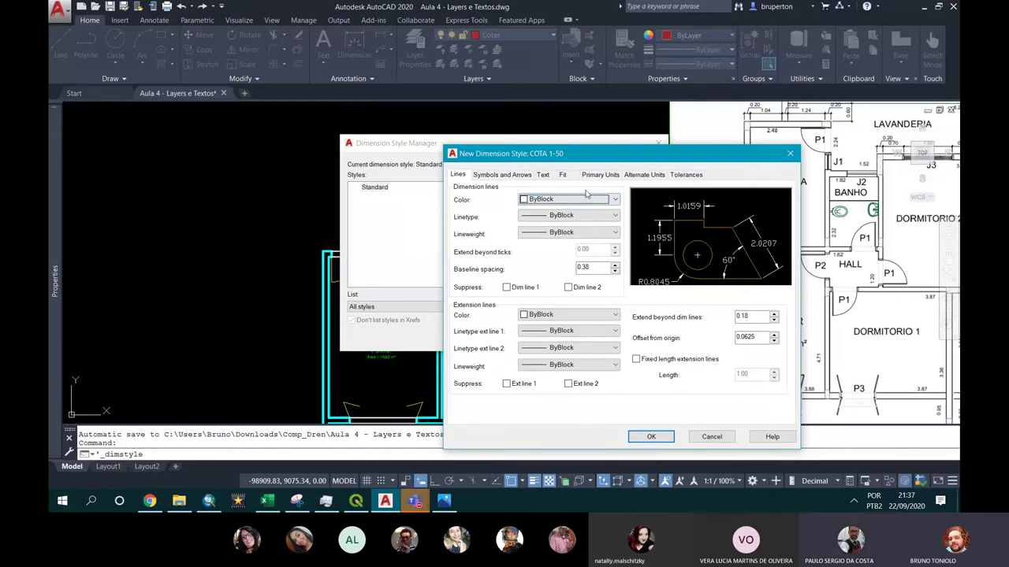
click(563, 201)
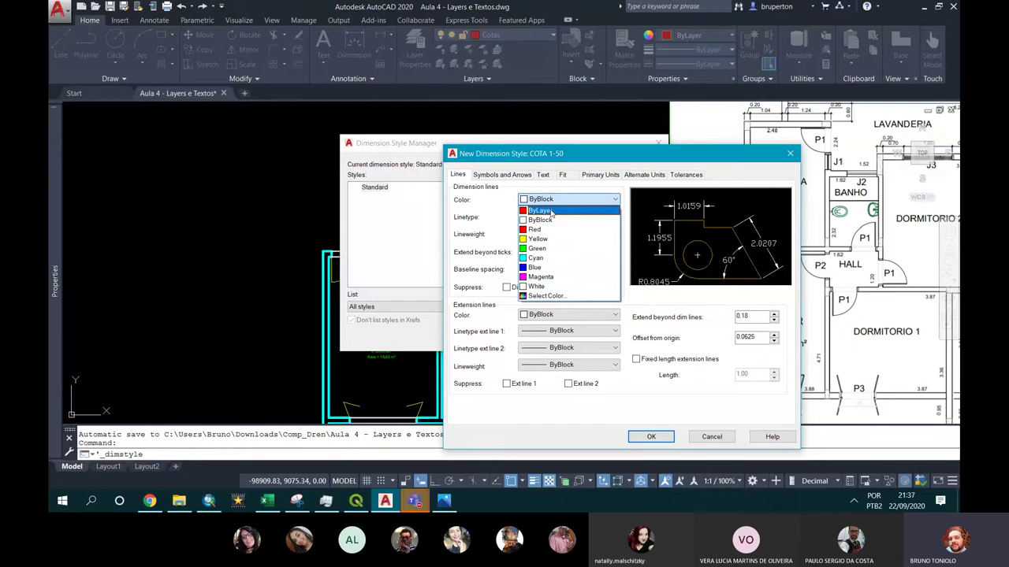
click(551, 211)
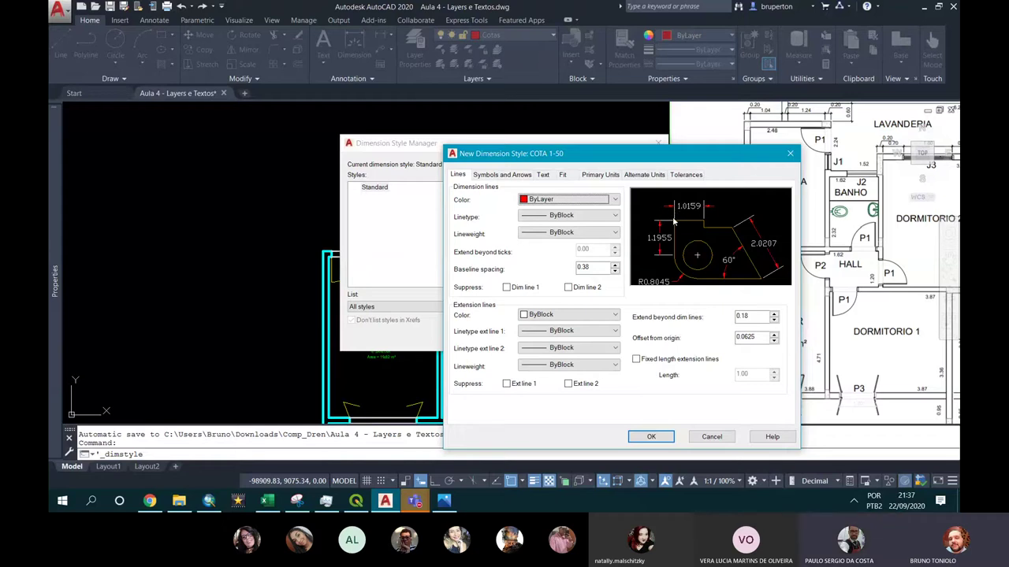
click(554, 315)
click(552, 325)
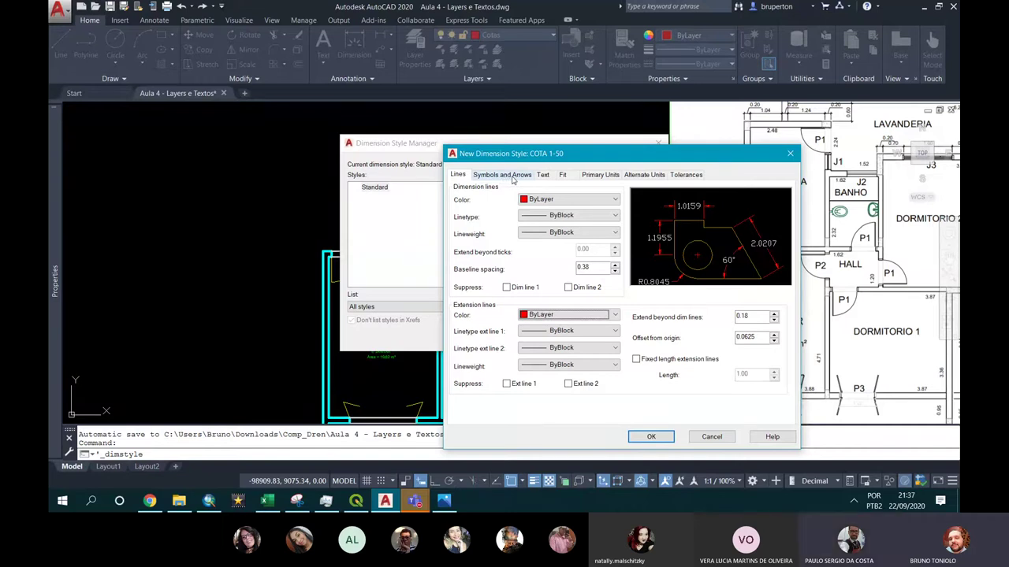
click(512, 177)
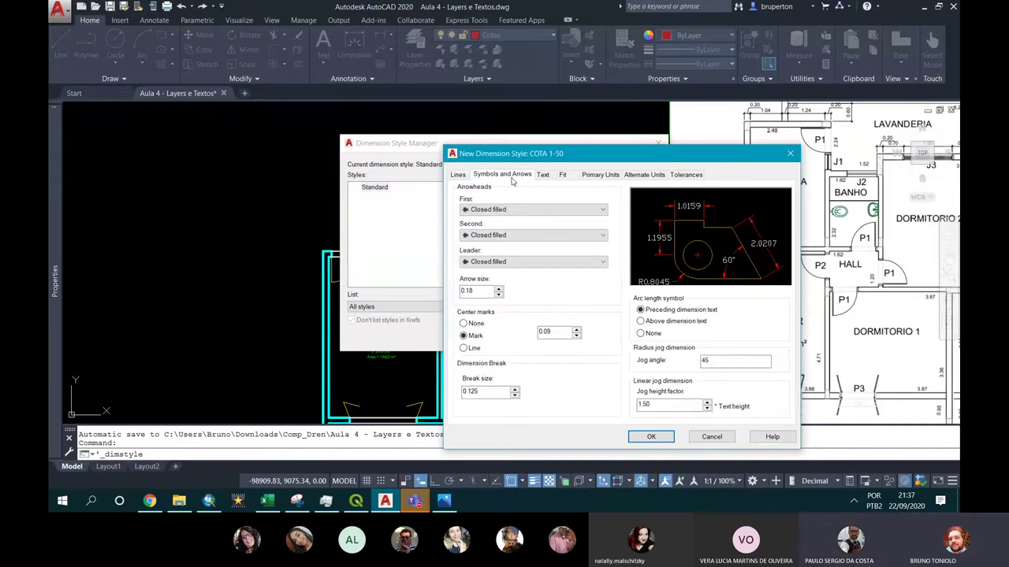
After comparing Dot and Open 30, set both COTA 1-50 arrowheads to Oblique ticks
click(496, 210)
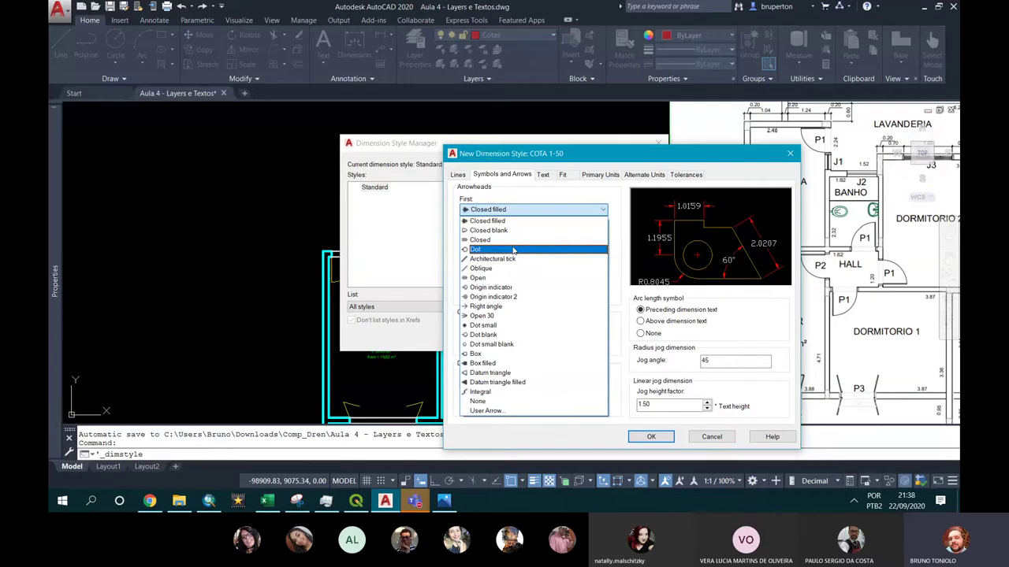
click(512, 211)
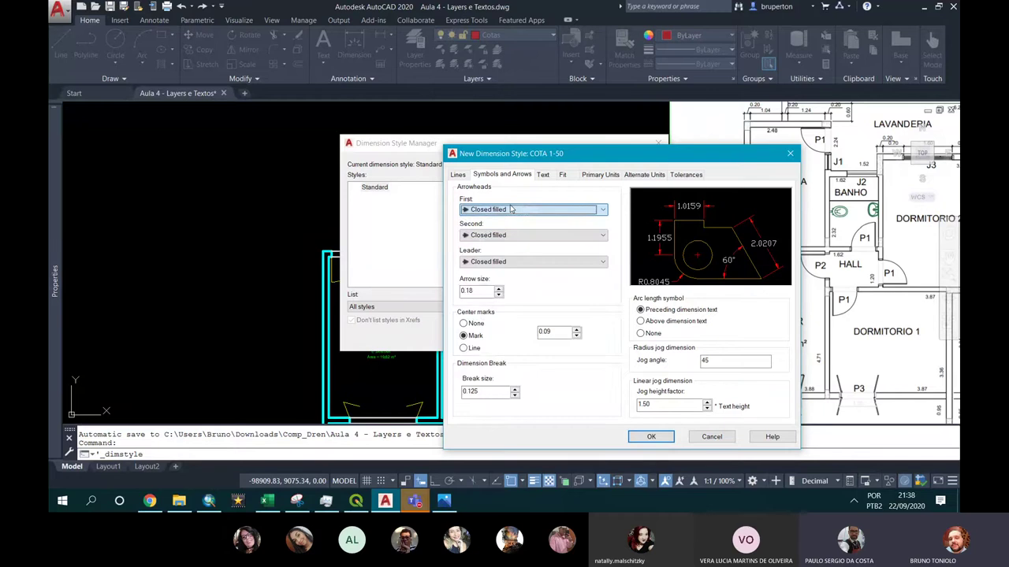
click(512, 211)
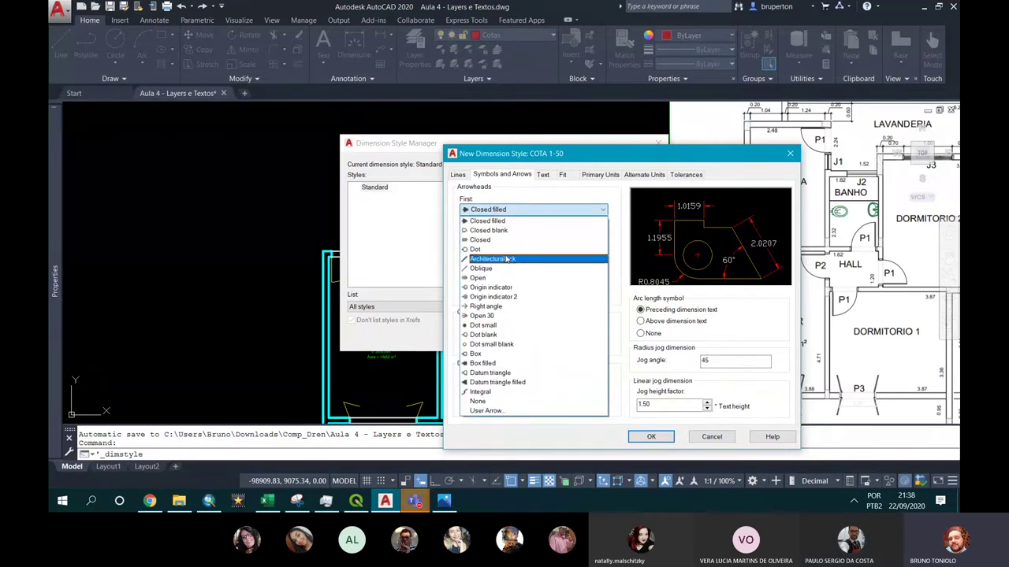
click(495, 270)
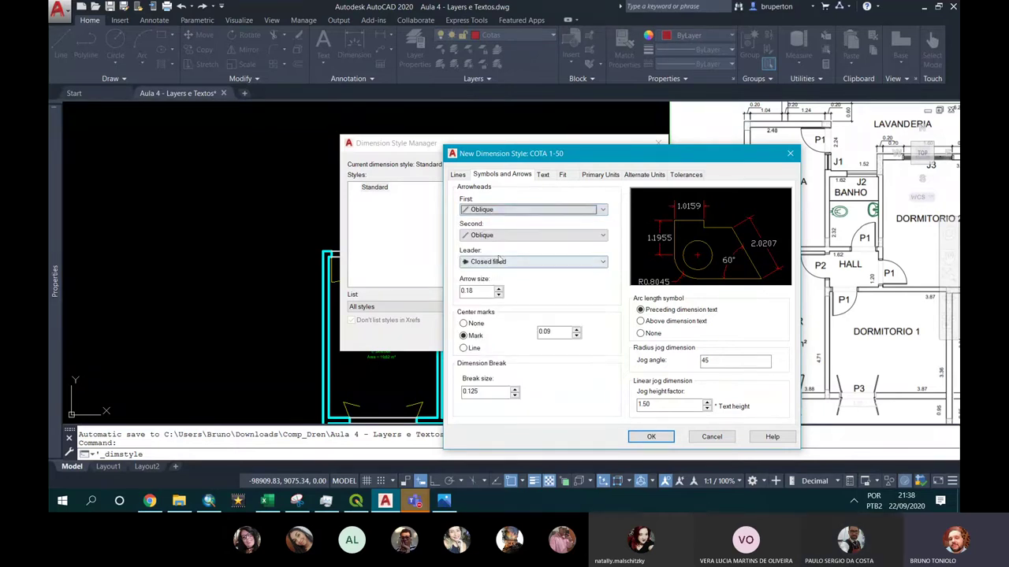
click(502, 211)
click(481, 251)
click(512, 210)
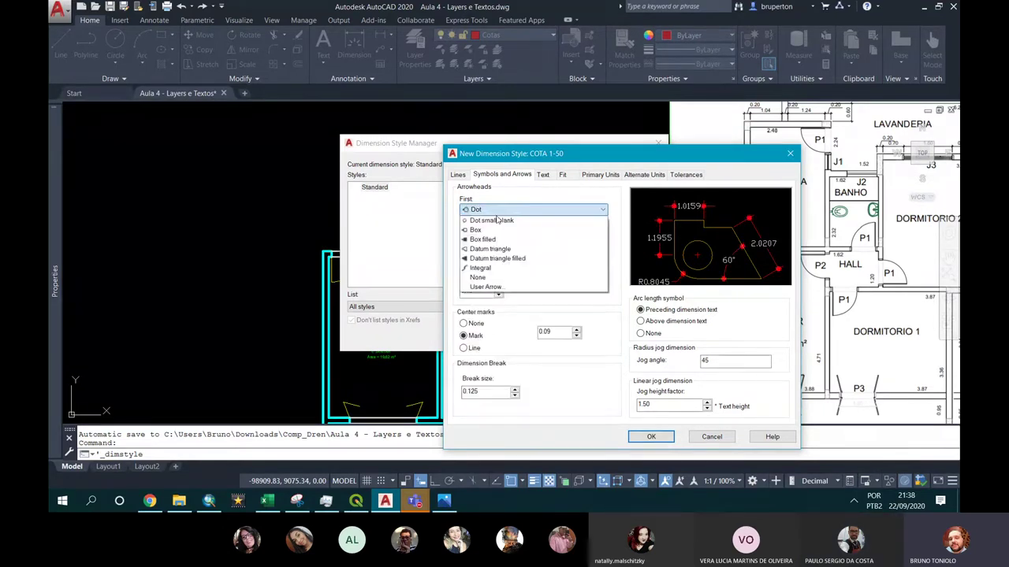
click(476, 316)
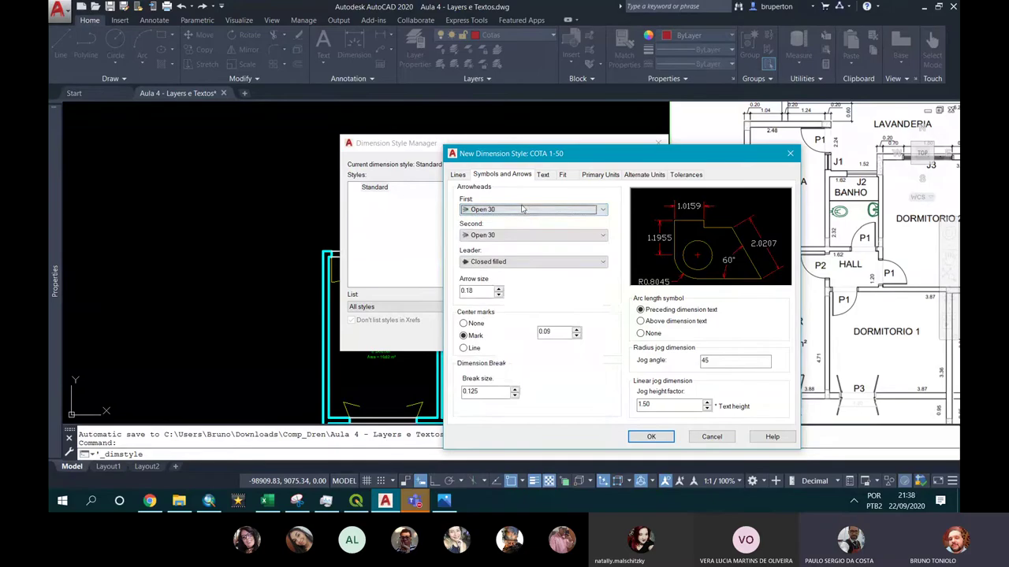
click(521, 210)
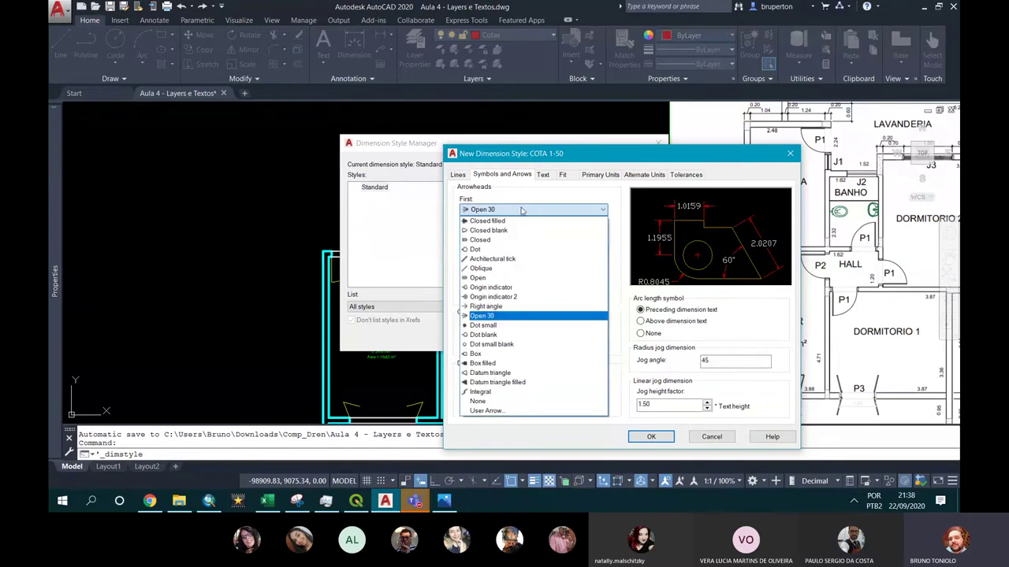
click(493, 271)
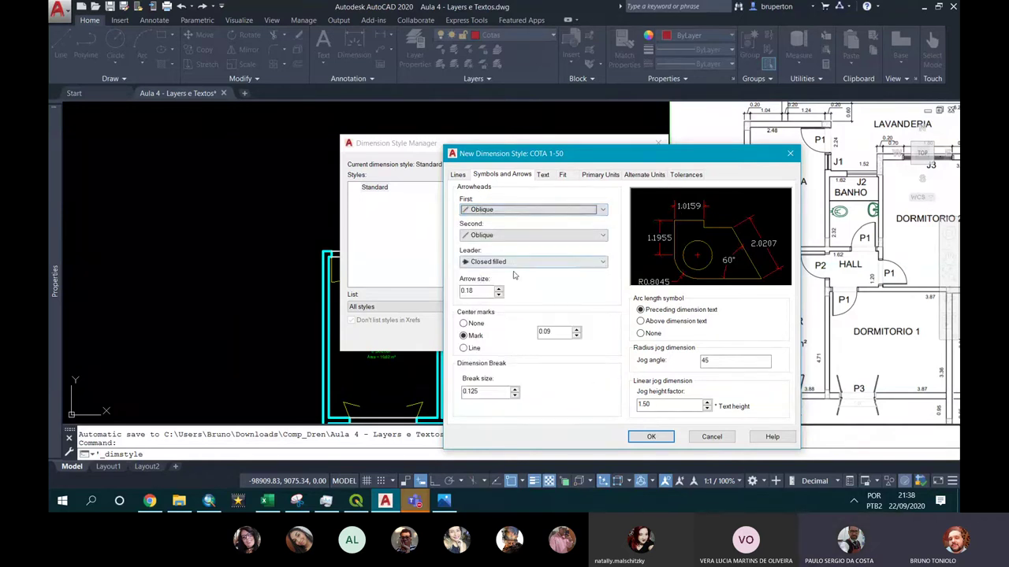
click(486, 292)
double_click(469, 291)
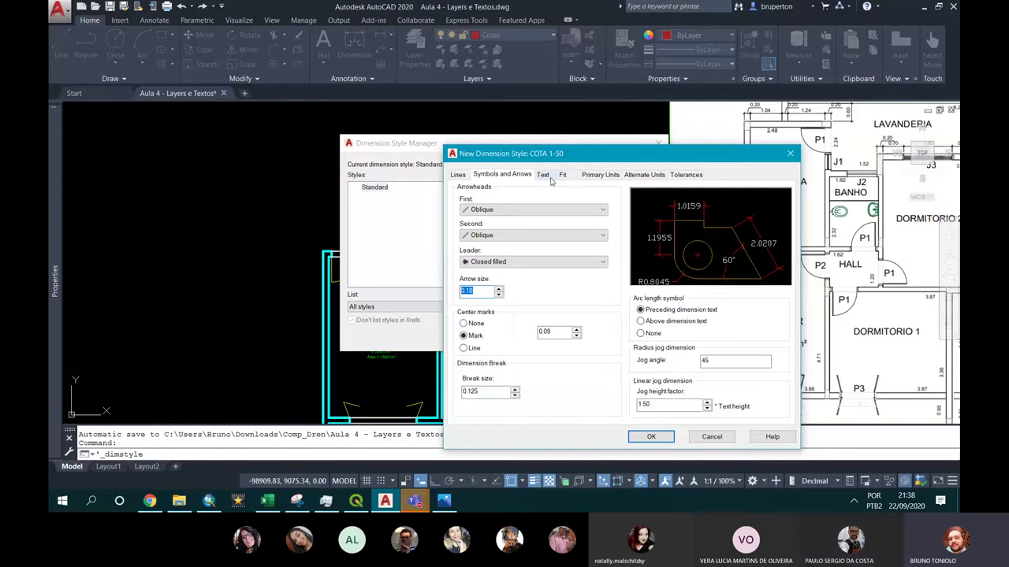
click(545, 178)
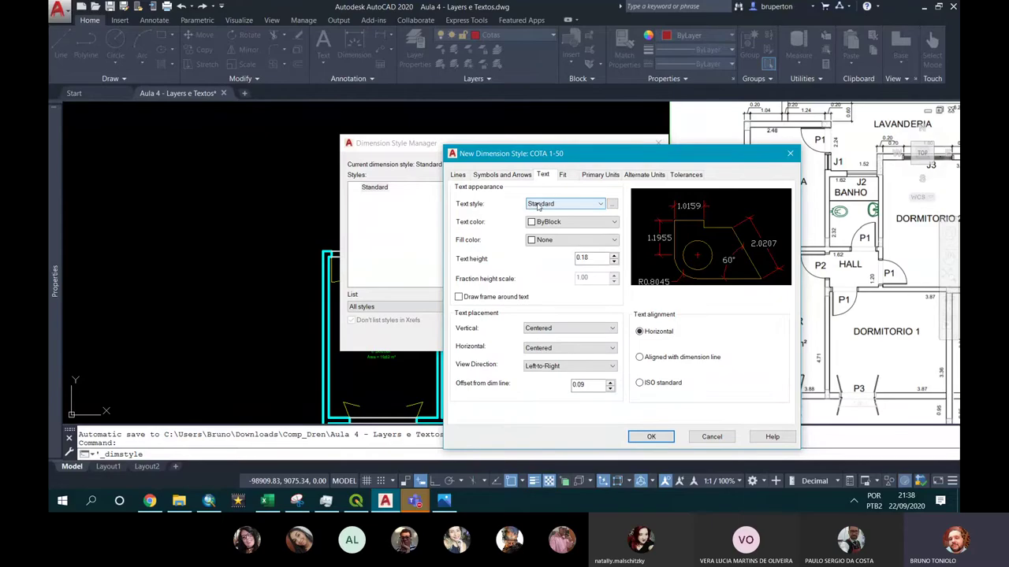
click(543, 204)
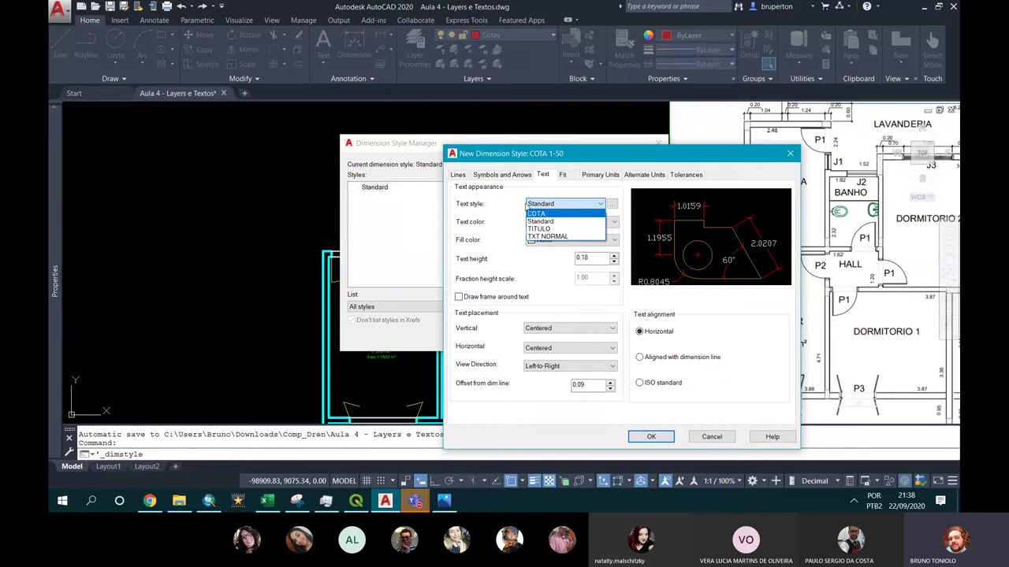
click(539, 214)
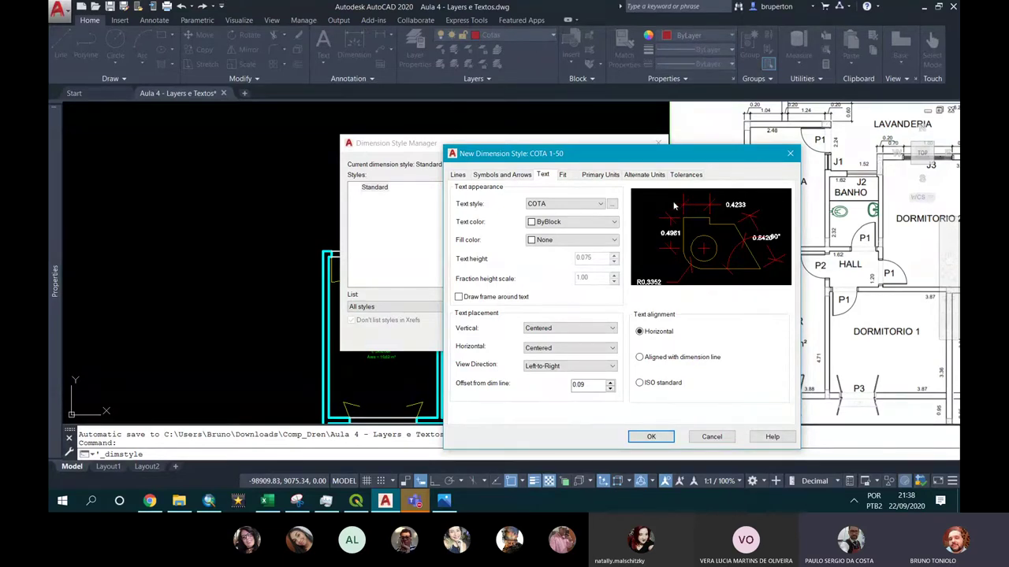
click(547, 224)
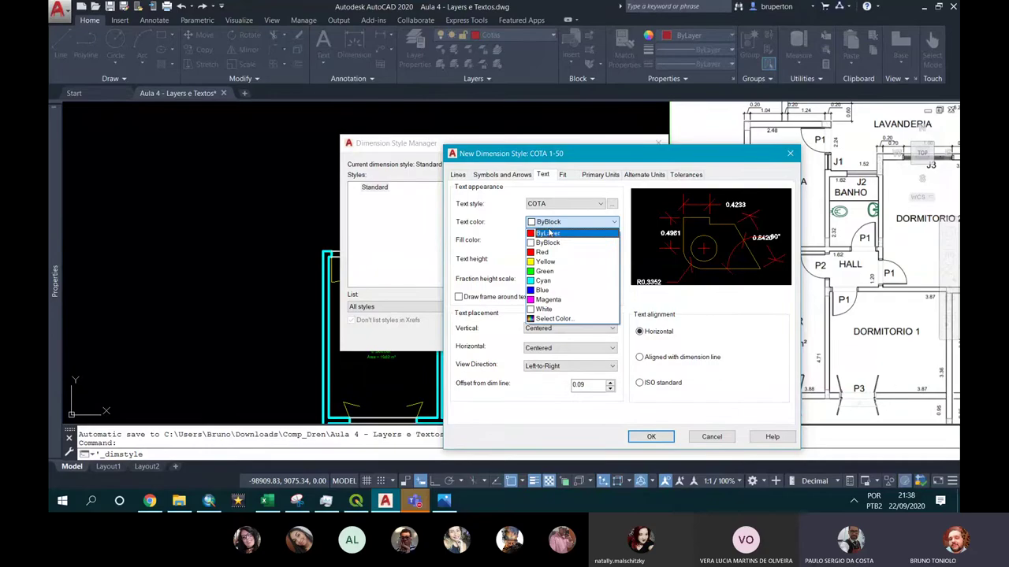
click(556, 235)
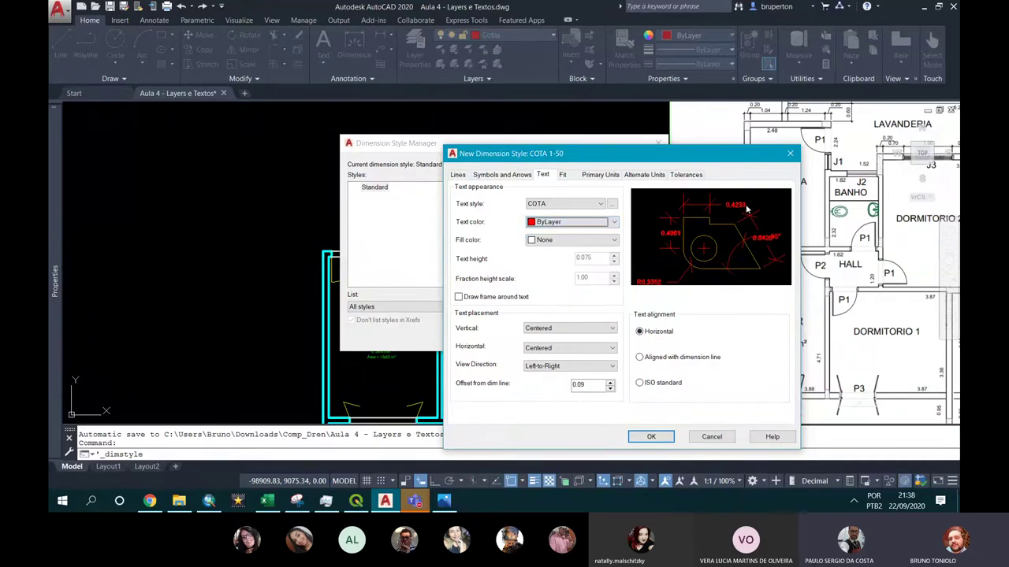
click(545, 241)
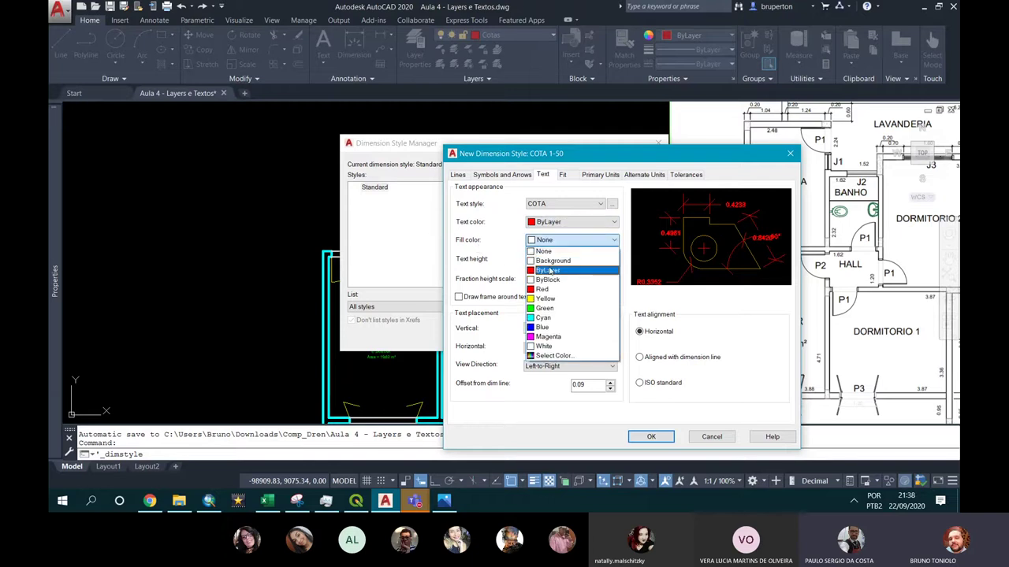
click(547, 277)
click(569, 240)
click(552, 301)
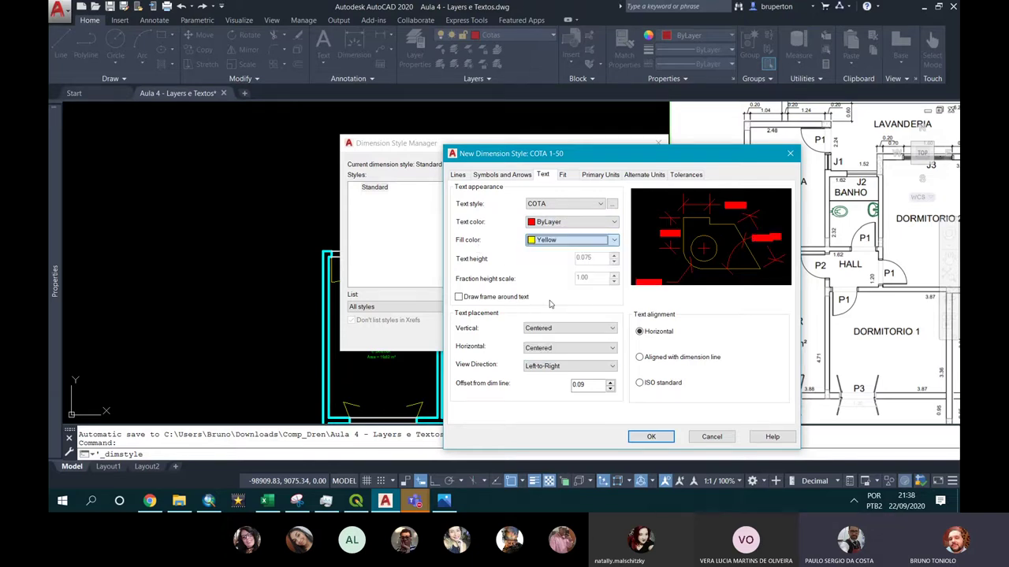
click(550, 241)
click(549, 337)
click(561, 240)
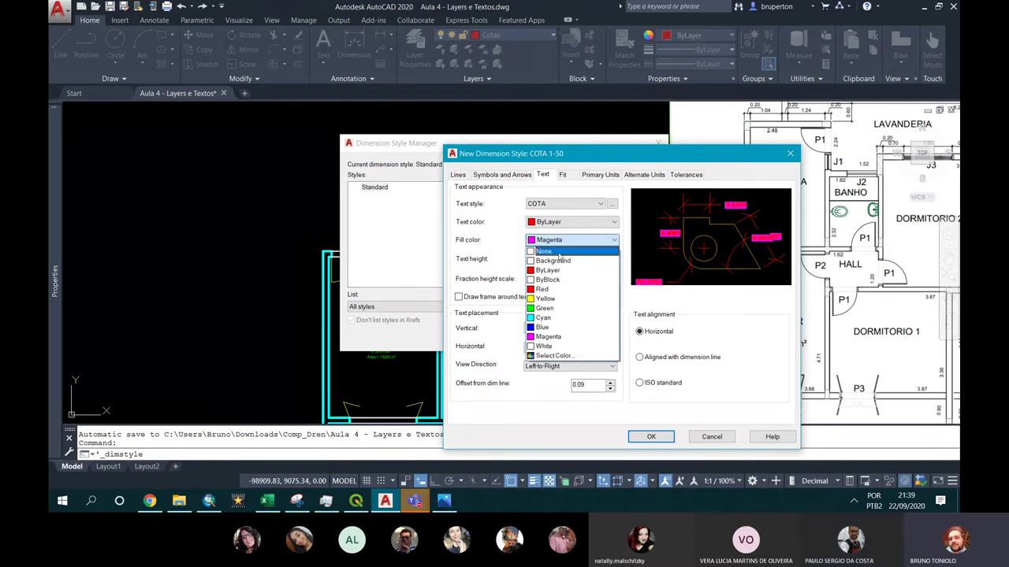
click(552, 251)
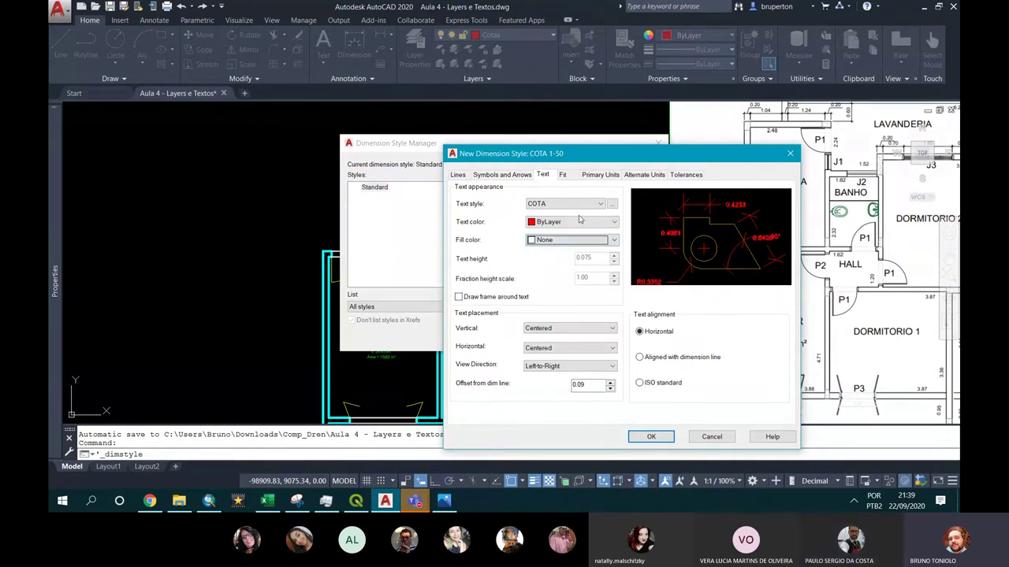
Change the COTA 1-50 arrow size from 0.18 to 0.05
click(501, 177)
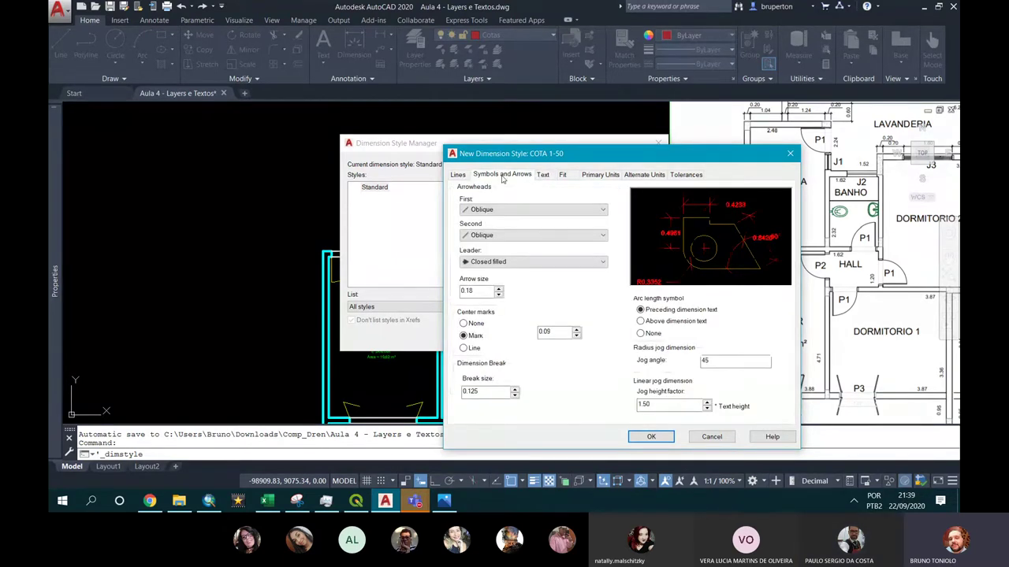
double_click(468, 291)
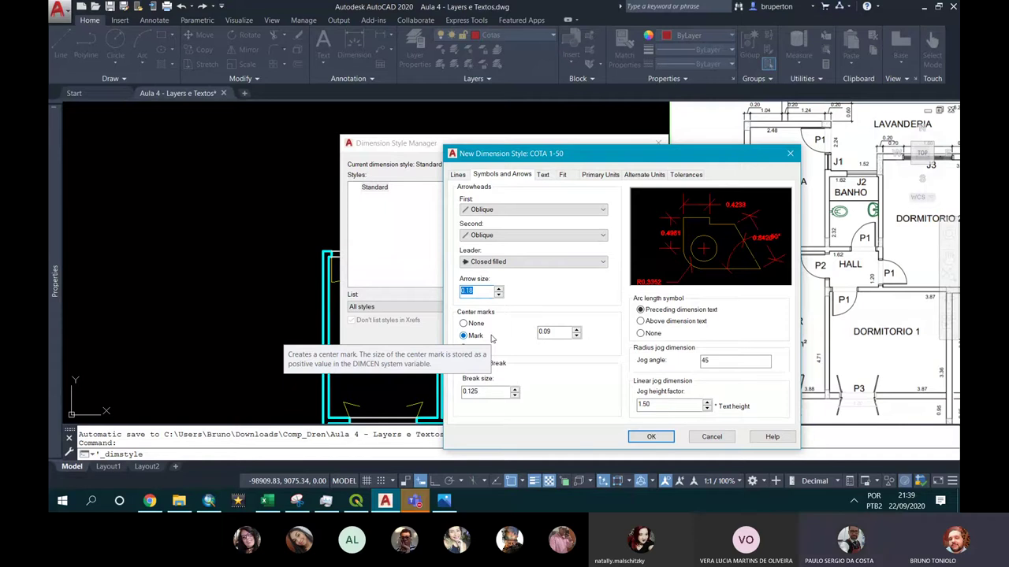
text(0.1)
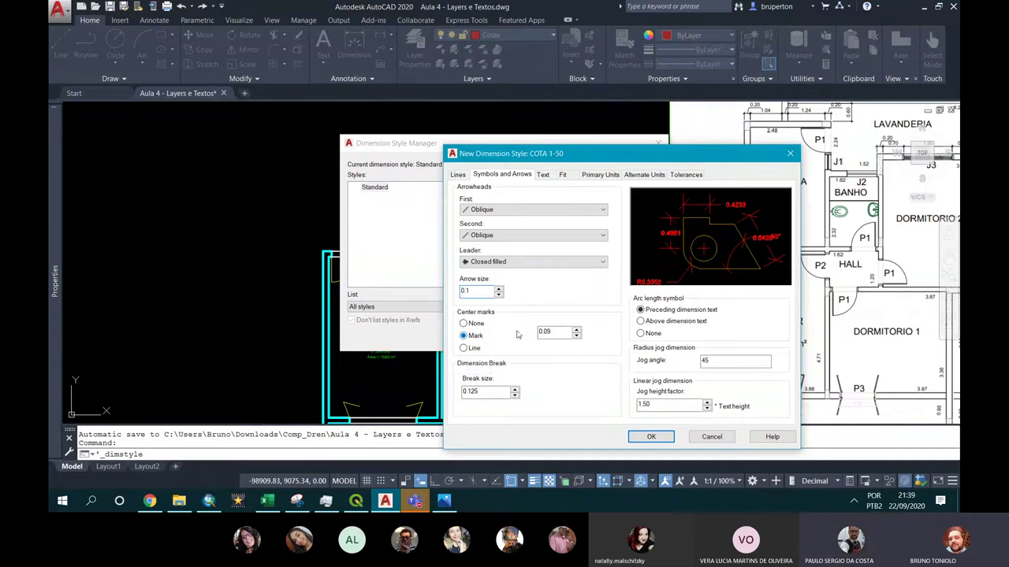
click(552, 331)
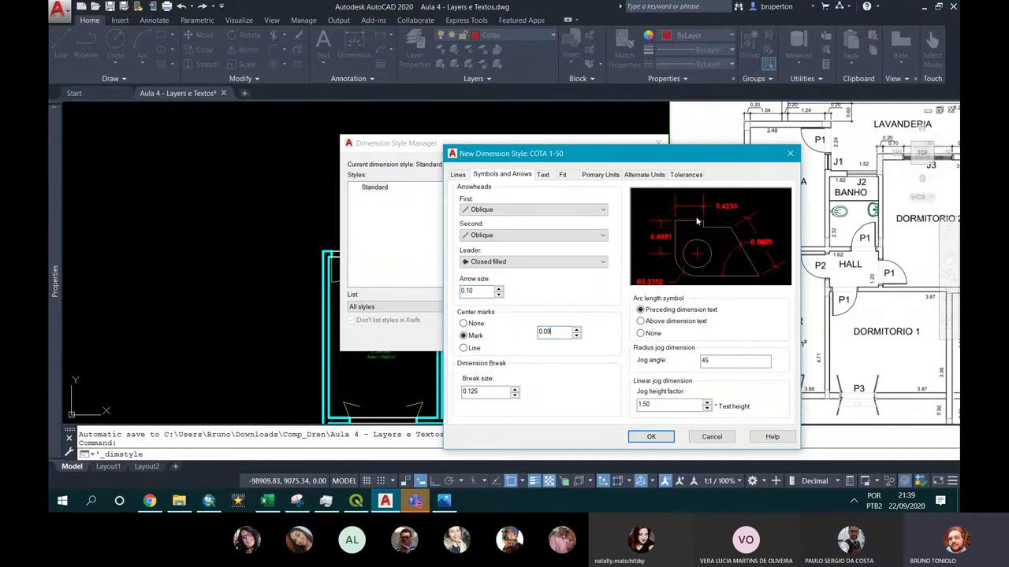
double_click(484, 291)
text(0.05)
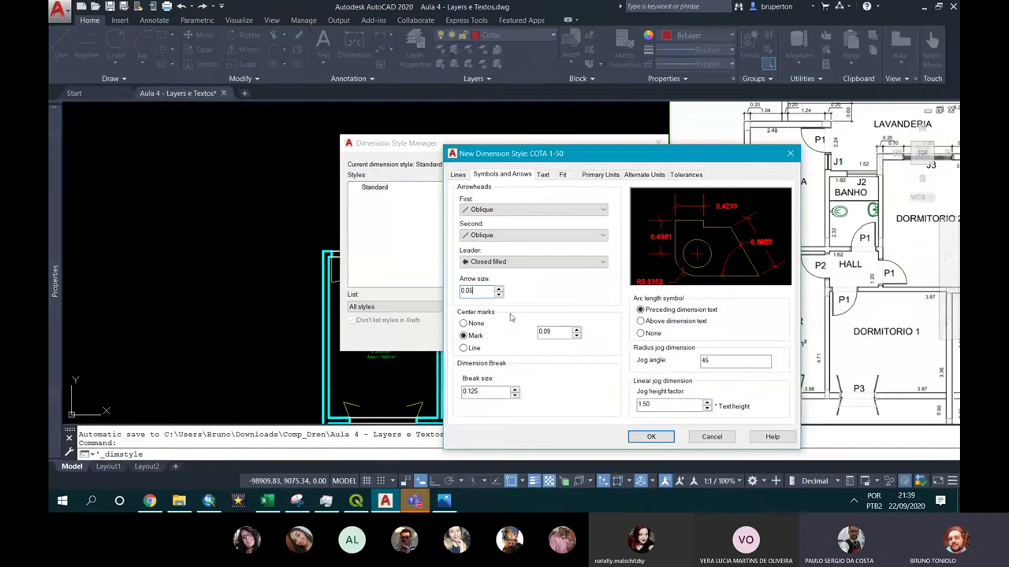
click(553, 331)
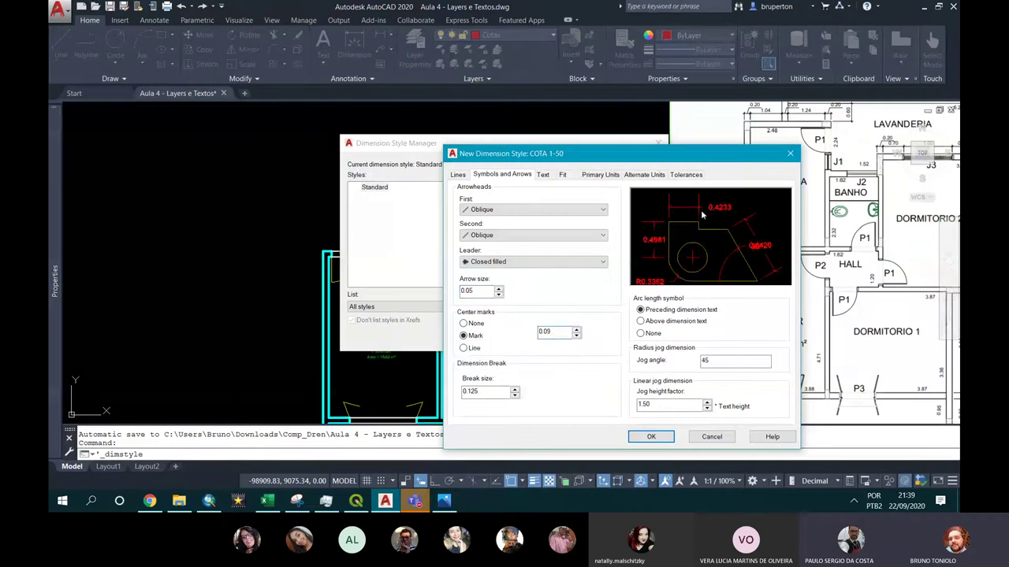
click(475, 291)
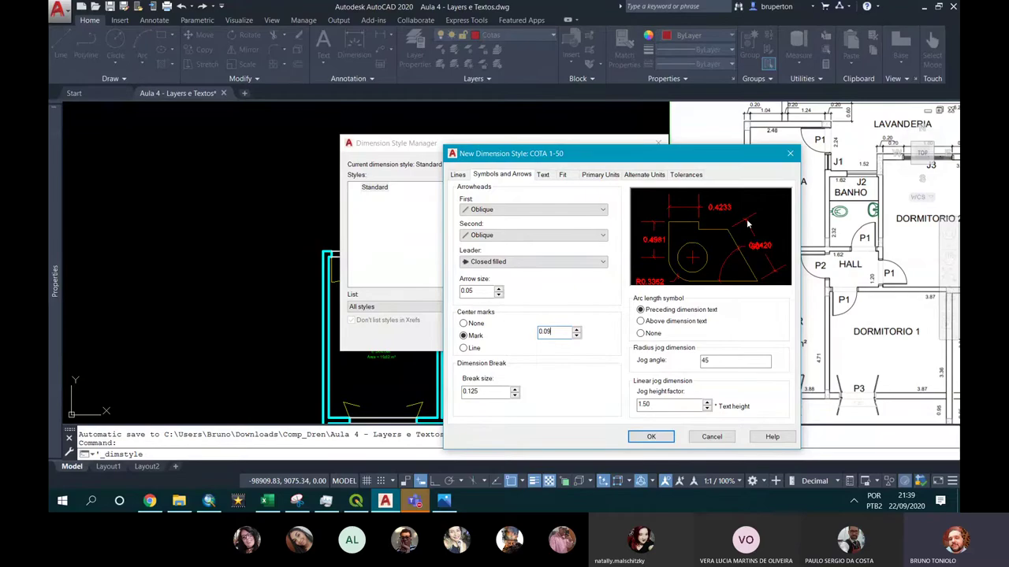
Make extension lines extend 0.05 beyond the dimension lines
click(458, 175)
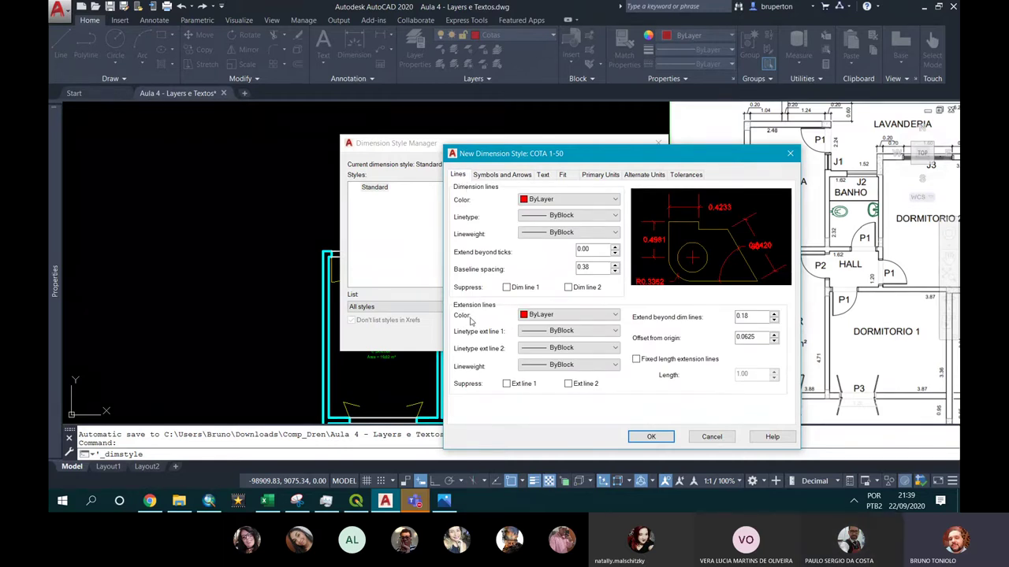
click(744, 316)
double_click(744, 316)
text(0.1)
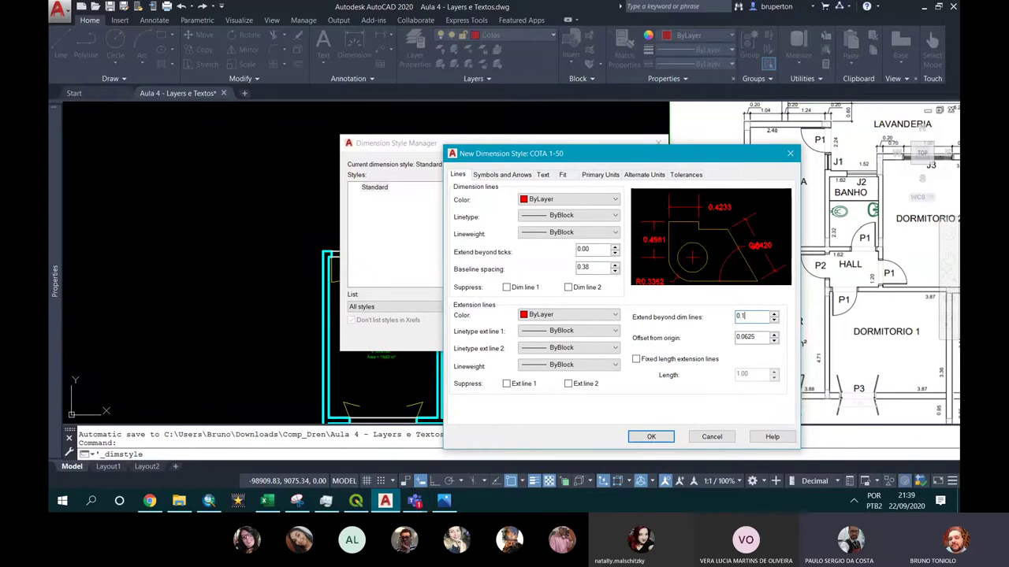
click(763, 339)
double_click(747, 316)
text(0.05)
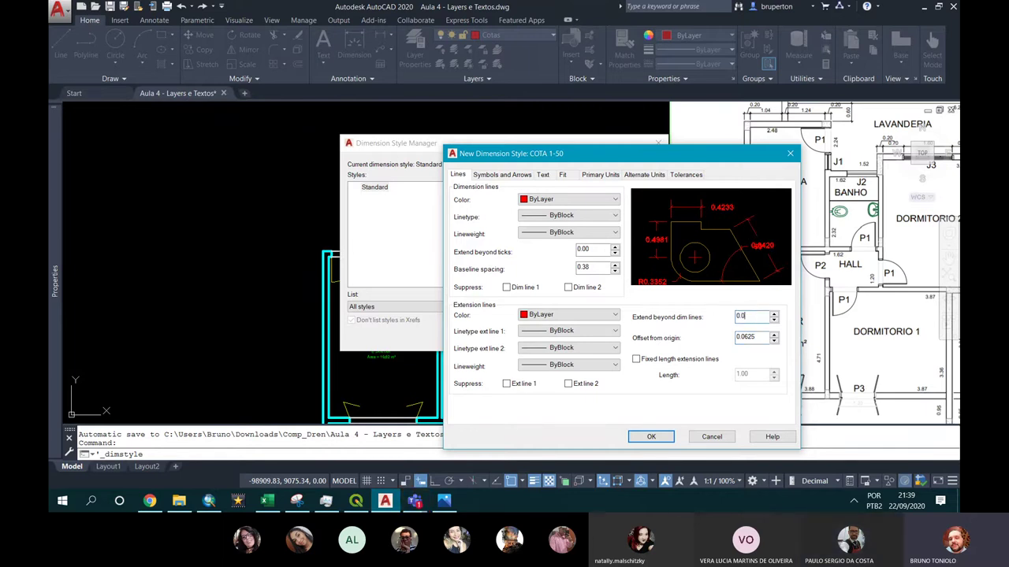
click(746, 337)
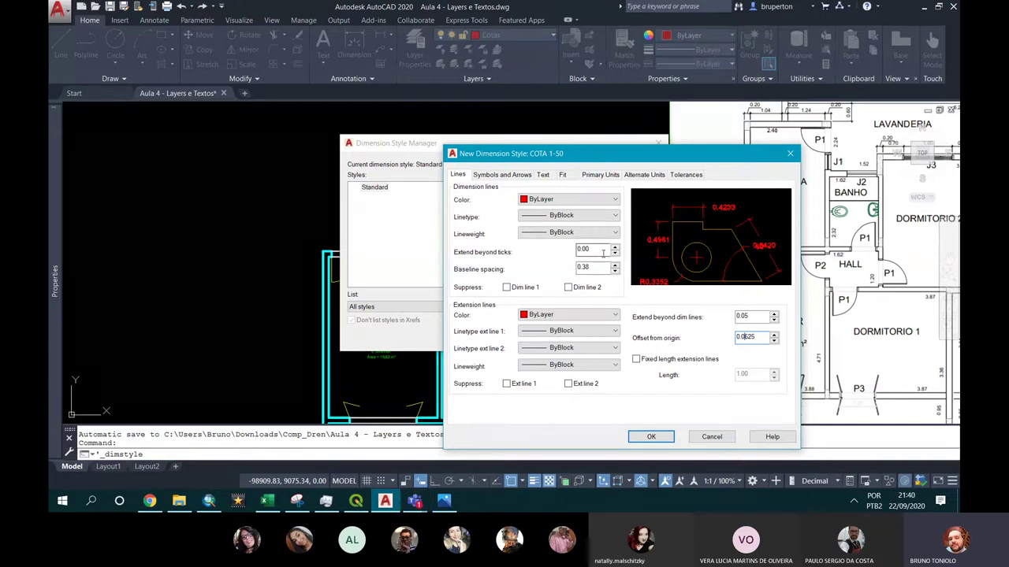
Set tick extension 0.05, baseline spacing 0.15 and extension-line origin offset 0.05
double_click(592, 250)
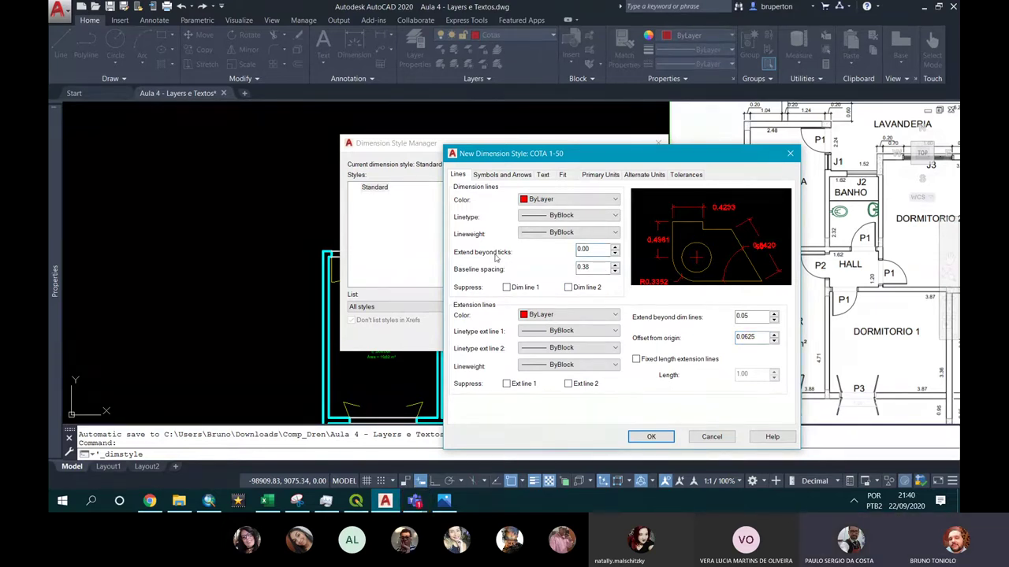
text(0)
double_click(592, 268)
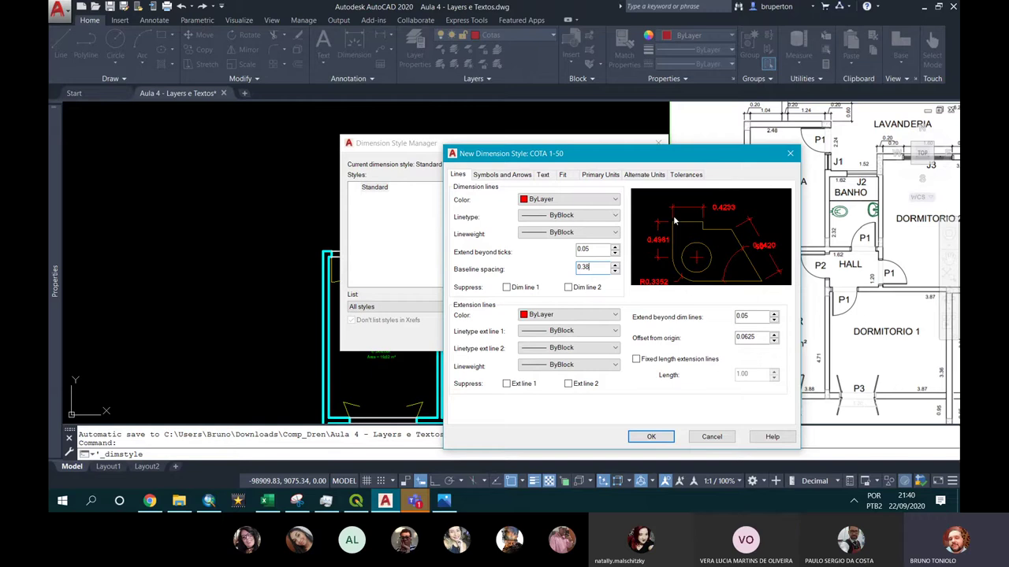
double_click(584, 268)
text(0)
text(5)
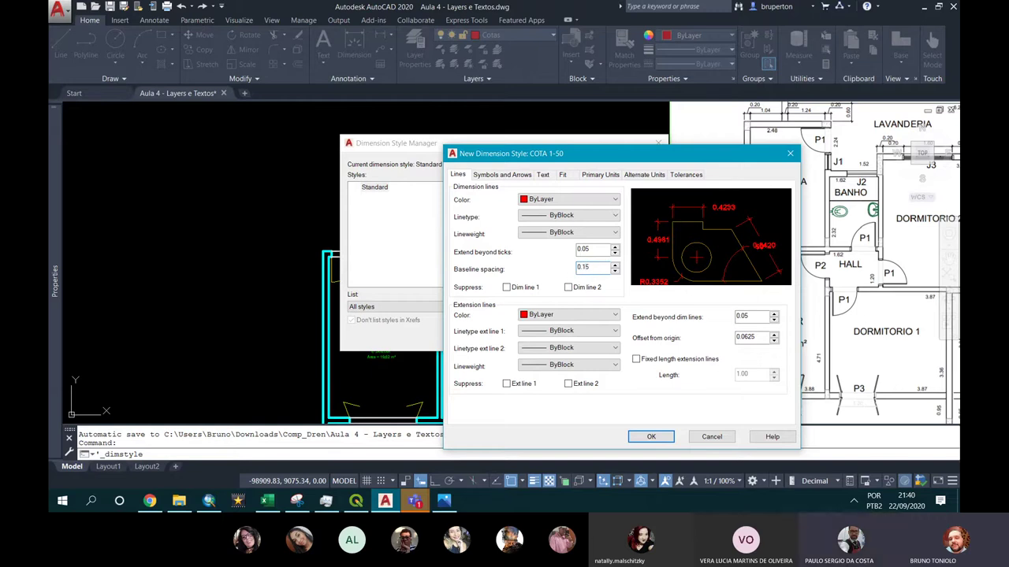
click(584, 250)
double_click(744, 336)
text(0.05)
double_click(755, 316)
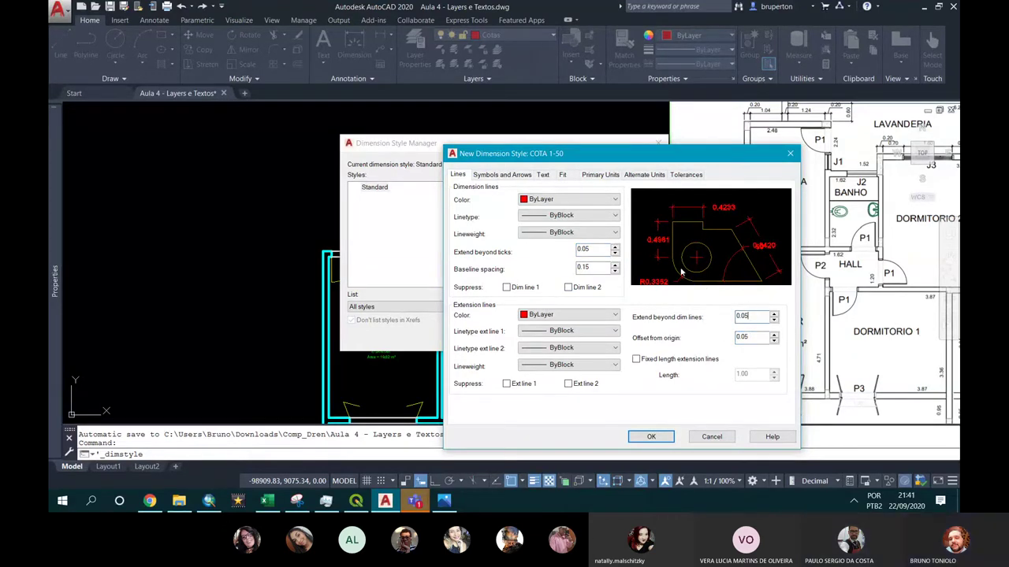
click(544, 176)
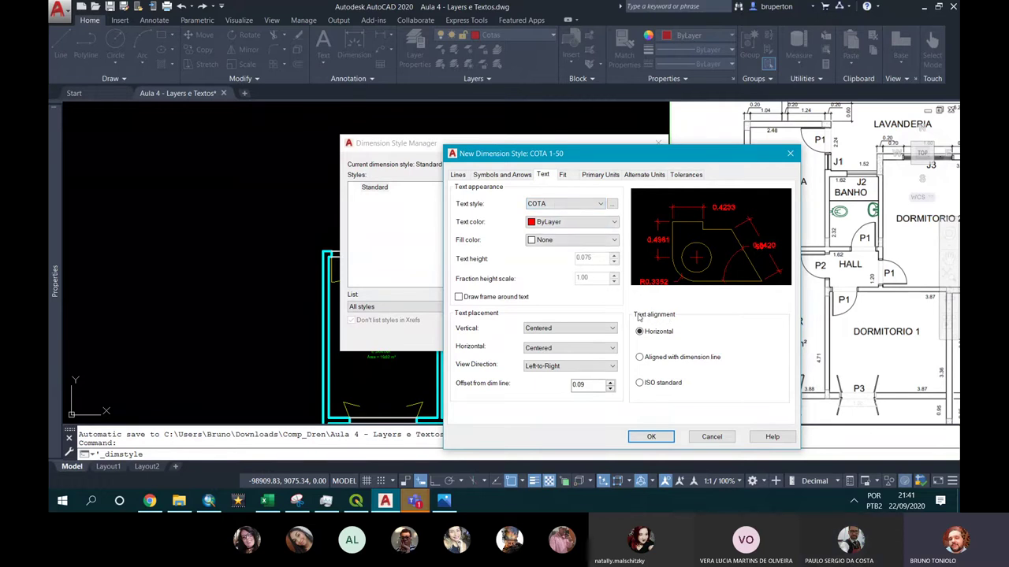
Align COTA 1-50 dimension text with the dimension line and offset it 0.05
click(656, 359)
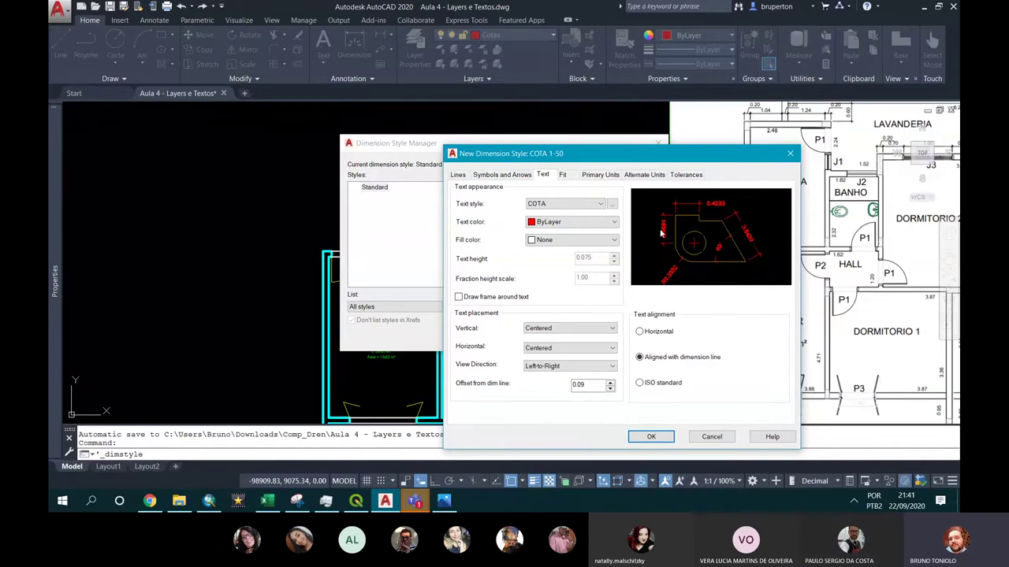
click(651, 331)
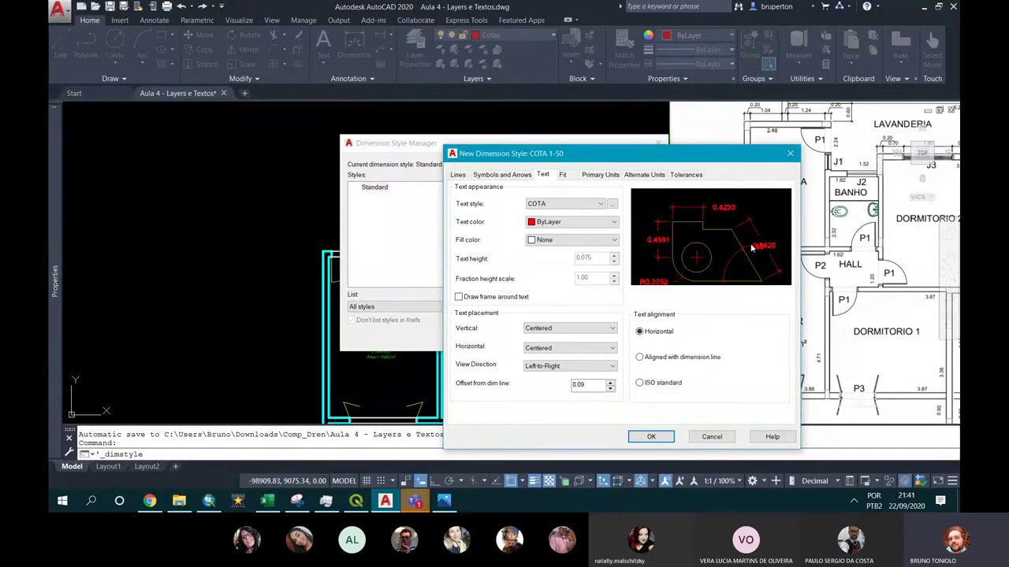
click(660, 357)
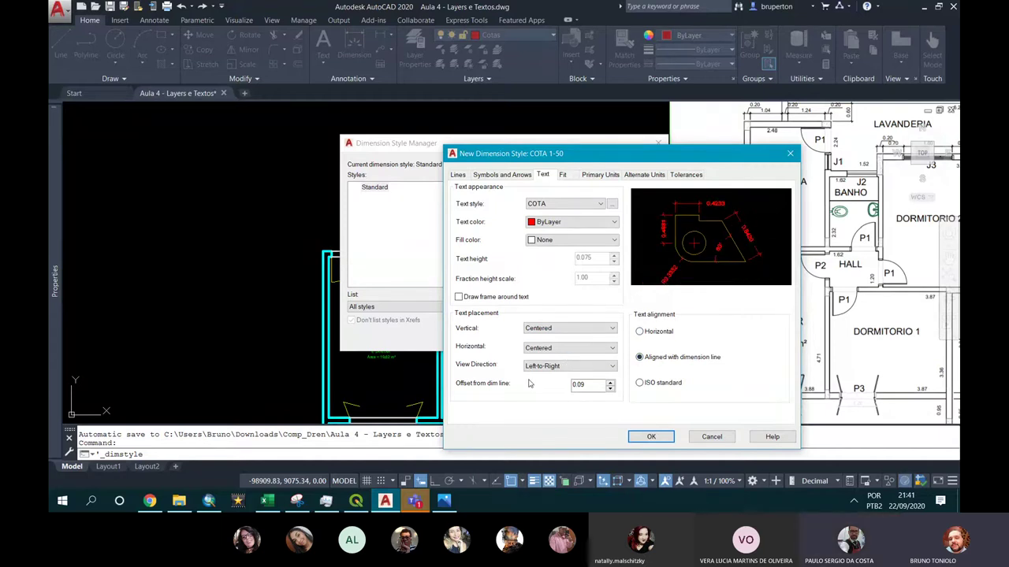
double_click(583, 384)
text(0.05)
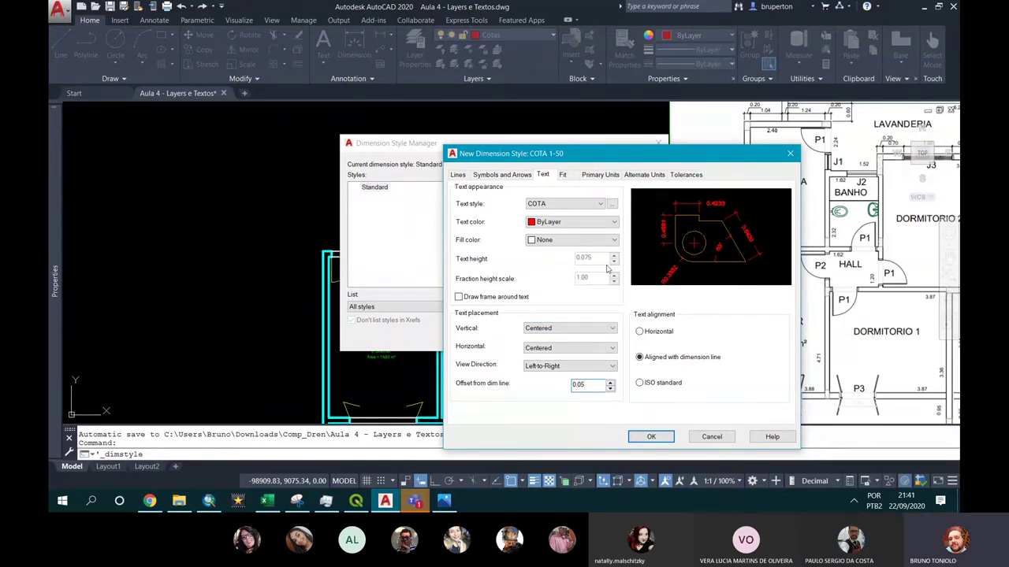
Set primary units precision to 0.00 and the decimal separator to comma
click(587, 177)
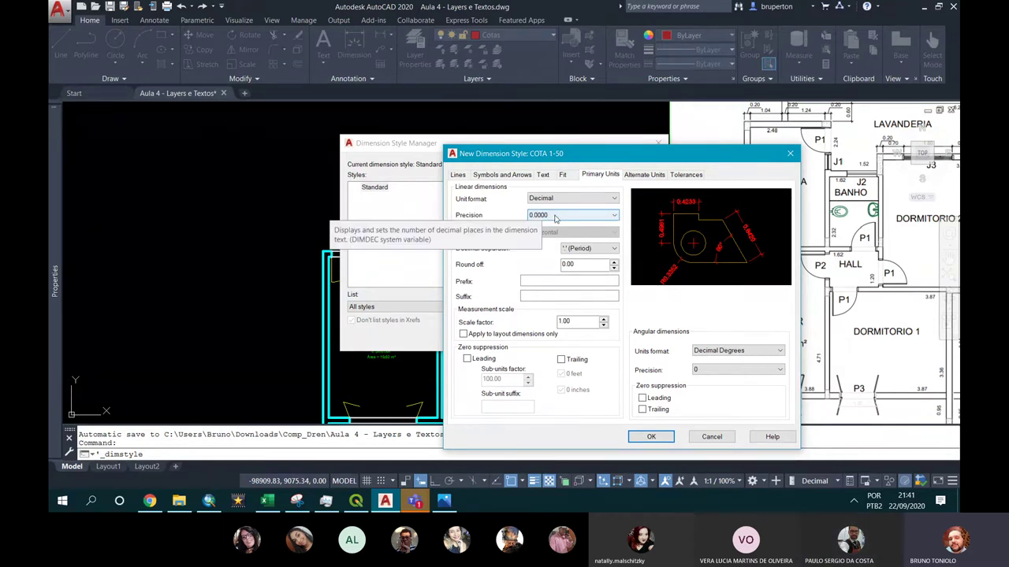
click(554, 218)
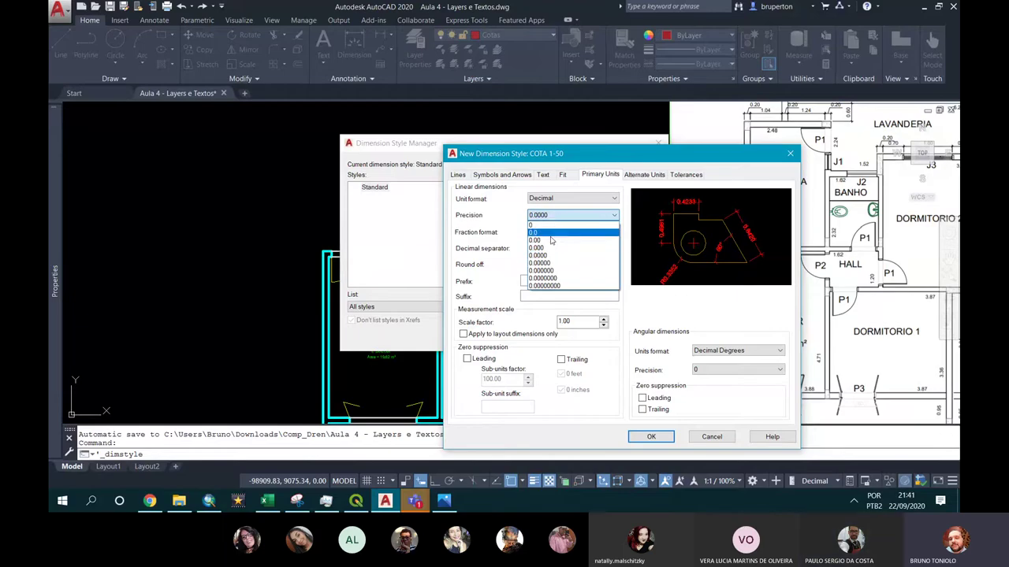
click(537, 243)
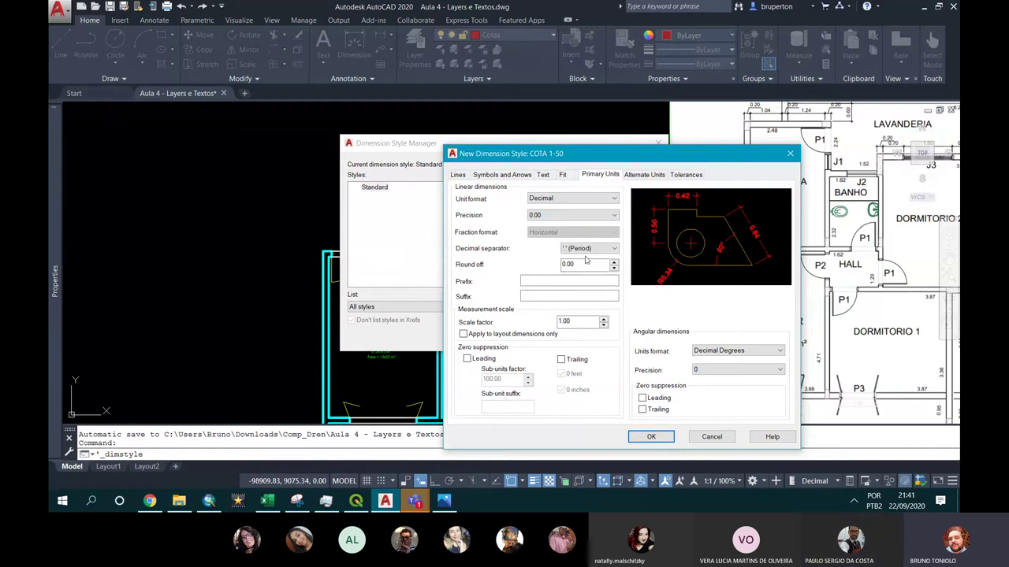
click(583, 249)
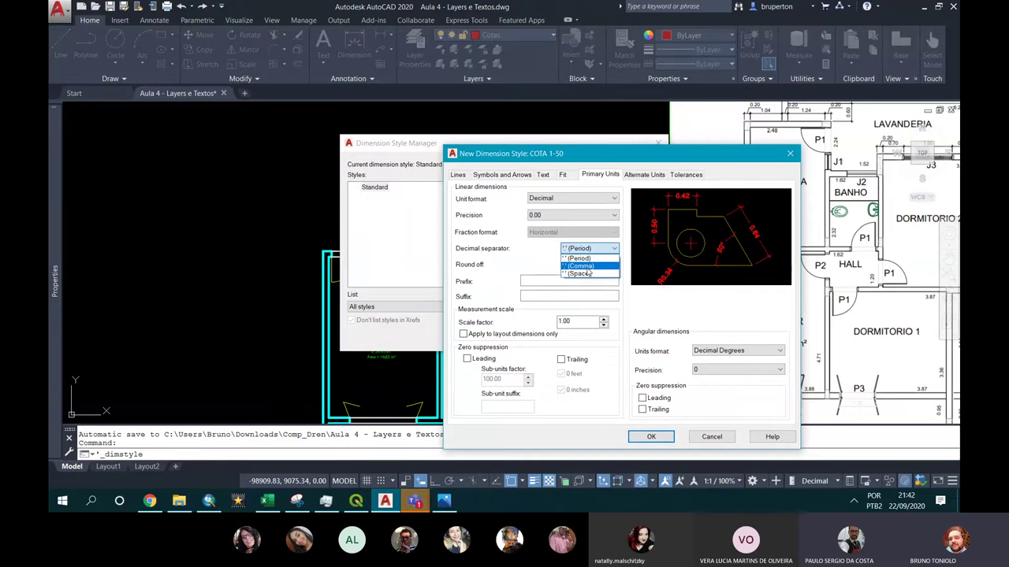
click(587, 268)
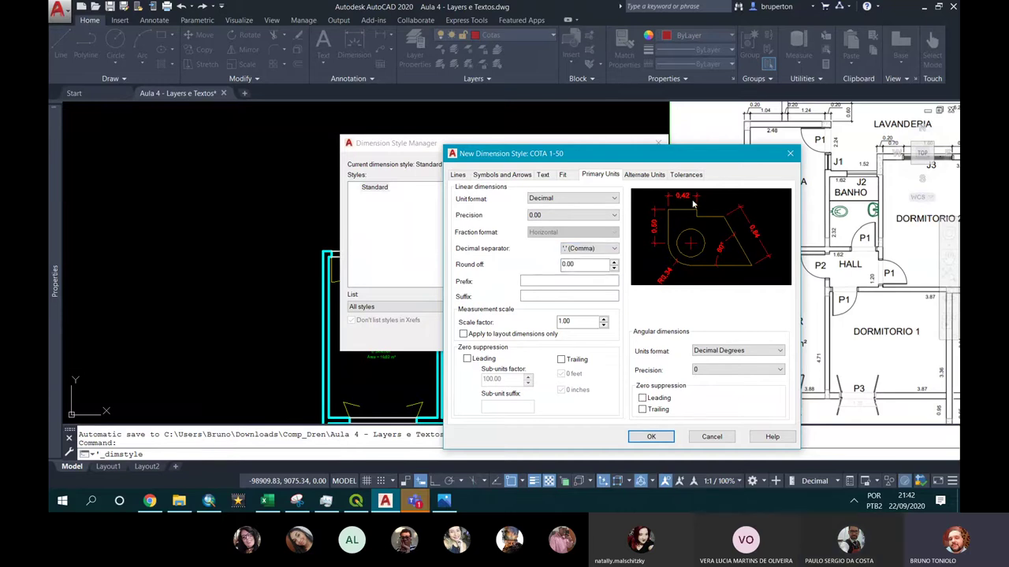
click(611, 249)
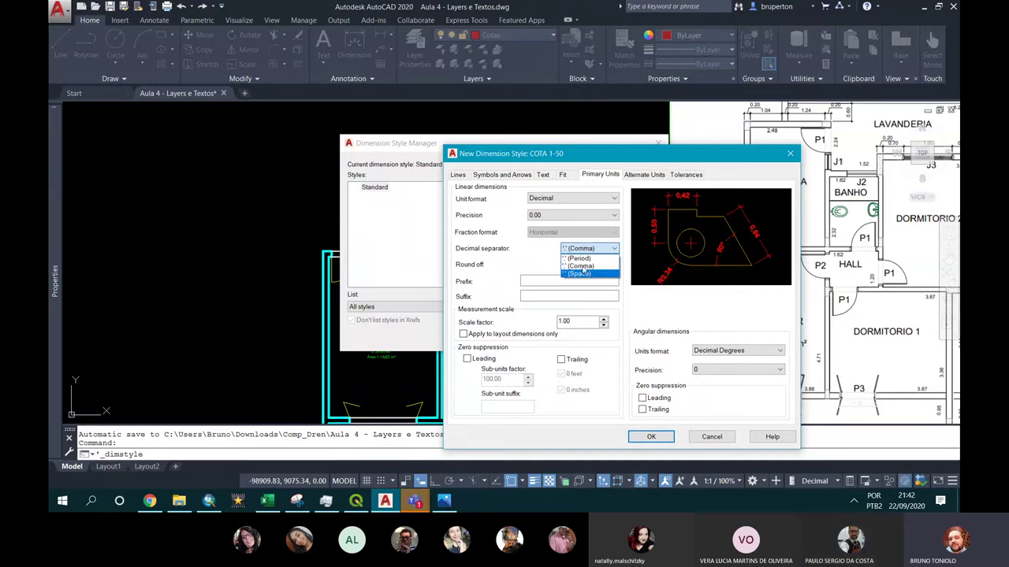
click(571, 259)
click(569, 249)
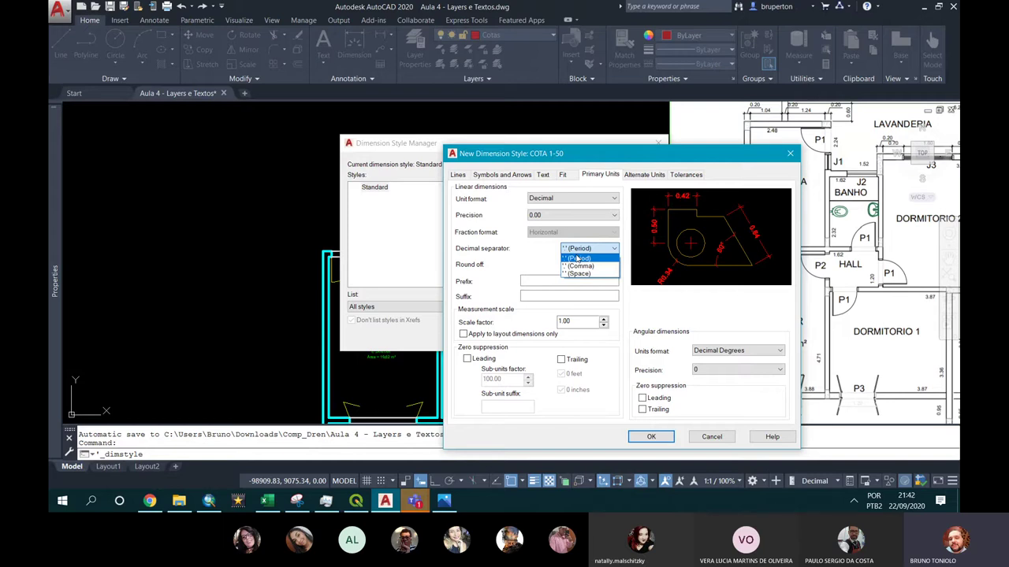
click(578, 260)
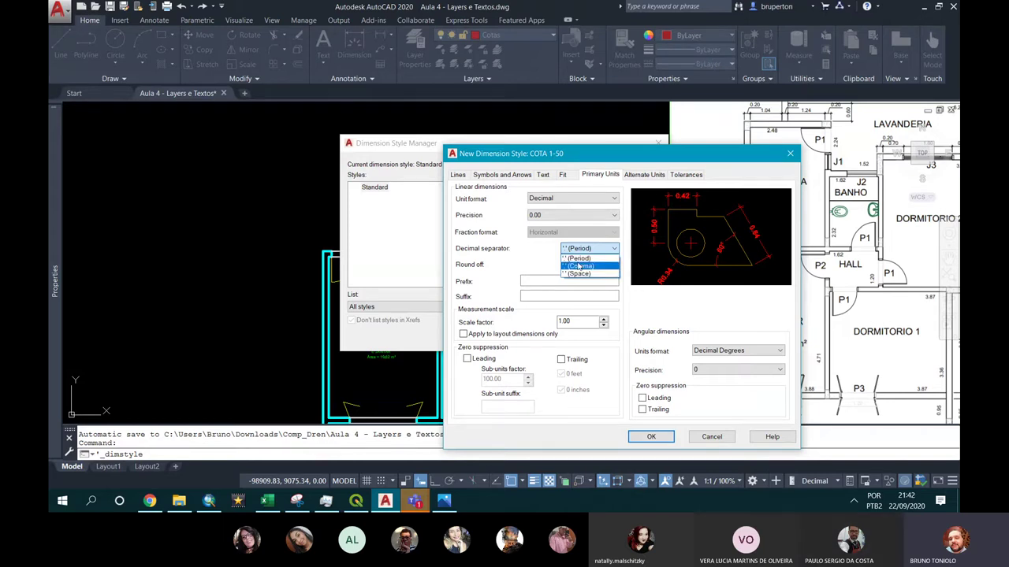
click(590, 248)
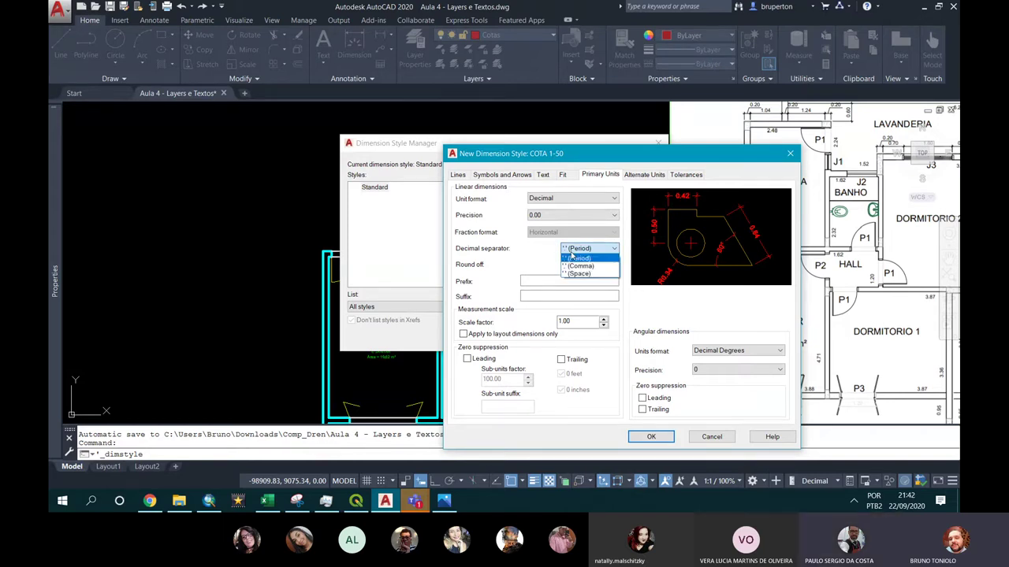
click(583, 265)
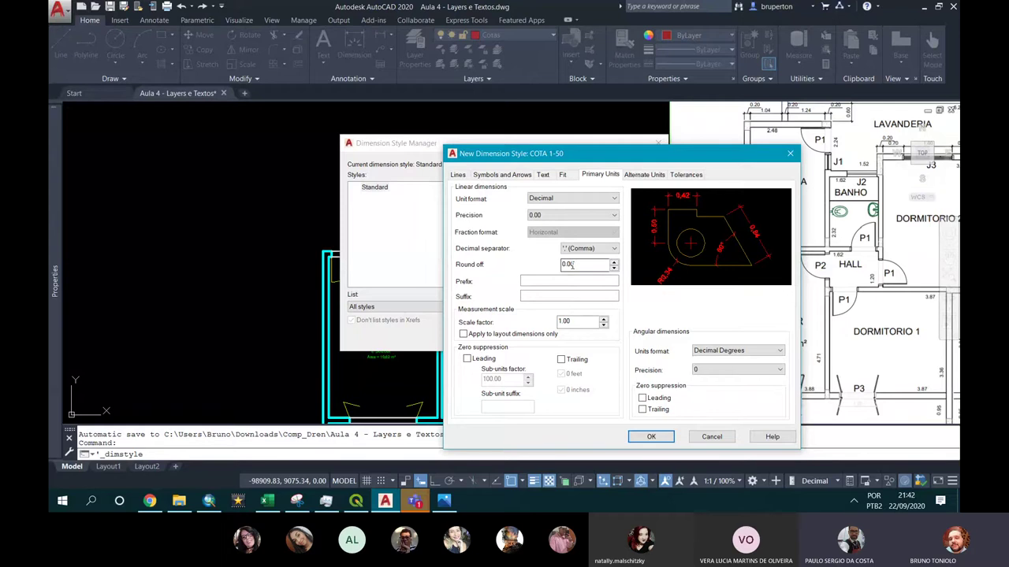
Save the COTA 1-50 style and close the Dimension Style Manager
click(652, 438)
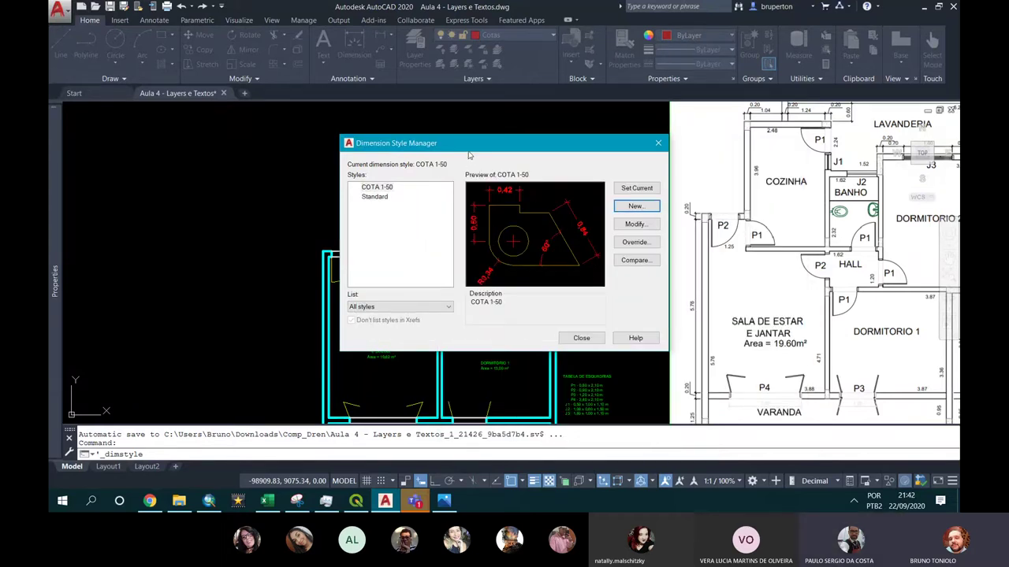
drag(468, 154, 432, 95)
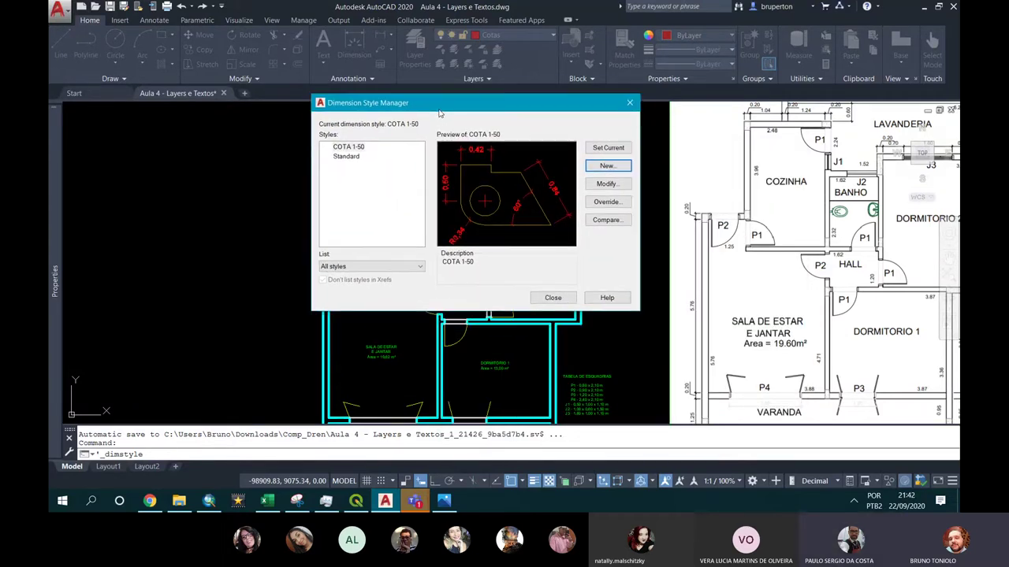
click(542, 281)
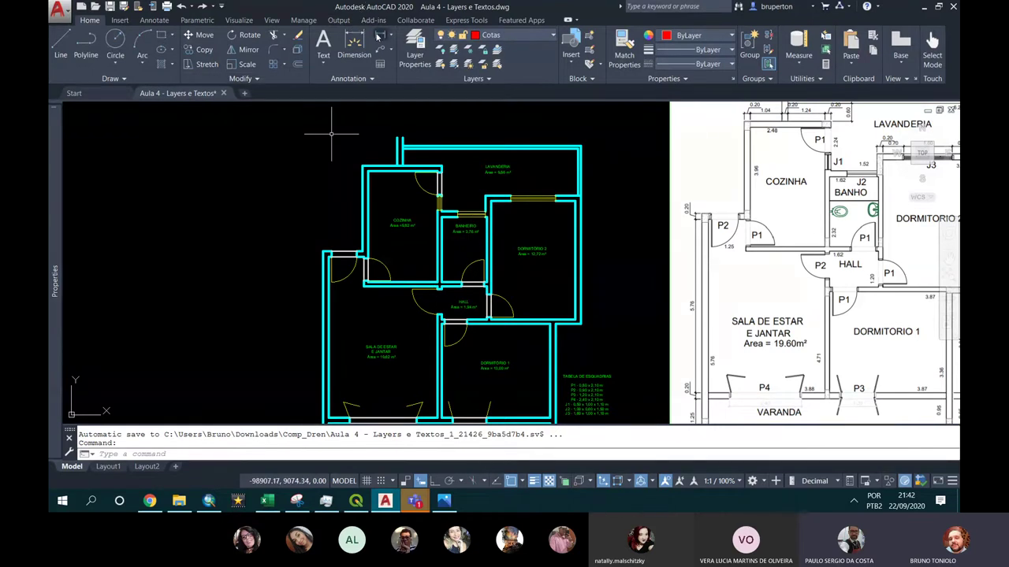
click(352, 80)
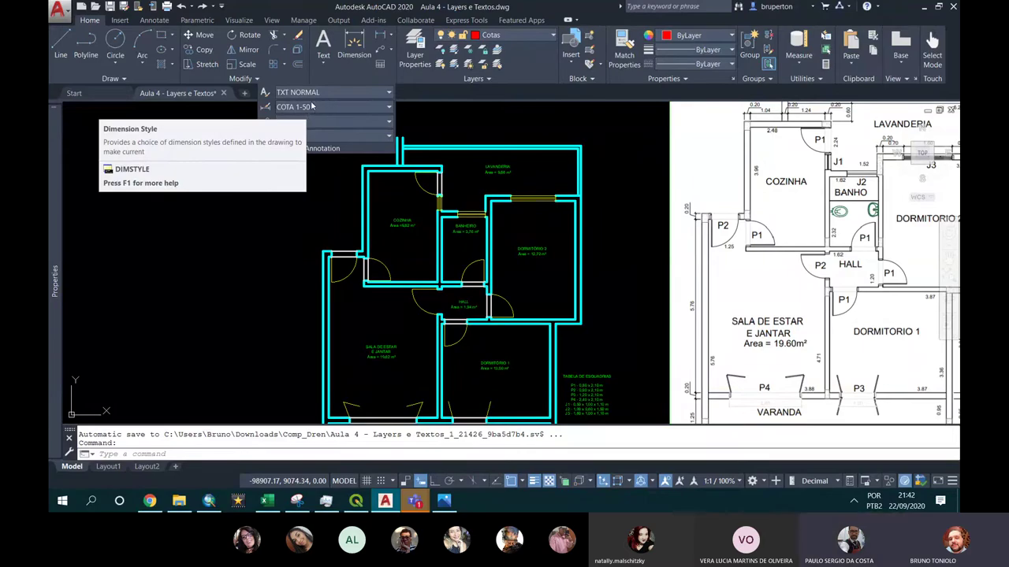
Add a vertical 7.41 linear dimension along the left outer wall, placed left of it
click(379, 39)
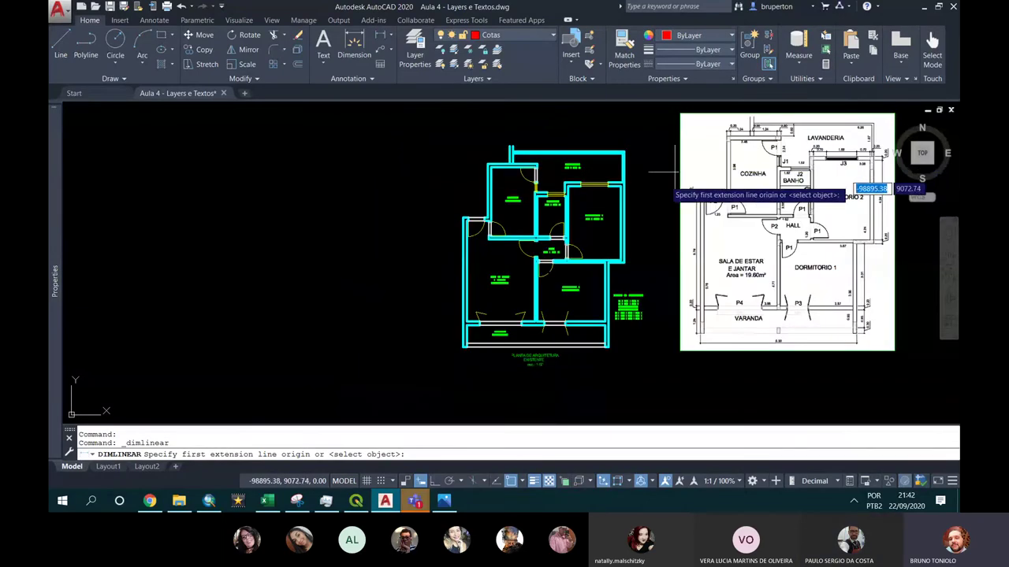
middle_drag(705, 142, 673, 272)
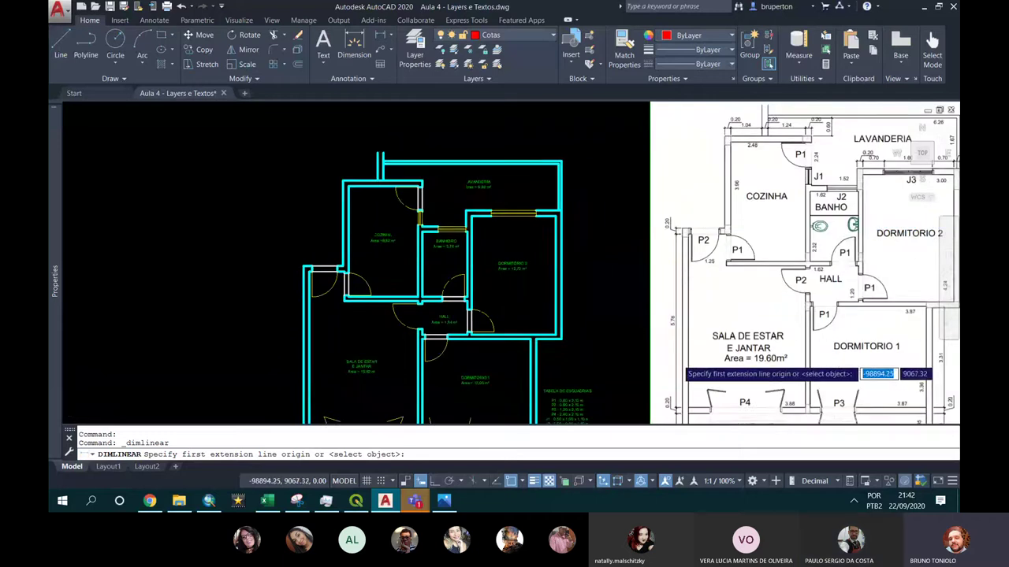
scroll(681, 315, up, 5)
scroll(678, 236, down, 3)
scroll(671, 209, down, 2)
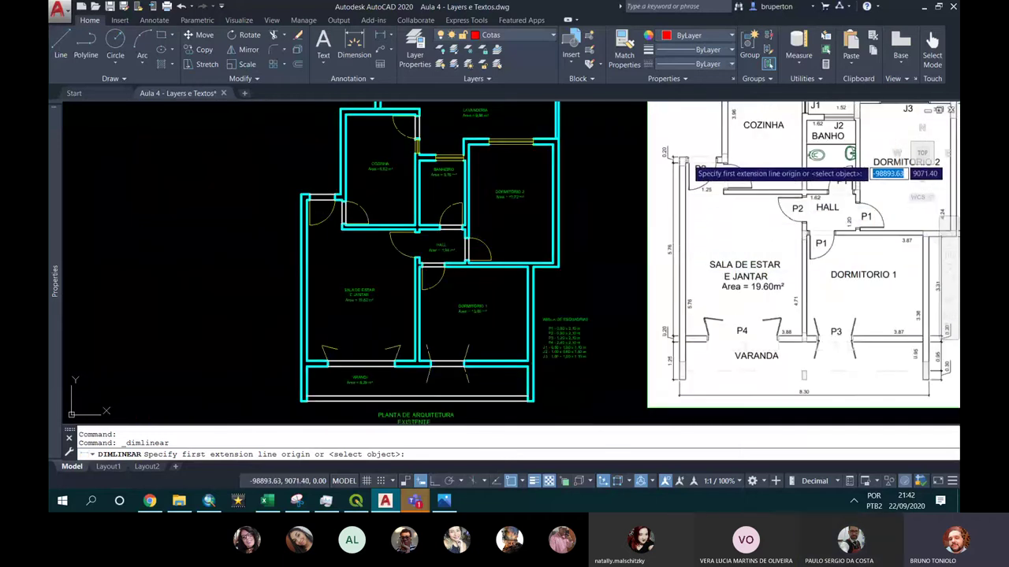
scroll(296, 213, up, 2)
scroll(297, 215, up, 2)
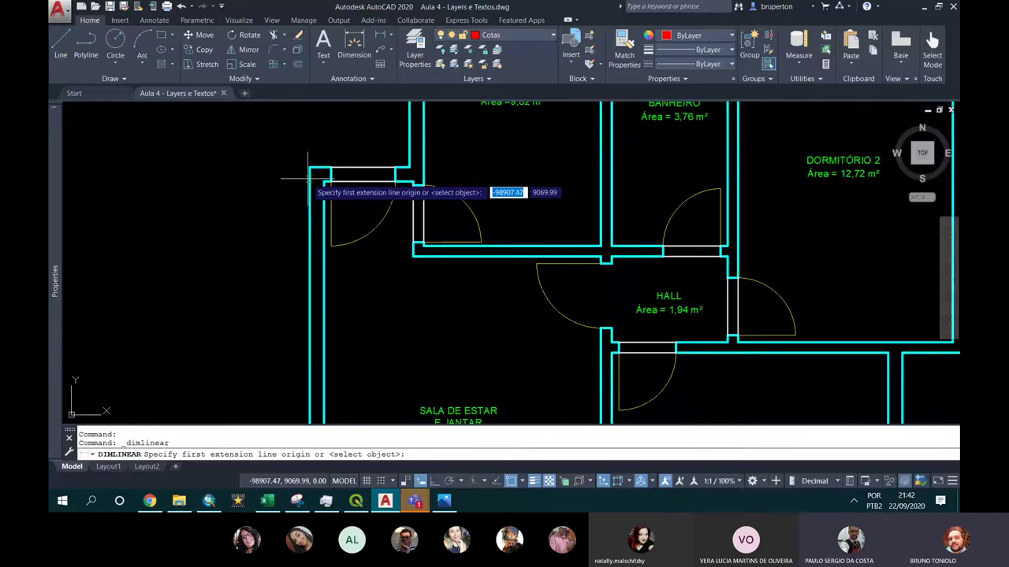
click(309, 167)
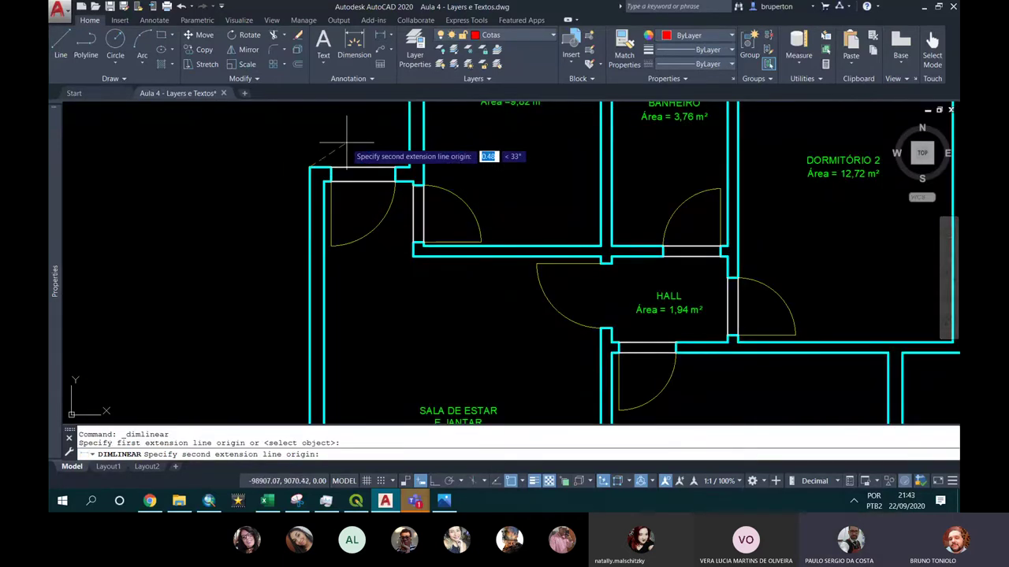
scroll(332, 187, down, 4)
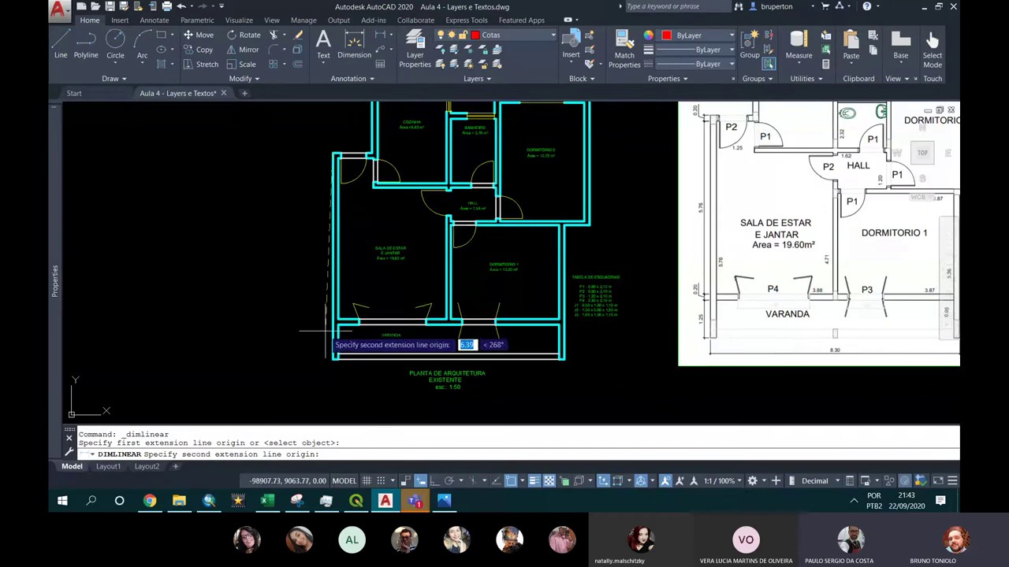
scroll(326, 323, up, 4)
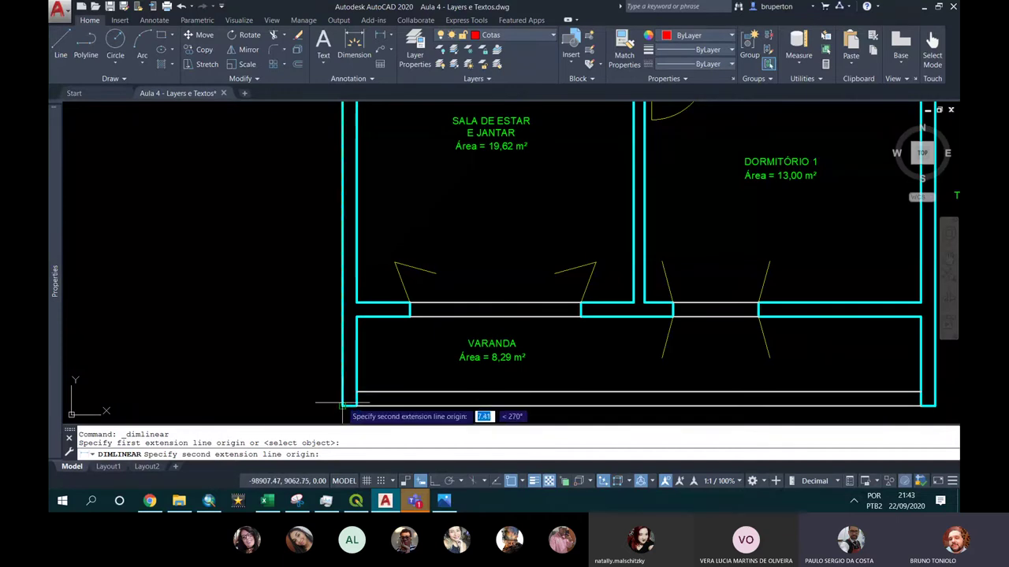
click(340, 384)
scroll(344, 347, down, 3)
scroll(343, 340, up, 3)
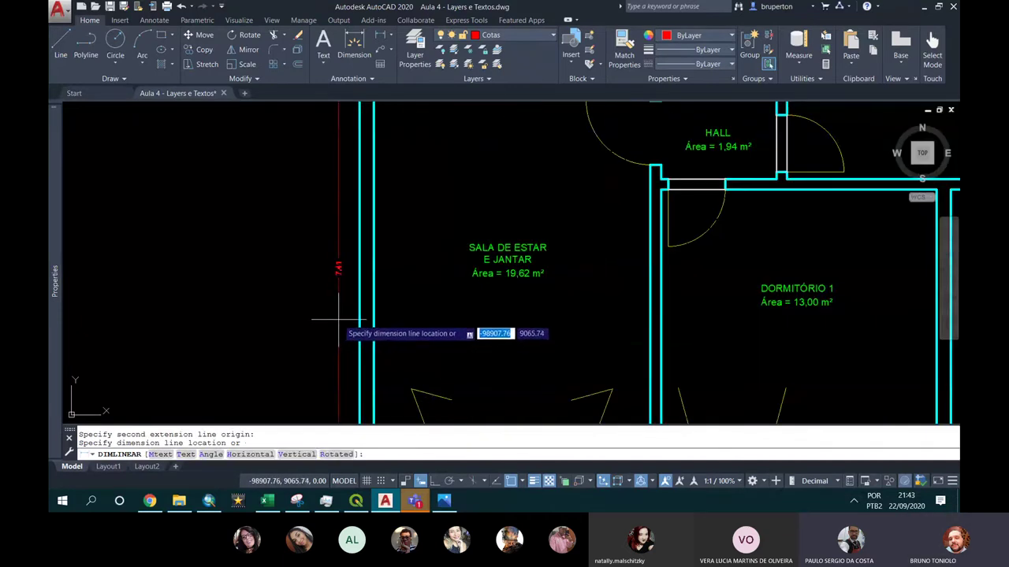
click(339, 320)
scroll(364, 288, down, 3)
scroll(362, 283, up, 2)
scroll(363, 284, up, 5)
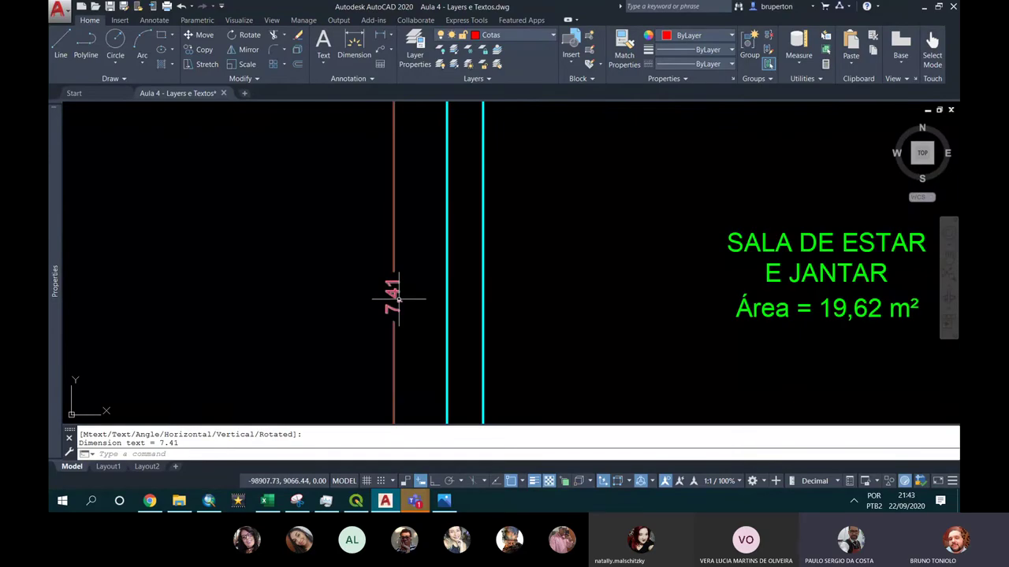
scroll(390, 279, down, 6)
scroll(386, 272, down, 2)
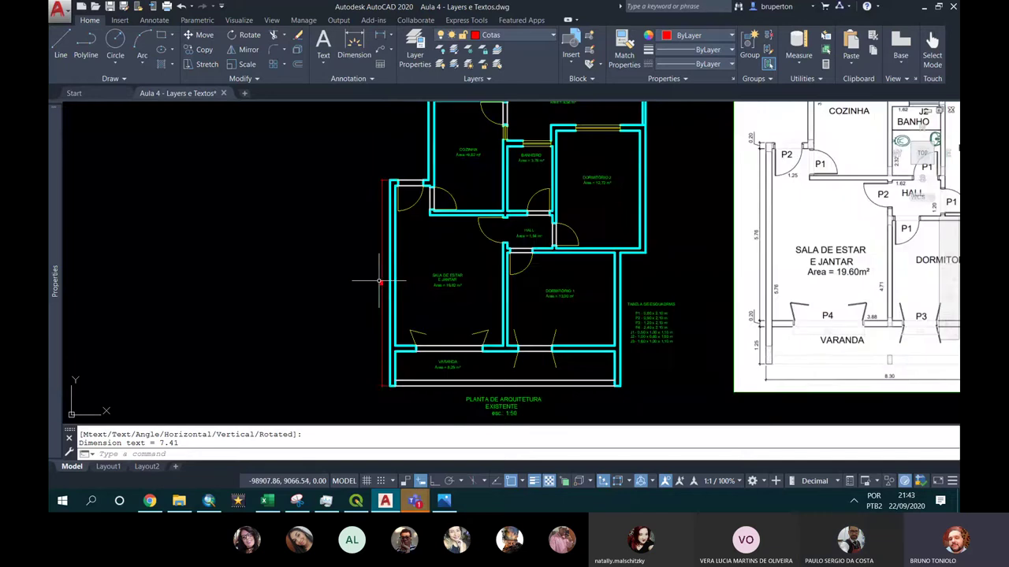
scroll(379, 281, up, 6)
scroll(379, 281, up, 1)
scroll(379, 275, down, 3)
scroll(380, 273, up, 1)
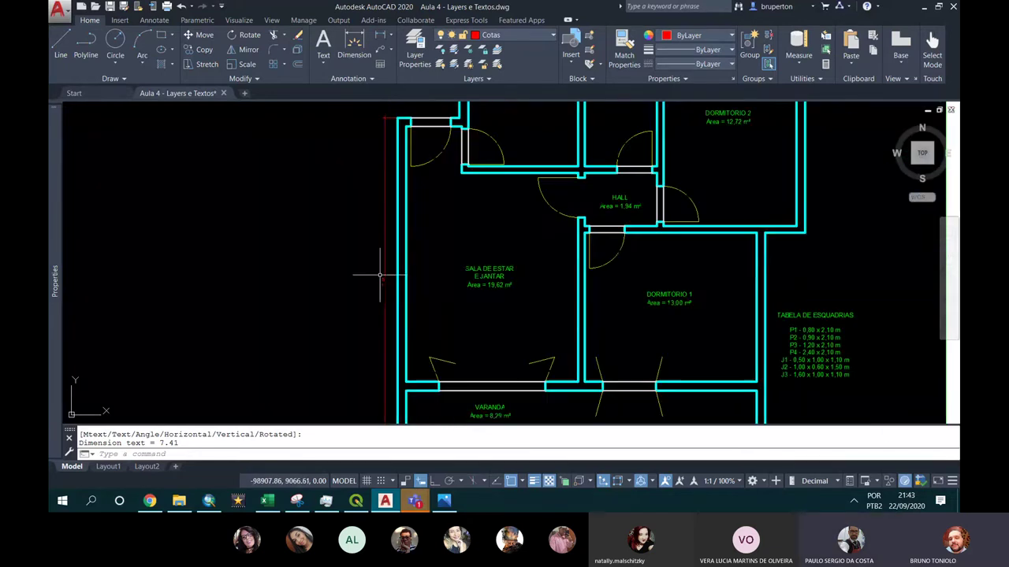
scroll(381, 272, up, 2)
scroll(383, 268, up, 8)
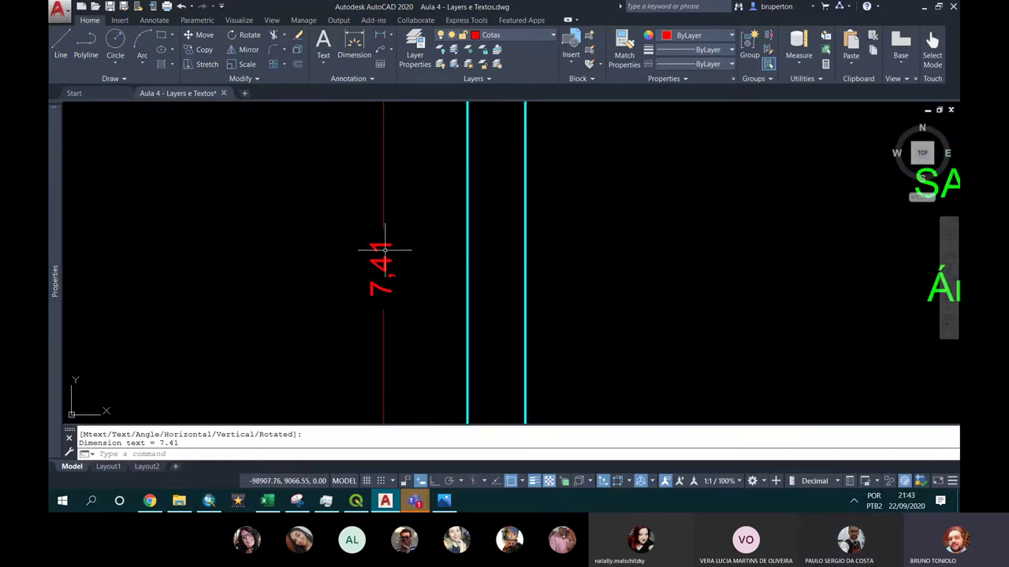
click(381, 246)
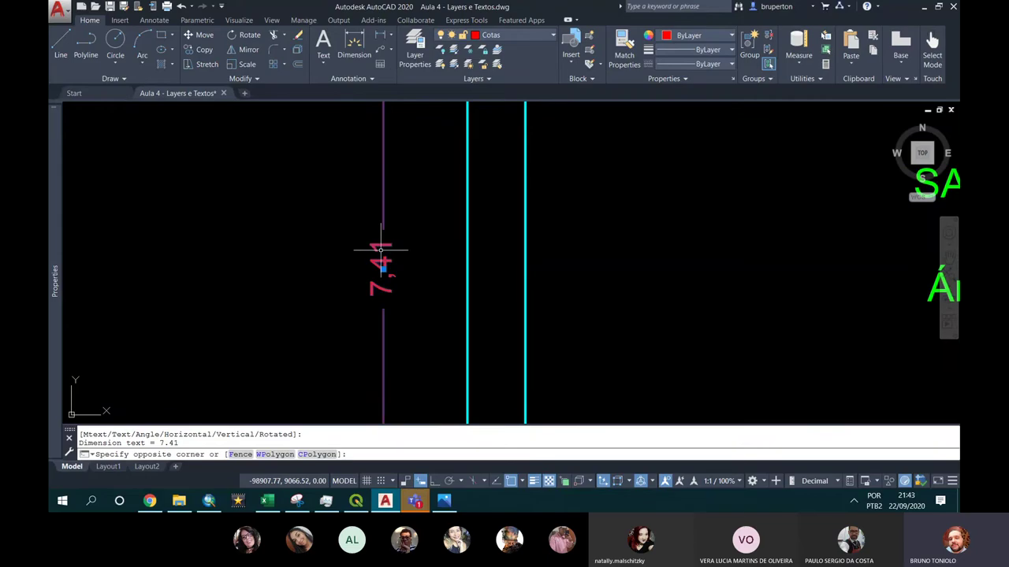
click(382, 247)
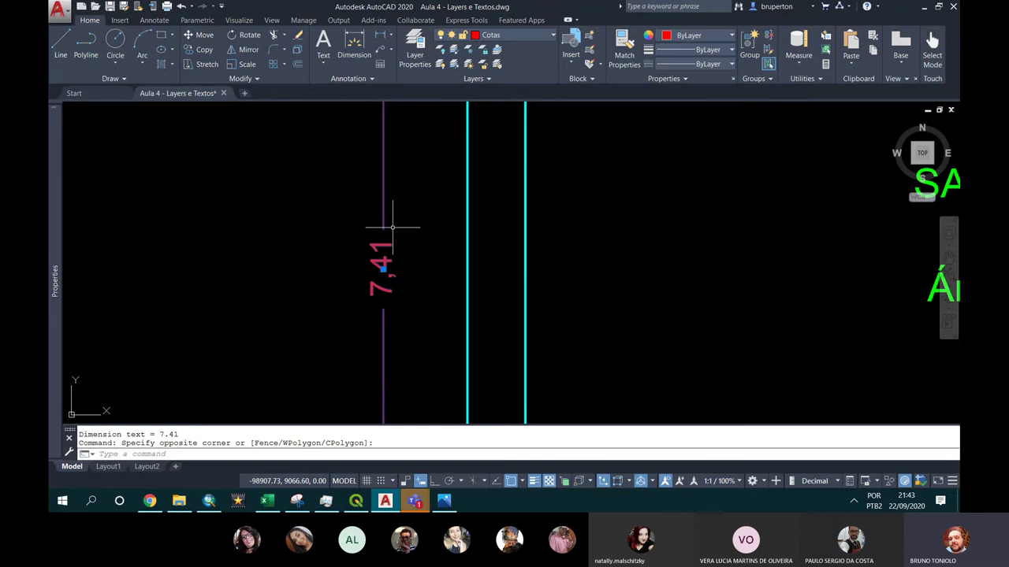
key(Escape)
key(Escape)
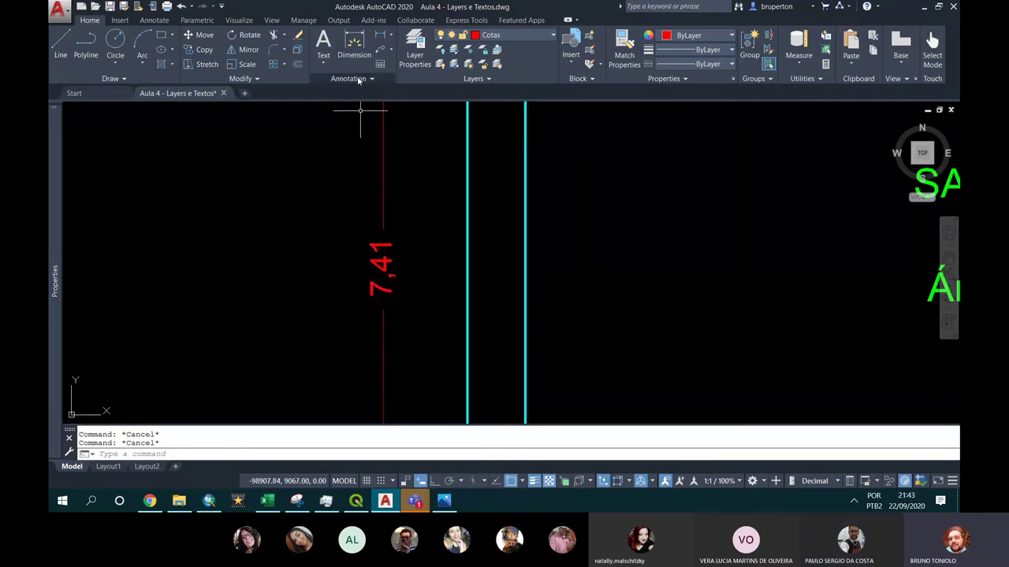
Open the COTA 1-50 style for modification at its Text settings
click(358, 79)
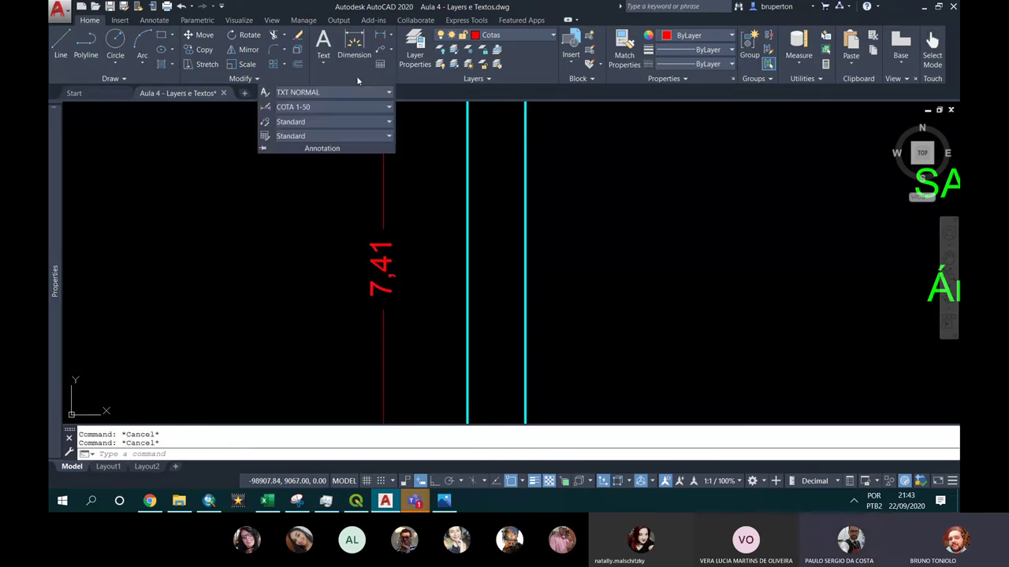
click(268, 108)
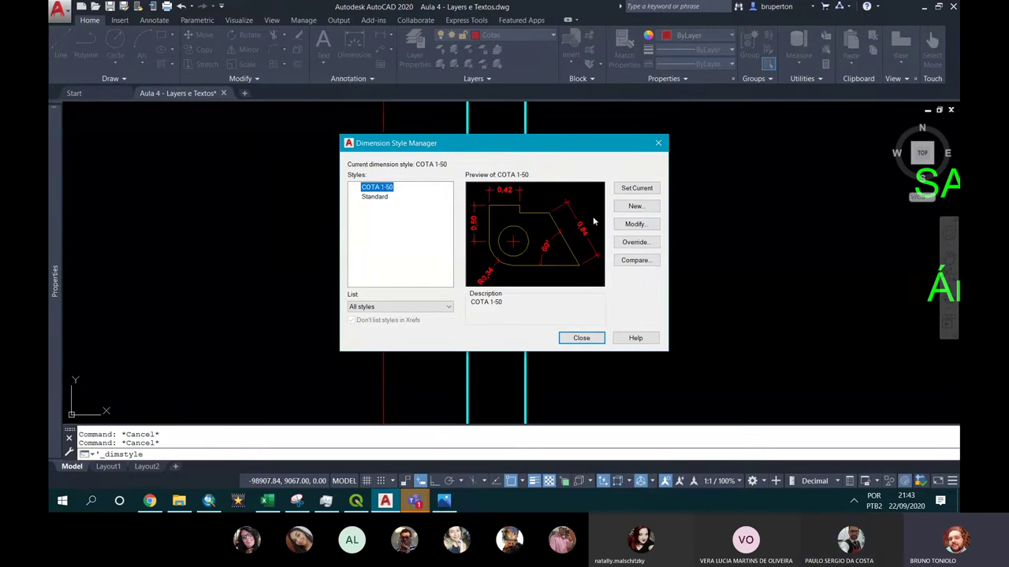
click(630, 226)
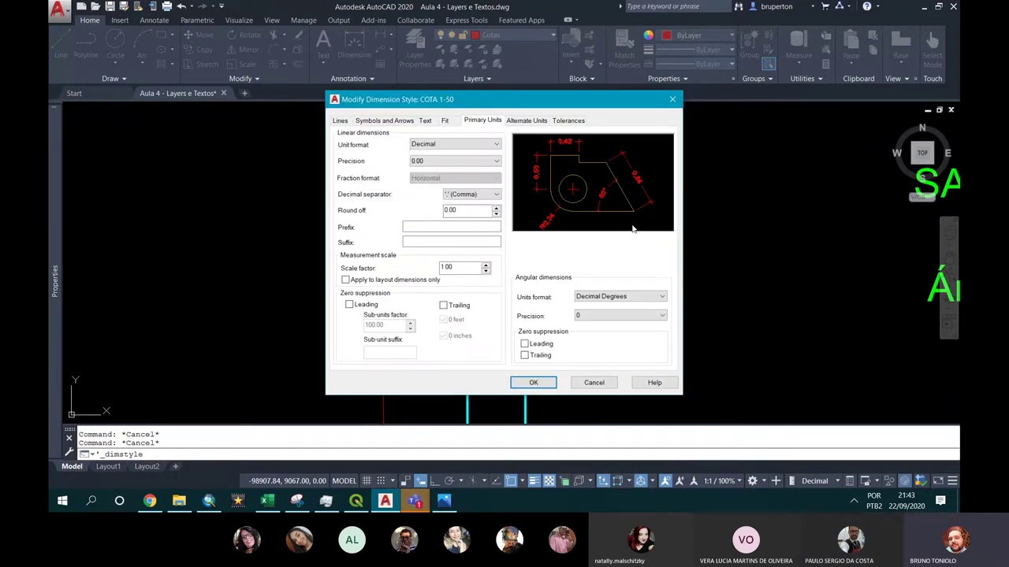
click(424, 123)
drag(413, 107, 526, 190)
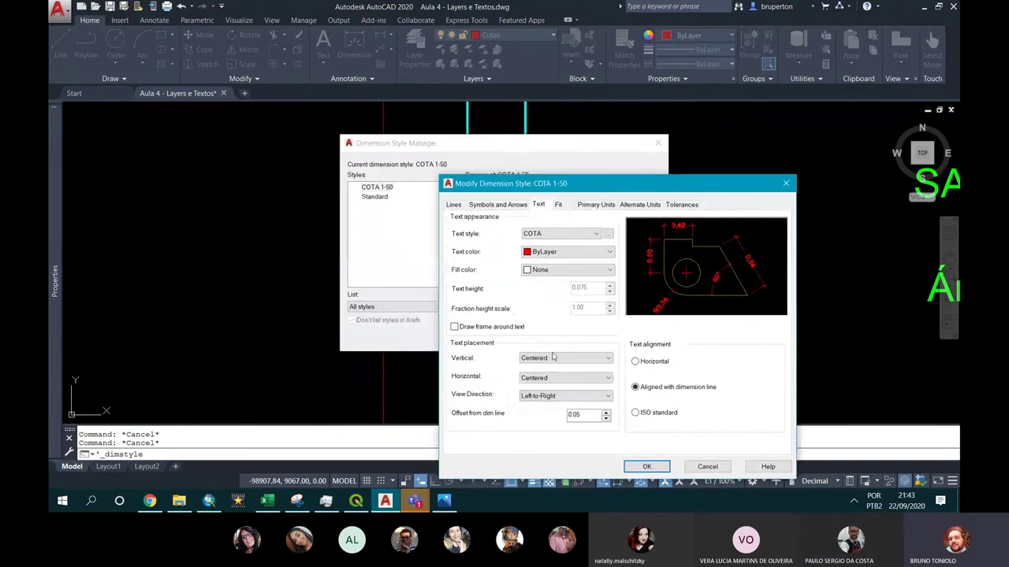
Set the vertical text placement of COTA 1-50 to Above
click(549, 358)
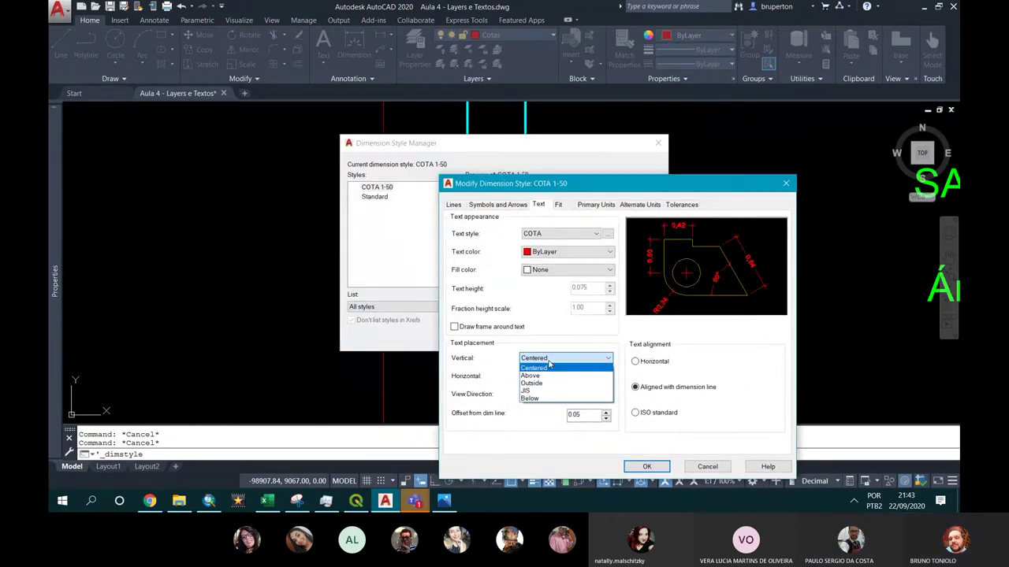
click(541, 356)
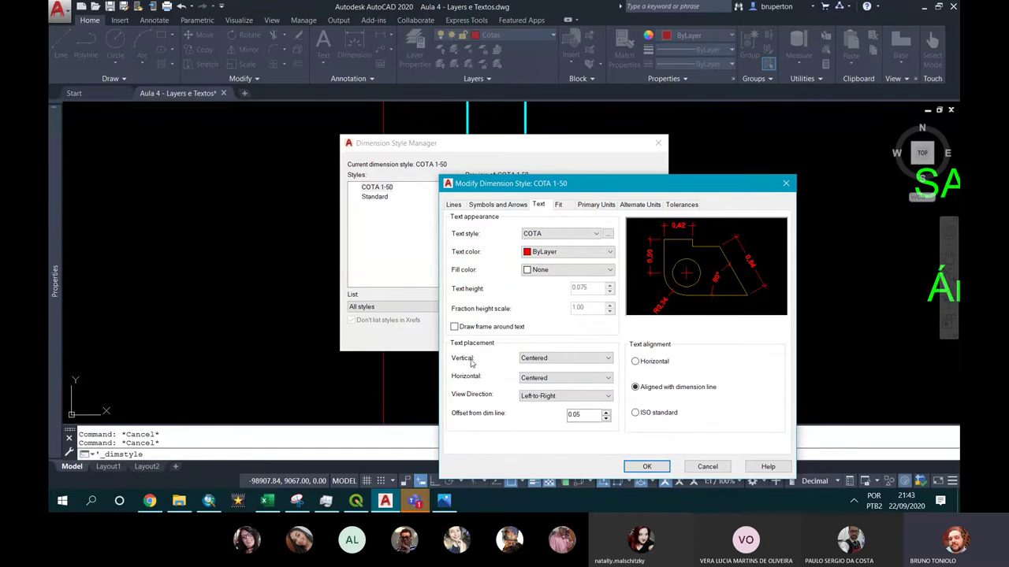
click(531, 362)
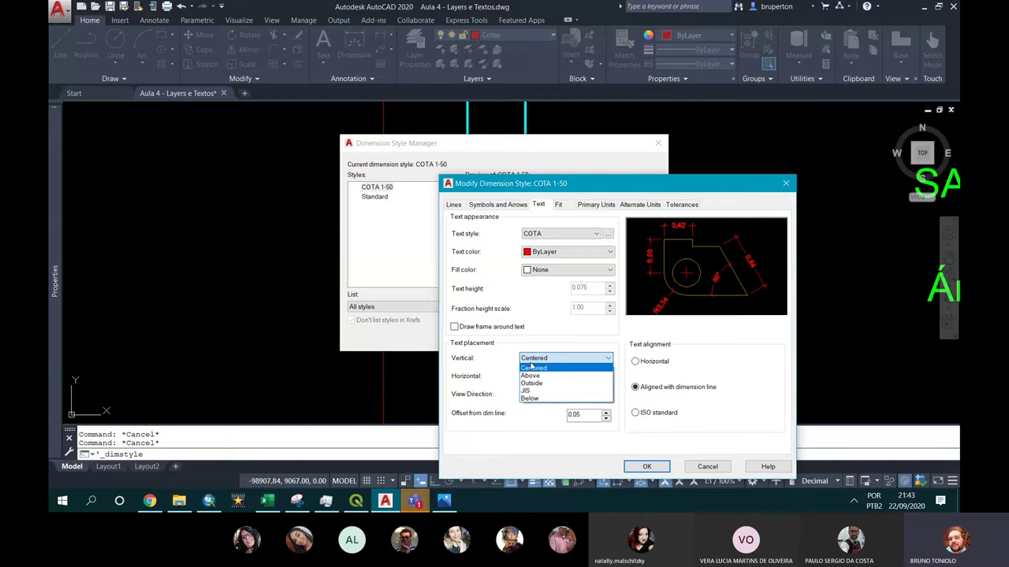
click(531, 376)
click(533, 360)
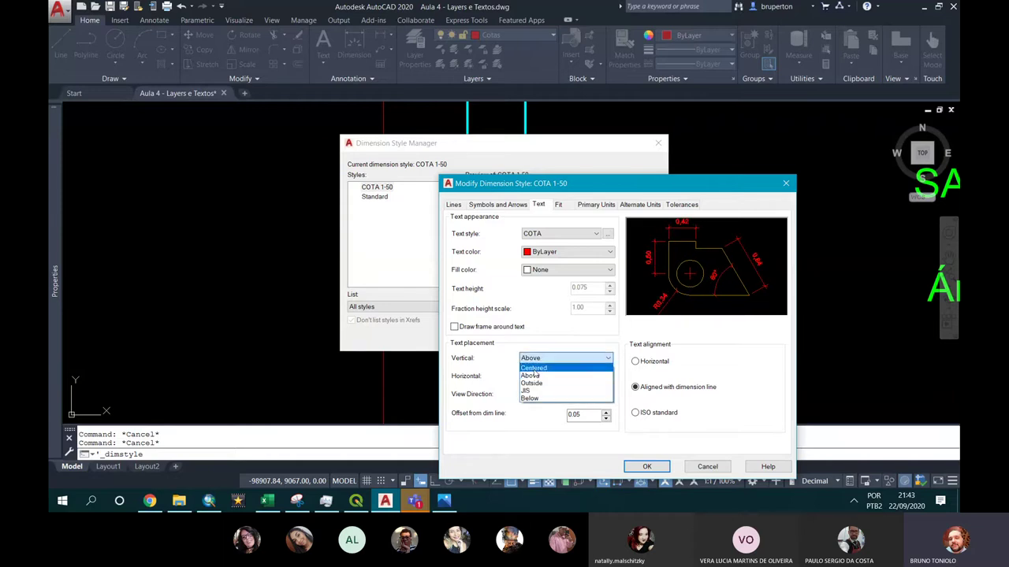
click(534, 368)
click(536, 378)
click(497, 383)
click(563, 358)
click(543, 375)
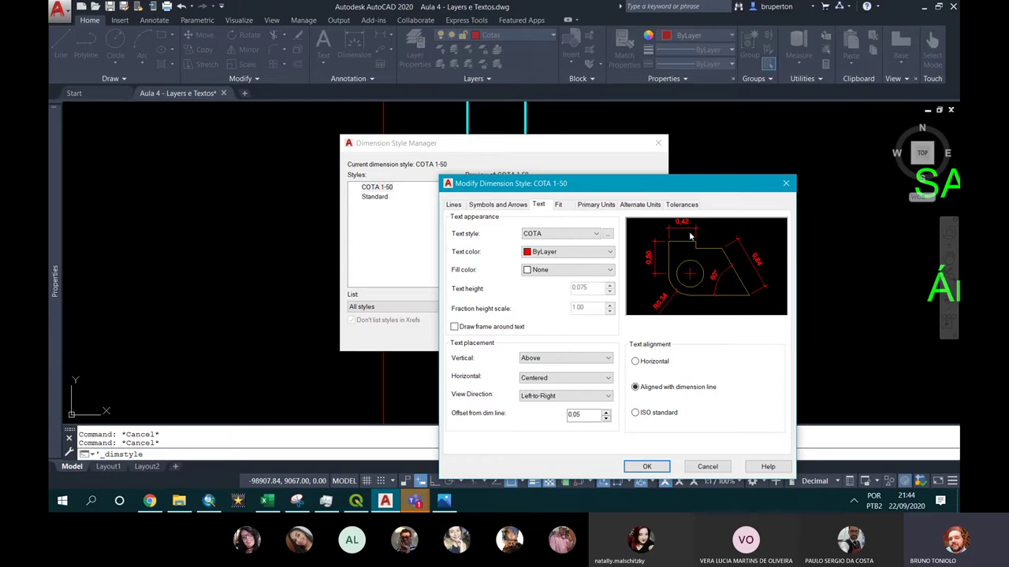
drag(629, 193, 601, 123)
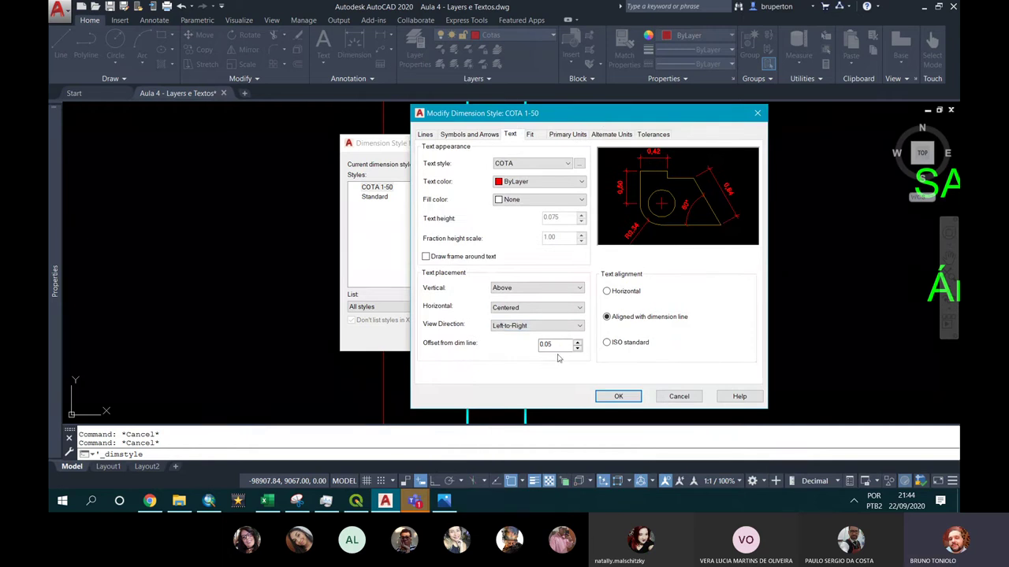
Set the text offset to 0.03, accept the changes and close the manager
text(0.0)
click(623, 396)
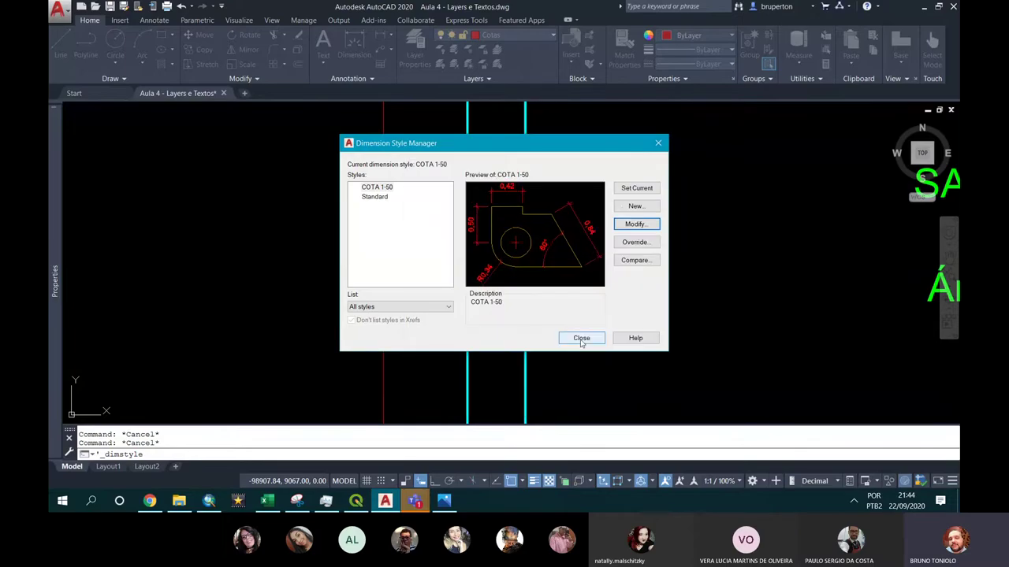
click(580, 341)
Zoom and pan around the living room and balcony to check the 7,41 dimension, then expand the Annotation panel
scroll(327, 271, down, 3)
scroll(383, 297, down, 3)
scroll(359, 187, up, 5)
scroll(366, 189, up, 3)
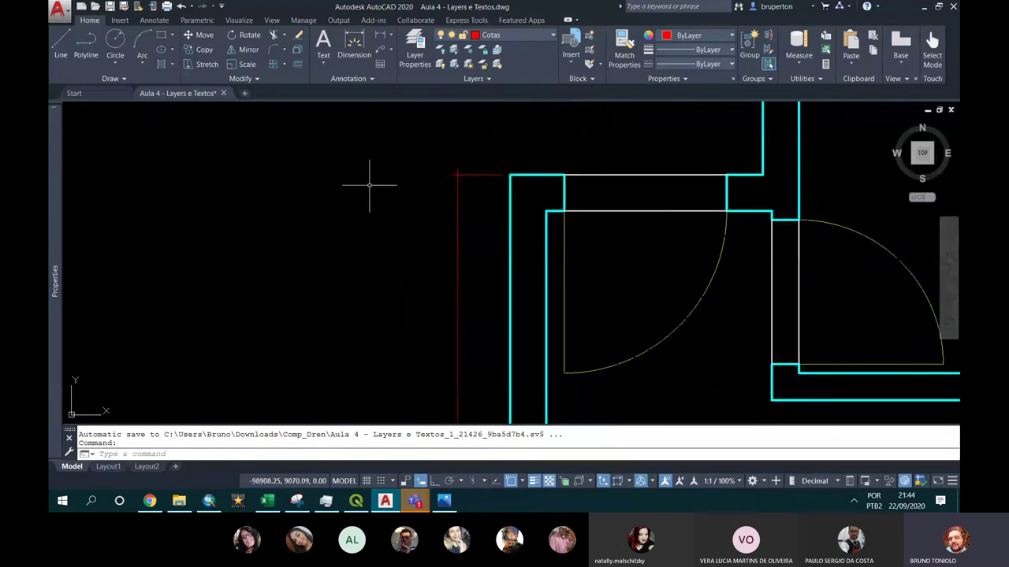
scroll(402, 170, down, 5)
middle_drag(429, 309, 481, 210)
scroll(481, 210, up, 5)
scroll(473, 216, down, 3)
scroll(441, 244, down, 2)
scroll(396, 278, up, 2)
scroll(396, 278, down, 4)
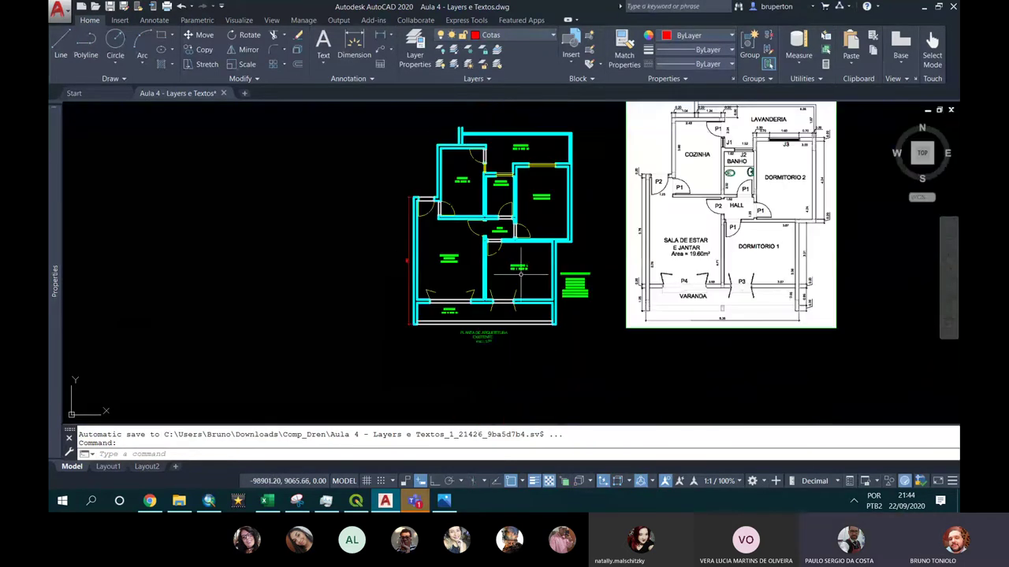
scroll(552, 234, up, 2)
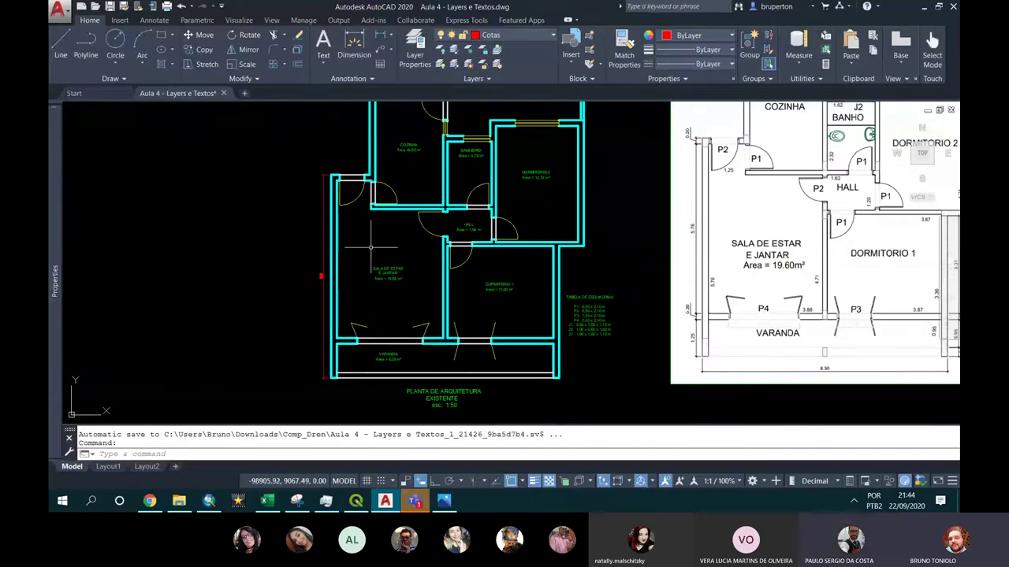
scroll(315, 258, up, 3)
scroll(338, 281, up, 1)
scroll(369, 235, down, 3)
scroll(369, 234, up, 4)
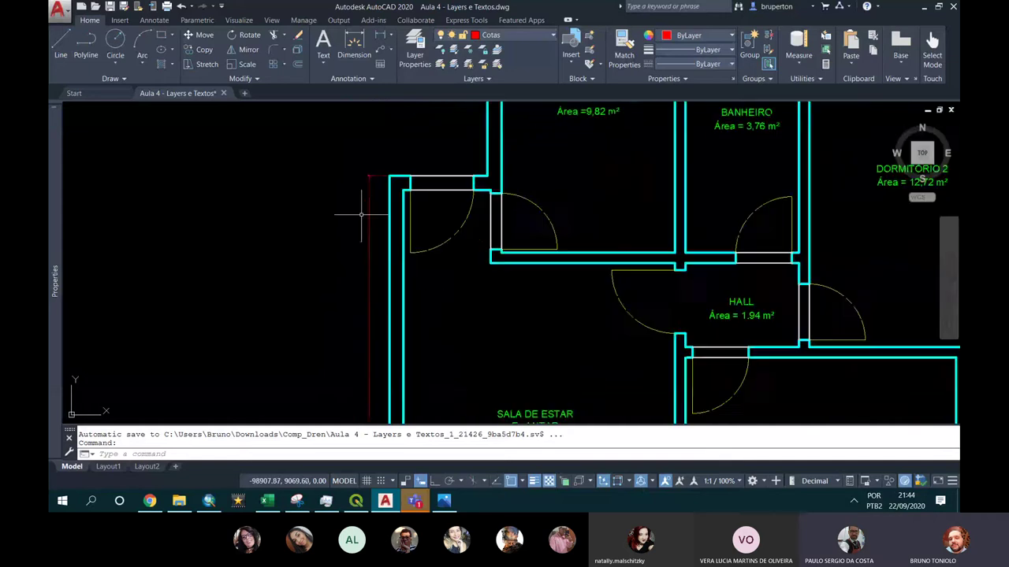
scroll(370, 189, up, 5)
scroll(378, 166, up, 6)
scroll(365, 247, down, 15)
scroll(366, 247, up, 3)
scroll(365, 271, up, 4)
scroll(387, 266, down, 5)
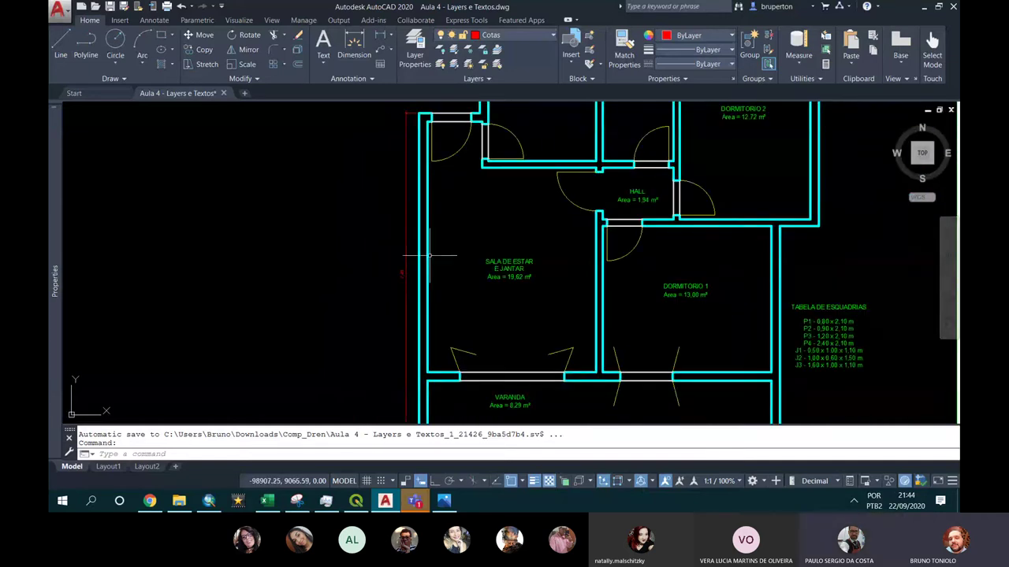
scroll(401, 227, up, 2)
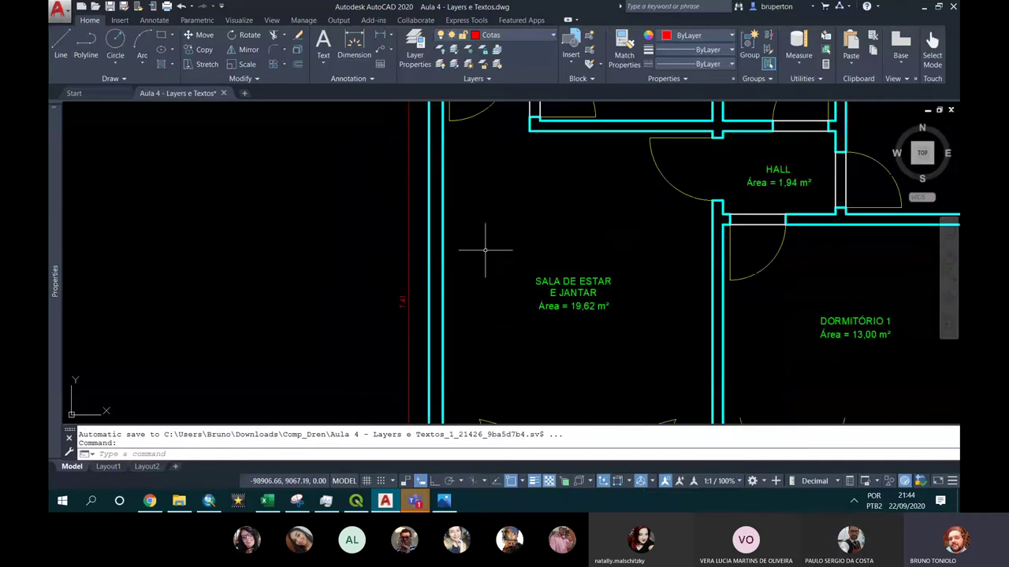
scroll(400, 254, down, 5)
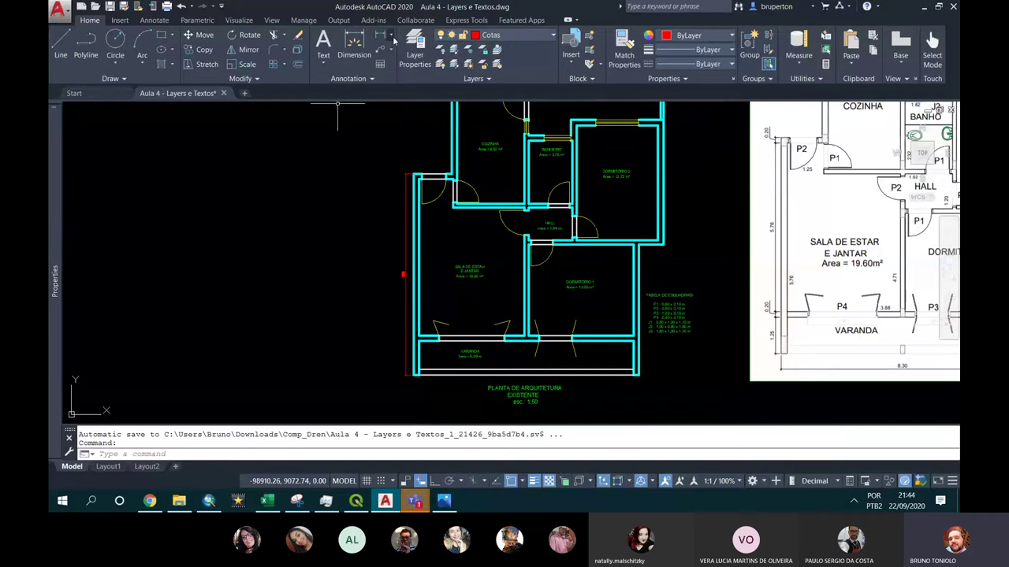
click(362, 79)
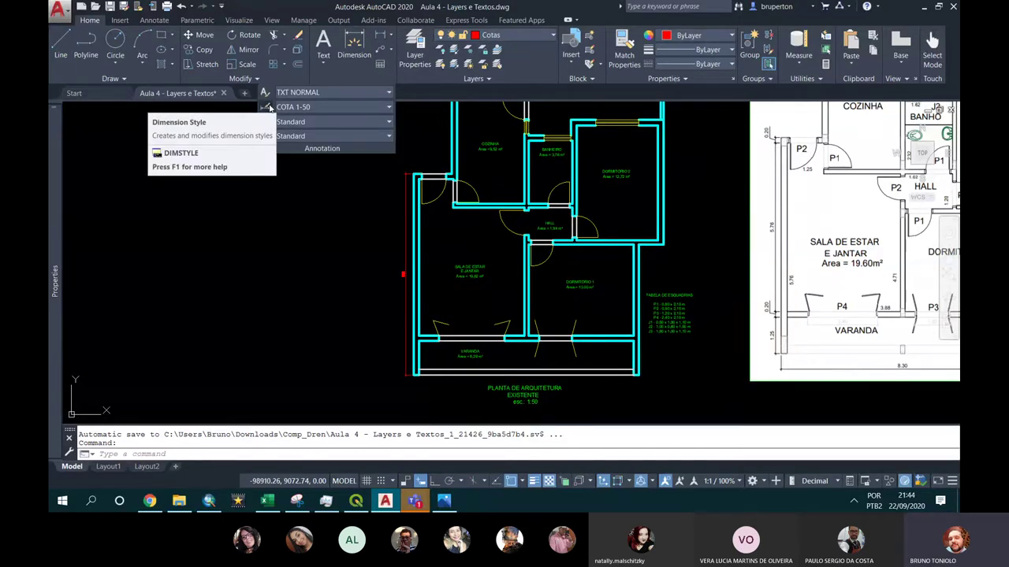
Change the COTA 1-50 dimension style's arrow size to 0.07
click(269, 107)
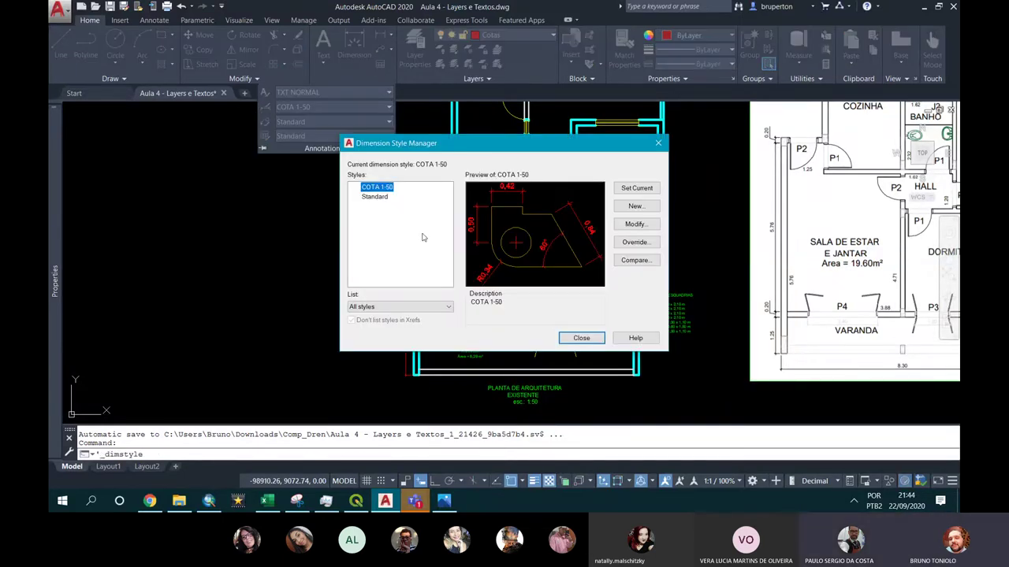
click(628, 227)
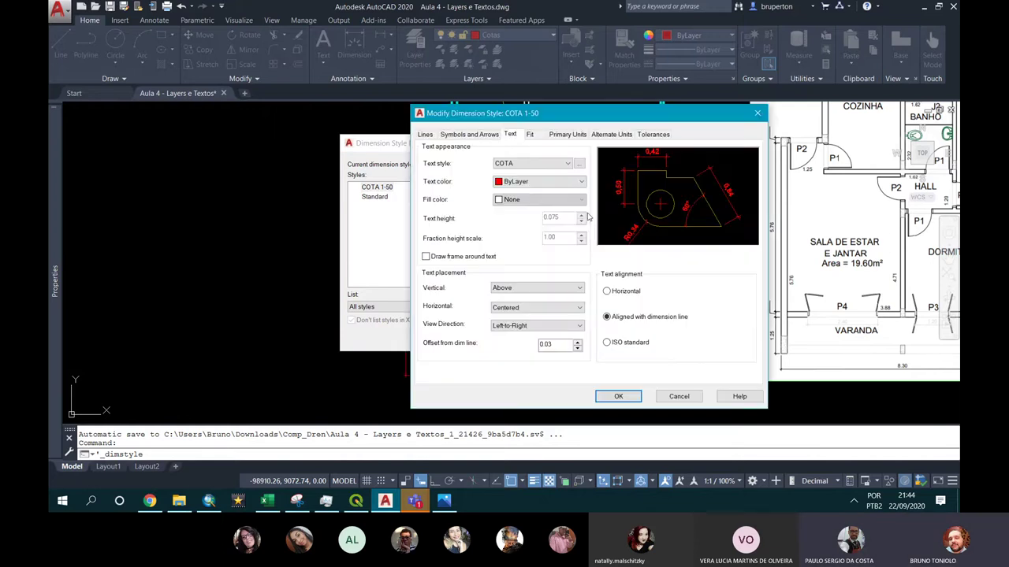
click(459, 137)
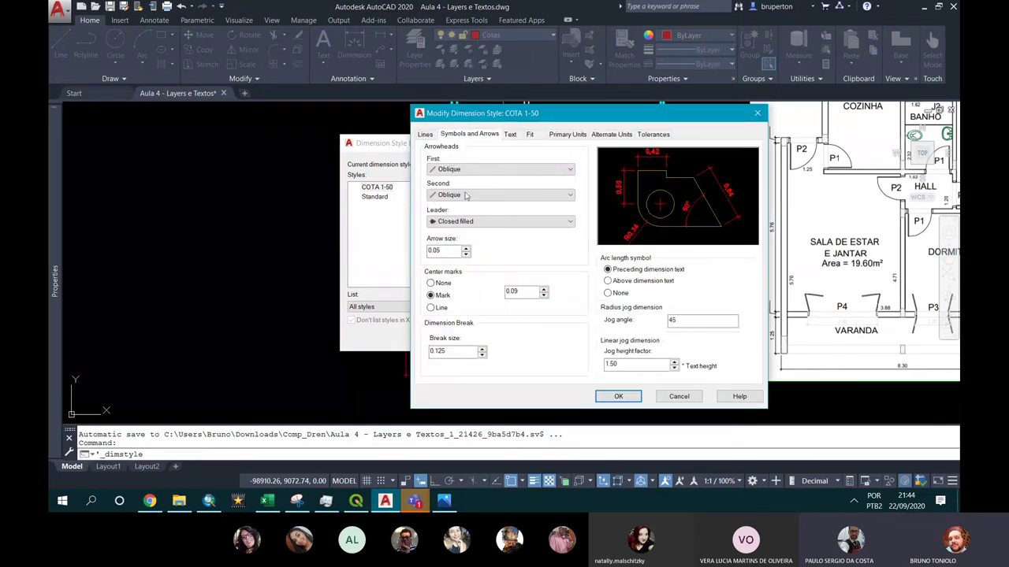
click(440, 251)
key(BackSpace)
text(7)
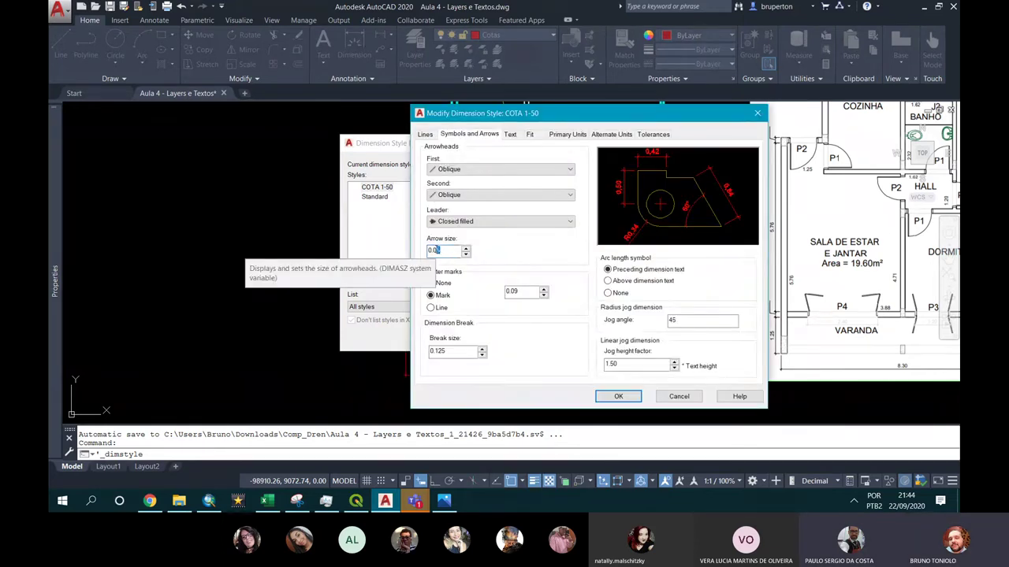
click(426, 136)
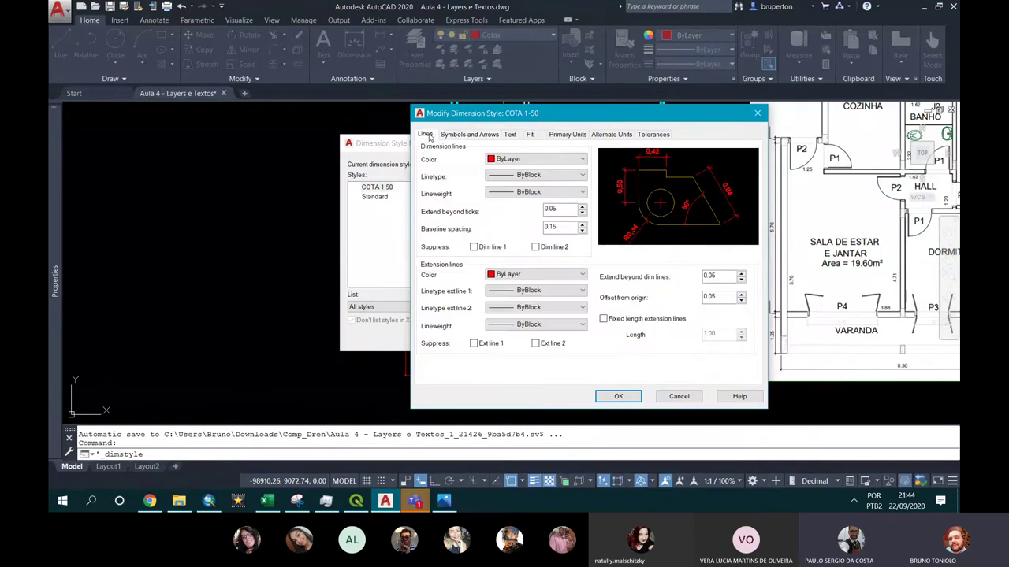
click(713, 275)
click(721, 277)
click(618, 397)
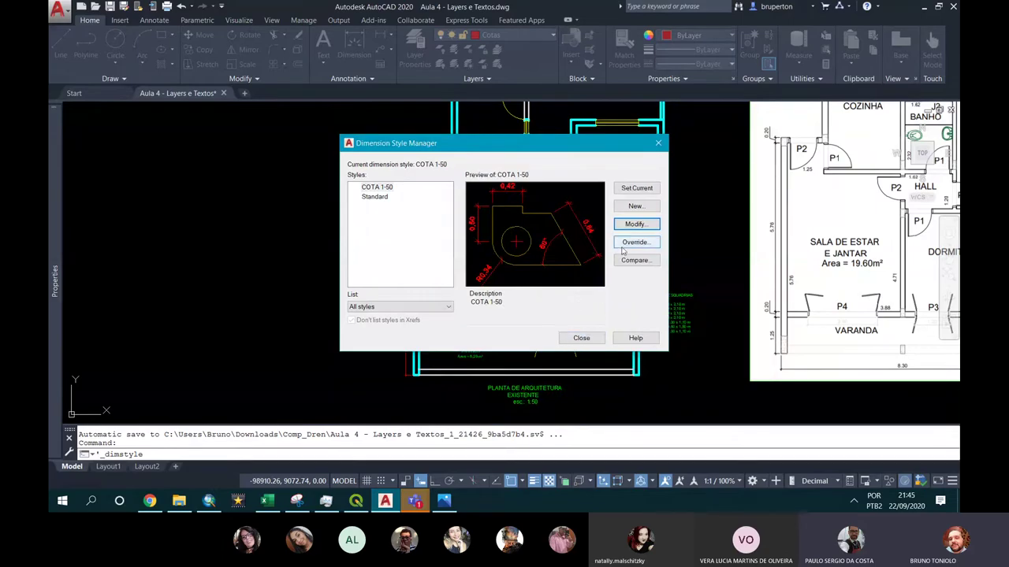
Review COTA 1-50's line and text settings, then close the Dimension Style Manager
click(631, 226)
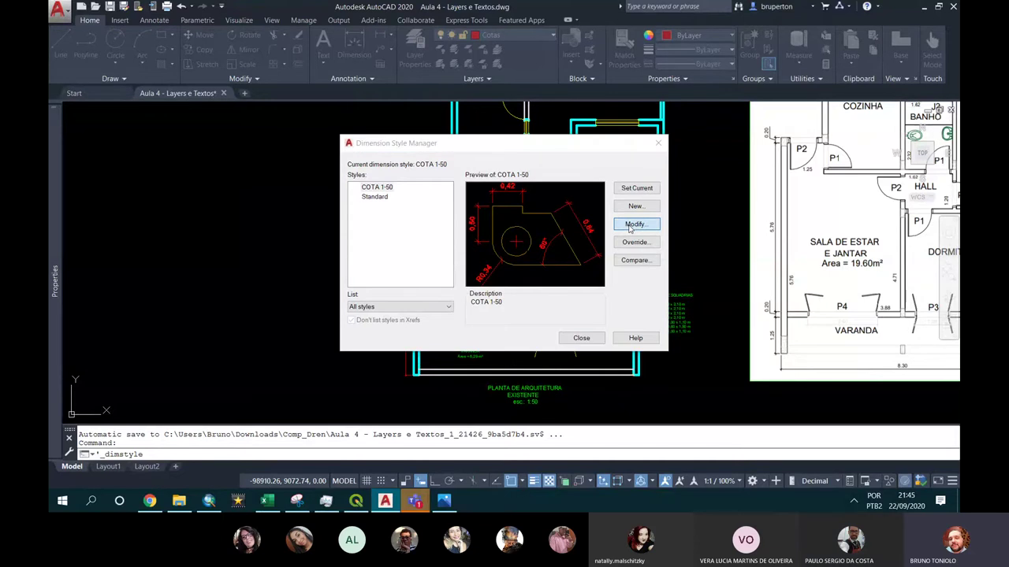
click(629, 228)
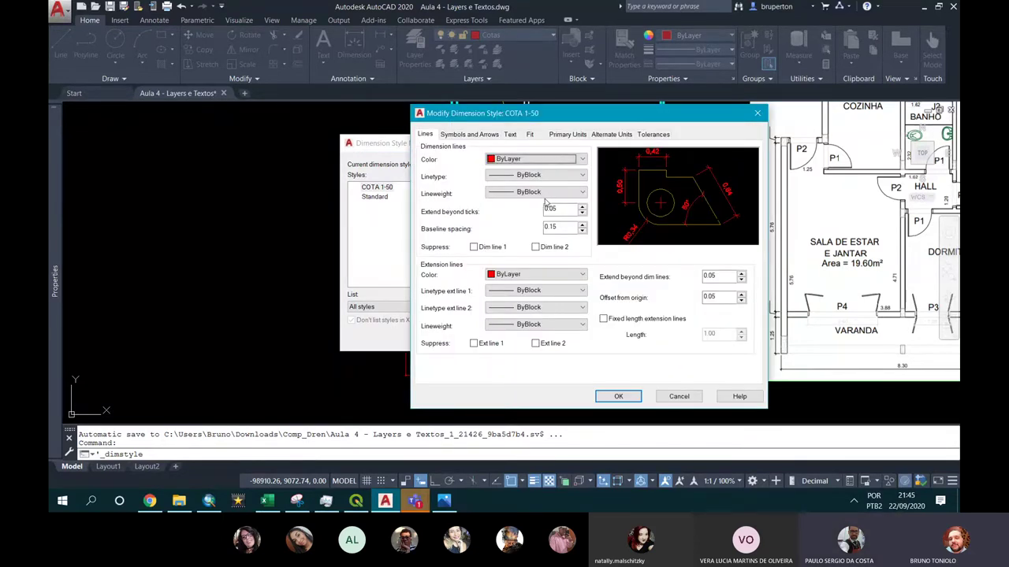
click(511, 135)
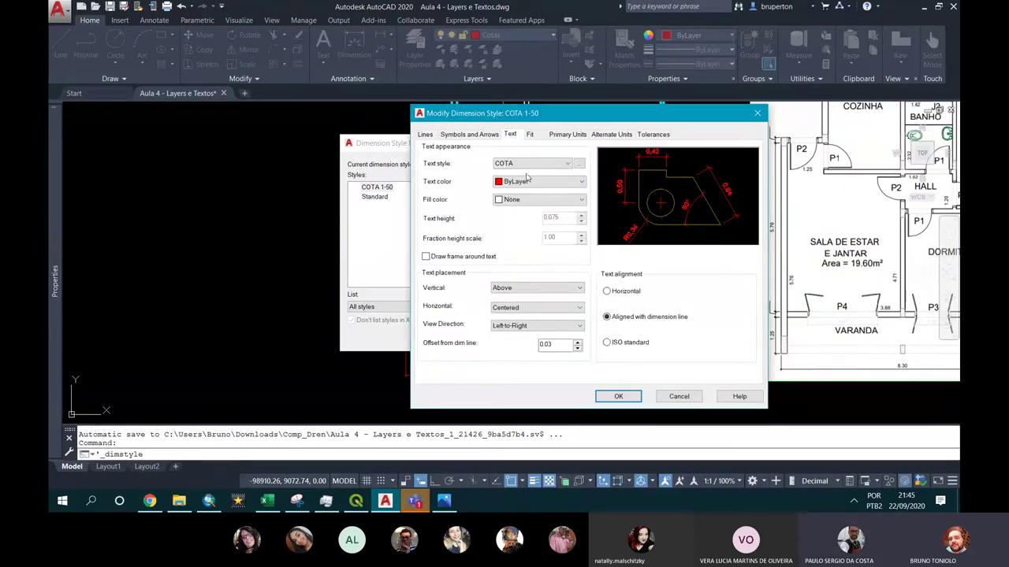
click(618, 396)
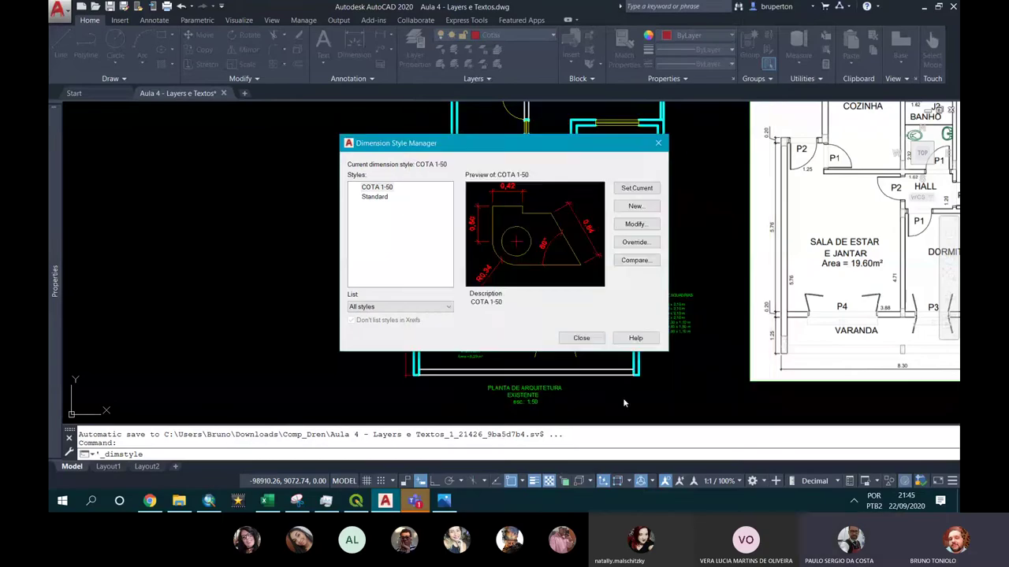
click(582, 339)
Expand the Annotation panel and bring up the COTA 1-50 style's options
scroll(397, 272, up, 5)
scroll(426, 228, down, 3)
scroll(436, 202, up, 2)
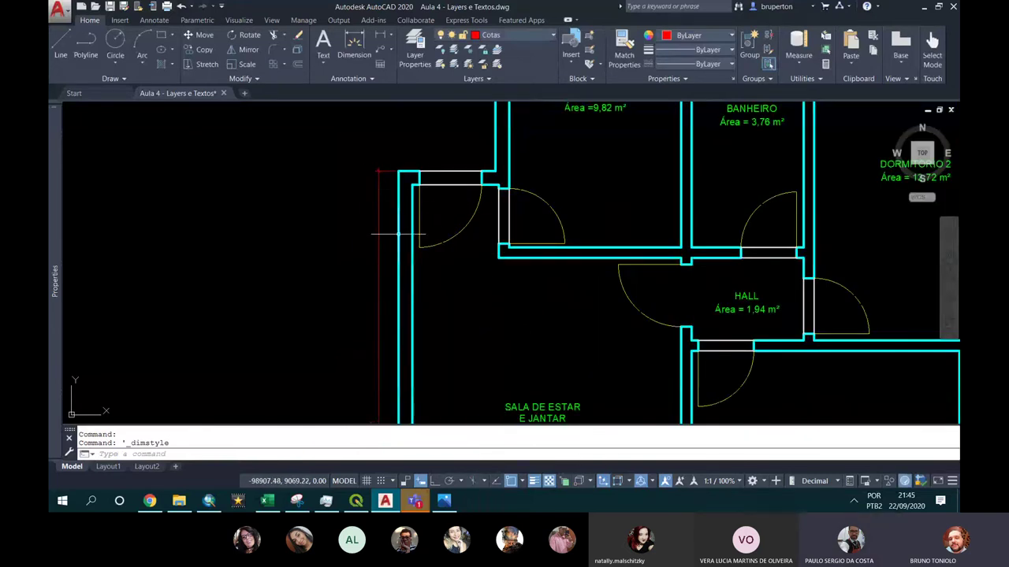
click(351, 79)
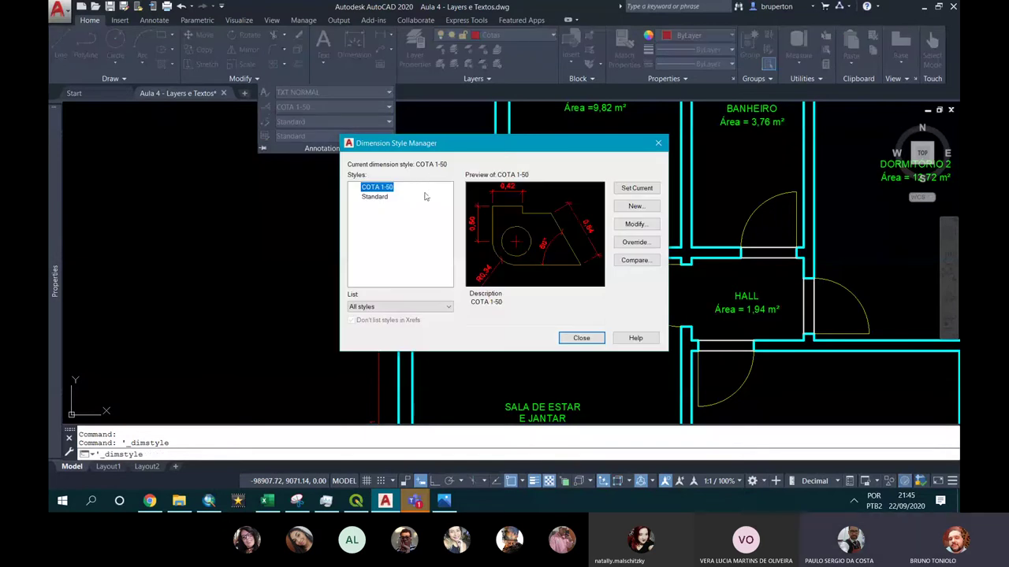
right_click(381, 187)
click(380, 186)
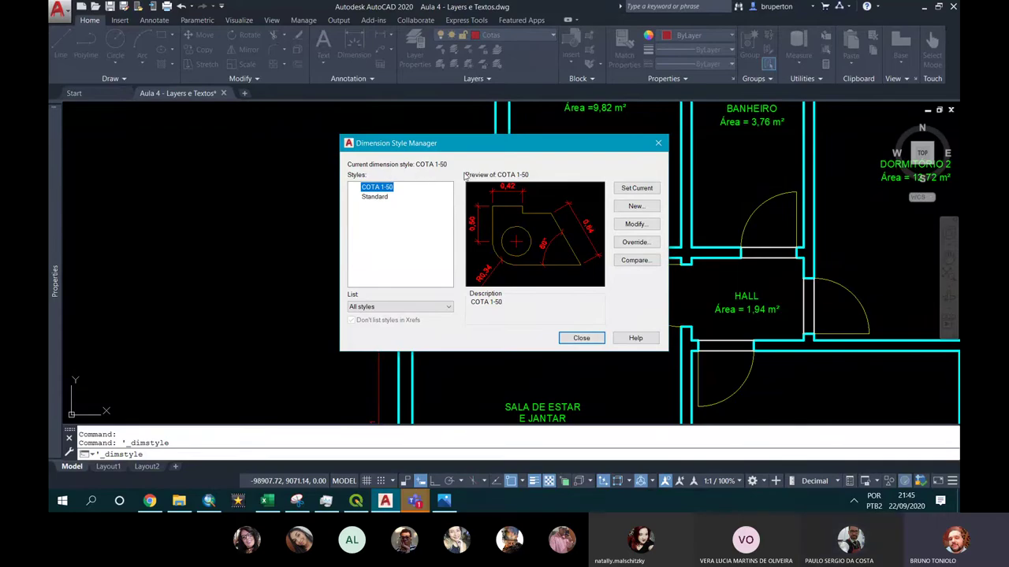
Rename the COTA 1-50 dimension style to COTA 1-50 EXT
right_click(390, 189)
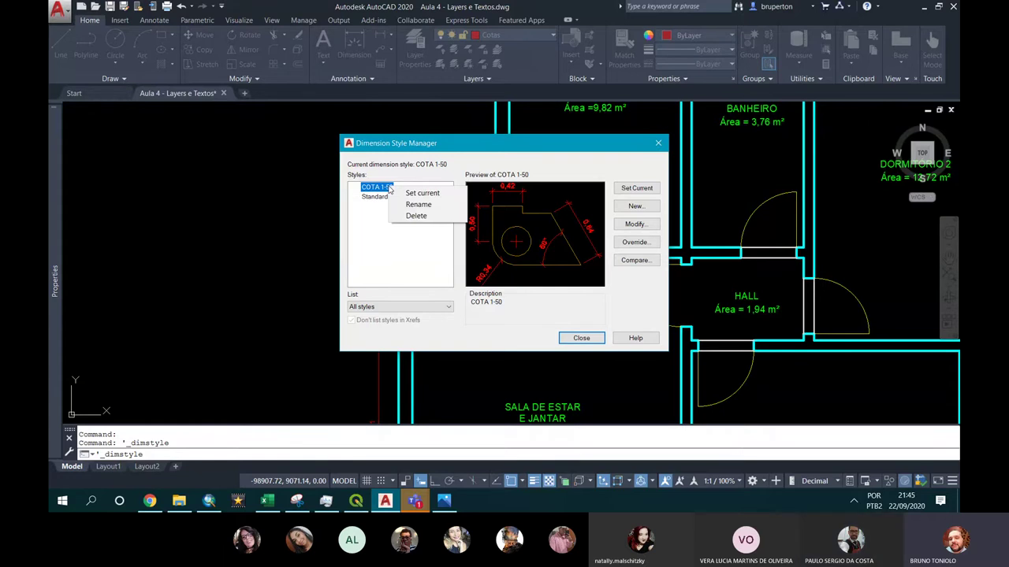
click(419, 208)
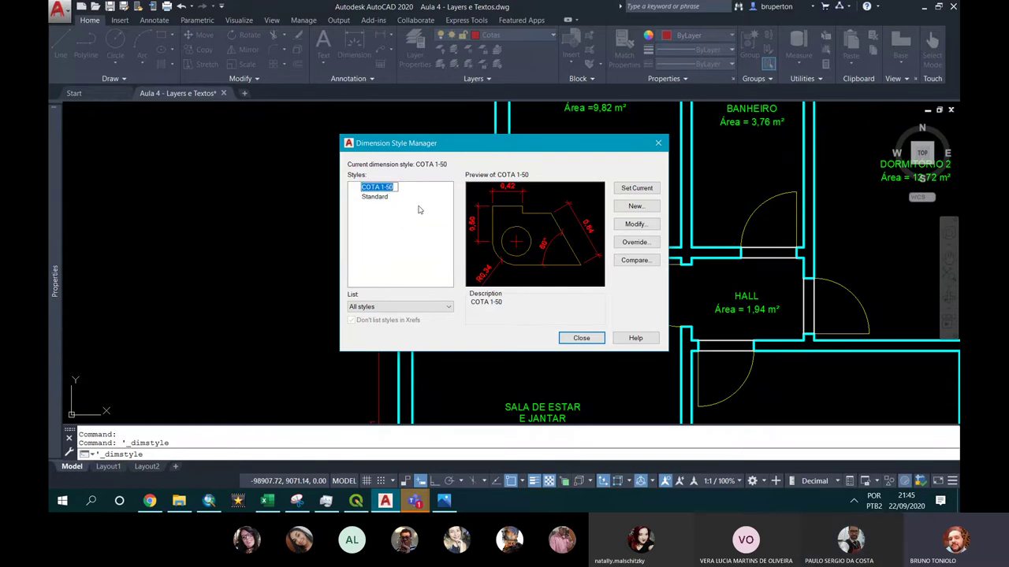
key(End)
text(EX)
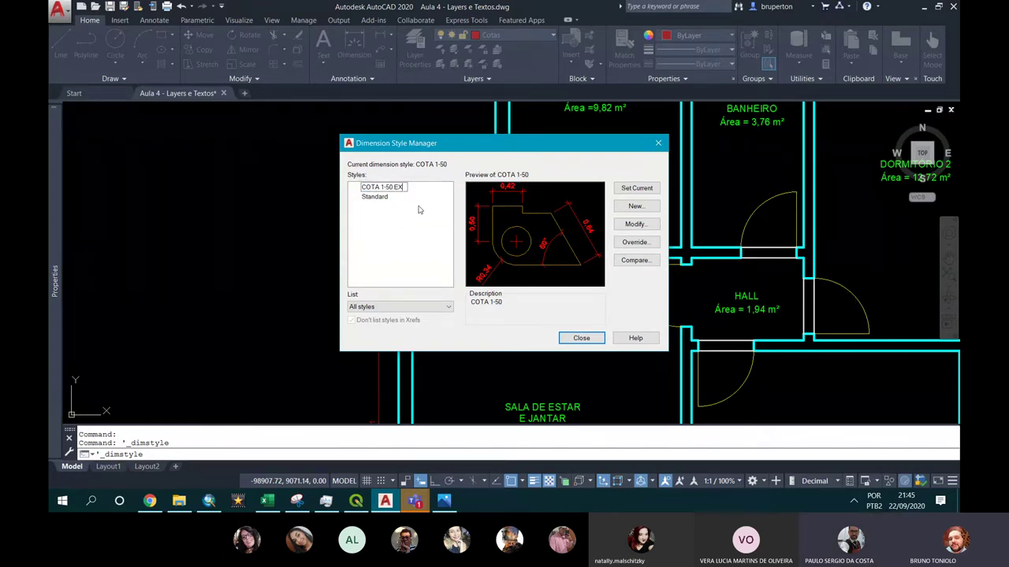
text(T)
key(Return)
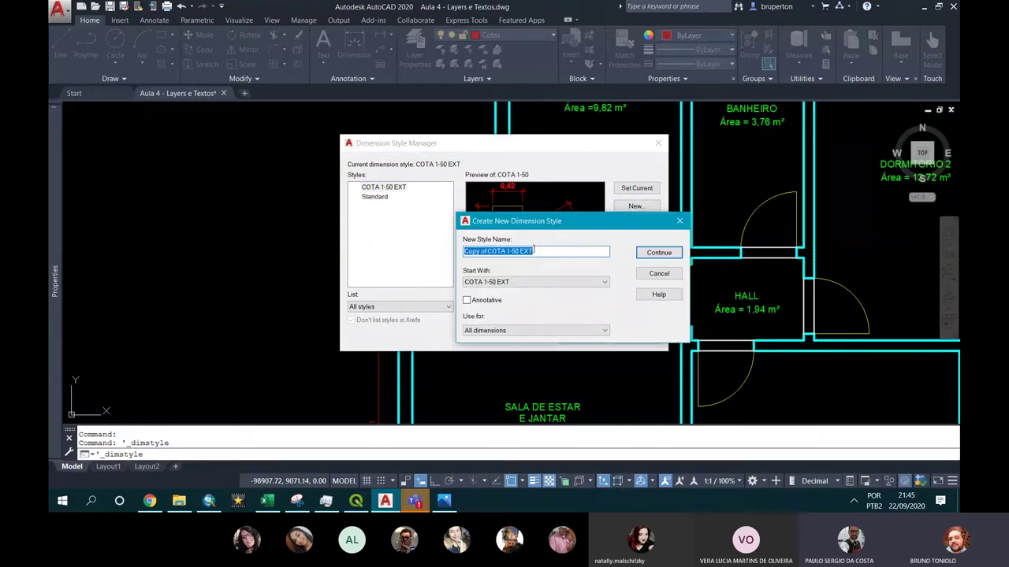
Name the new dimension style COTA 1-50 INT and continue
click(484, 251)
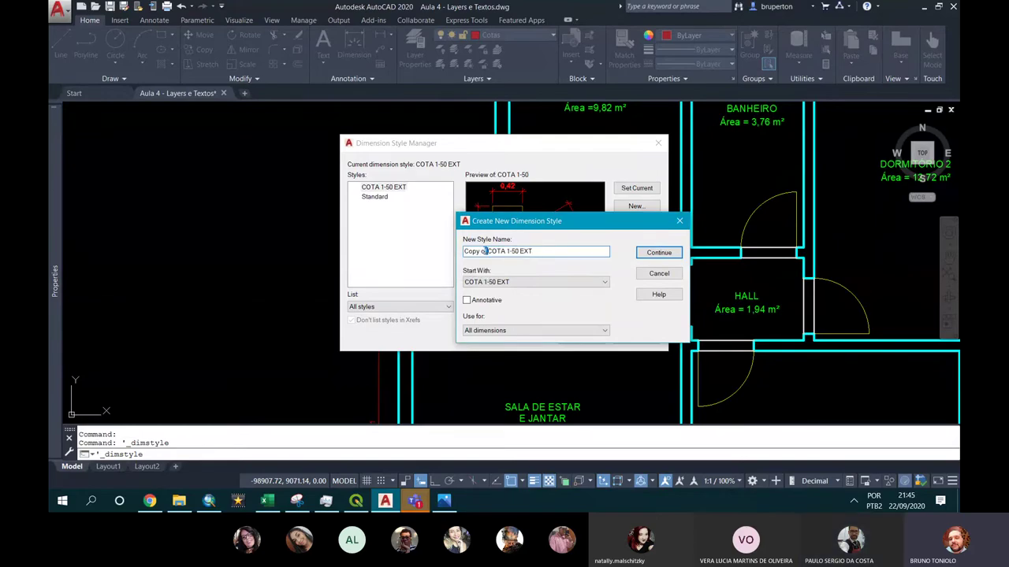
key(BackSpace)
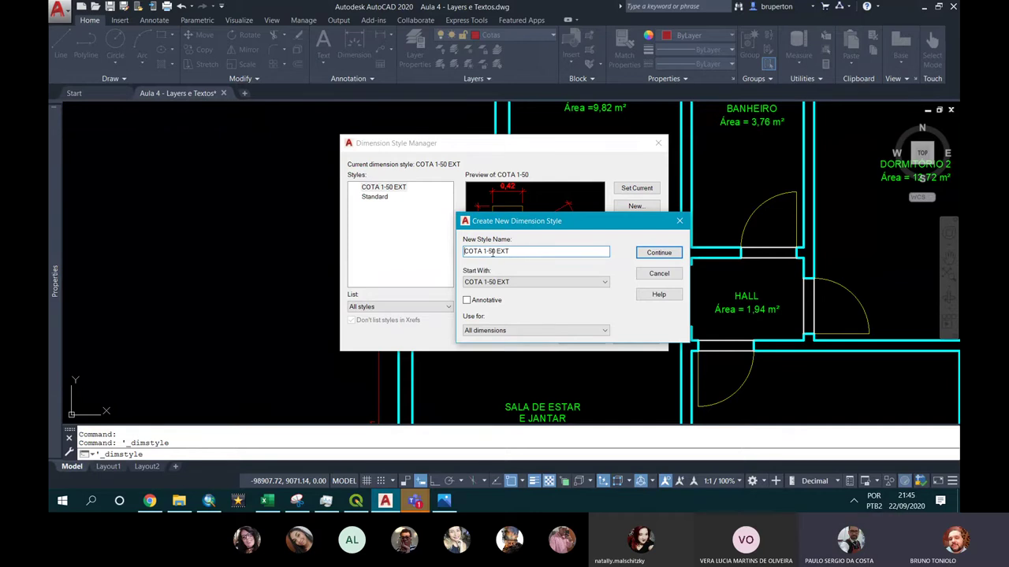
double_click(509, 251)
key(BackSpace)
text(IN)
click(648, 252)
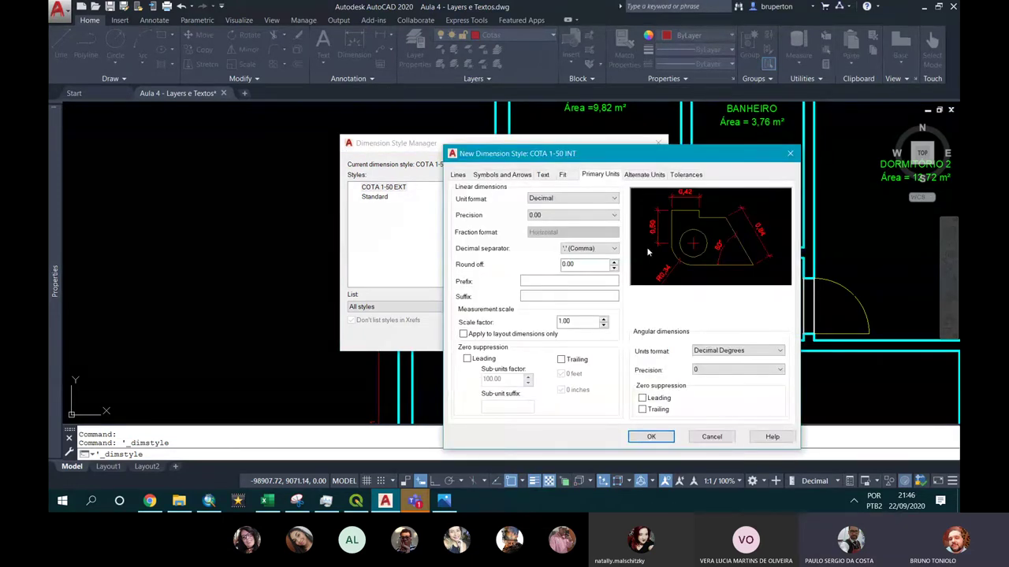
On the Lines tab, suppress the dimension lines and both extension lines, and confirm
click(458, 175)
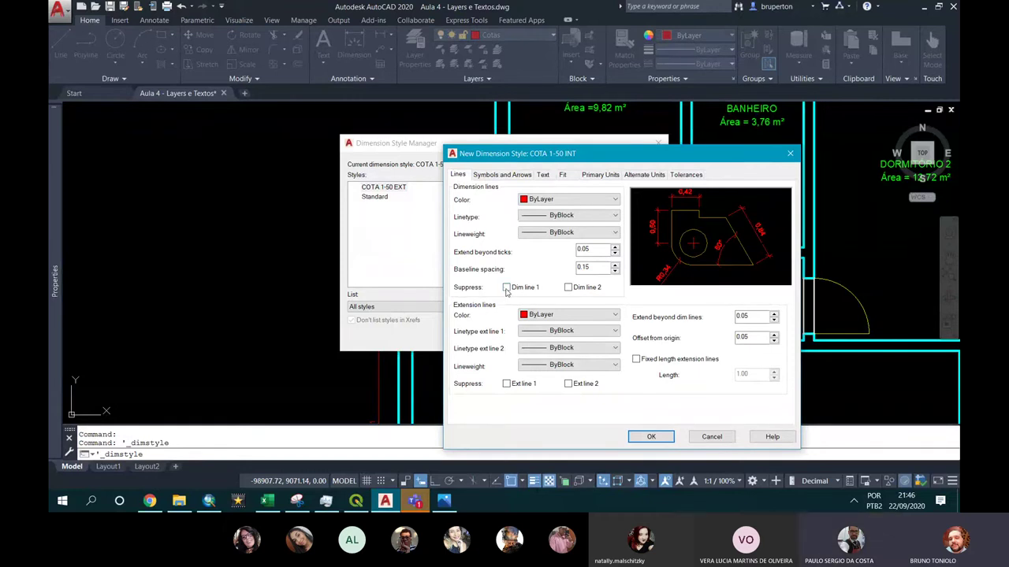
click(582, 288)
click(524, 386)
click(571, 389)
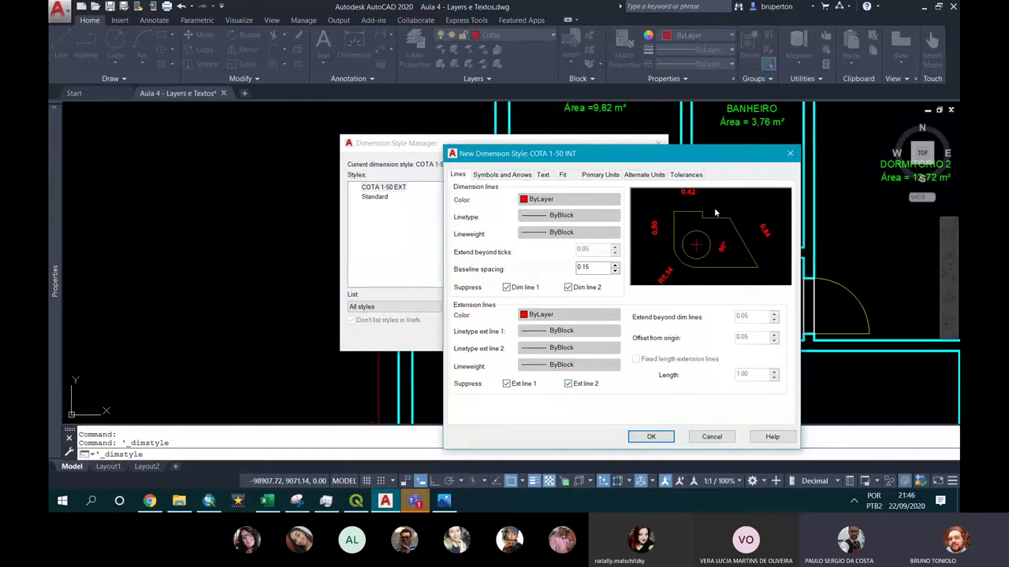
click(650, 436)
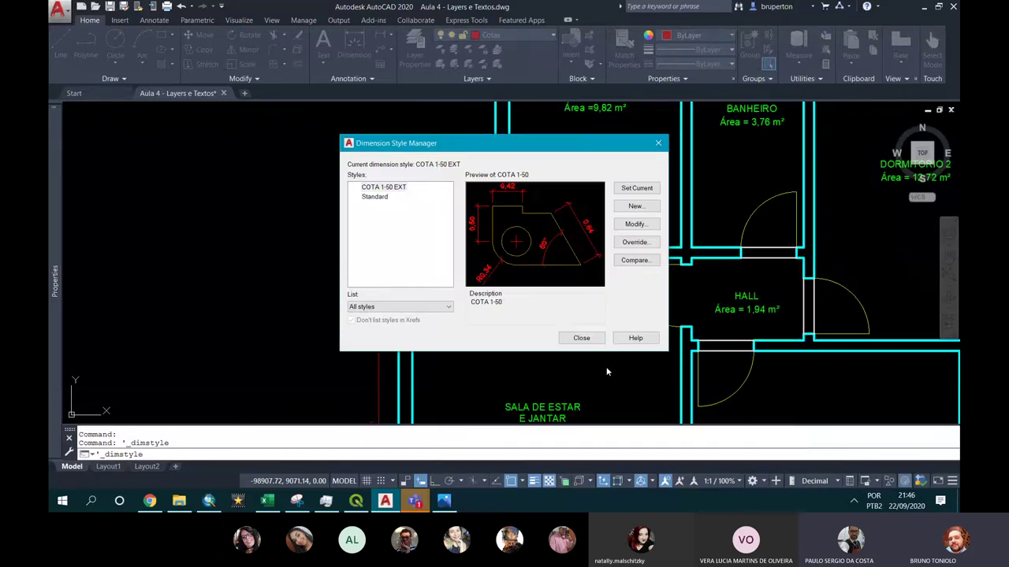
Close the Dimension Style Manager and make COTA 1-50 INT the current dimension style
click(591, 339)
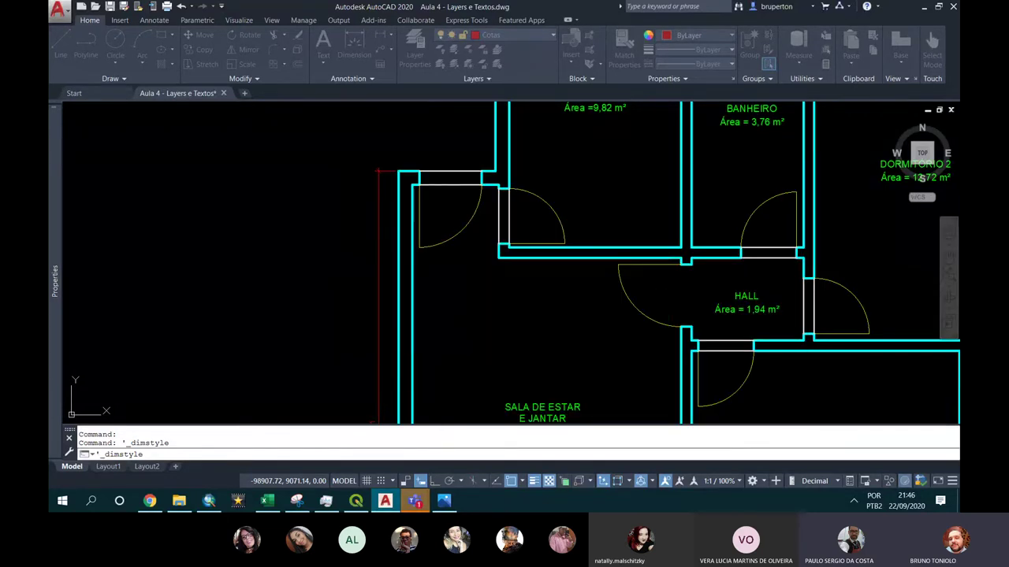
scroll(402, 212, down, 4)
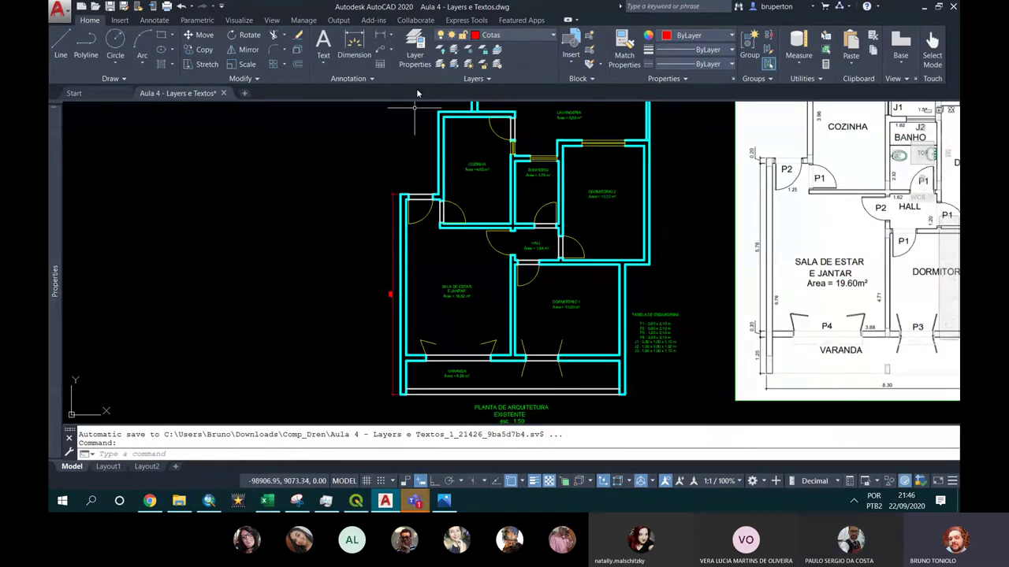
click(375, 78)
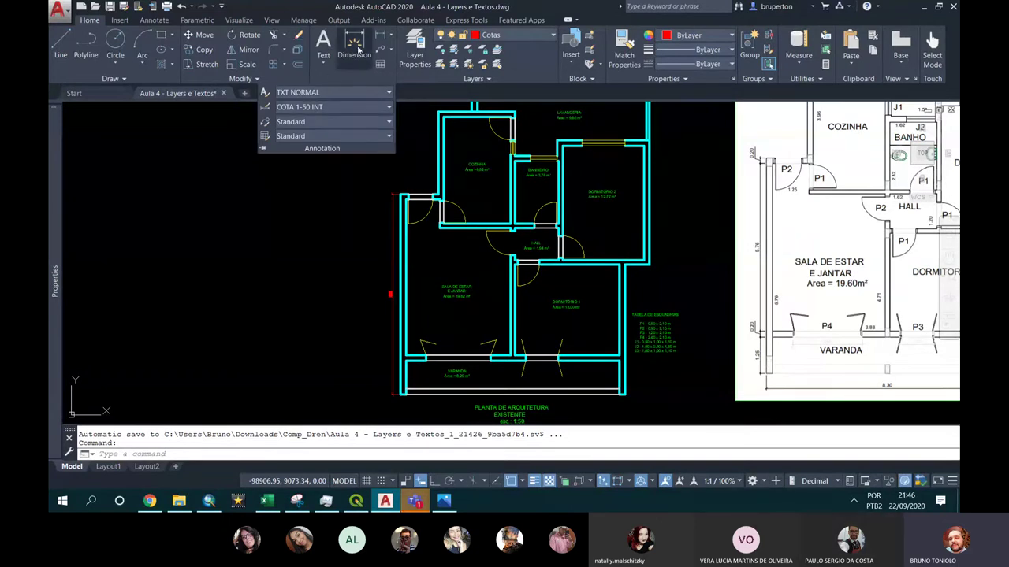
Add a 3,87 linear dimension along Dormitório 1's top wall and select it
click(380, 37)
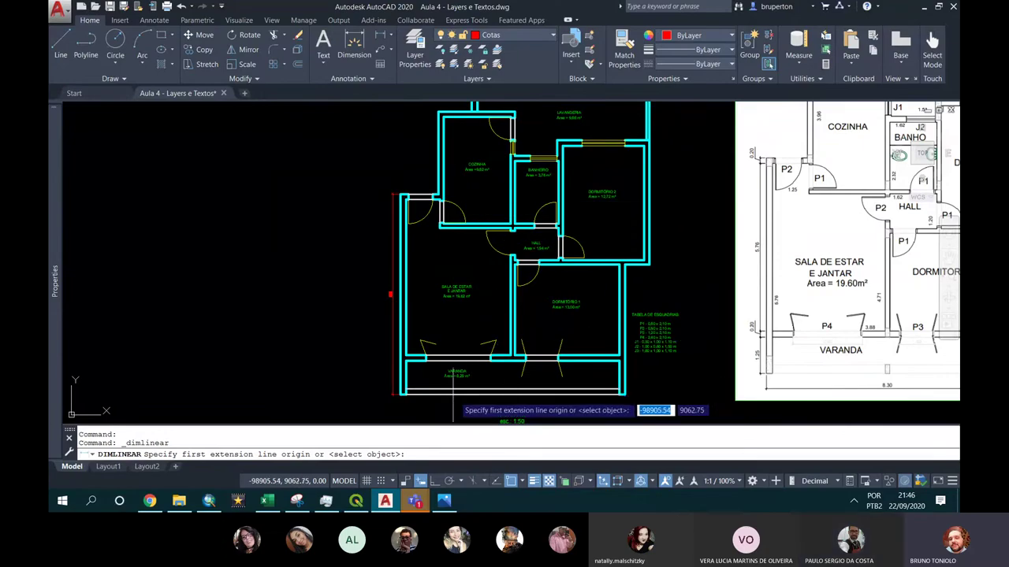
scroll(521, 315, up, 3)
scroll(508, 247, up, 2)
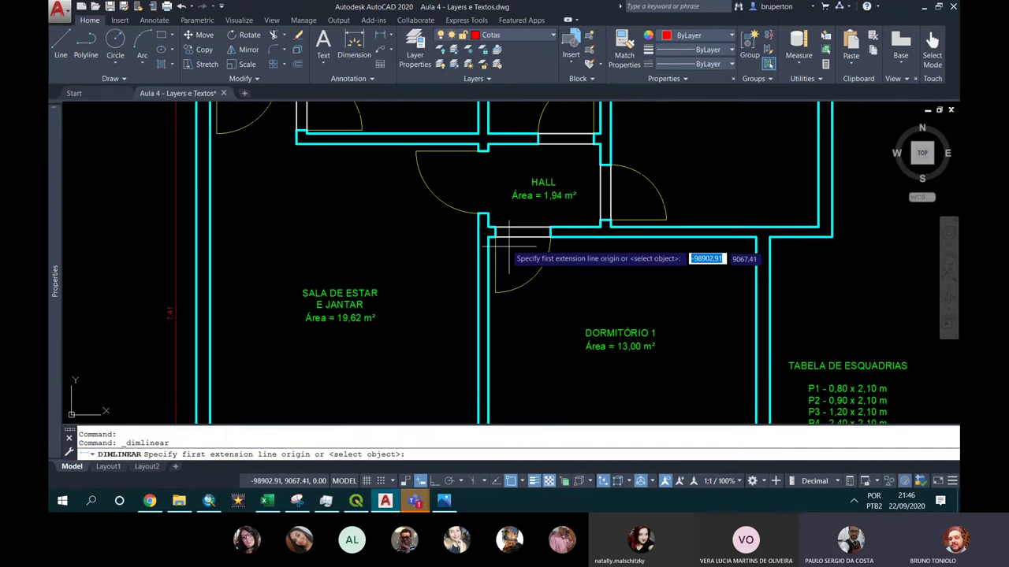
click(490, 234)
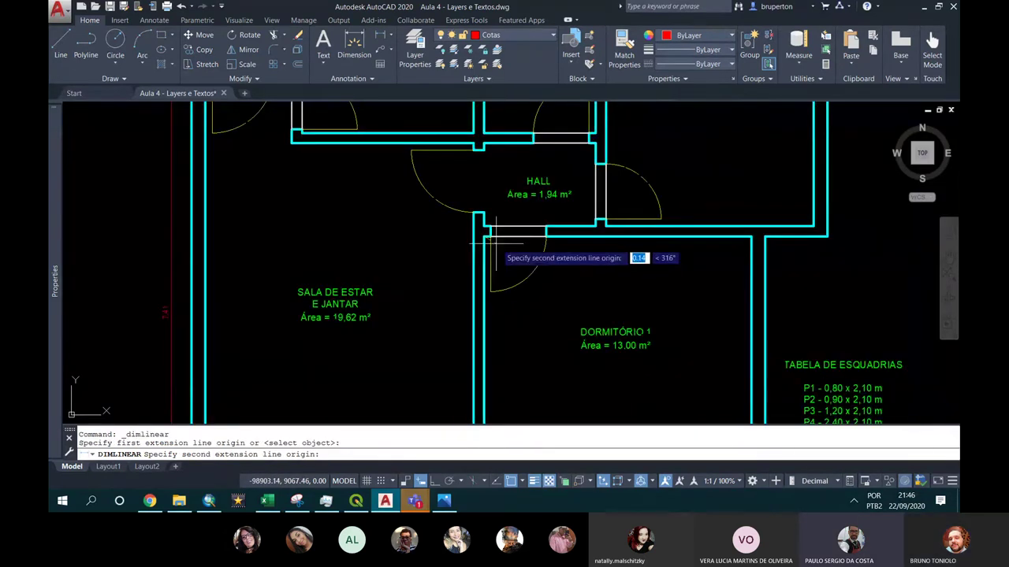
click(751, 235)
scroll(699, 252, up, 3)
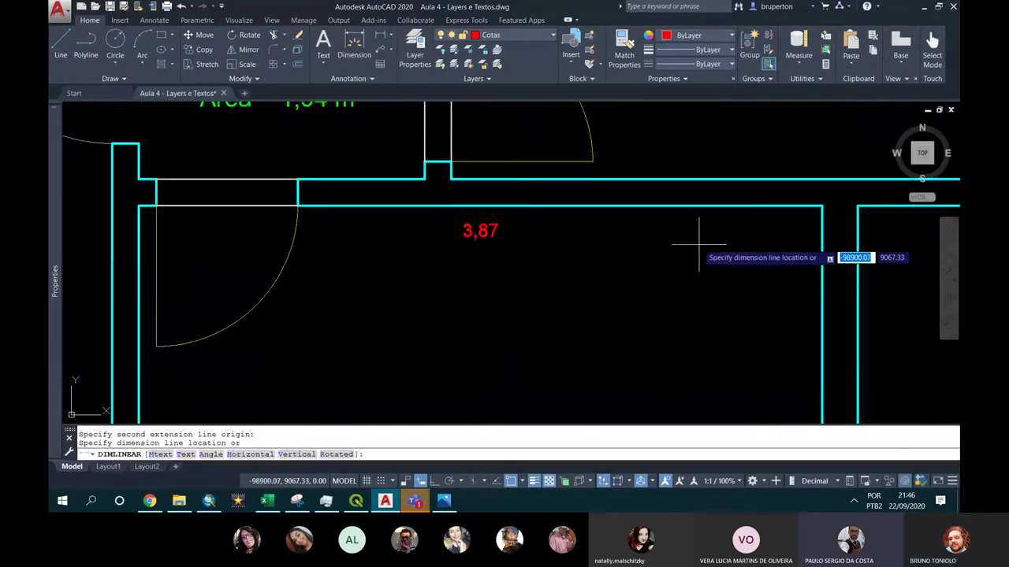
click(703, 235)
scroll(675, 231, down, 5)
mouse_move(634, 262)
middle_down()
mouse_move(640, 189)
mouse_move(655, 212)
middle_up()
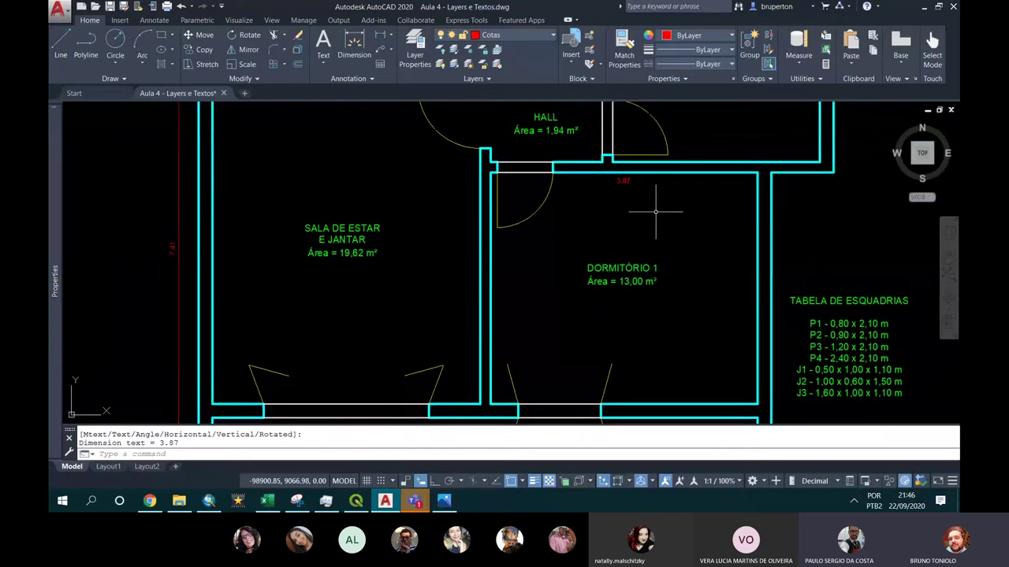
scroll(622, 180, up, 3)
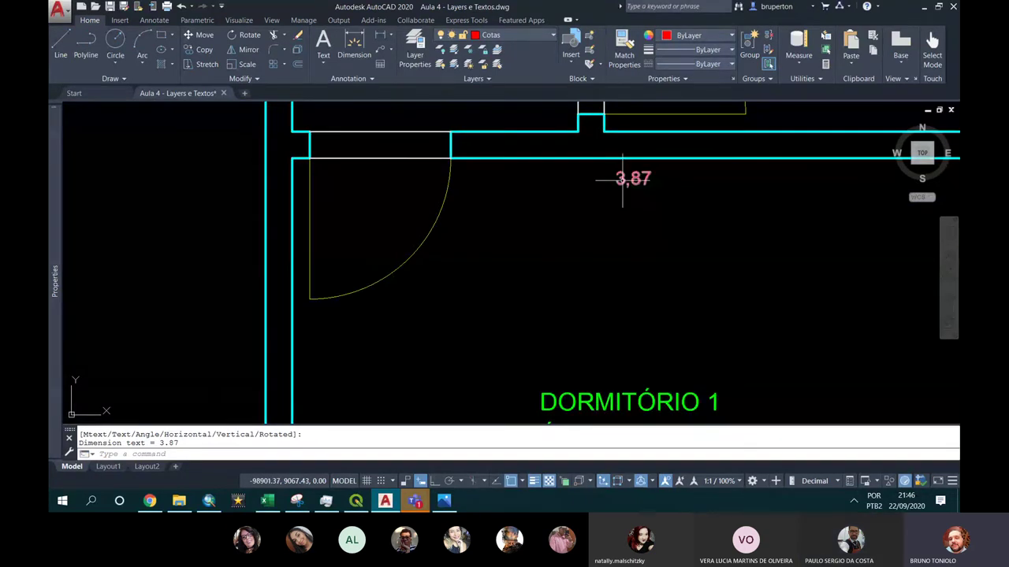
click(623, 180)
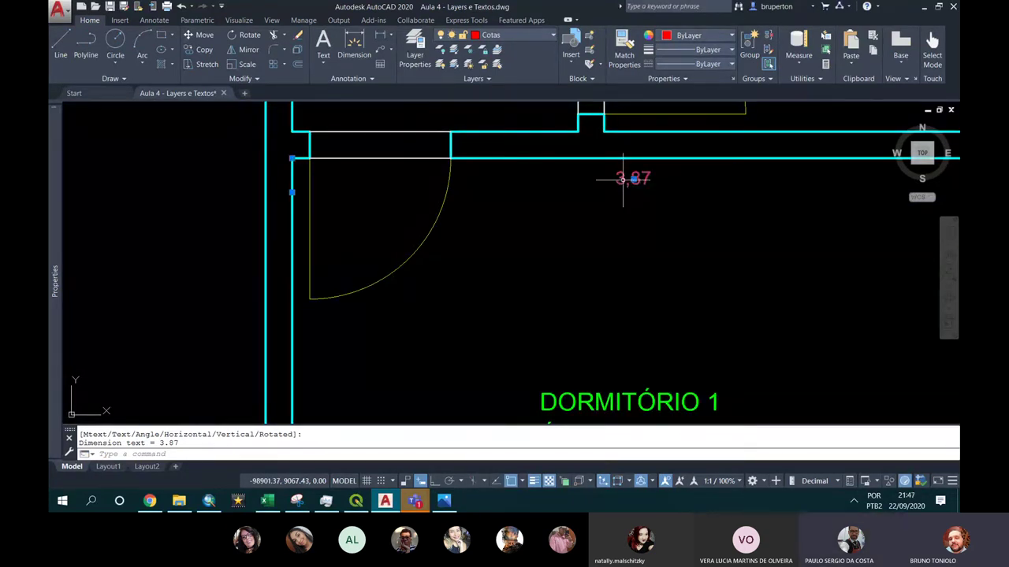
right_click(623, 182)
key(Escape)
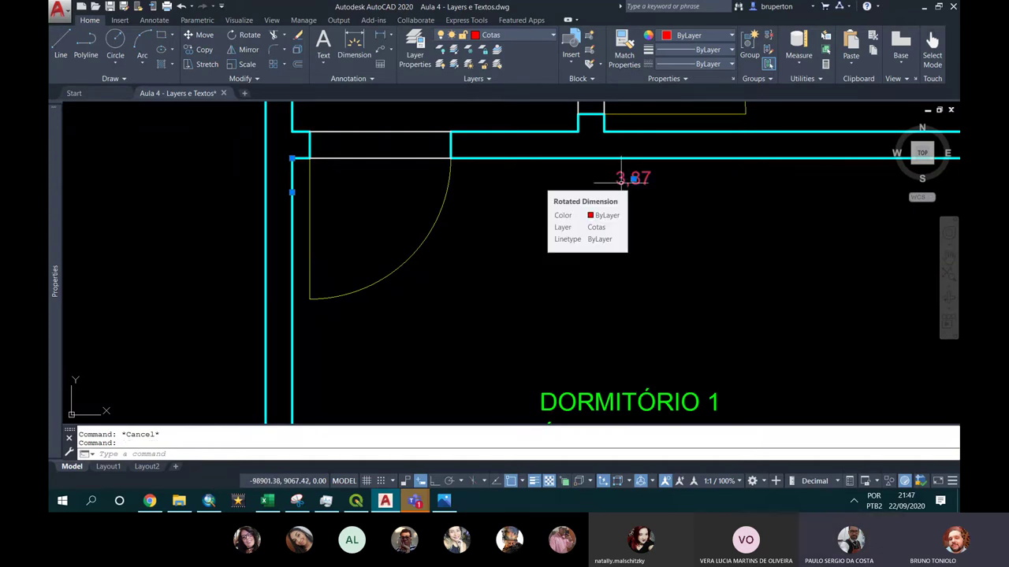
right_click(622, 181)
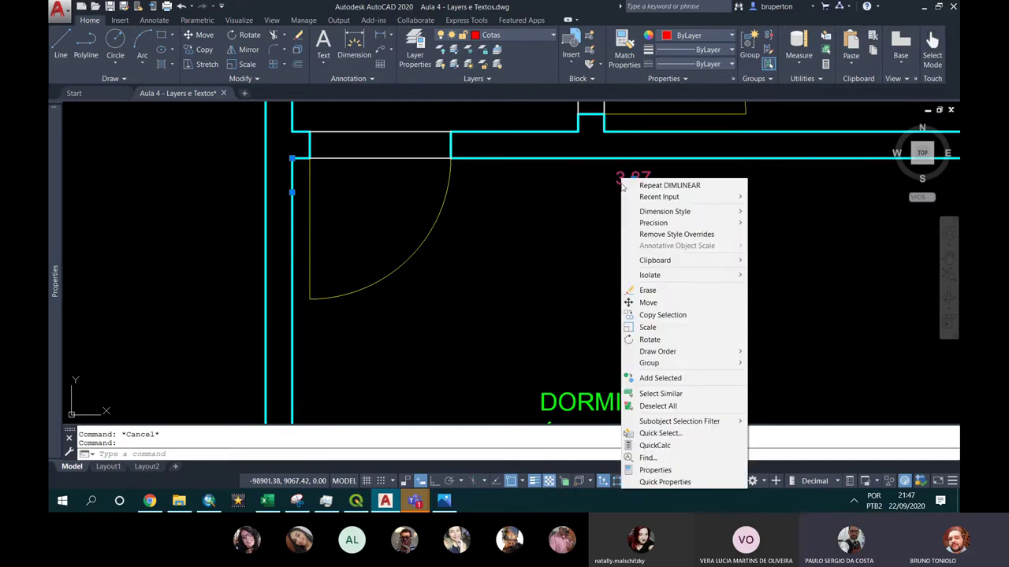
click(655, 471)
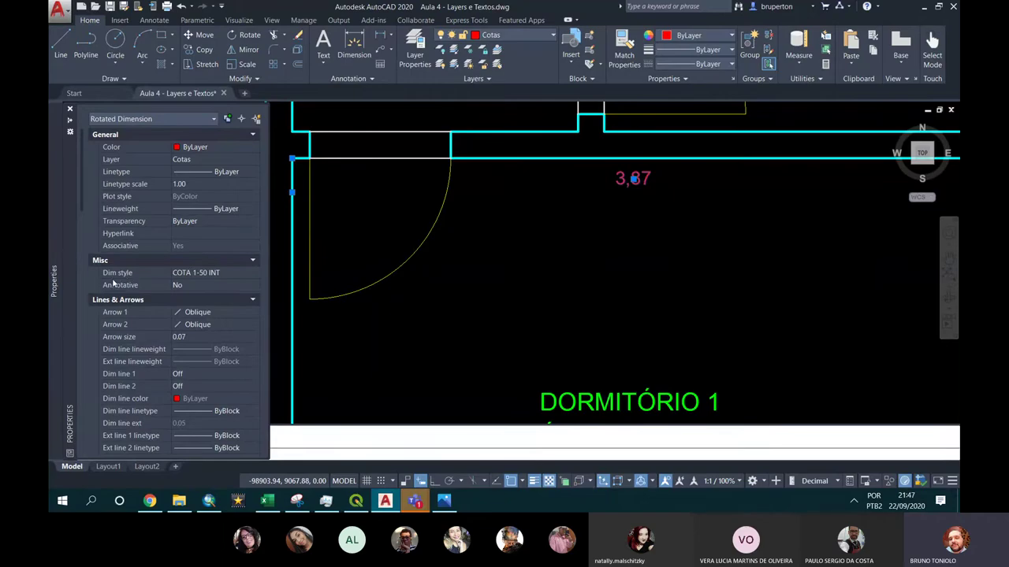
click(209, 274)
click(209, 274)
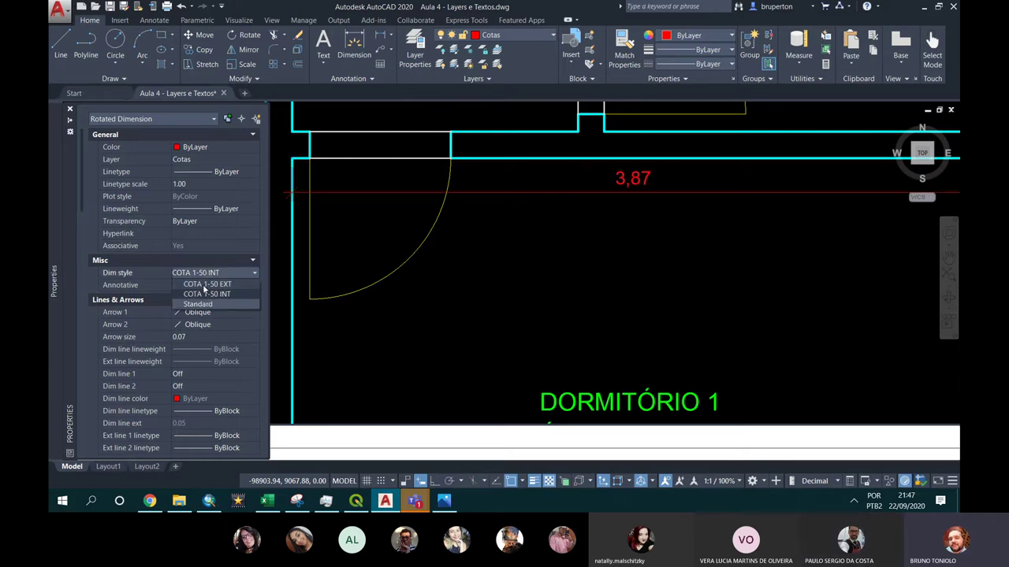
click(204, 285)
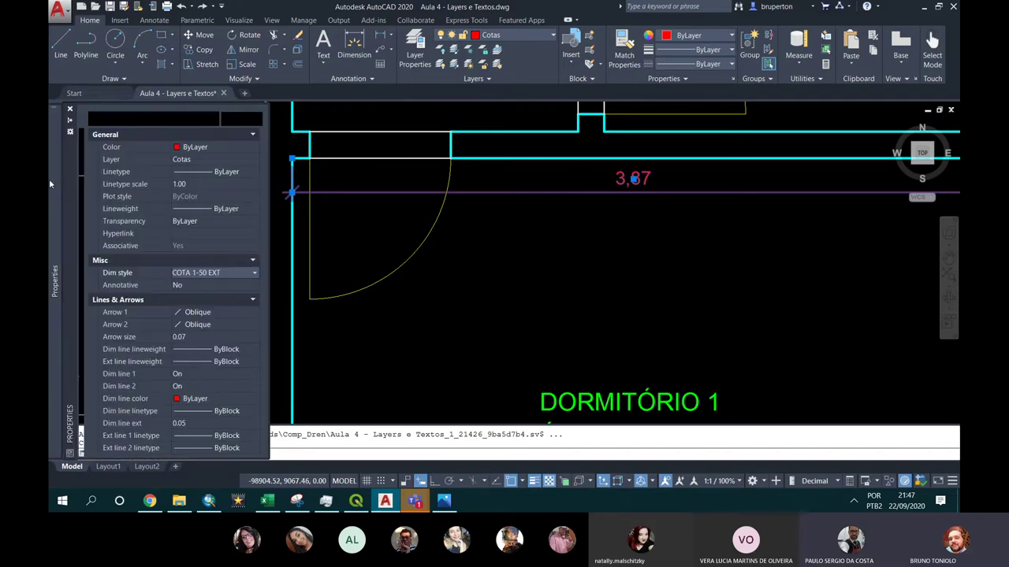
click(212, 272)
click(219, 295)
scroll(627, 193, down, 2)
scroll(629, 187, down, 3)
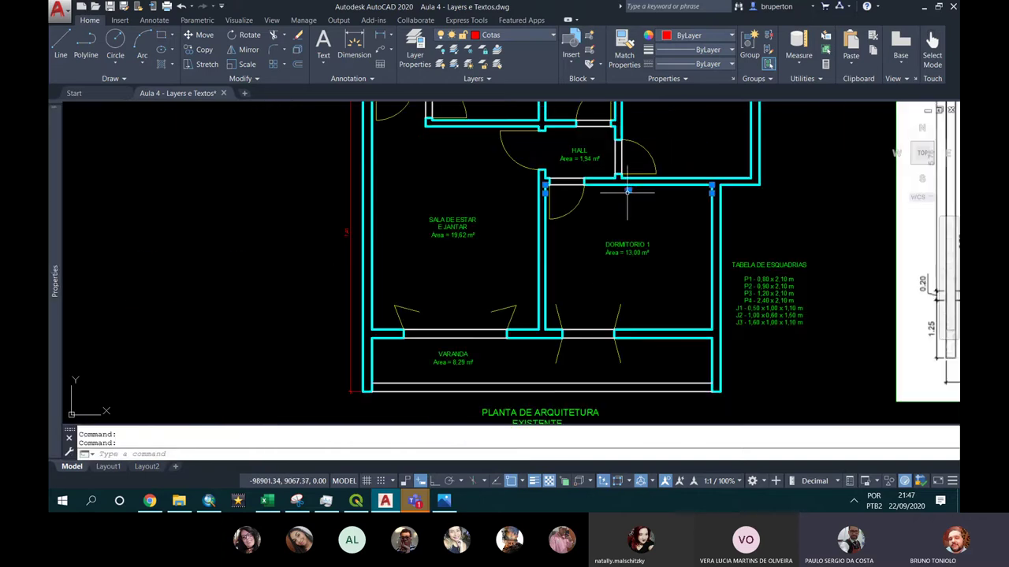
key(Escape)
scroll(627, 194, up, 4)
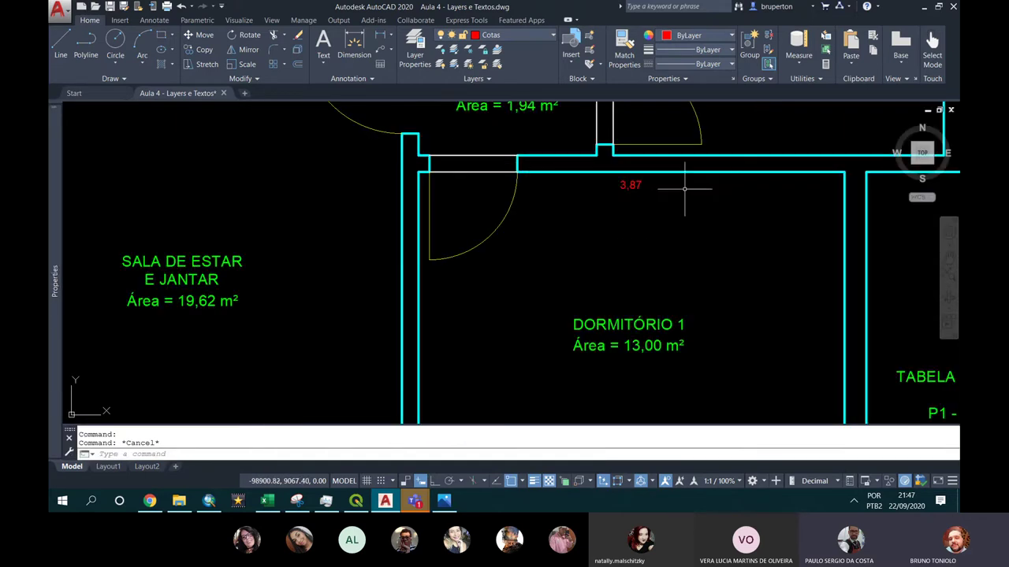
scroll(631, 206, down, 3)
scroll(631, 206, down, 1)
scroll(642, 202, up, 3)
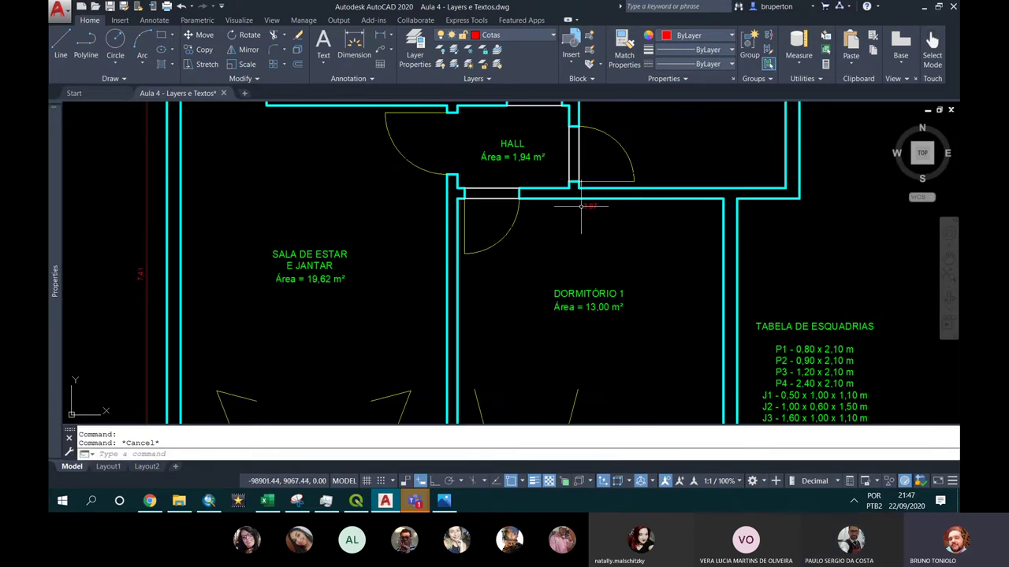
scroll(326, 286, down, 2)
scroll(368, 228, up, 2)
scroll(410, 229, up, 1)
scroll(410, 230, down, 3)
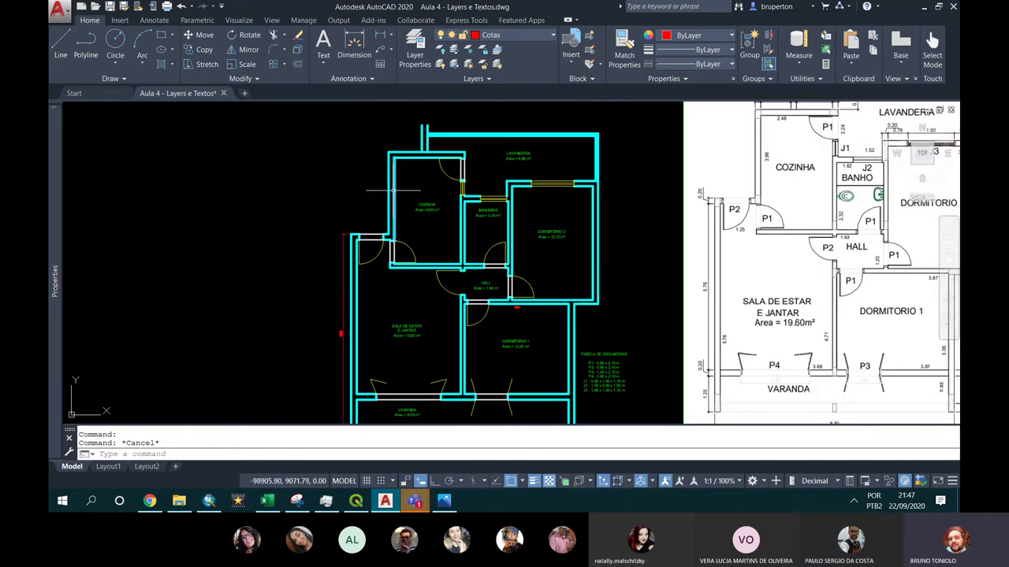
scroll(414, 193, down, 2)
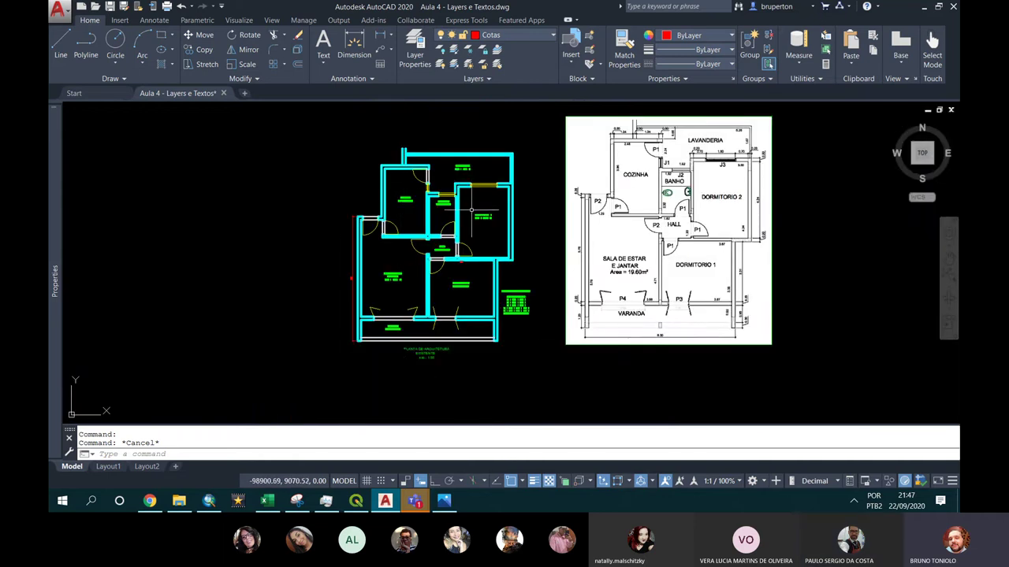
middle_drag(743, 215, 294, 201)
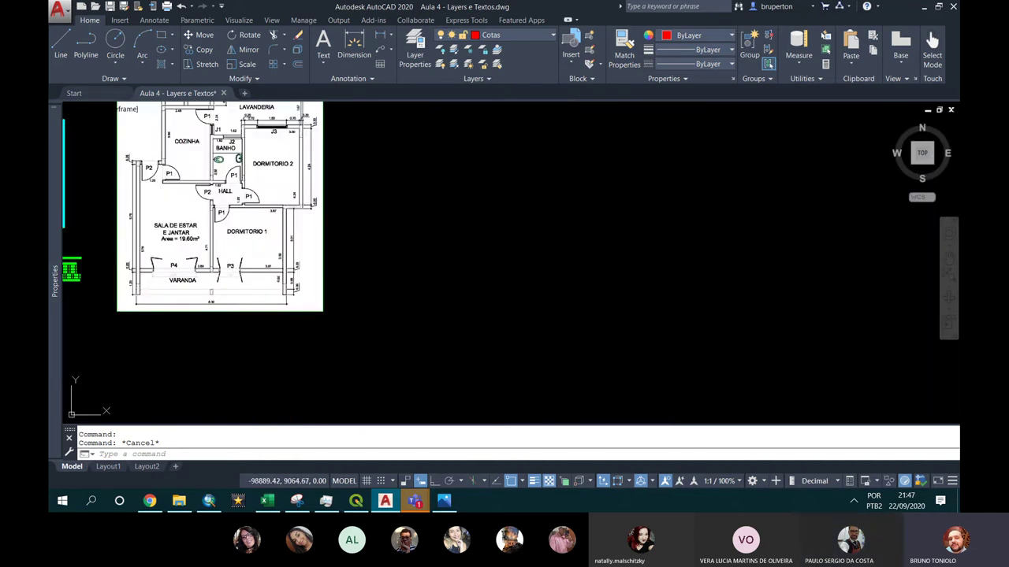
middle_drag(205, 342, 545, 307)
scroll(544, 309, up, 2)
scroll(544, 308, up, 3)
mouse_move(599, 134)
middle_down()
mouse_move(580, 322)
mouse_move(406, 237)
middle_up()
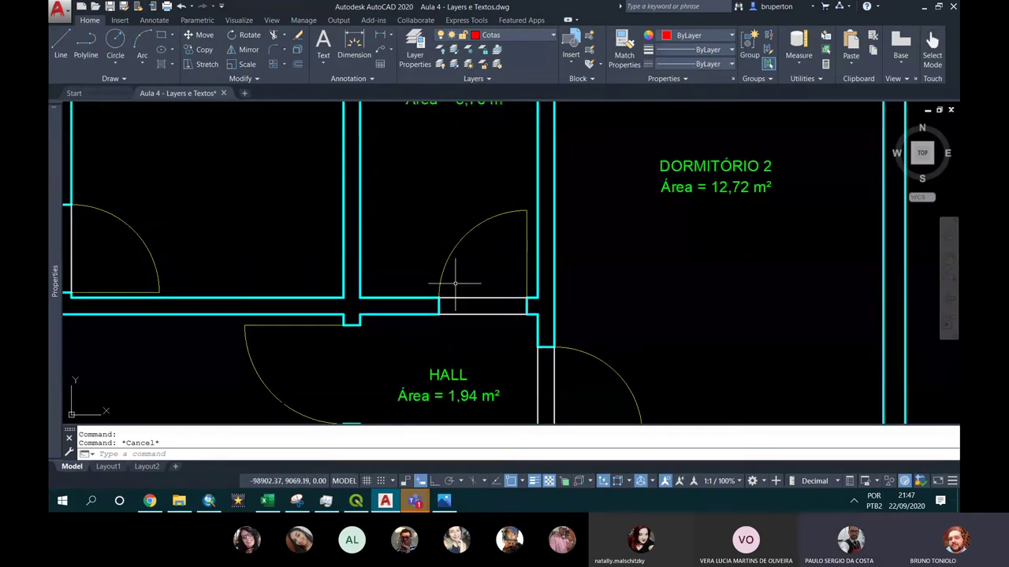
scroll(409, 252, down, 4)
scroll(411, 258, down, 4)
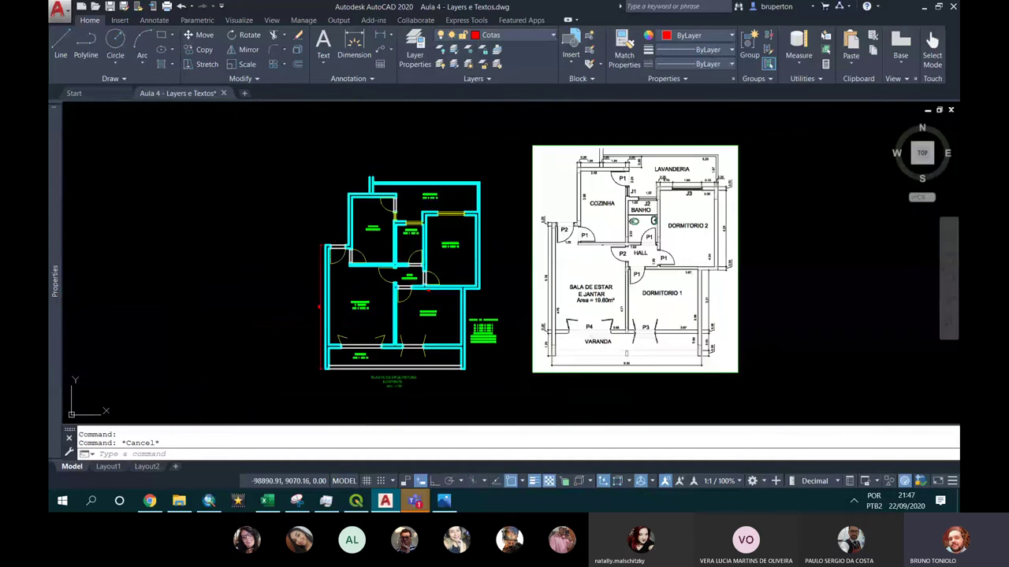
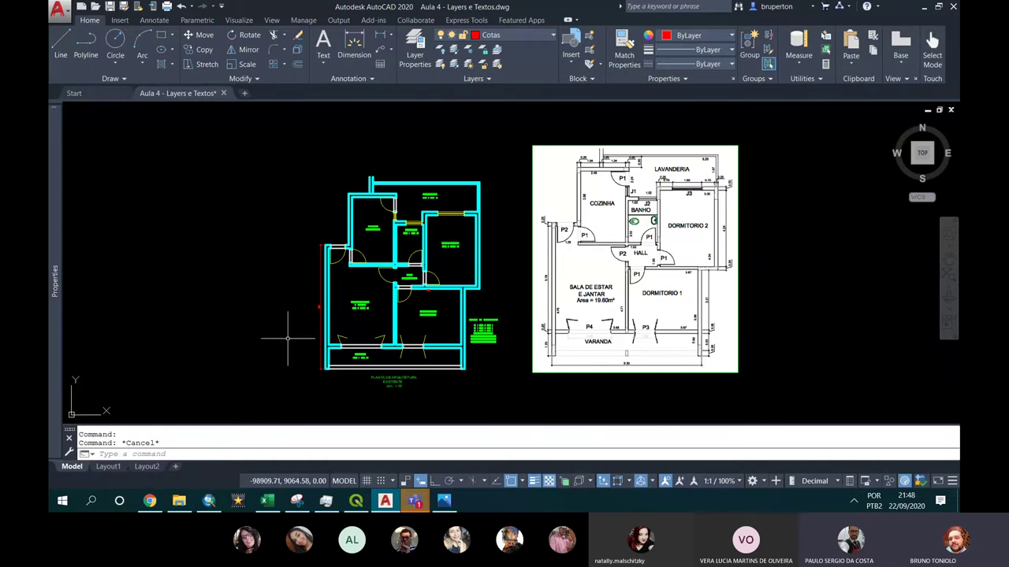
In the Open dialog, climb the folder tree up to the escola folder
scroll(289, 338, up, 2)
middle_drag(469, 219, 470, 263)
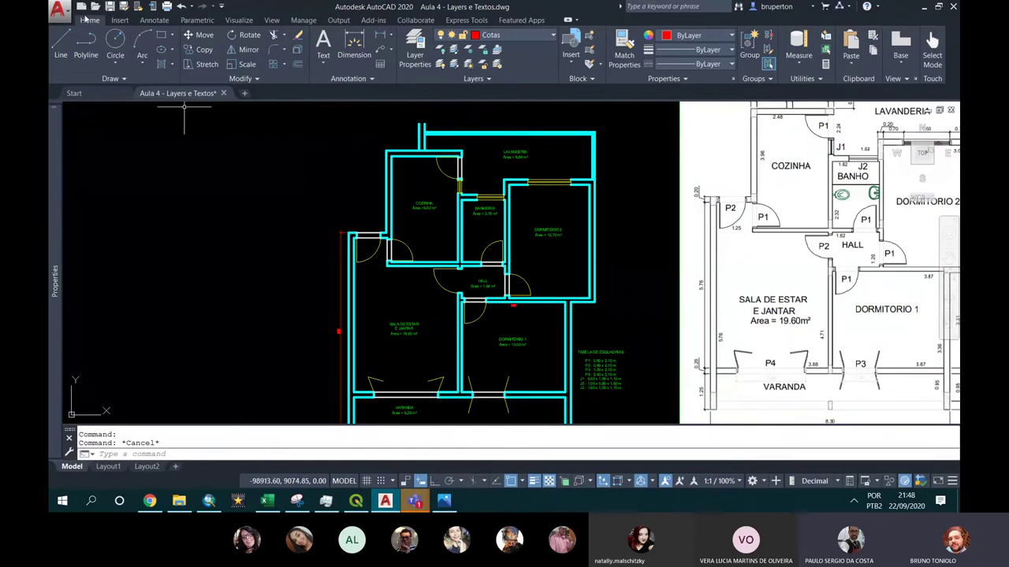
key(ctrl+o)
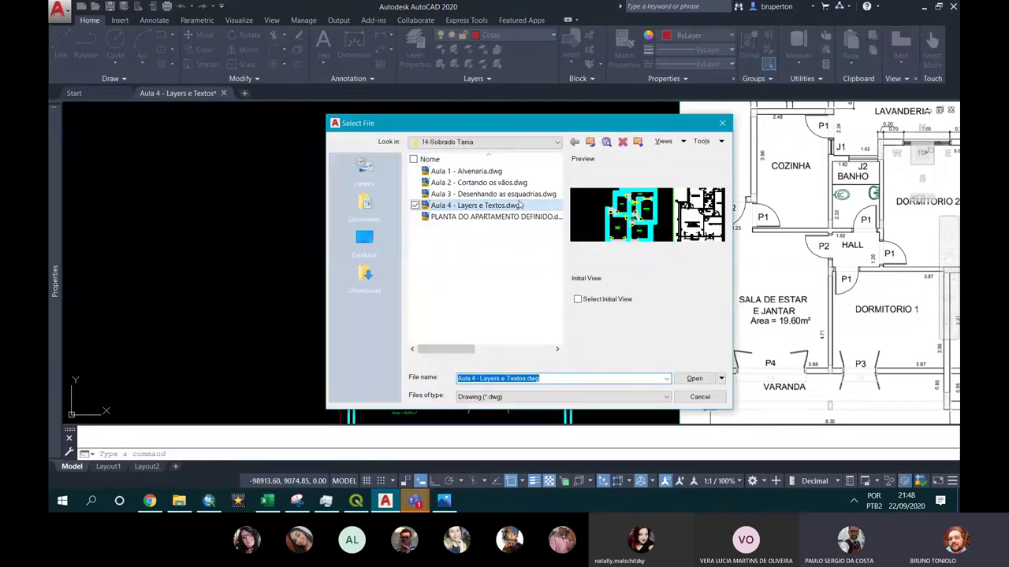
click(589, 142)
click(590, 143)
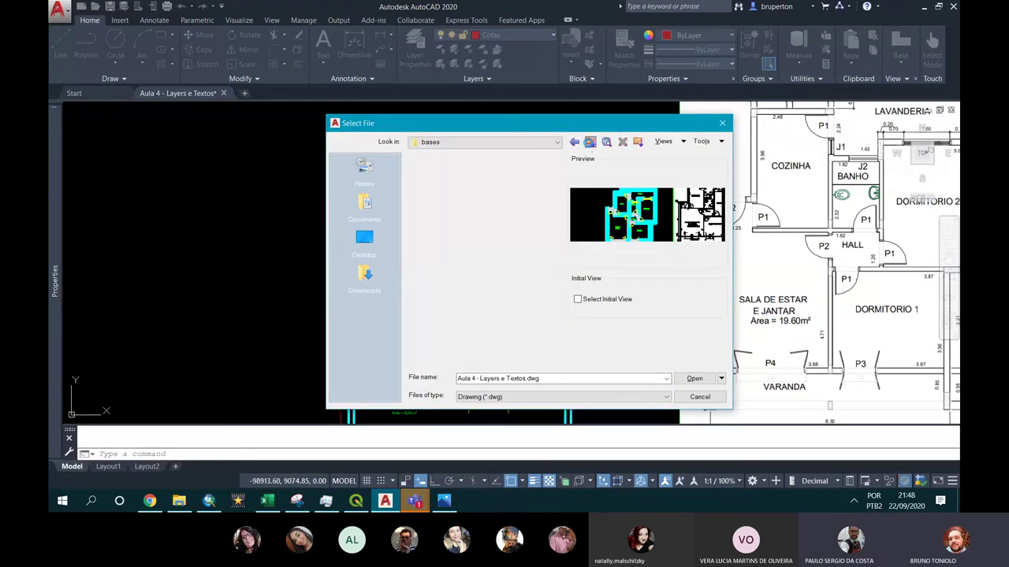
click(589, 143)
click(589, 143)
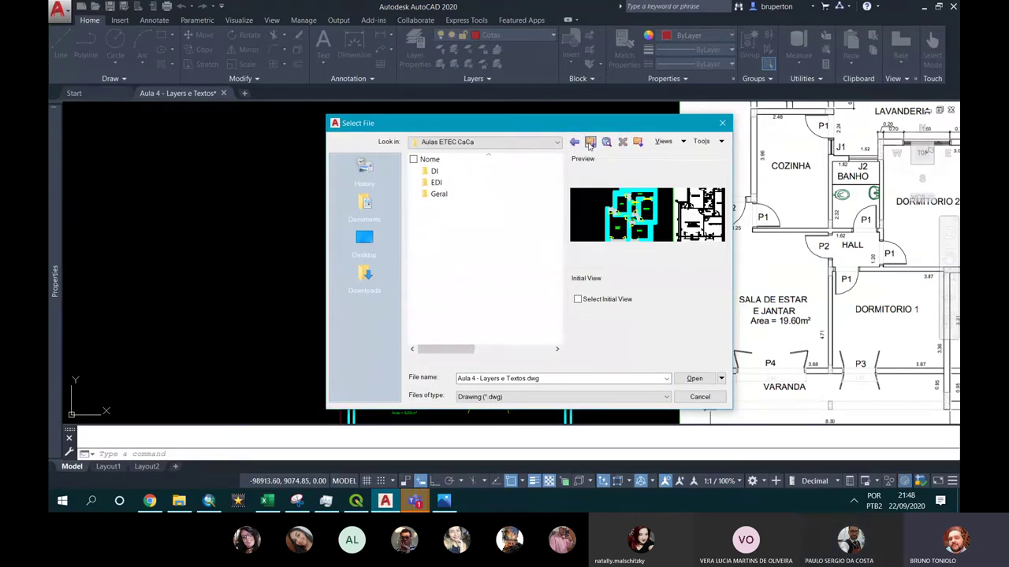
click(589, 142)
click(589, 144)
click(589, 143)
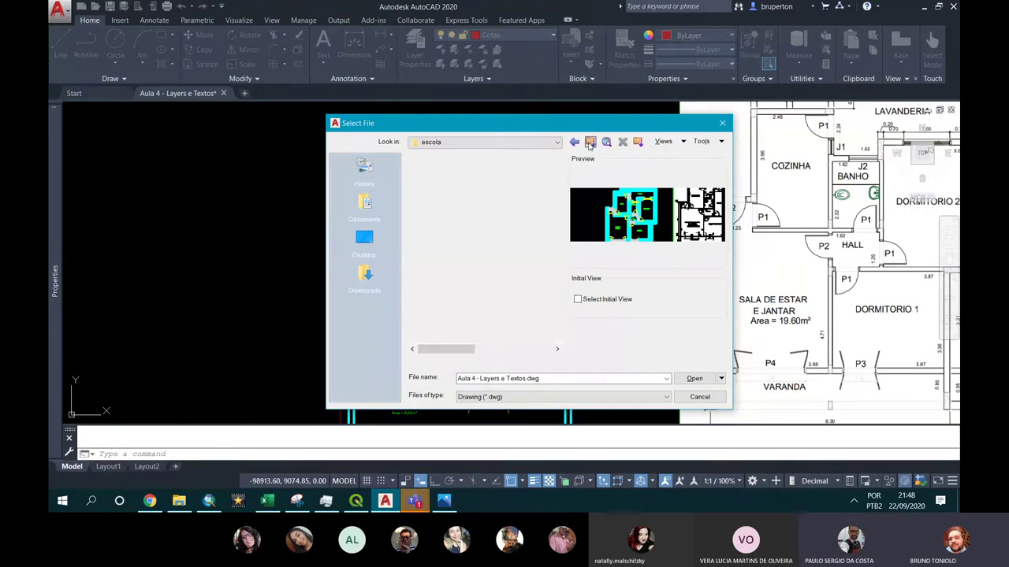
Open Biblioteca Básica.dwg read-only and dismiss the AEC objects warning
click(462, 230)
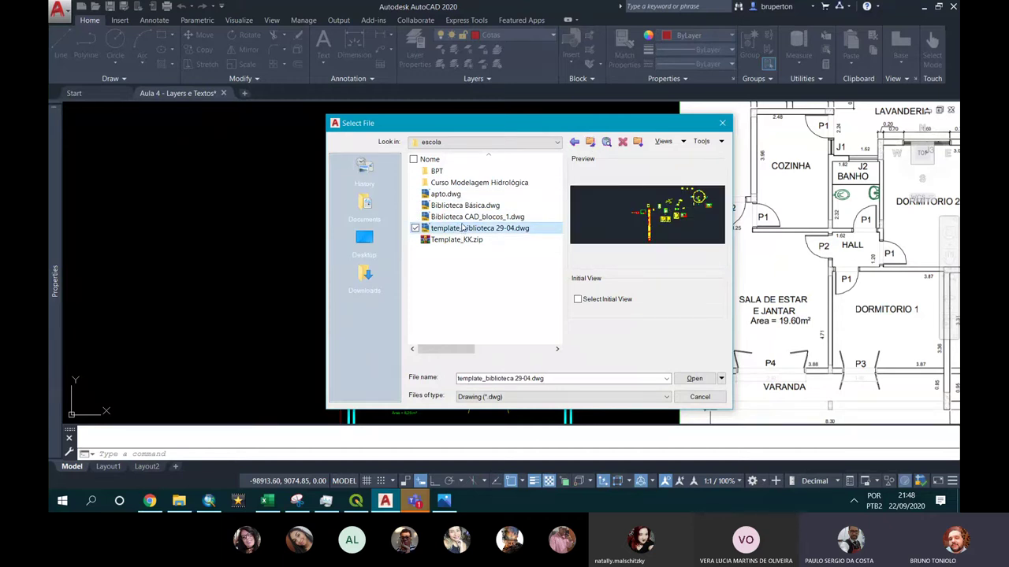
click(463, 205)
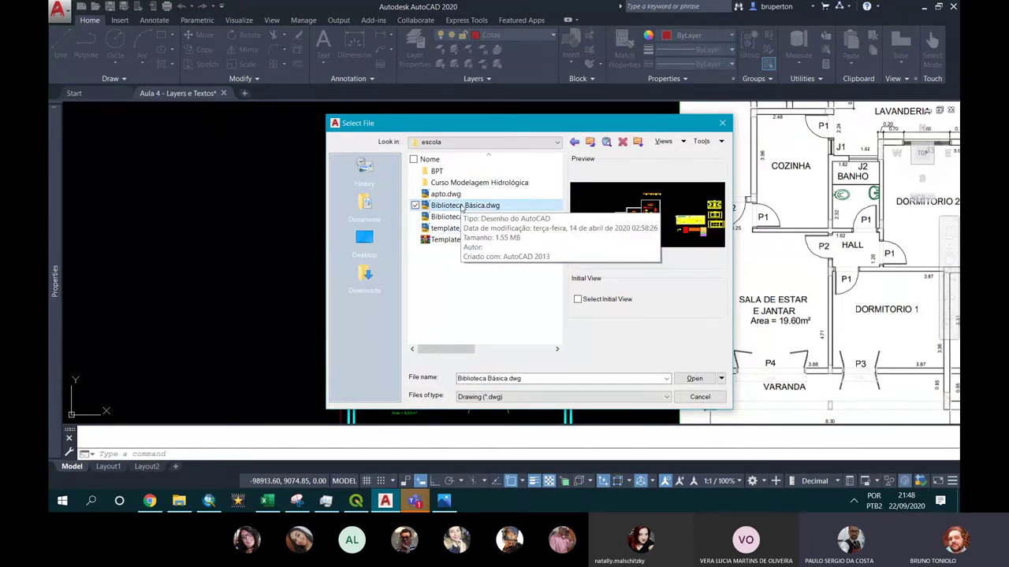
double_click(462, 205)
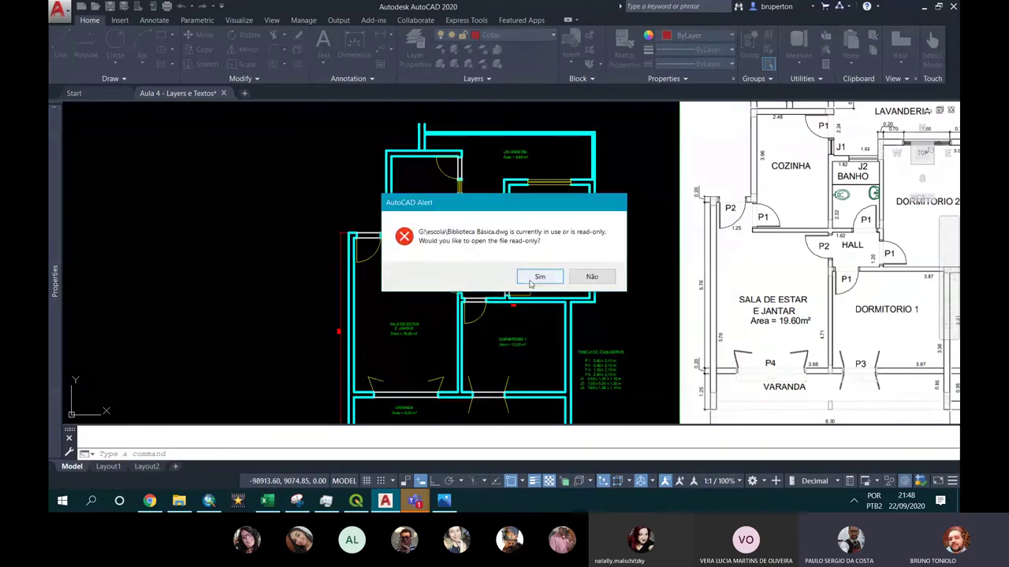
click(539, 276)
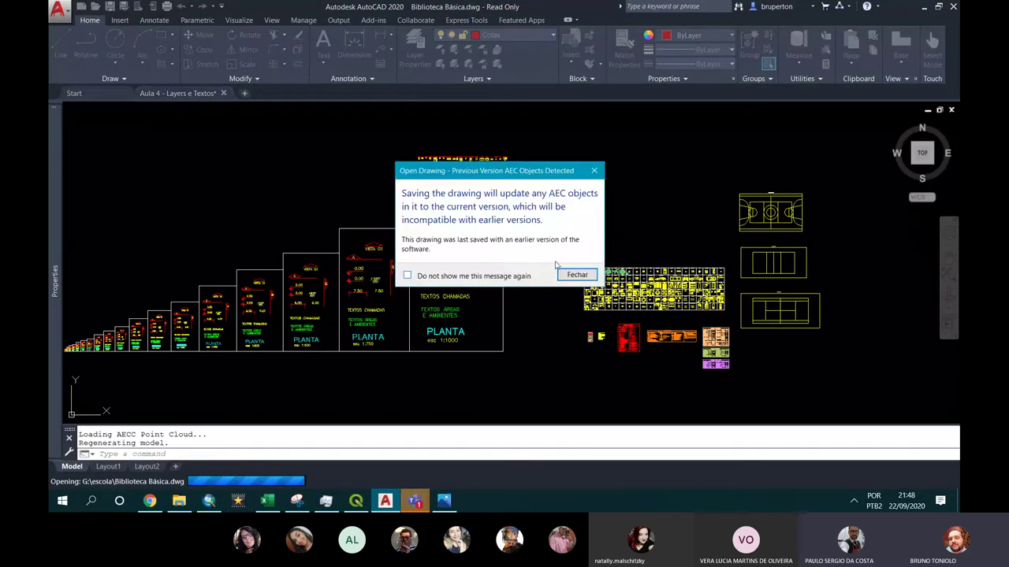
click(577, 274)
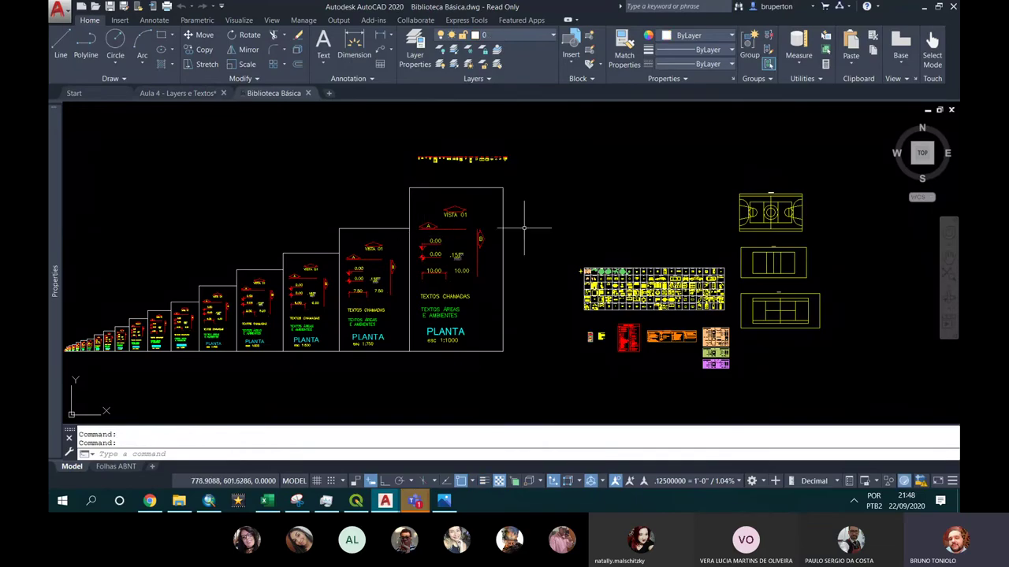
scroll(388, 341, up, 2)
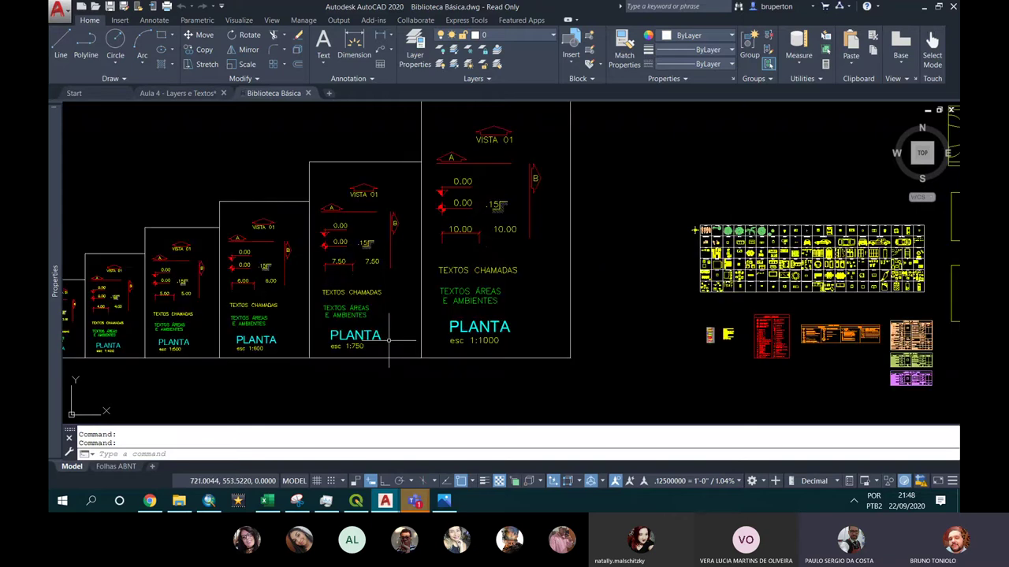
scroll(339, 315, up, 2)
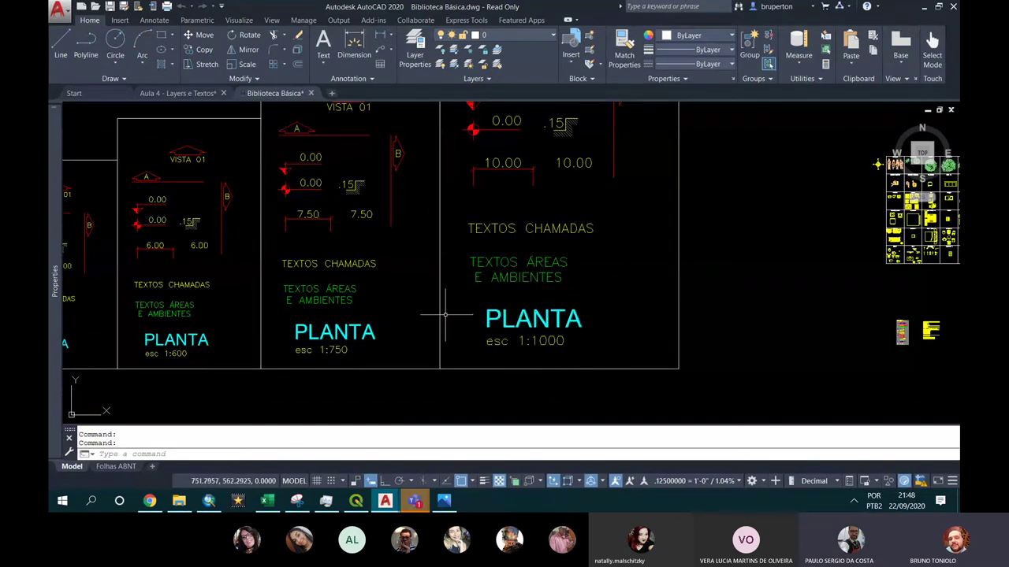
scroll(641, 281, down, 5)
scroll(281, 334, up, 6)
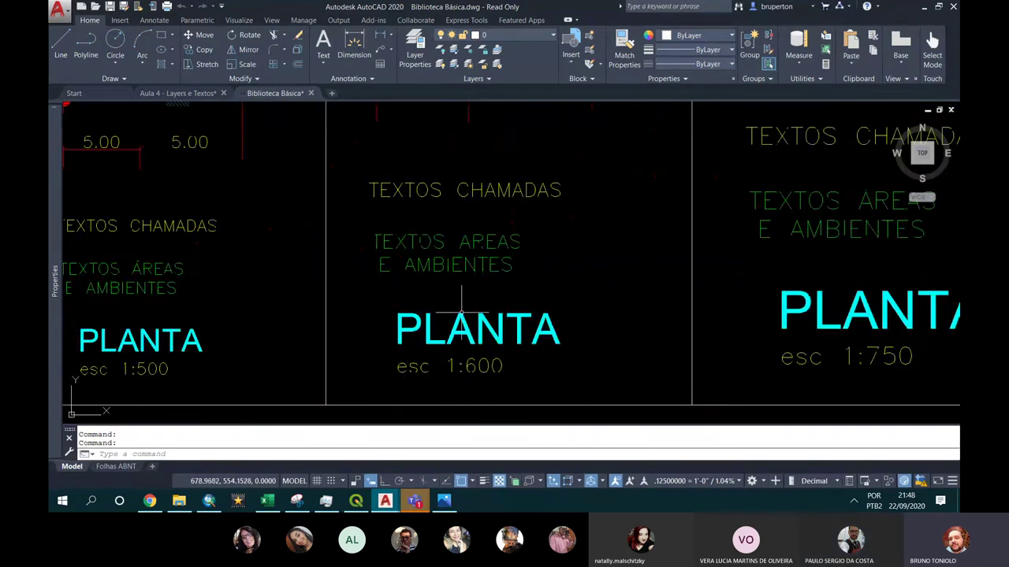
scroll(281, 334, down, 5)
scroll(260, 327, up, 2)
scroll(259, 327, up, 3)
scroll(259, 327, down, 5)
scroll(147, 312, up, 3)
scroll(148, 313, up, 2)
scroll(173, 295, up, 2)
scroll(225, 376, up, 3)
scroll(252, 360, down, 1)
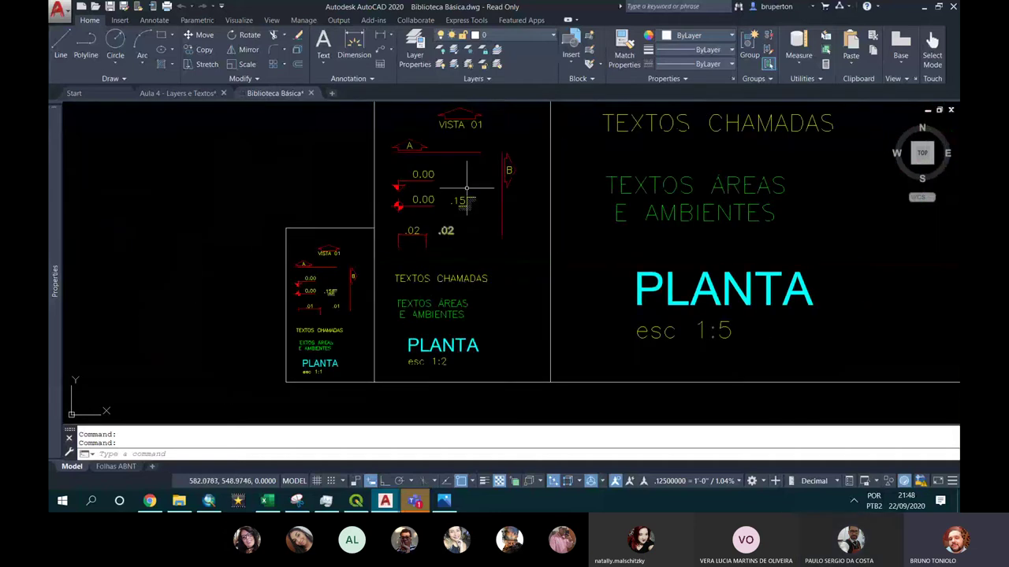
scroll(400, 333, down, 2)
scroll(413, 343, down, 2)
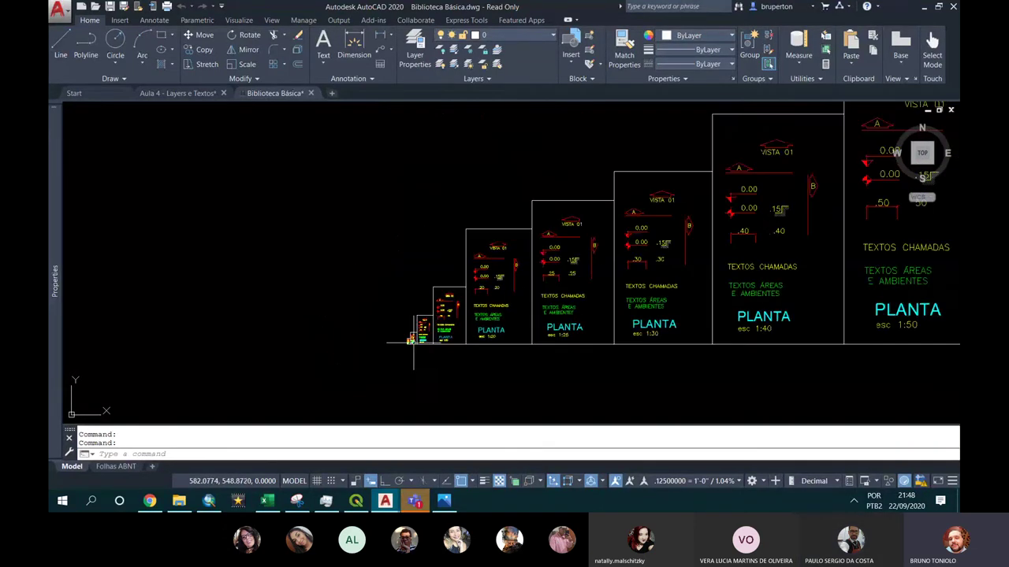
middle_drag(810, 270, 356, 360)
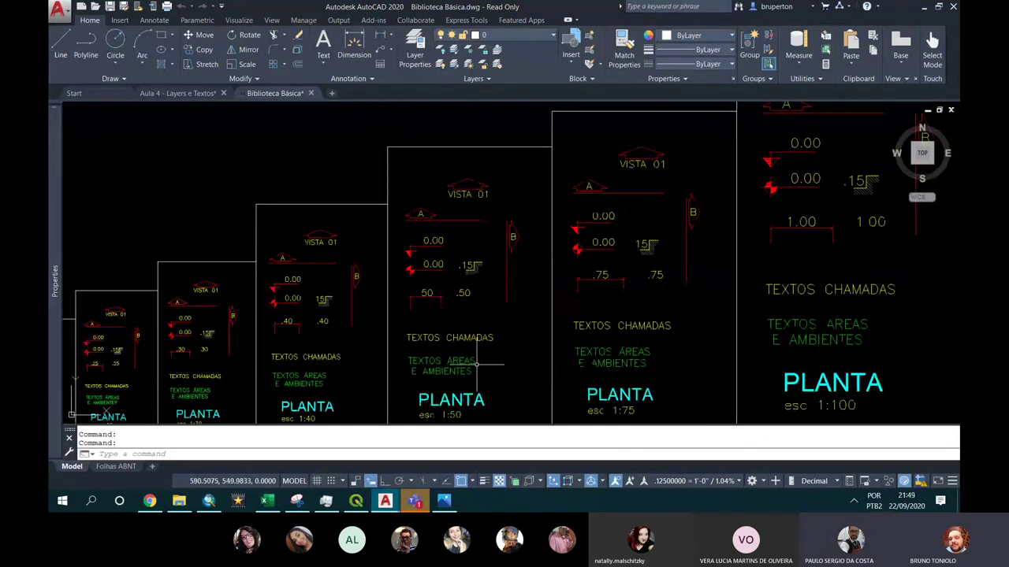
scroll(477, 364, up, 3)
middle_drag(496, 355, 495, 275)
scroll(404, 211, up, 1)
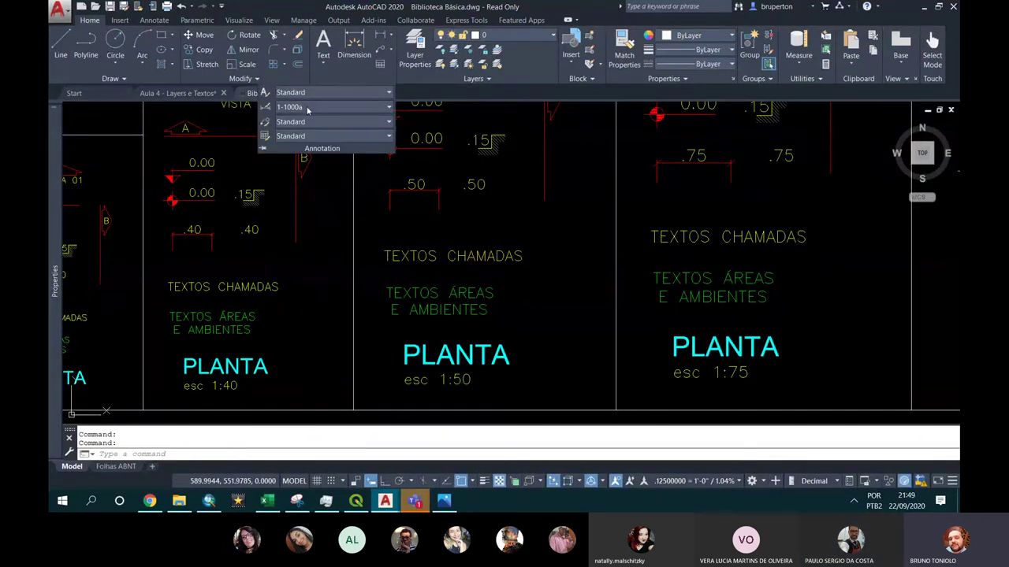
click(370, 110)
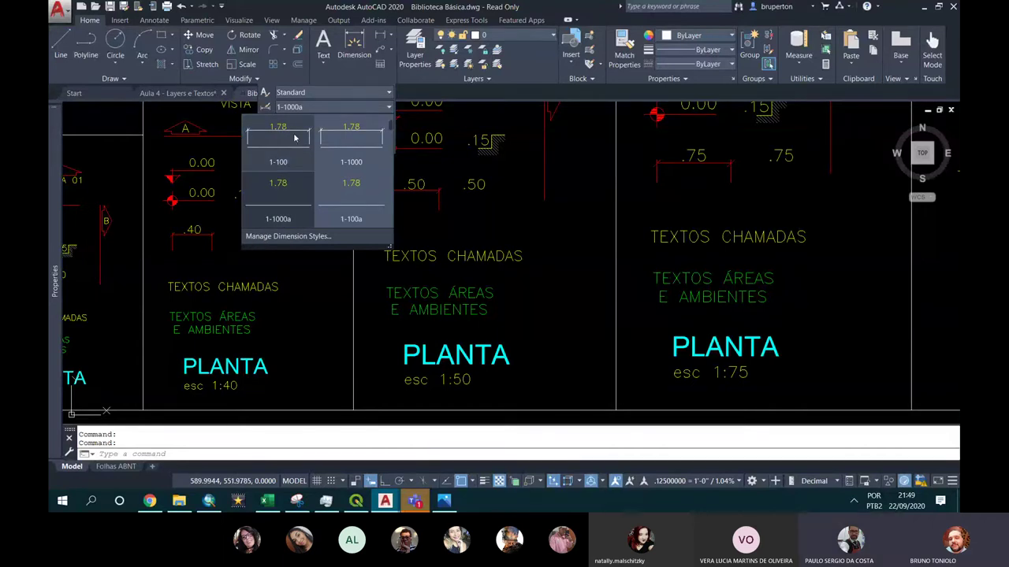
scroll(297, 145, down, 1)
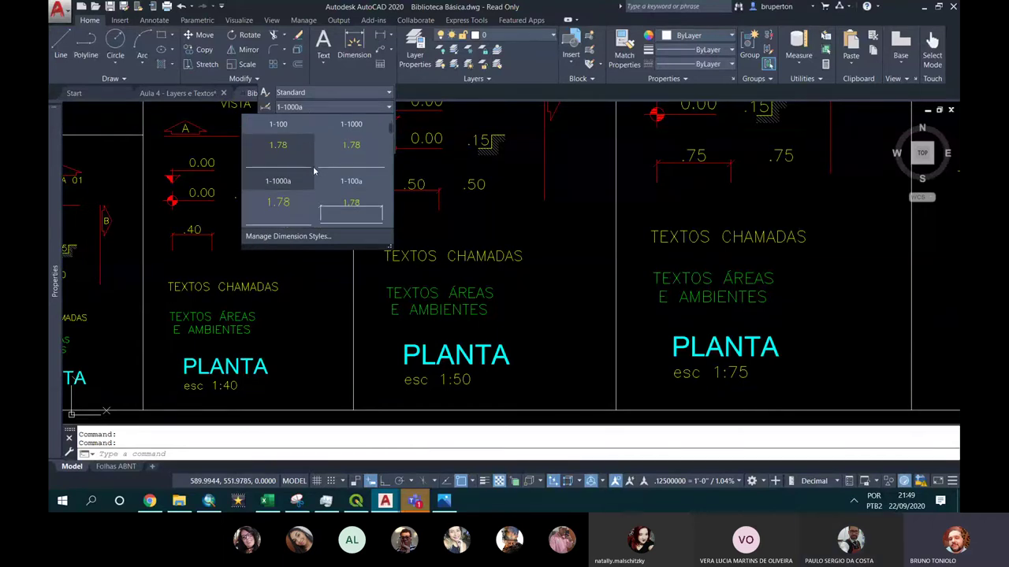
scroll(312, 184, up, 1)
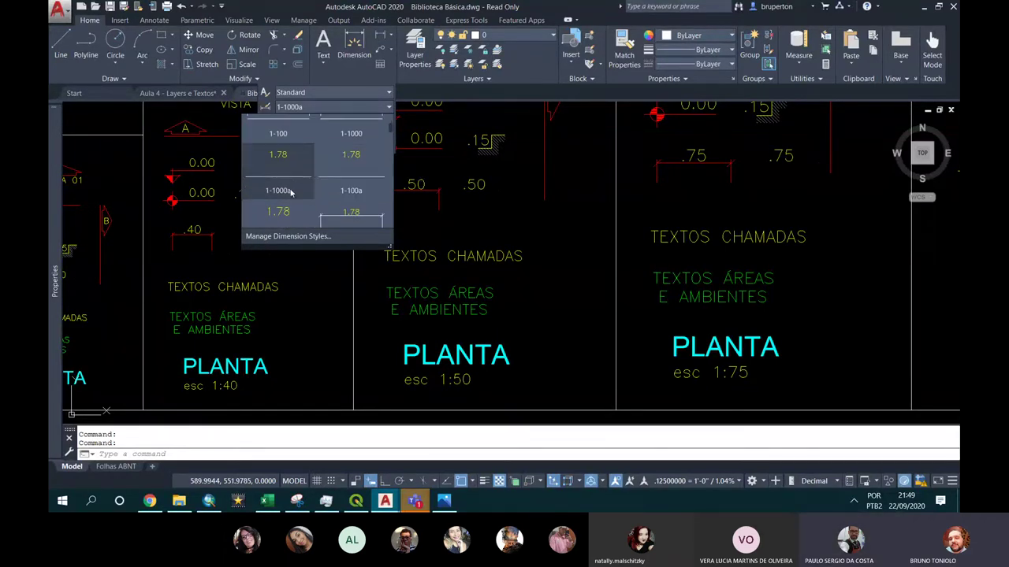
scroll(357, 158, up, 1)
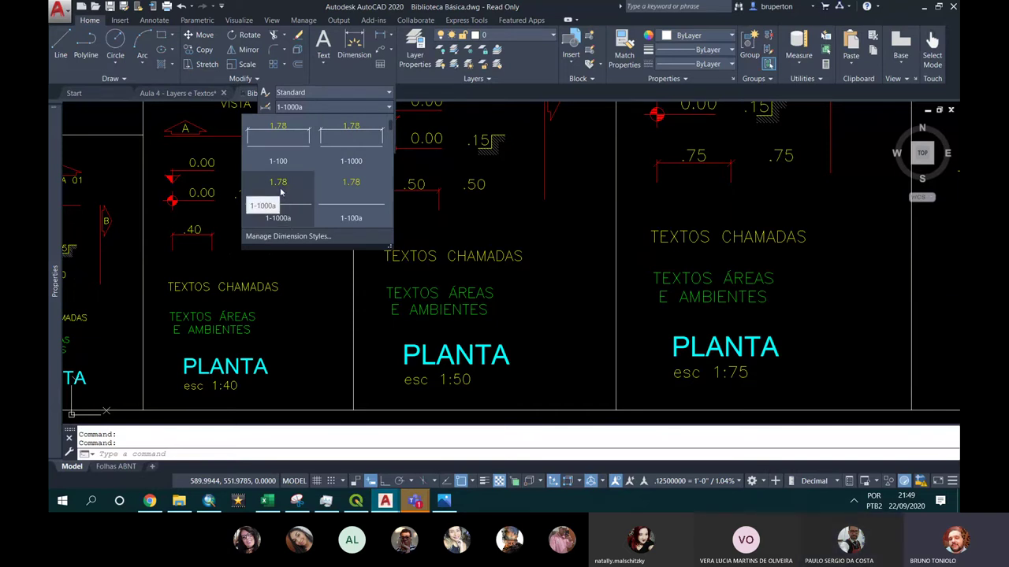
scroll(280, 191, down, 1)
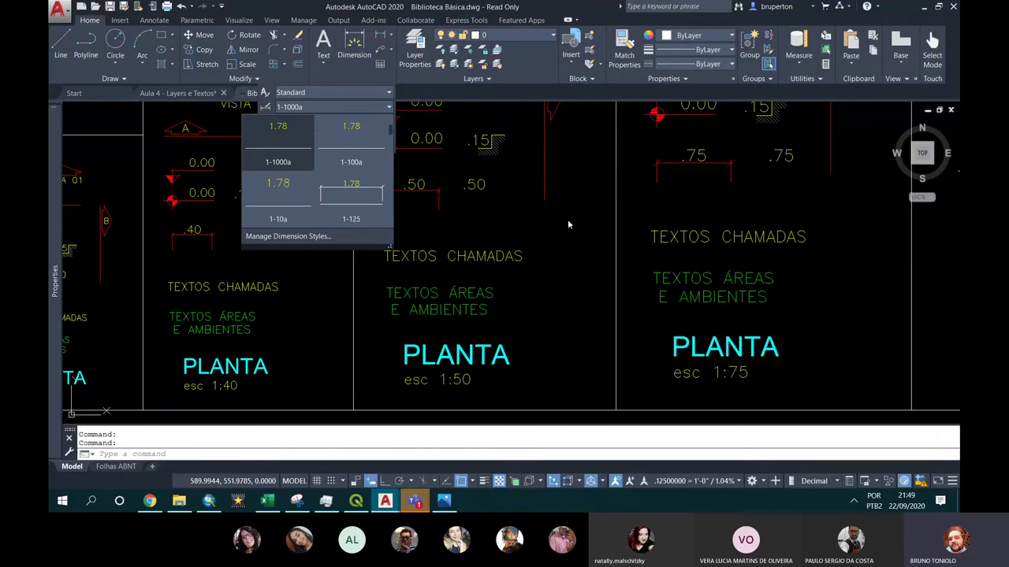
scroll(413, 267, down, 6)
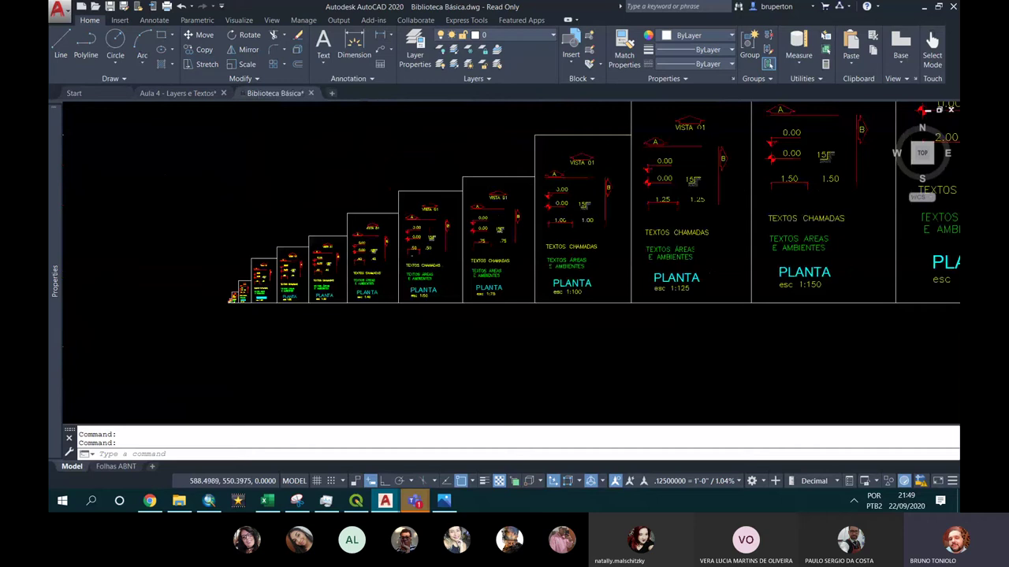
scroll(385, 266, up, 5)
scroll(594, 179, down, 3)
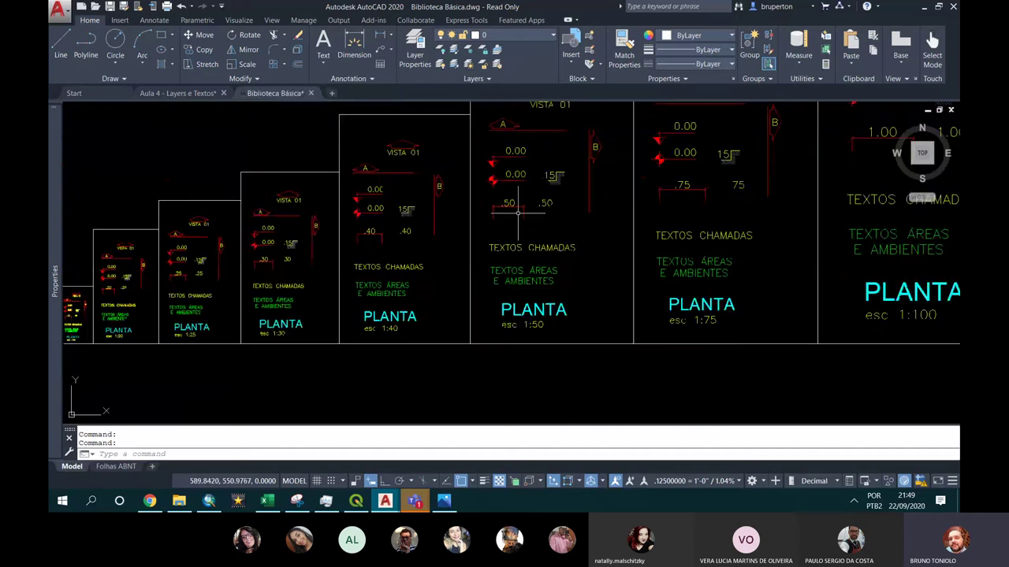
Window-select the two .50 dimensions on the 1:50 sheet and copy them
scroll(518, 211, up, 2)
click(651, 220)
click(480, 198)
click(498, 195)
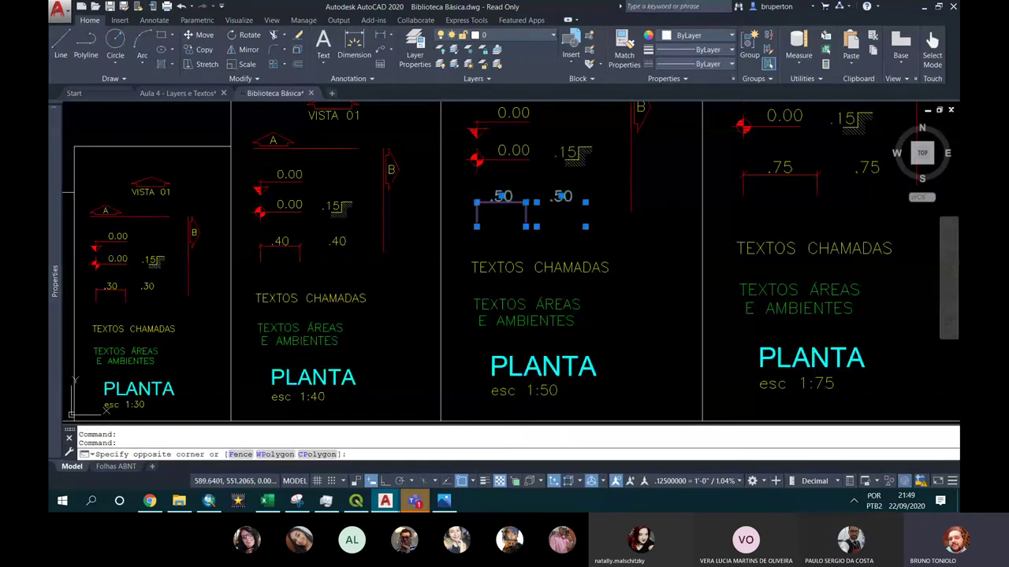
click(498, 195)
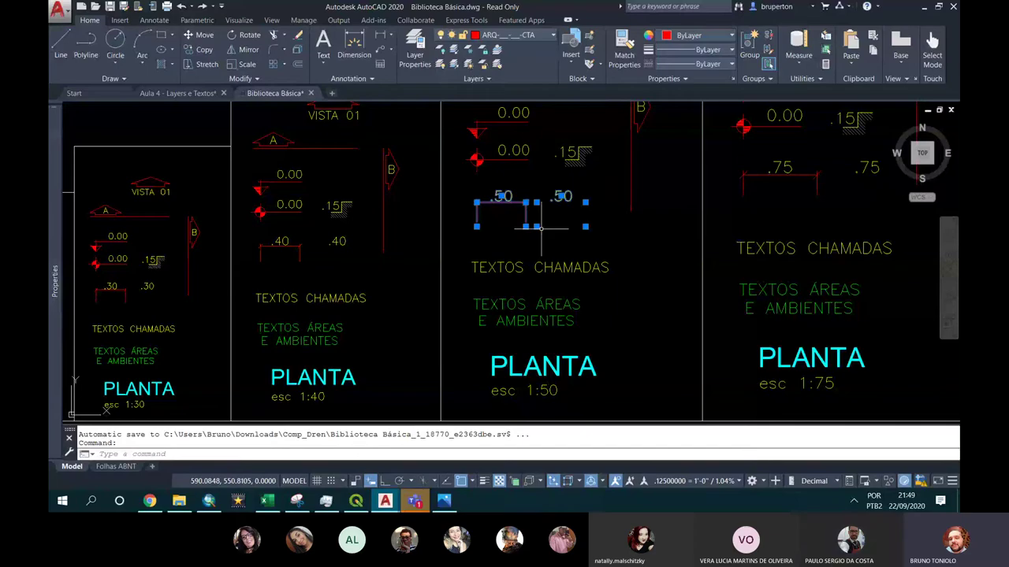
key(ctrl+c)
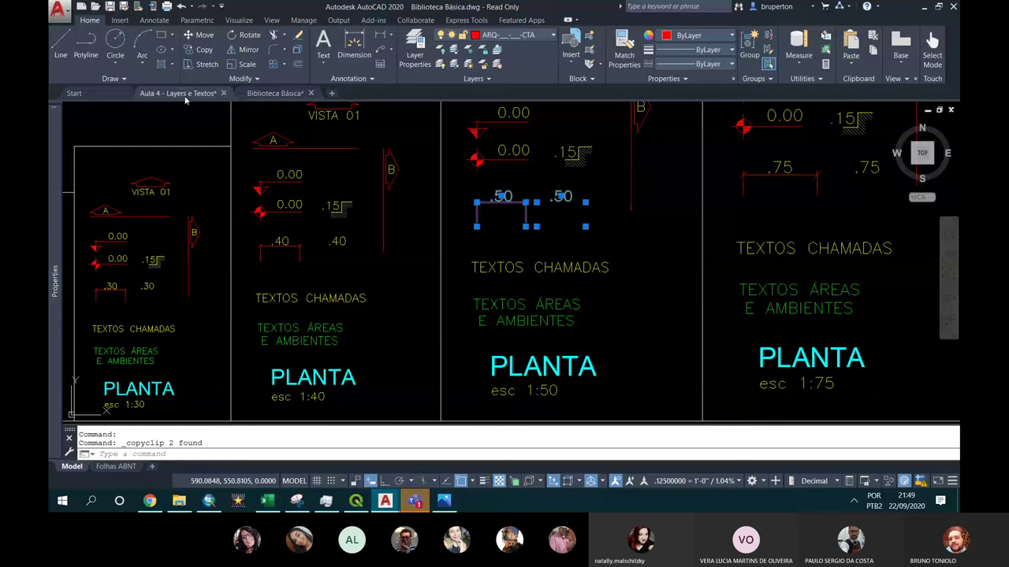
Paste the .50 dimensions into the Aula 4 - Layers e Textos drawing
click(184, 95)
key(ctrl+v)
scroll(339, 229, up, 5)
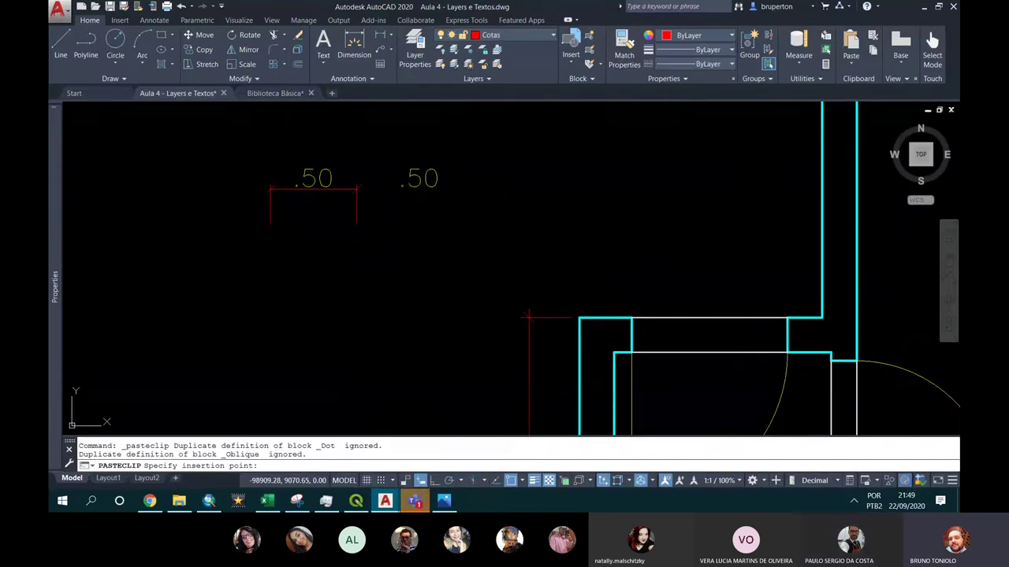
scroll(315, 189, down, 5)
middle_drag(272, 220, 417, 108)
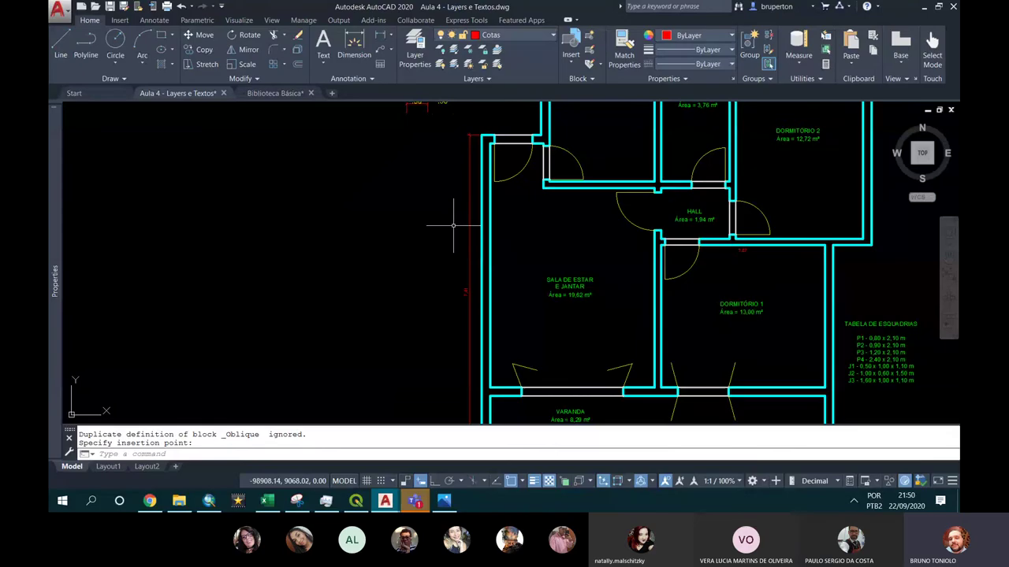
scroll(453, 225, up, 2)
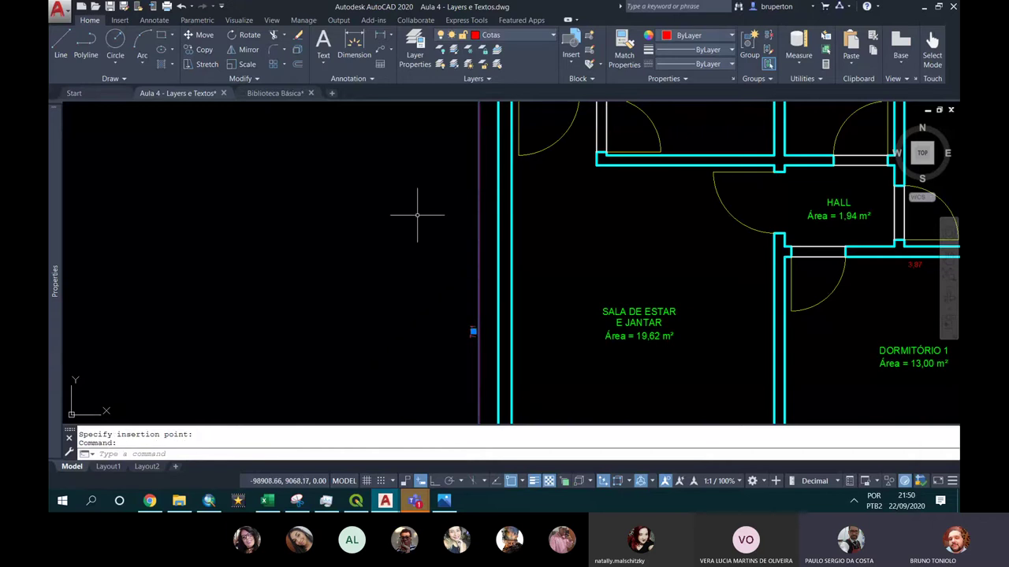
Expand the Annotation panel and browse the dimension style gallery
click(365, 80)
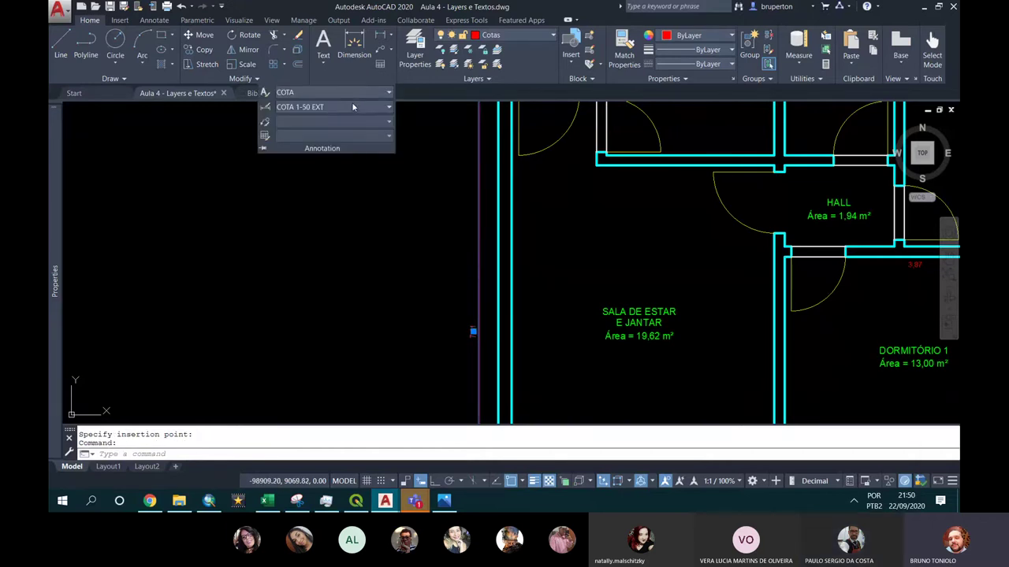
click(356, 110)
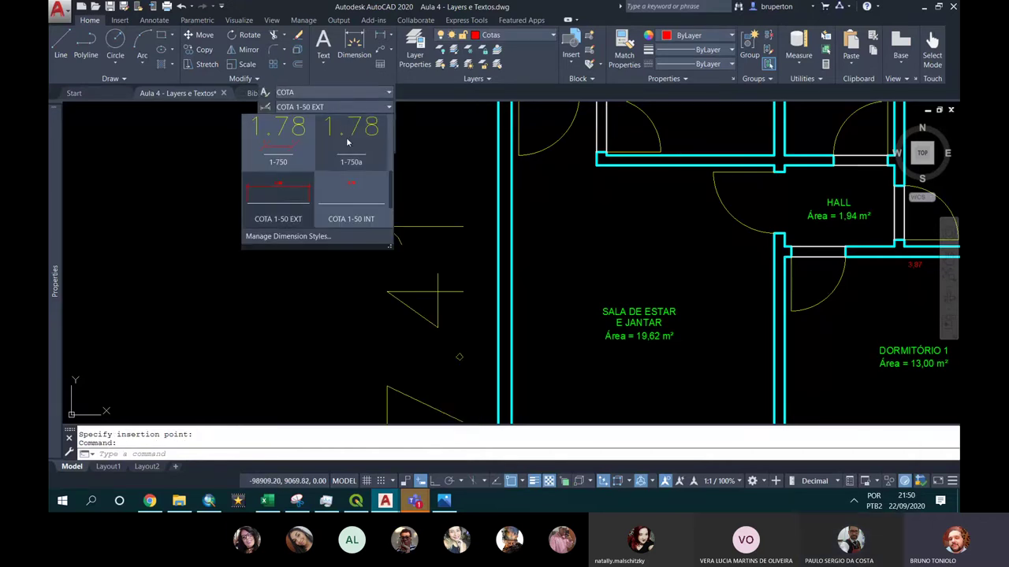
scroll(347, 142, up, 2)
scroll(346, 142, up, 1)
scroll(347, 143, up, 1)
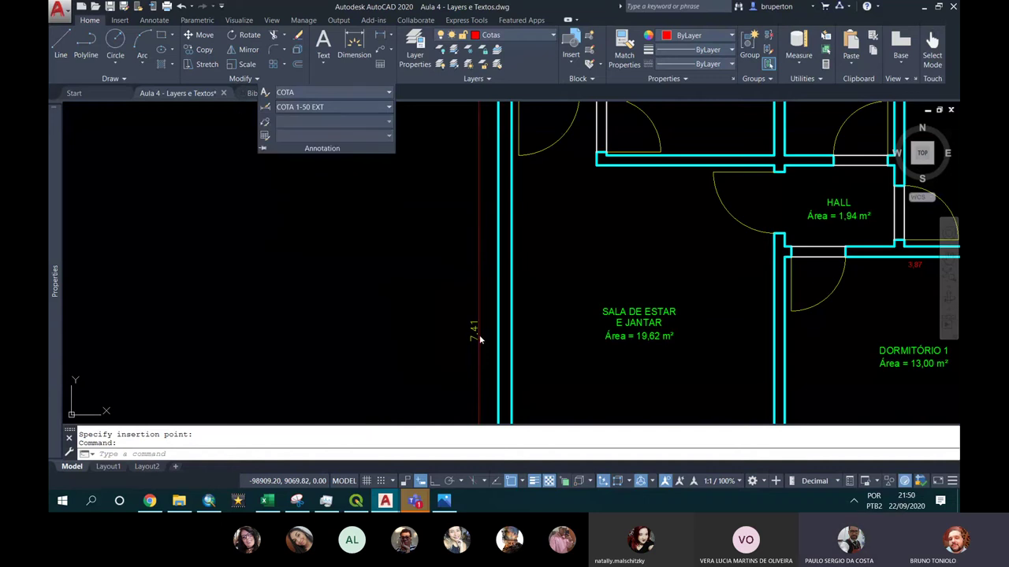
scroll(479, 339, up, 2)
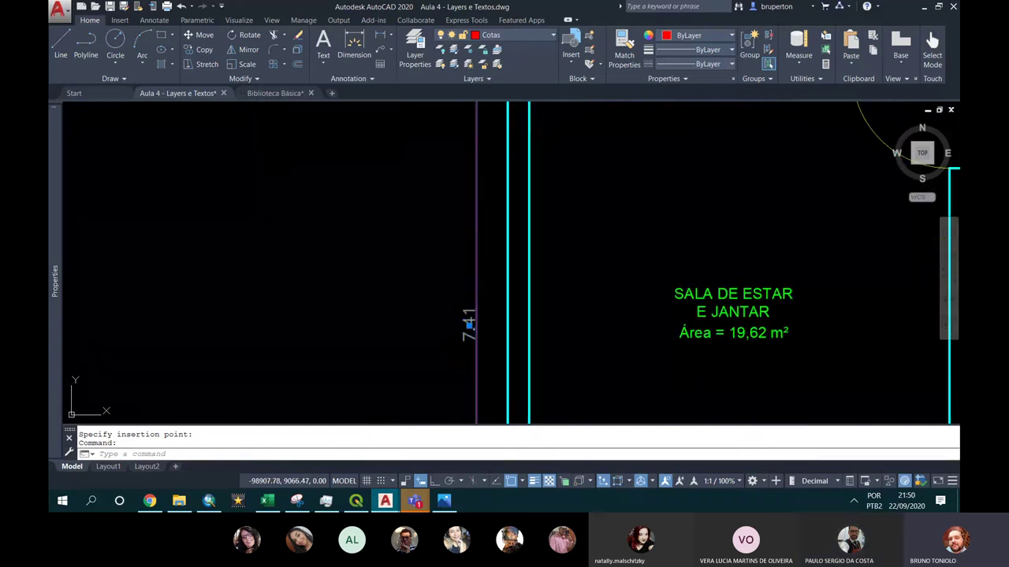
scroll(472, 323, down, 1)
scroll(453, 311, down, 1)
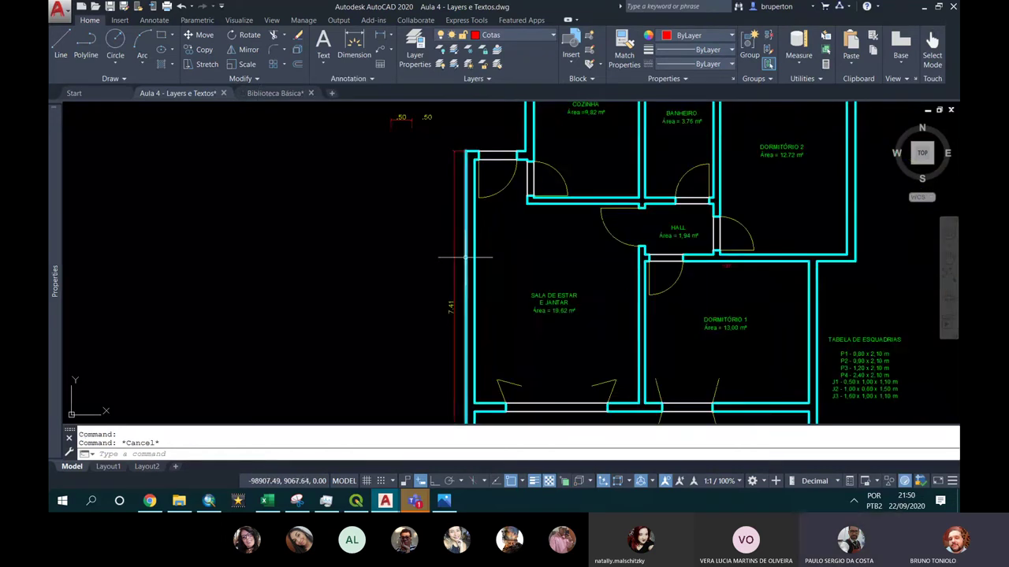
scroll(447, 293, up, 2)
scroll(409, 289, down, 3)
scroll(681, 250, up, 3)
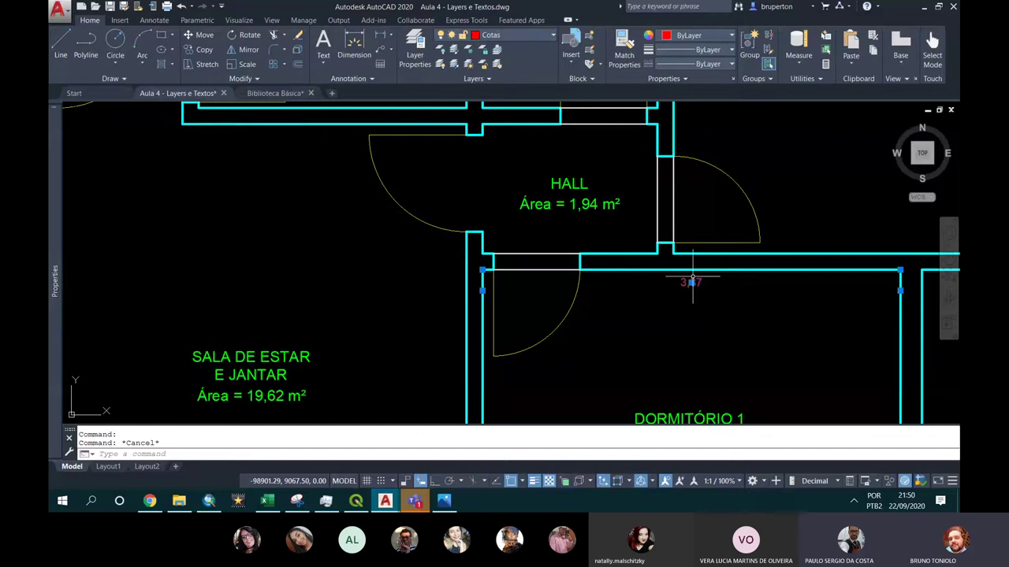
Apply a different dimension style to the 3.87 hall–bedroom 1 dimension
click(365, 80)
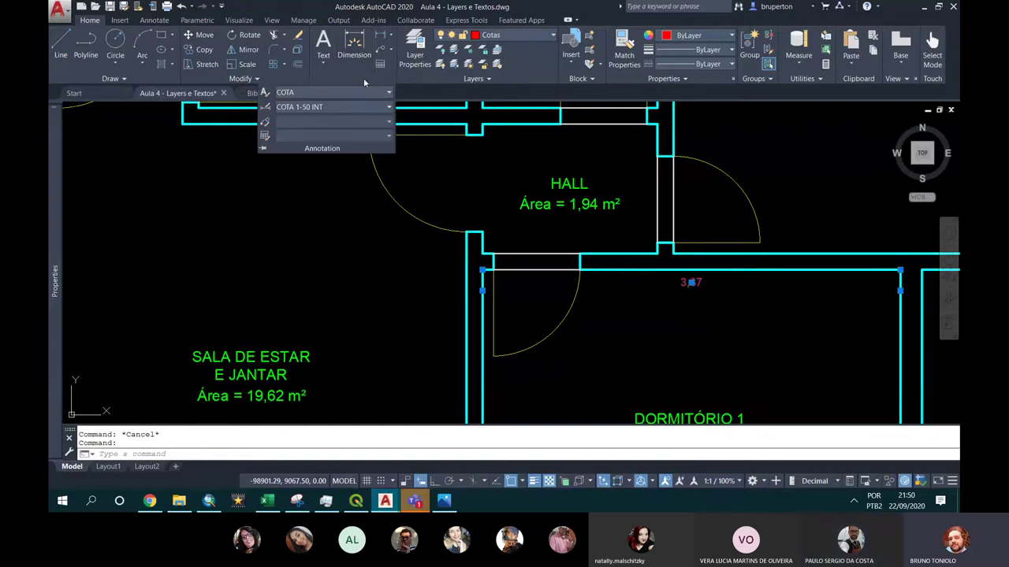
click(351, 108)
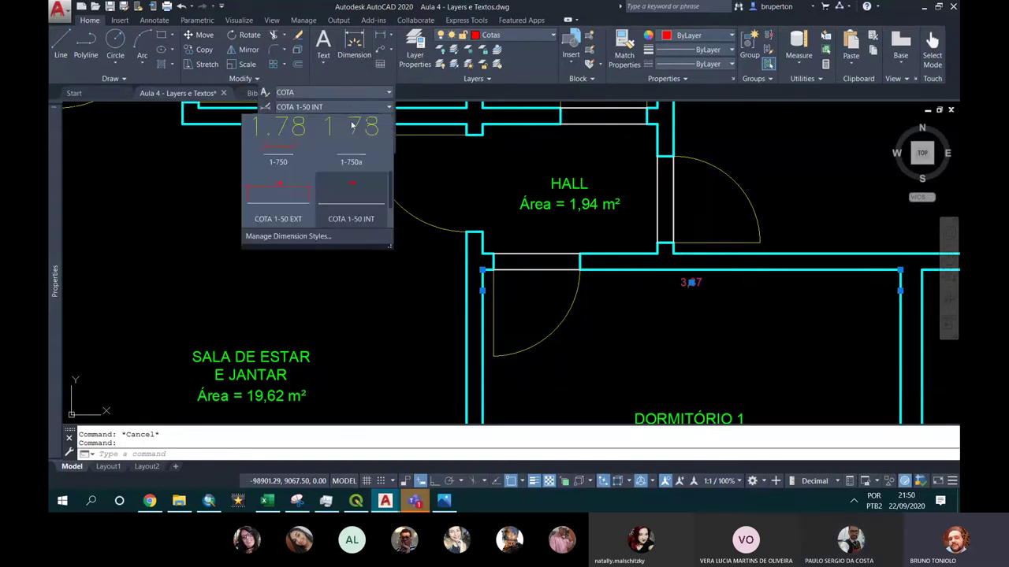
scroll(347, 149, up, 2)
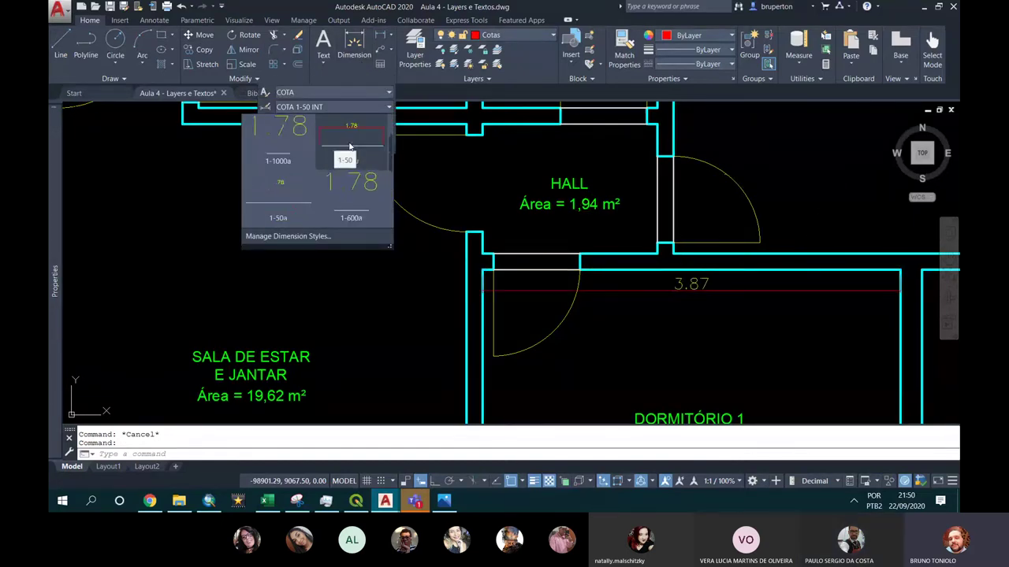
click(286, 209)
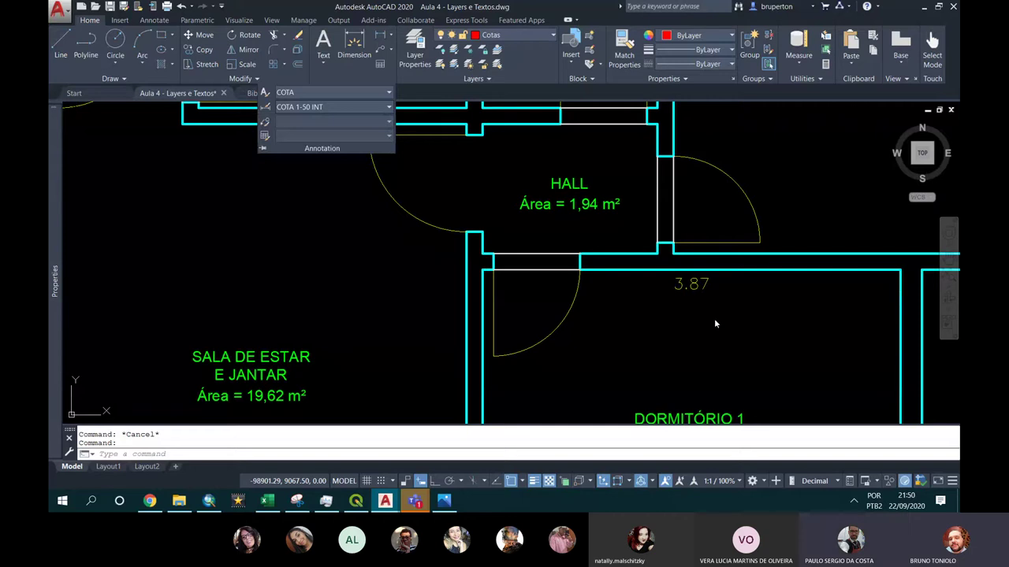
key(Escape)
Pan toward the plan's upper part and start a selection around the .50 labels
scroll(454, 189, down, 5)
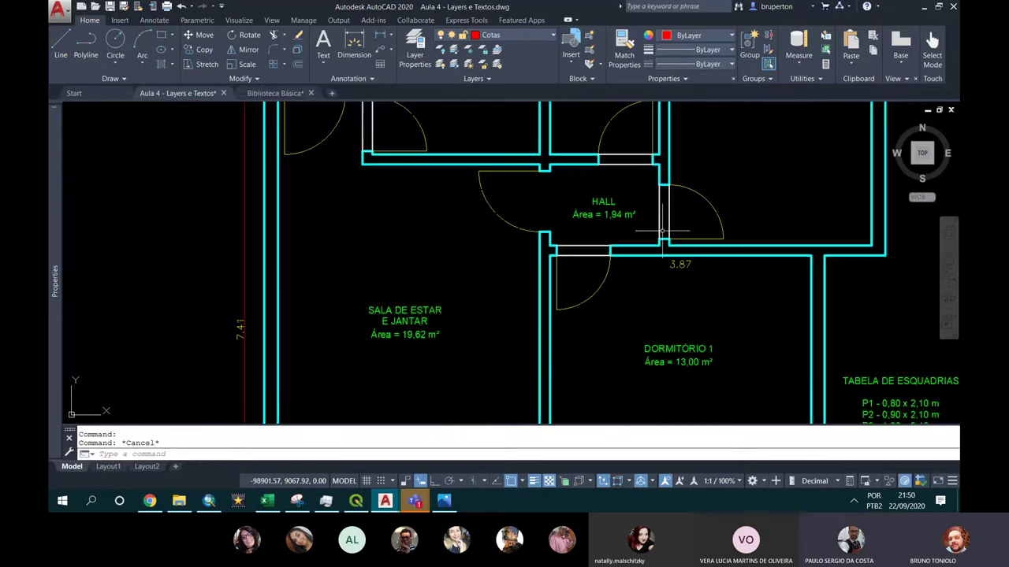
scroll(442, 153, up, 3)
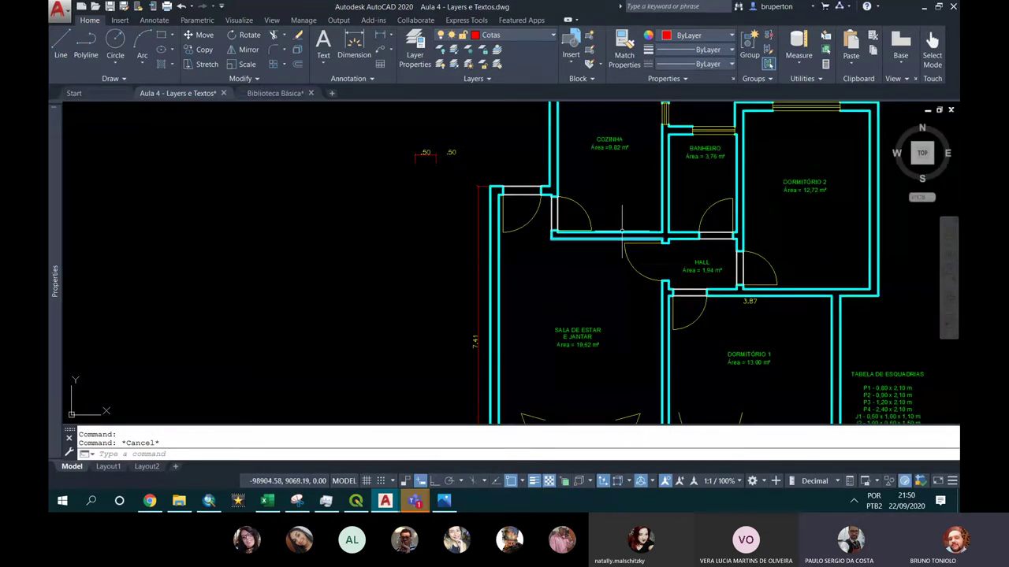
middle_drag(636, 237, 573, 300)
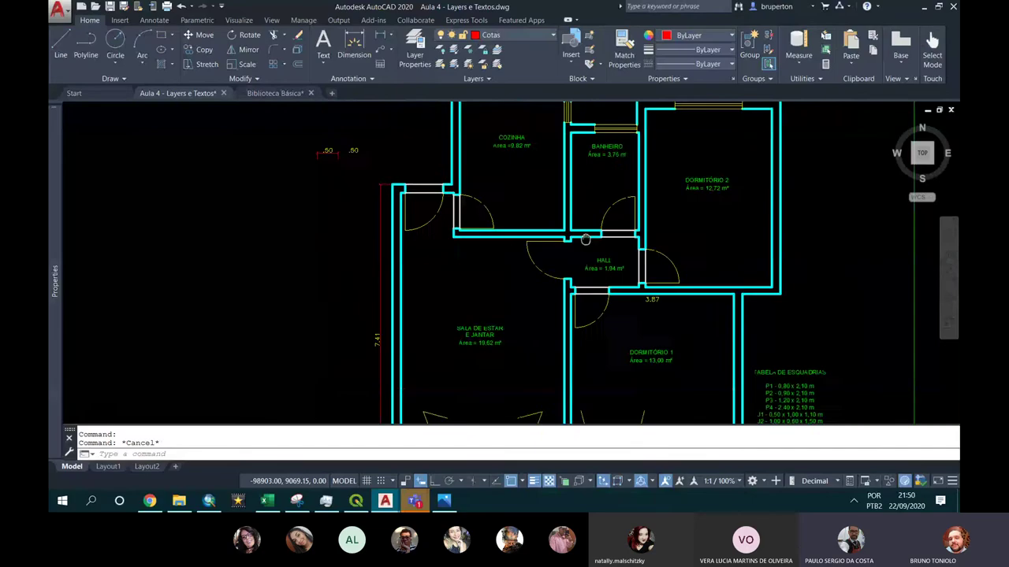
click(477, 258)
Delete the two pasted .50 labels
click(268, 207)
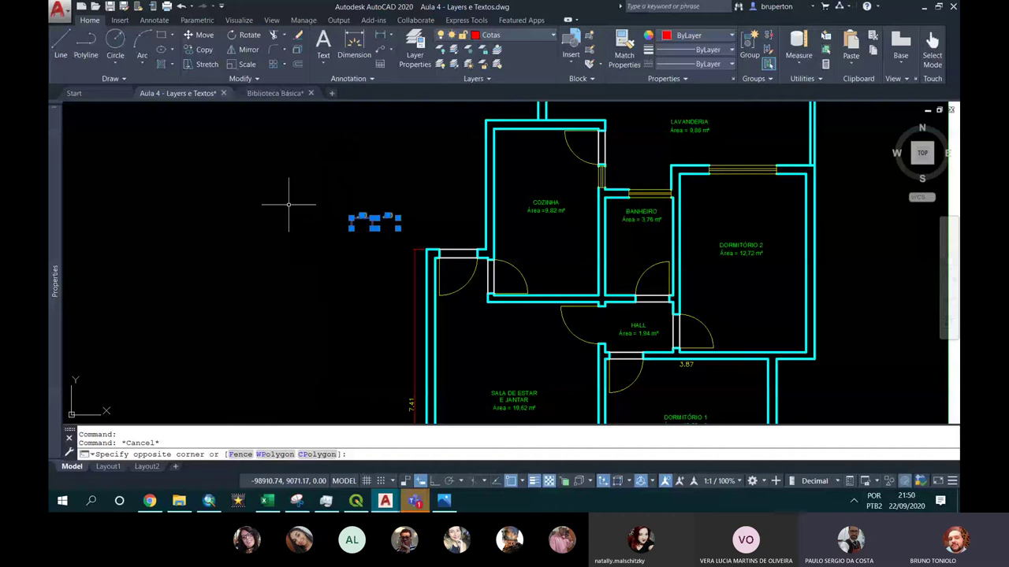
click(288, 205)
key(Delete)
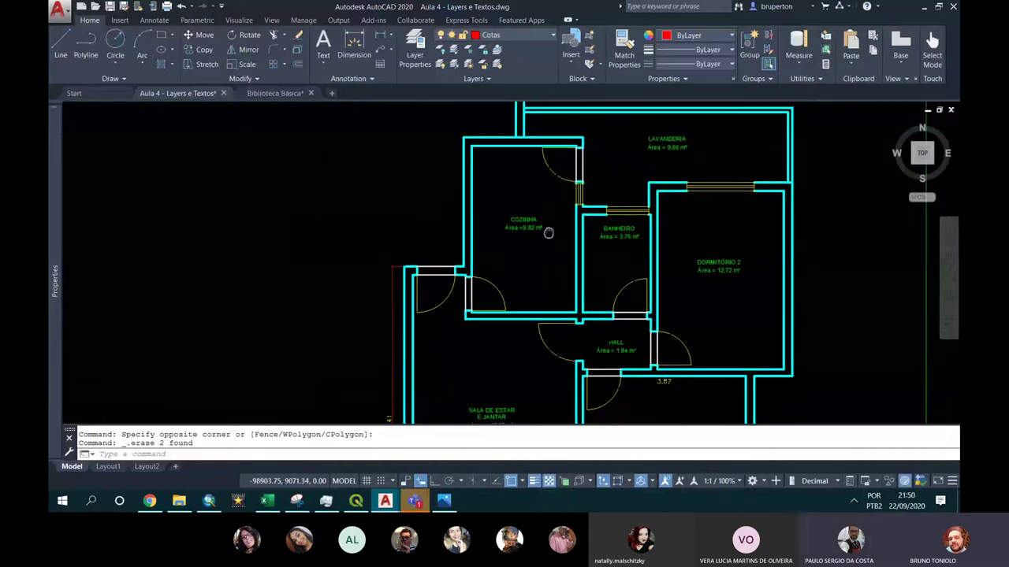
scroll(555, 256, down, 2)
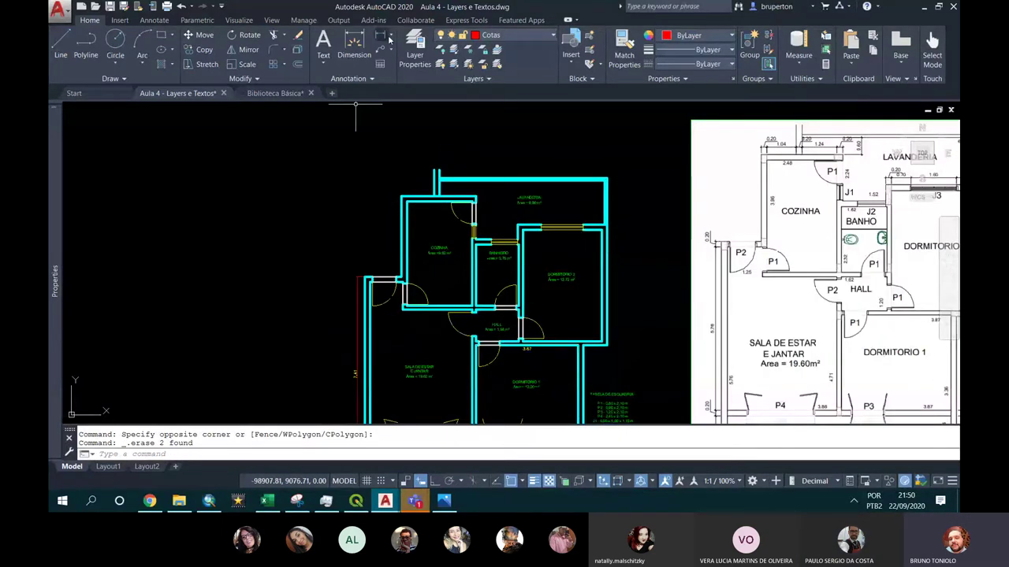
Make 1-50 the current dimension style
click(390, 38)
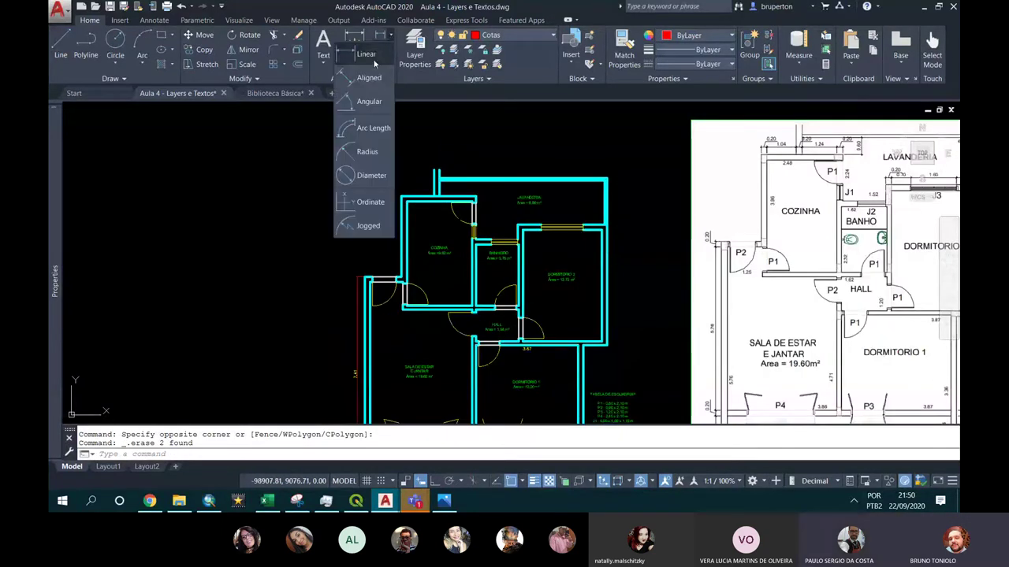
click(353, 57)
click(285, 167)
click(297, 169)
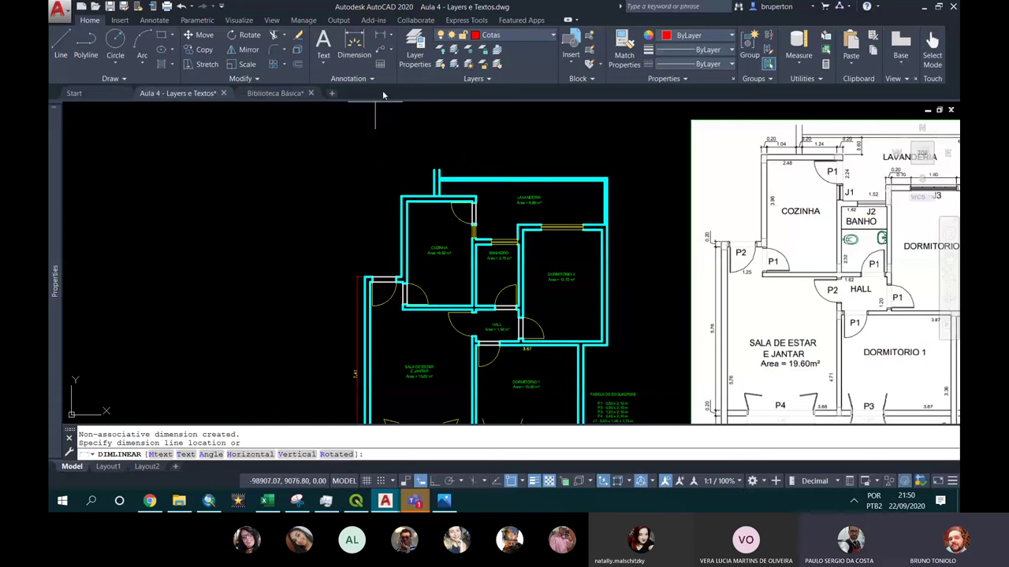
click(365, 80)
click(345, 106)
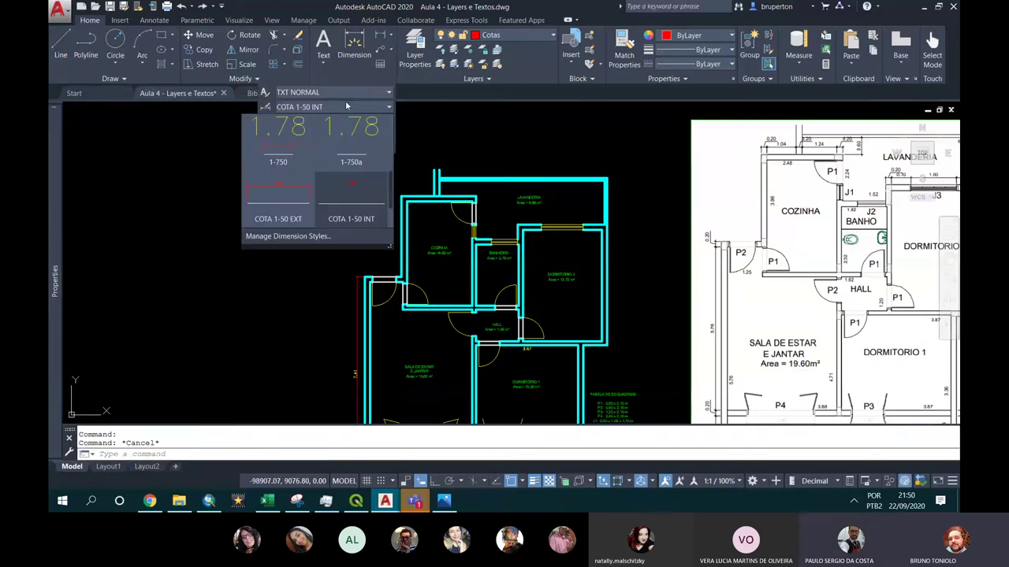
scroll(328, 136, up, 2)
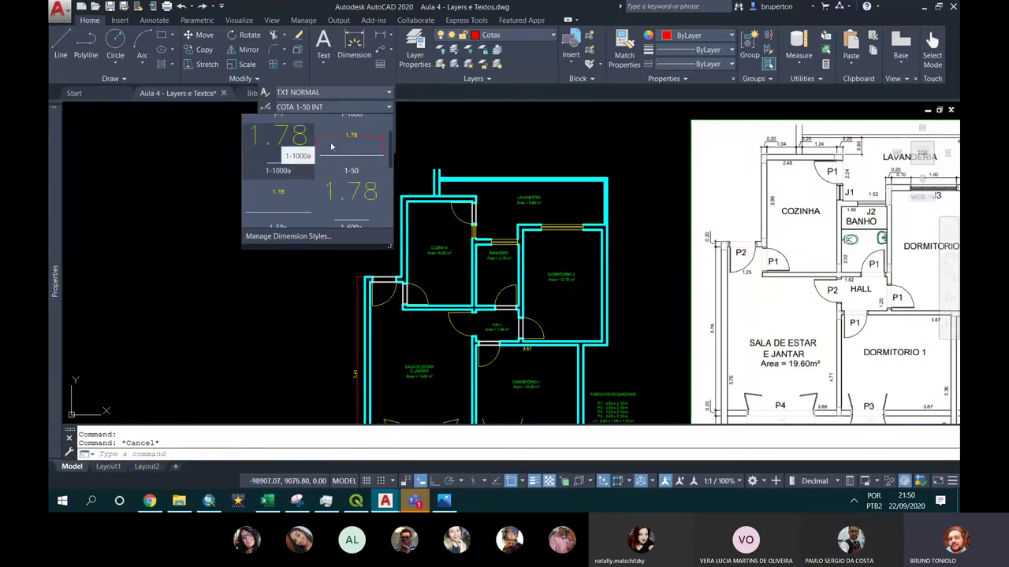
click(347, 146)
Place a 2.38 linear dimension left of the floor plan
click(391, 41)
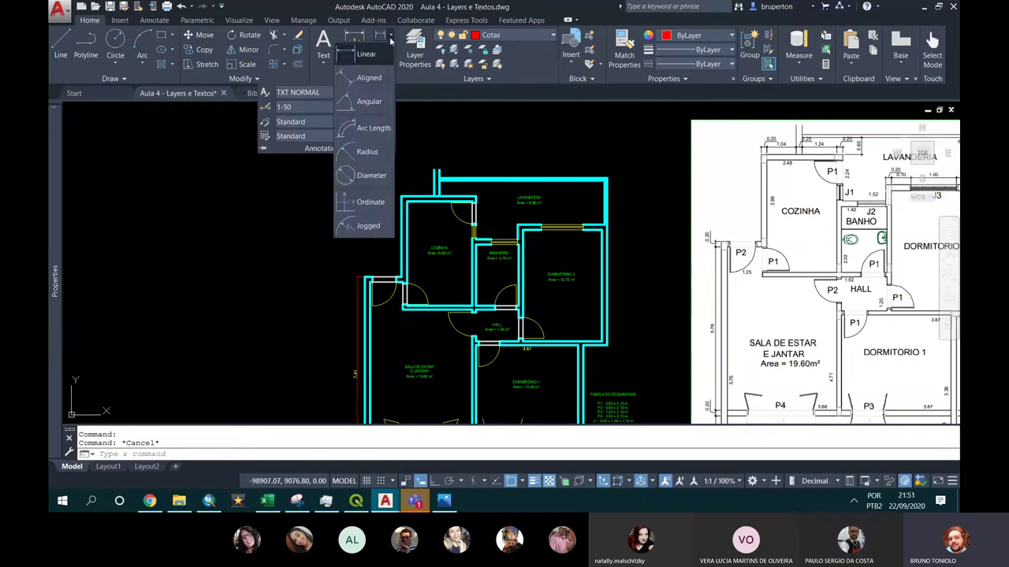
click(377, 56)
click(216, 213)
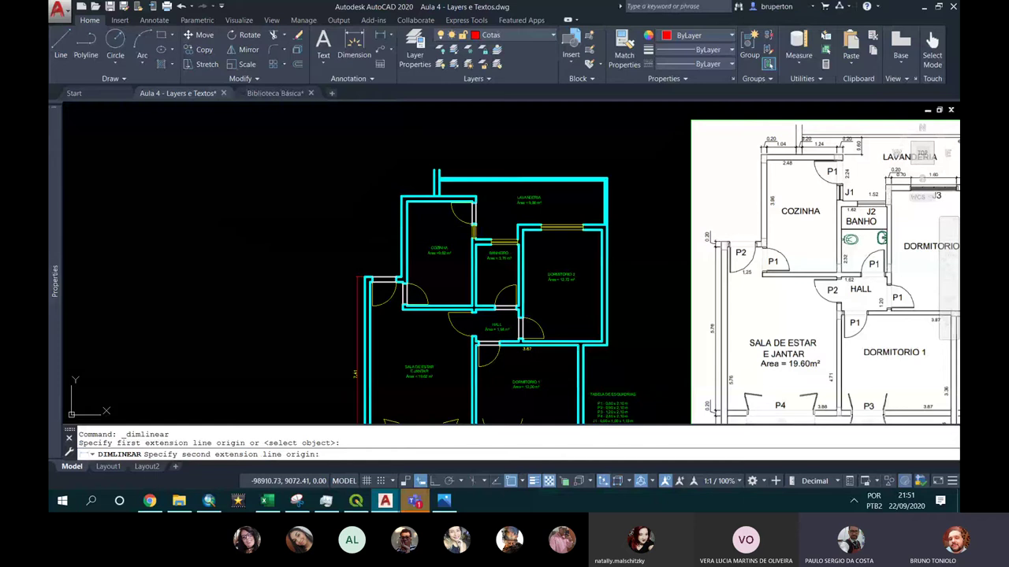
click(273, 212)
click(272, 186)
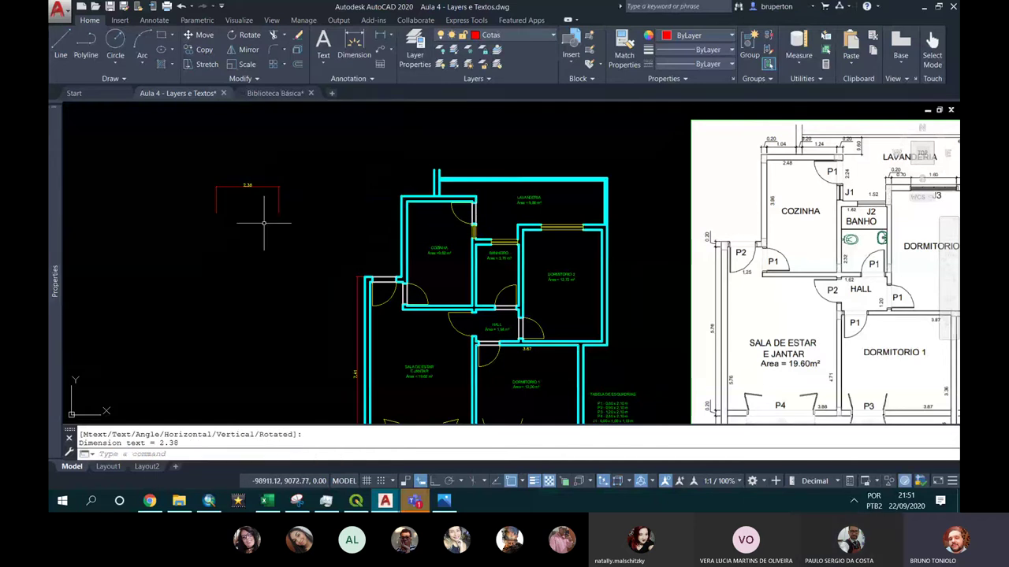
Cancel a repeated dimension and start the LINE command
click(389, 36)
key(Return)
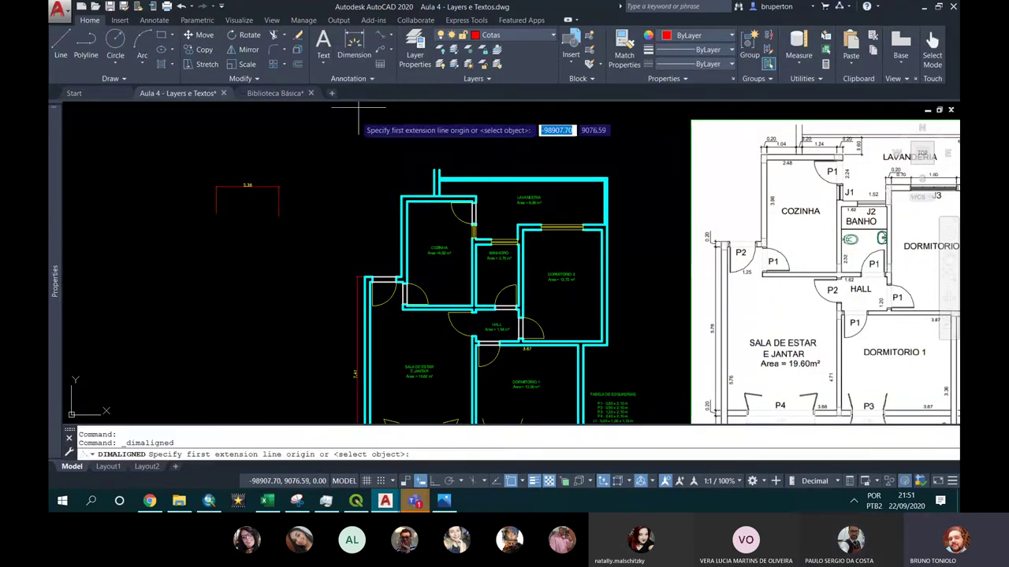
key(Escape)
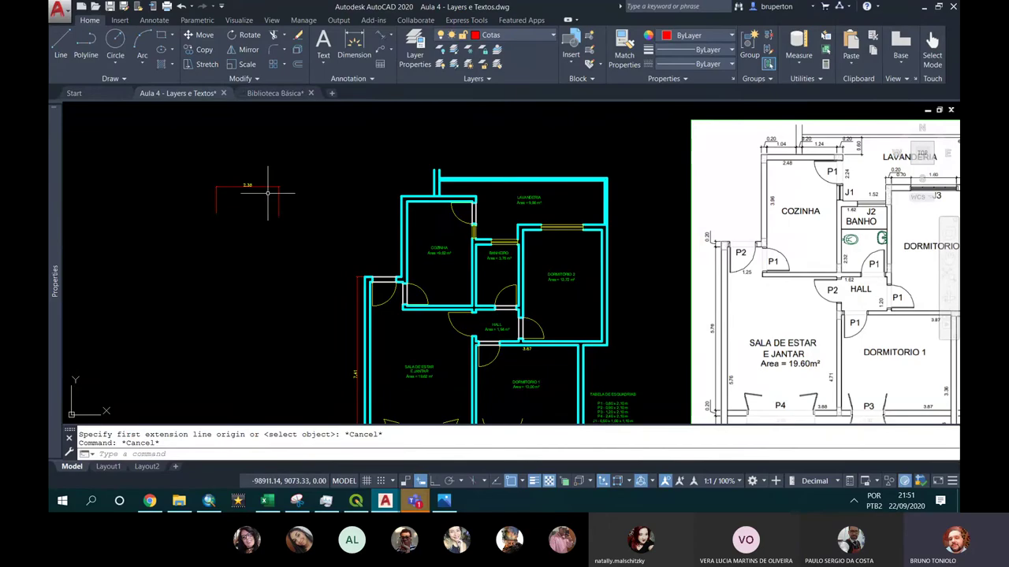
text(L)
key(Return)
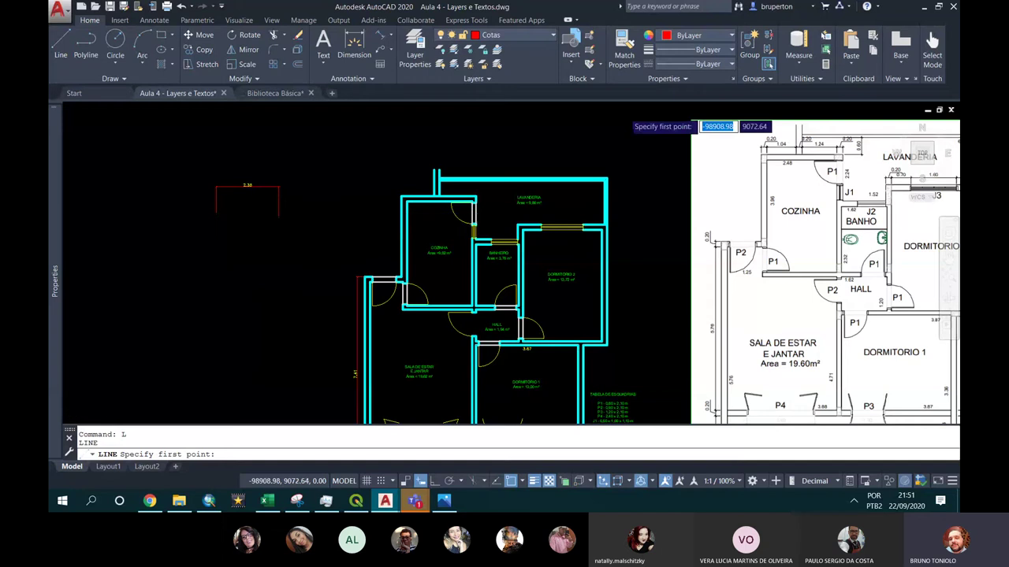
Draw a closed rectangular polyline with ortho mode on
scroll(612, 119, down, 5)
text(pl)
key(Return)
click(361, 284)
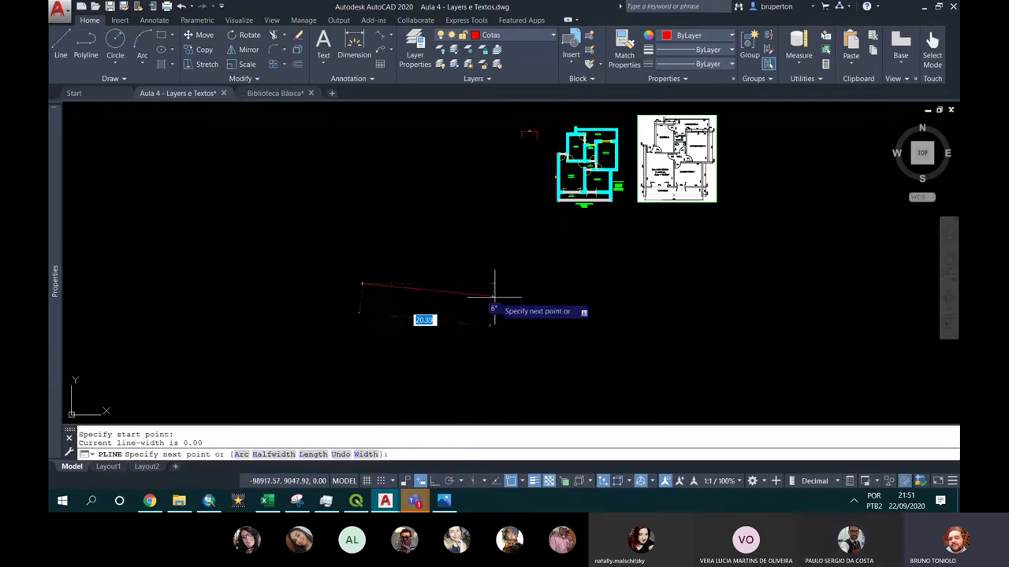
key(F8)
click(498, 284)
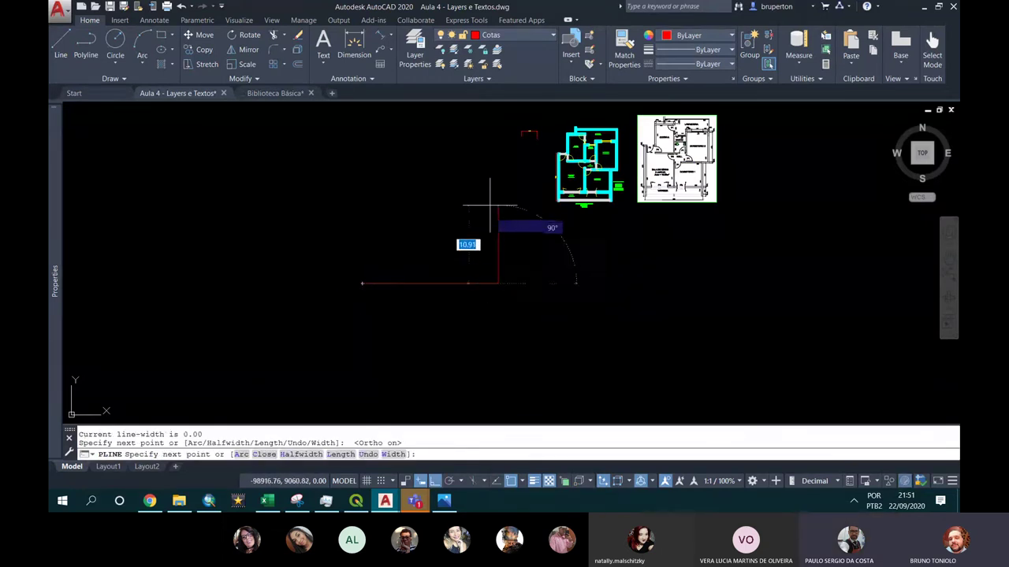
click(498, 190)
click(361, 189)
click(361, 284)
key(Return)
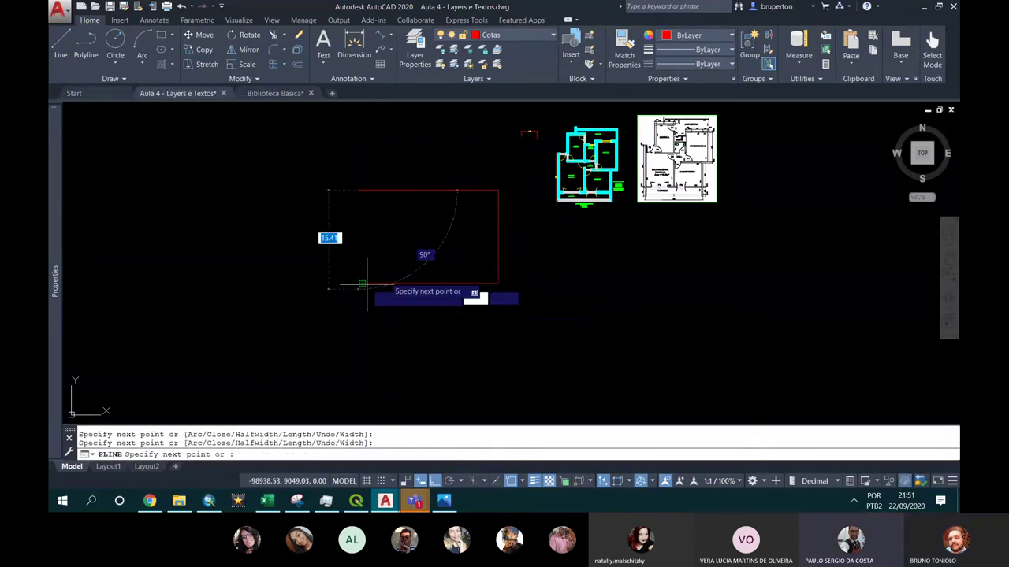
Drag the rectangle's top-left corner grip to the bottom-left, turning it into a triangle
scroll(434, 248, up, 2)
middle_drag(434, 248, 435, 266)
drag(562, 228, 367, 153)
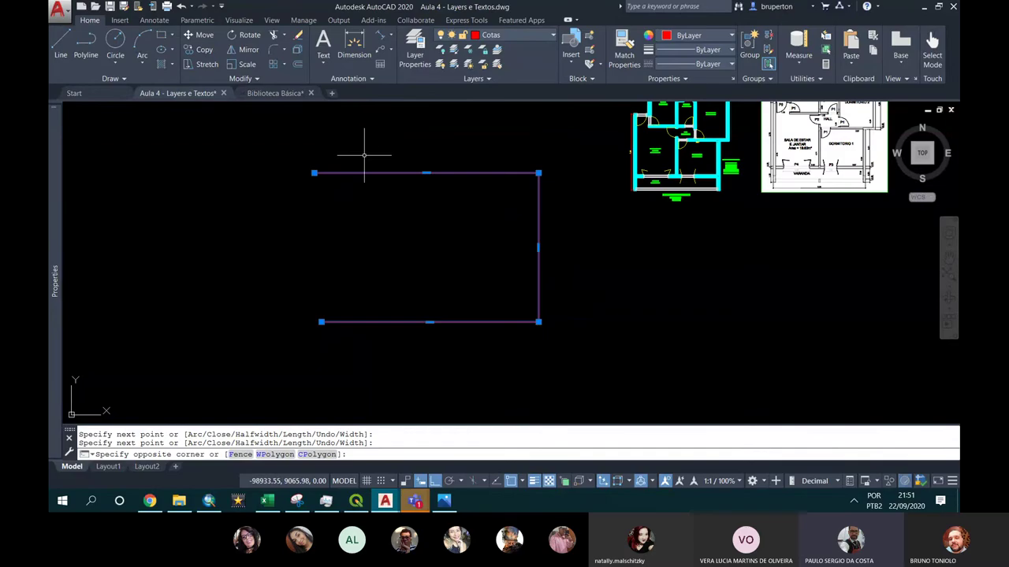
click(314, 172)
click(327, 322)
key(Escape)
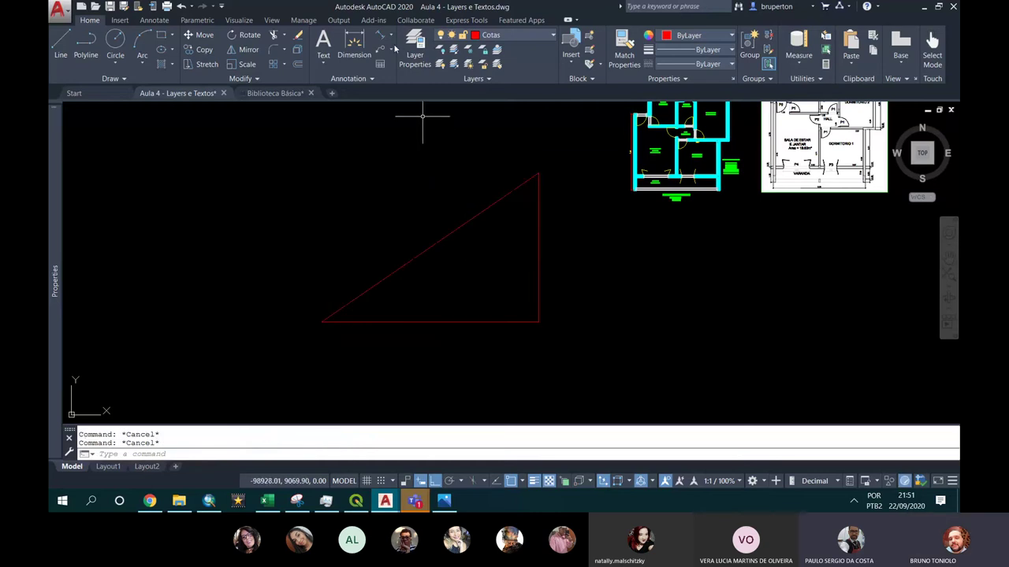
Dimension the triangle's base (21.11) and right side (14.39) with linear dimensions
click(391, 36)
click(364, 76)
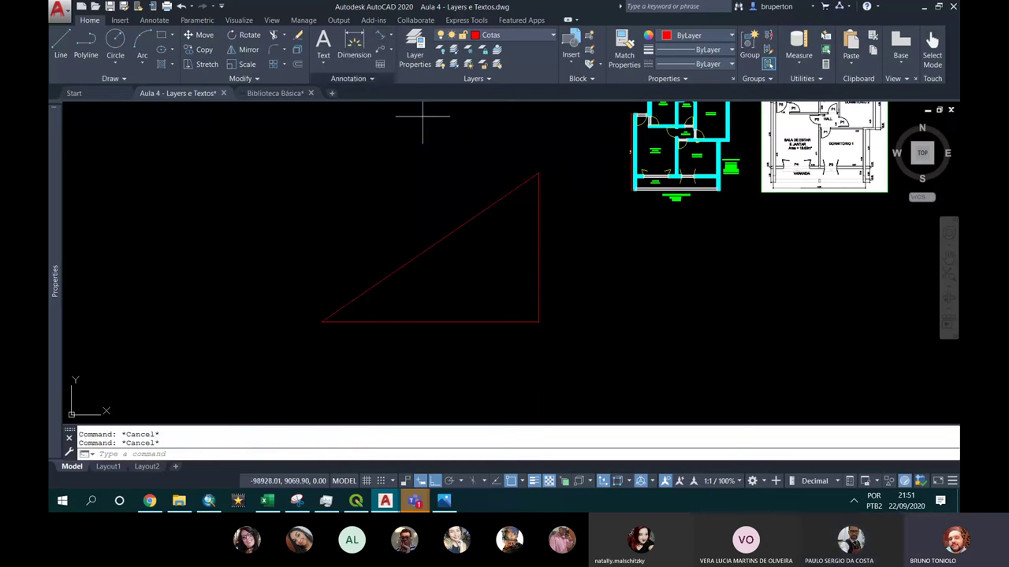
click(323, 321)
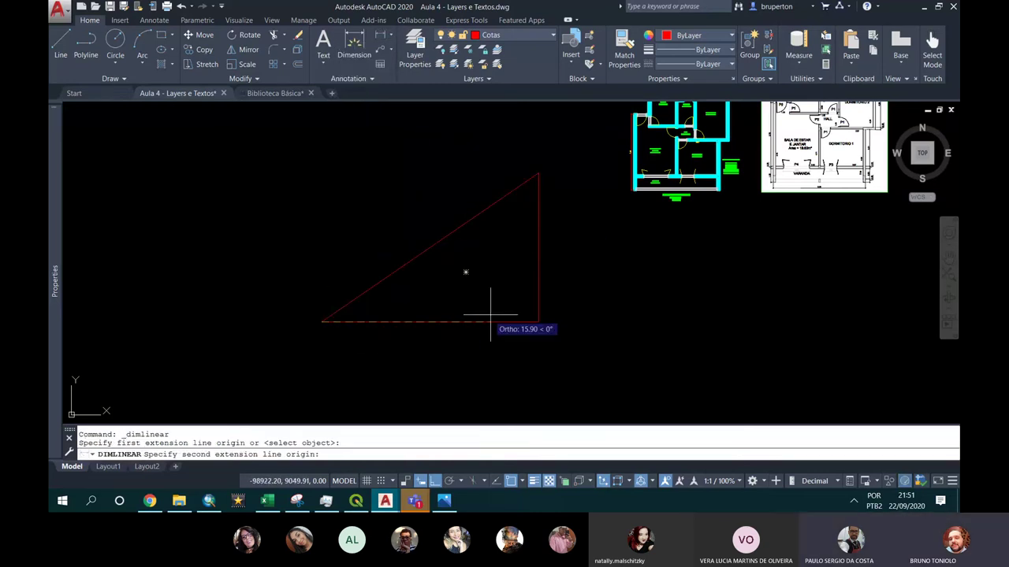
click(538, 321)
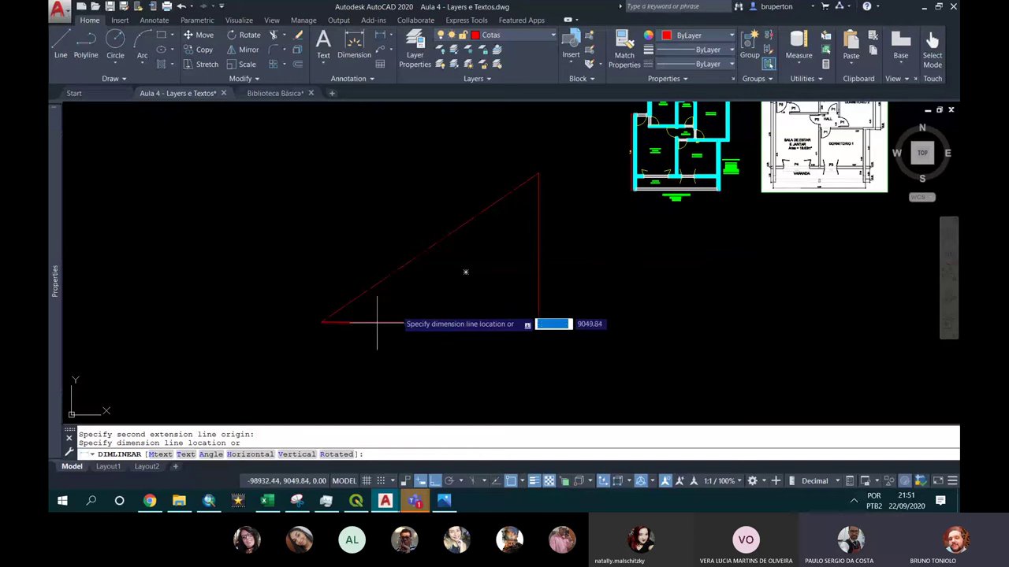
click(441, 340)
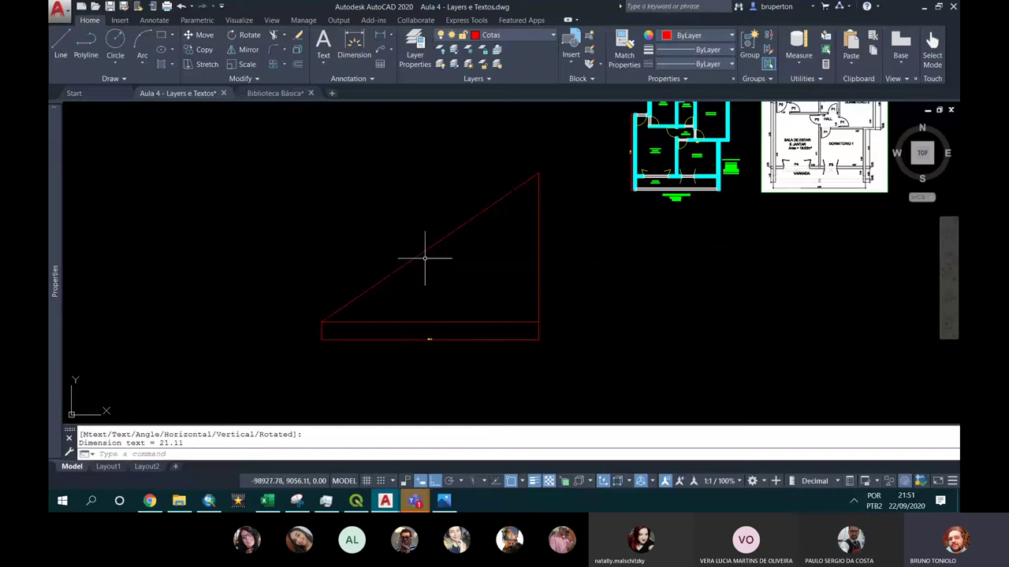
click(378, 35)
click(537, 175)
click(539, 322)
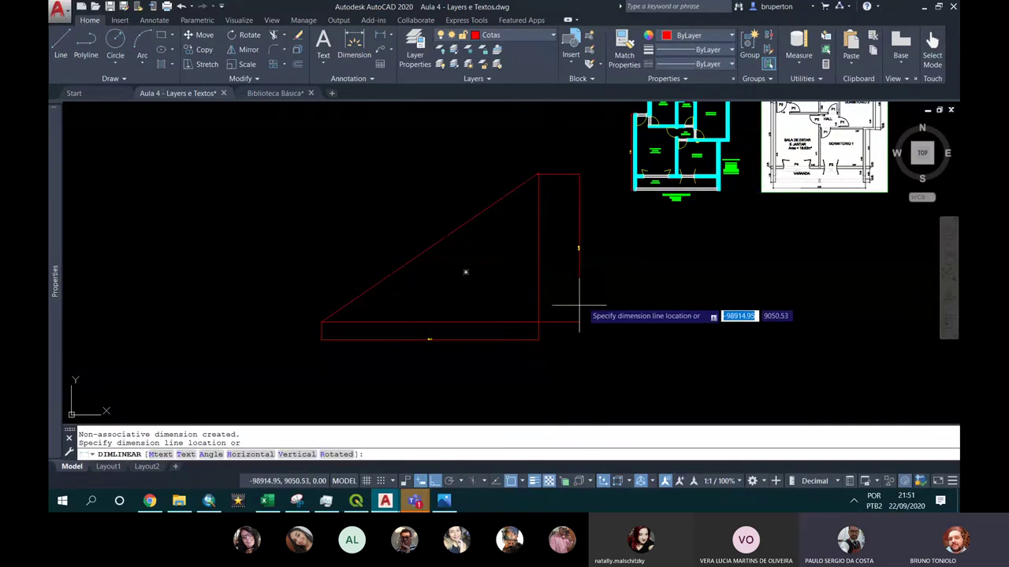
click(557, 295)
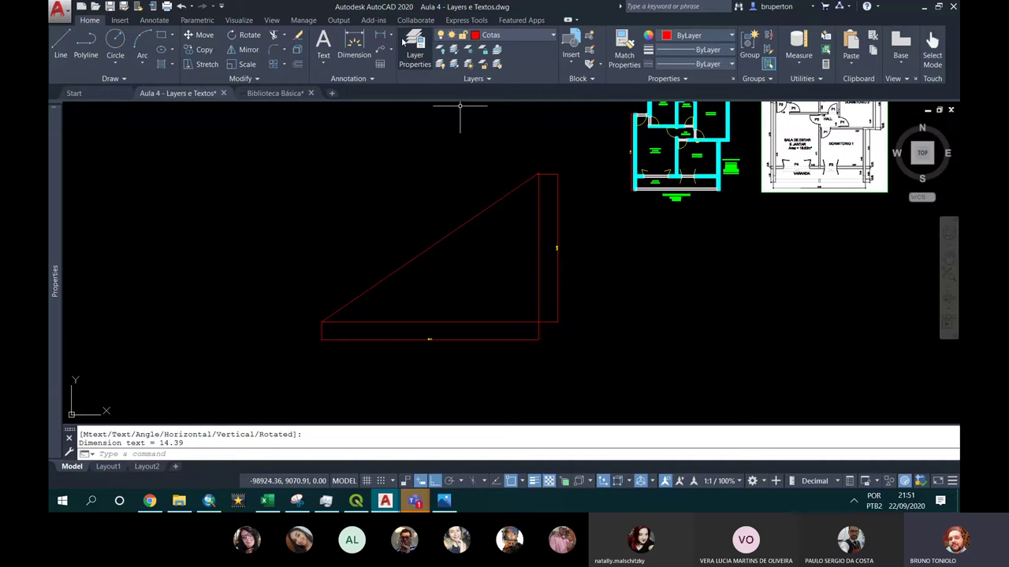
Begin a linear dimension from the top corner to the lower-left, then cancel it
click(381, 36)
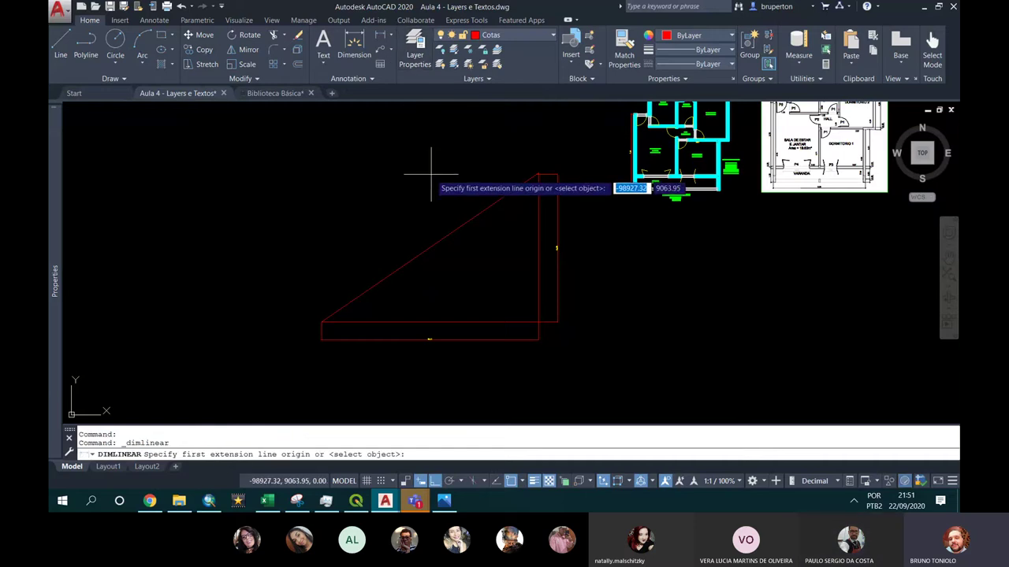
click(539, 174)
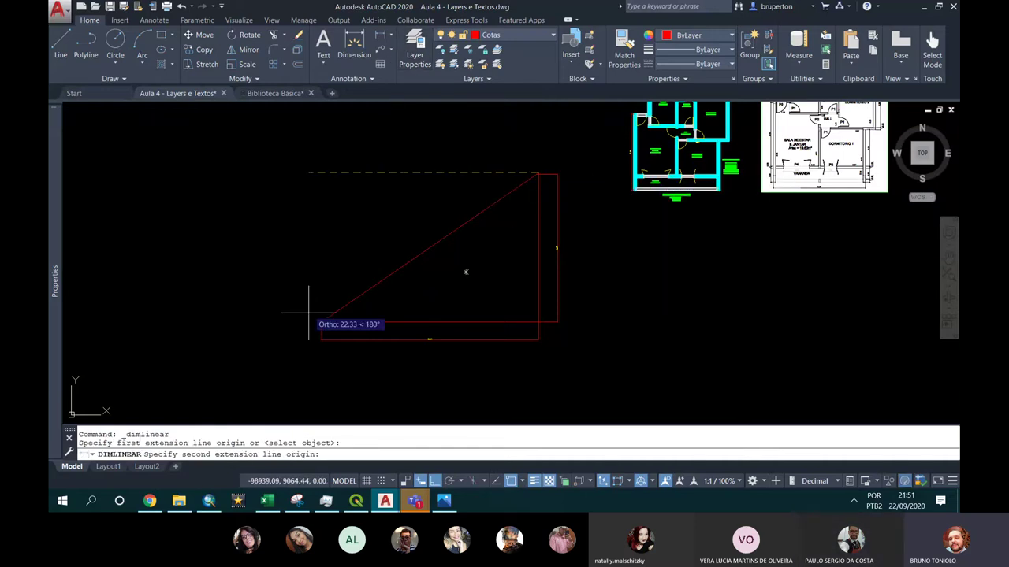
click(319, 322)
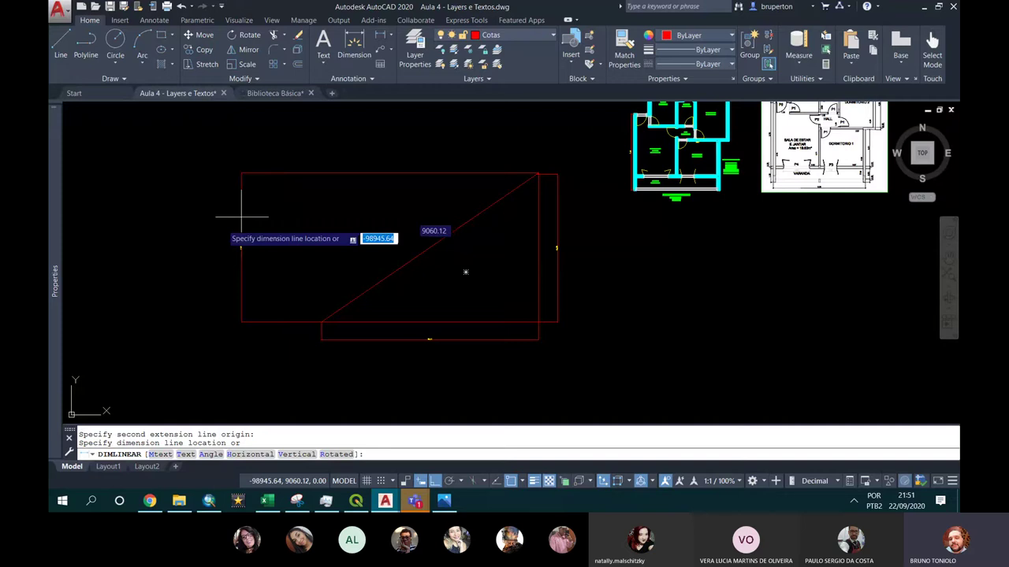
key(Escape)
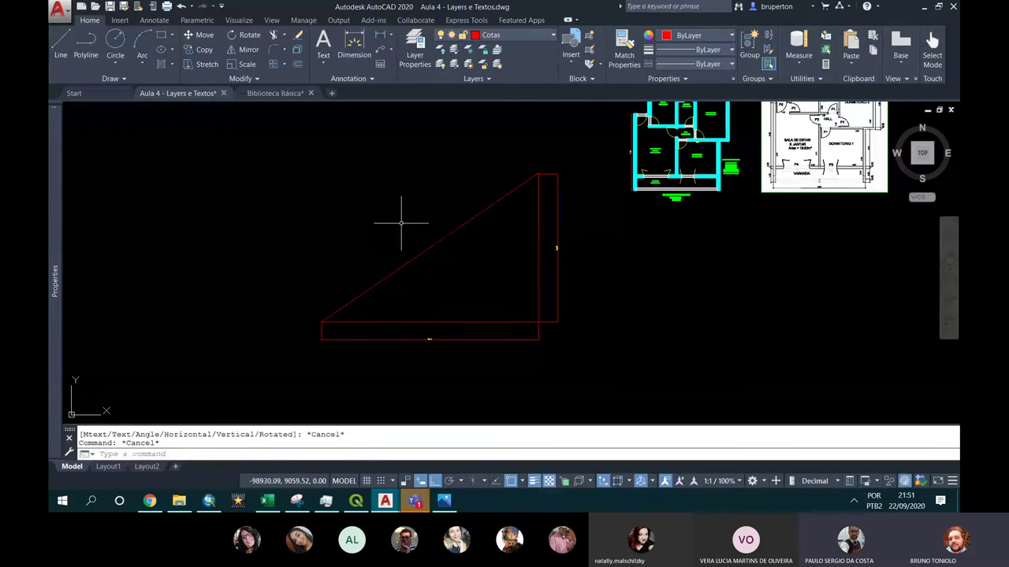
Place a 25.39 aligned dimension along the triangle's hypotenuse and zoom in to inspect it
click(389, 35)
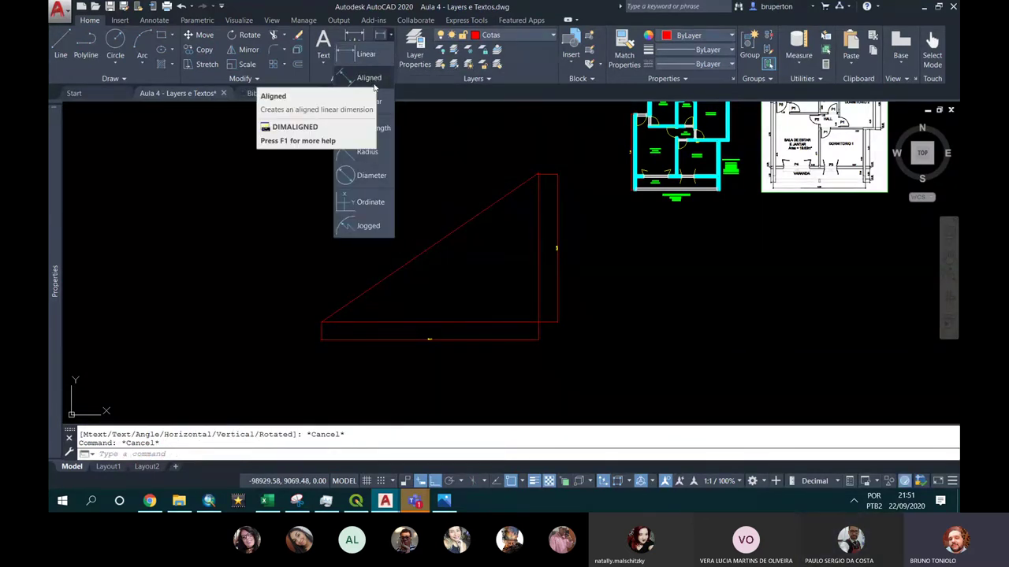
click(371, 79)
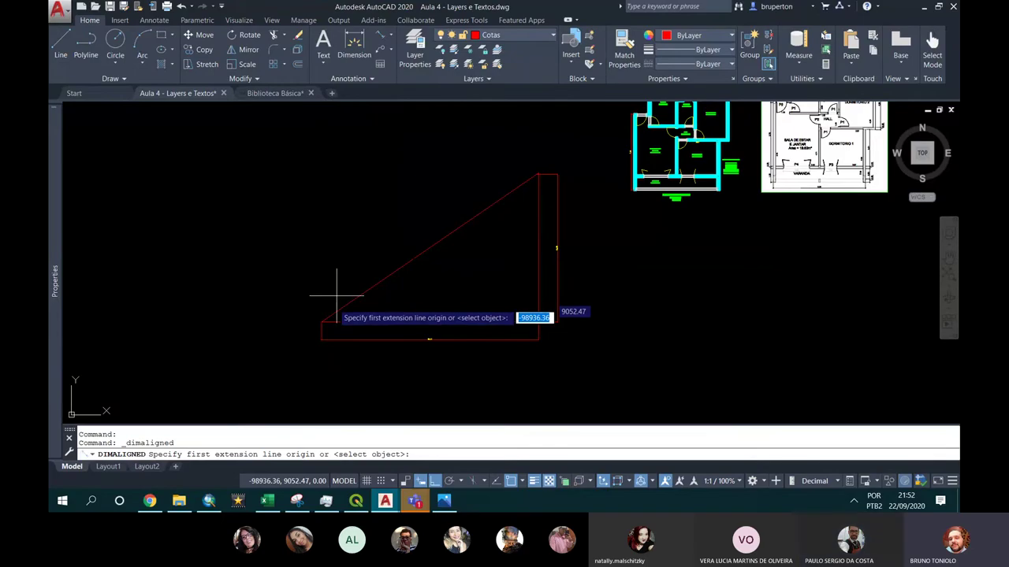
click(322, 321)
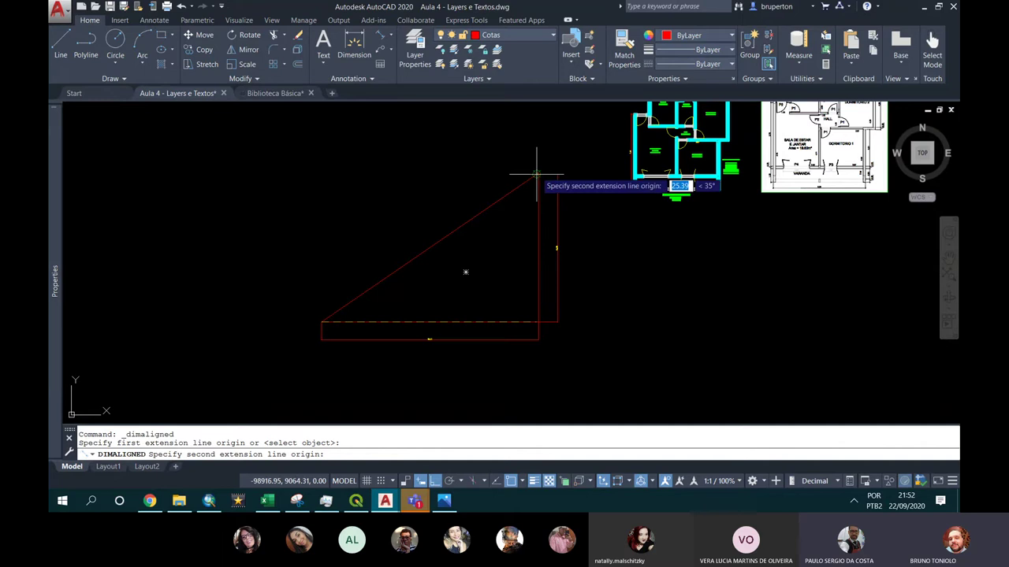
click(536, 174)
scroll(417, 207, up, 5)
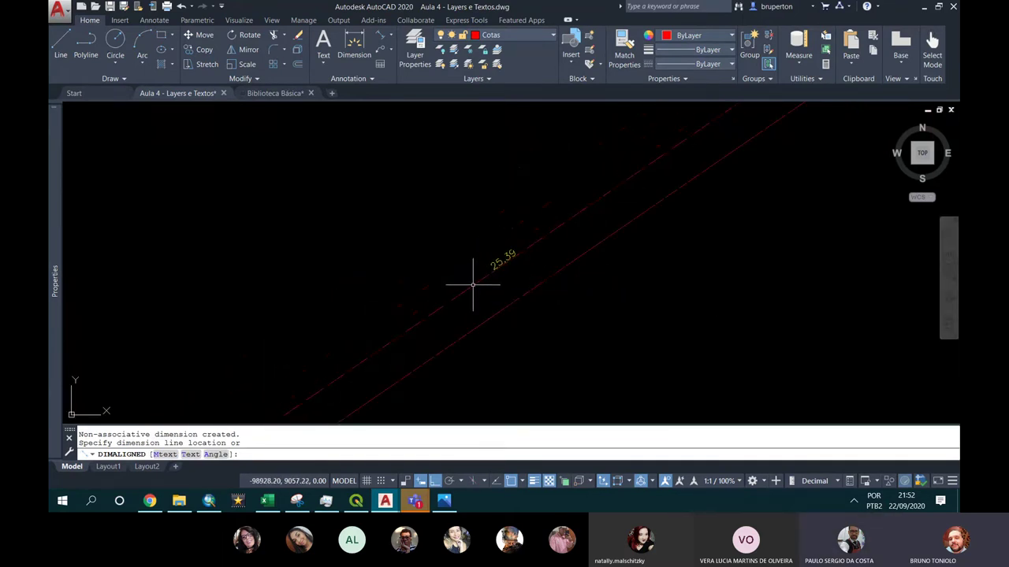
click(473, 285)
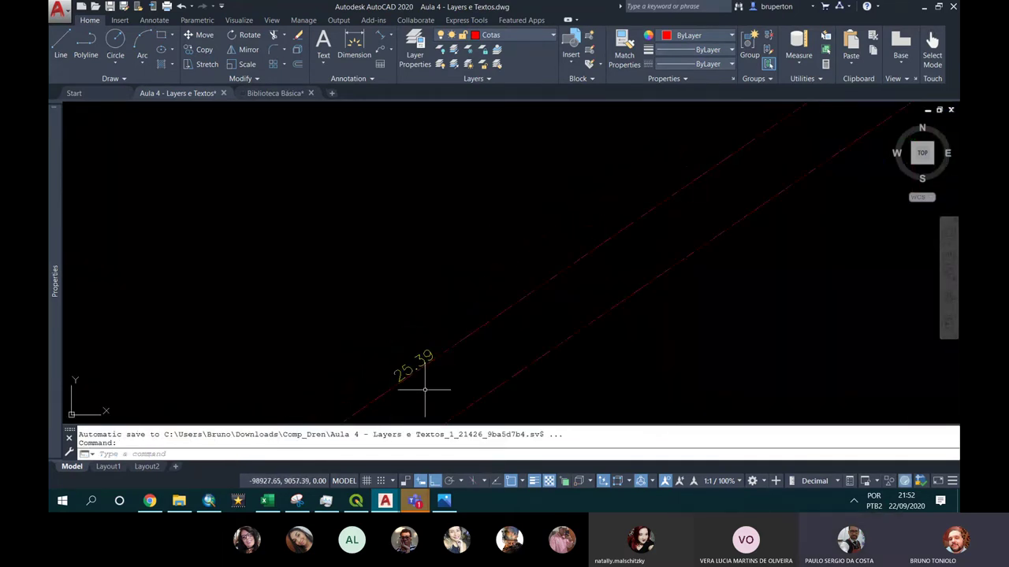
scroll(424, 390, down, 5)
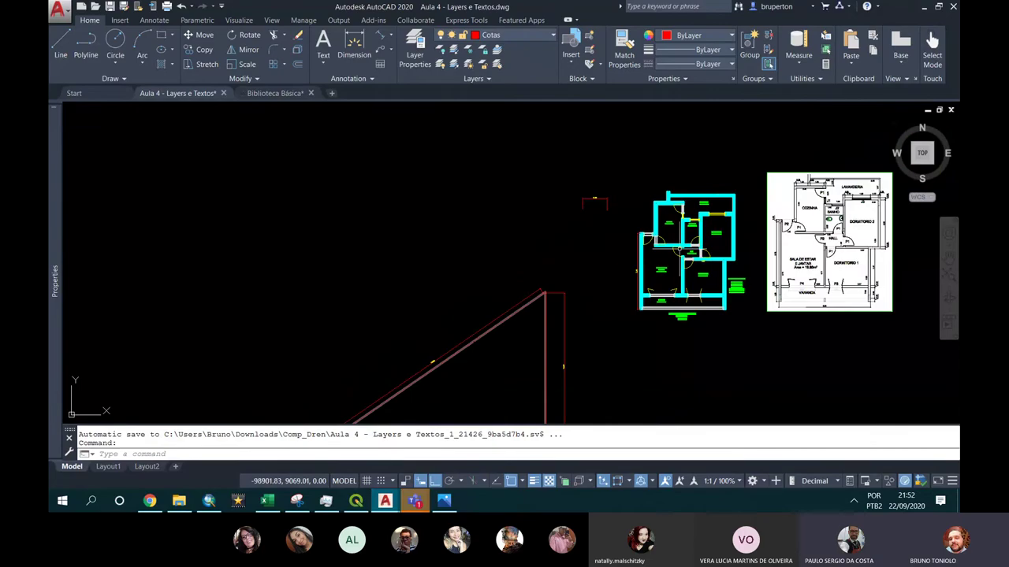
scroll(425, 354, up, 4)
scroll(433, 293, up, 3)
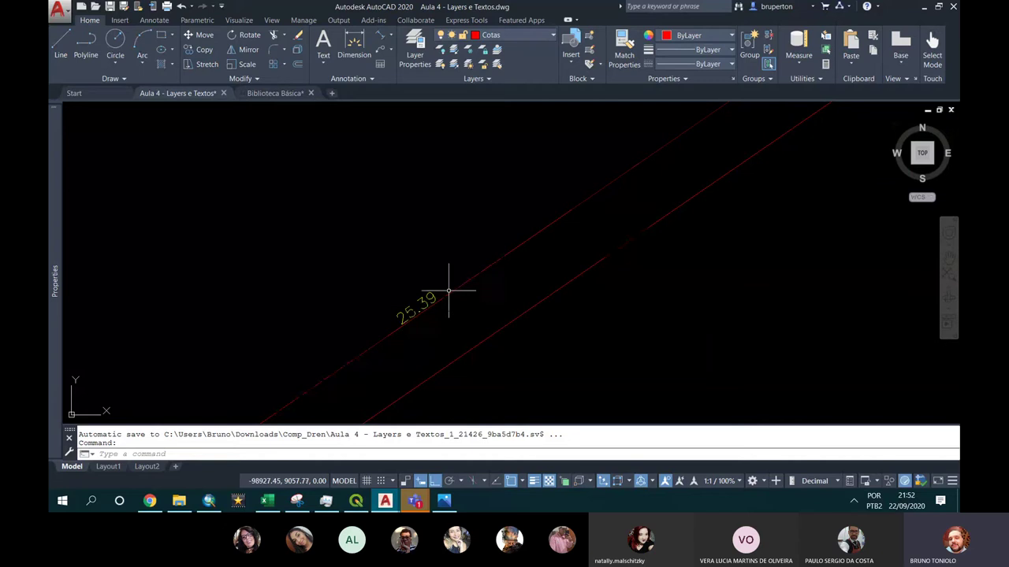
scroll(449, 289, down, 2)
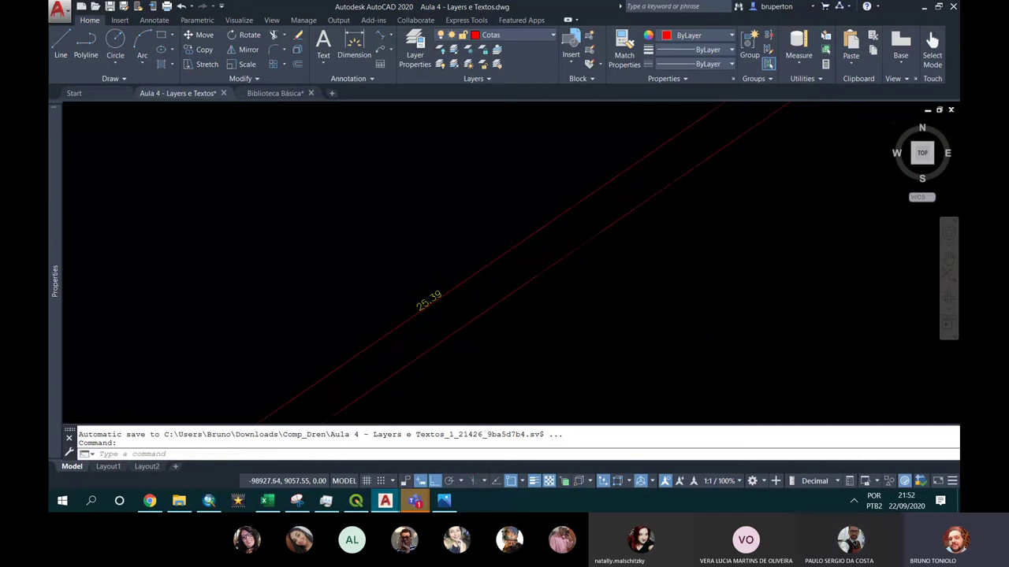
scroll(453, 272, up, 2)
scroll(450, 250, down, 3)
scroll(438, 270, down, 2)
scroll(441, 267, down, 5)
scroll(493, 270, up, 3)
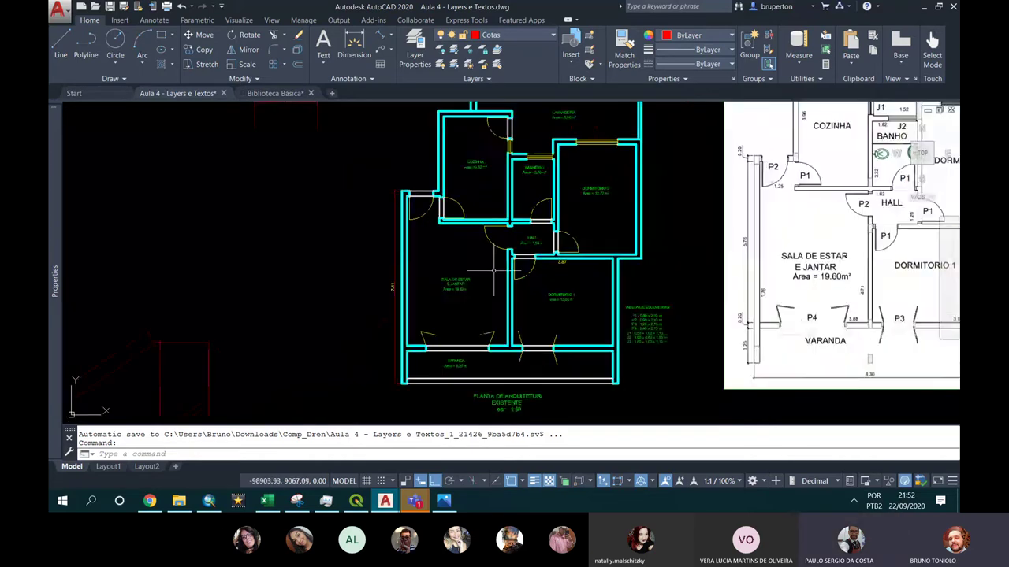
Draw a circle at the default radius left of the floor plan
click(392, 39)
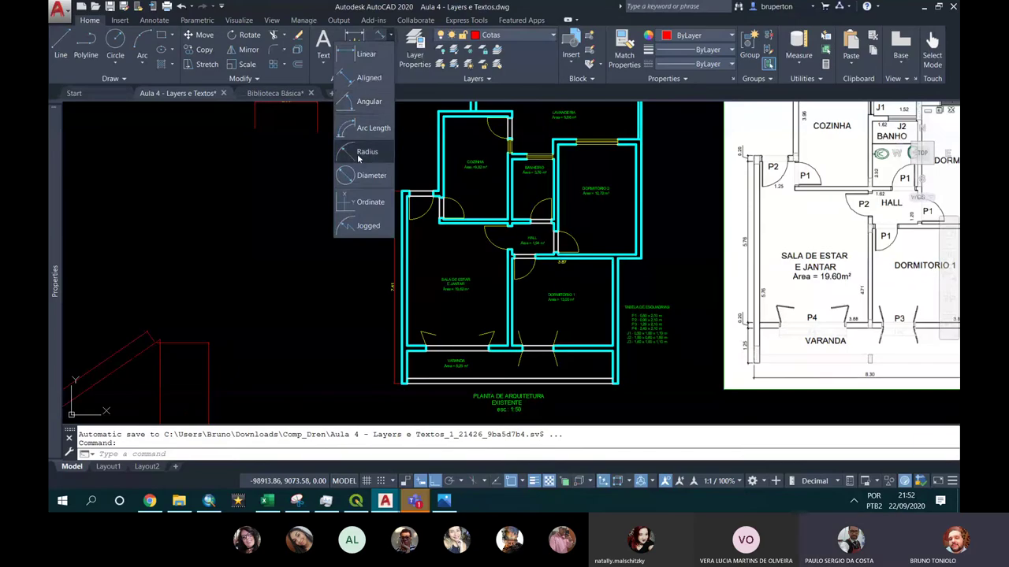
key(Escape)
text(c)
key(Return)
click(308, 256)
key(Return)
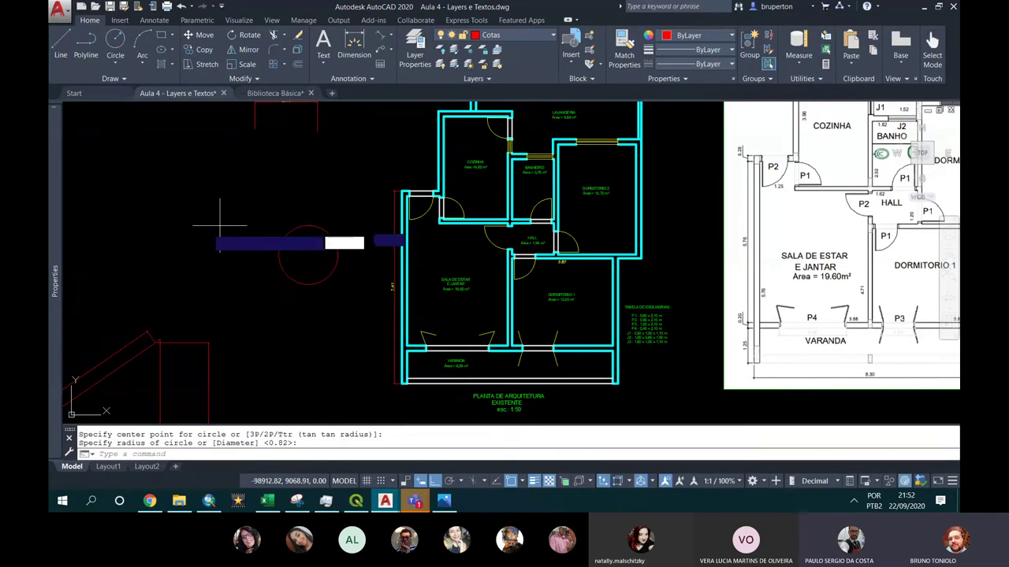
Draw a large three-point arc above the circle
key(Return)
click(215, 229)
click(215, 202)
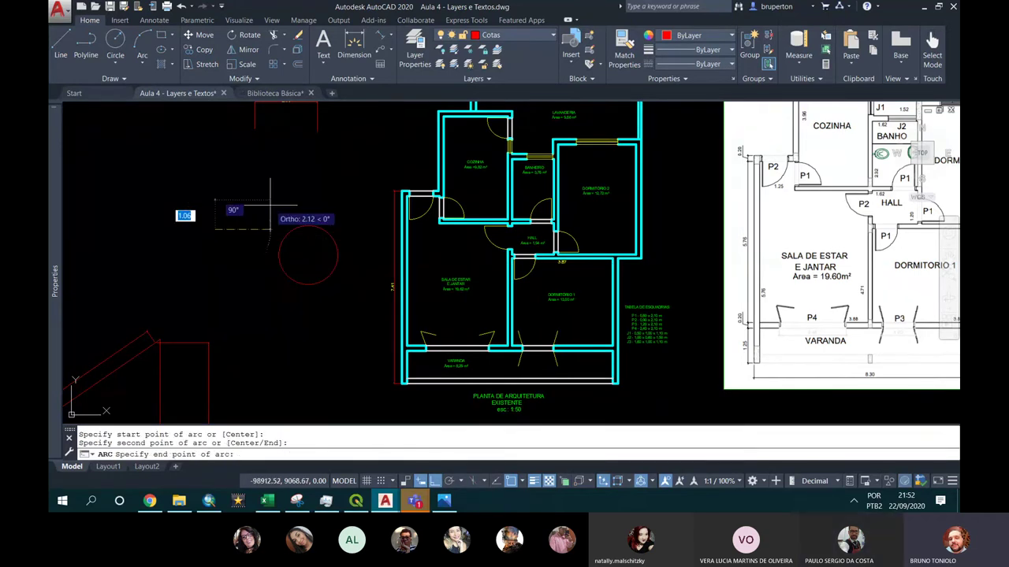
key(Escape)
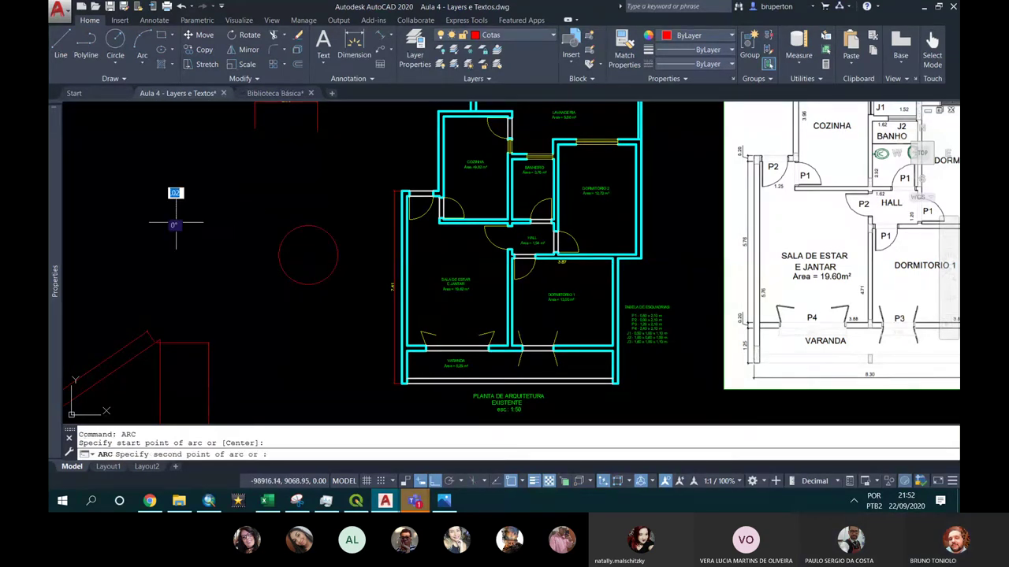
key(Return)
click(175, 221)
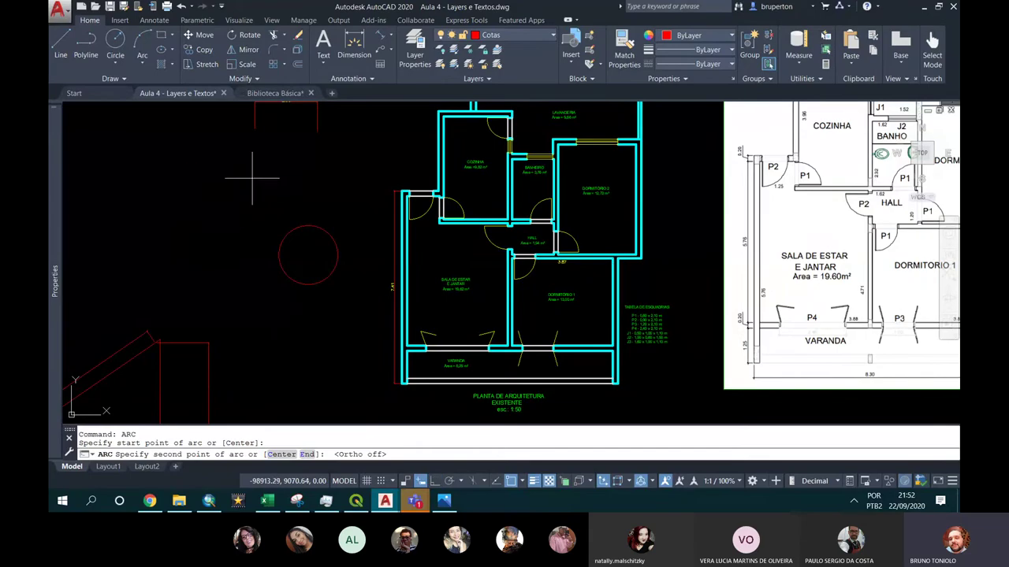
click(254, 175)
click(320, 167)
key(Return)
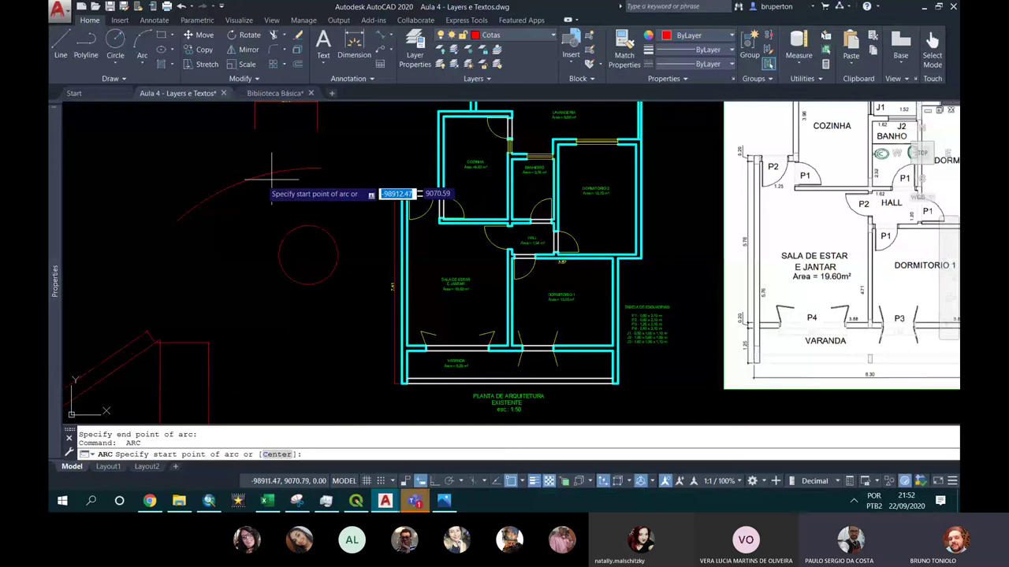
scroll(261, 179, up, 2)
key(Escape)
middle_drag(260, 181, 419, 213)
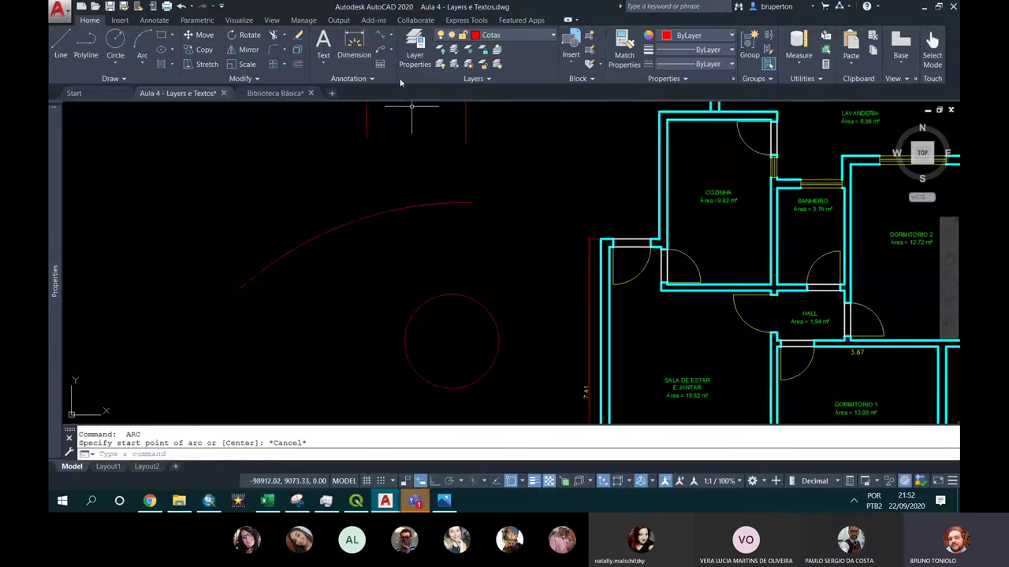
click(390, 36)
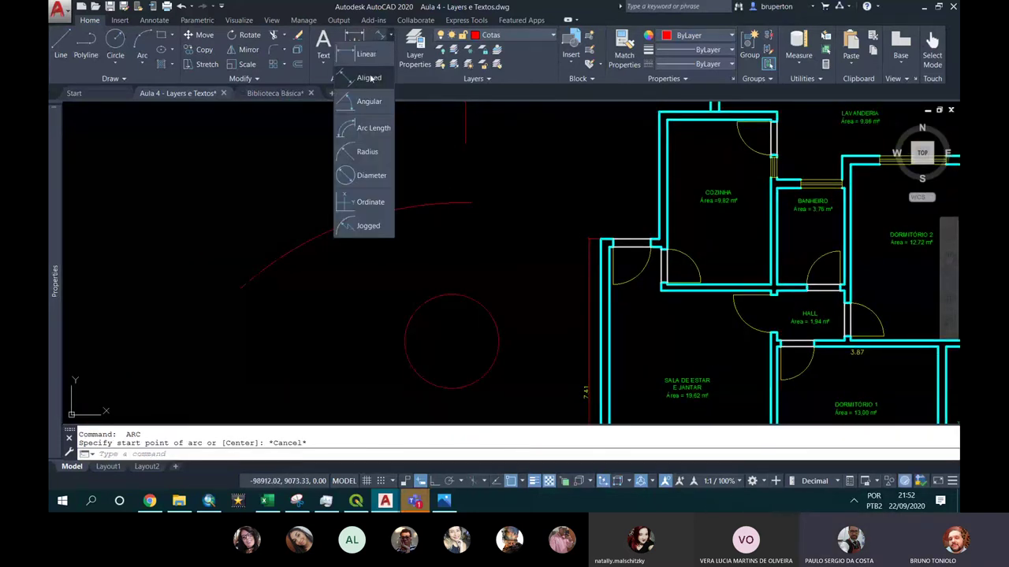
Add an R1.13 radius dimension to the red circle, placing the label inside it
click(365, 152)
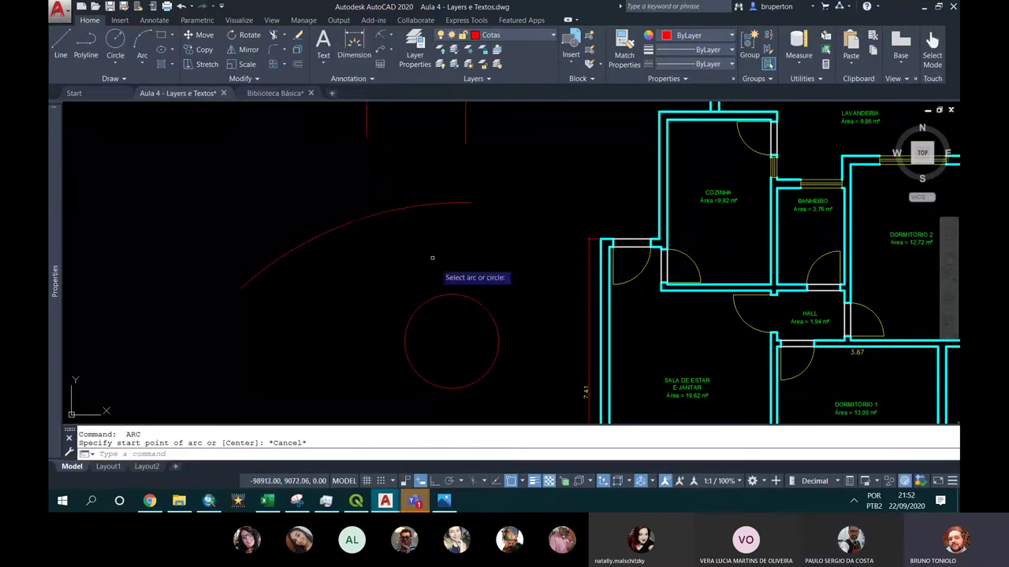
click(457, 297)
scroll(457, 288, up, 3)
scroll(453, 338, up, 3)
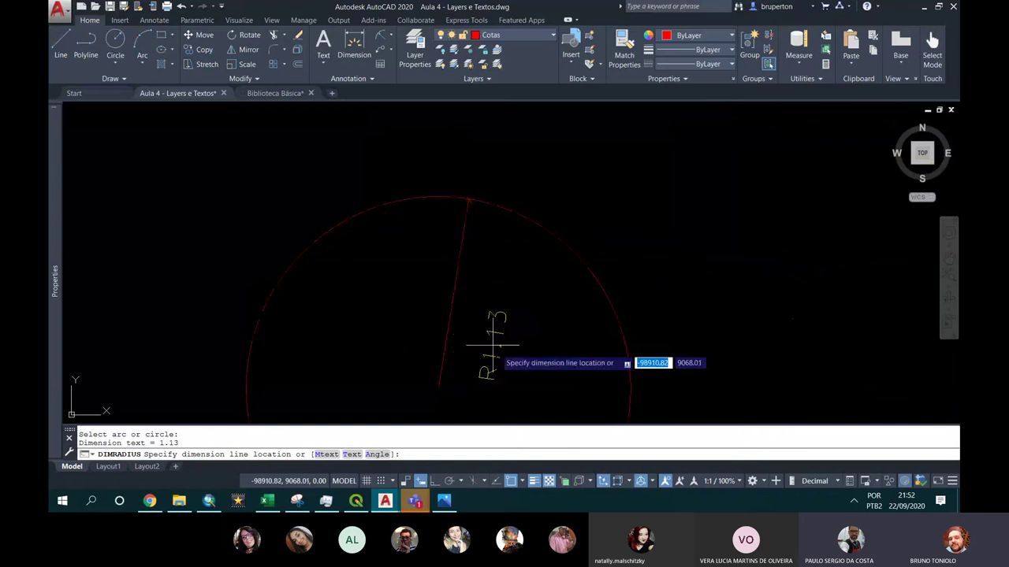
scroll(473, 327, down, 3)
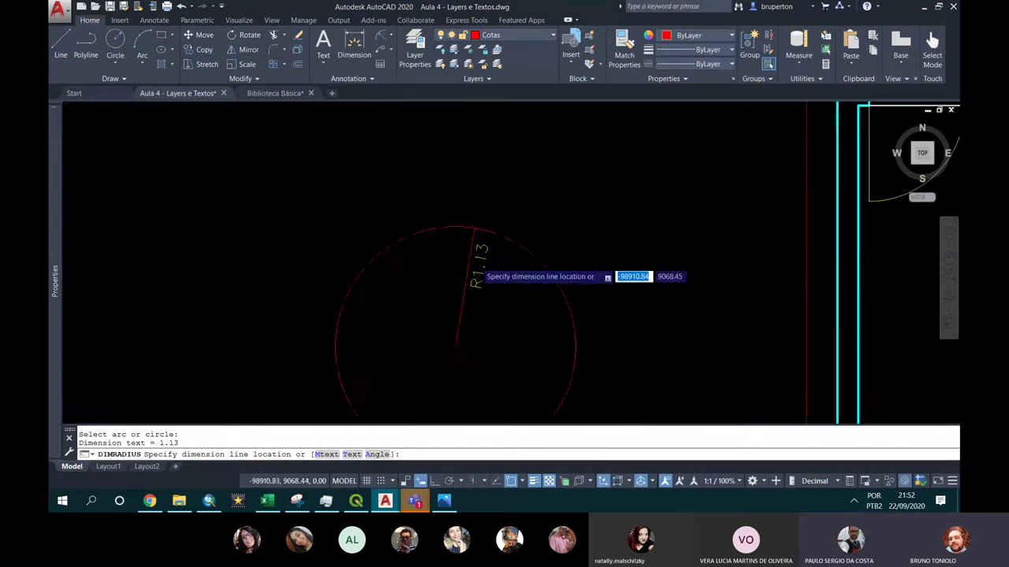
scroll(495, 297, down, 3)
click(490, 299)
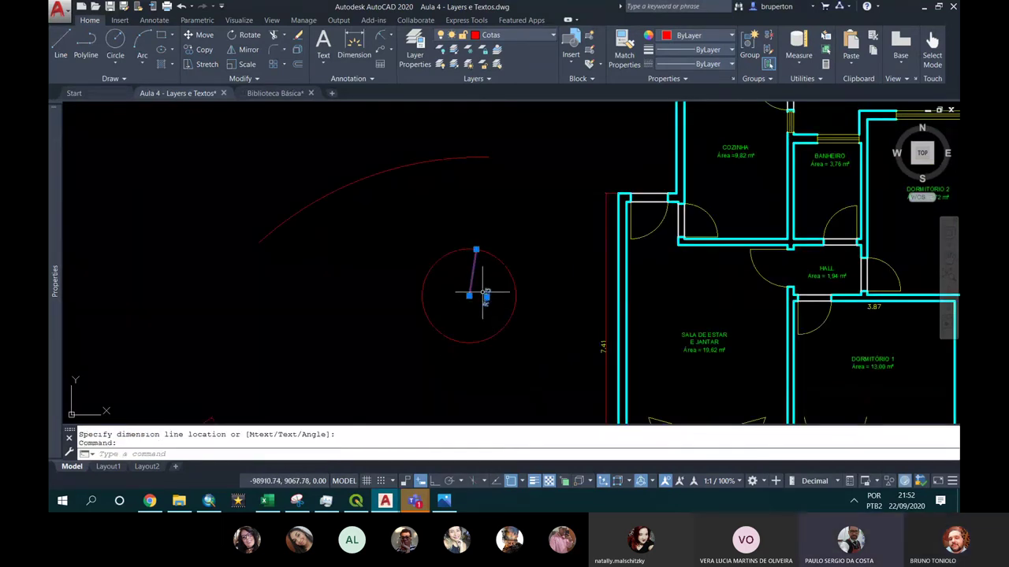
Move the R1.13 text to a new point inside the circle and clear the grips
scroll(486, 294, up, 6)
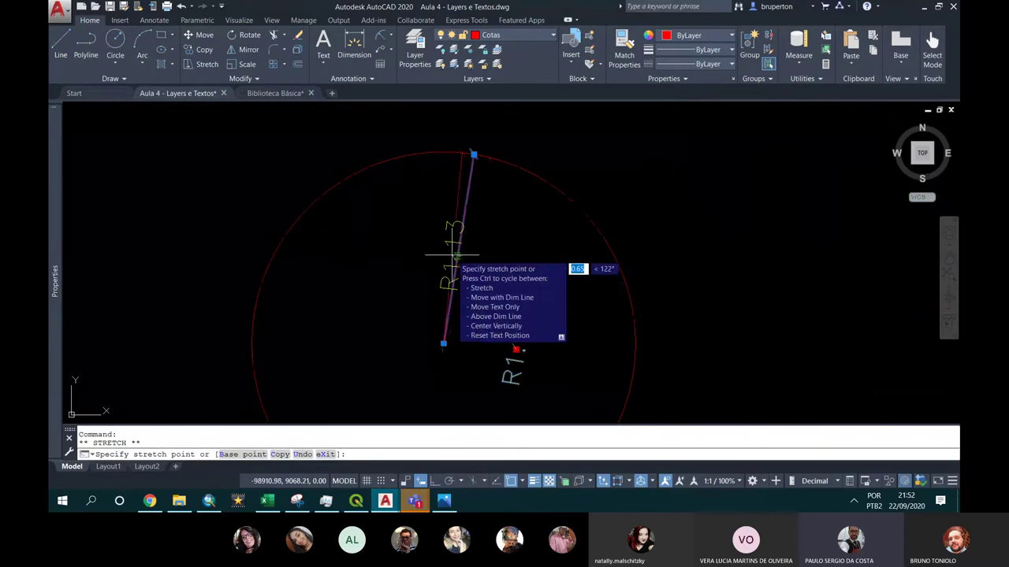
click(530, 364)
scroll(524, 292, down, 4)
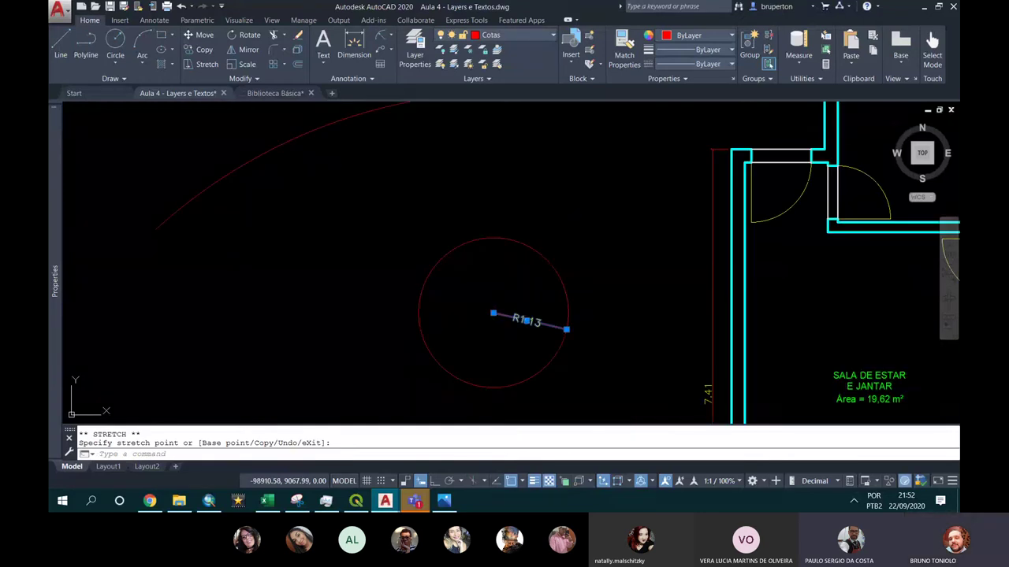
key(Escape)
key(Escape)
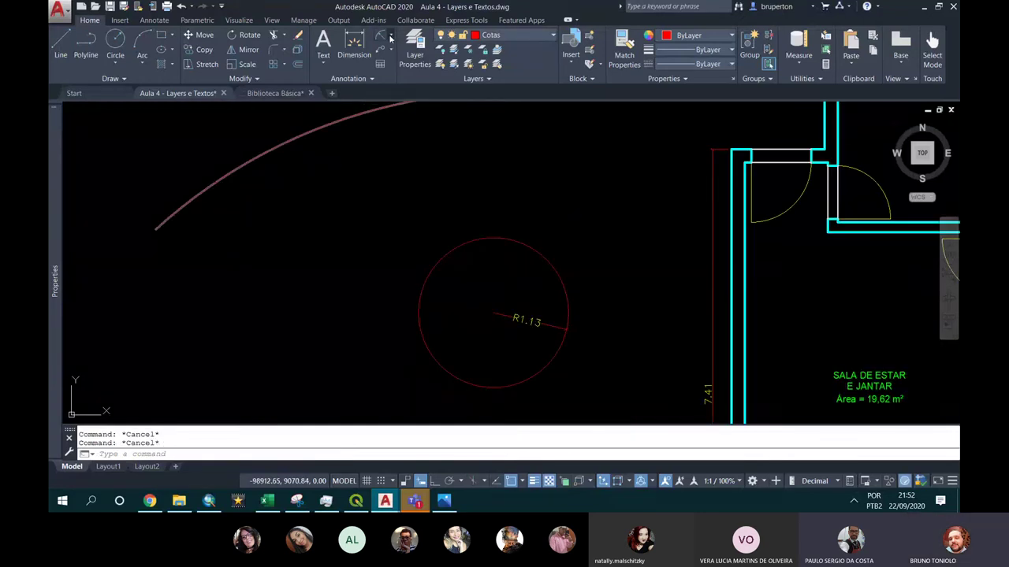
click(390, 38)
Dimension the red circle's diameter as Ø2.26 inside it, then pan back toward the floor plan
click(364, 177)
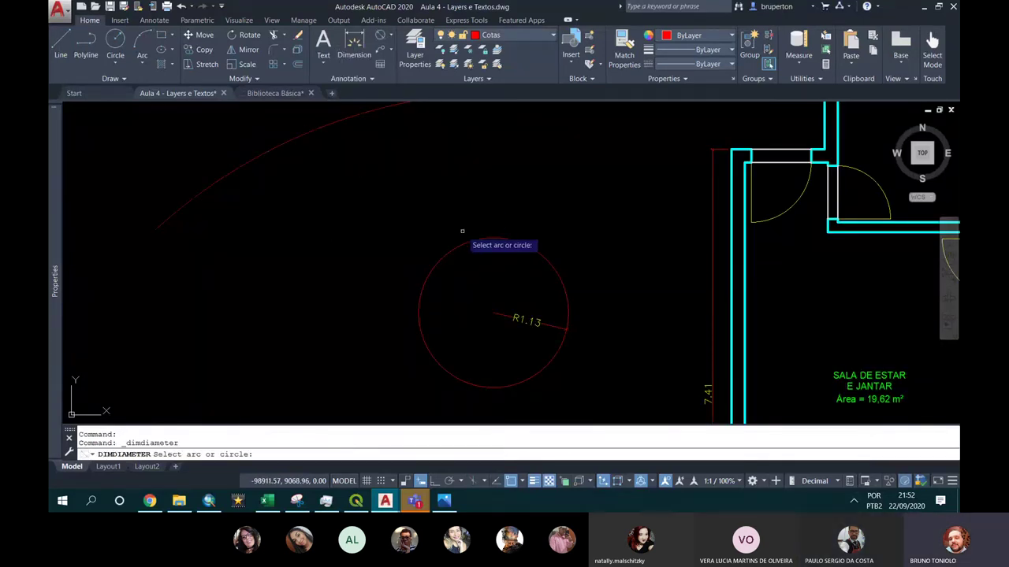
click(465, 242)
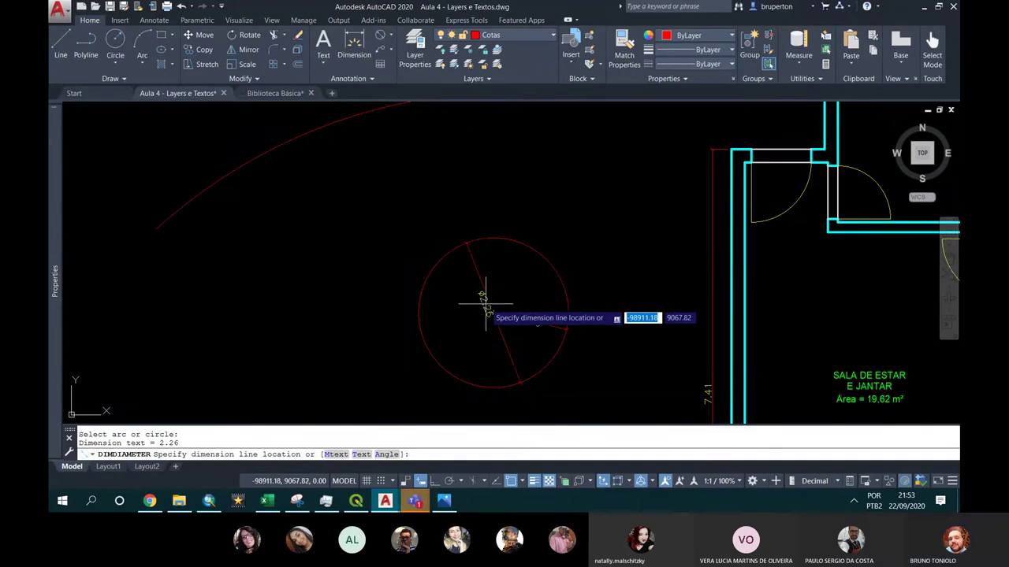
scroll(482, 304, up, 4)
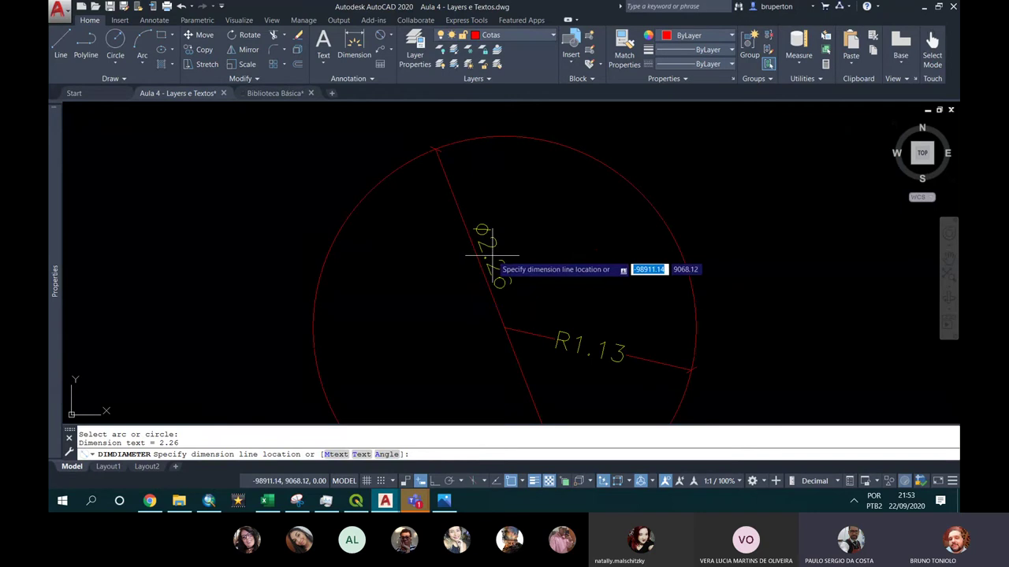
click(492, 256)
middle_drag(485, 214, 531, 175)
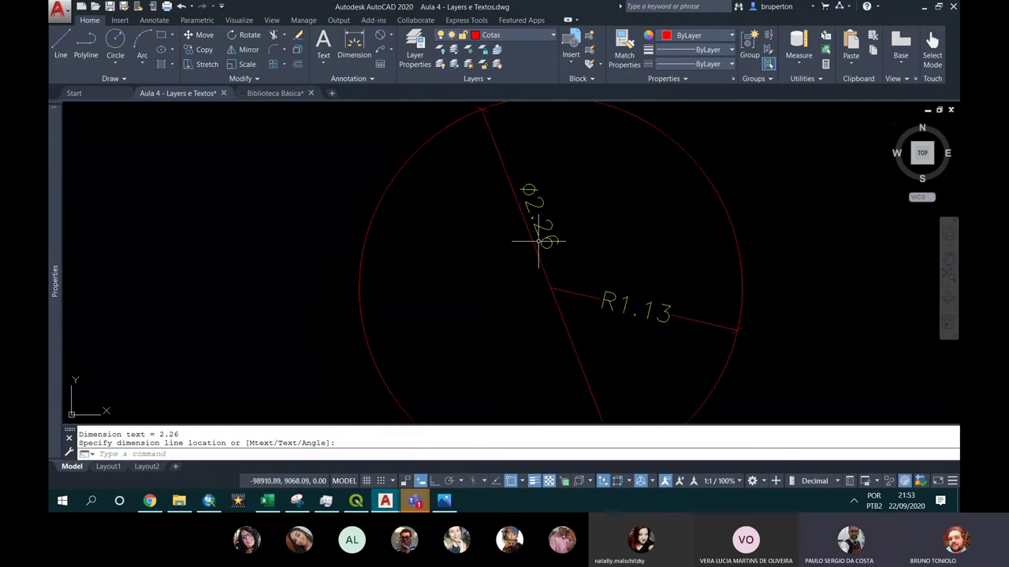
scroll(524, 246, down, 5)
scroll(508, 240, up, 2)
scroll(516, 237, down, 3)
scroll(520, 240, up, 4)
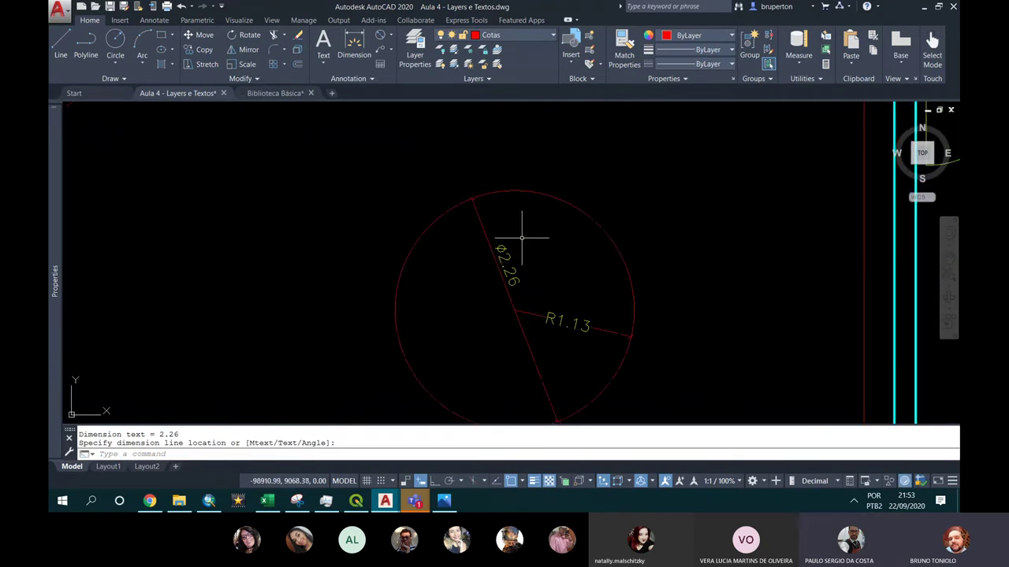
scroll(521, 237, down, 2)
scroll(450, 192, down, 2)
middle_drag(457, 202, 455, 281)
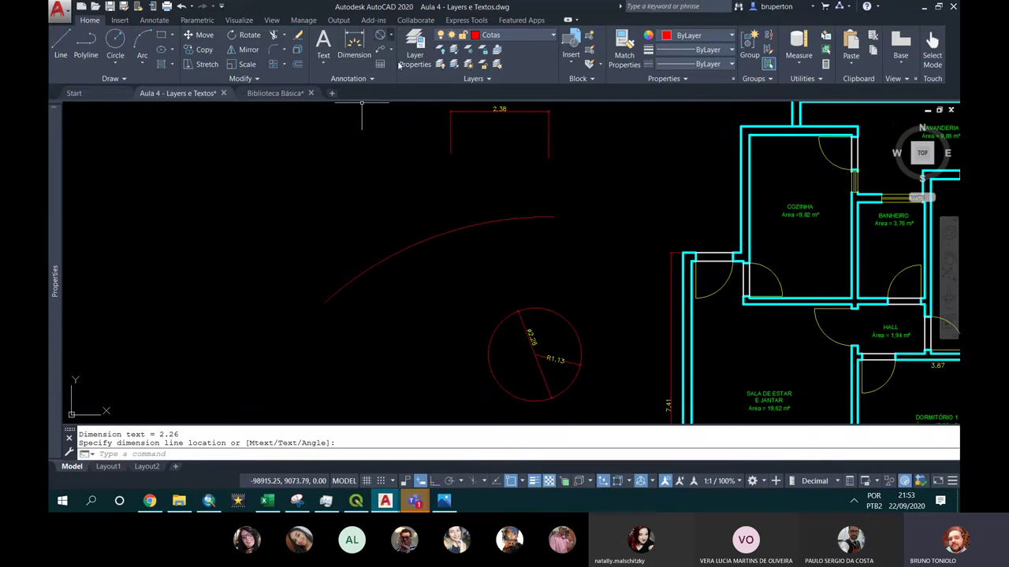
Place a trial 5.94 aligned dimension across the arc's two ends, then delete it
click(389, 42)
click(363, 104)
click(325, 302)
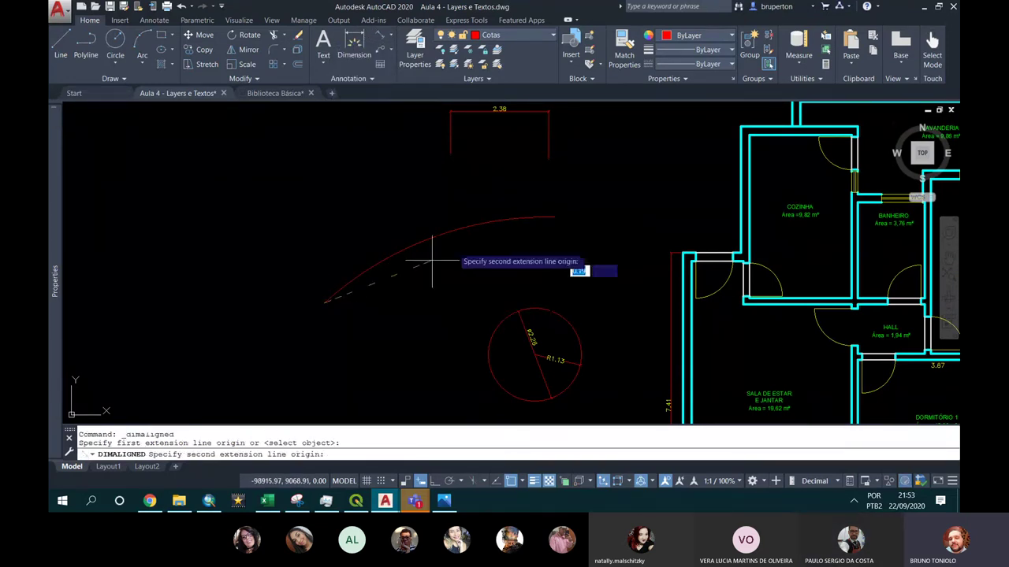
click(554, 217)
click(542, 249)
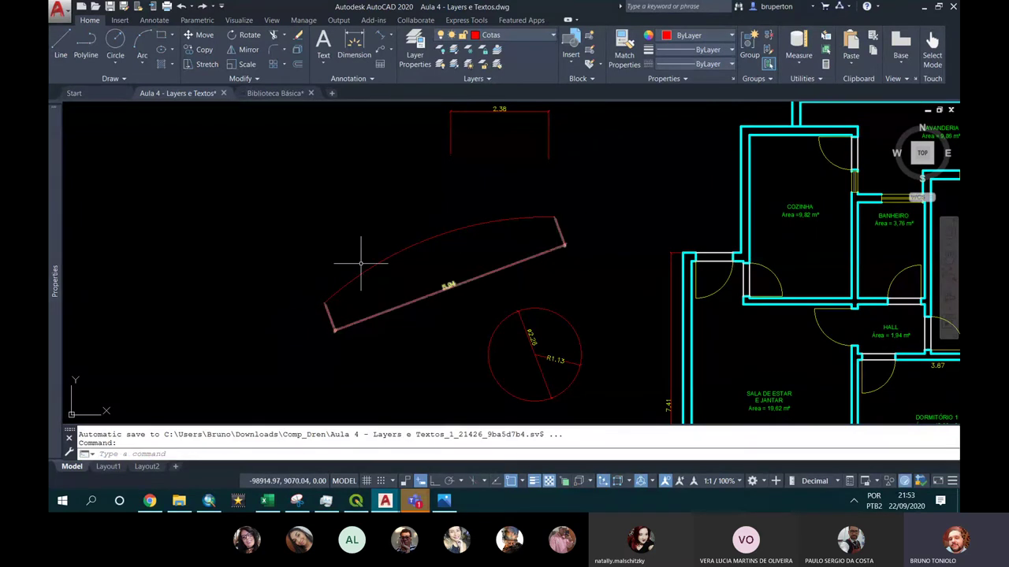
click(474, 279)
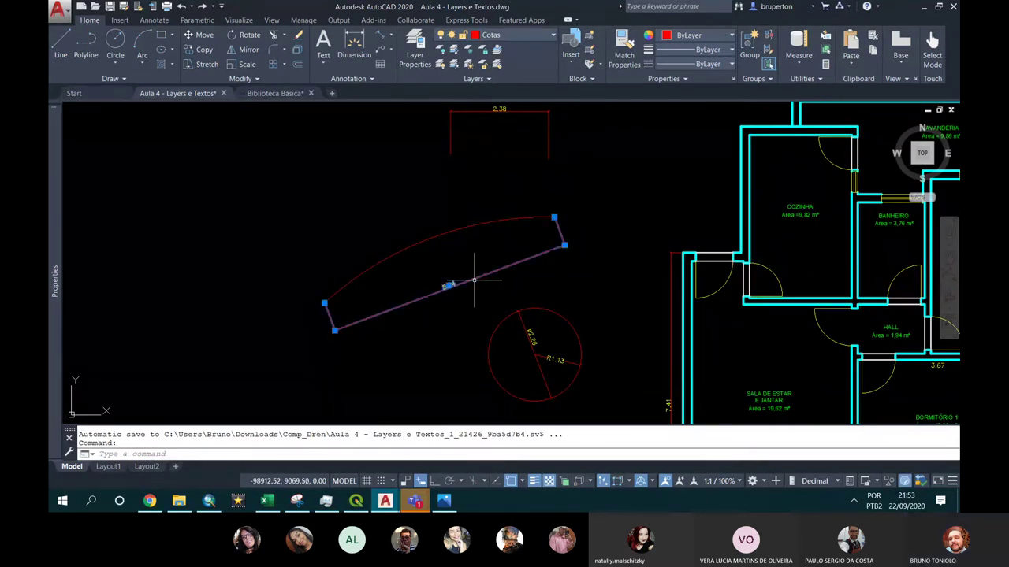
key(Delete)
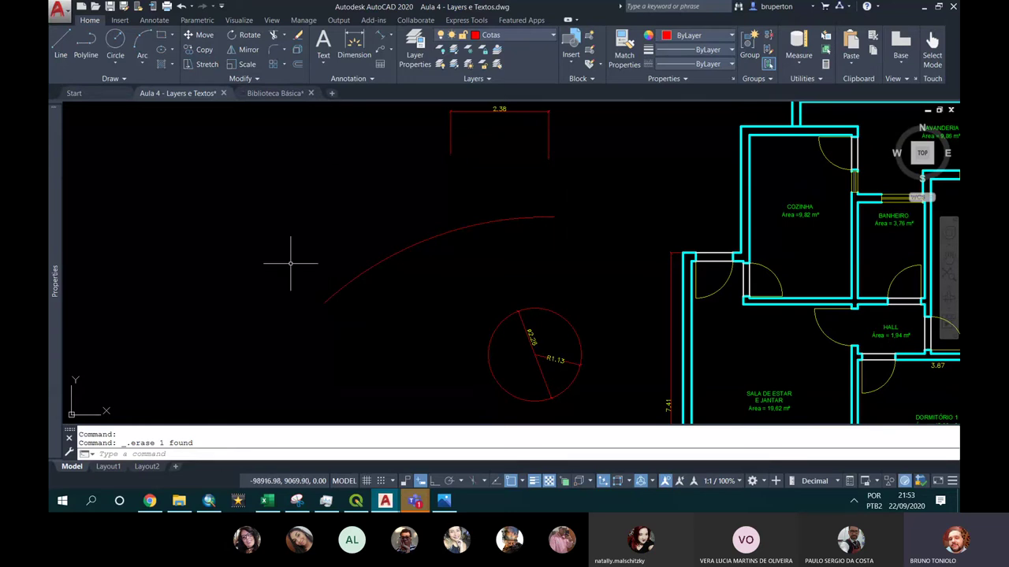
click(392, 37)
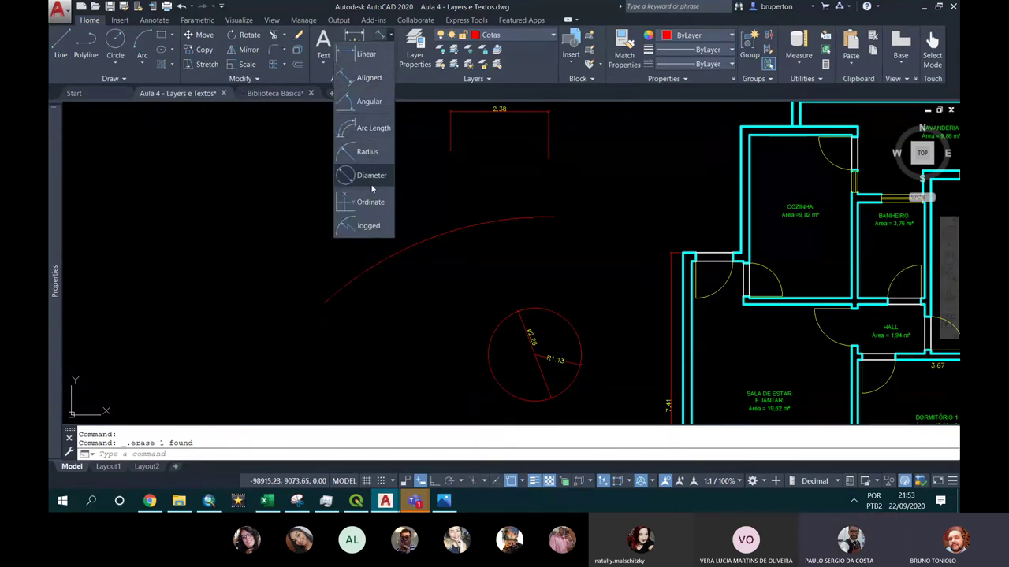
Label the red arc with a 6.09 arc-length dimension above it and recentre the arc and circle
click(373, 129)
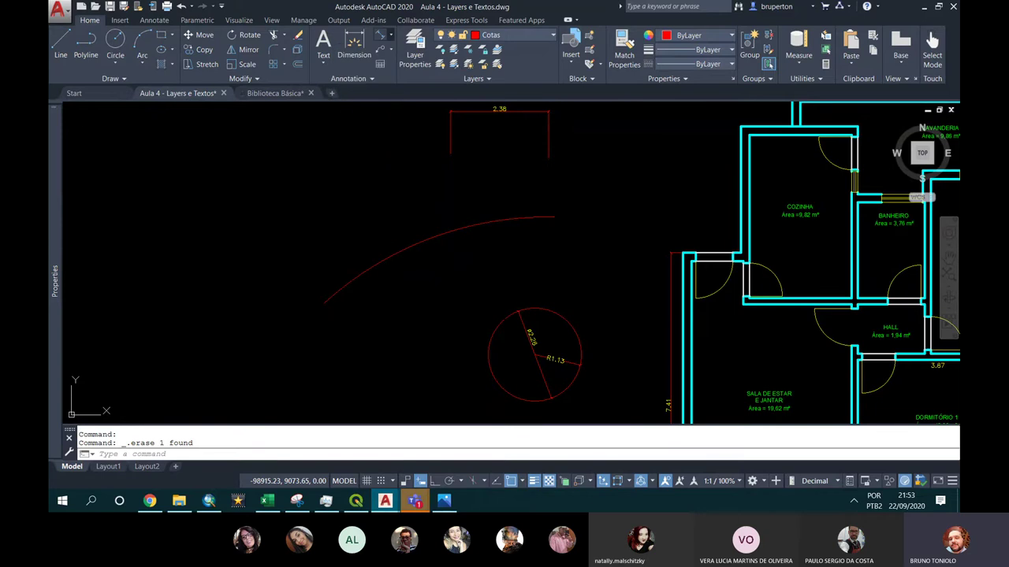
click(435, 236)
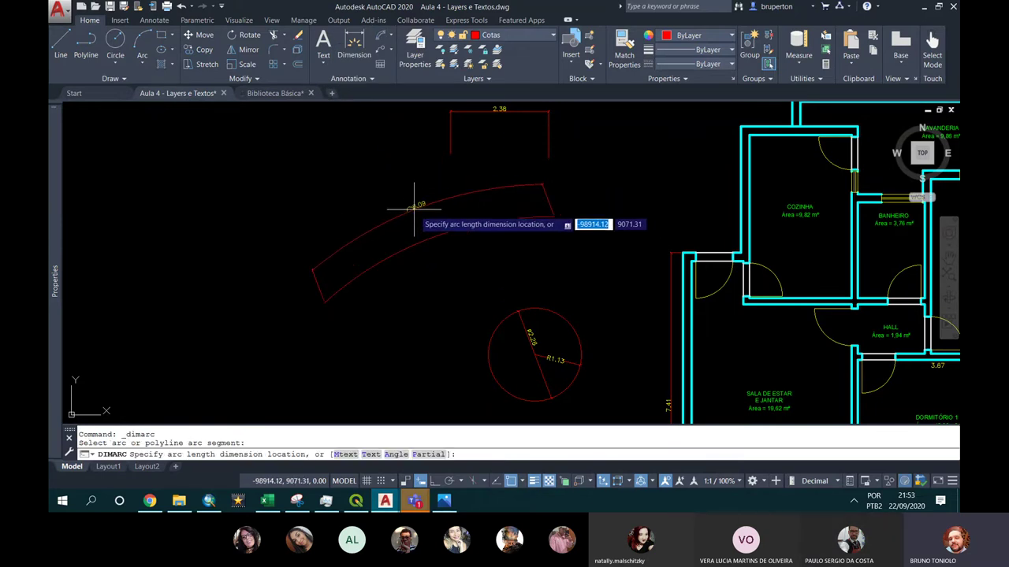
click(413, 213)
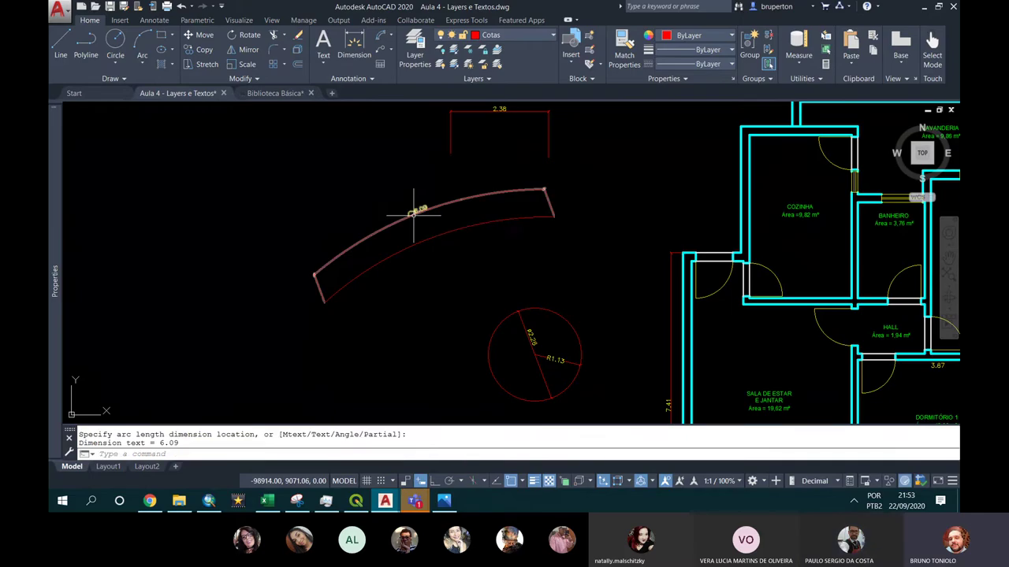
scroll(416, 208, up, 3)
scroll(413, 207, up, 3)
scroll(408, 199, up, 2)
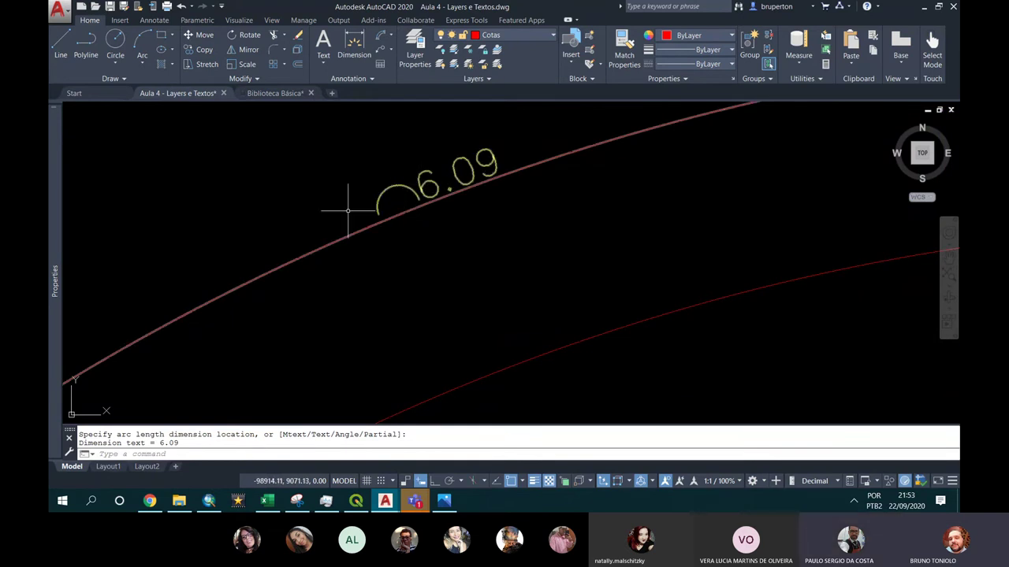
scroll(413, 225, down, 5)
scroll(428, 218, down, 3)
scroll(430, 219, up, 3)
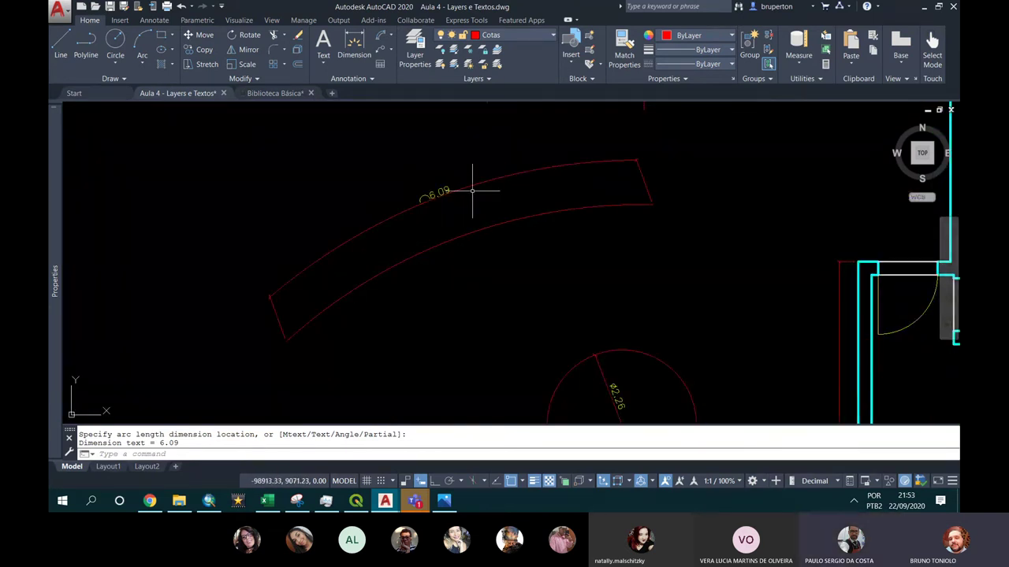
scroll(524, 187, down, 3)
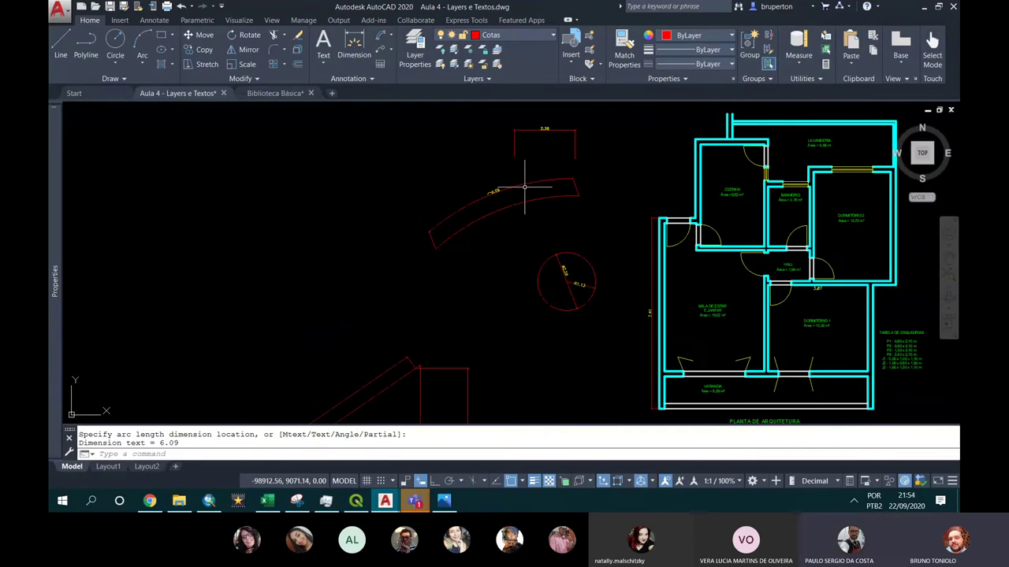
scroll(544, 189, up, 3)
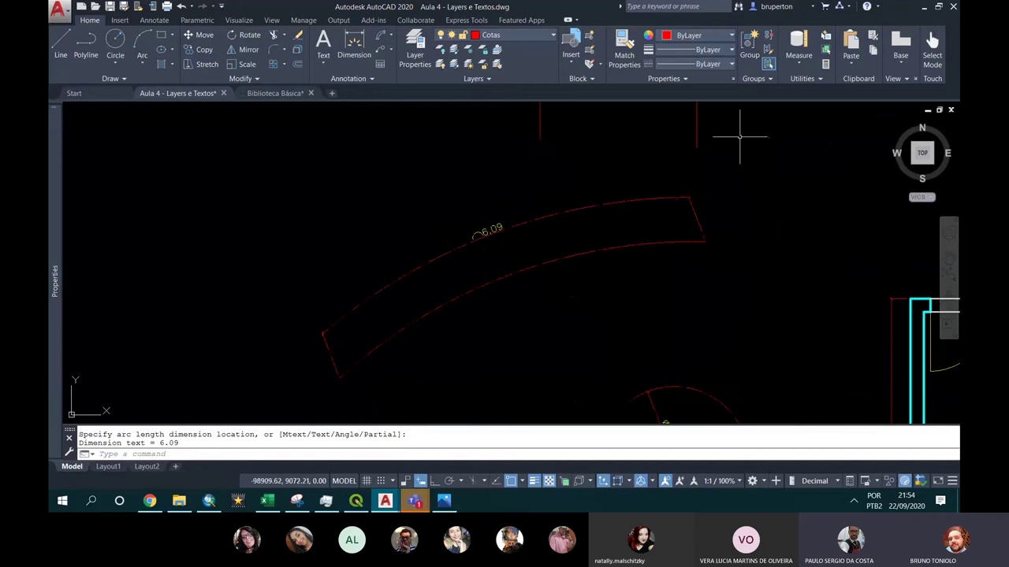
scroll(504, 197, down, 3)
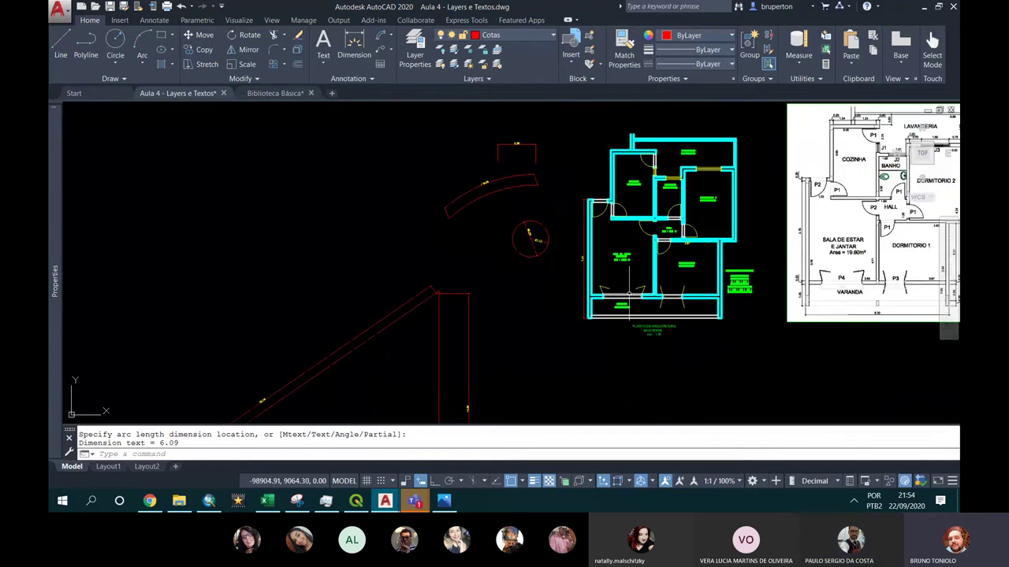
scroll(539, 315, up, 2)
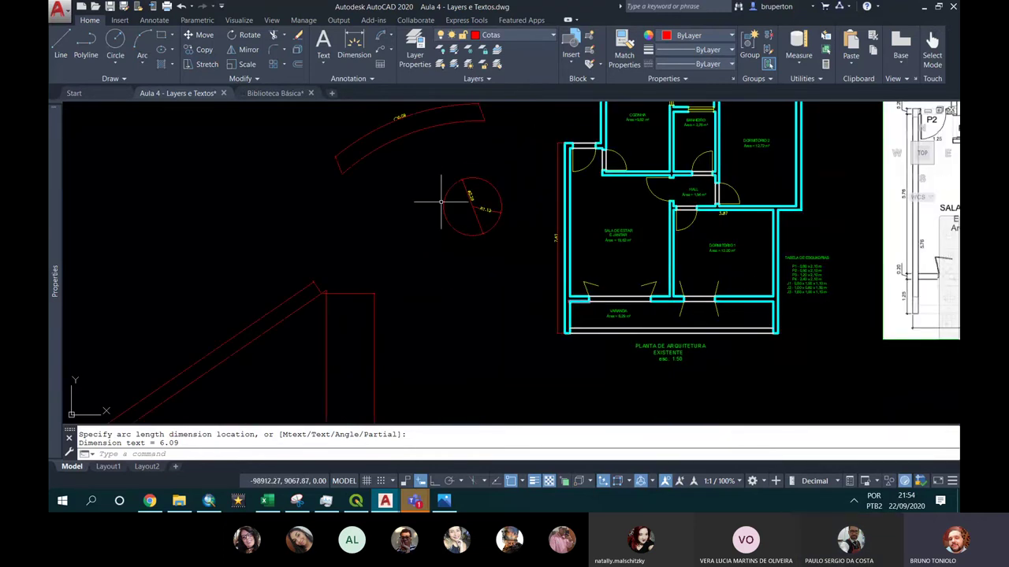
middle_drag(403, 128, 501, 248)
scroll(501, 247, up, 5)
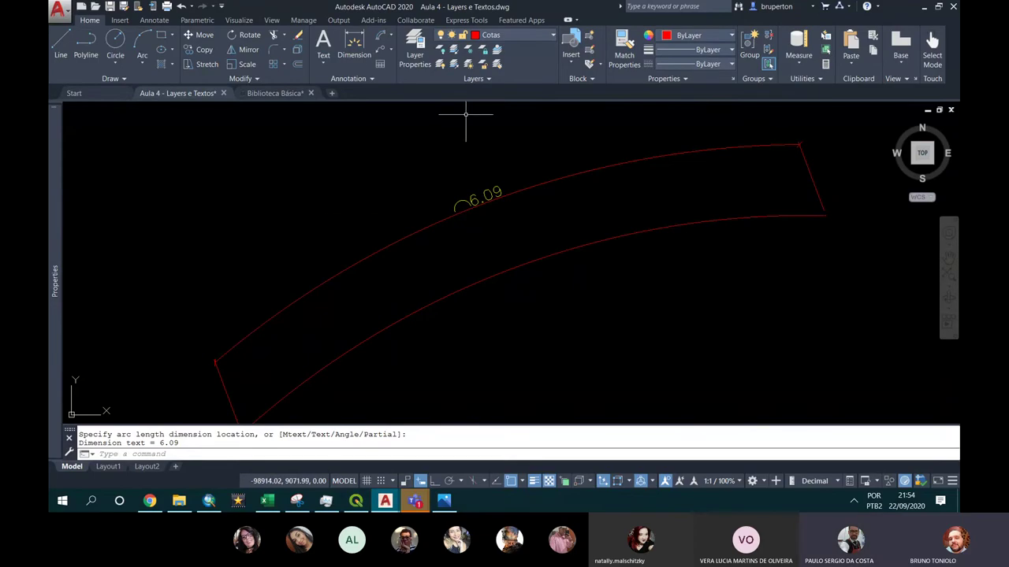
click(565, 209)
Erase the arc band together with its 6.09 arc-length dimension
drag(533, 288, 457, 198)
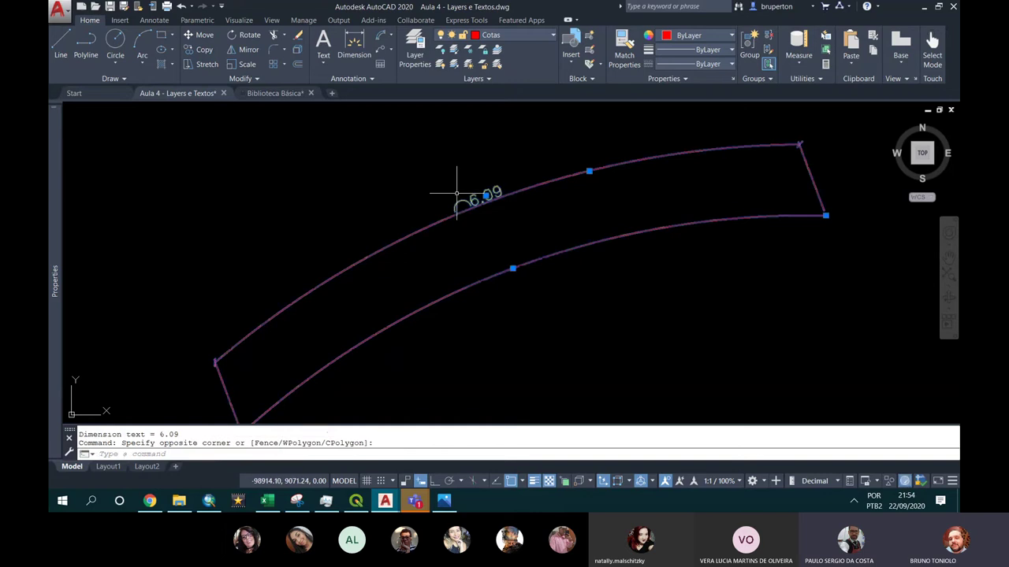
key(Delete)
scroll(426, 236, down, 3)
scroll(405, 259, down, 2)
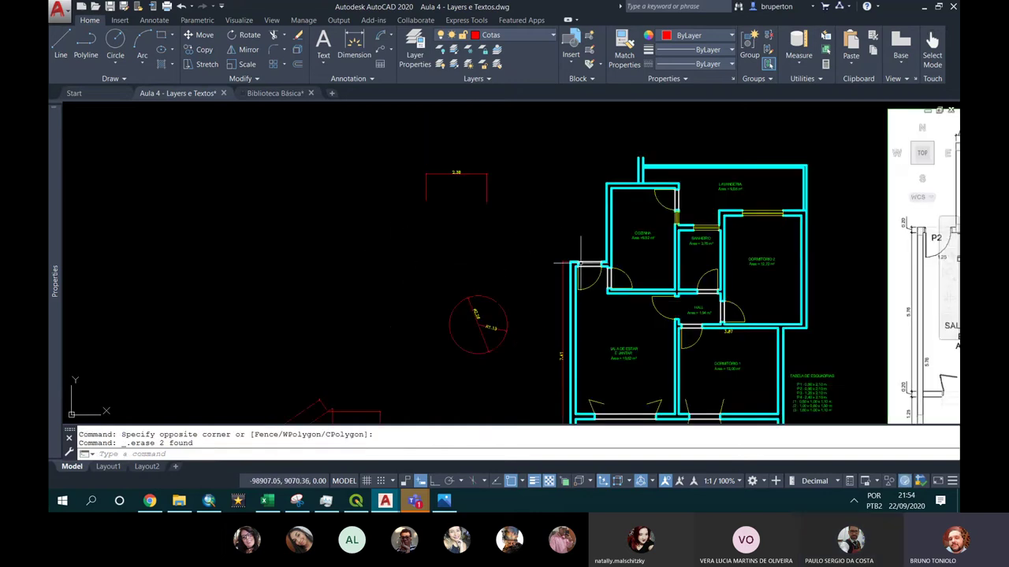
scroll(577, 268, up, 2)
scroll(519, 244, down, 2)
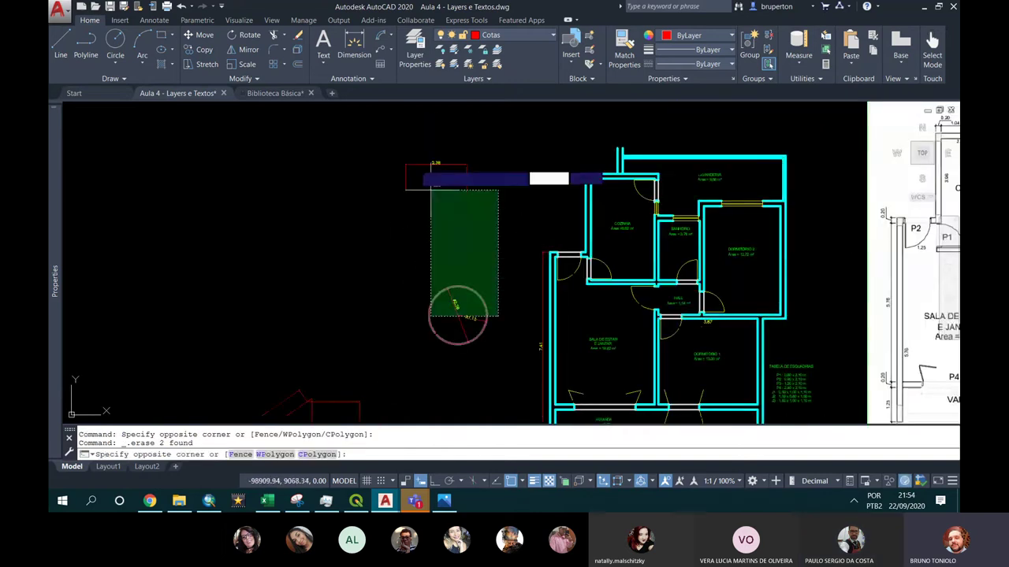
Erase the circle with its R1.13 and Ø2.26 dimensions
click(397, 154)
key(Delete)
scroll(356, 209, down, 3)
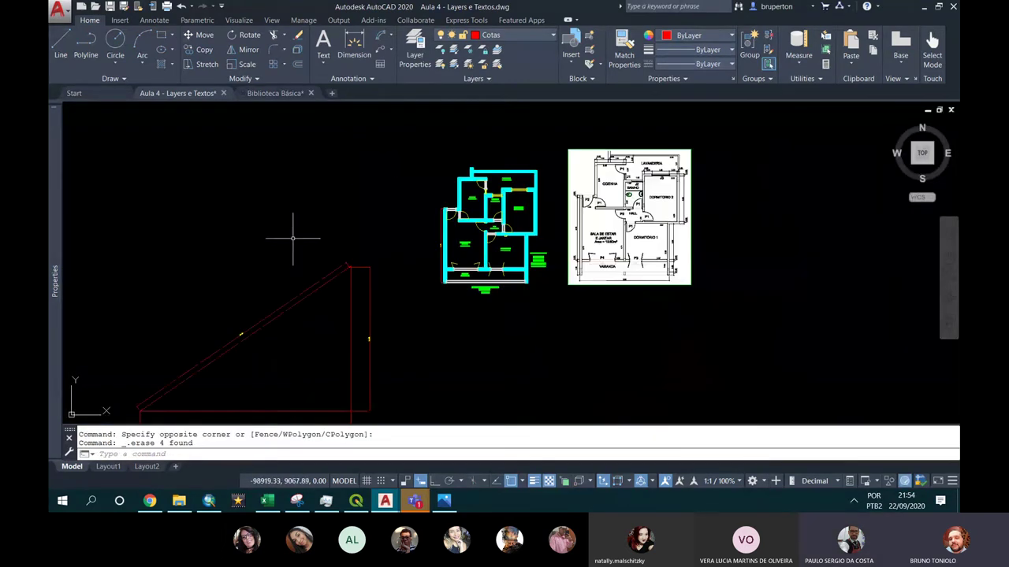
scroll(270, 225, down, 2)
Erase the triangle's bottom line and remaining lines, then zoom in on the floor plan
click(202, 226)
click(430, 357)
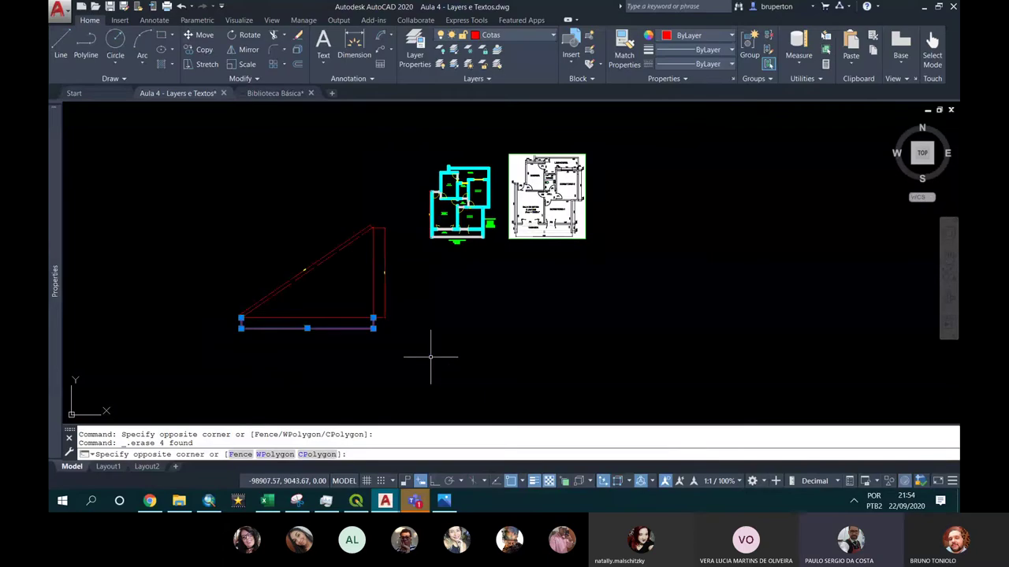
key(Delete)
click(404, 340)
click(270, 198)
key(Delete)
scroll(457, 167, up, 2)
scroll(457, 154, up, 5)
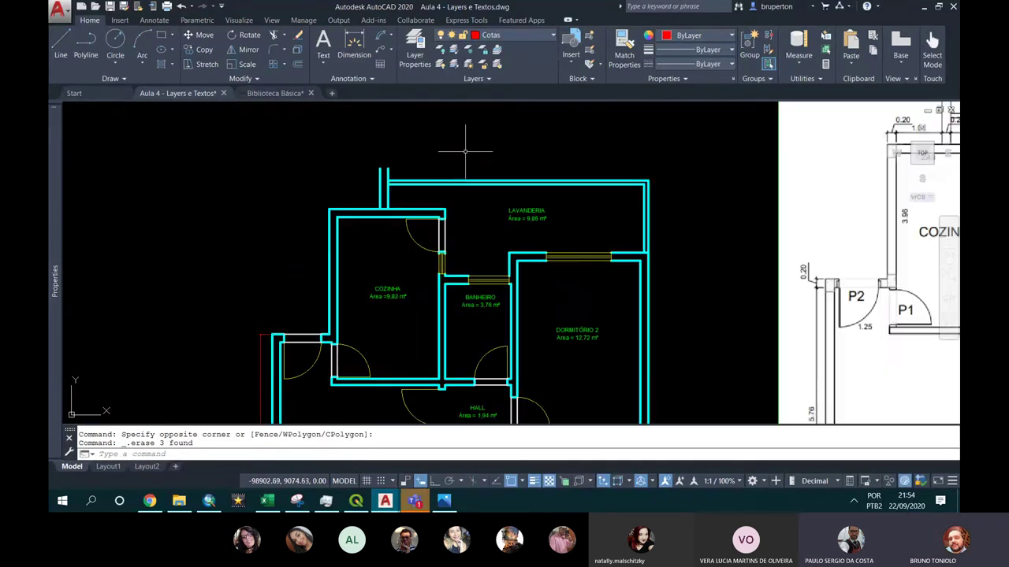
scroll(461, 158, up, 2)
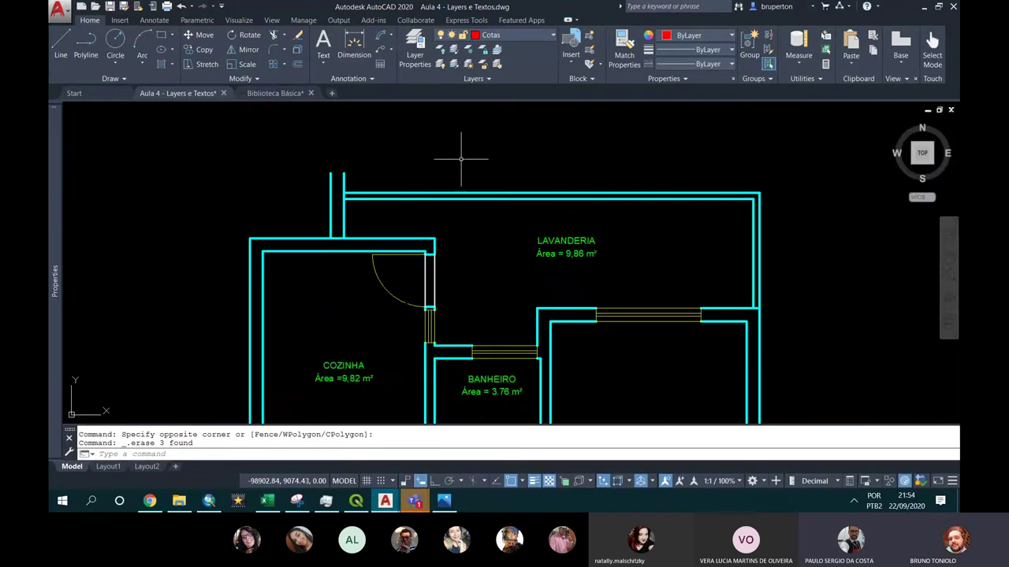
Start a linear dimension from DORMITÓRIO 2's top-right wall corner
click(390, 36)
click(364, 55)
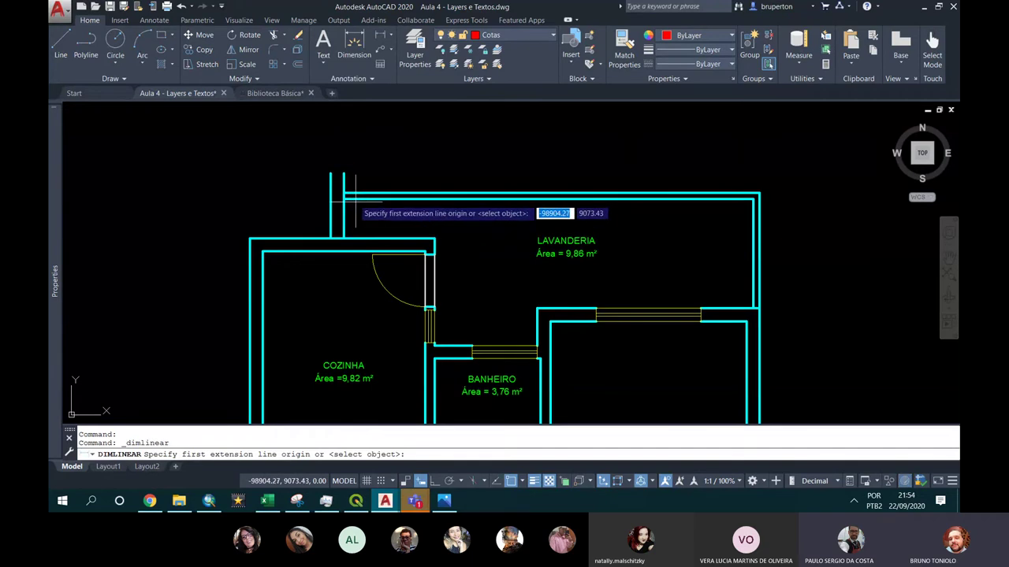
scroll(347, 193, down, 4)
middle_drag(382, 186, 483, 201)
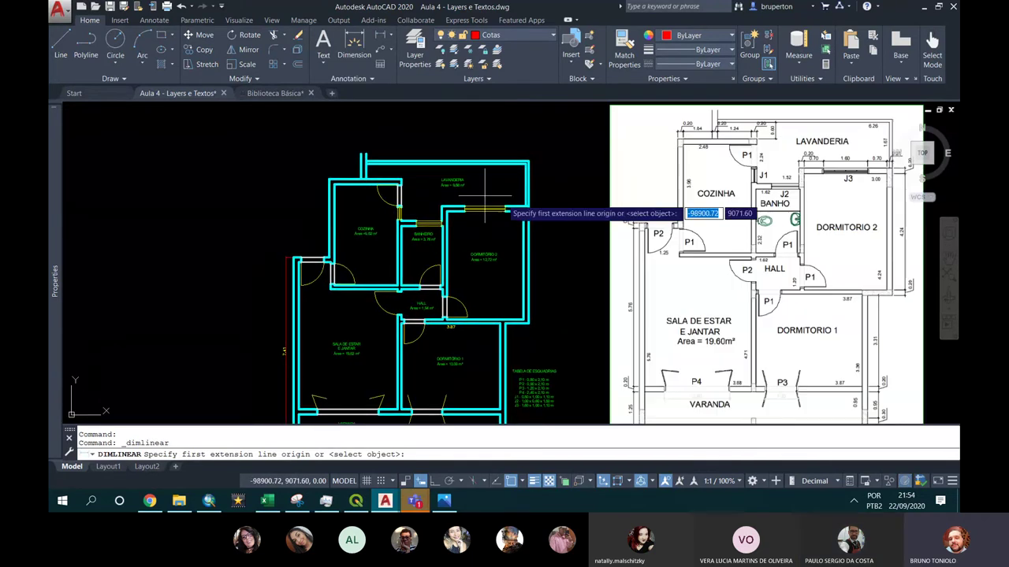
middle_drag(547, 221, 421, 200)
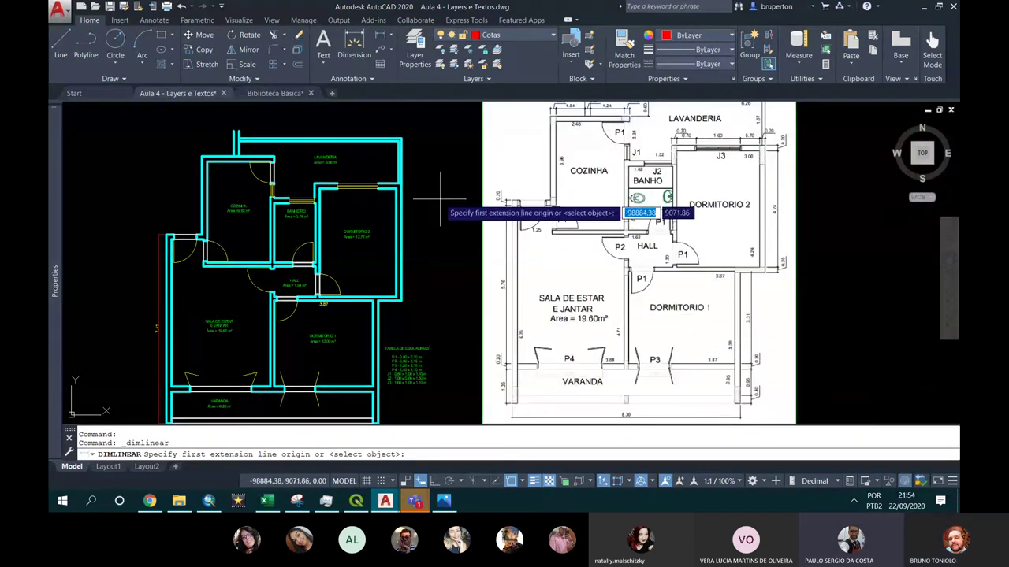
scroll(398, 197, up, 4)
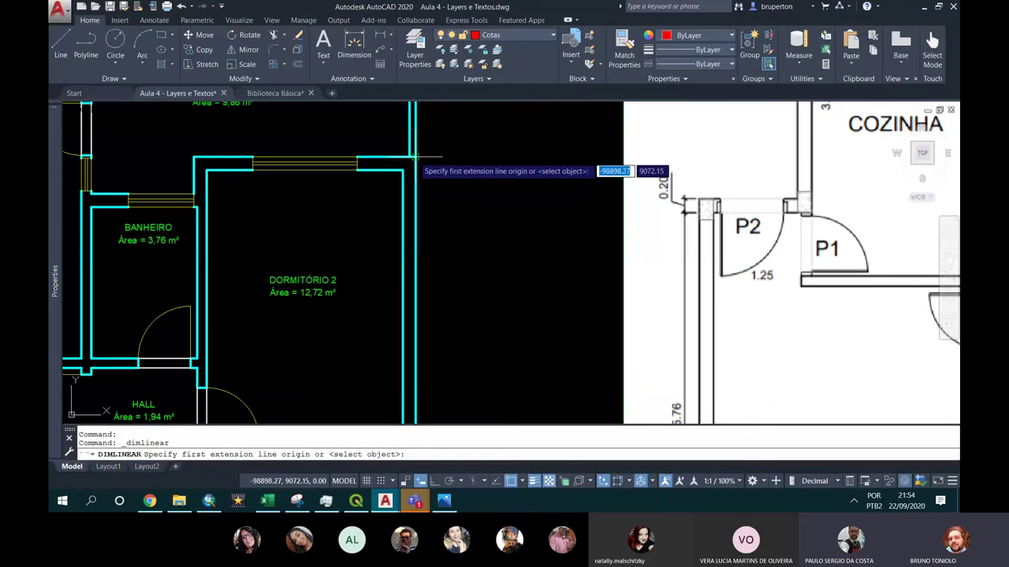
click(410, 160)
scroll(410, 160, down, 4)
scroll(416, 274, up, 4)
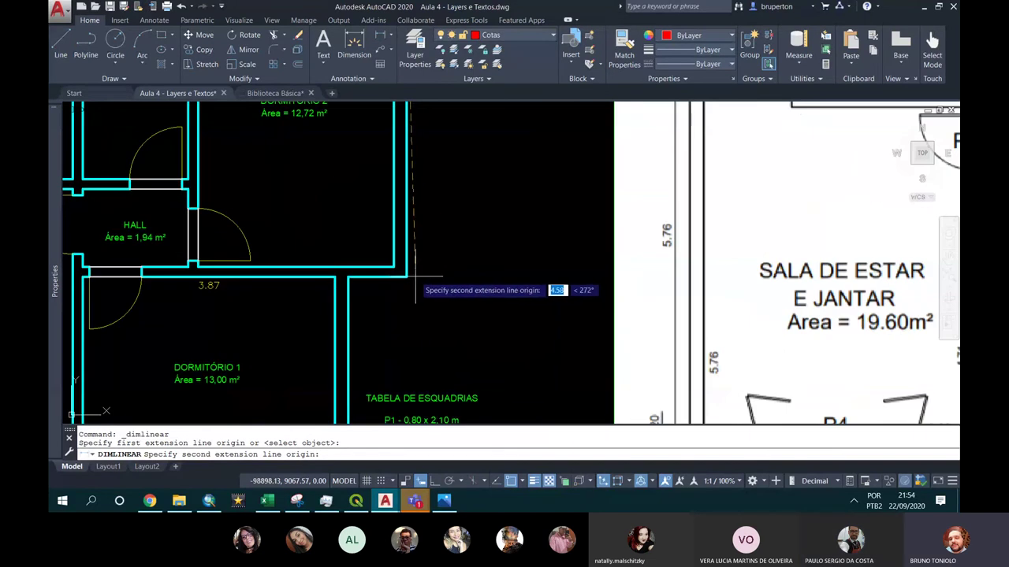
Snap to the lower wall corner and place the vertical 4.59 dimension beside the wall
click(416, 274)
scroll(416, 275, down, 4)
scroll(428, 224, up, 2)
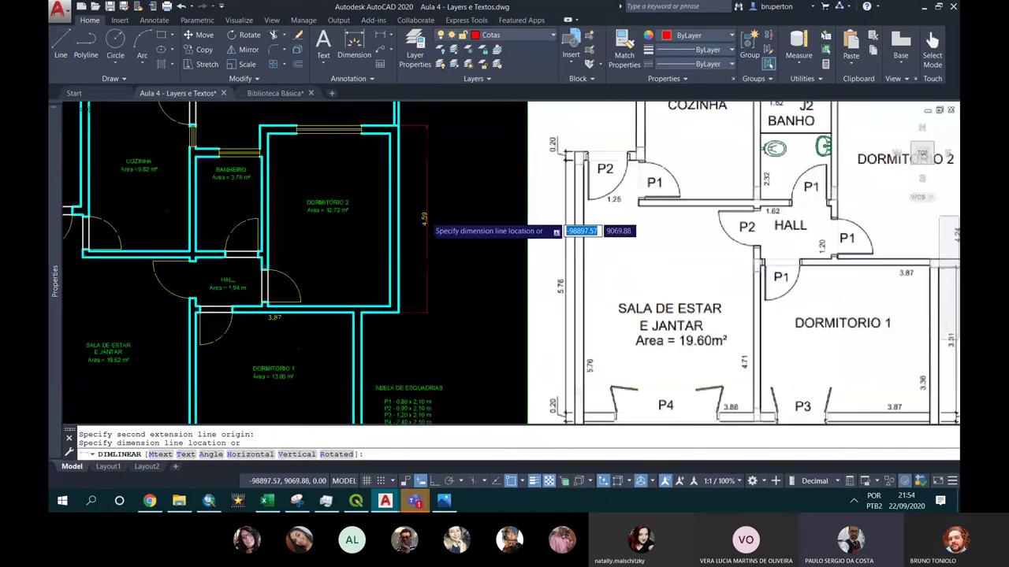
scroll(417, 224, up, 2)
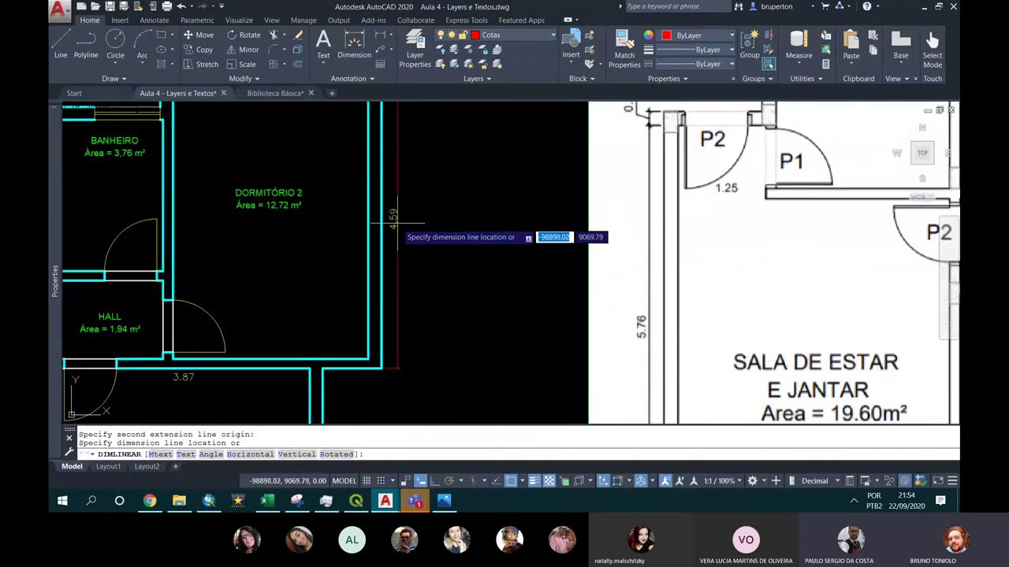
scroll(398, 224, down, 2)
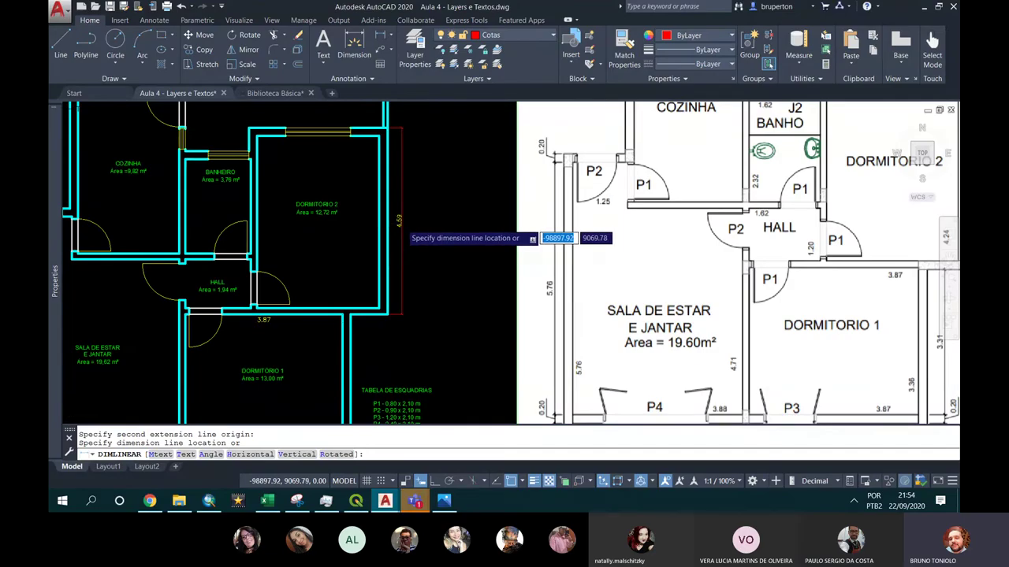
scroll(406, 225, down, 2)
scroll(400, 224, up, 2)
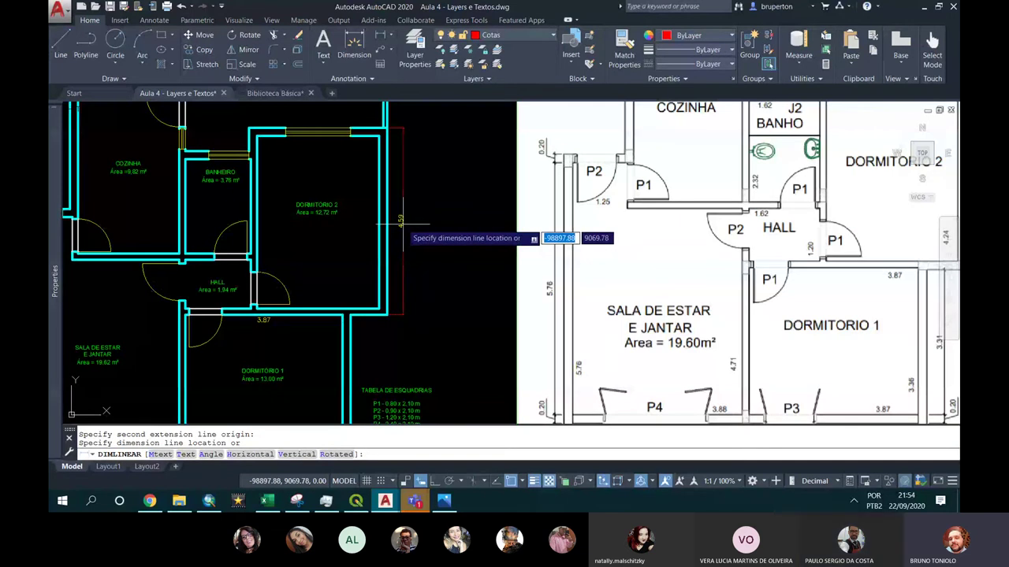
scroll(398, 225, up, 4)
scroll(394, 224, down, 2)
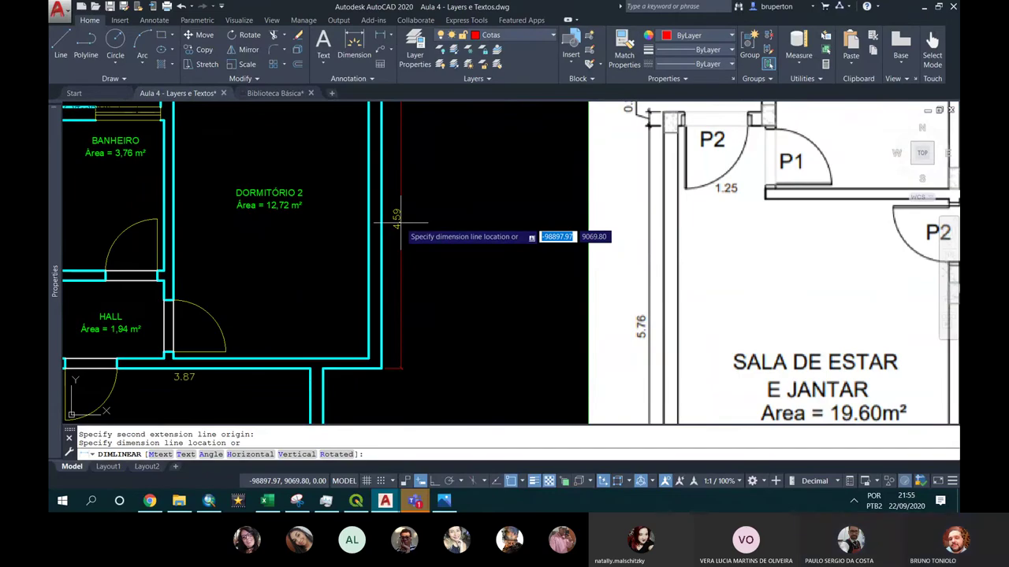
click(401, 225)
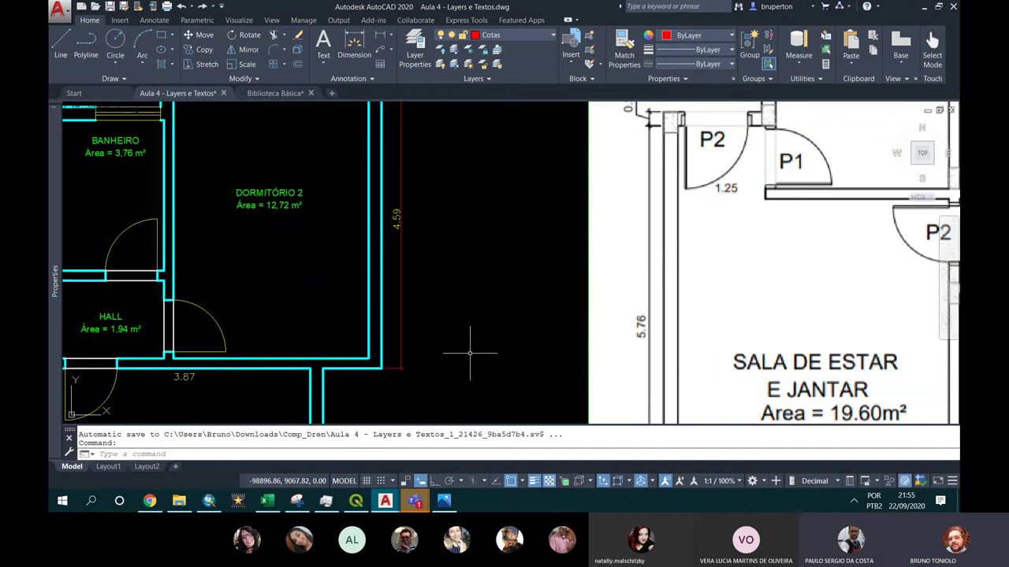
scroll(410, 323, down, 4)
scroll(413, 320, up, 5)
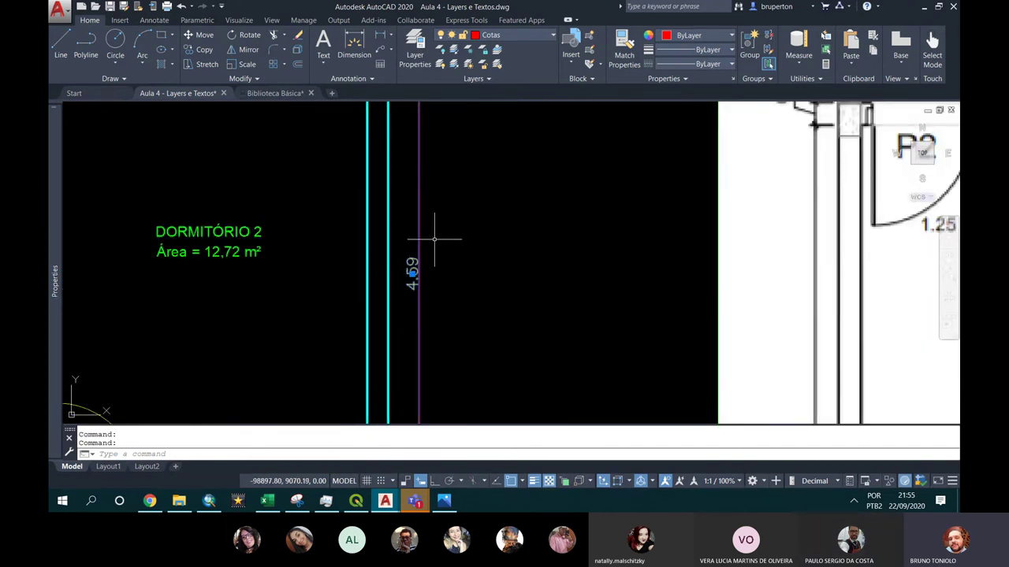
Stretch the 4.59 dimension's grip to move its dimension line further from the wall
scroll(413, 267, down, 2)
scroll(413, 264, down, 2)
scroll(408, 175, up, 3)
scroll(408, 147, up, 5)
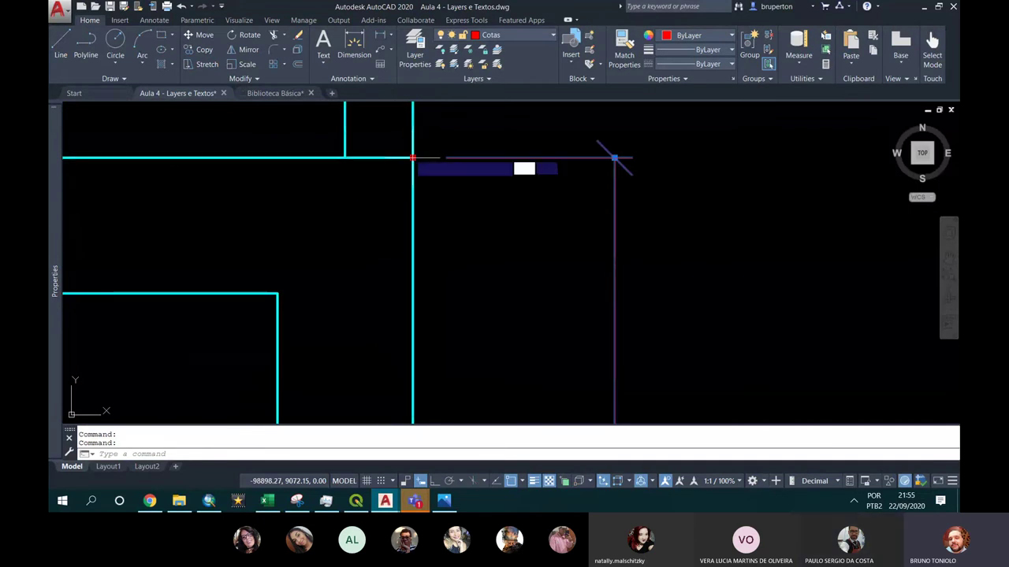
click(413, 157)
scroll(412, 159, down, 2)
scroll(413, 159, down, 2)
mouse_move(419, 206)
middle_down()
mouse_move(467, 166)
mouse_move(448, 268)
middle_up()
scroll(467, 167, down, 3)
scroll(457, 158, up, 2)
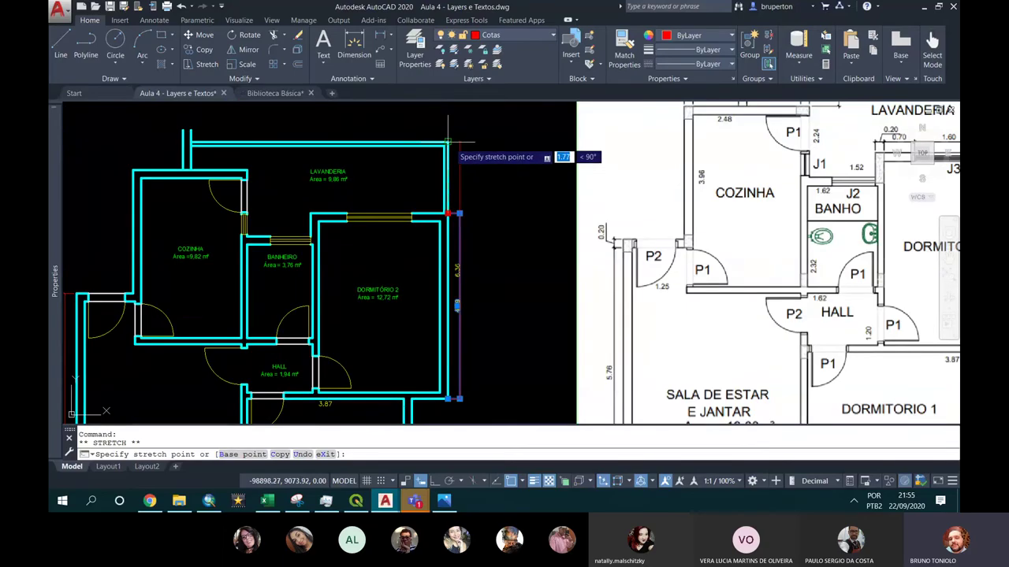
scroll(460, 265, up, 2)
scroll(459, 265, up, 3)
scroll(439, 278, down, 3)
scroll(433, 167, up, 1)
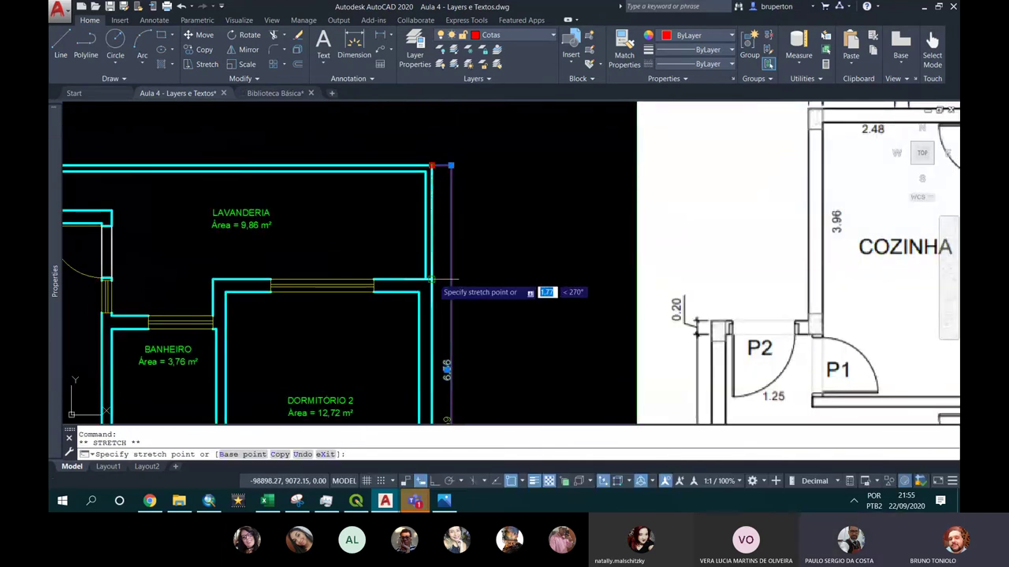
scroll(473, 270, up, 3)
scroll(398, 233, up, 2)
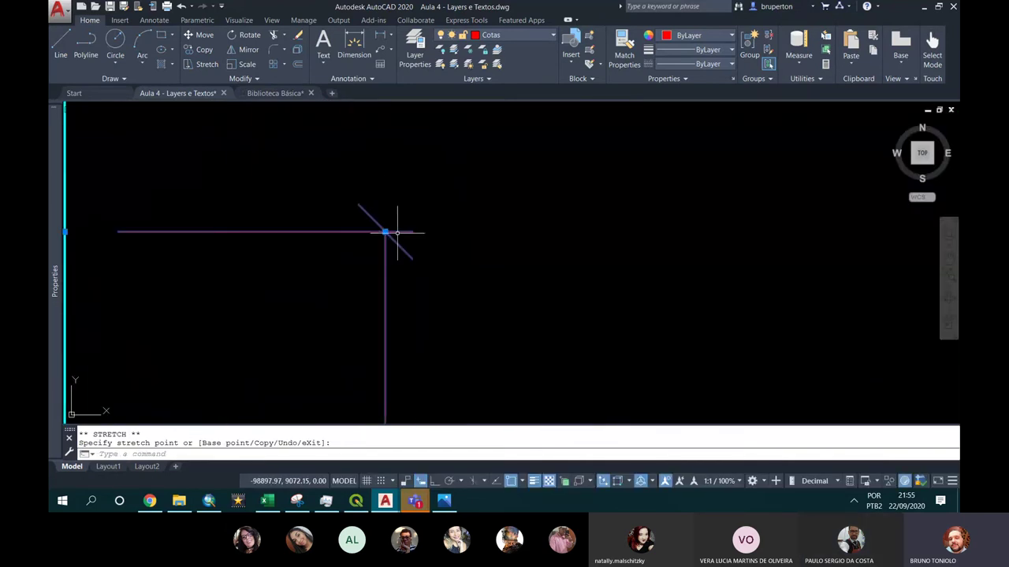
scroll(388, 209, down, 2)
scroll(383, 189, up, 2)
scroll(376, 171, down, 2)
scroll(377, 171, down, 3)
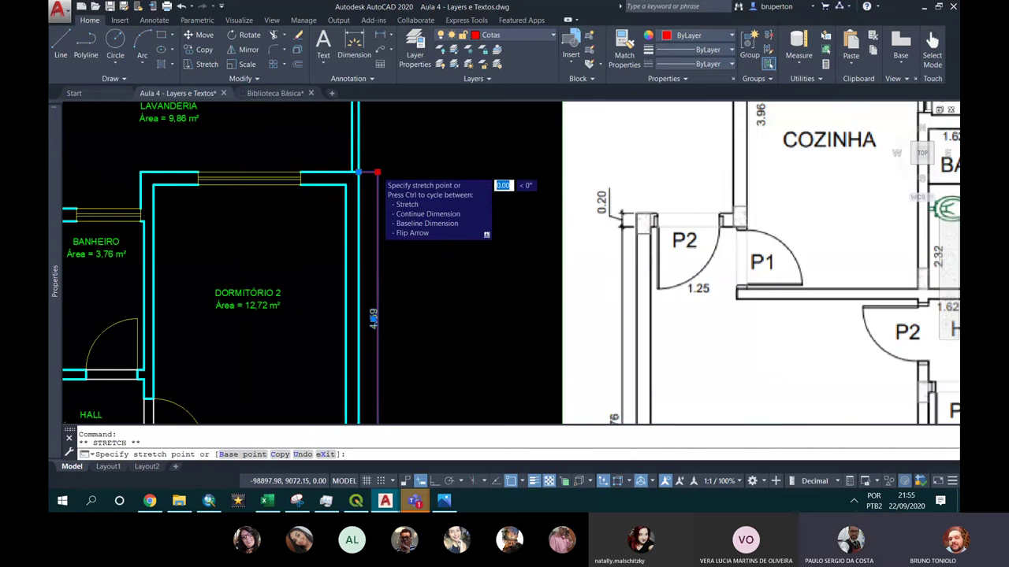
scroll(377, 171, down, 1)
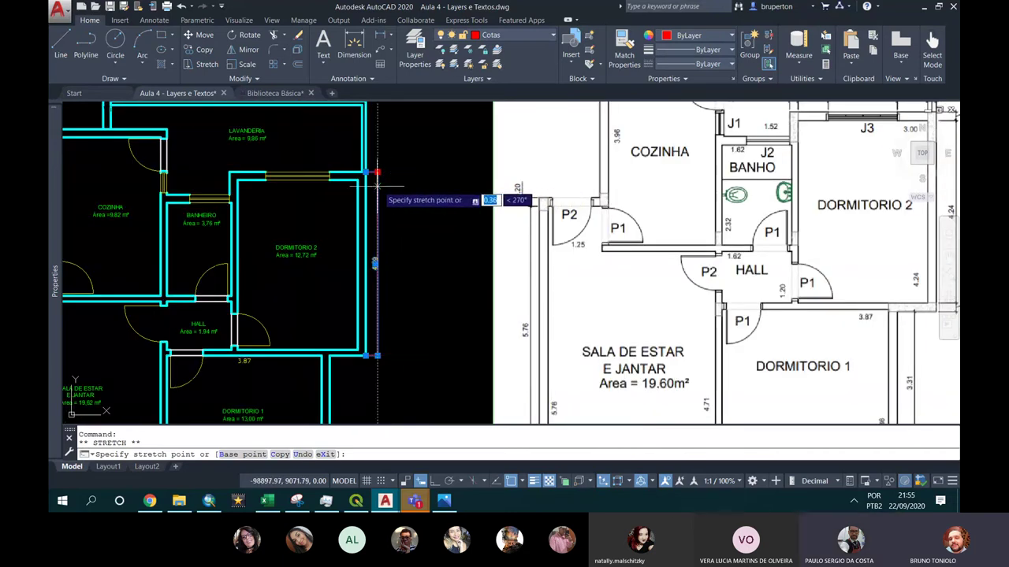
scroll(394, 193, up, 2)
scroll(429, 197, up, 2)
scroll(429, 189, down, 2)
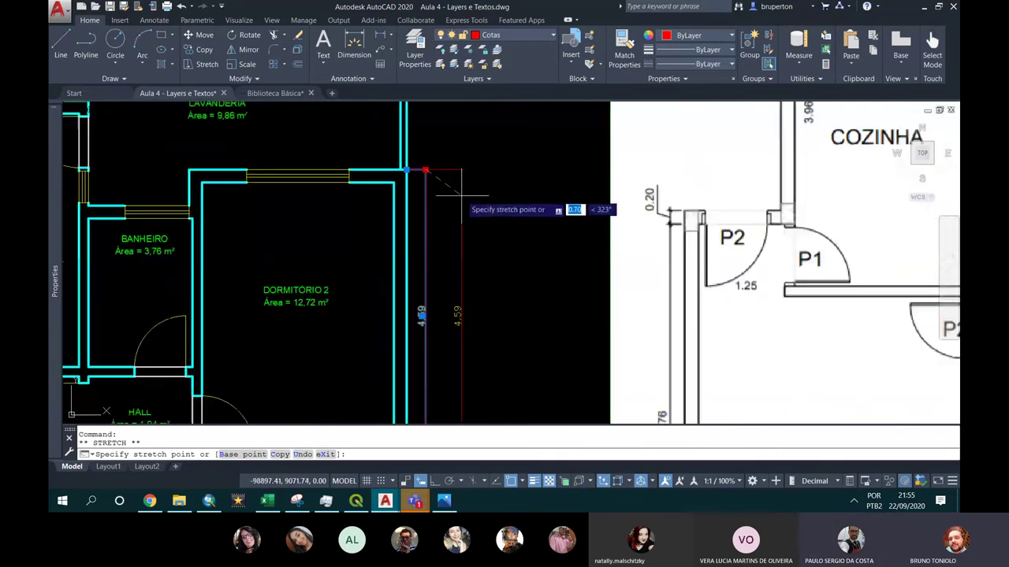
scroll(473, 195, down, 2)
scroll(480, 197, up, 2)
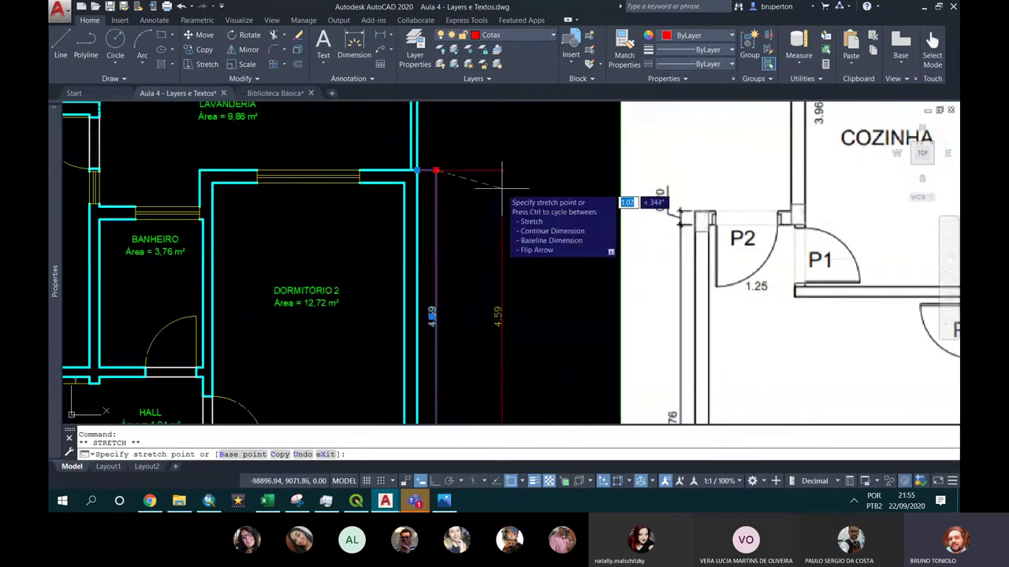
click(486, 206)
Move the 4.59 text lower along the dimension line
scroll(477, 313, up, 5)
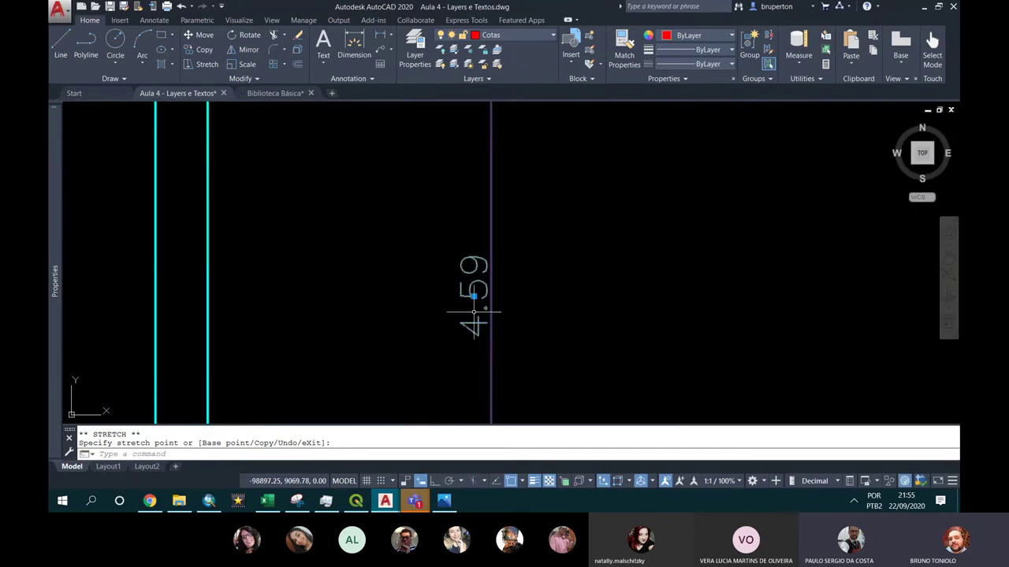
click(474, 296)
scroll(472, 295, down, 6)
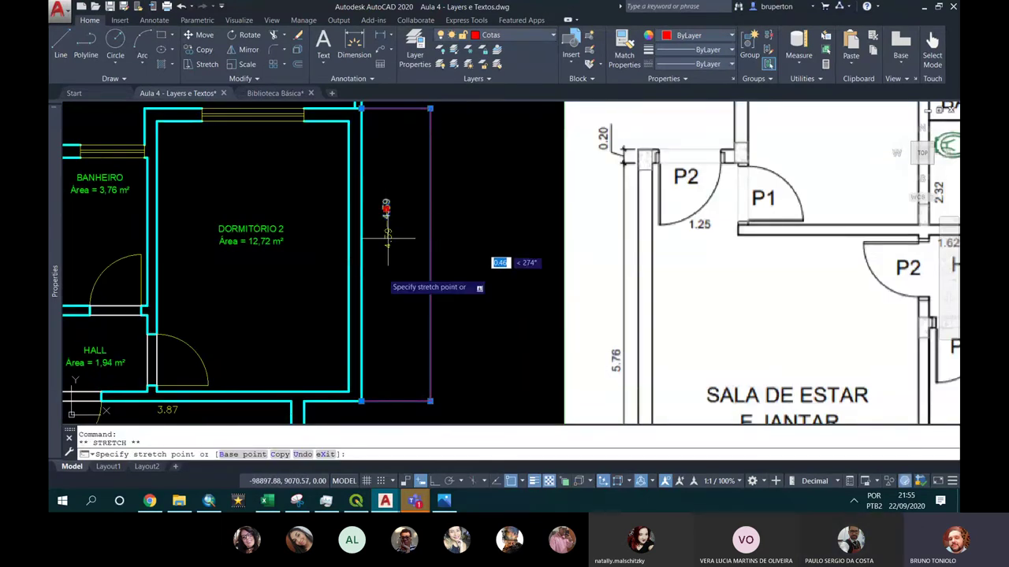
click(390, 304)
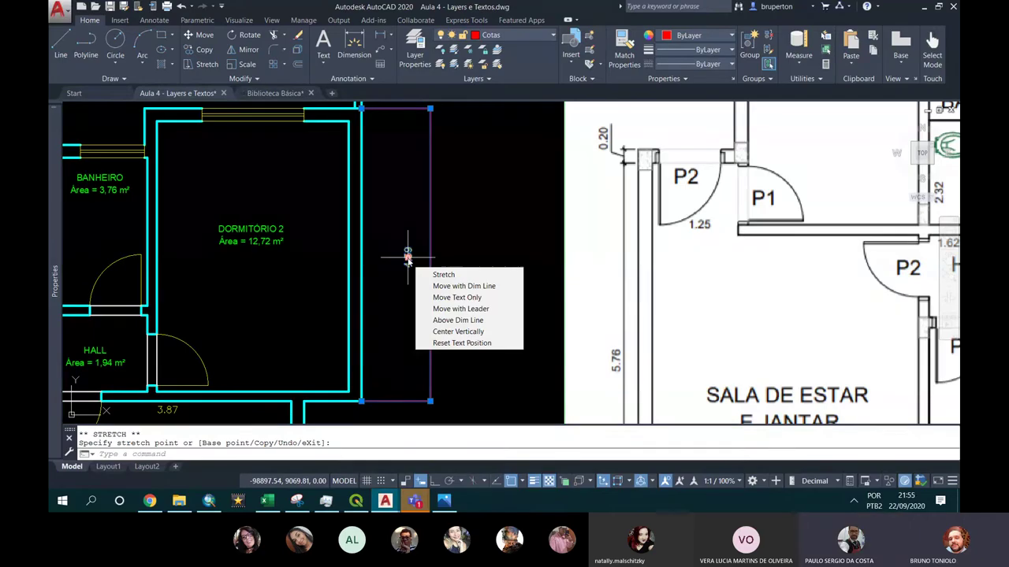
scroll(517, 257, down, 4)
scroll(607, 118, up, 3)
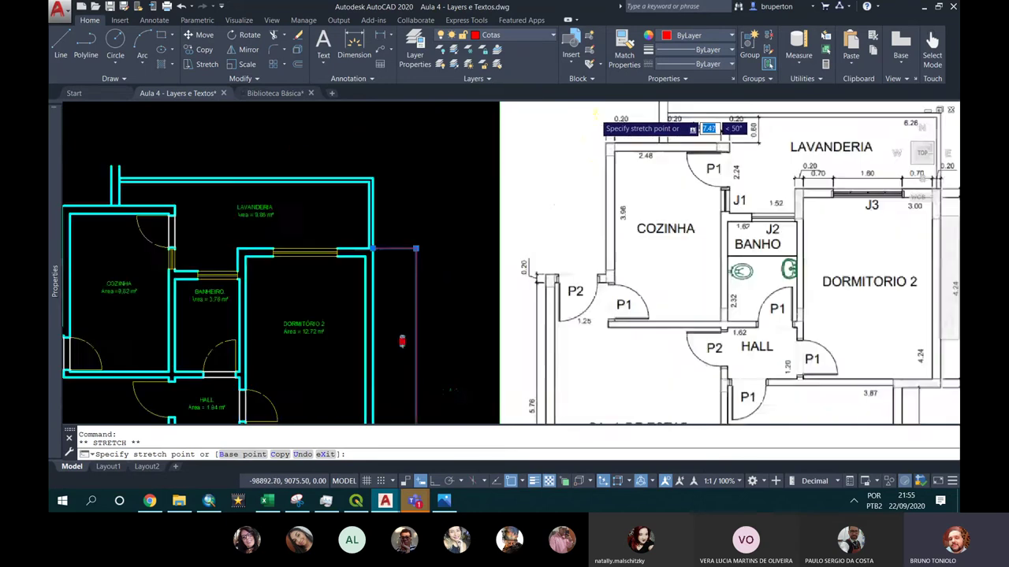
scroll(630, 149, up, 5)
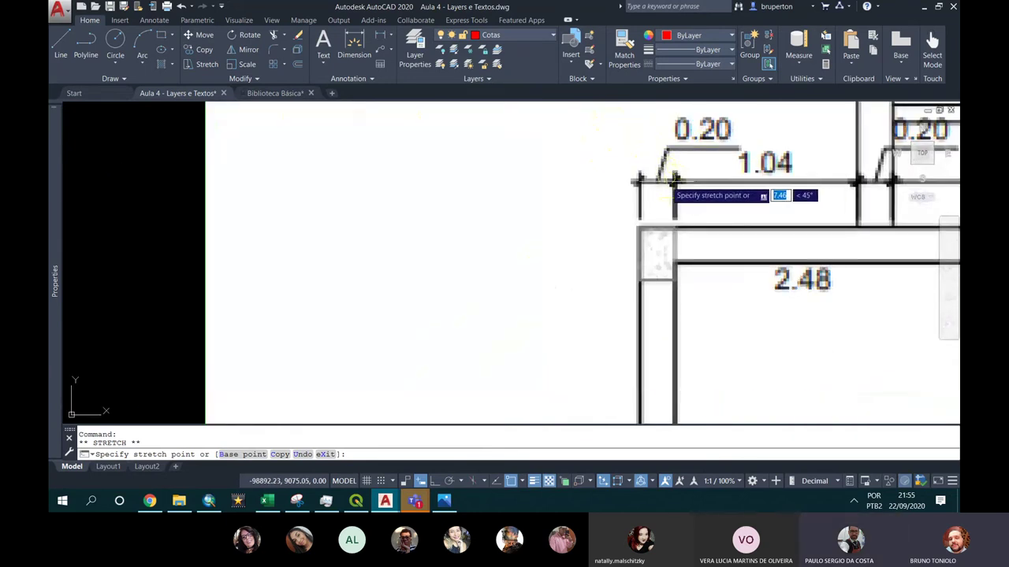
scroll(551, 181, down, 5)
scroll(437, 284, up, 2)
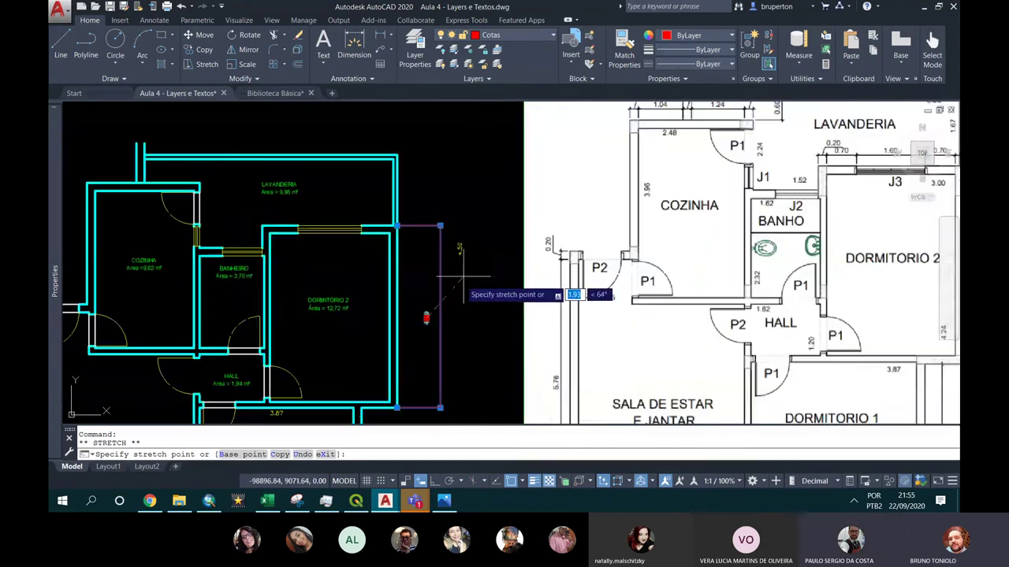
scroll(440, 315, up, 3)
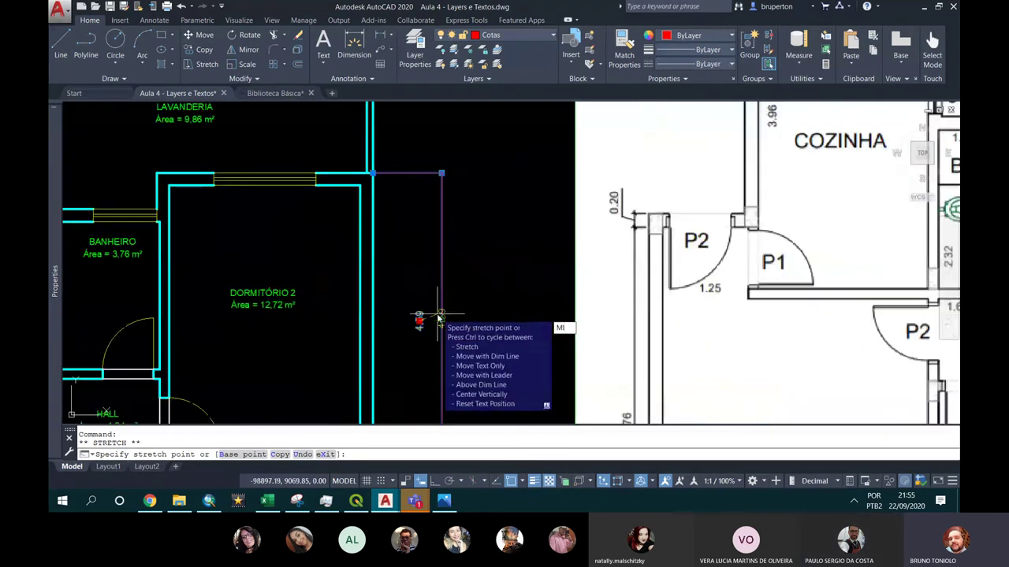
Cancel the stretch and undo the unwanted grip edits with Ctrl+Z
key(Escape)
key(Escape)
key(ctrl+z)
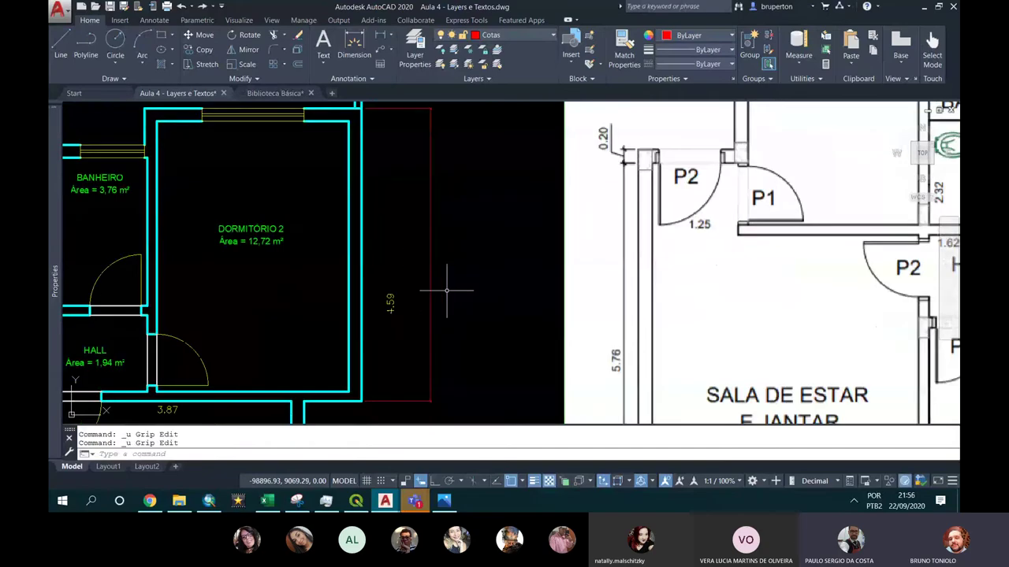
key(ctrl+z)
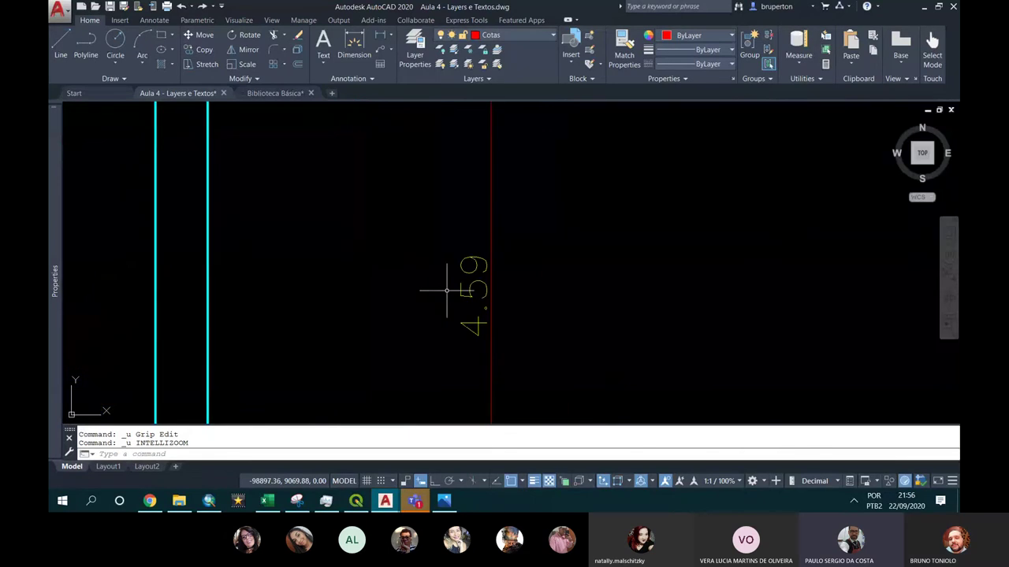
scroll(447, 291, down, 3)
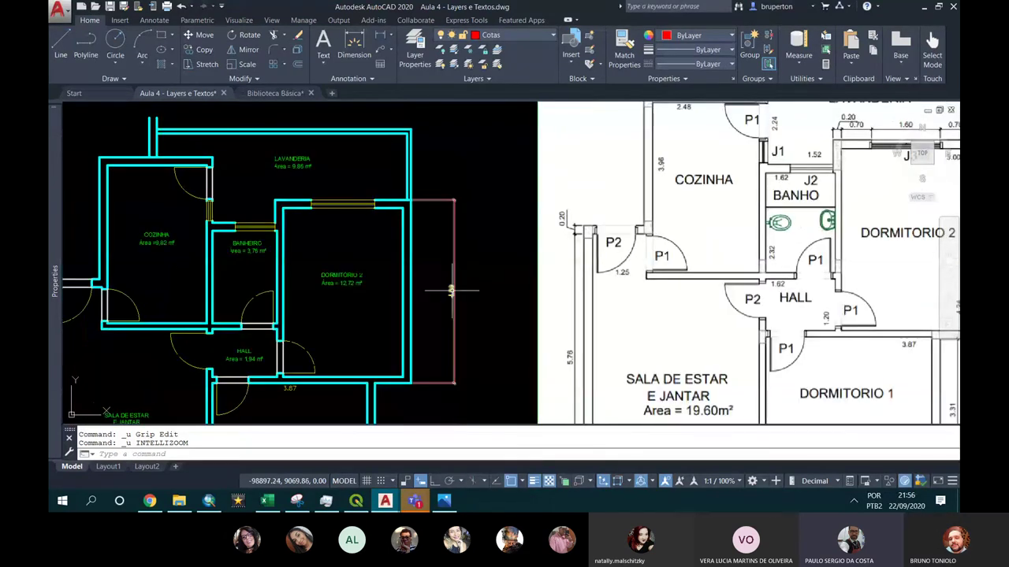
scroll(451, 291, up, 6)
click(449, 291)
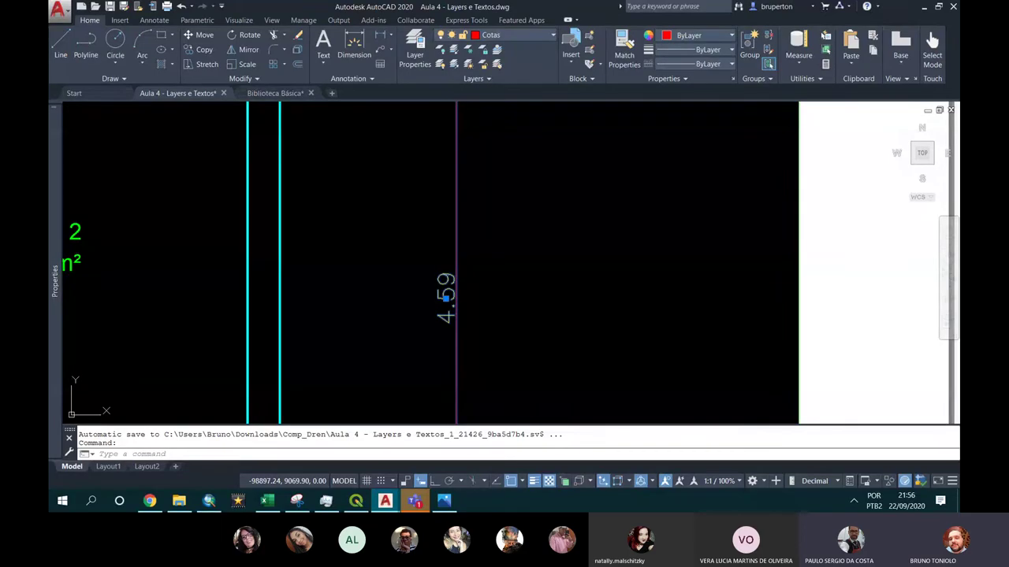
Override the Dormitório 2 vertical dimension text, replacing 4.59 with the word 'cota'
double_click(444, 281)
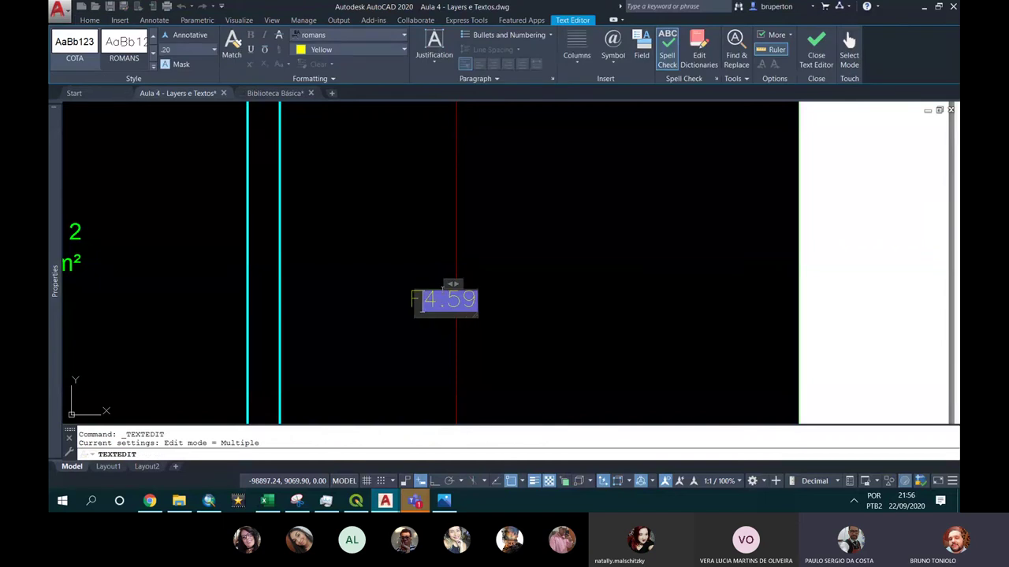
text(FDJFSJFHSJFH)
key(BackSpace)
key(BackSpace)
key(BackSpace)
key(BackSpace)
key(BackSpace)
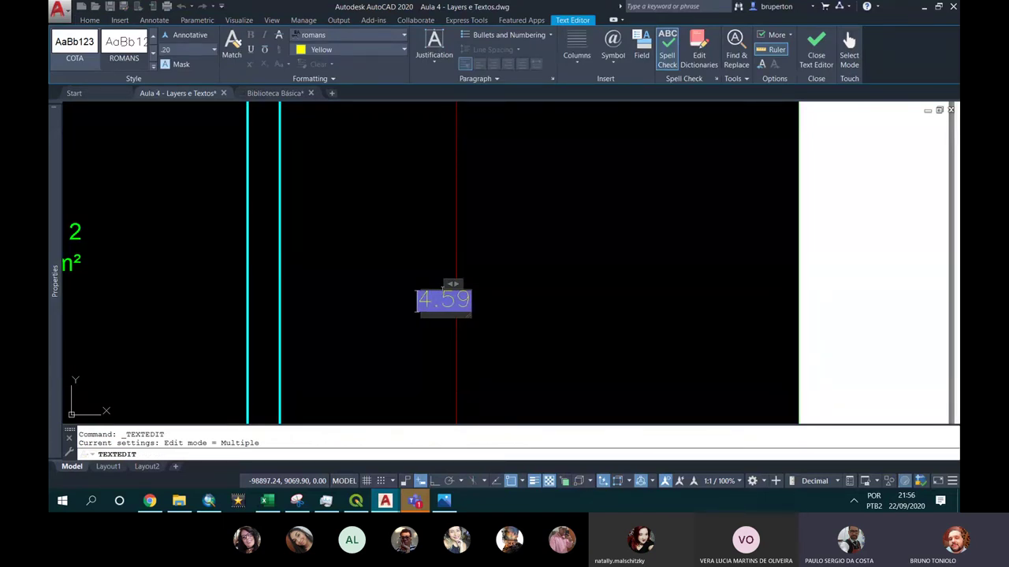
text(cota)
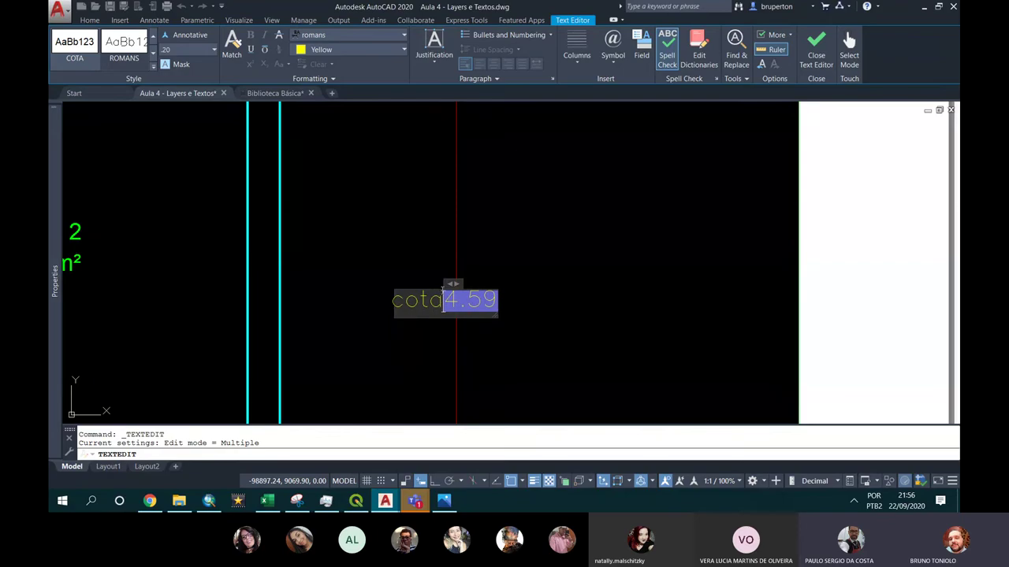
key(Delete)
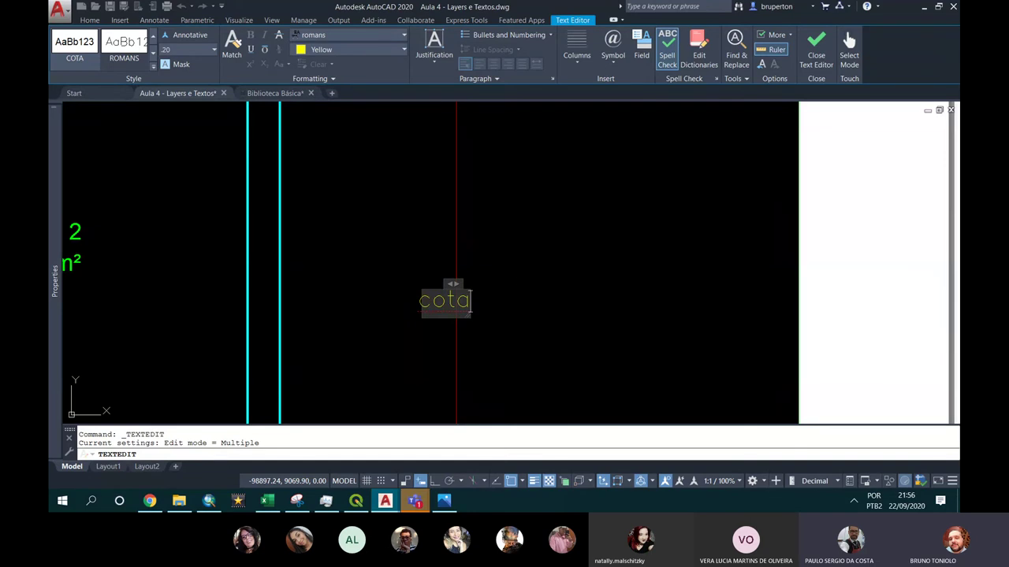
click(481, 226)
scroll(472, 236, down, 2)
scroll(465, 245, down, 2)
scroll(461, 246, down, 1)
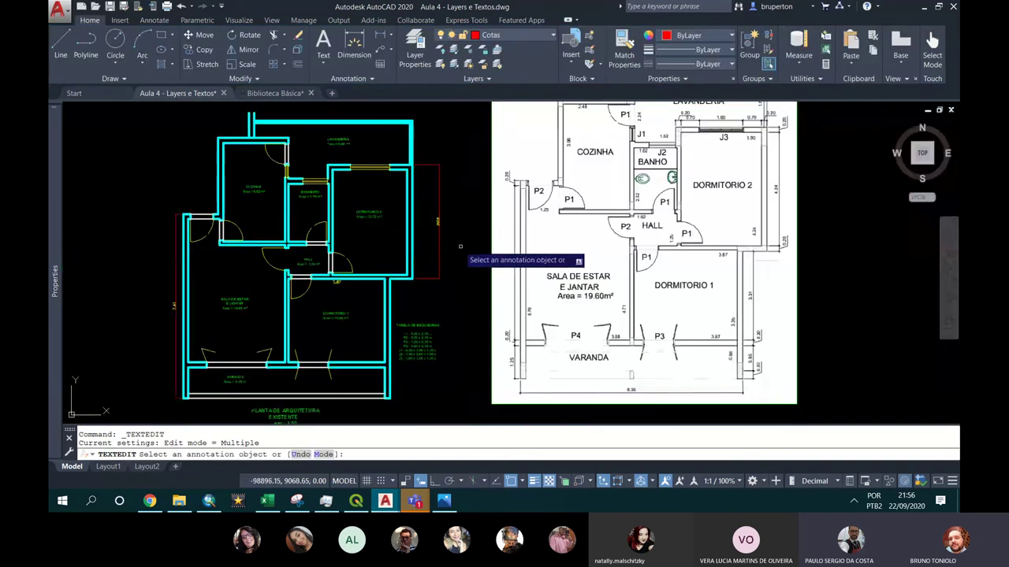
scroll(435, 213, up, 5)
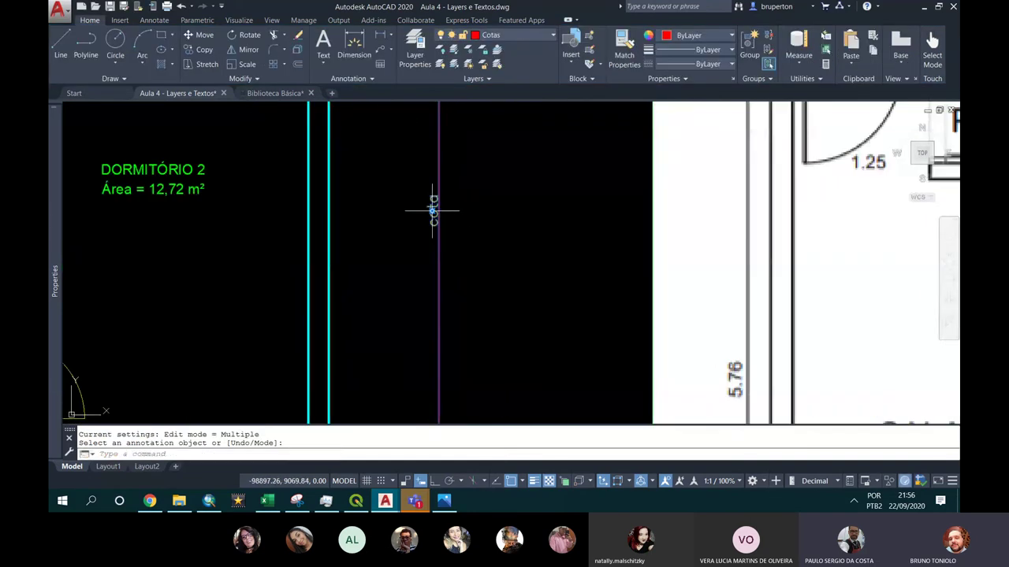
key(Return)
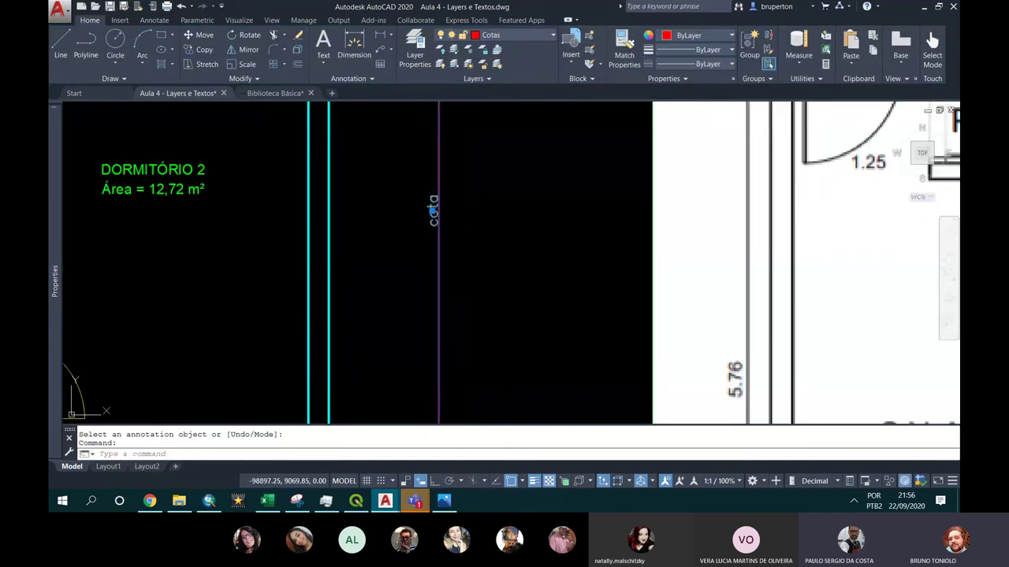
Edit the 'cota' dimension text back to 4.59
double_click(433, 209)
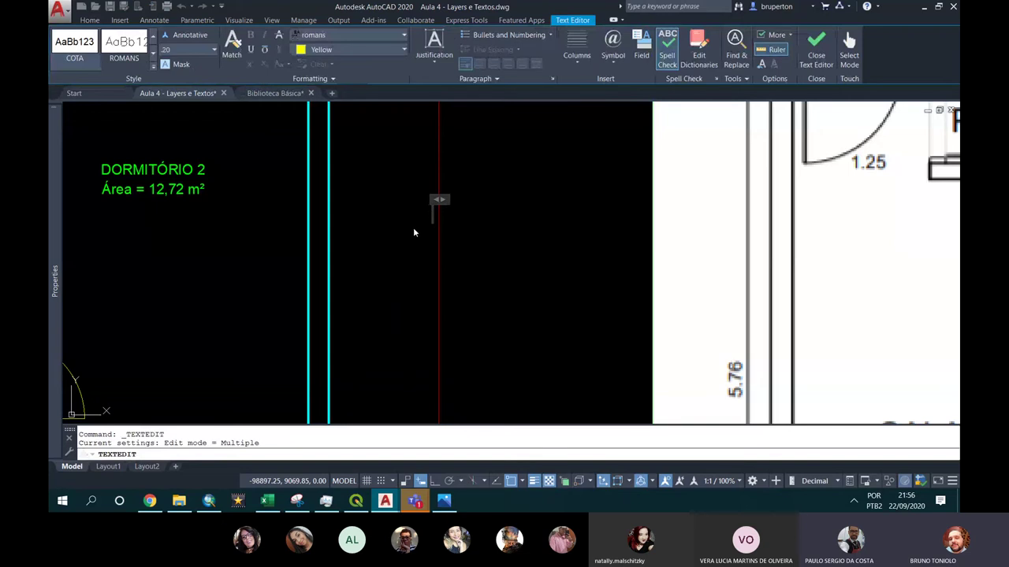
text(4.59)
click(414, 231)
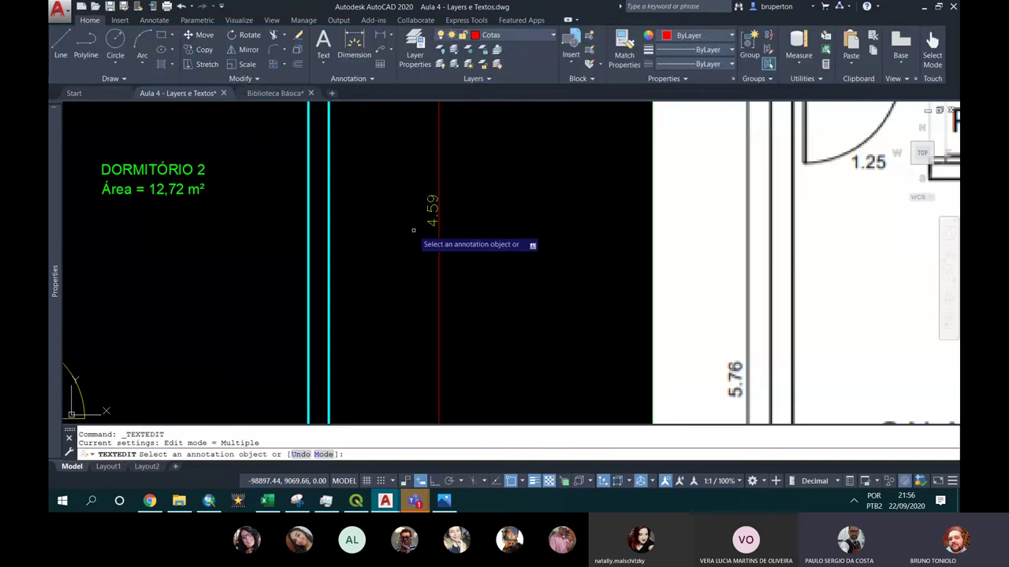
scroll(414, 231, down, 5)
key(Escape)
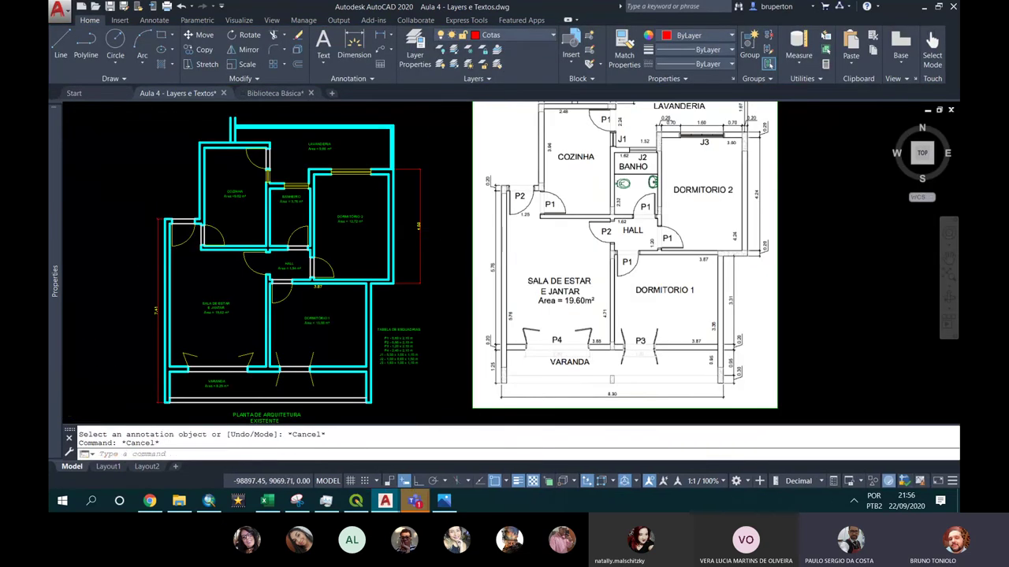
Pan to Dormitório 2 and select its 4.59 vertical dimension
scroll(413, 230, up, 2)
scroll(441, 244, up, 4)
scroll(466, 263, down, 2)
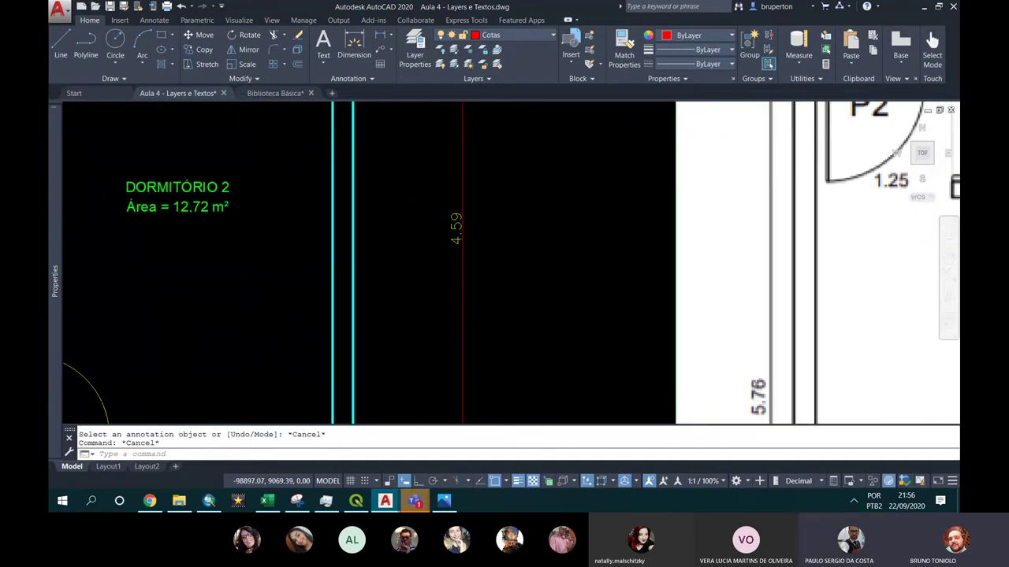
scroll(453, 221, down, 2)
mouse_move(452, 241)
middle_down()
mouse_move(458, 266)
mouse_move(492, 292)
middle_up()
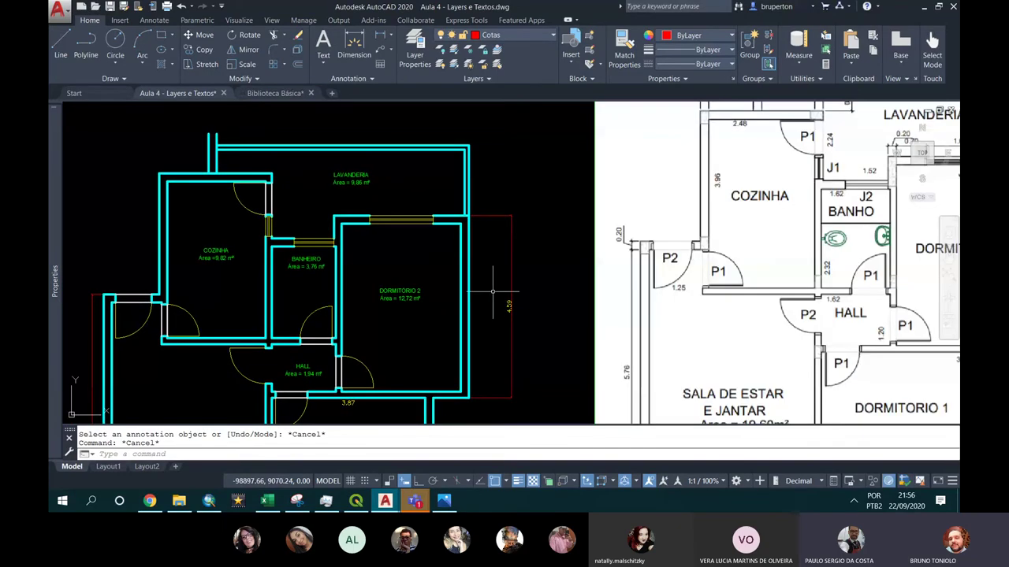
scroll(488, 331, up, 2)
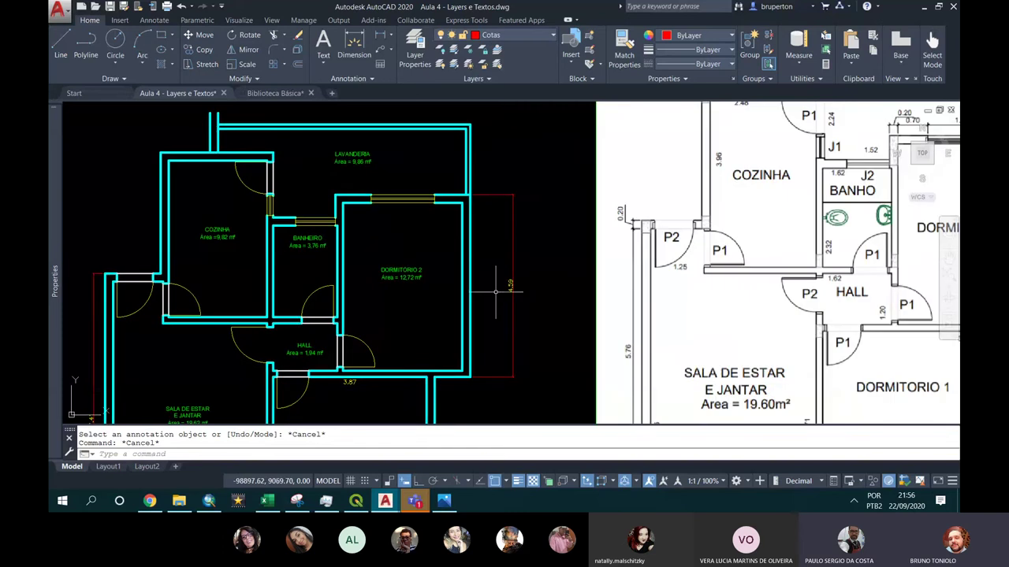
scroll(484, 339, up, 2)
click(538, 263)
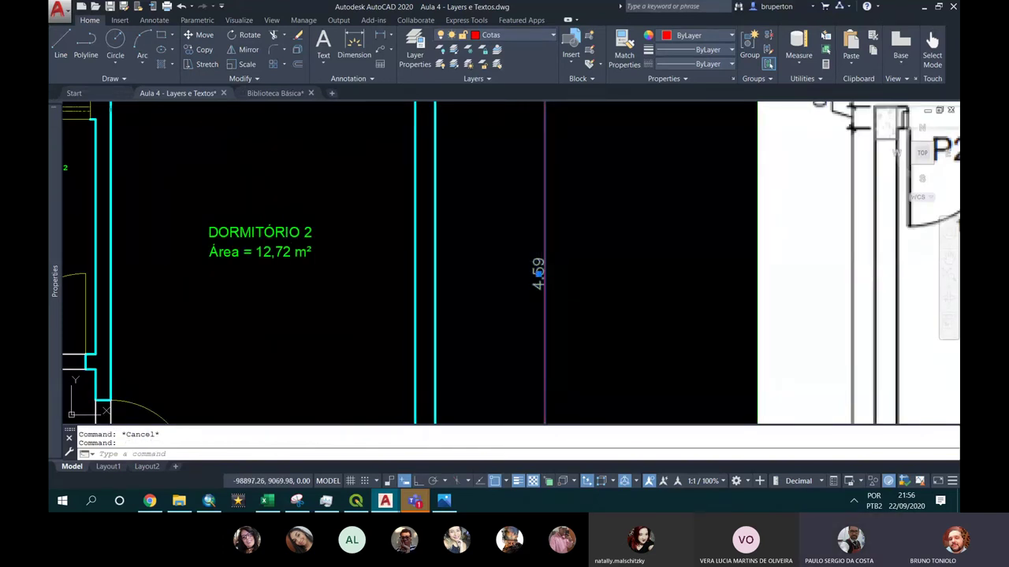
Delete the 4.59 dimension text and keep the changes at the save-changes prompt
double_click(538, 272)
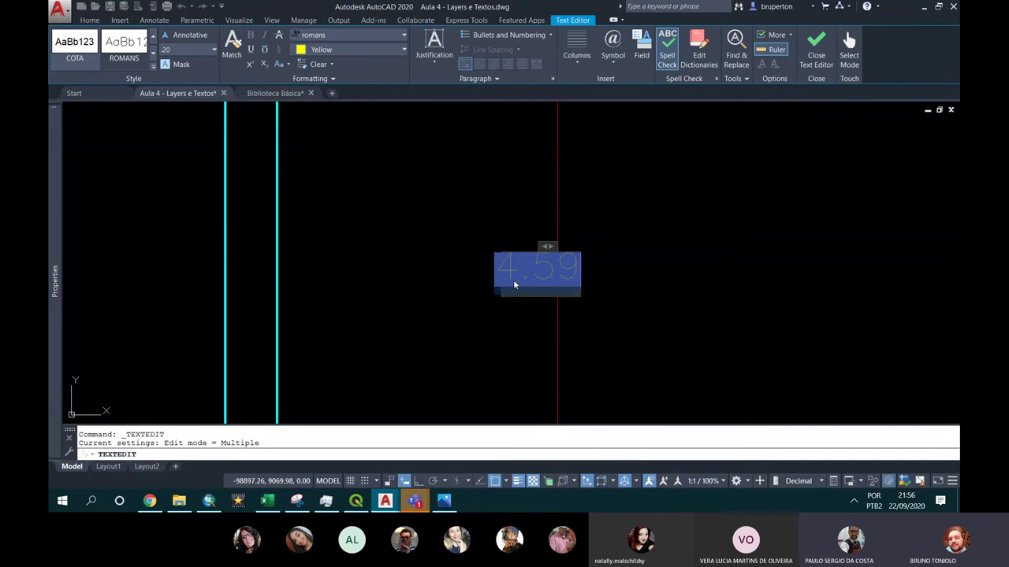
text(dfs)
key(BackSpace)
key(BackSpace)
key(BackSpace)
key(BackSpace)
text(fdfdf)
key(Escape)
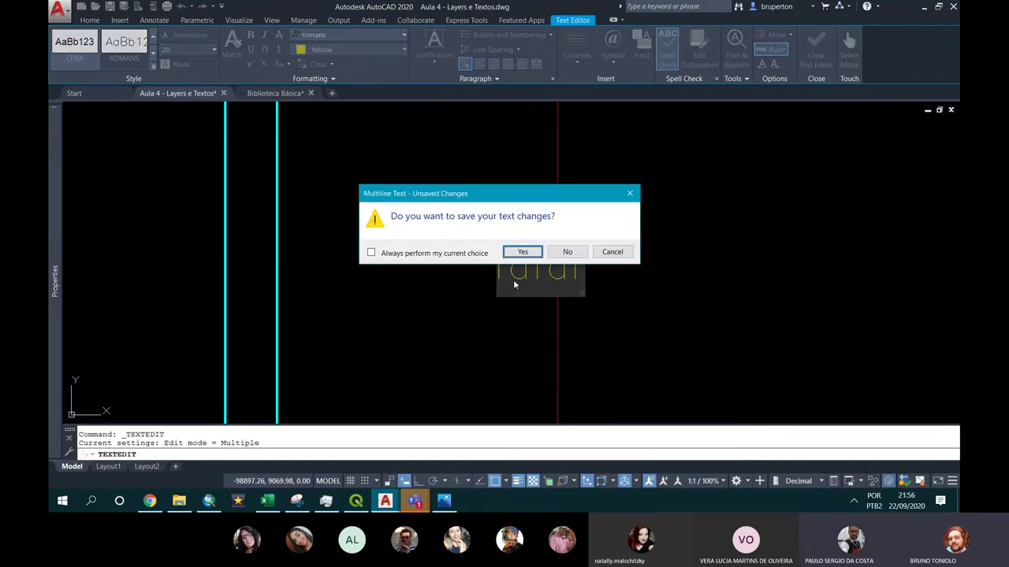
key(Tab)
key(Left)
key(Right)
key(Left)
key(Right)
key(Left)
key(Right)
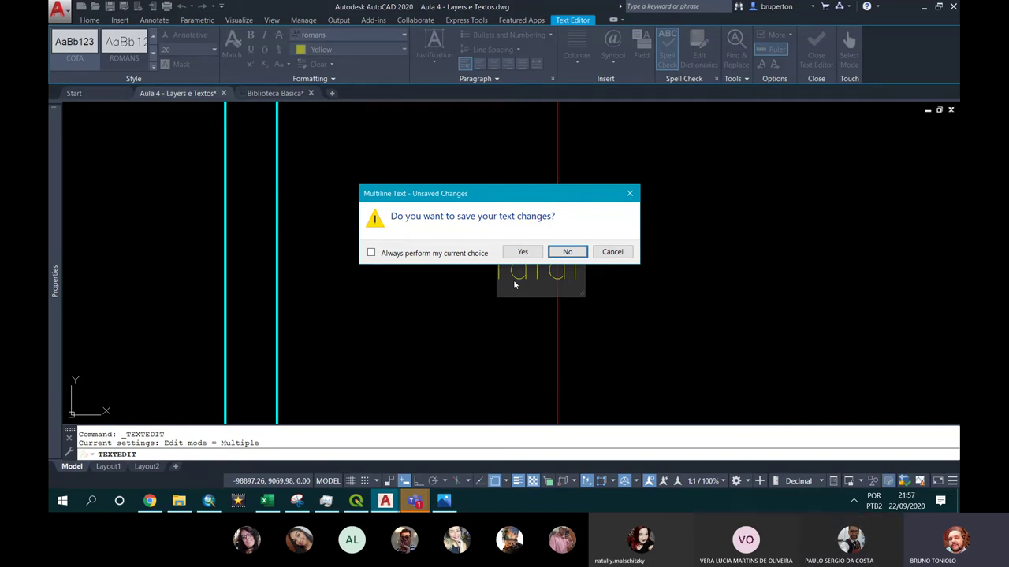
key(Left)
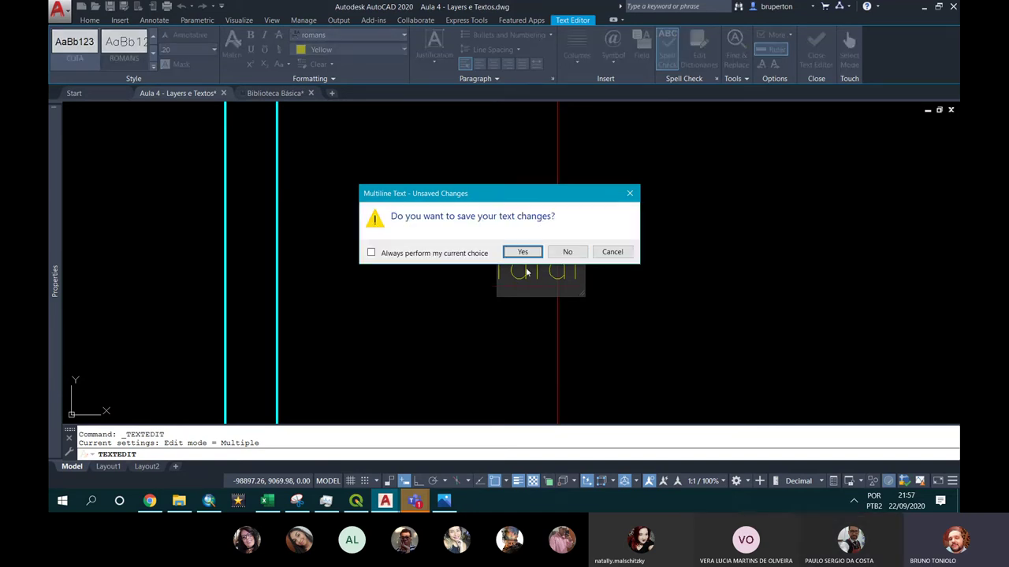
key(Return)
key(Escape)
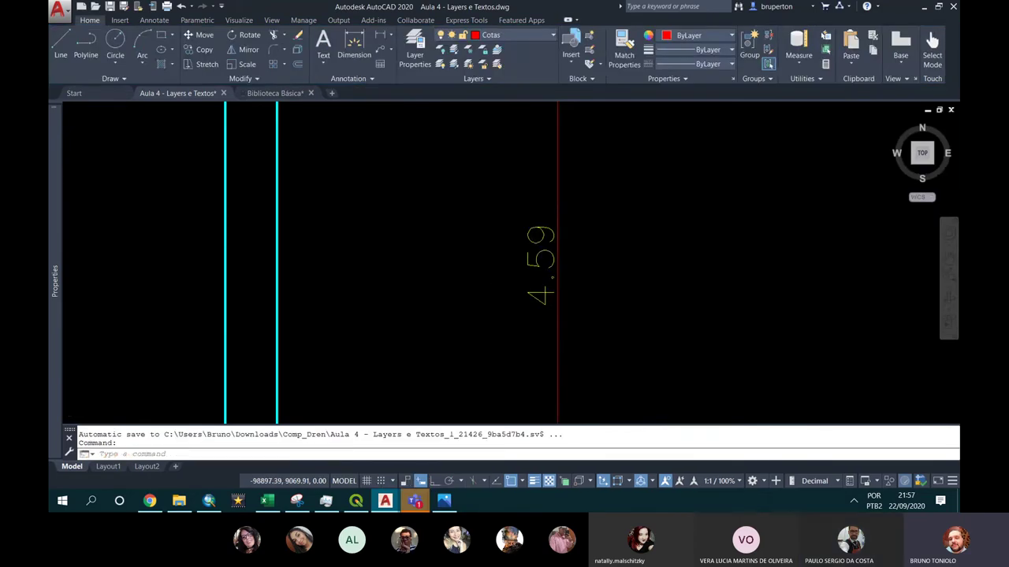
Re-edit the Dormitório 2 dimension so its text reads 4.70
scroll(513, 256, down, 5)
scroll(513, 256, down, 2)
scroll(513, 256, up, 6)
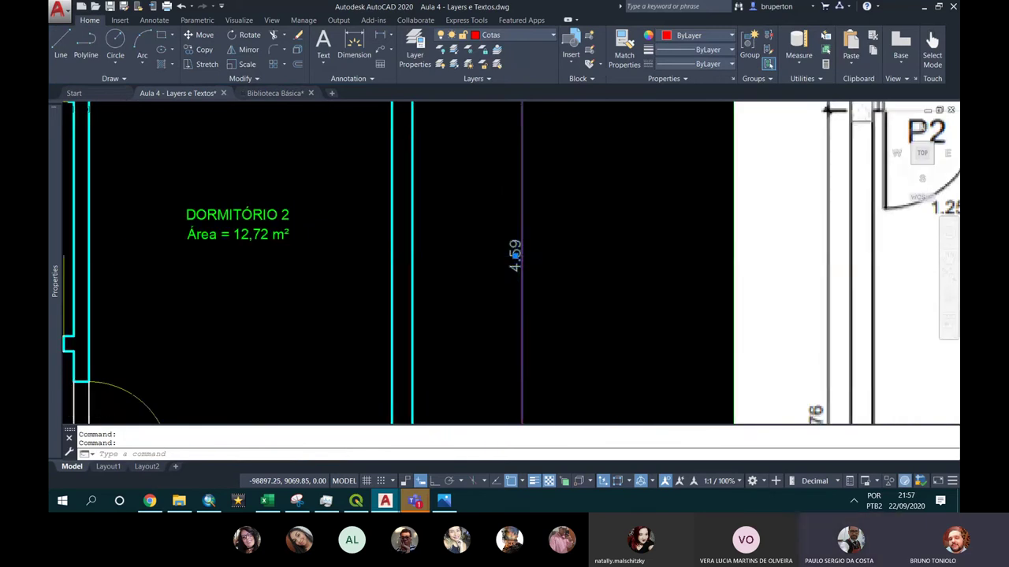
scroll(514, 254, up, 2)
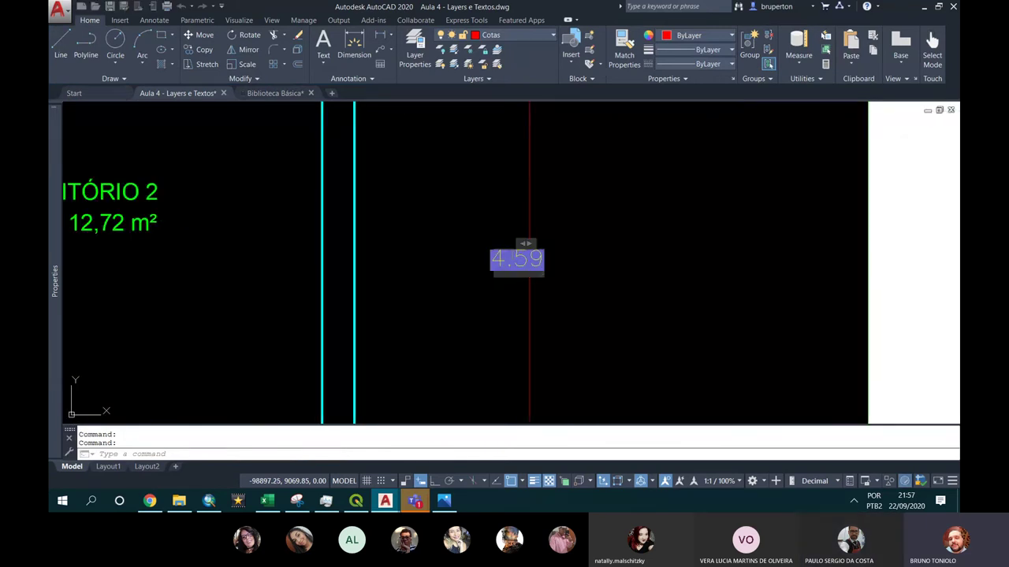
double_click(513, 259)
text(4.7)
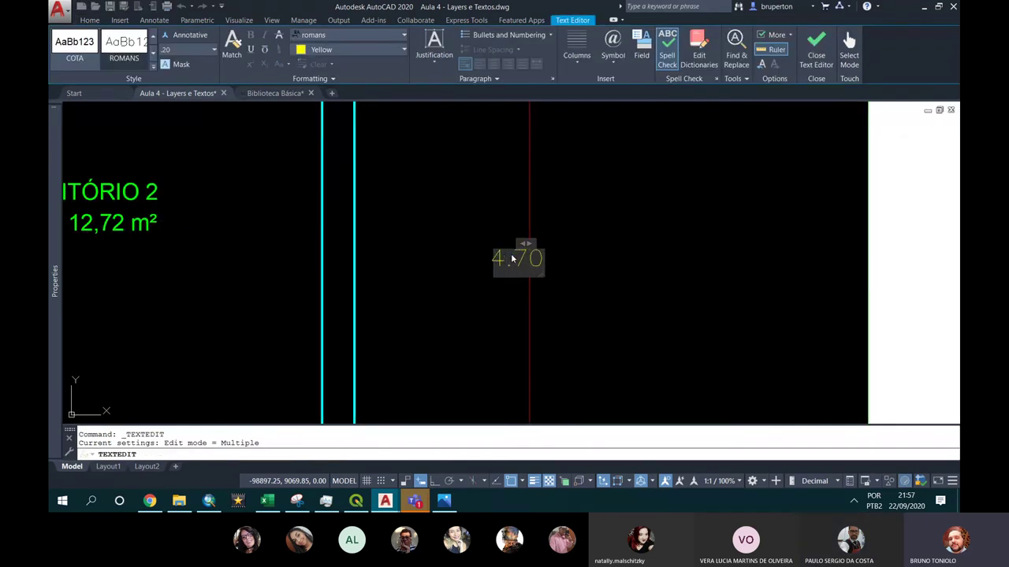
click(493, 286)
scroll(504, 272, down, 3)
scroll(473, 236, down, 2)
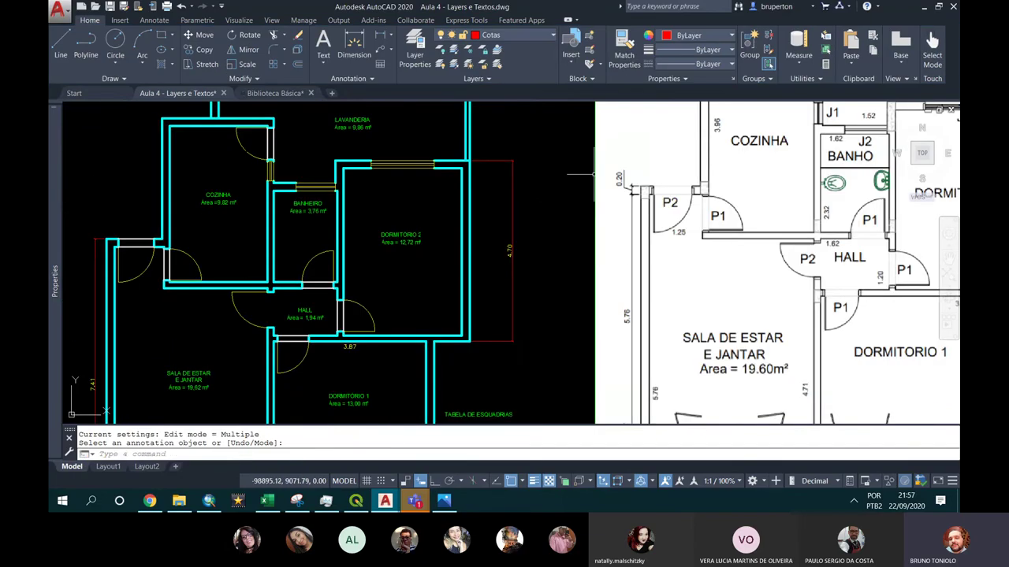
scroll(432, 237, up, 2)
click(802, 61)
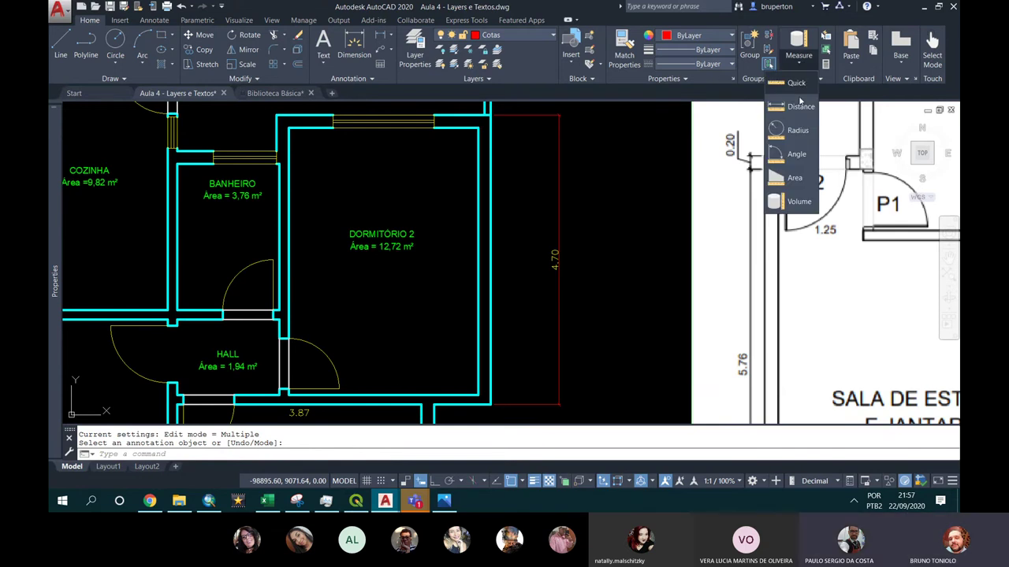
Start measuring a distance from Dormitório 2's corner, then cancel the measurement
click(800, 106)
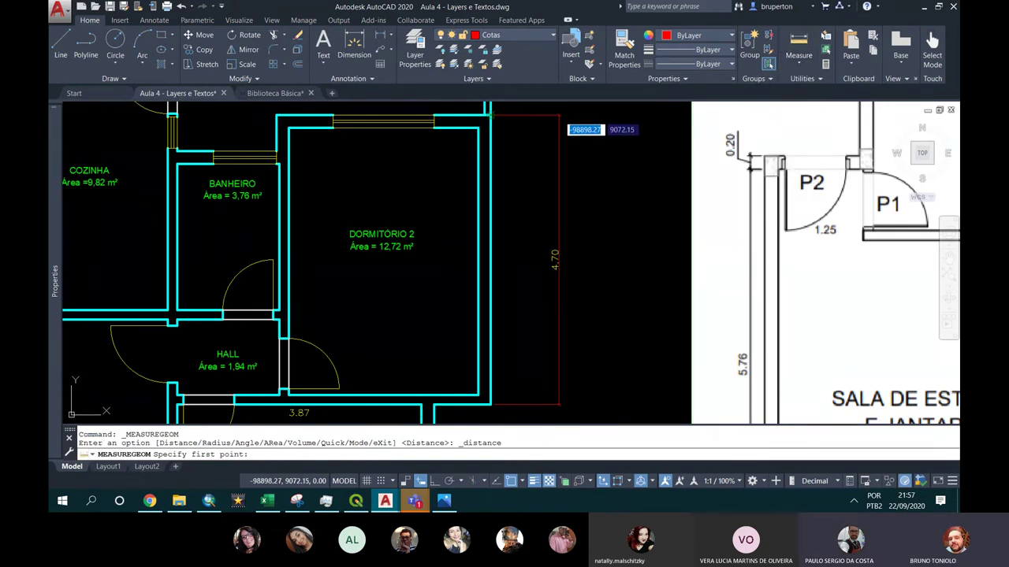
click(492, 110)
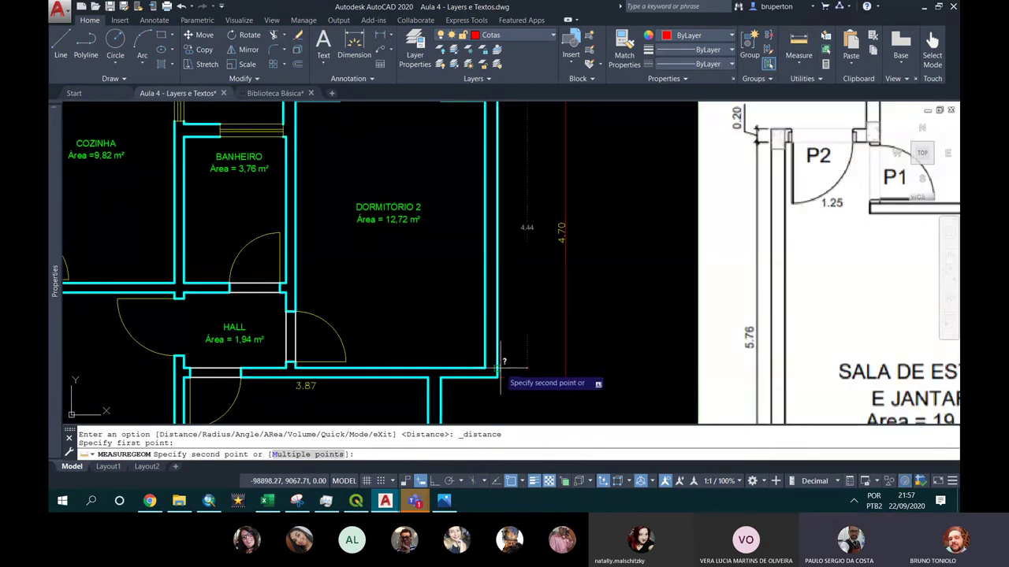
scroll(497, 378, down, 2)
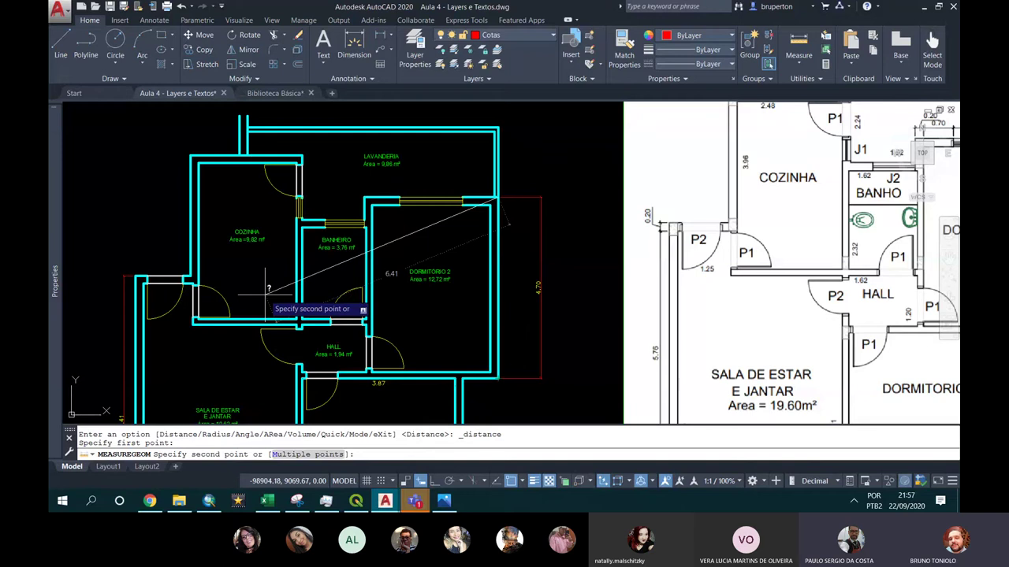
key(Escape)
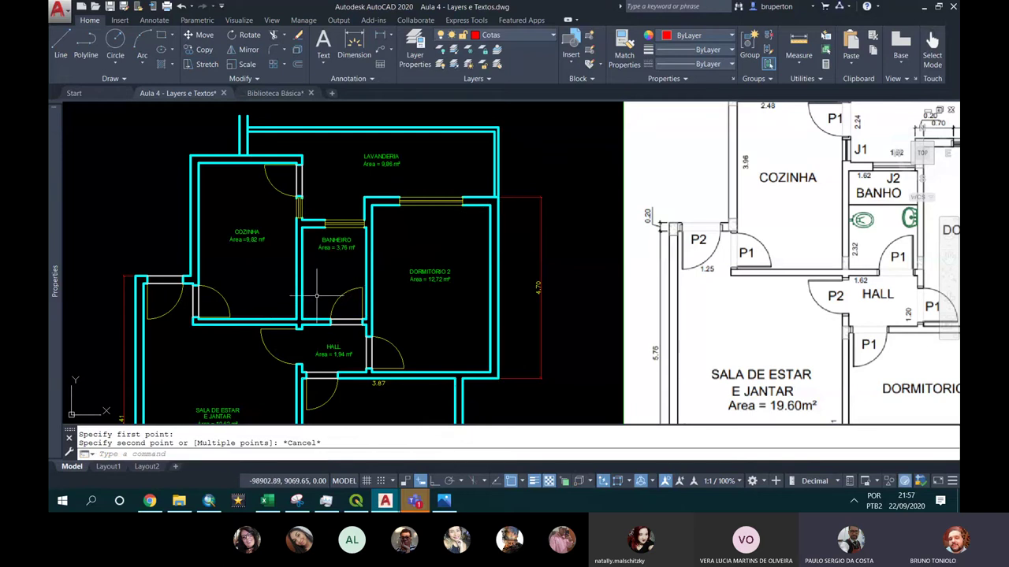
scroll(318, 293, up, 2)
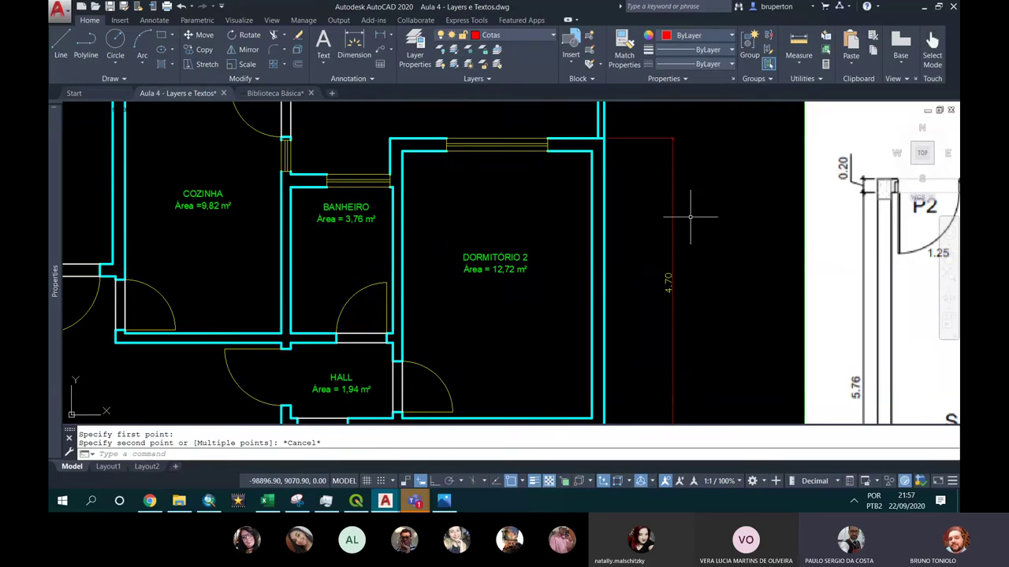
Erase the red dimension line beside Dormitório 2 and switch to the Biblioteca Básica drawing
click(672, 244)
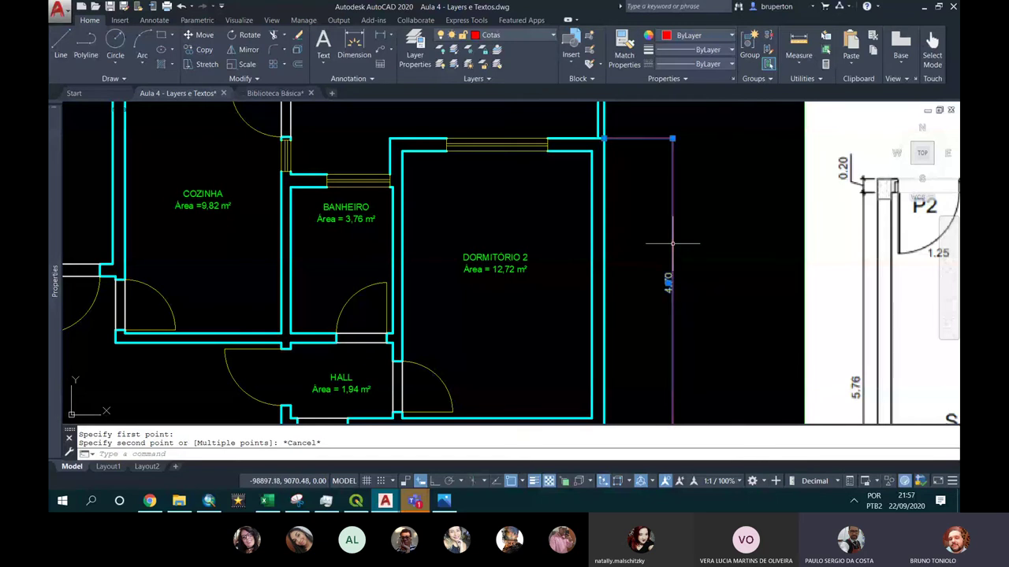
key(Delete)
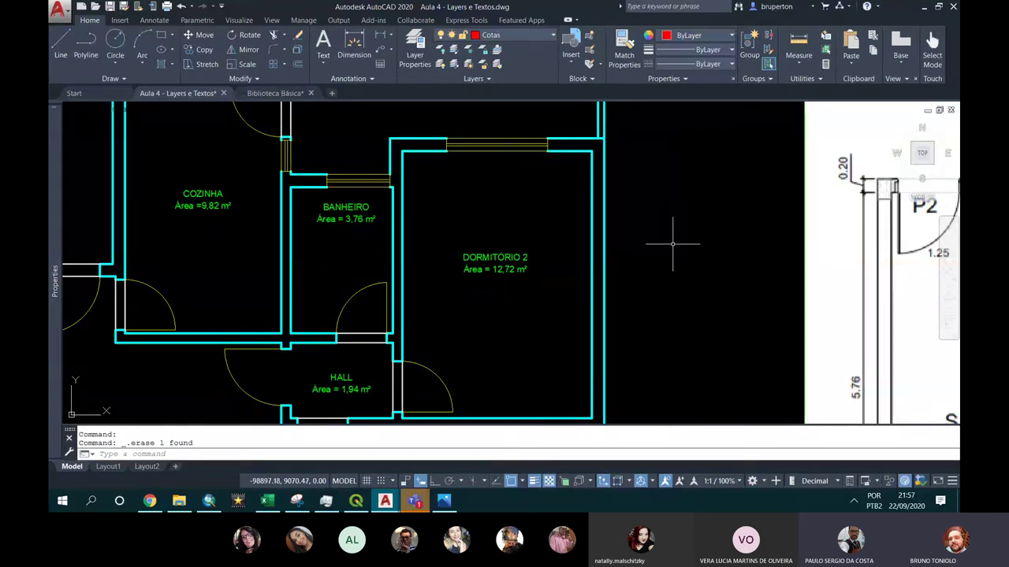
scroll(513, 236, down, 2)
scroll(516, 231, down, 2)
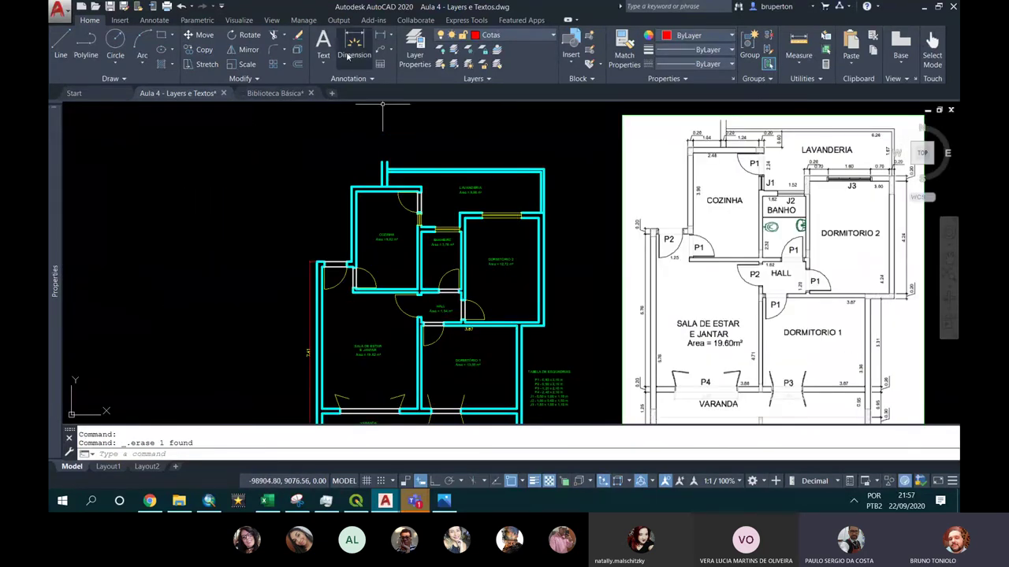
click(282, 94)
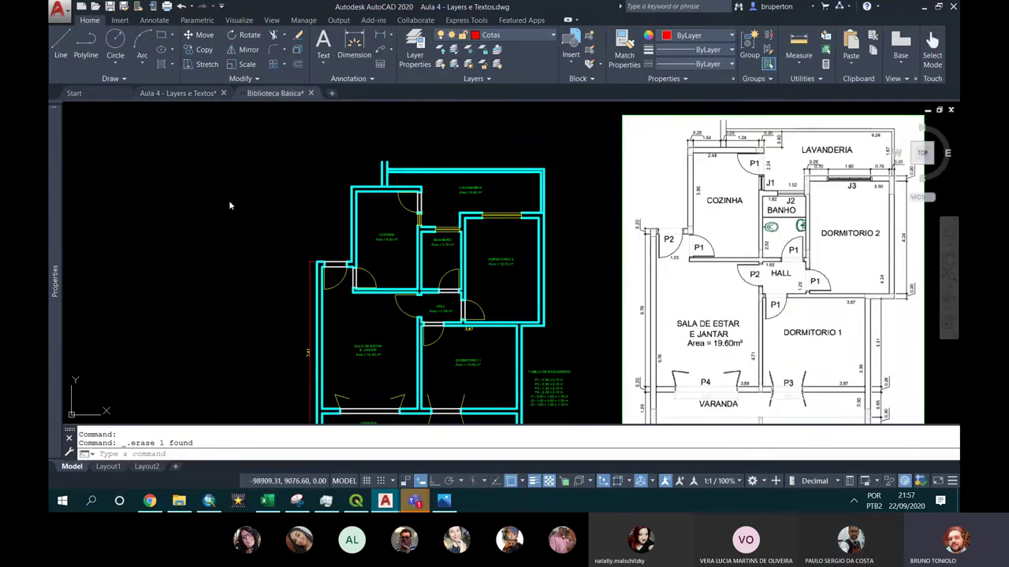
Zoom and pan across the PLANTA scale panels, then onto the 'Layers para projetos de arquitetura' table
scroll(323, 158, down, 3)
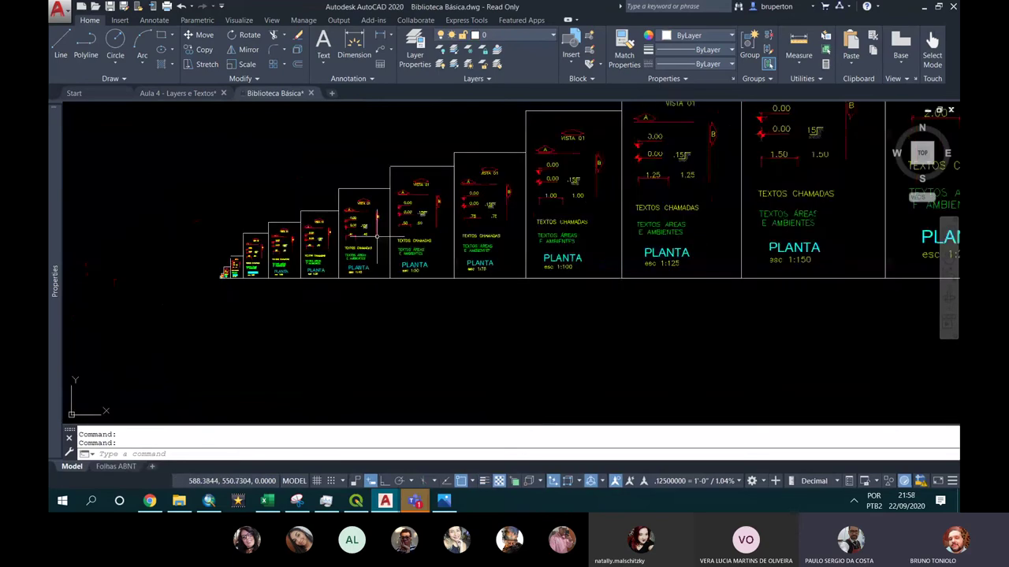
scroll(365, 309, up, 1)
scroll(365, 309, down, 1)
scroll(450, 305, up, 1)
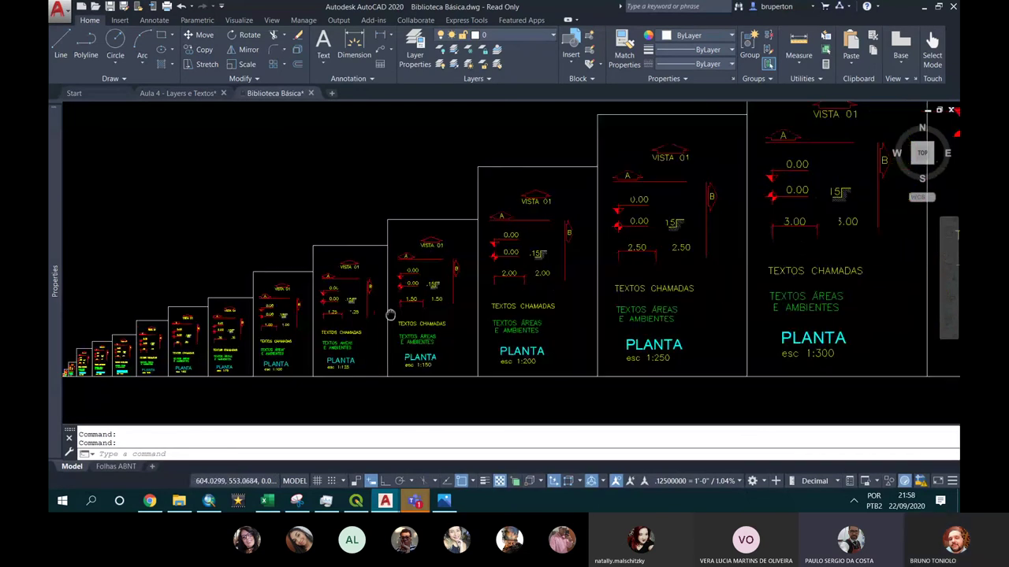
scroll(455, 303, up, 1)
scroll(456, 302, up, 1)
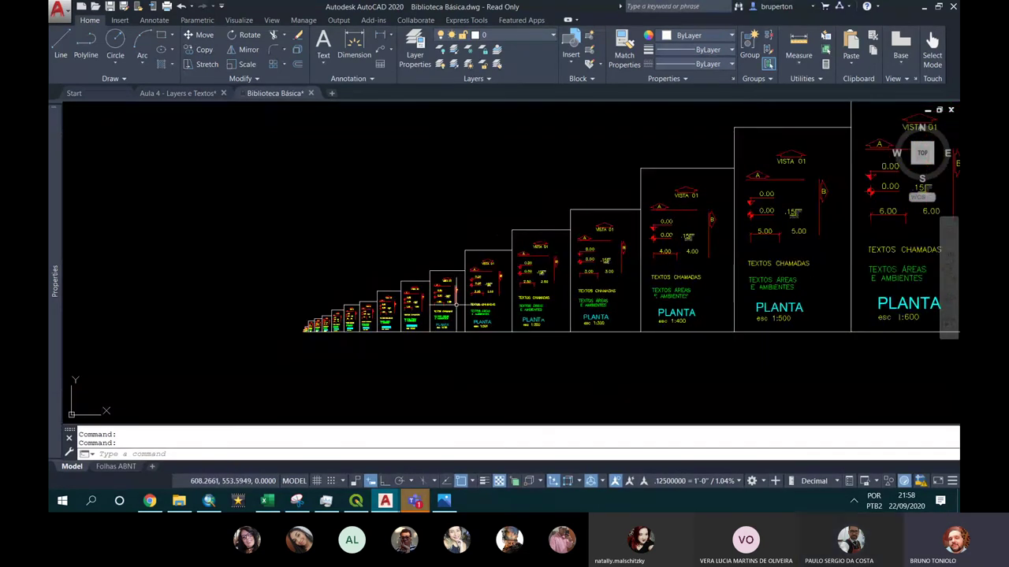
scroll(540, 260, up, 1)
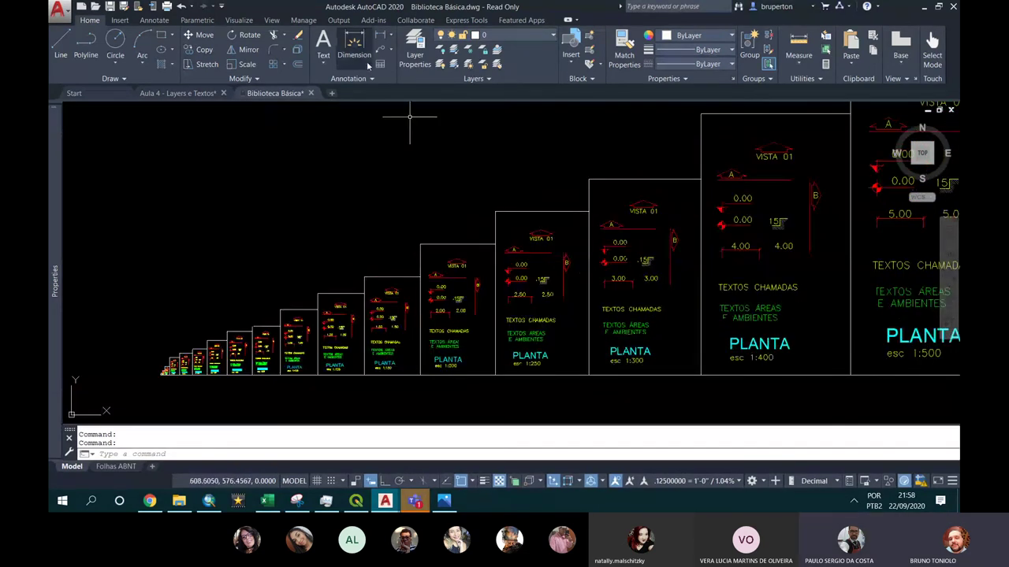
scroll(389, 106, up, 1)
middle_drag(389, 106, 316, 260)
scroll(316, 260, down, 2)
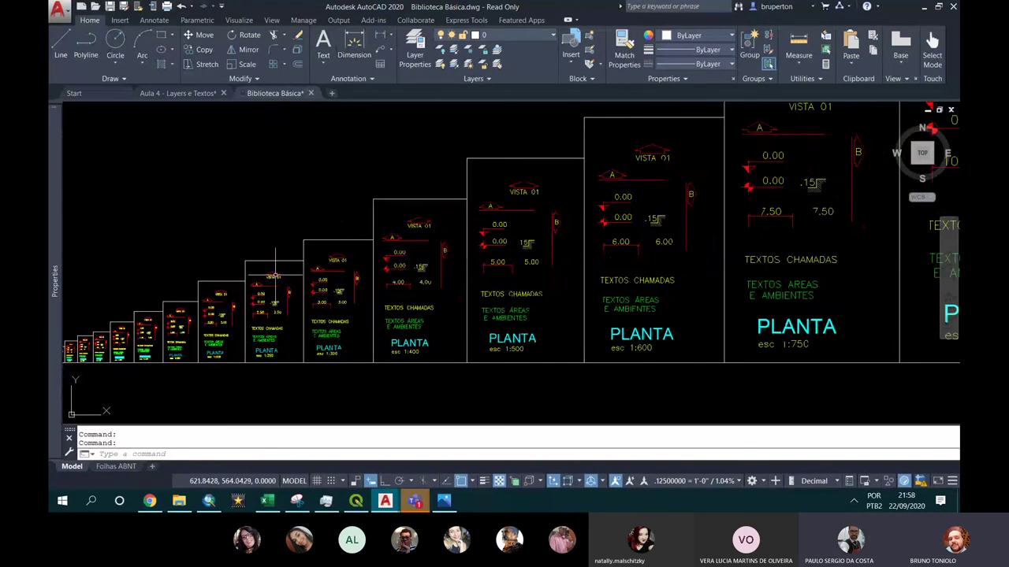
scroll(469, 263, down, 3)
scroll(542, 274, up, 2)
scroll(542, 275, up, 2)
middle_drag(543, 275, 512, 331)
scroll(489, 351, up, 1)
scroll(488, 351, up, 3)
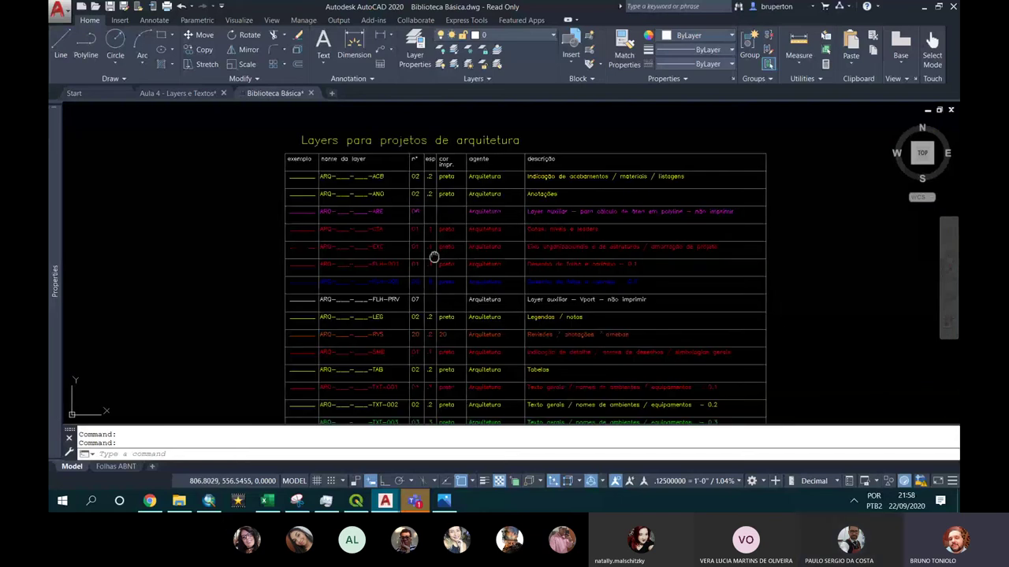
scroll(488, 350, up, 1)
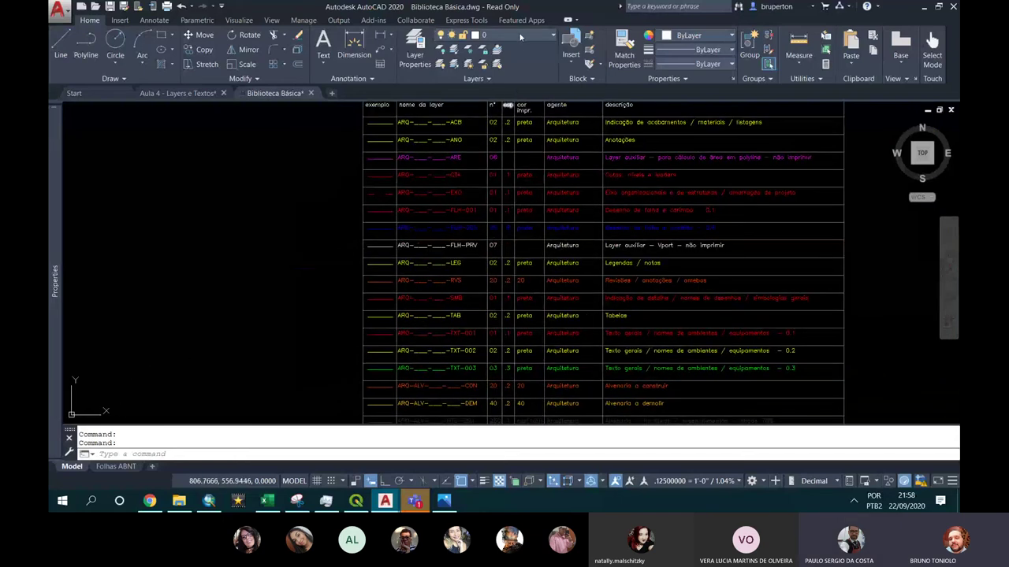
click(519, 35)
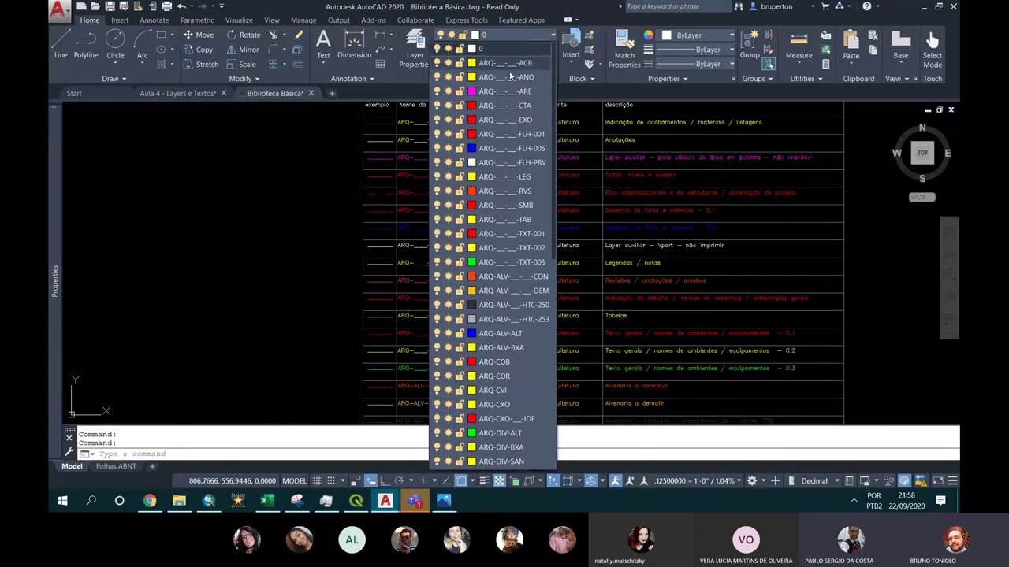
middle_drag(454, 158, 447, 203)
scroll(618, 171, up, 2)
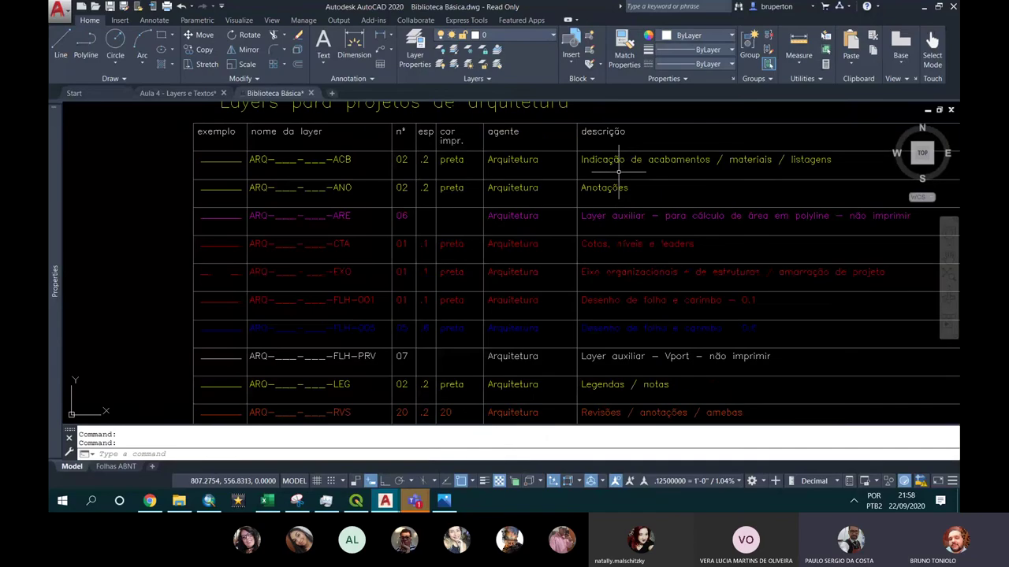
middle_drag(618, 171, 532, 178)
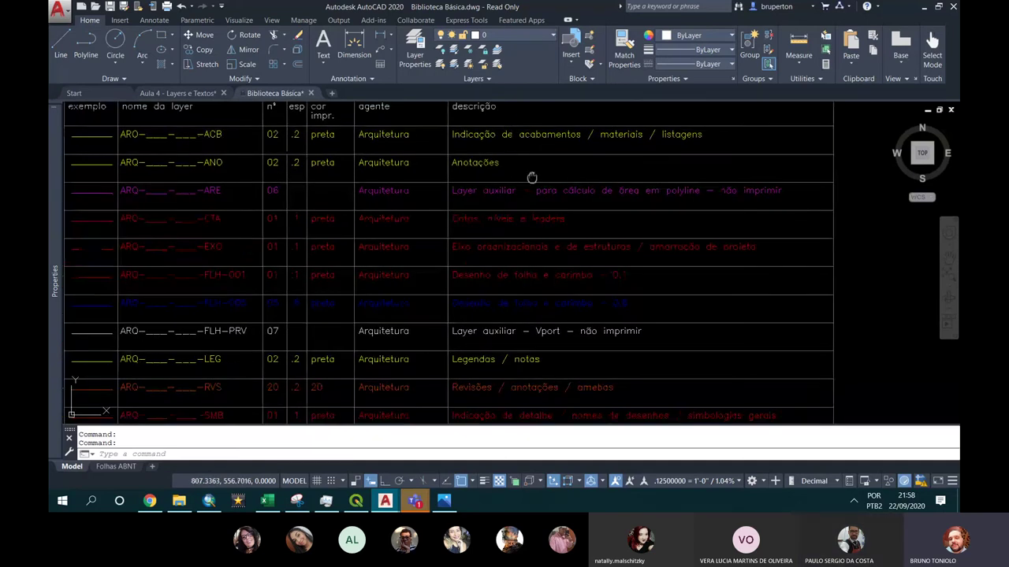
scroll(532, 177, down, 2)
scroll(568, 275, up, 2)
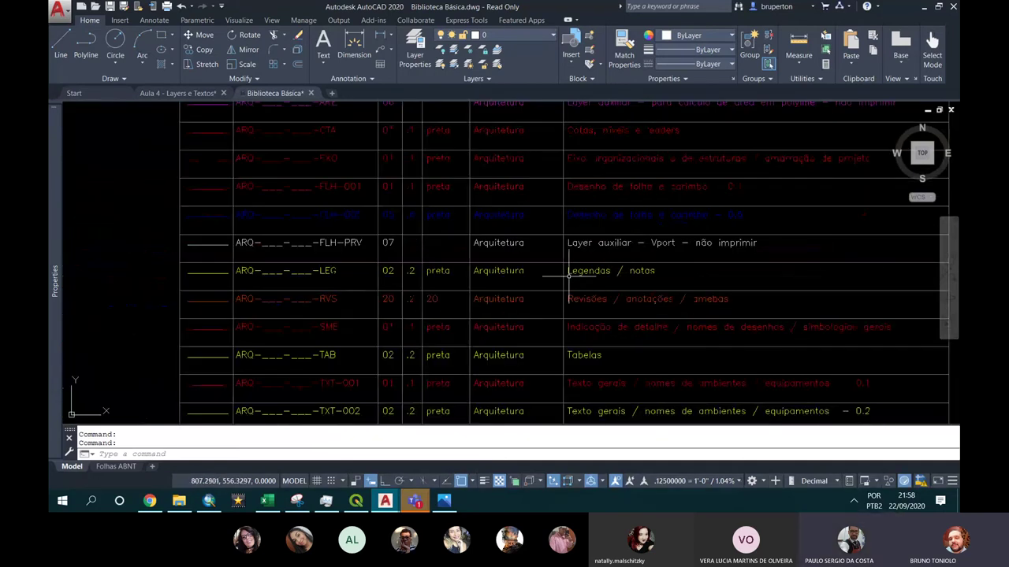
middle_drag(572, 385, 587, 267)
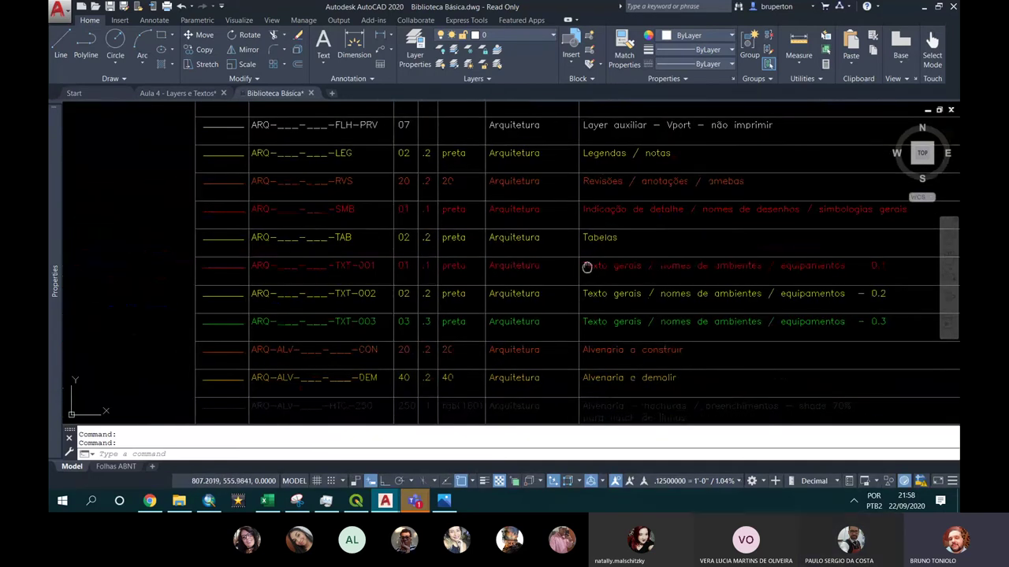
scroll(587, 267, down, 4)
middle_drag(558, 358, 513, 306)
scroll(542, 370, up, 4)
scroll(541, 370, up, 2)
scroll(546, 359, down, 2)
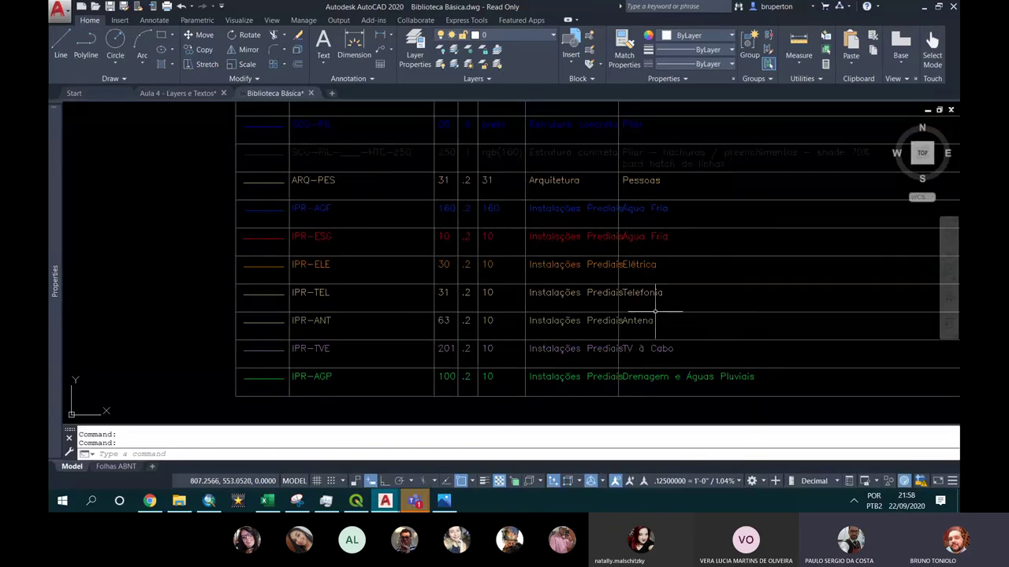
middle_drag(671, 264, 604, 342)
scroll(565, 277, down, 5)
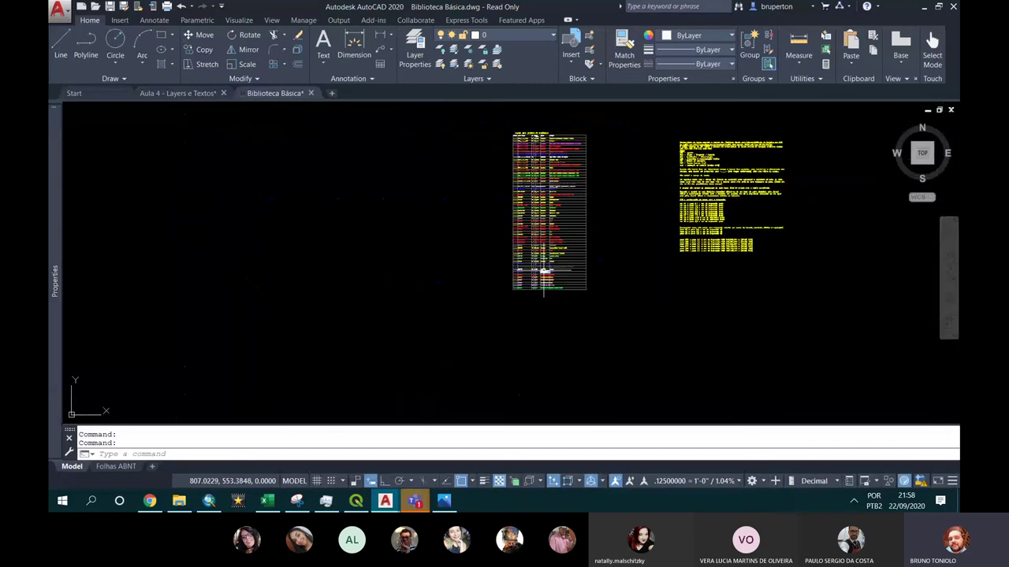
scroll(544, 260, down, 2)
middle_drag(543, 260, 654, 244)
scroll(655, 231, up, 6)
scroll(655, 231, down, 3)
Zoom in and out over the legend blocks of the Biblioteca Básica drawing
scroll(704, 233, down, 1)
scroll(705, 233, up, 4)
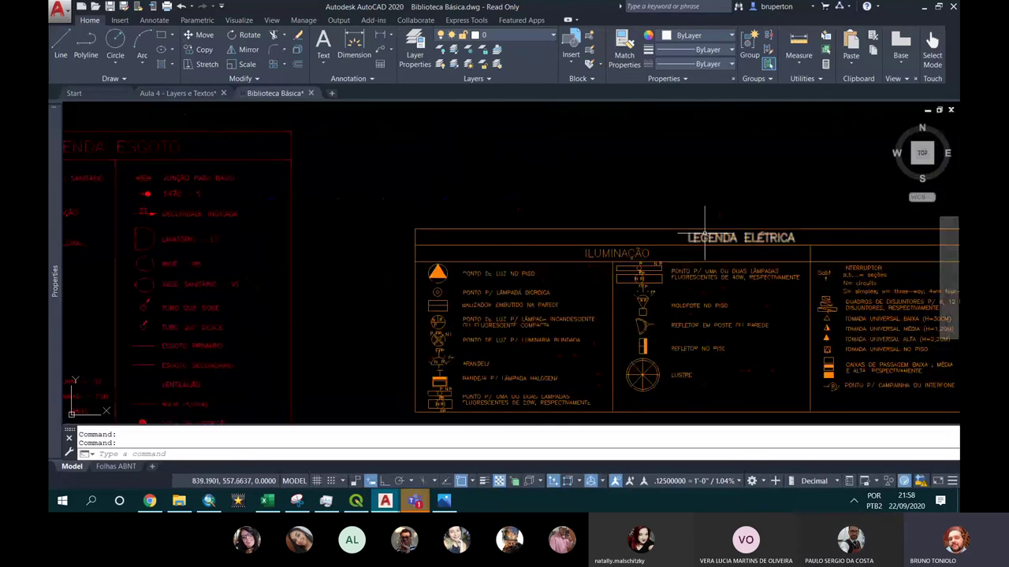
scroll(704, 233, down, 2)
scroll(713, 284, up, 2)
scroll(717, 291, down, 3)
scroll(721, 297, up, 2)
scroll(721, 297, down, 2)
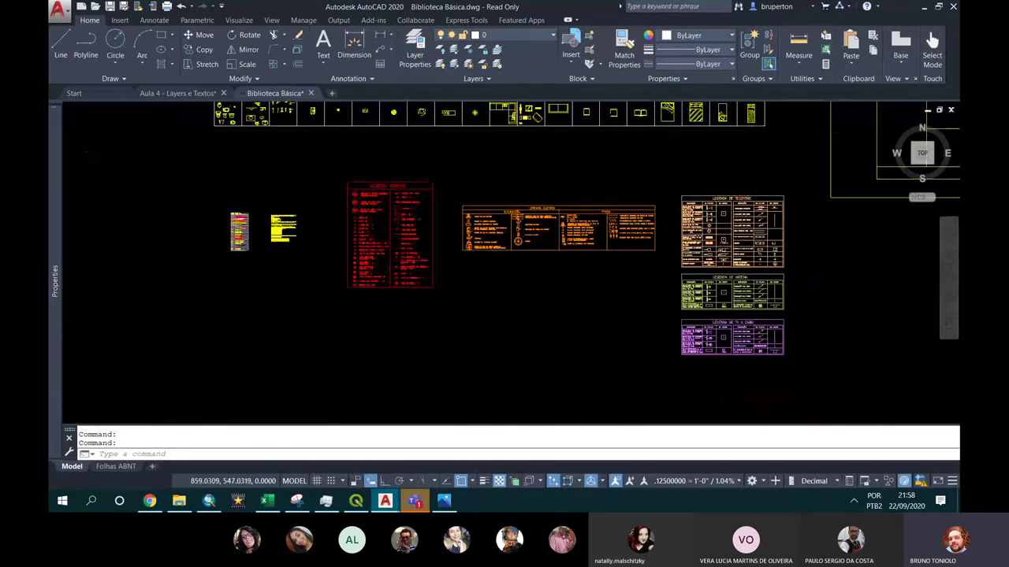
scroll(443, 153, up, 2)
scroll(355, 209, down, 3)
scroll(349, 202, up, 4)
Pan to the yellow block-library table, zoom to extents, and close the Biblioteca Básica drawing
mouse_move(349, 203)
middle_down()
mouse_move(205, 167)
mouse_move(103, 166)
middle_up()
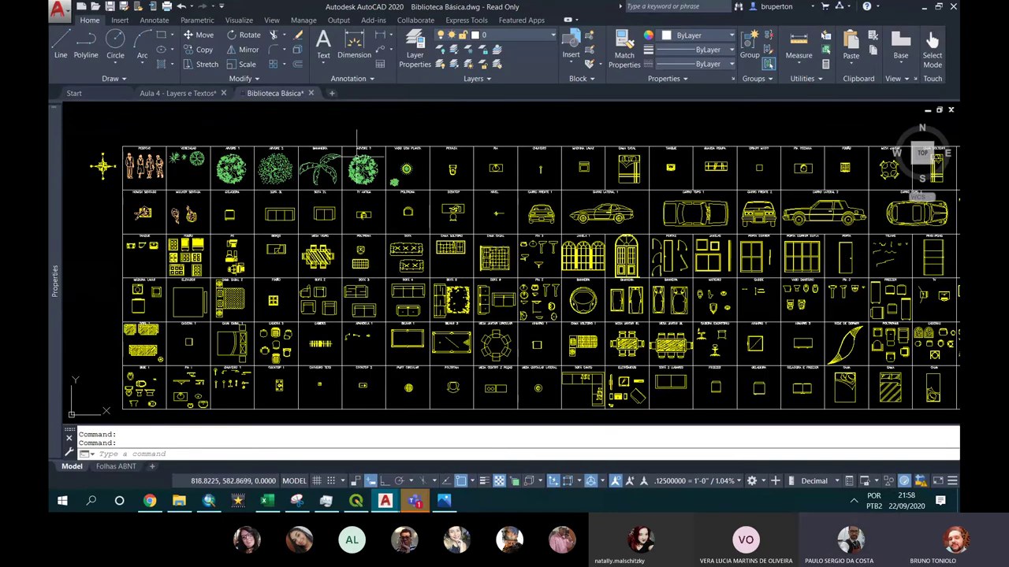
middle_drag(729, 255, 538, 254)
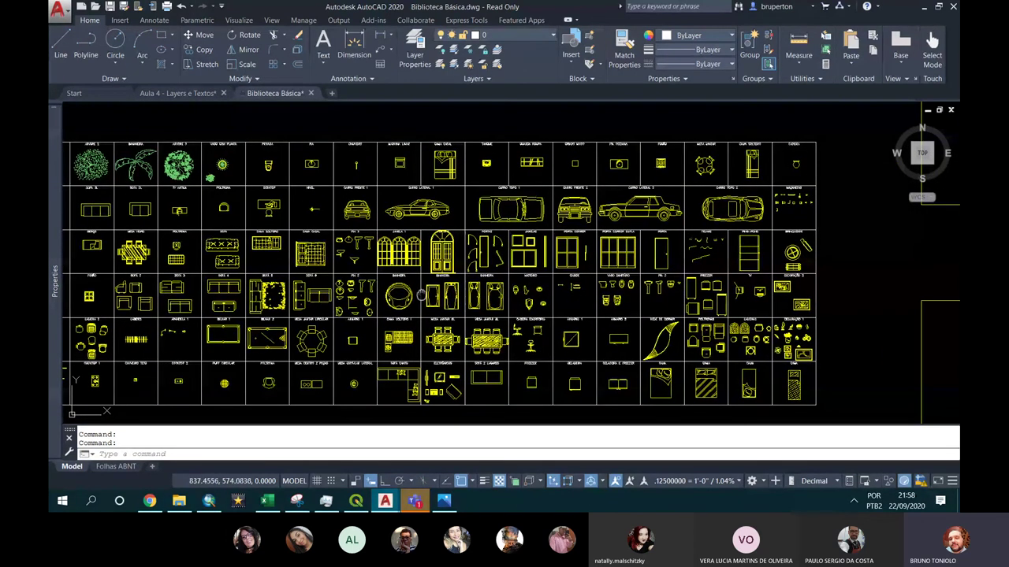
scroll(421, 293, down, 2)
scroll(504, 307, down, 2)
scroll(516, 290, down, 2)
middle_click(387, 212)
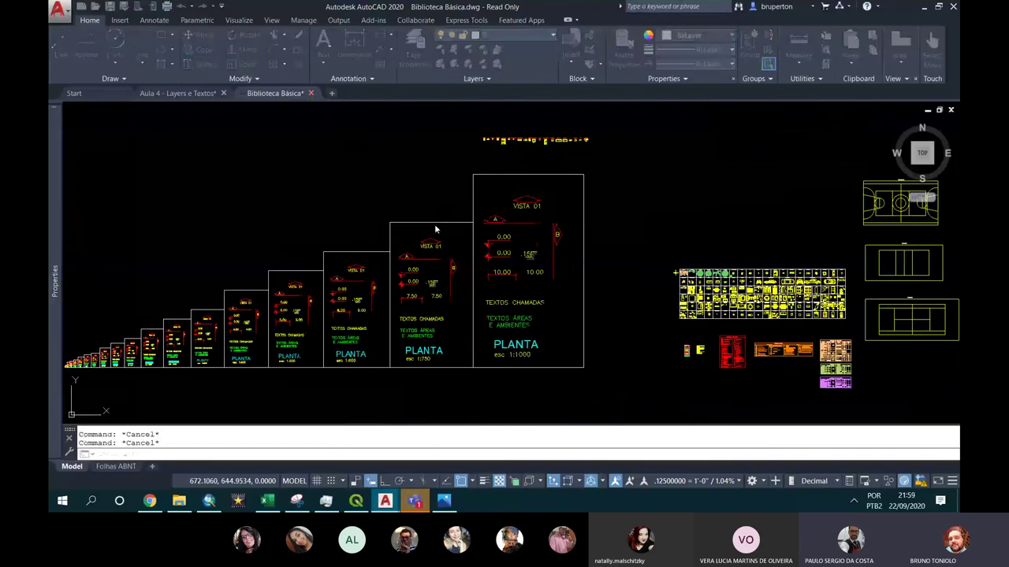
click(517, 278)
Bring File Explorer forward and go back from the search results to the escola folder
click(208, 500)
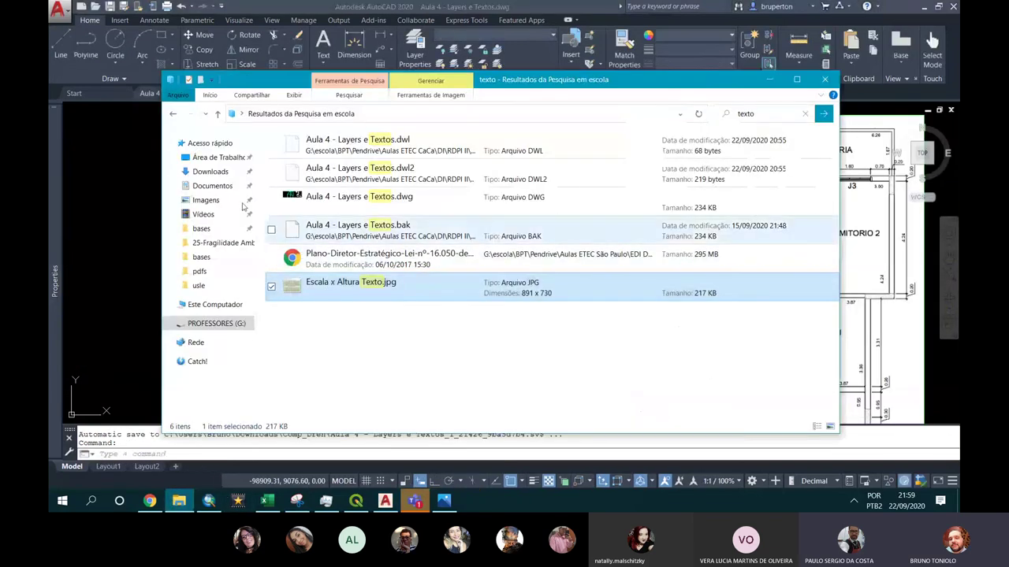
click(172, 114)
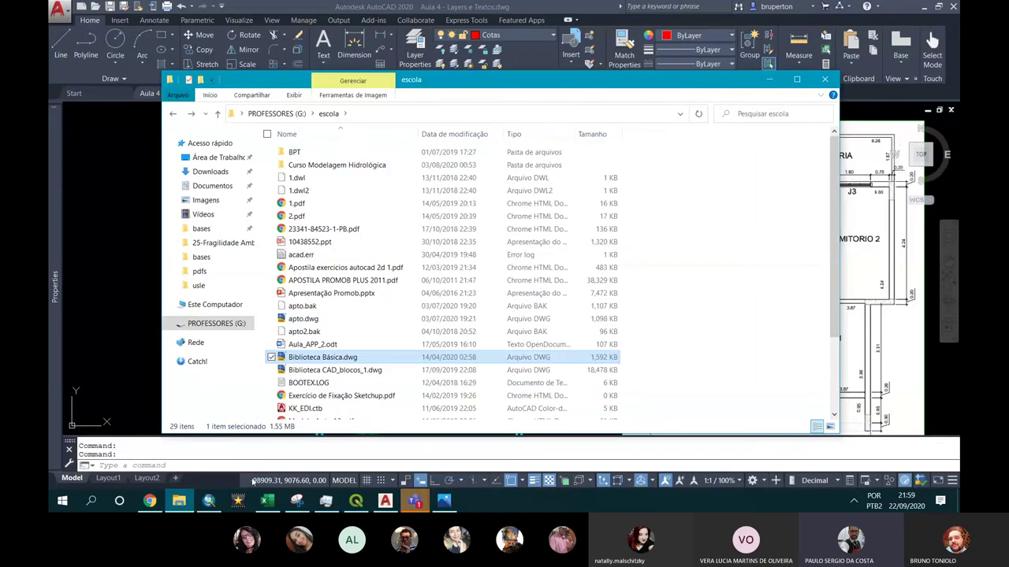
mouse_move(414, 500)
click(371, 406)
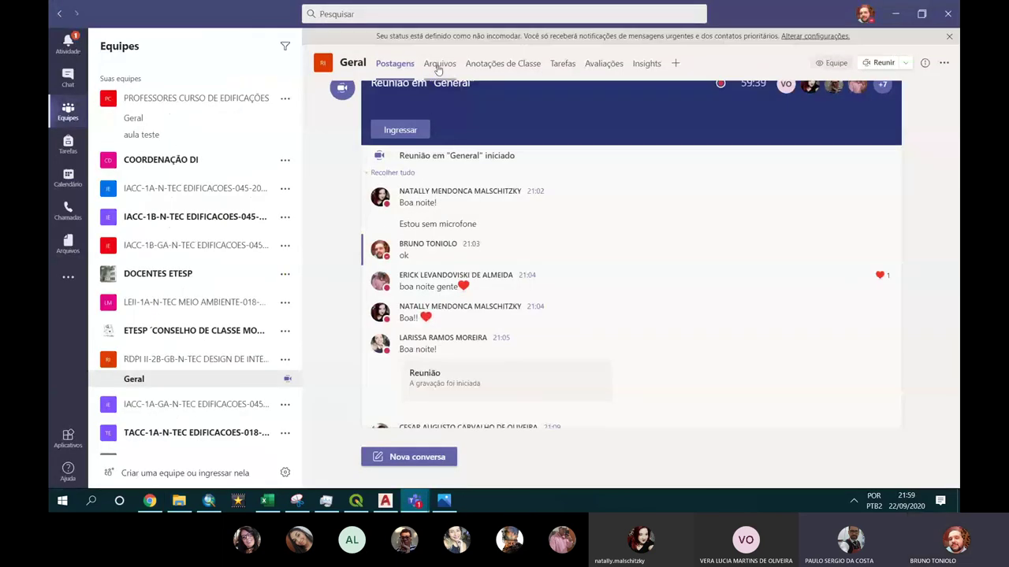
Show the Geral channel's Arquivos tab and choose Carregar > Arquivos to upload
click(439, 64)
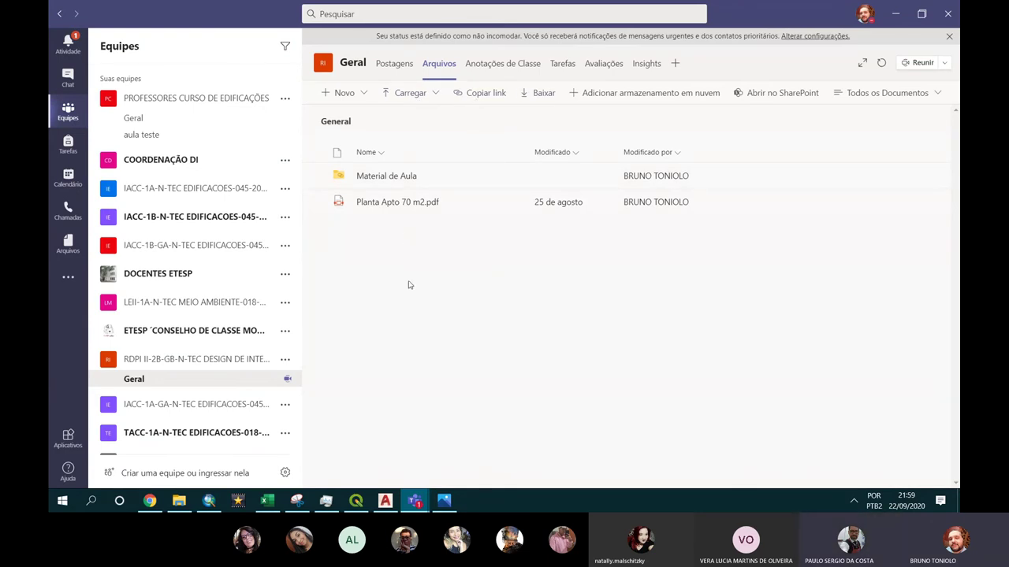
click(419, 94)
click(403, 119)
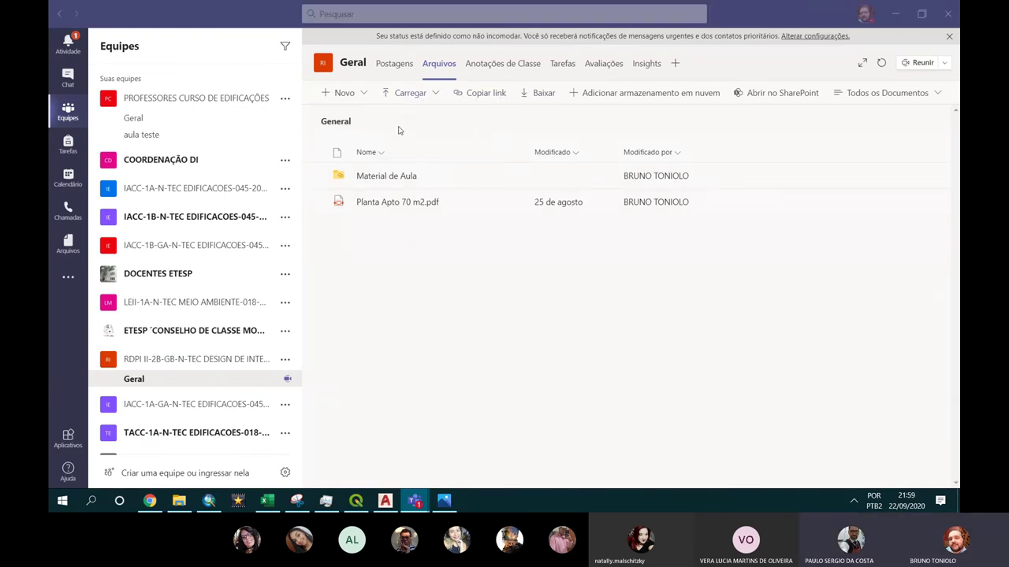
Browse up to the escola folder, upload Biblioteca Básica.dwg, and return to the meeting window
click(293, 82)
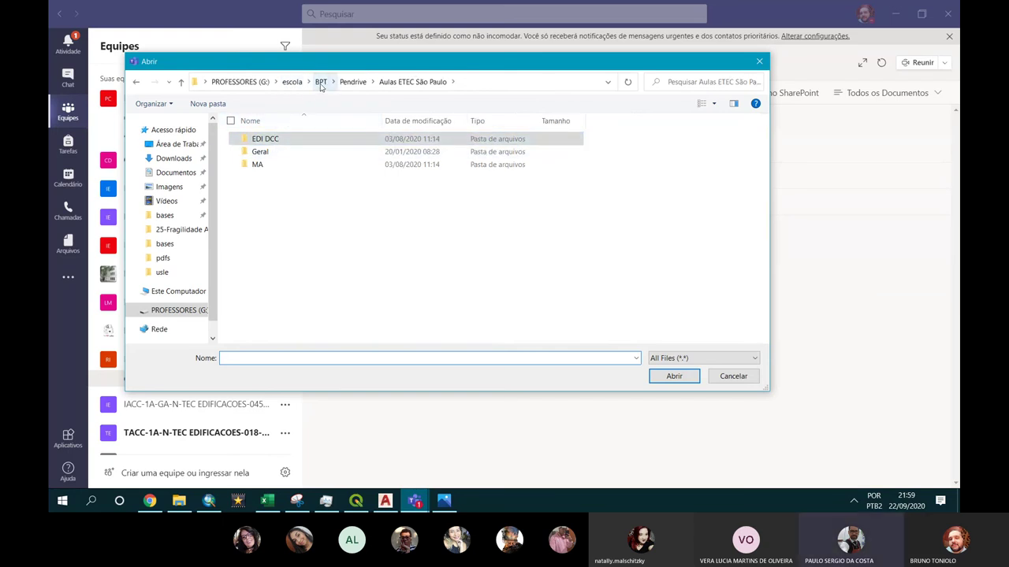
click(321, 84)
click(292, 82)
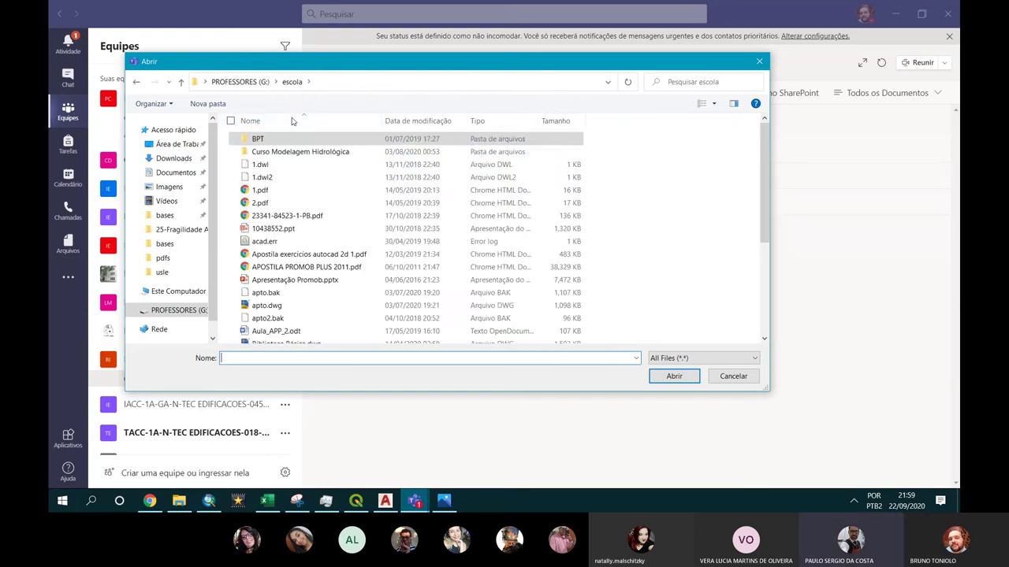
scroll(295, 260, down, 3)
scroll(295, 268, down, 3)
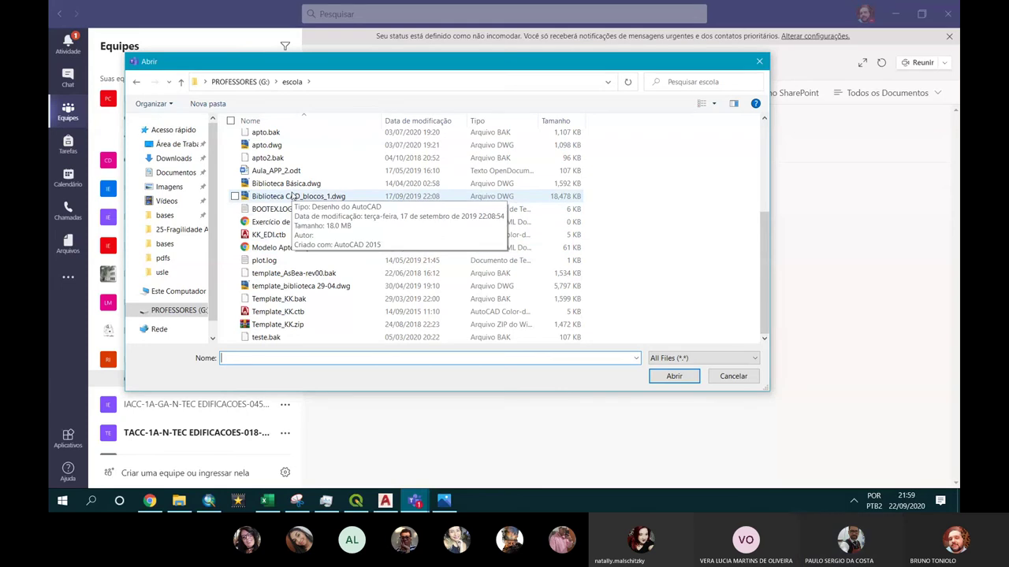
double_click(288, 183)
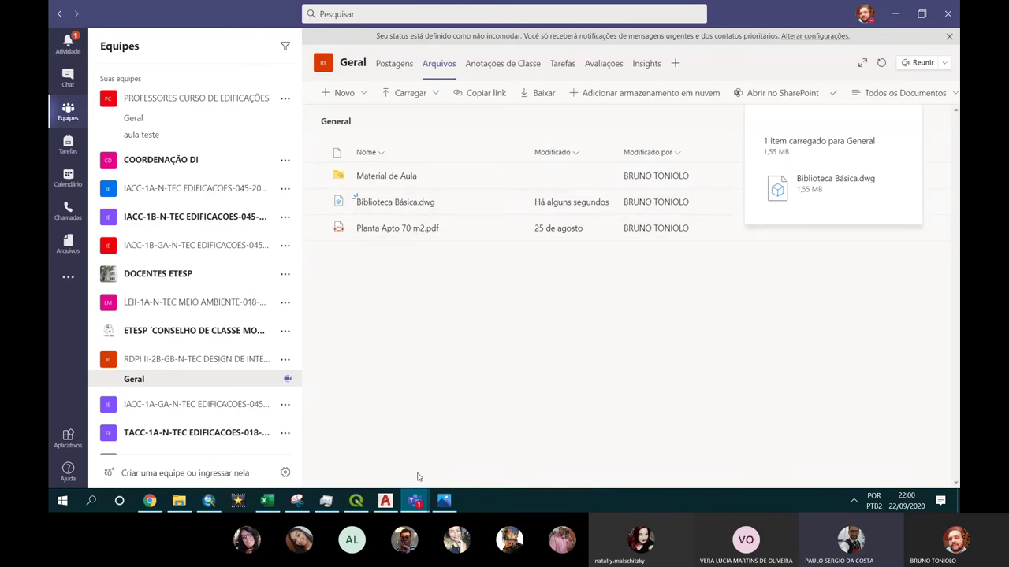
mouse_move(414, 501)
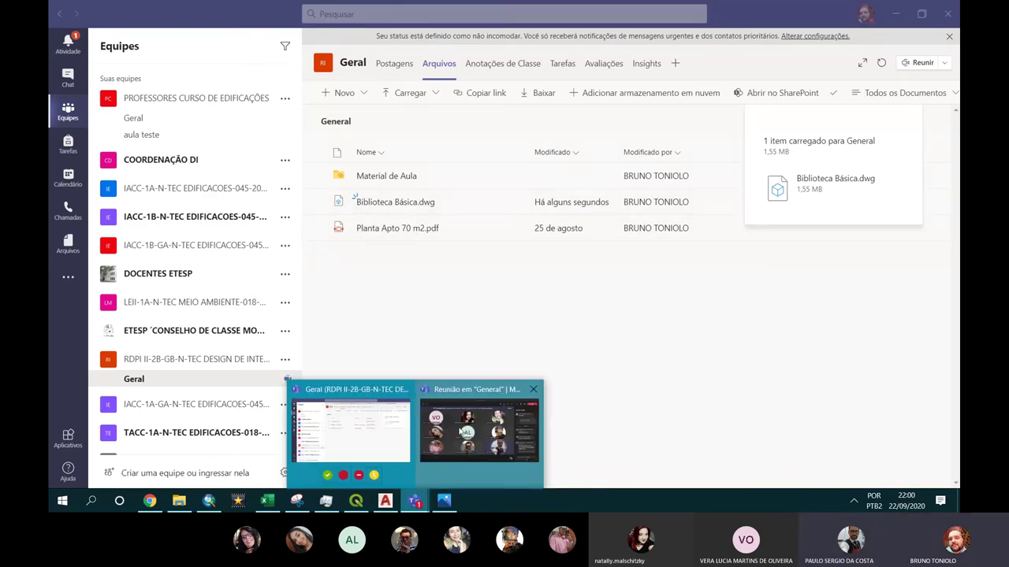
click(463, 432)
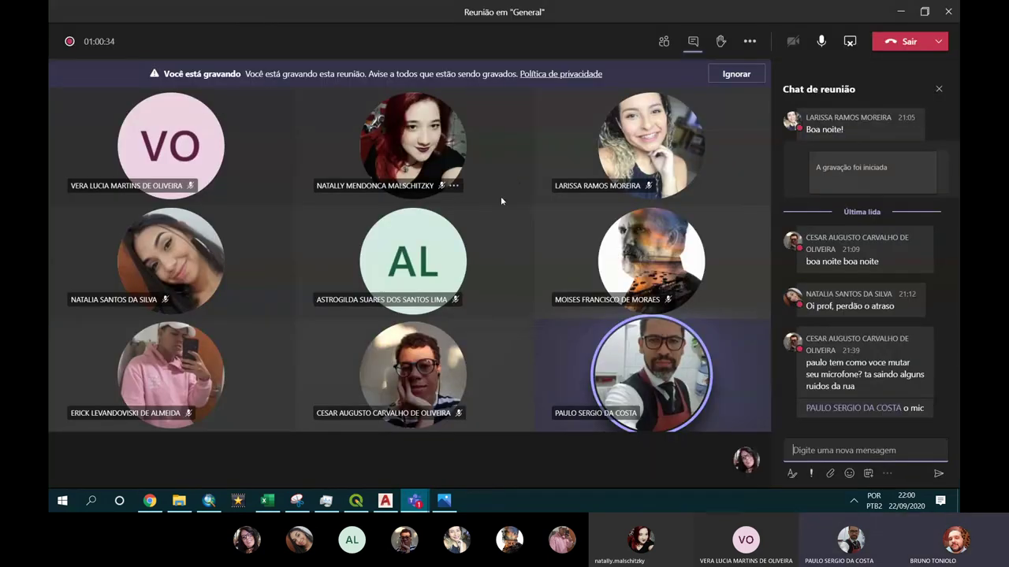